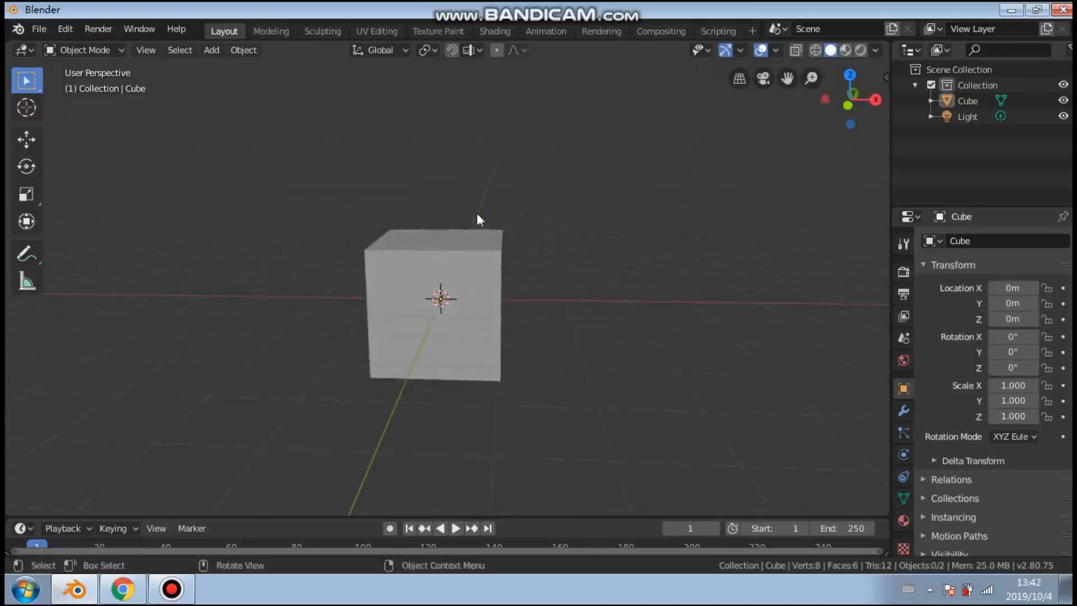
Duplicate the cube in place and stretch the copy along the Z axis to a scale of about 2.53
middle_drag(433, 264, 404, 247)
click(443, 308)
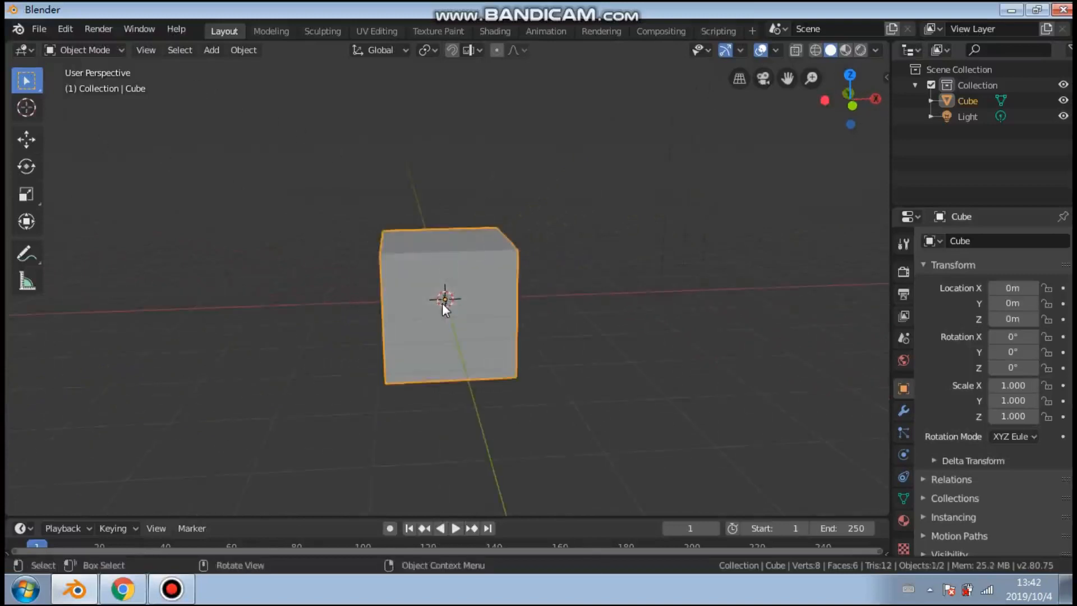
key(shift+d)
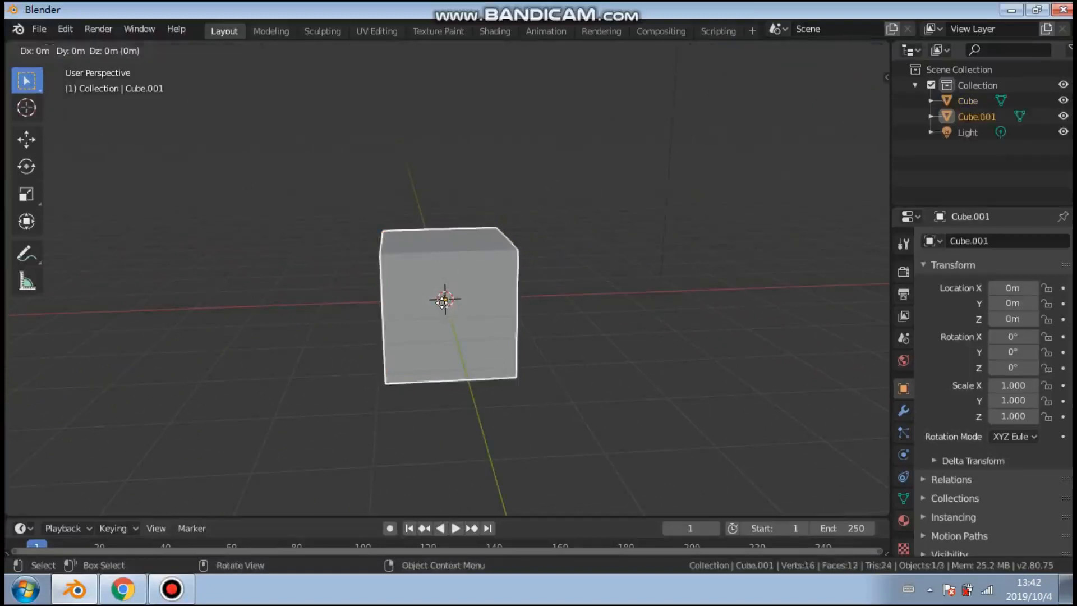
key(z)
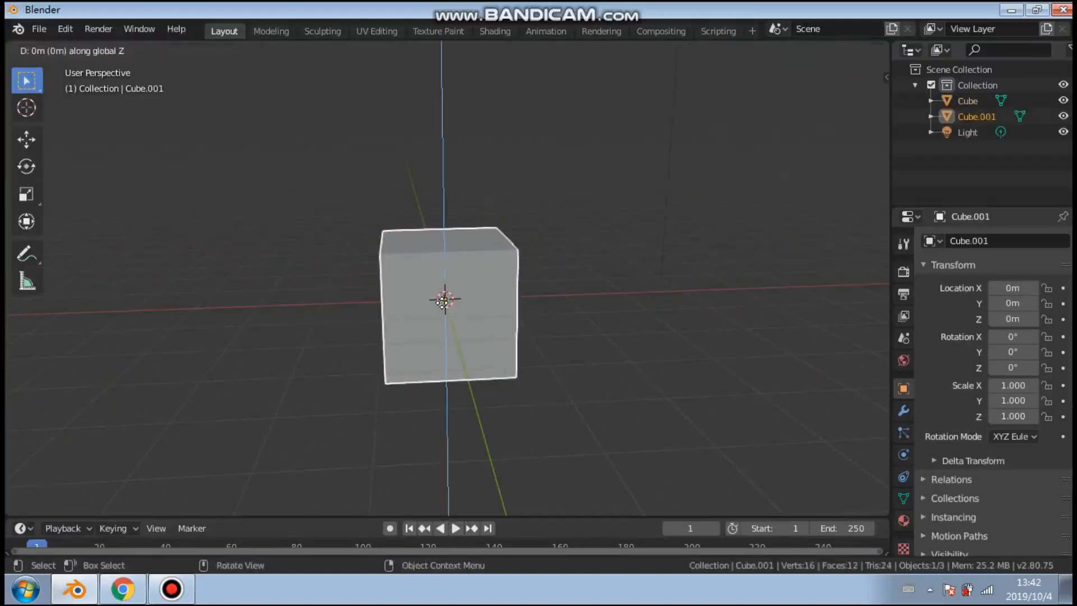
key(s)
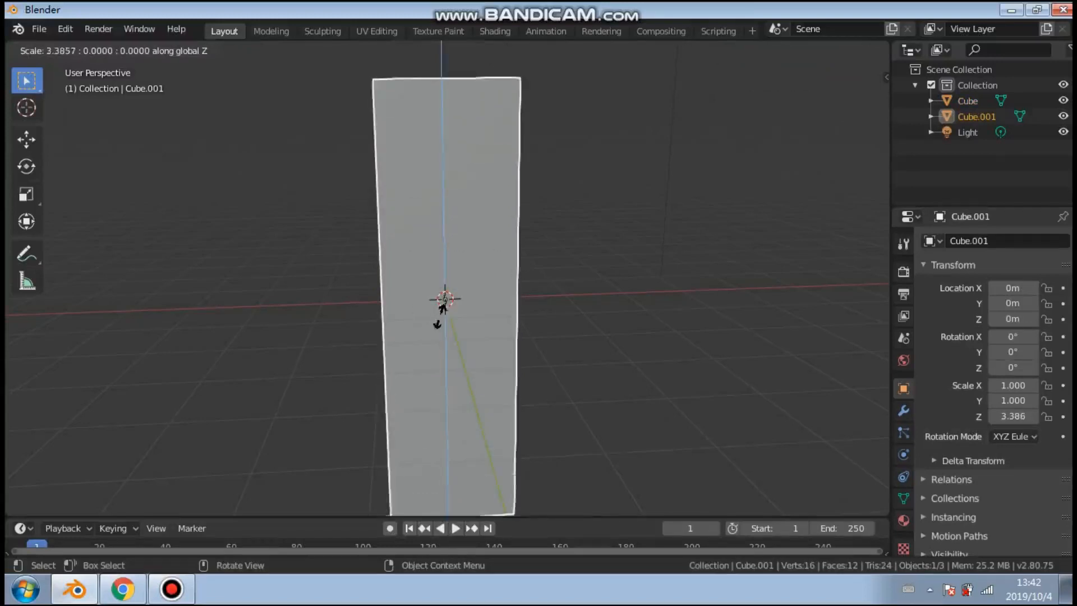
click(443, 318)
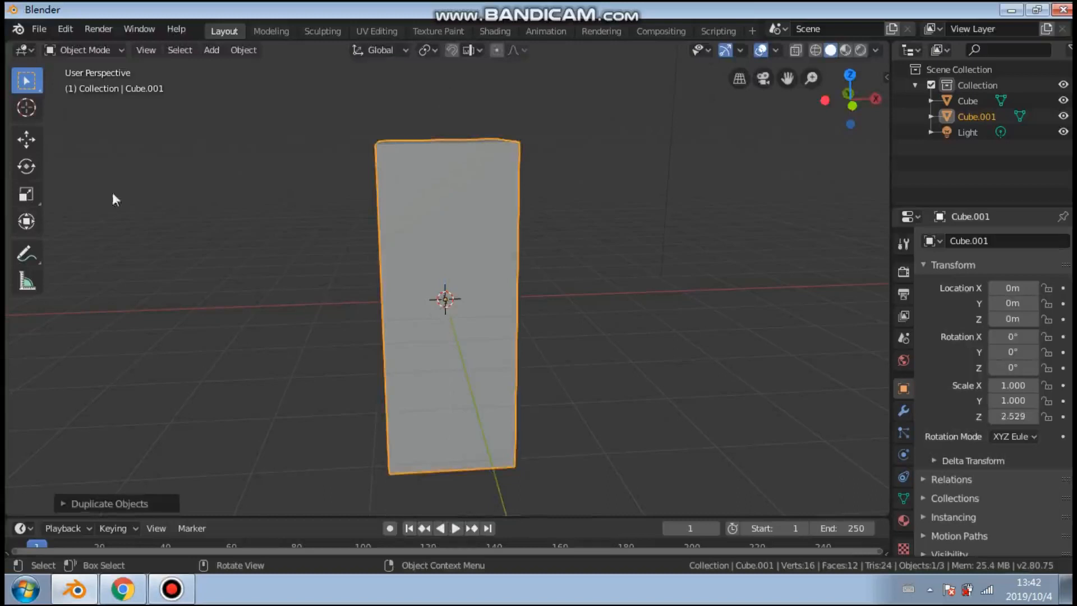
Scale the duplicated block to about 0.6 on X, 1.0 on Y and 2.97 on Z
click(33, 194)
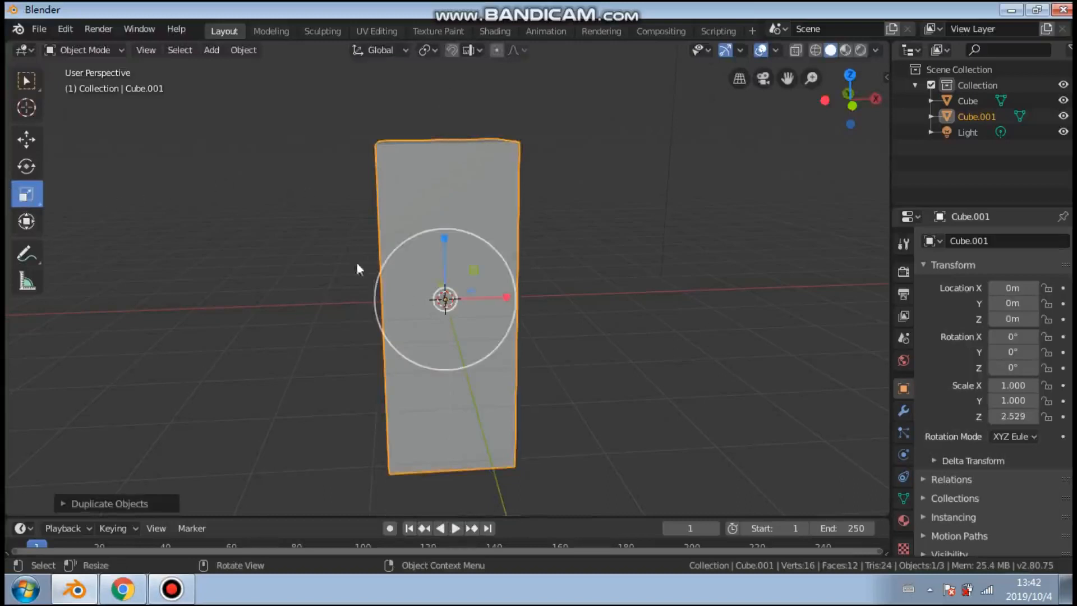
drag(506, 296, 484, 301)
middle_drag(483, 301, 563, 327)
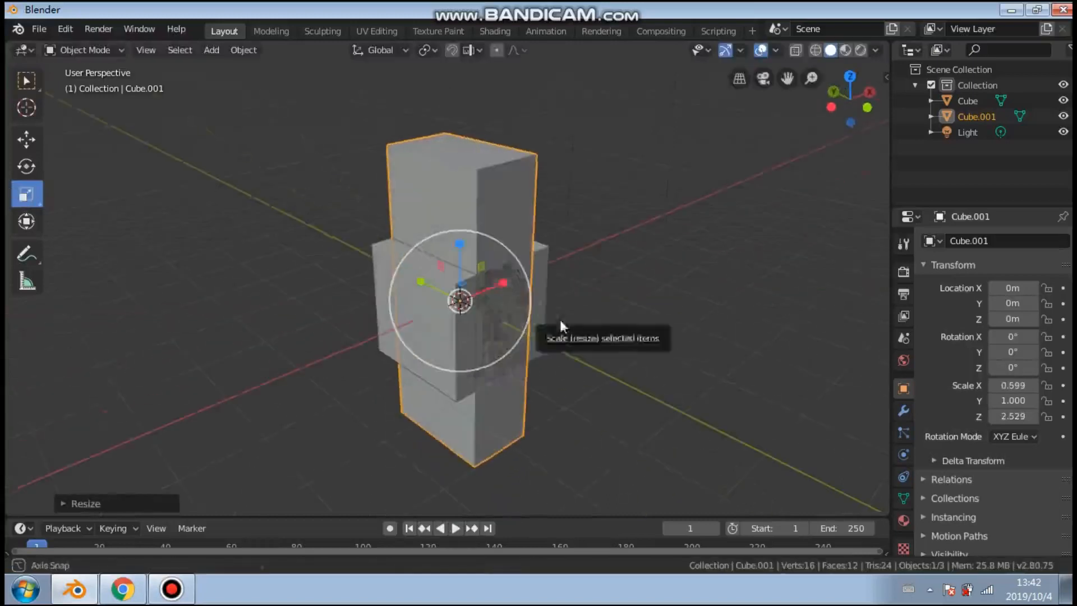
drag(420, 283, 454, 251)
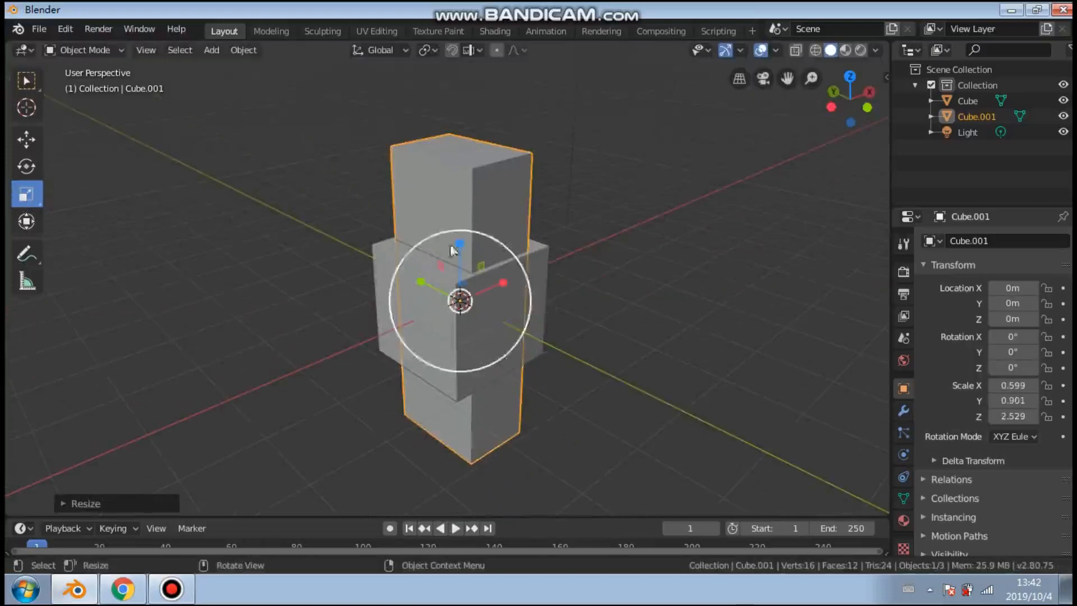
drag(423, 284, 410, 281)
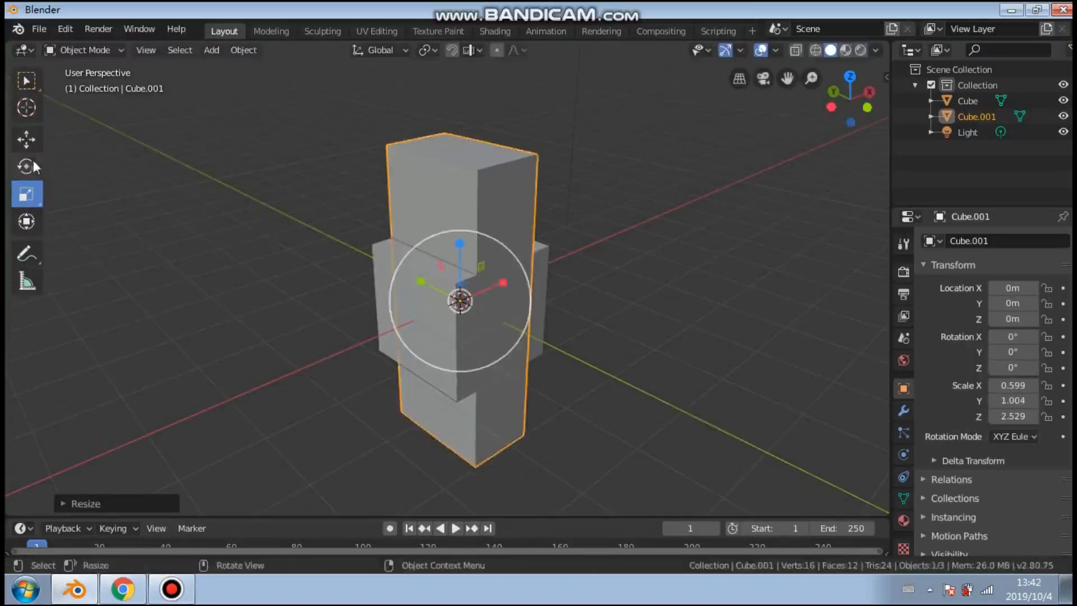
mouse_move(460, 244)
mouse_down()
mouse_move(459, 262)
mouse_move(459, 236)
mouse_up()
Move the tall block straight down along the Z axis to about -0.82 m
key(alt+a)
click(26, 138)
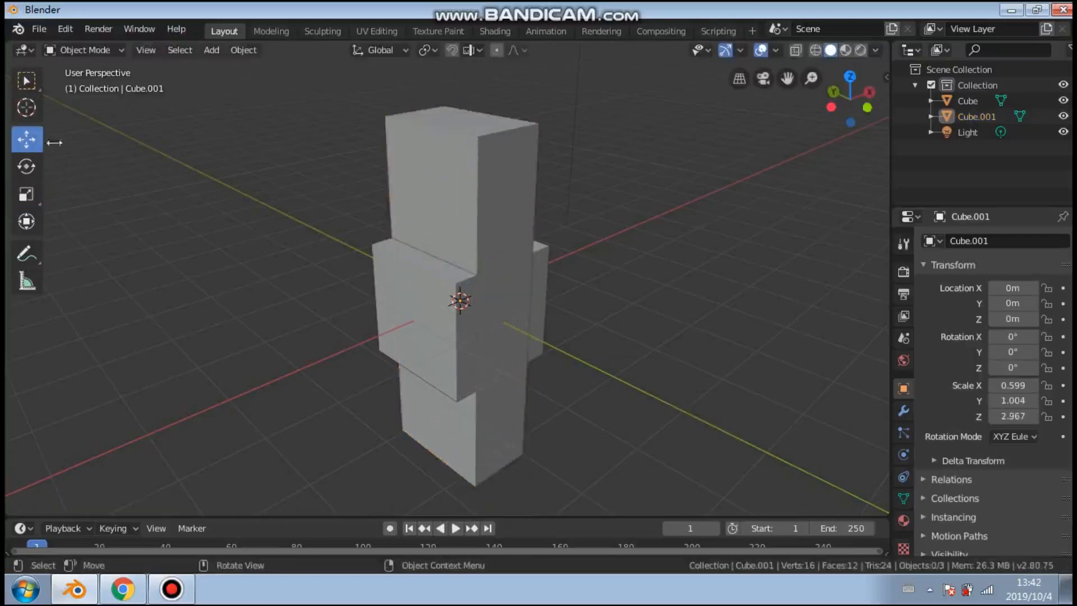
click(474, 220)
drag(457, 240, 457, 274)
middle_drag(456, 274, 493, 254)
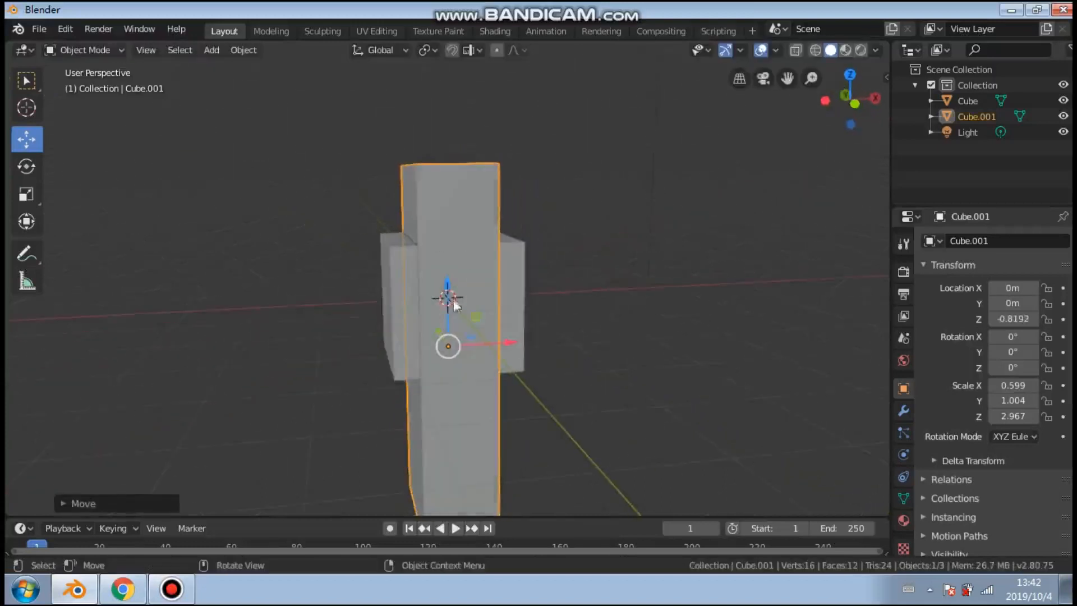
Select the tall block together with the original cube and join them into one object
click(26, 166)
click(395, 260)
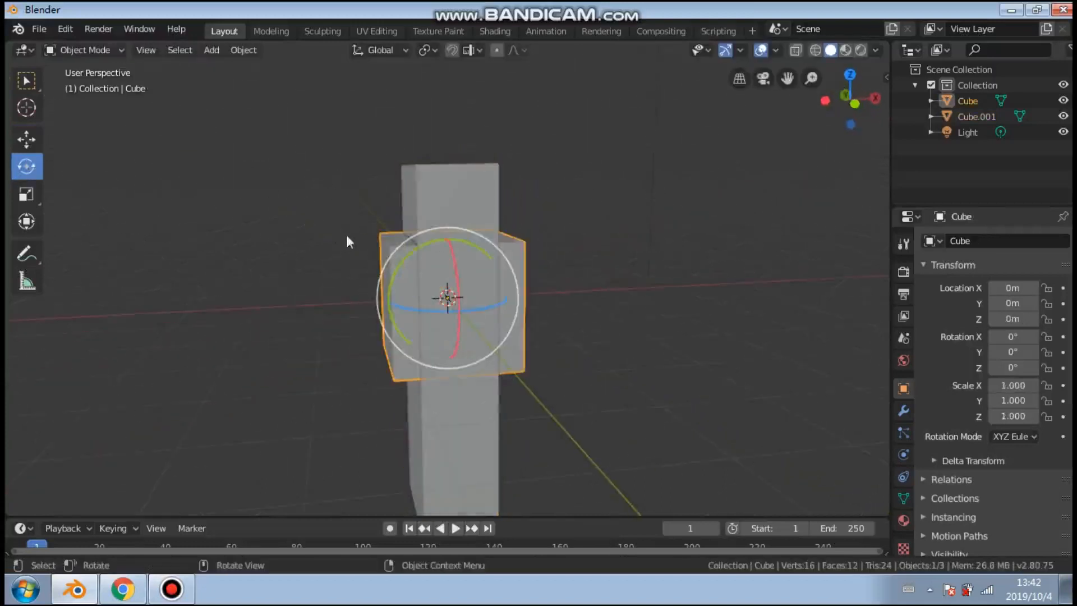
click(389, 217)
click(485, 205)
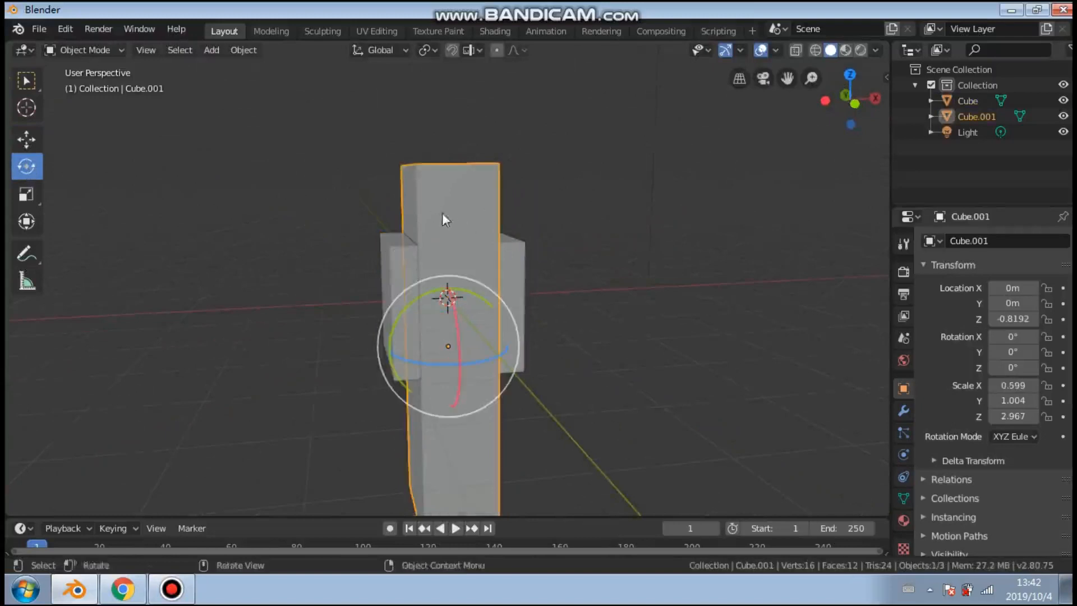
shift+click(393, 261)
middle_drag(392, 264, 589, 215)
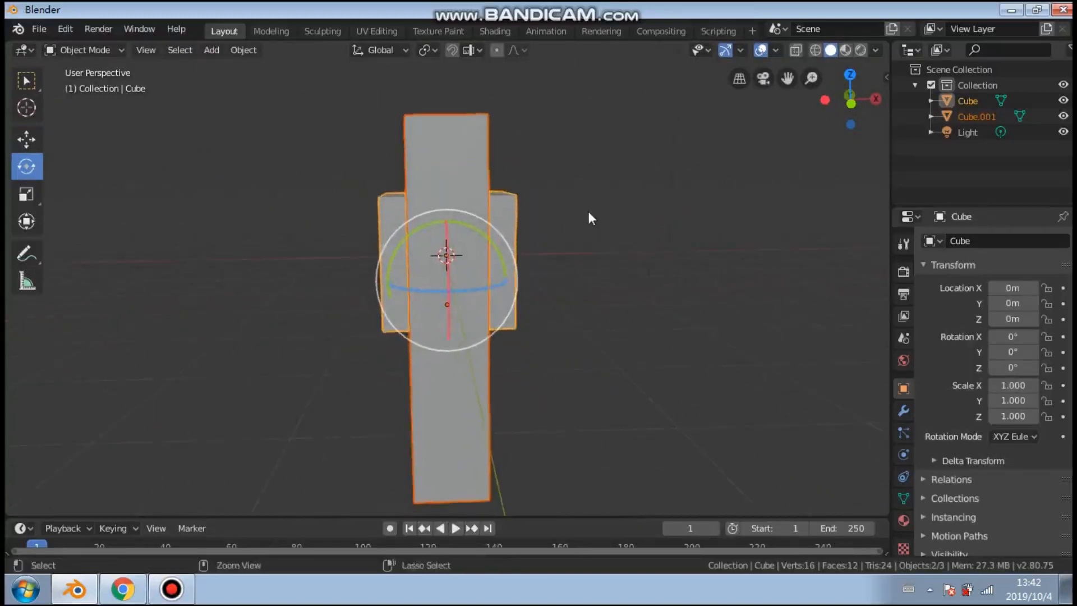
key(ctrl+j)
Flatten the joined object along the Y axis to a scale of about 0.48
middle_drag(570, 219, 568, 253)
scroll(533, 251, up, 2)
shift+middle_drag(499, 278, 466, 308)
click(32, 202)
middle_drag(329, 305, 569, 293)
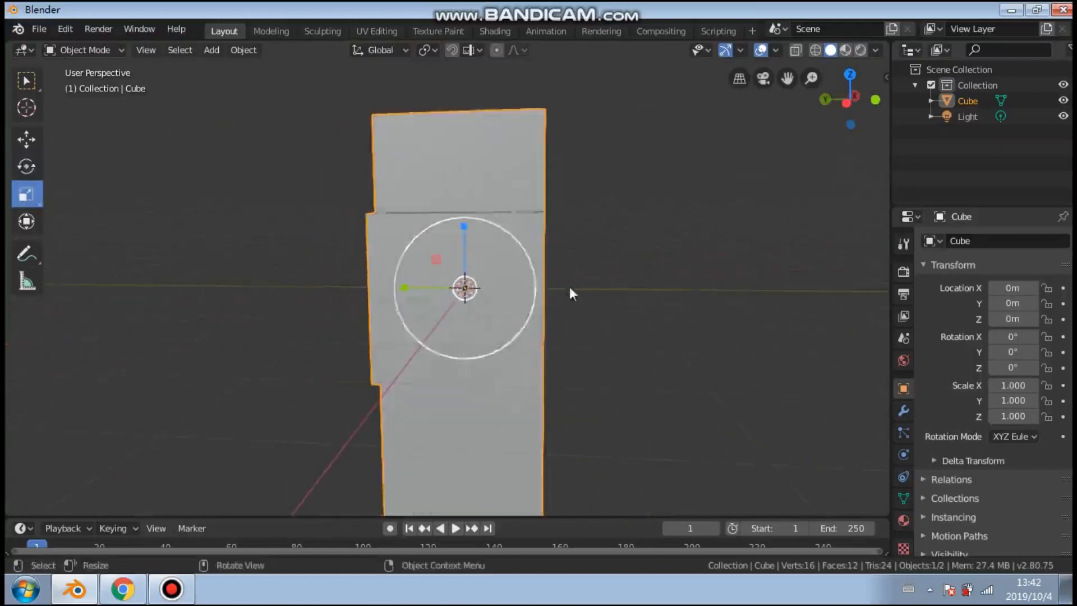
key(s)
key(y)
click(421, 295)
middle_drag(421, 295, 516, 300)
drag(391, 289, 406, 295)
middle_drag(359, 298, 440, 298)
Enter Edit Mode on the joined object and subdivide its entire mesh
middle_drag(538, 255, 526, 224)
click(296, 164)
middle_drag(296, 164, 453, 165)
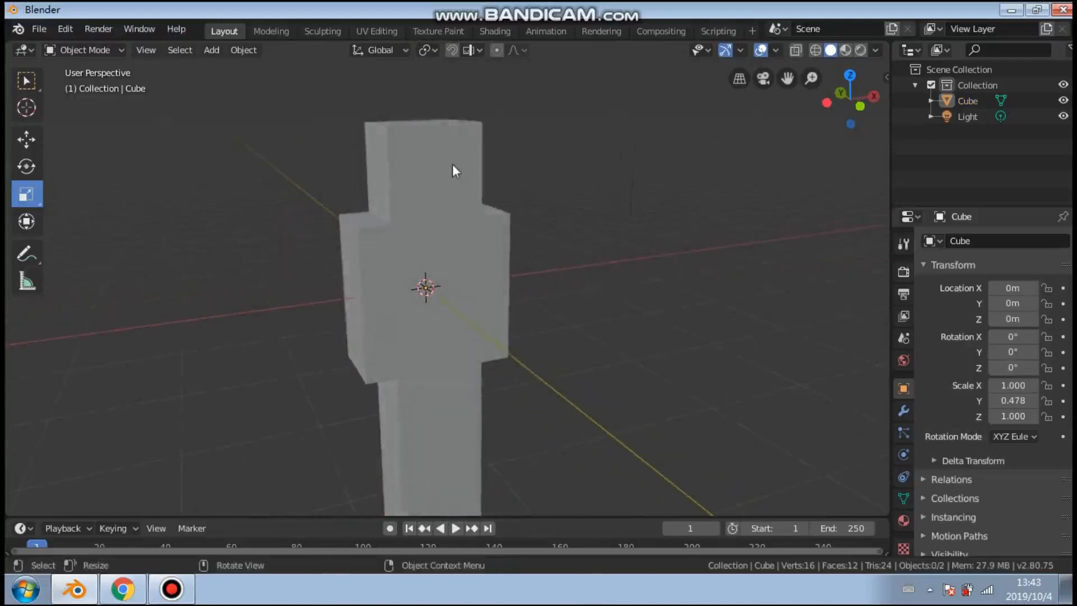
click(106, 54)
click(109, 81)
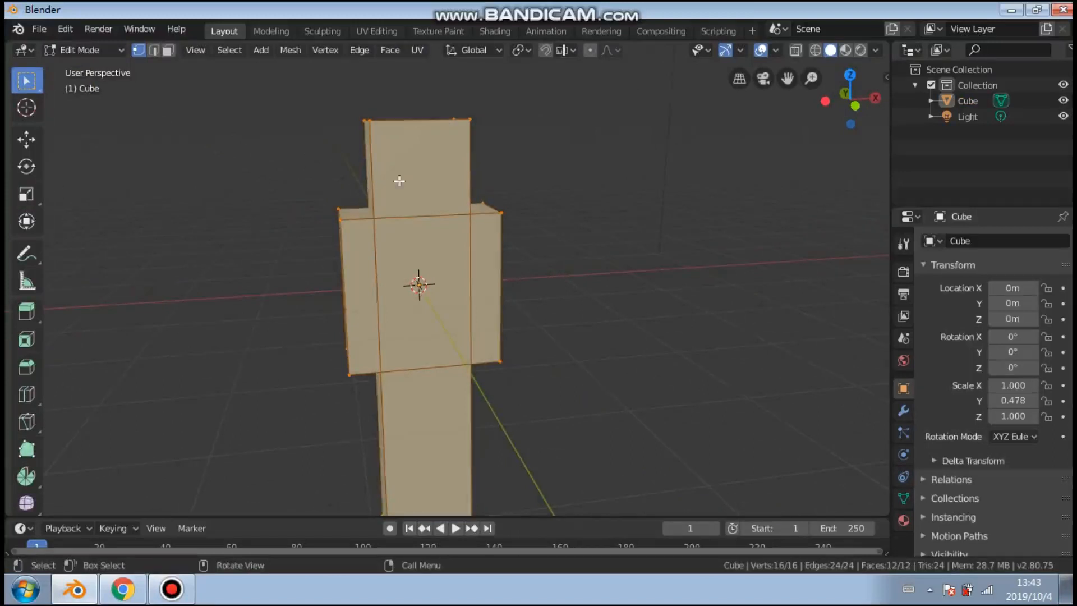
click(282, 119)
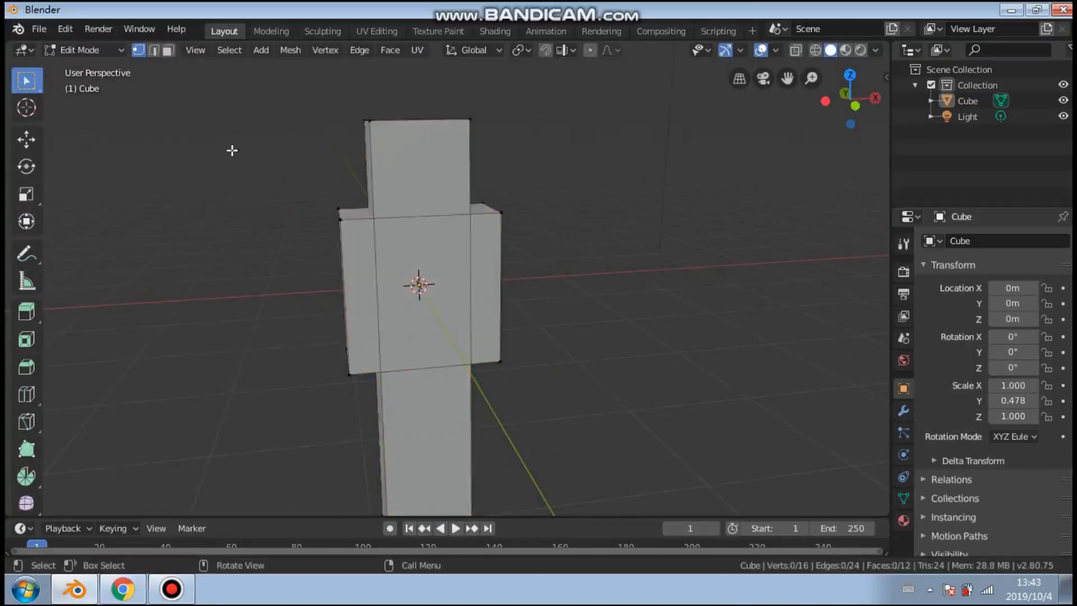
key(a)
middle_drag(358, 194, 435, 156)
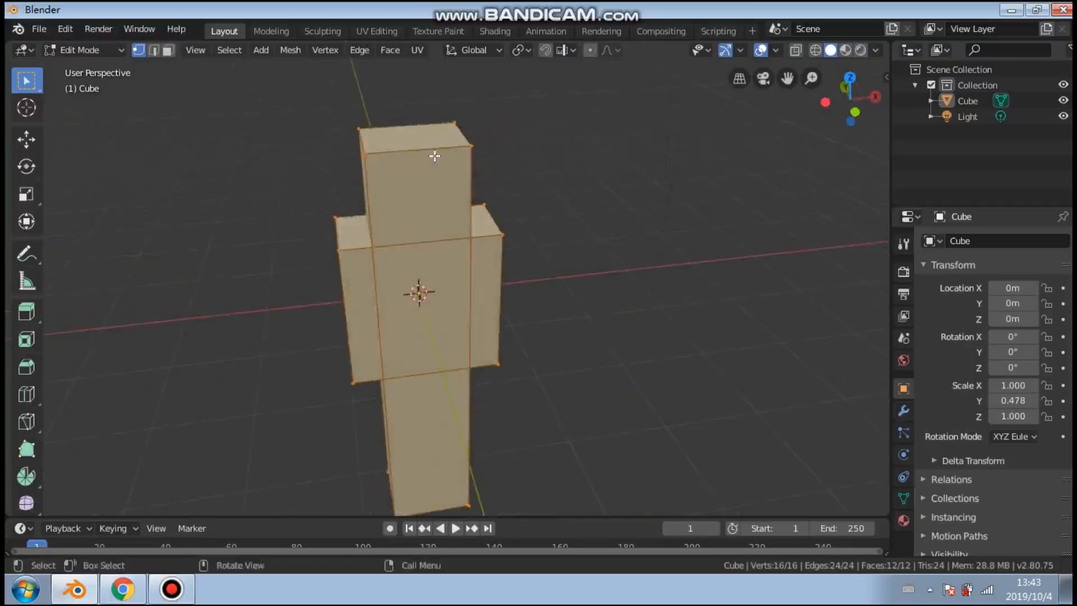
right_click(394, 167)
click(385, 176)
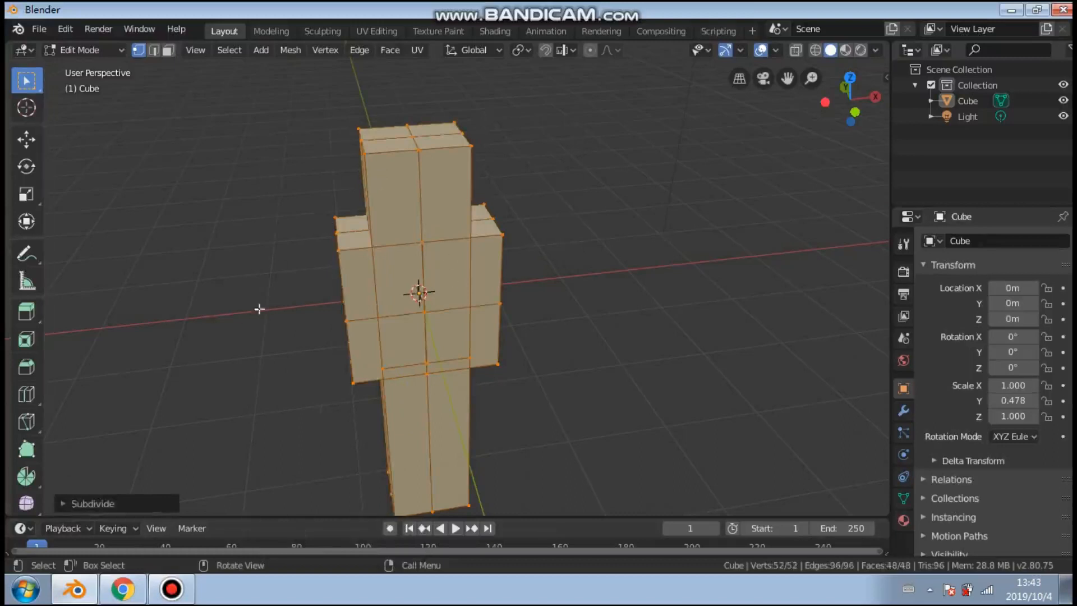
Set the subdivision's number of cuts to 5
click(59, 503)
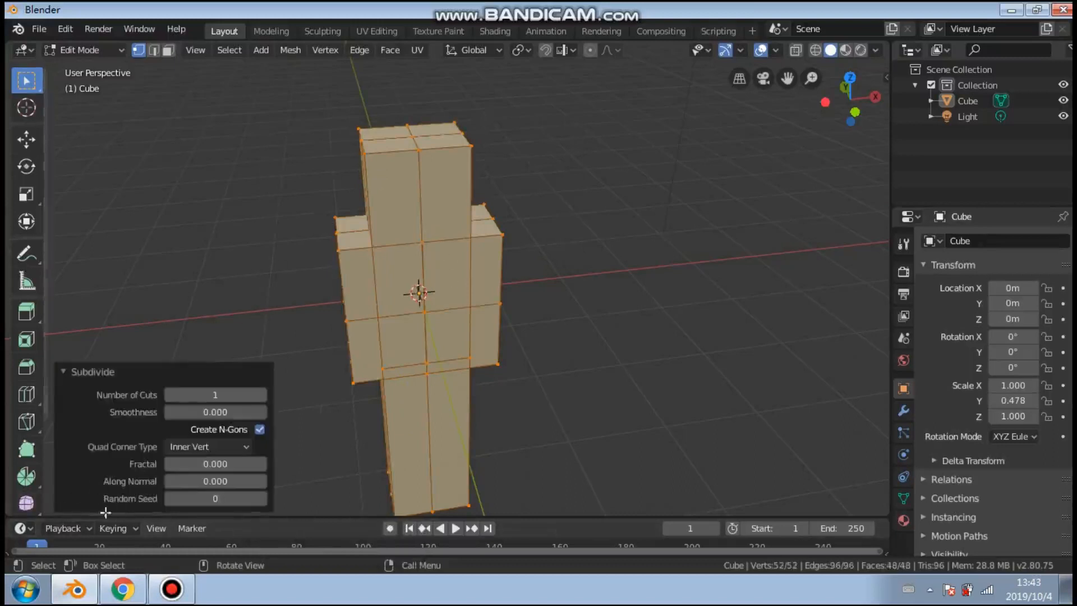
click(262, 396)
click(262, 396)
click(262, 396)
click(262, 397)
click(262, 396)
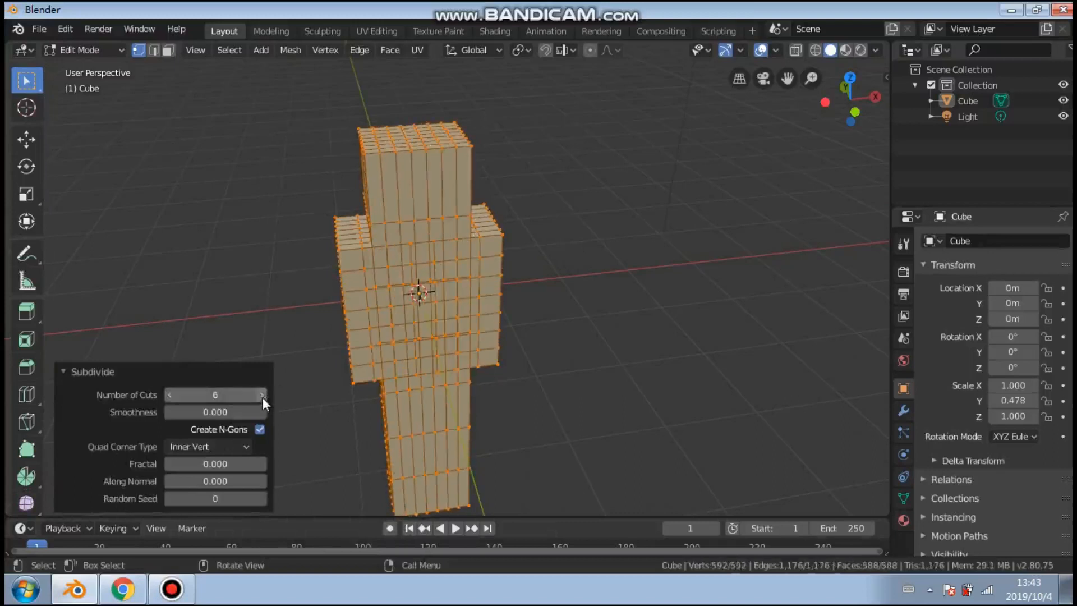
click(169, 395)
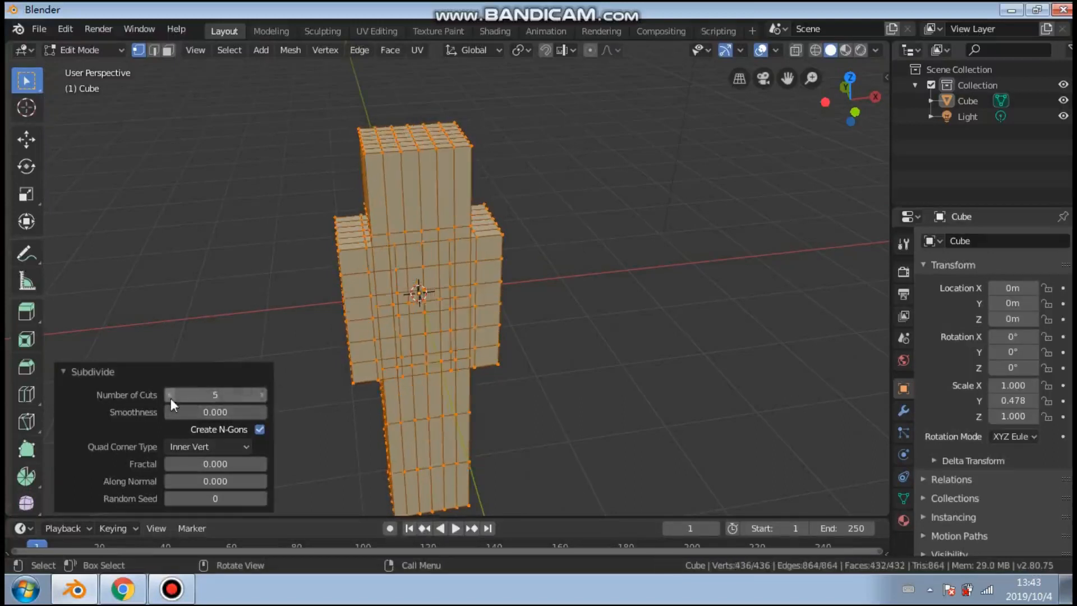
Deselect the whole mesh and change the selection tool to Select Circle
middle_drag(620, 356, 616, 322)
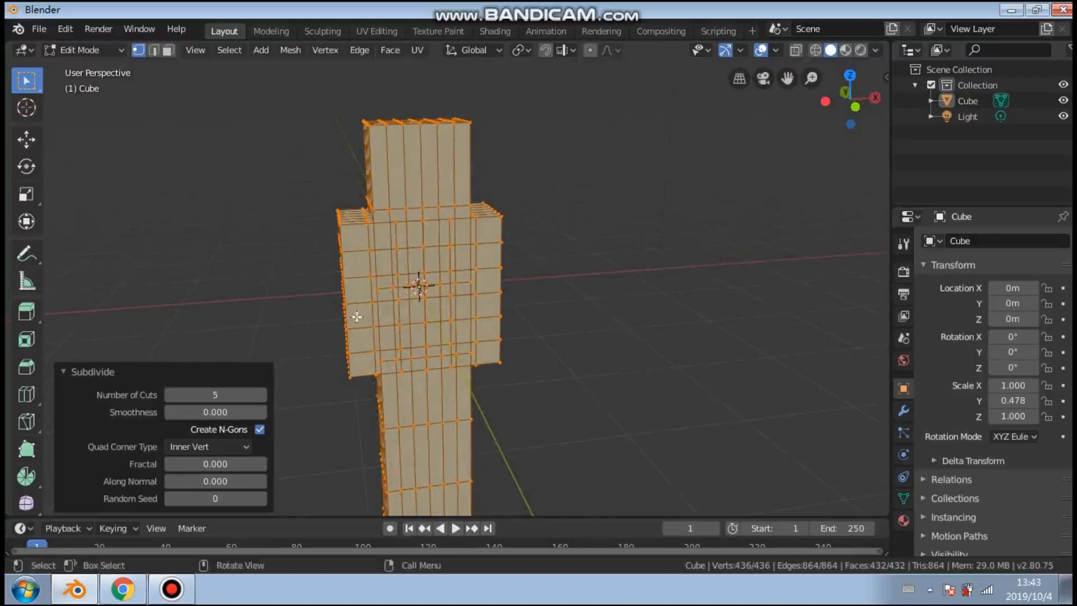
click(223, 219)
middle_drag(224, 217, 468, 239)
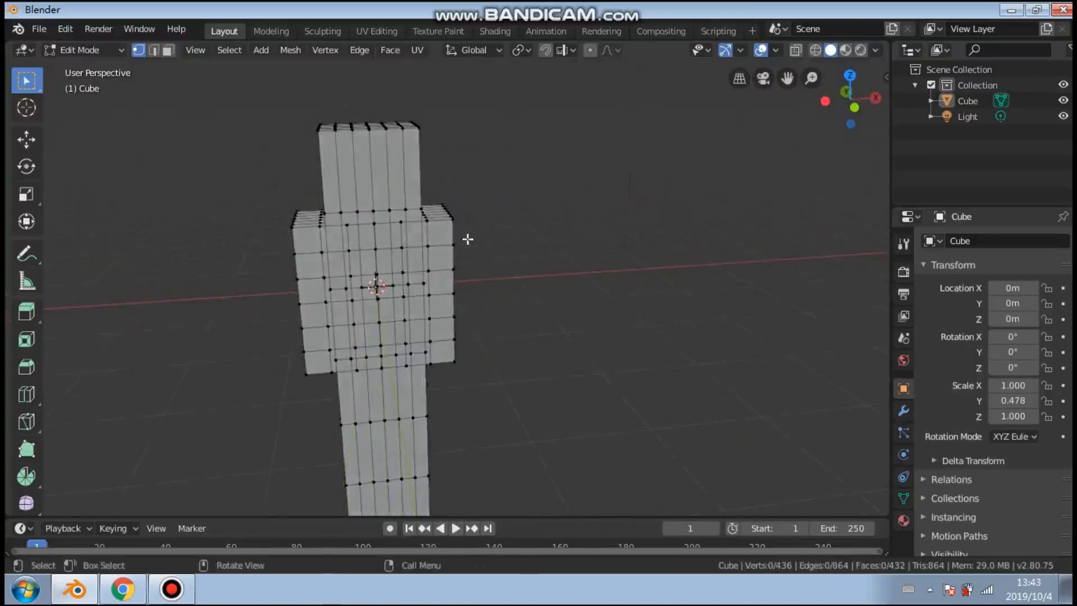
mouse_move(273, 197)
middle_down()
mouse_move(260, 193)
mouse_move(267, 186)
middle_up()
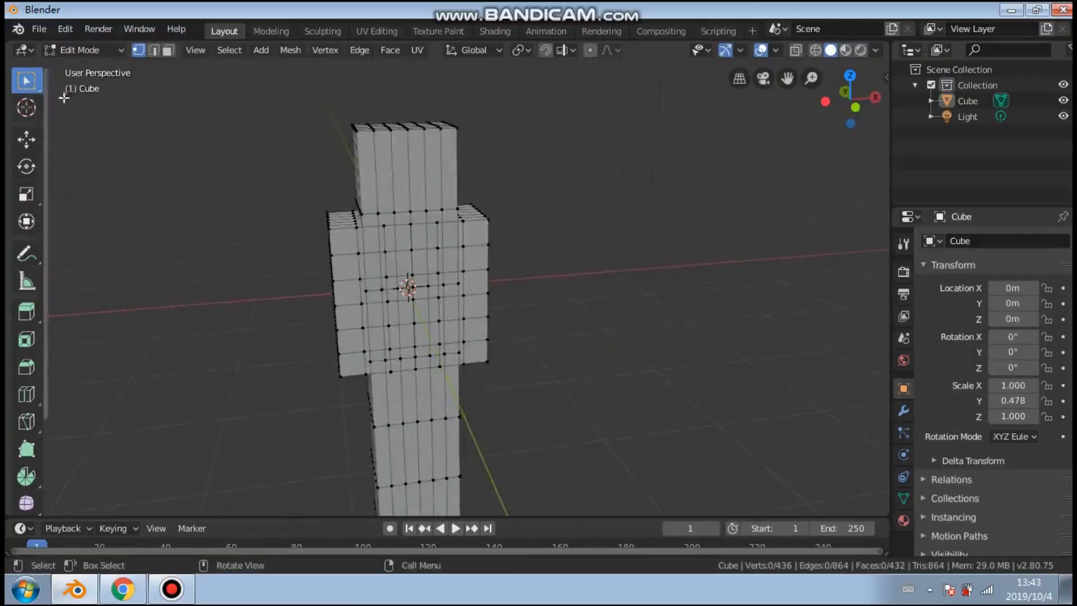
drag(29, 86, 42, 85)
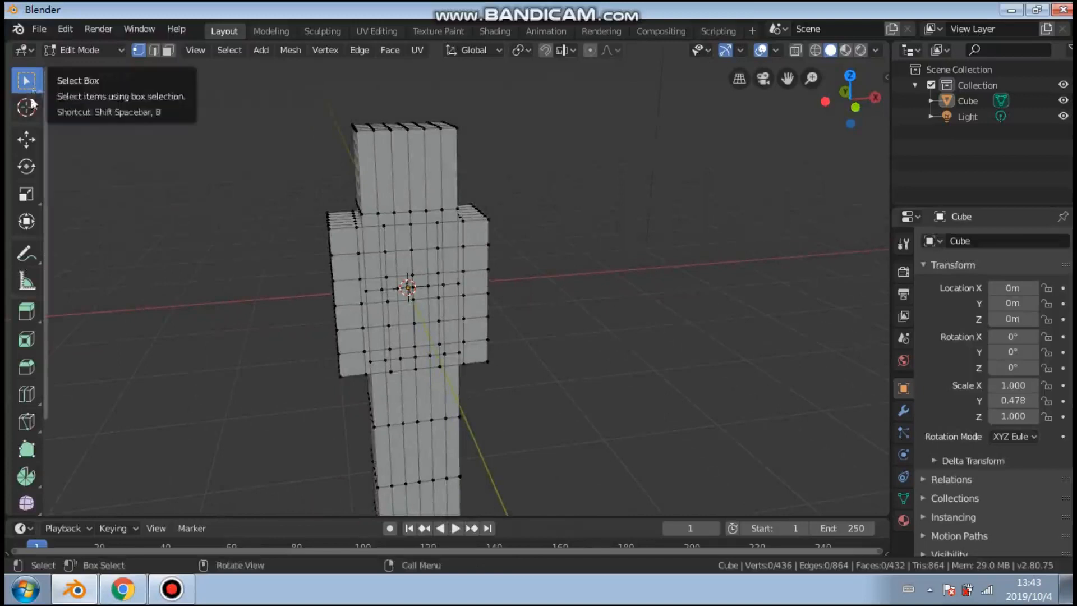
mouse_move(29, 83)
mouse_down()
mouse_move(96, 89)
mouse_move(108, 178)
mouse_move(126, 160)
mouse_up()
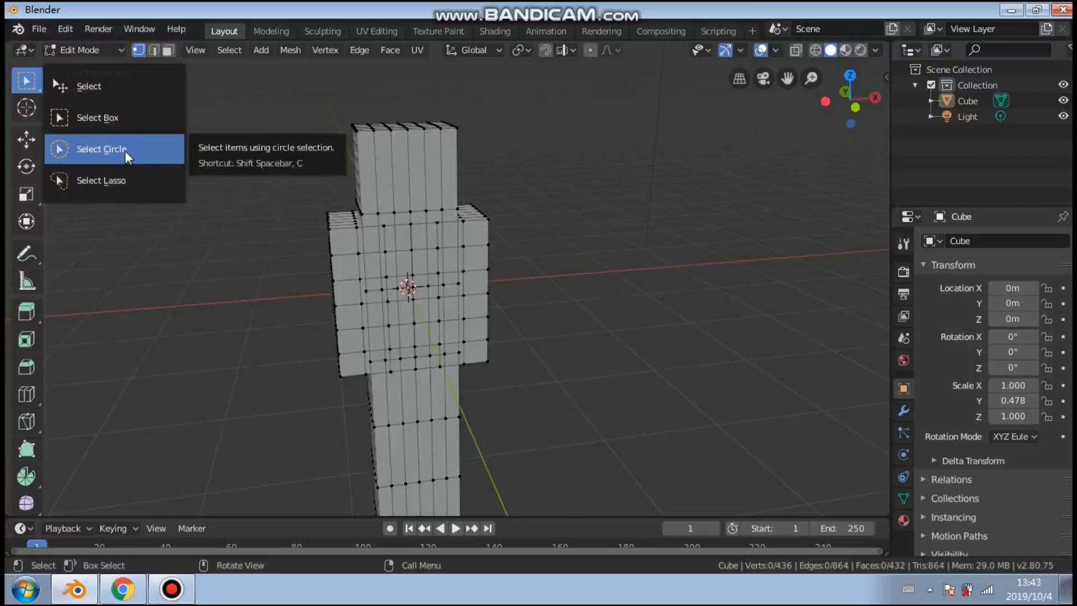
mouse_move(129, 154)
mouse_down()
mouse_move(134, 131)
mouse_move(118, 149)
mouse_move(127, 150)
mouse_up()
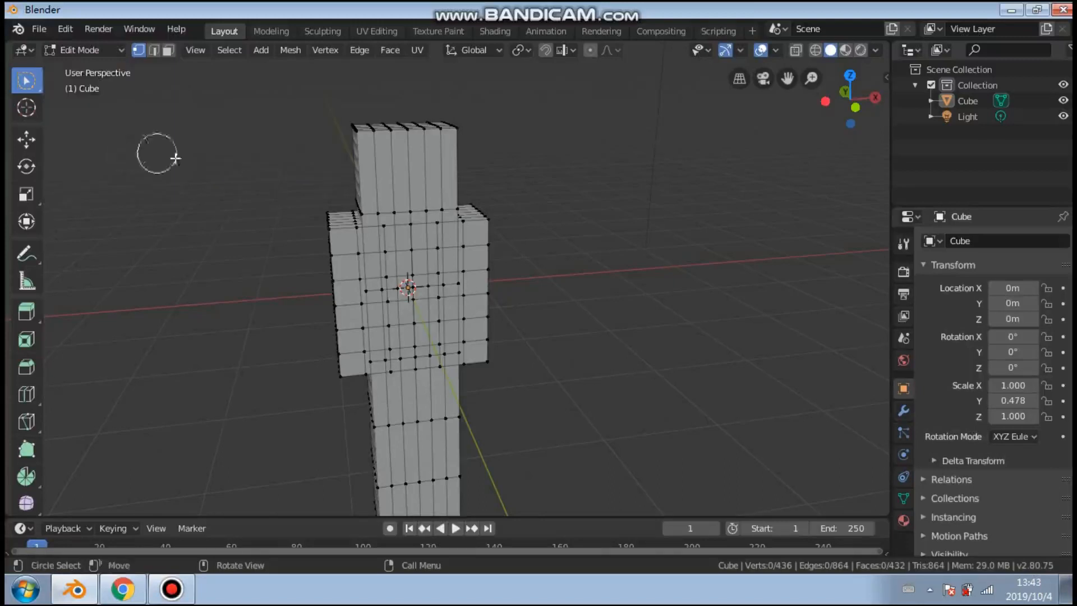
Switch the mesh selection mode from vertices to faces
middle_drag(349, 155, 387, 164)
key(c)
drag(398, 164, 420, 161)
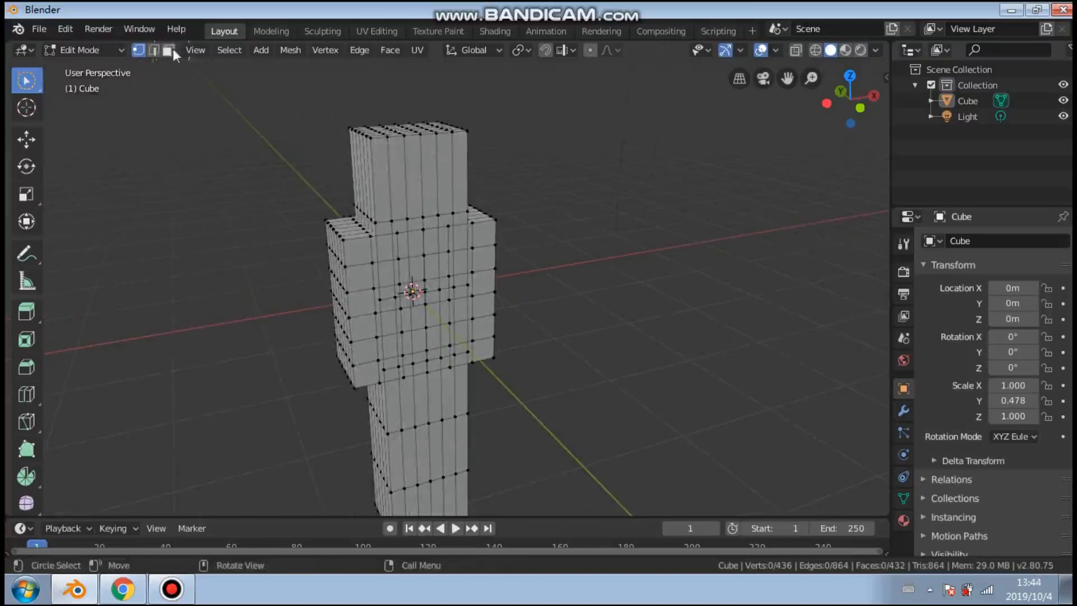
click(167, 51)
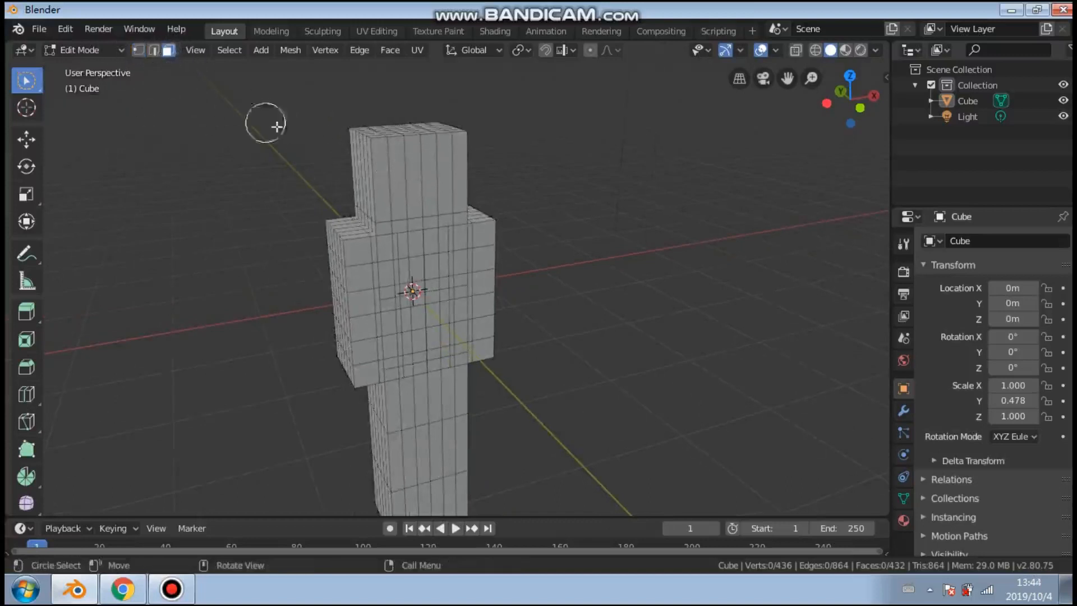
Try to circle-select the faces around the upper block that protrudes above the torso
middle_drag(277, 127, 255, 118)
drag(294, 167, 473, 163)
mouse_move(421, 174)
middle_down()
mouse_move(406, 193)
mouse_move(337, 187)
mouse_move(404, 168)
mouse_move(447, 140)
middle_up()
mouse_move(447, 140)
mouse_down()
mouse_move(460, 139)
mouse_move(425, 137)
mouse_move(466, 137)
mouse_up()
middle_drag(500, 136, 617, 136)
mouse_move(471, 144)
mouse_down()
mouse_move(492, 151)
mouse_move(537, 133)
mouse_up()
middle_drag(537, 133, 392, 152)
drag(392, 152, 471, 177)
middle_drag(471, 178, 395, 128)
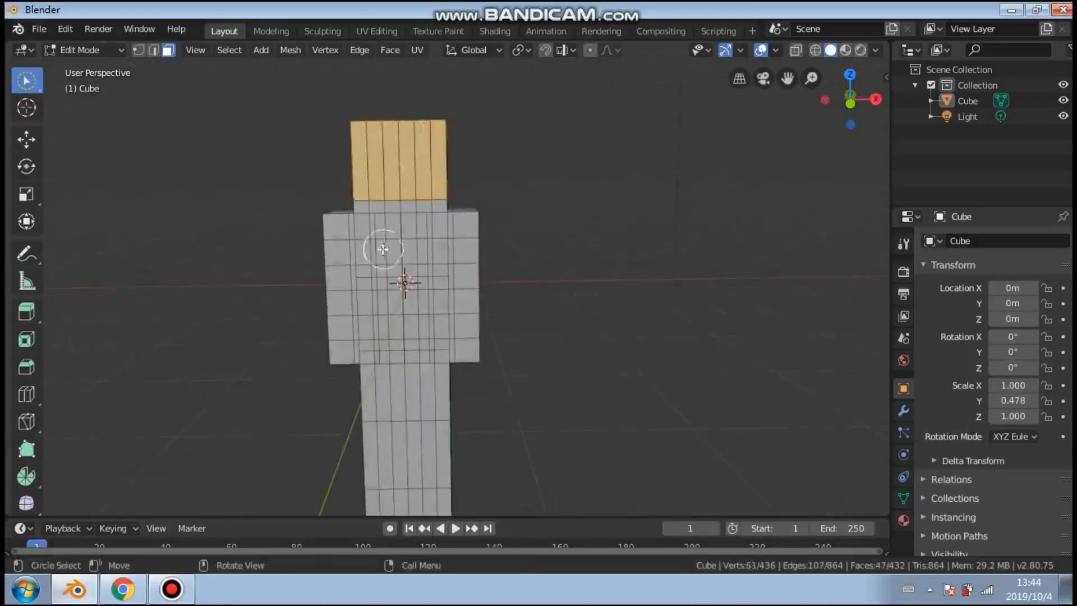
Try circle-selecting faces on the wide middle block and clear the selection
drag(383, 249, 345, 315)
drag(404, 393, 413, 426)
click(457, 288)
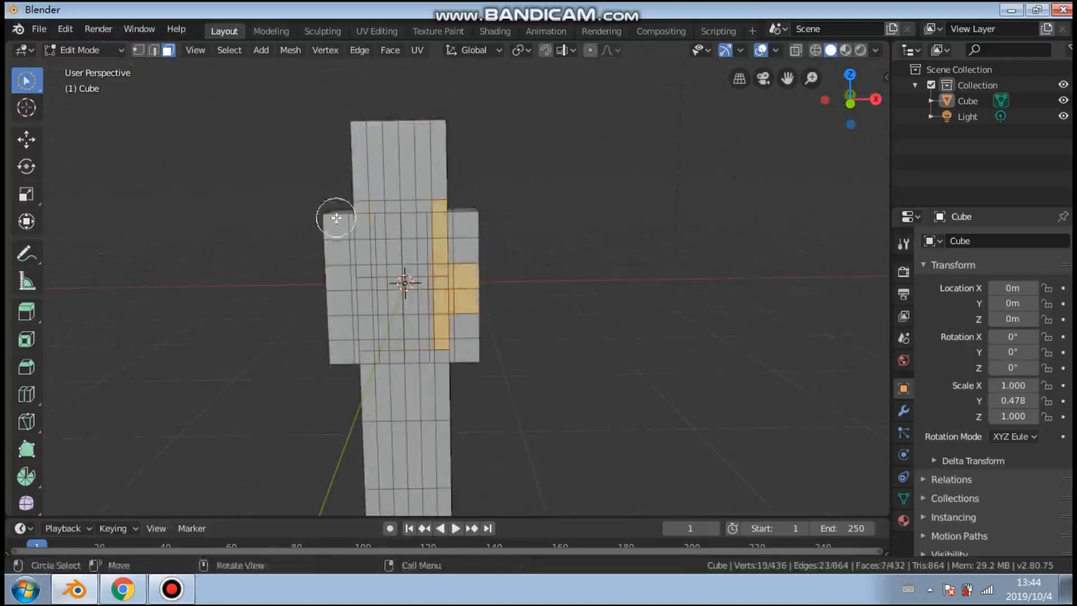
drag(335, 218, 362, 261)
middle_drag(486, 161, 471, 178)
click(310, 142)
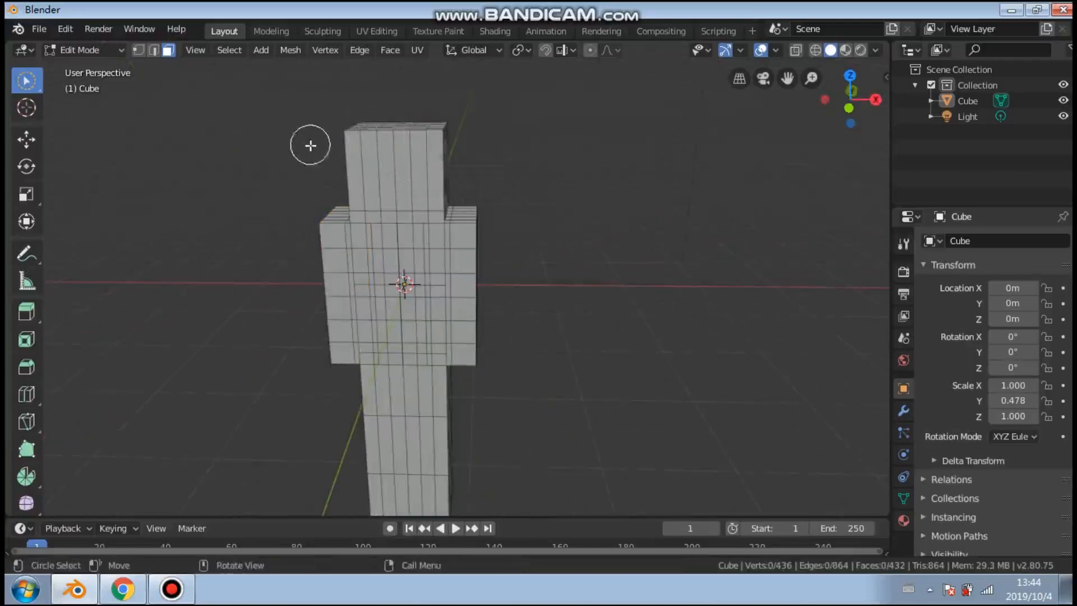
Circle-select the top and surrounding side faces of the head block above the torso
mouse_move(335, 149)
mouse_down()
mouse_move(373, 155)
mouse_move(434, 140)
mouse_move(360, 124)
mouse_move(344, 137)
mouse_up()
middle_drag(344, 137, 621, 159)
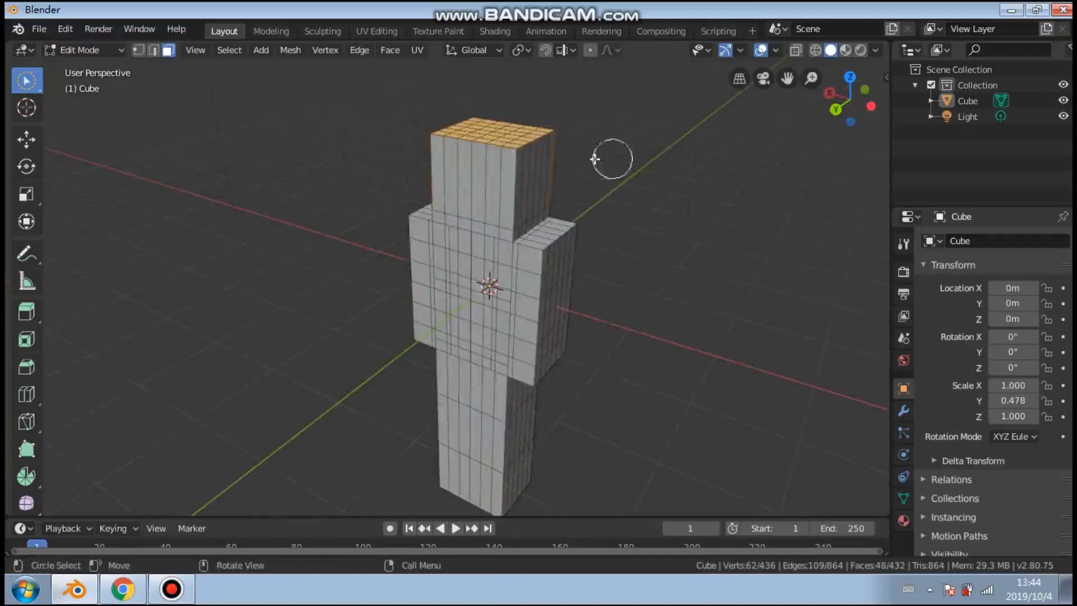
drag(435, 159, 548, 145)
mouse_move(597, 144)
middle_down()
mouse_move(373, 144)
mouse_move(404, 169)
mouse_move(293, 140)
mouse_move(363, 108)
mouse_move(431, 202)
middle_up()
shift+middle_drag(432, 201, 372, 245)
scroll(441, 275, up, 2)
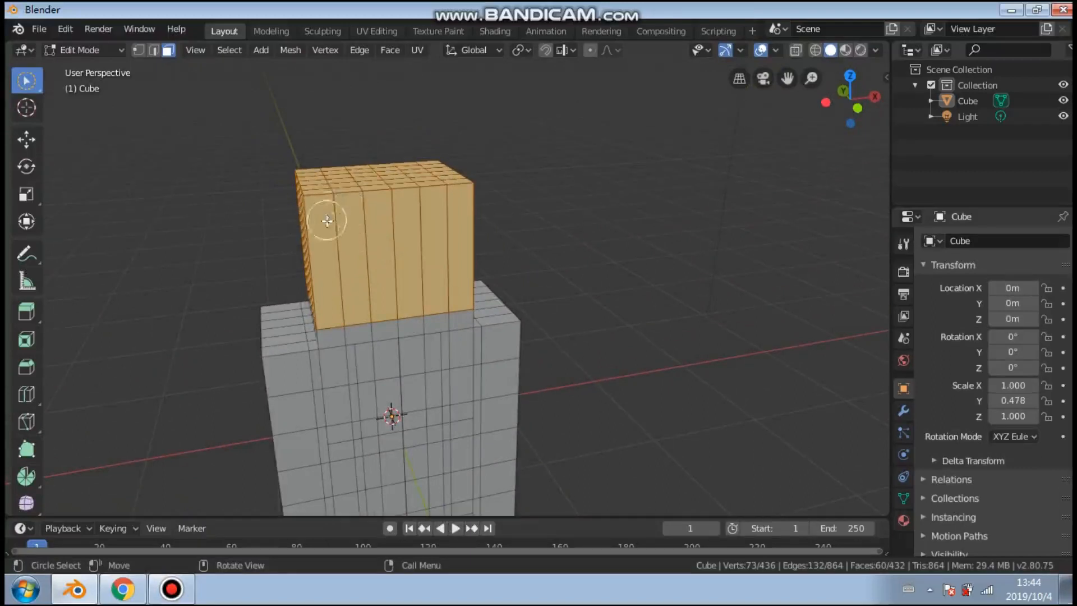
Practise deselecting and reselecting the front faces of the head block with circle selection
key(ctrl)
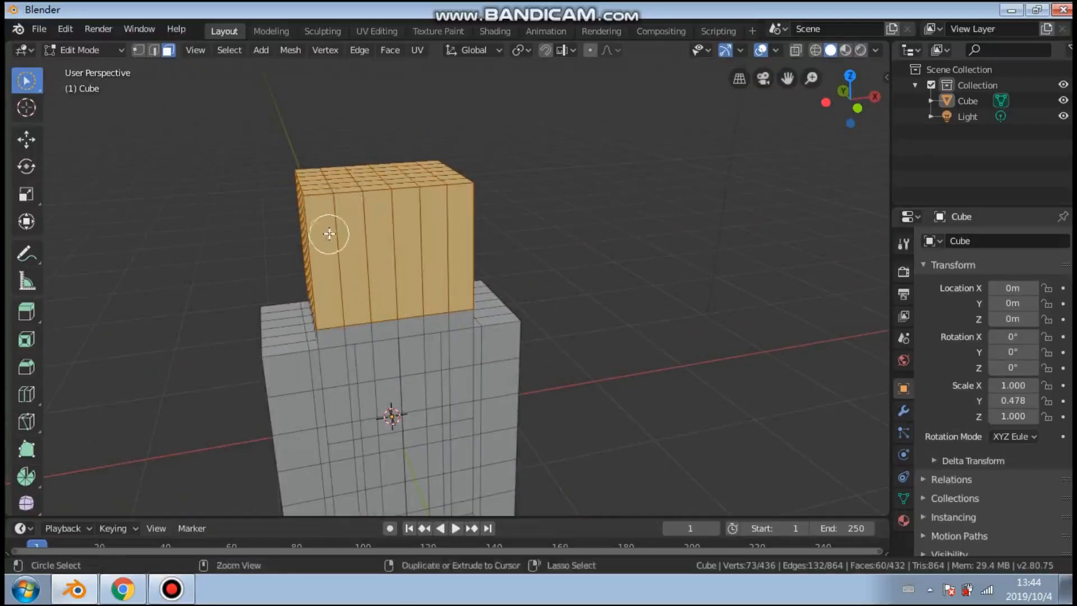
ctrl+drag(328, 231, 452, 221)
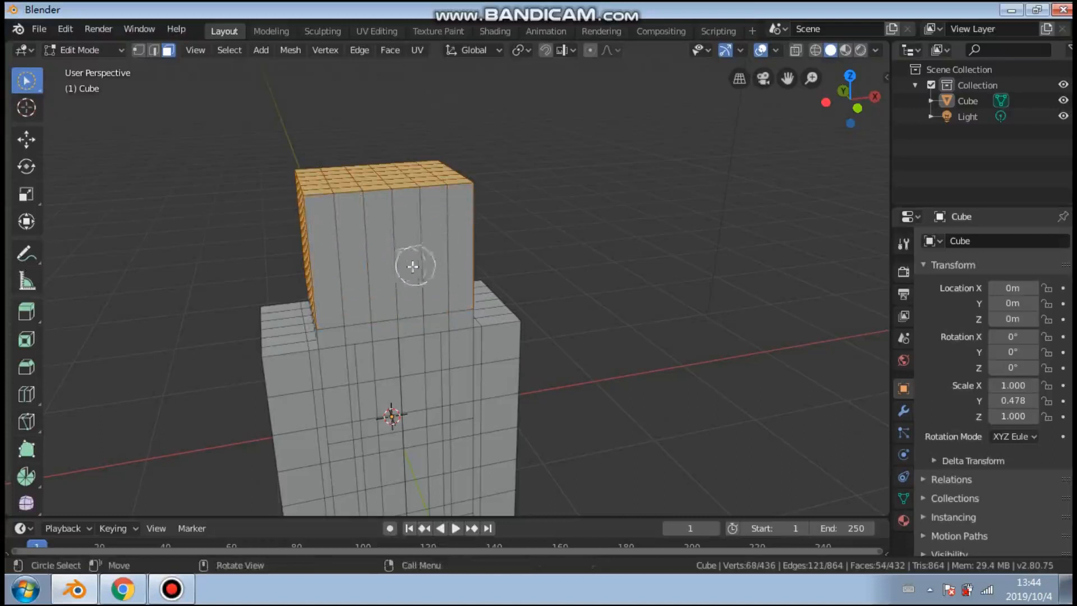
key(shift)
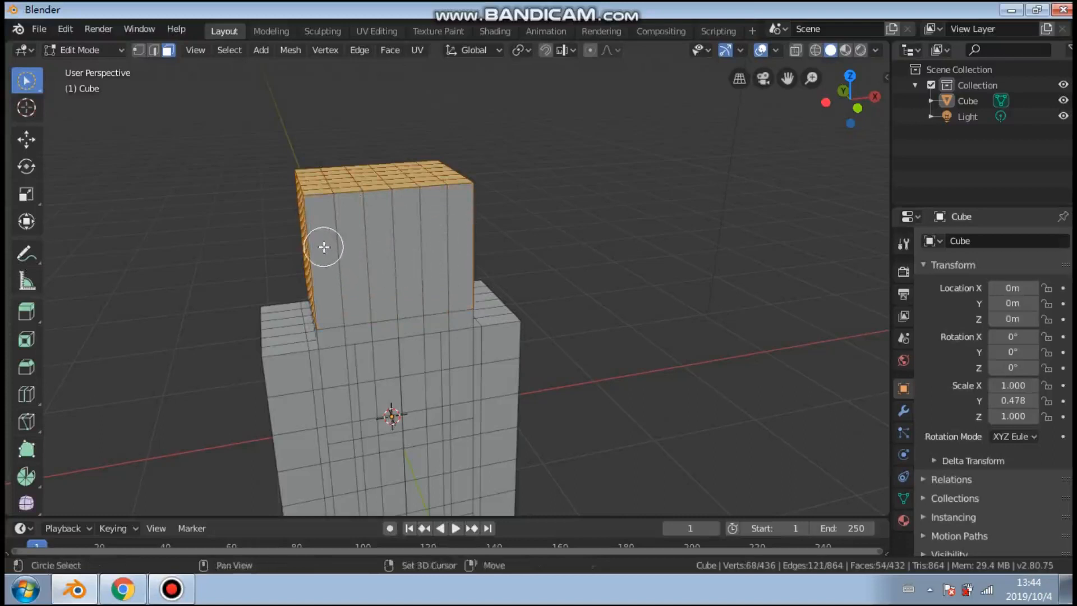
shift+drag(324, 246, 440, 229)
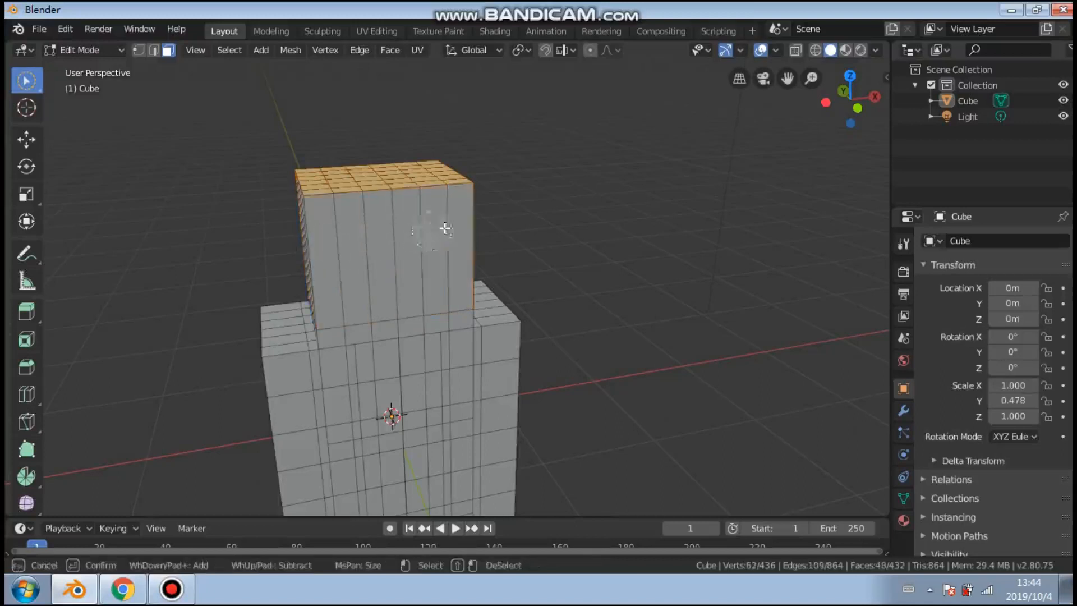
shift+drag(322, 243, 462, 236)
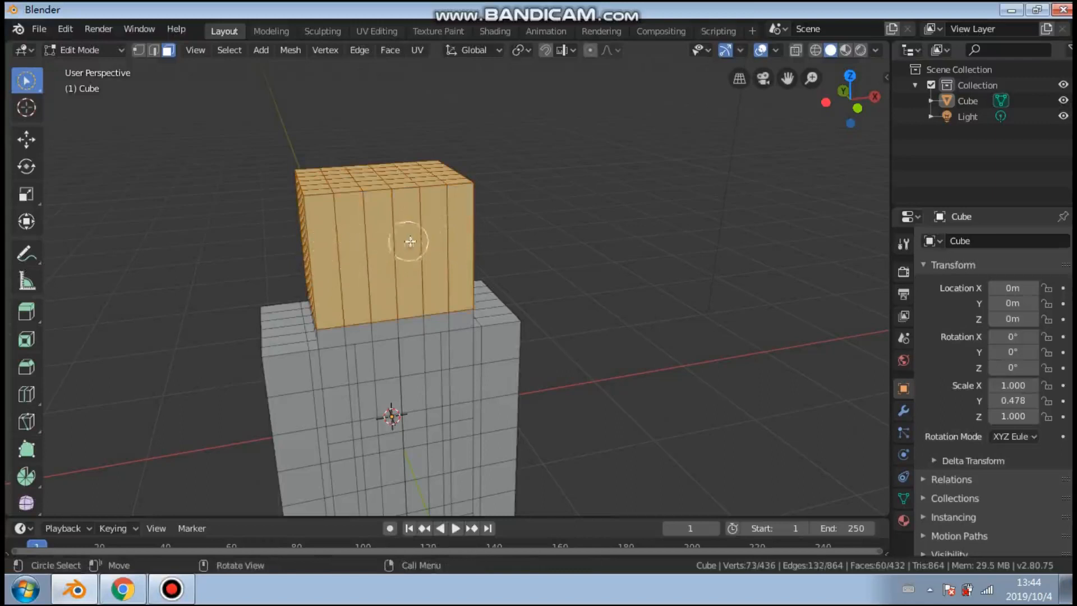
ctrl+drag(357, 245, 437, 238)
mouse_move(438, 238)
middle_down()
mouse_move(516, 245)
mouse_move(392, 238)
middle_up()
drag(272, 238, 421, 233)
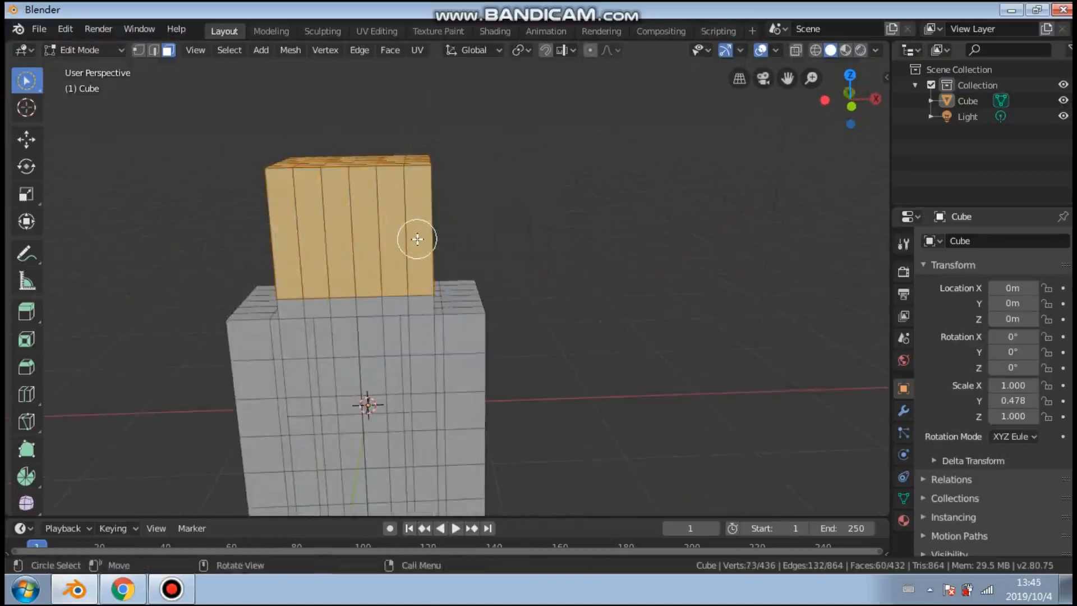
middle_drag(417, 239, 432, 247)
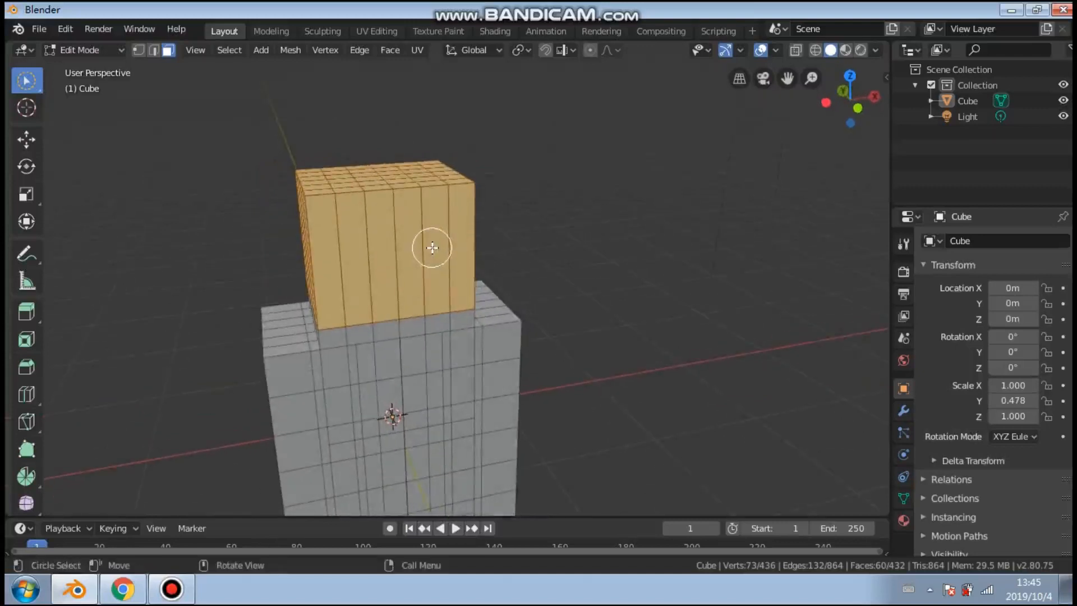
mouse_move(450, 6)
key(shift)
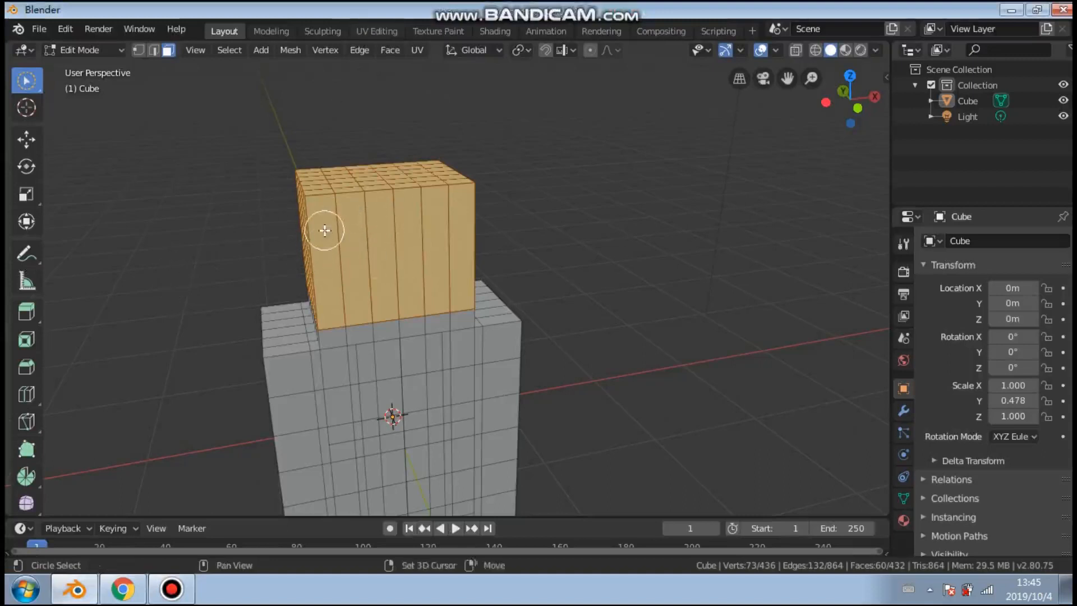
key(shift+d)
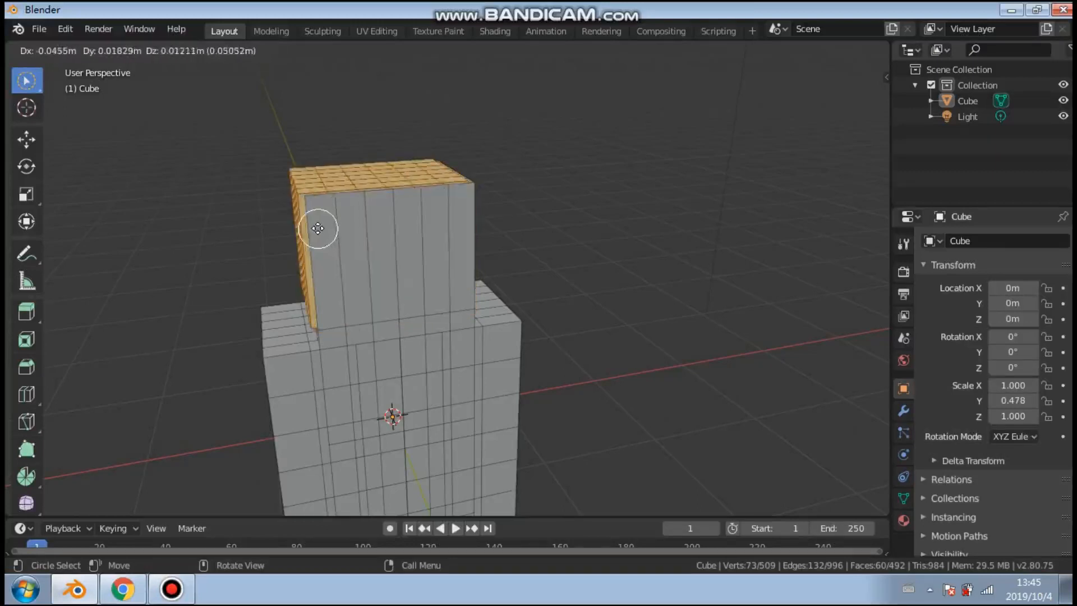
click(318, 230)
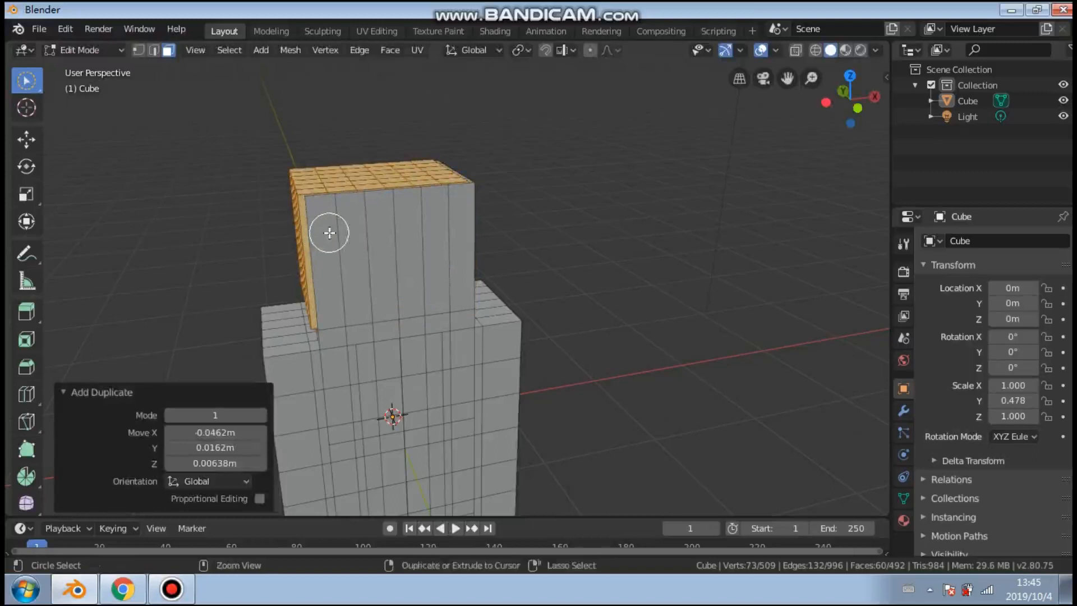
key(ctrl+z)
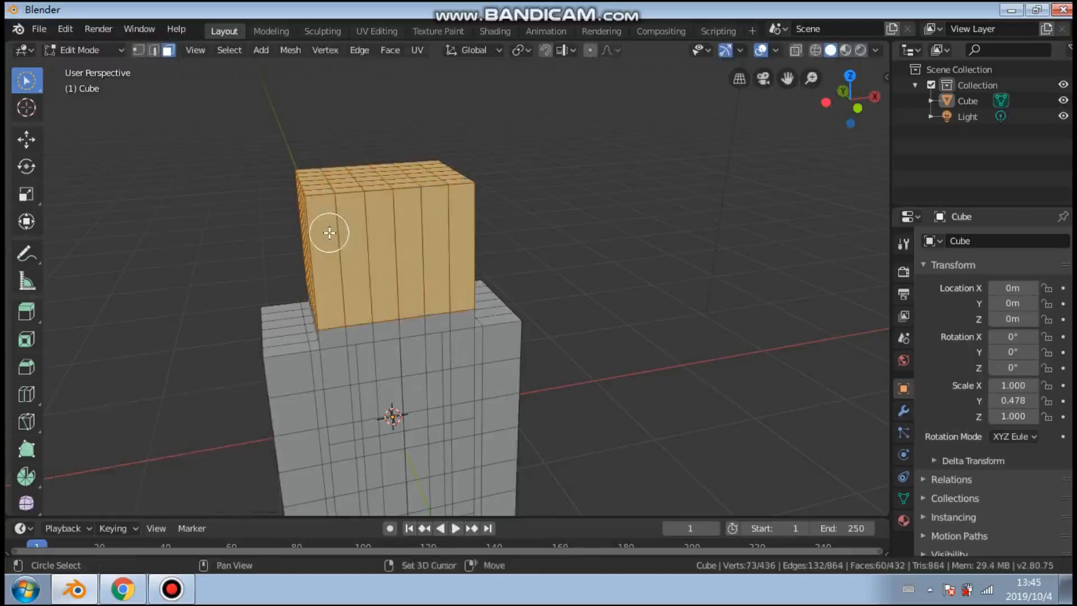
Duplicate the selected head faces in place and scale the copy up uniformly to about 1.051
key(shift+d)
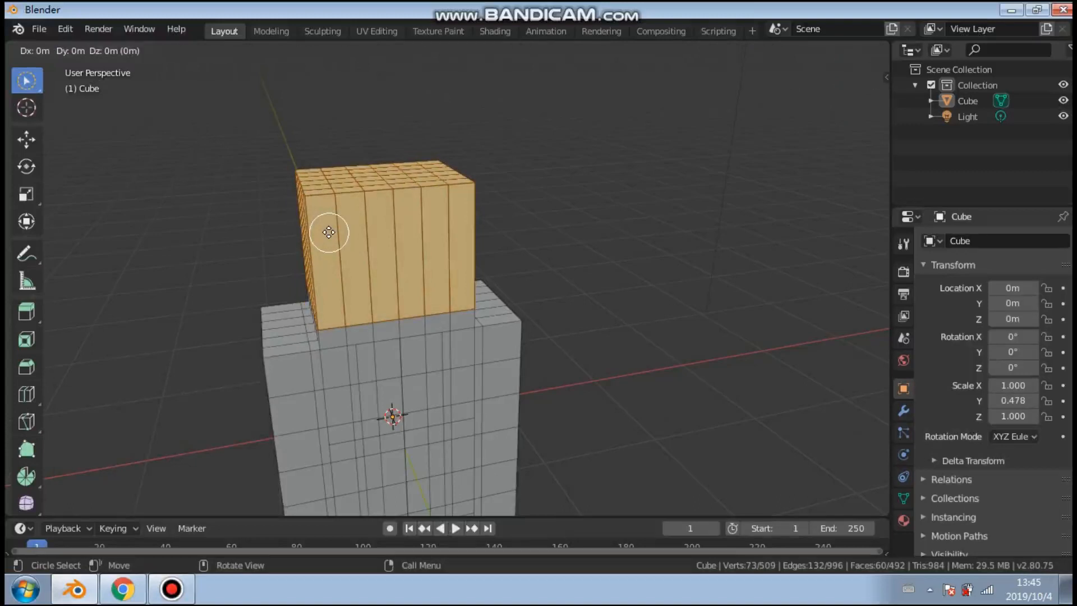
key(s)
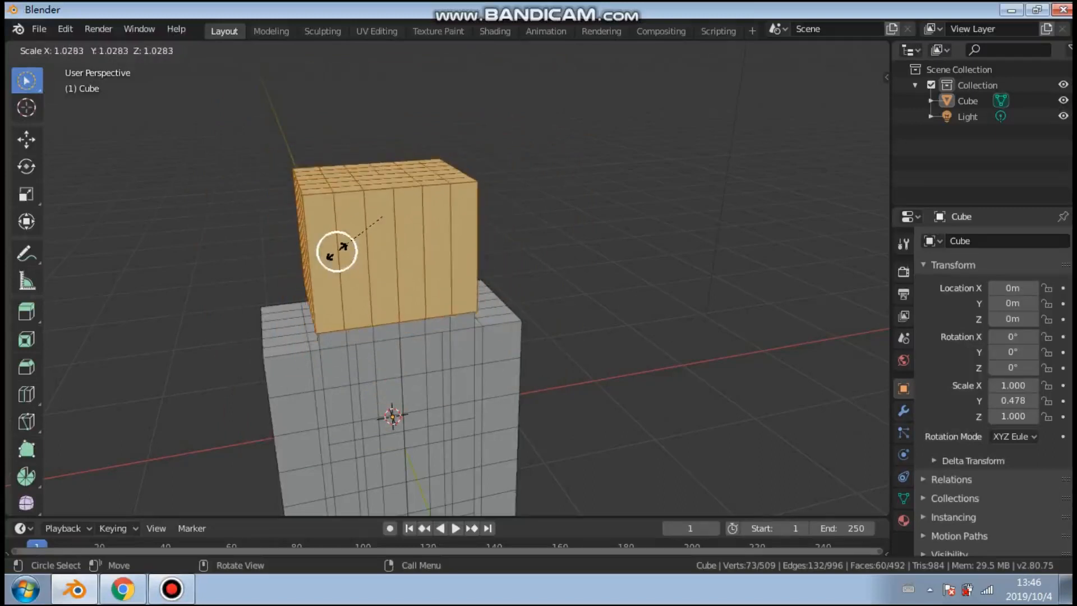
click(337, 251)
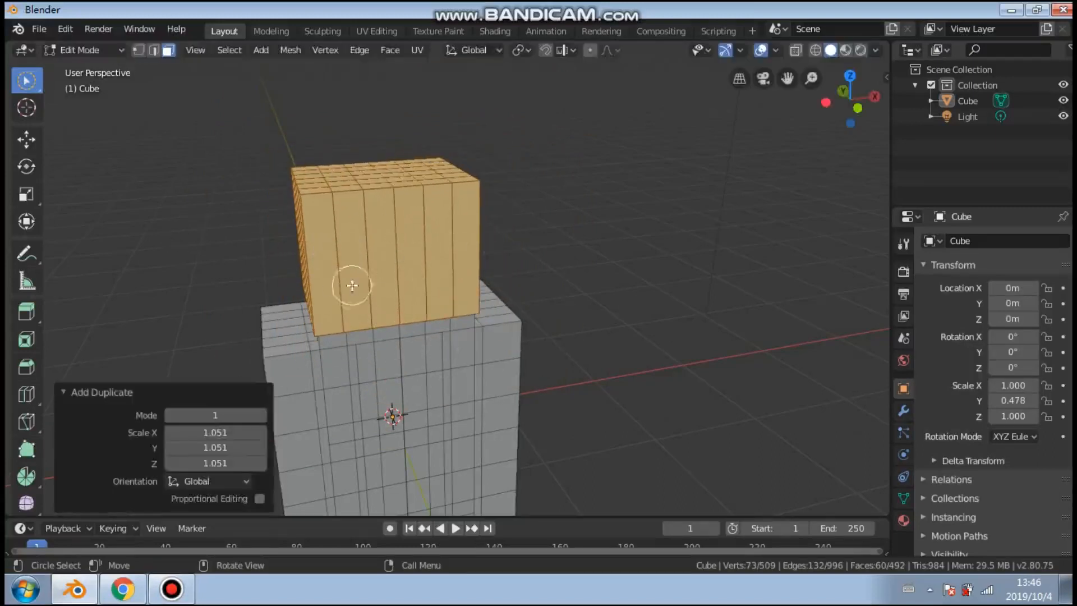
Separate the selected, enlarged head faces into their own object
middle_drag(384, 278, 409, 284)
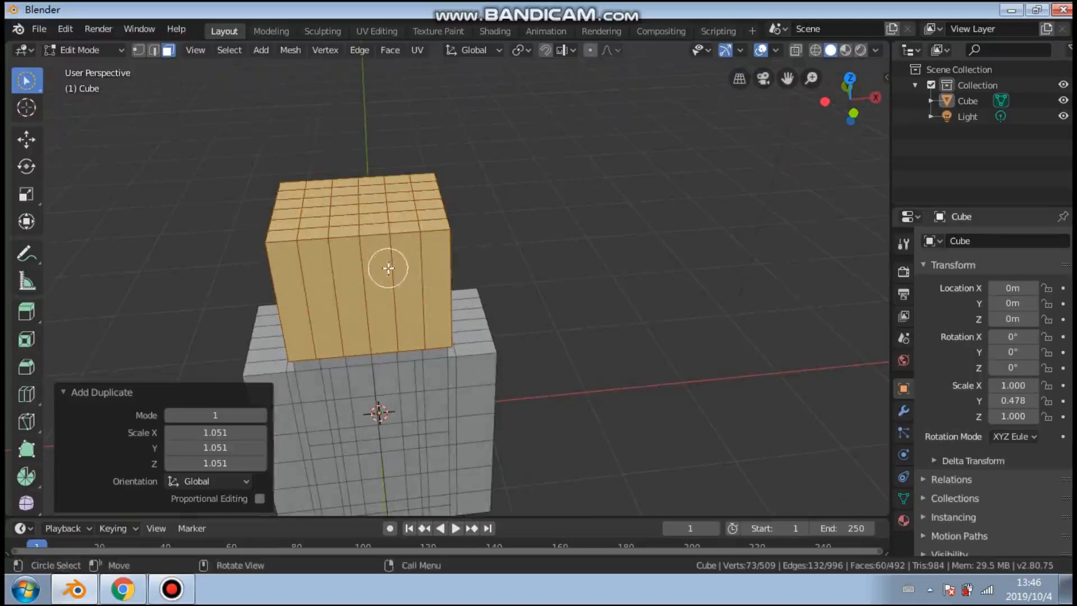
middle_drag(363, 262, 419, 233)
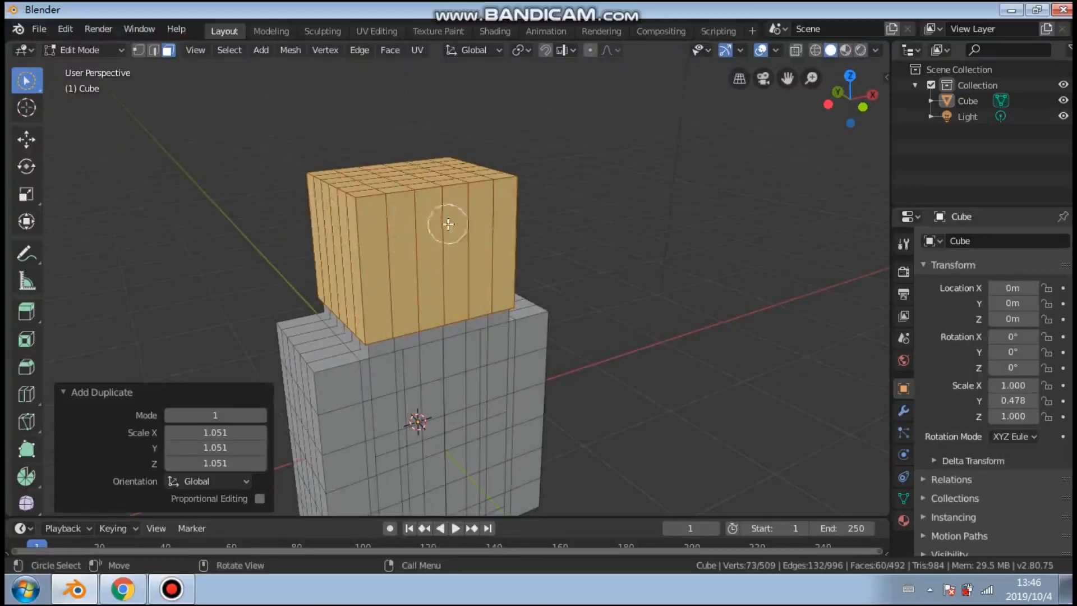
middle_drag(488, 211, 469, 204)
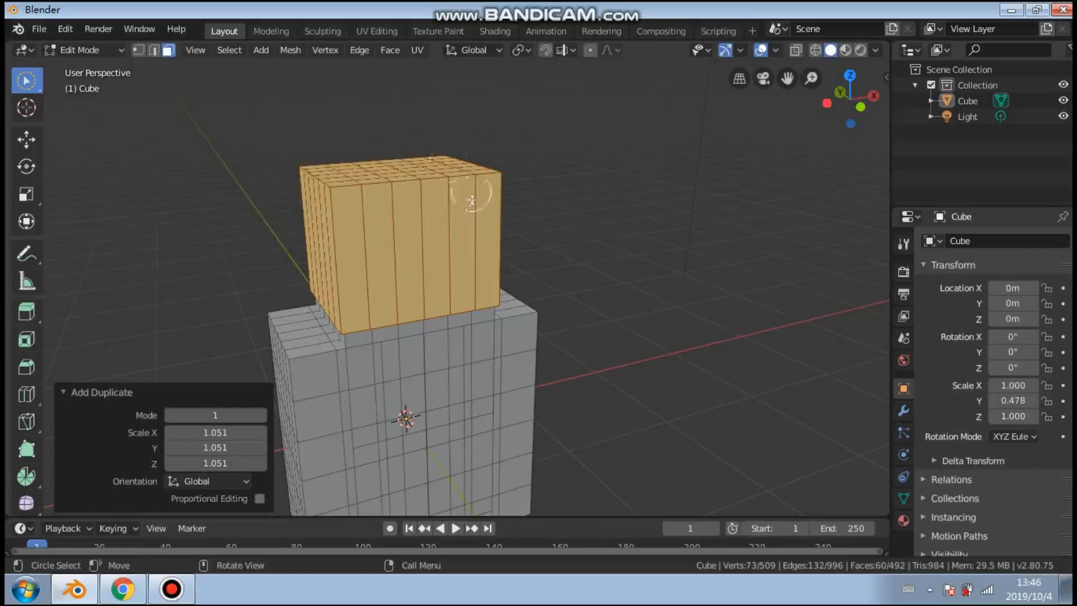
middle_drag(372, 221, 343, 267)
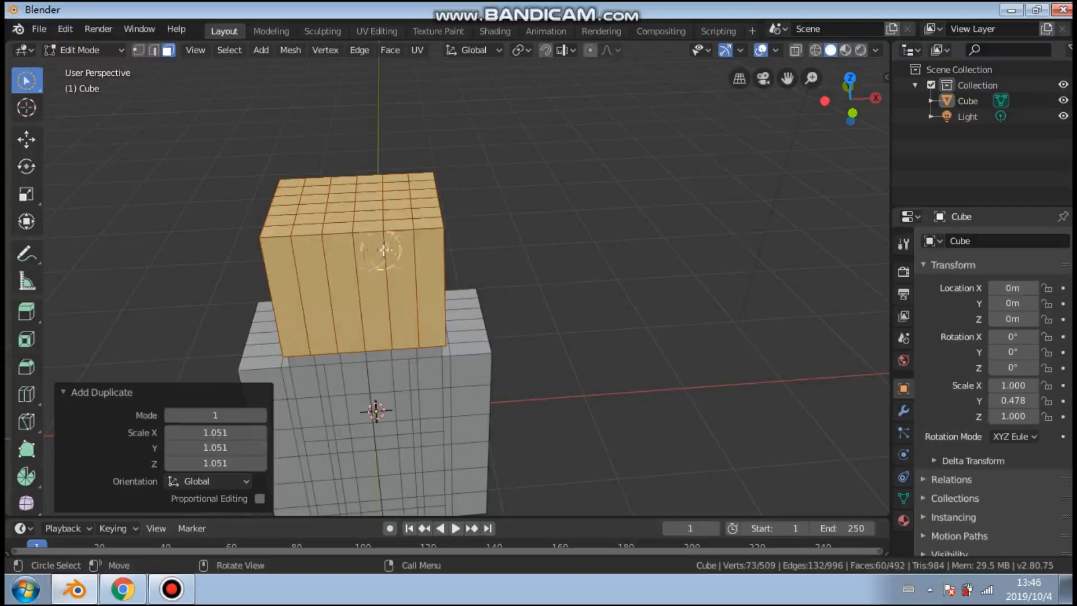
mouse_move(413, 236)
middle_down()
mouse_move(445, 219)
mouse_move(429, 223)
middle_up()
key(p)
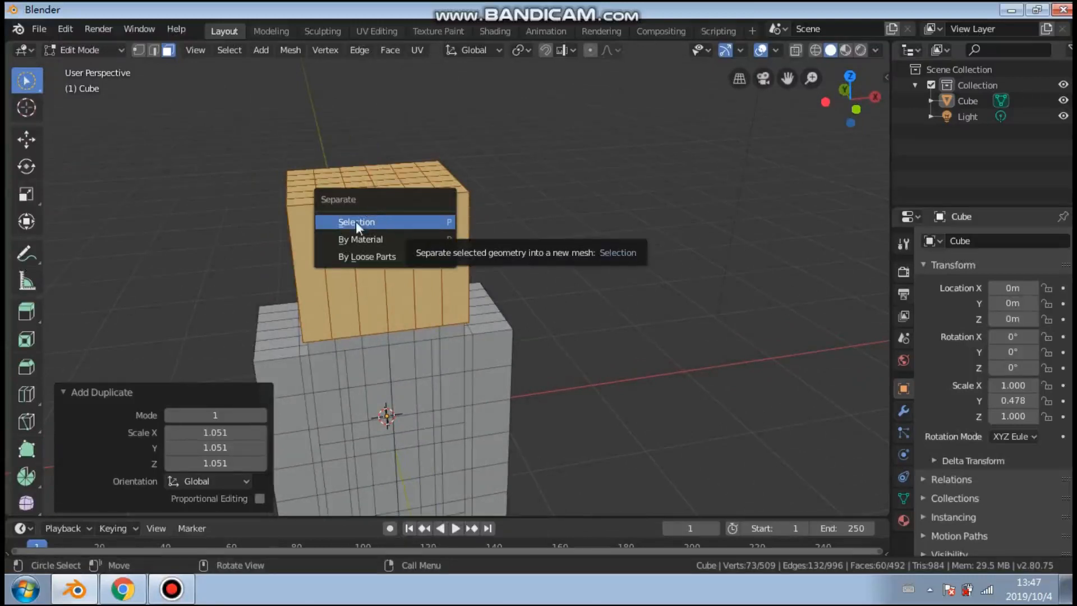
click(426, 223)
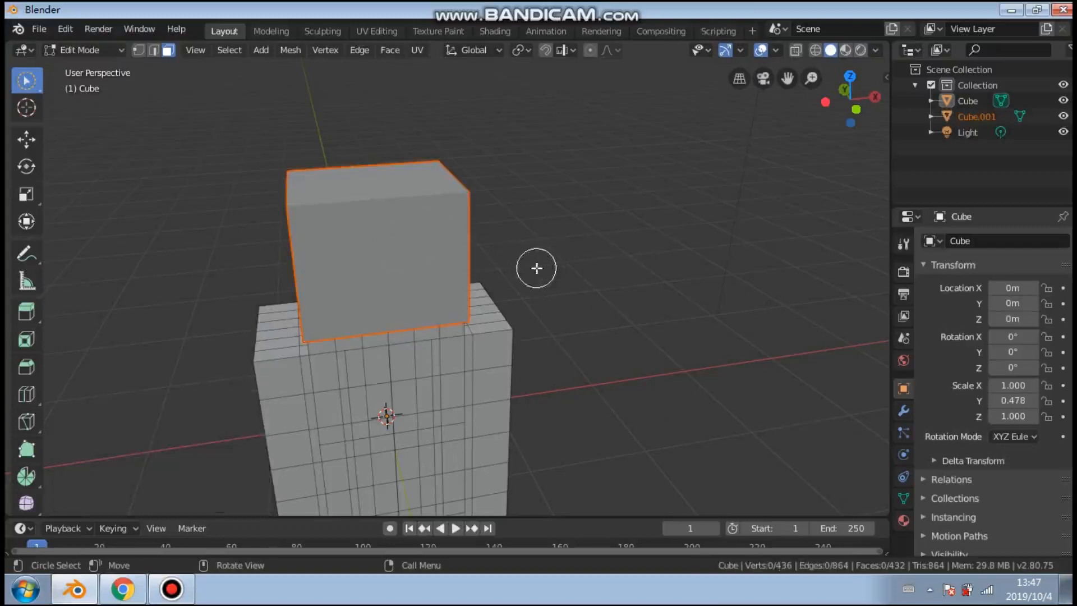
Switch to Object Mode and nudge the separated head shell slightly along the X axis
click(110, 53)
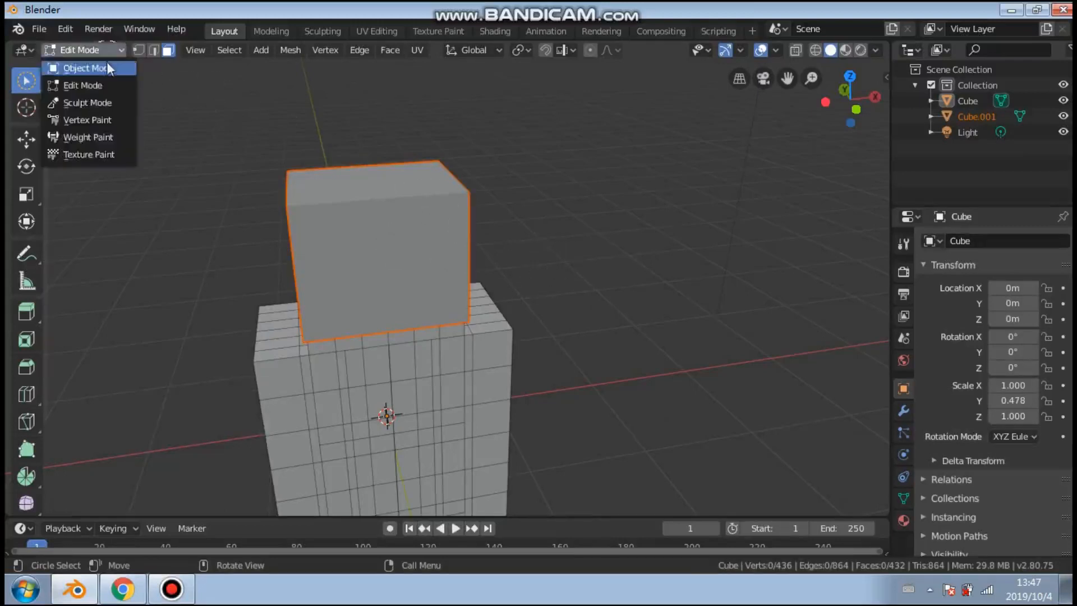
click(107, 64)
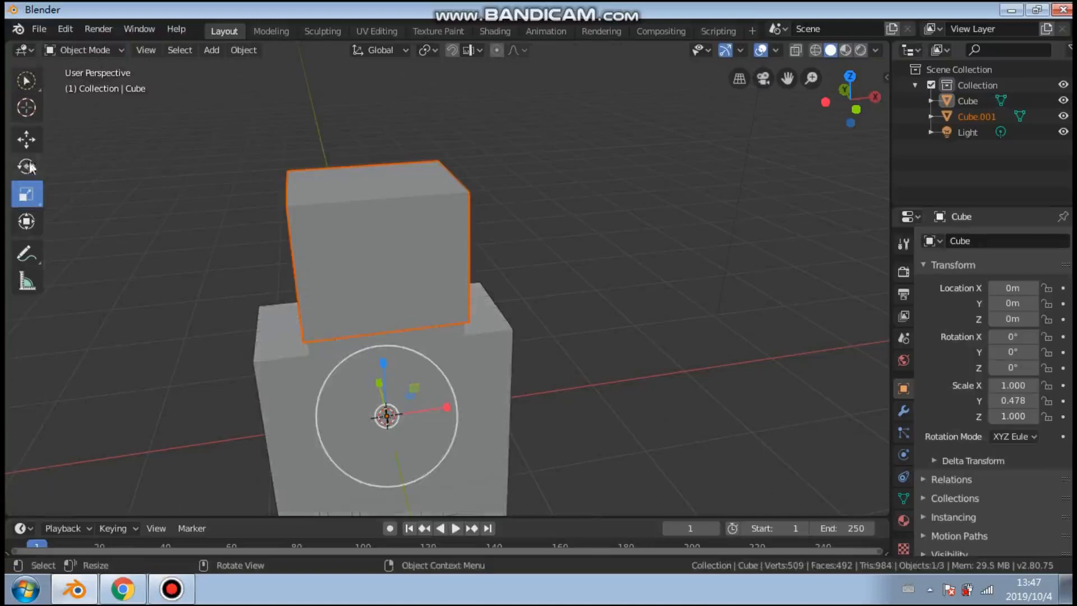
click(27, 139)
drag(436, 412, 435, 372)
middle_drag(435, 372, 291, 243)
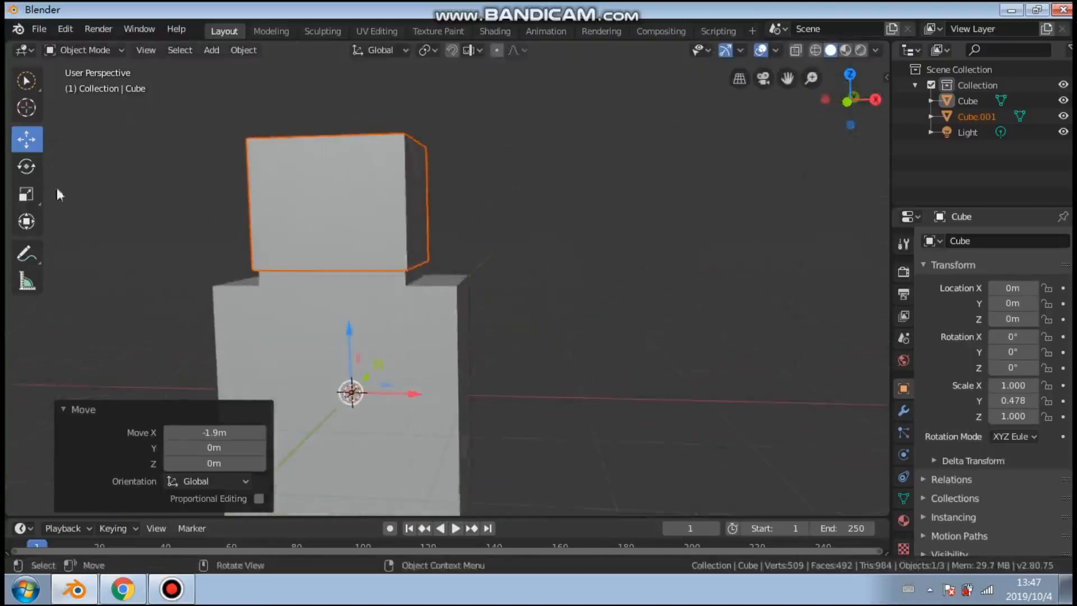
Flatten the head shell to a Z scale of about 0.505 and move it up about 1.21 m along Z
click(26, 194)
drag(353, 334, 360, 191)
click(27, 139)
scroll(424, 196, up, 6)
middle_drag(428, 191, 418, 243)
scroll(416, 240, down, 3)
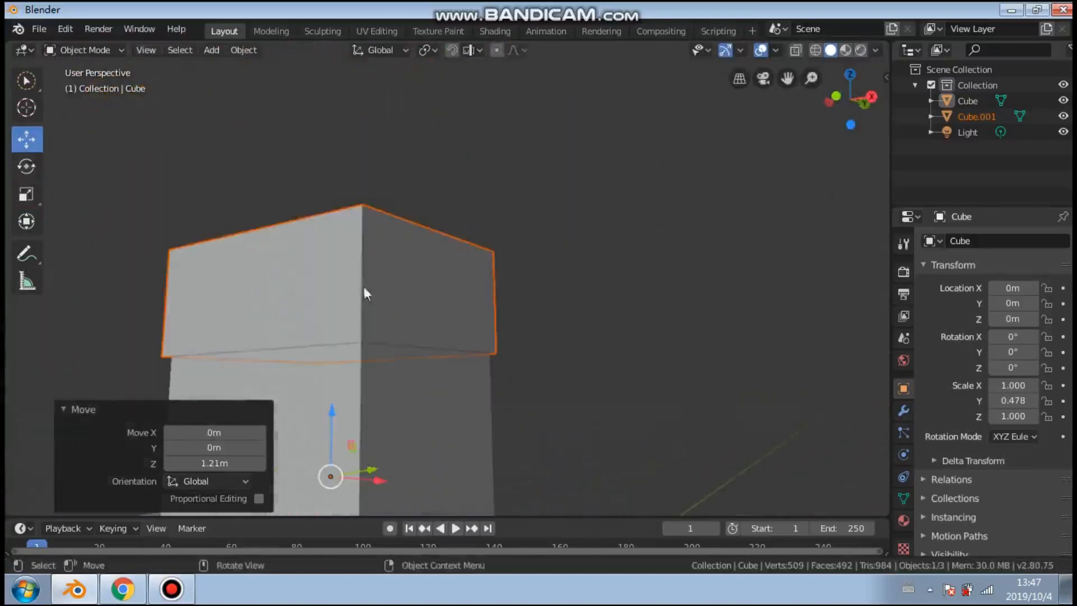
Make the head shell the active object and widen it to an X scale of about 1.018
click(372, 288)
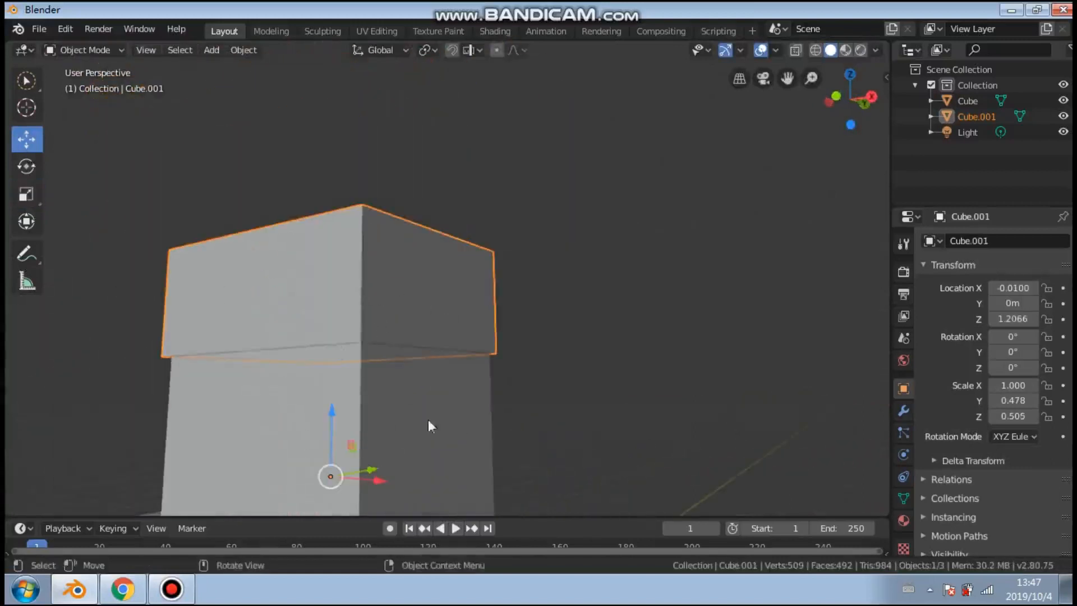
click(28, 195)
drag(379, 480, 383, 482)
middle_drag(384, 486, 483, 388)
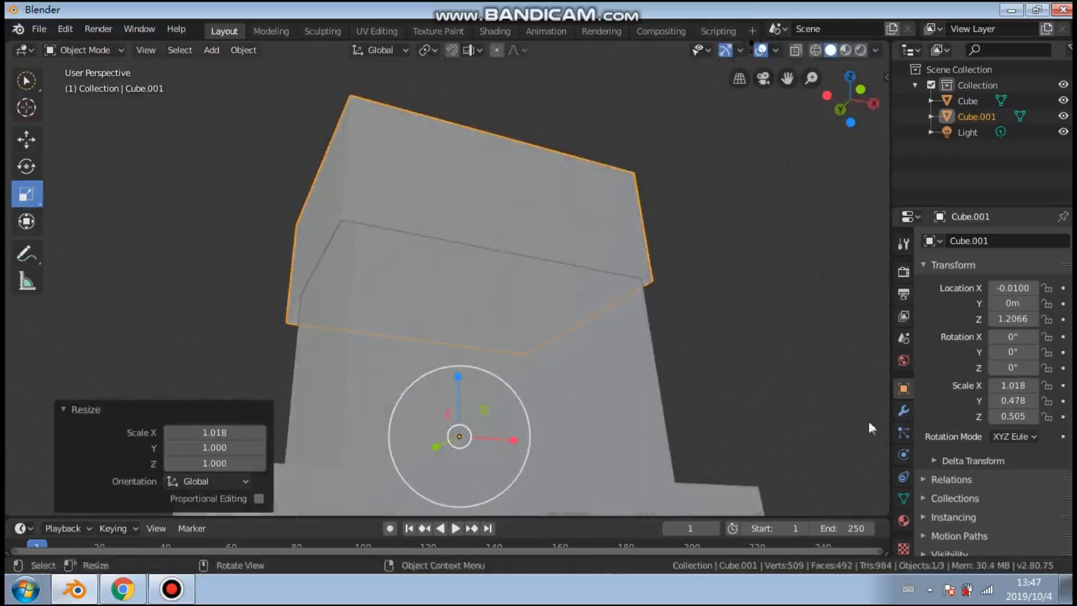
Open the head shell's modifier settings and examine how the shell fits on the head from several angles
click(904, 412)
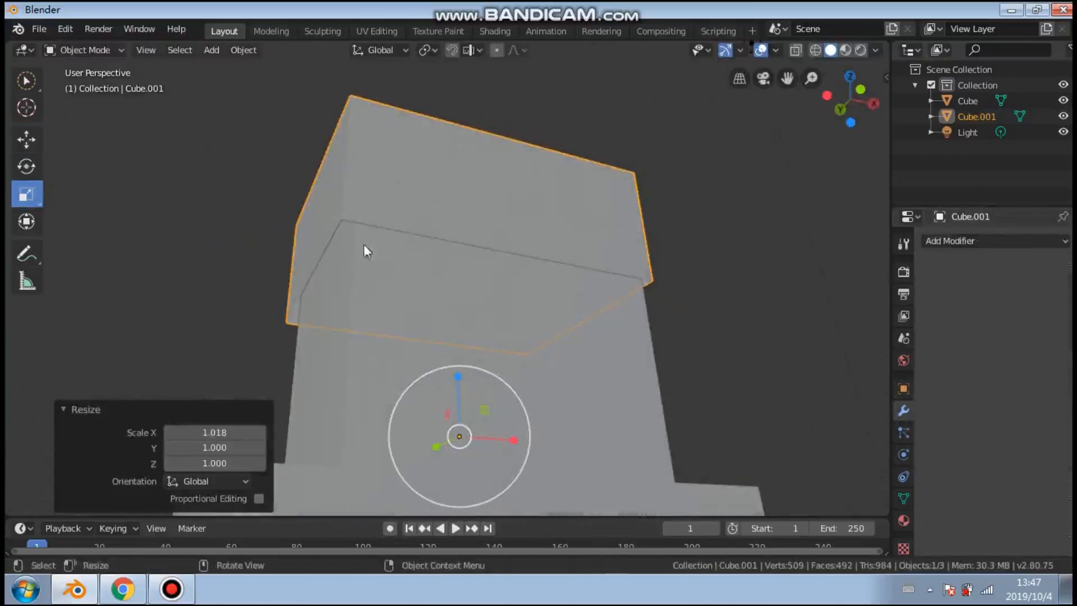
middle_drag(381, 216, 264, 226)
middle_drag(328, 255, 389, 305)
mouse_move(497, 7)
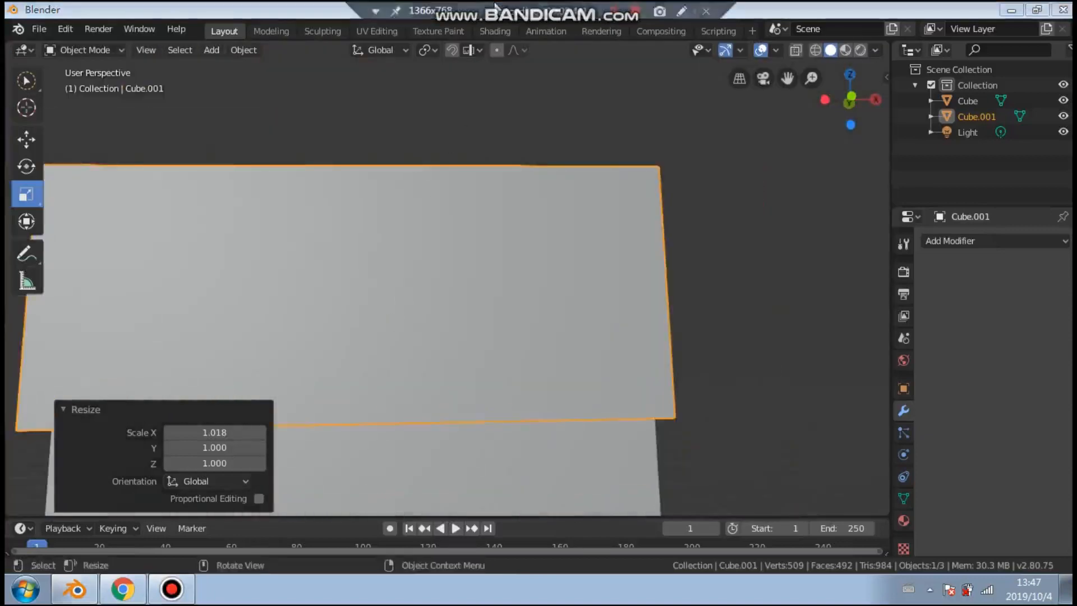
middle_drag(462, 161, 512, 405)
scroll(469, 268, down, 5)
shift+middle_drag(455, 476, 449, 381)
scroll(506, 348, down, 2)
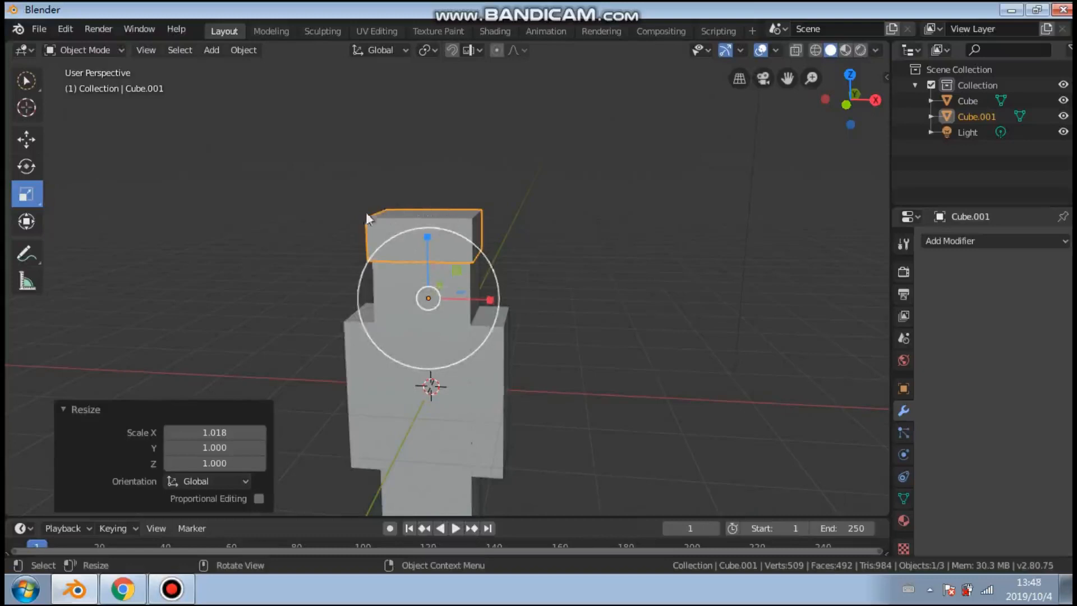
middle_drag(437, 320, 519, 157)
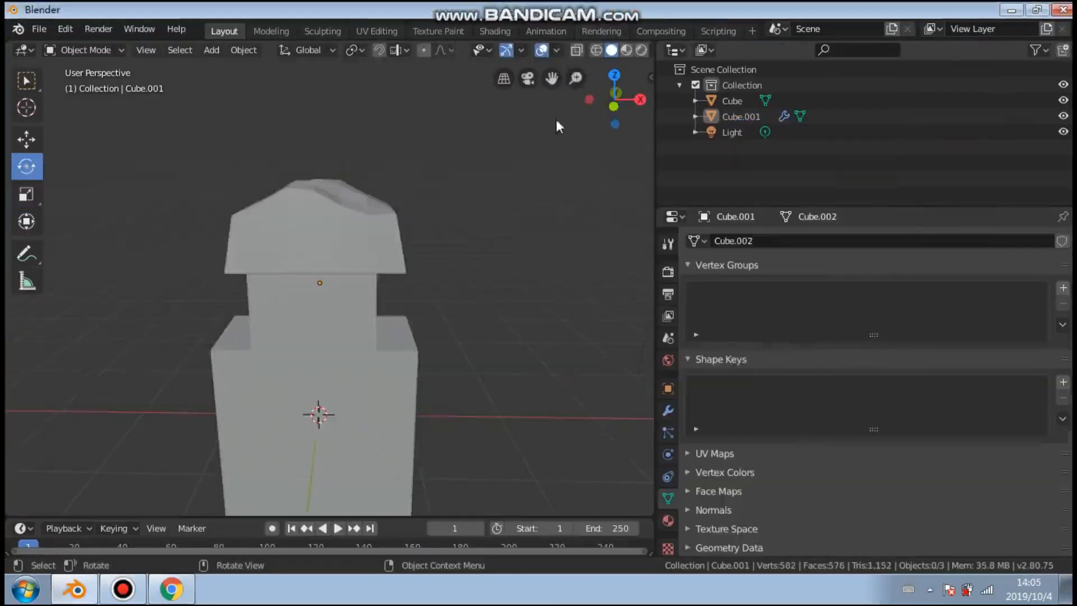
Examine the head shell's shape and mesh edges from several angles in Edit Mode and return to Object Mode
middle_drag(449, 302, 458, 228)
scroll(457, 236, down, 4)
middle_drag(448, 264, 361, 263)
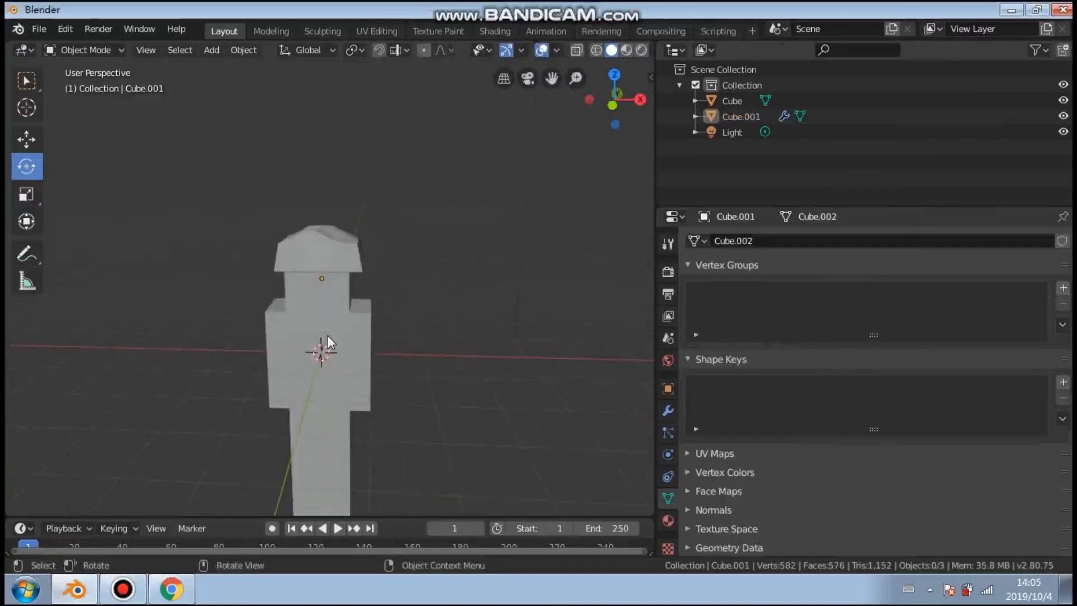
click(300, 237)
scroll(331, 251, up, 3)
middle_drag(339, 251, 367, 281)
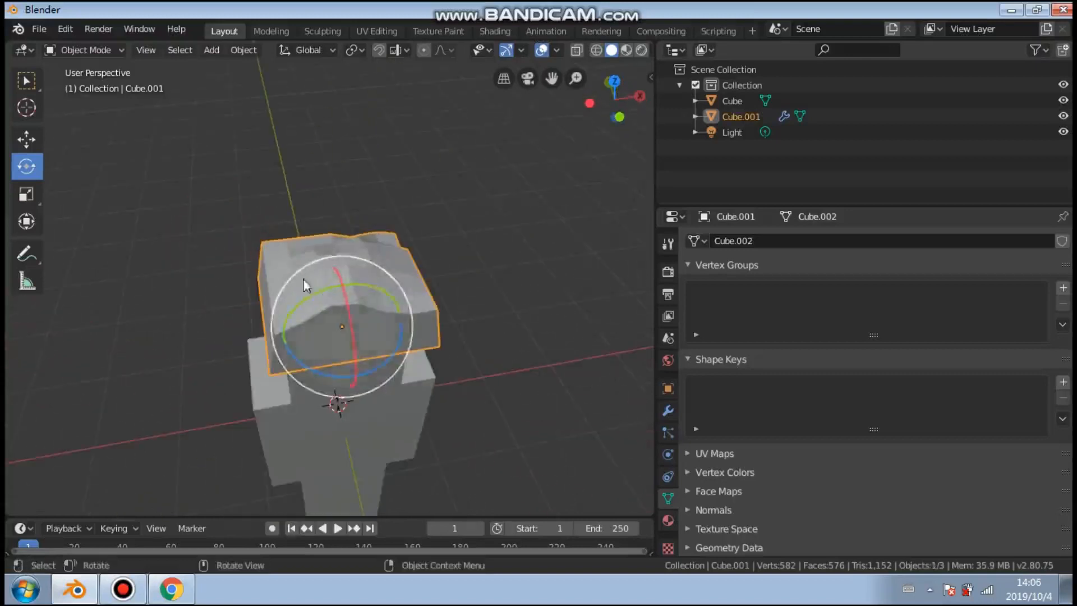
click(79, 50)
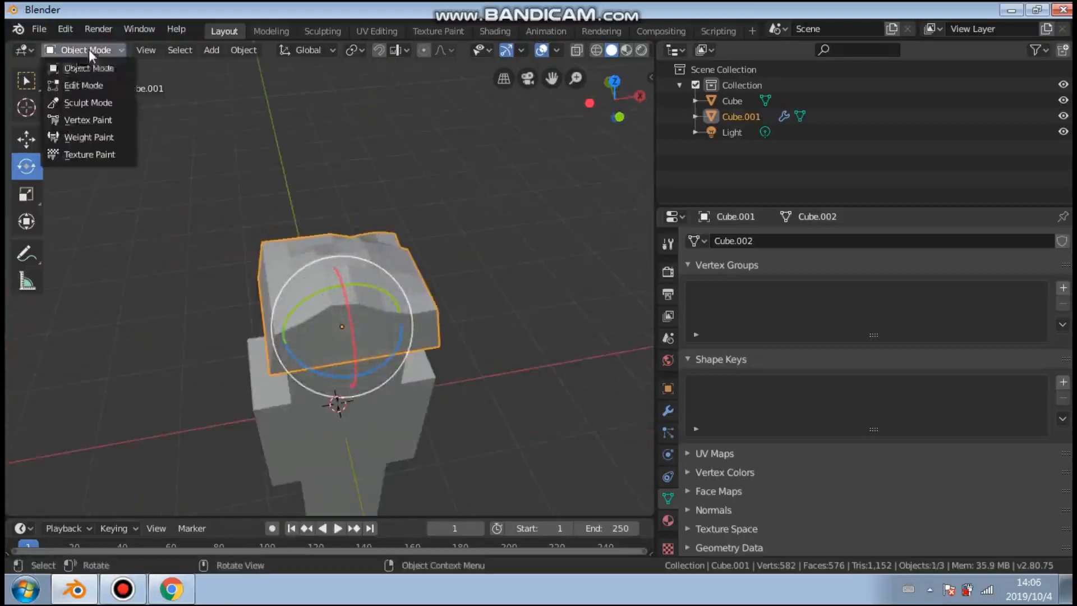
click(88, 85)
middle_drag(342, 187, 287, 271)
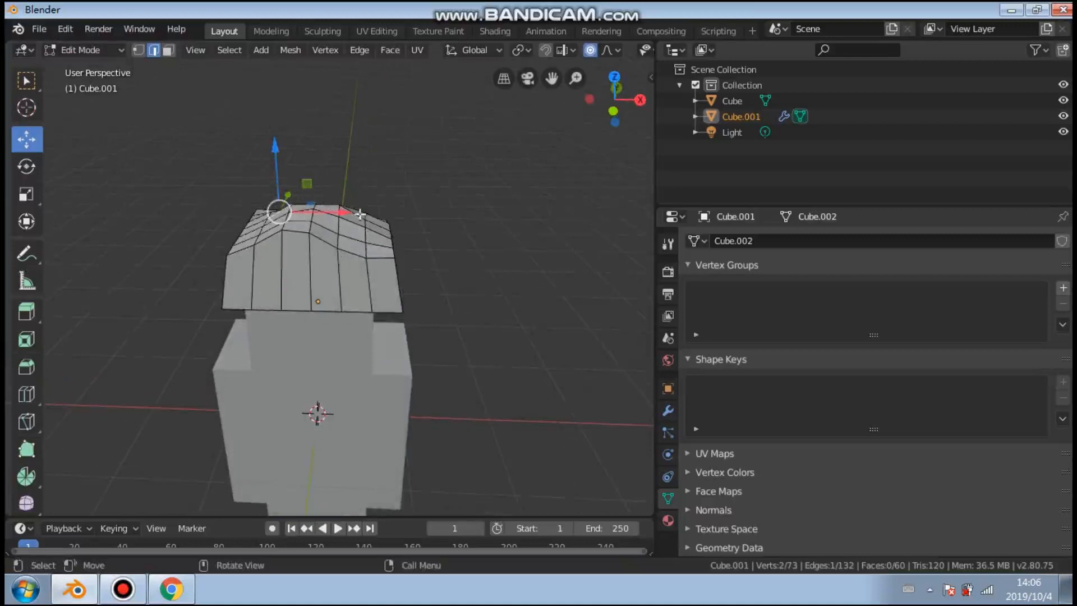
middle_drag(433, 227, 327, 177)
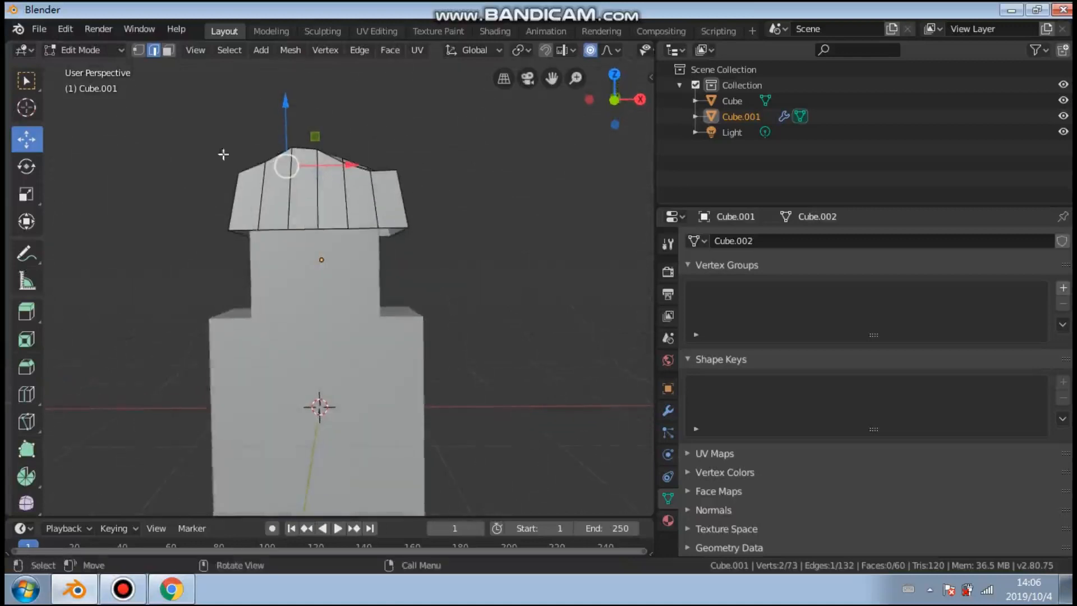
click(103, 53)
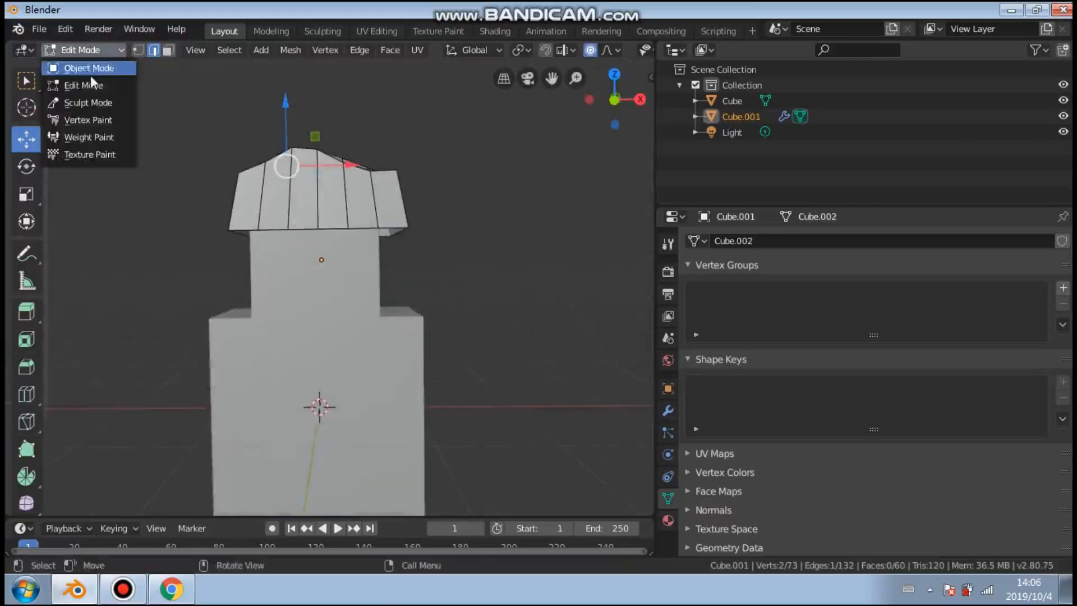
click(84, 66)
scroll(372, 230, down, 2)
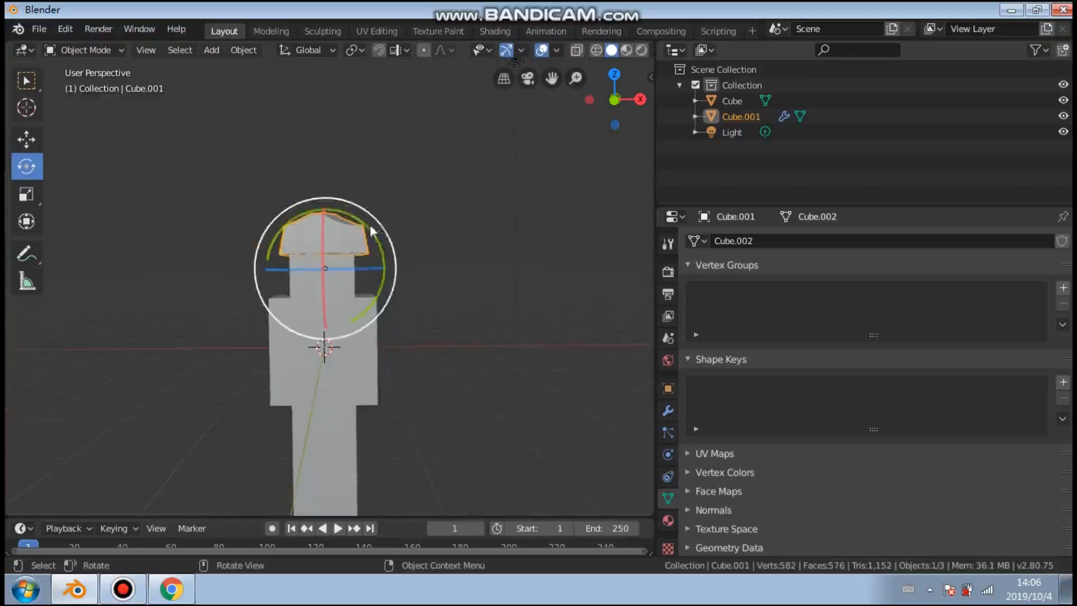
click(307, 231)
key(w)
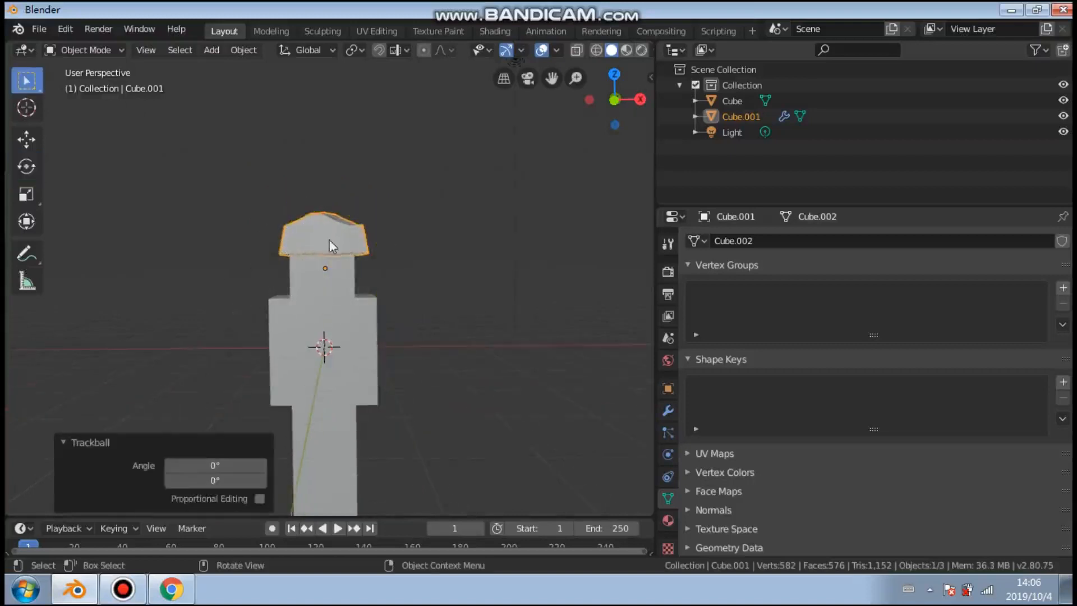
shift+click(331, 291)
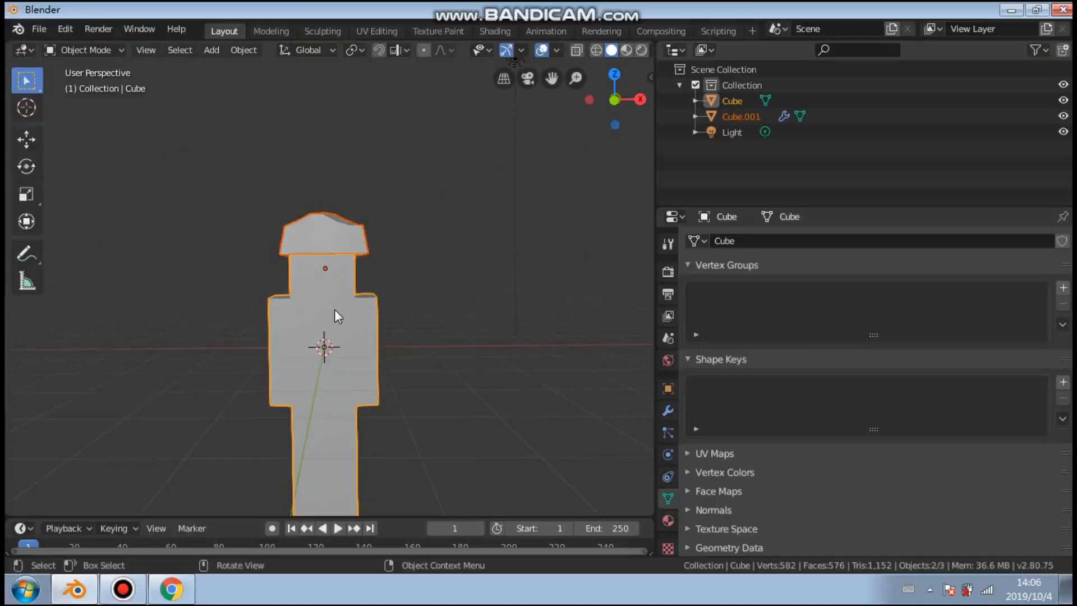
click(259, 227)
click(319, 234)
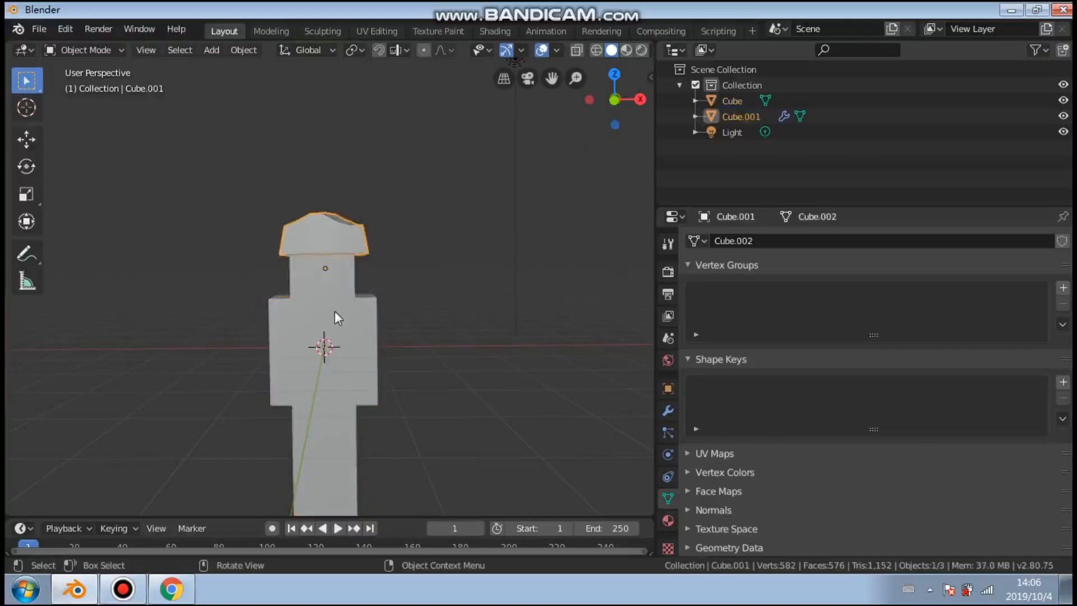
shift+click(347, 327)
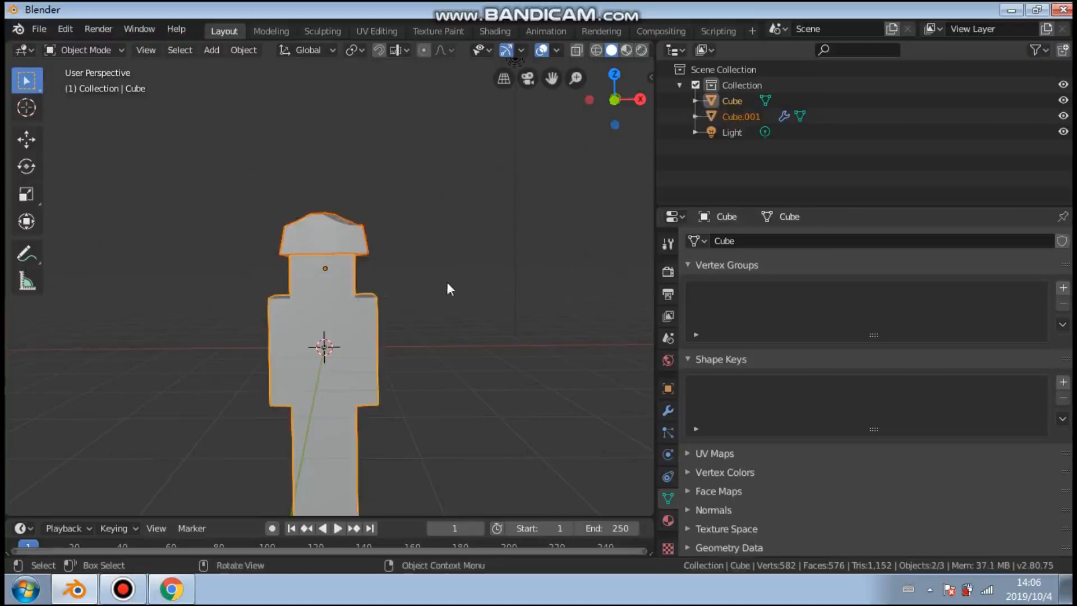
right_click(364, 312)
mouse_move(362, 311)
click(277, 223)
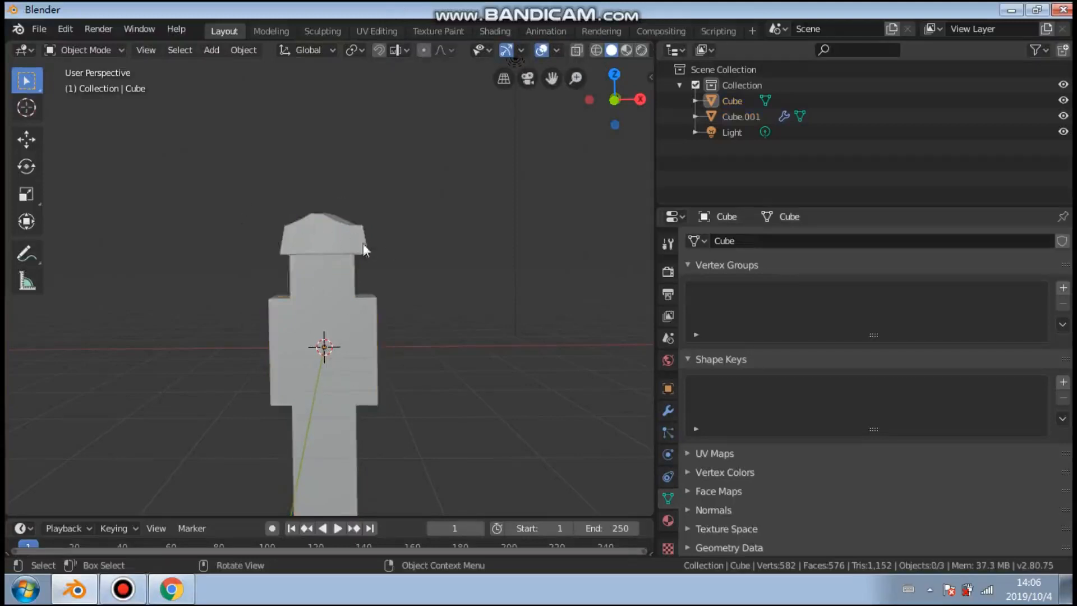
Add an armature at the figure's centre and set its bones to display in front of the mesh
click(209, 50)
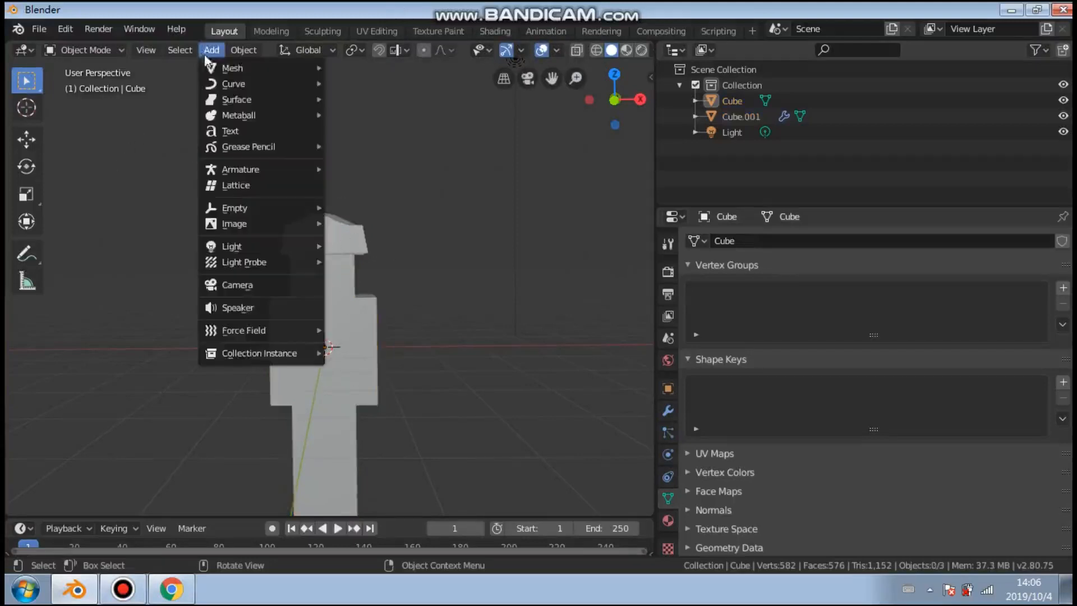
mouse_move(213, 67)
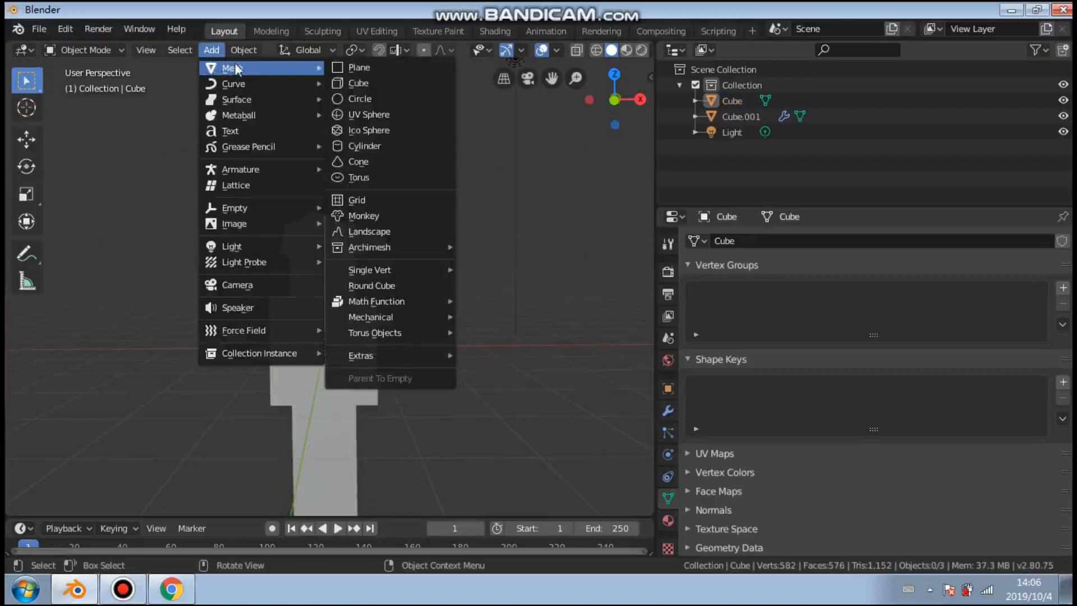
mouse_move(227, 163)
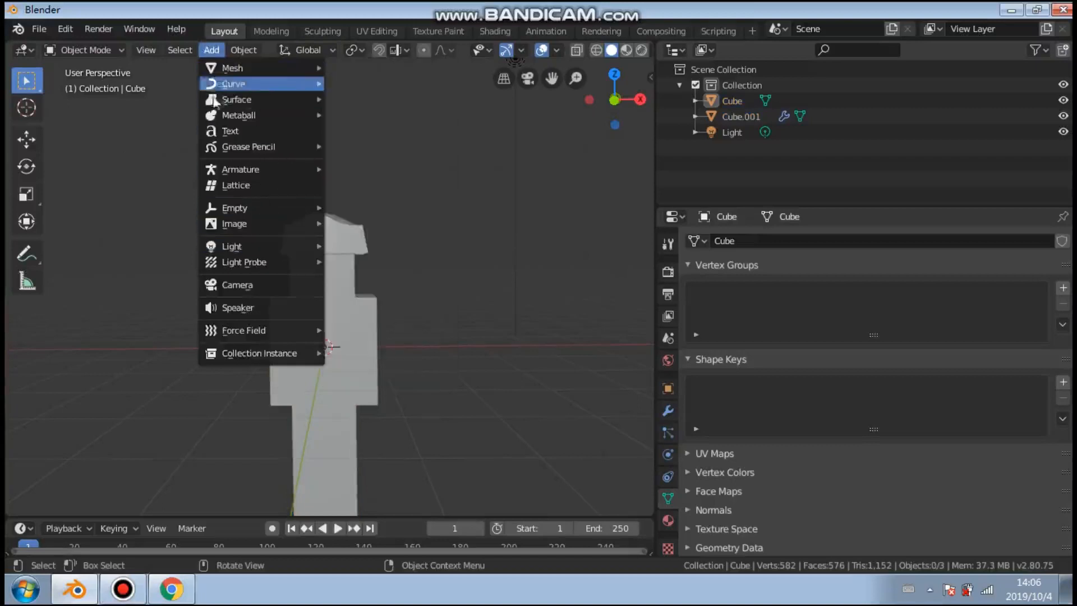
click(336, 166)
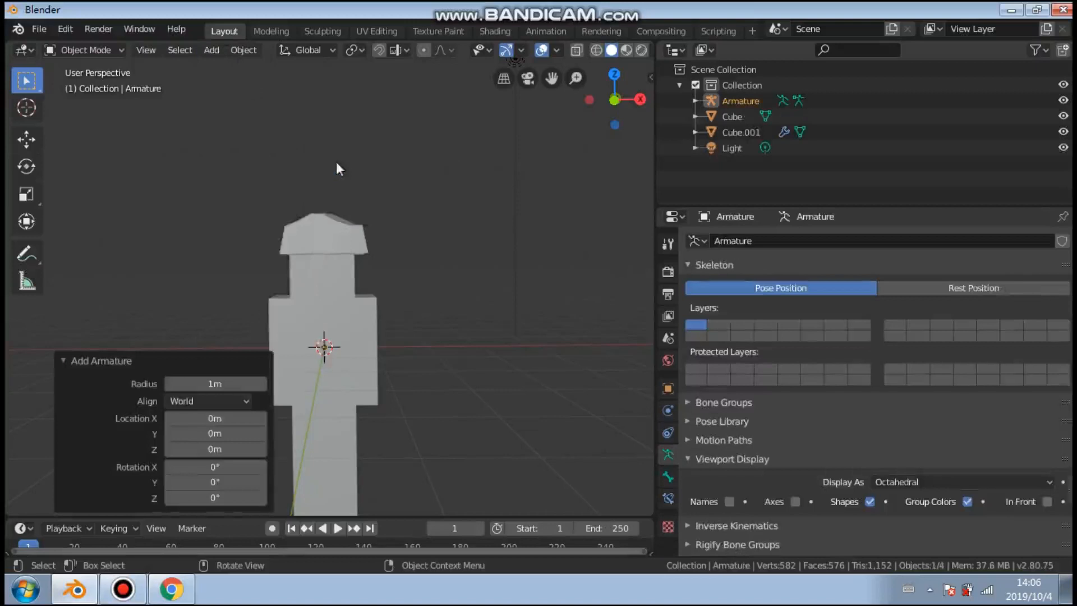
scroll(405, 314, up, 4)
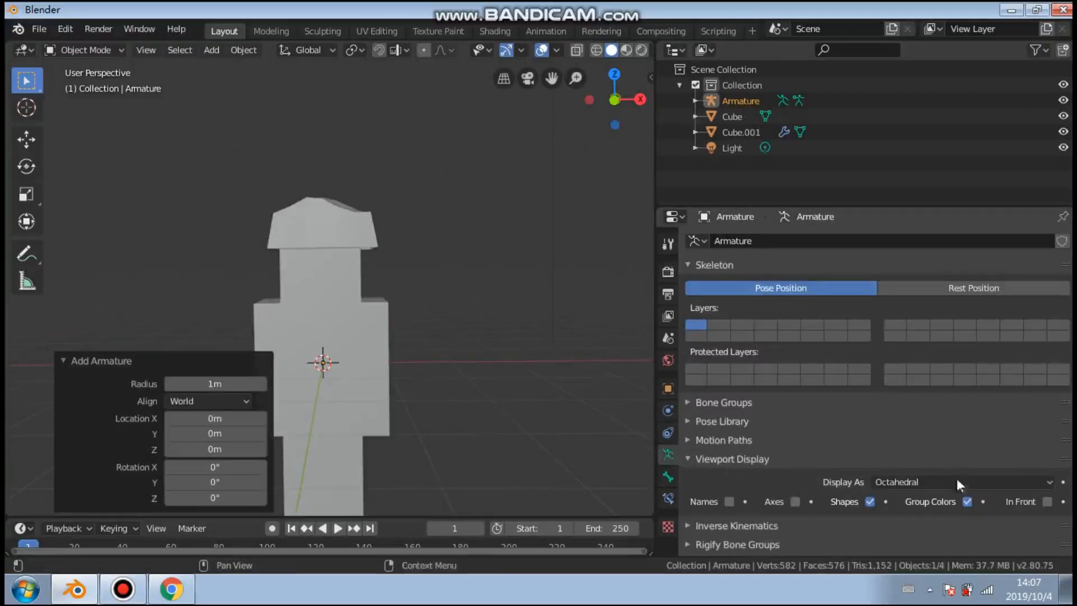
click(1046, 501)
scroll(420, 388, up, 3)
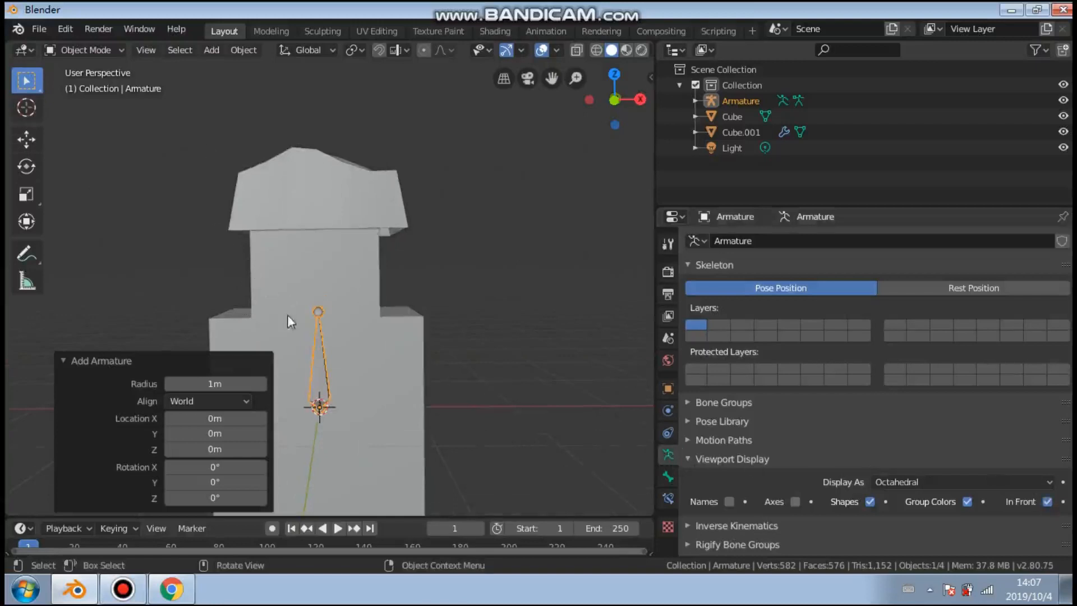
In Edit Mode, extrude a second bone about 1.3 m upward from the first bone's tip into the head
click(101, 49)
click(80, 90)
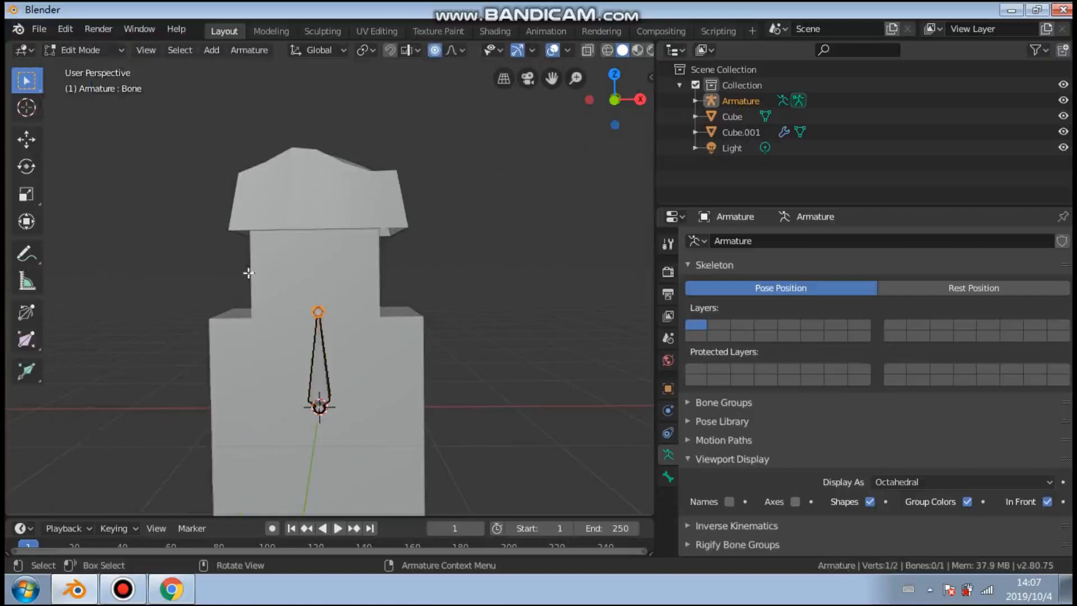
click(281, 350)
click(326, 391)
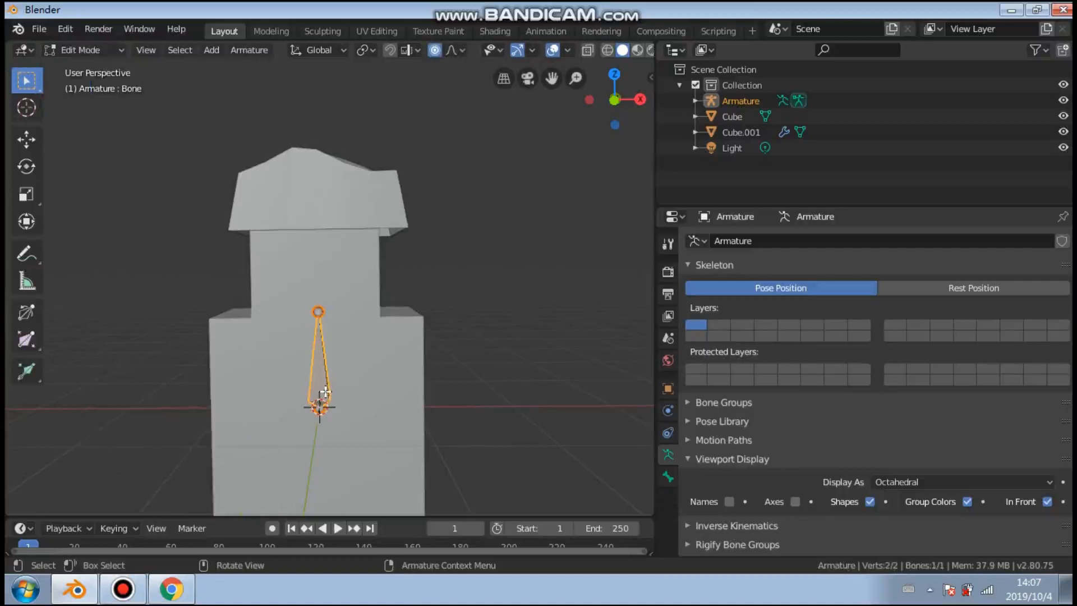
key(e)
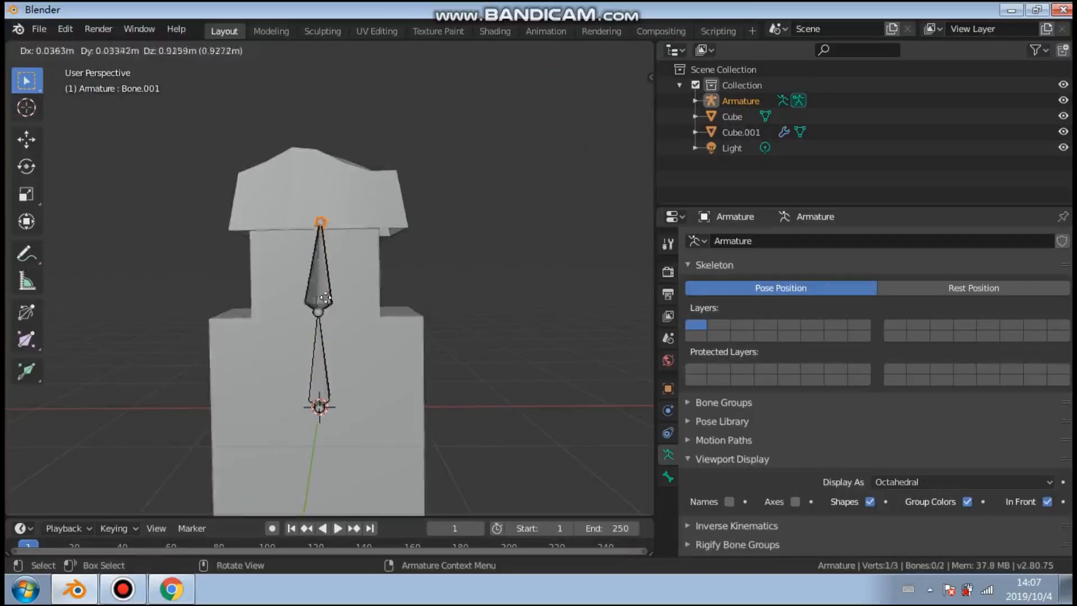
click(337, 290)
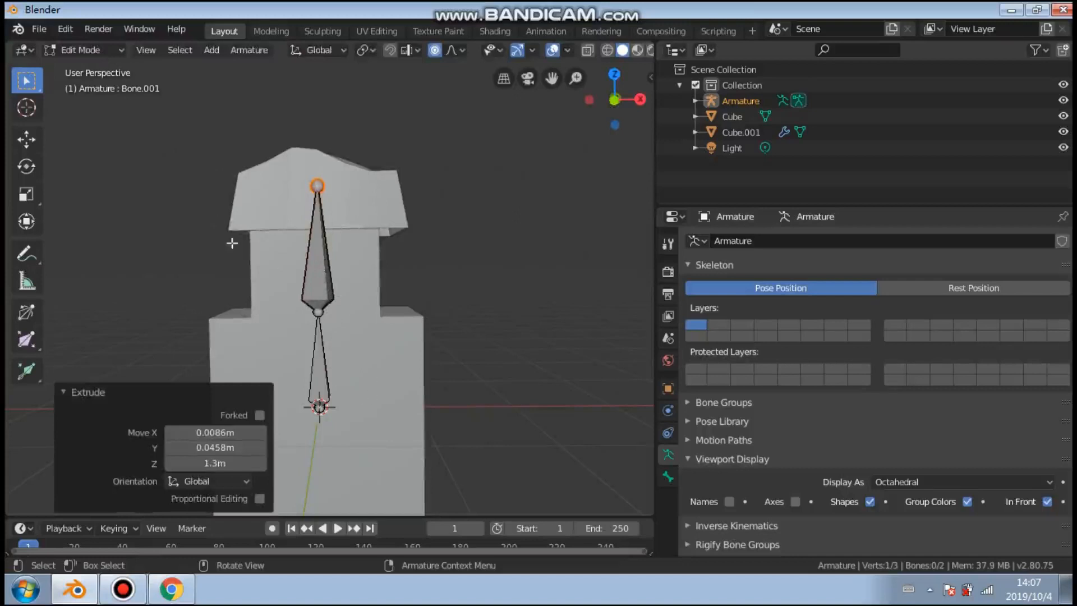
In Object Mode, parent the head shell and the body to the armature with automatic weights
click(89, 50)
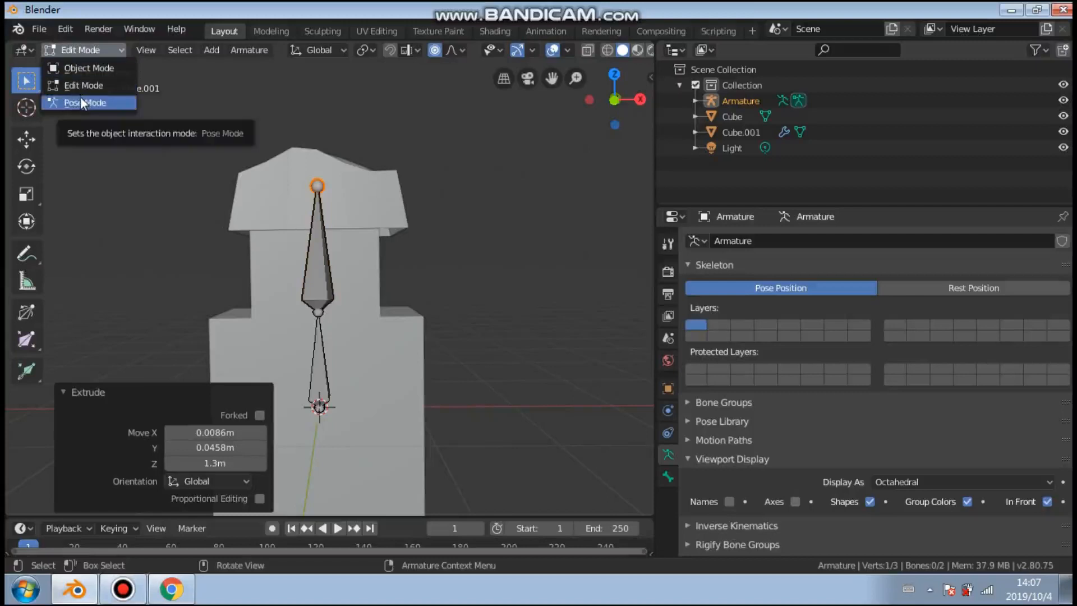
click(84, 67)
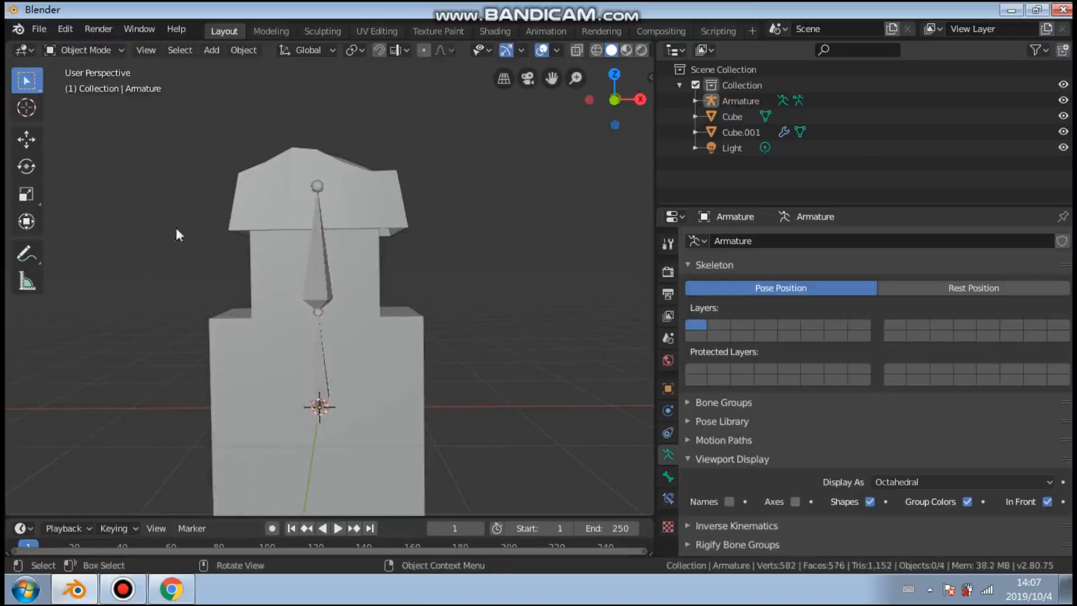
click(268, 194)
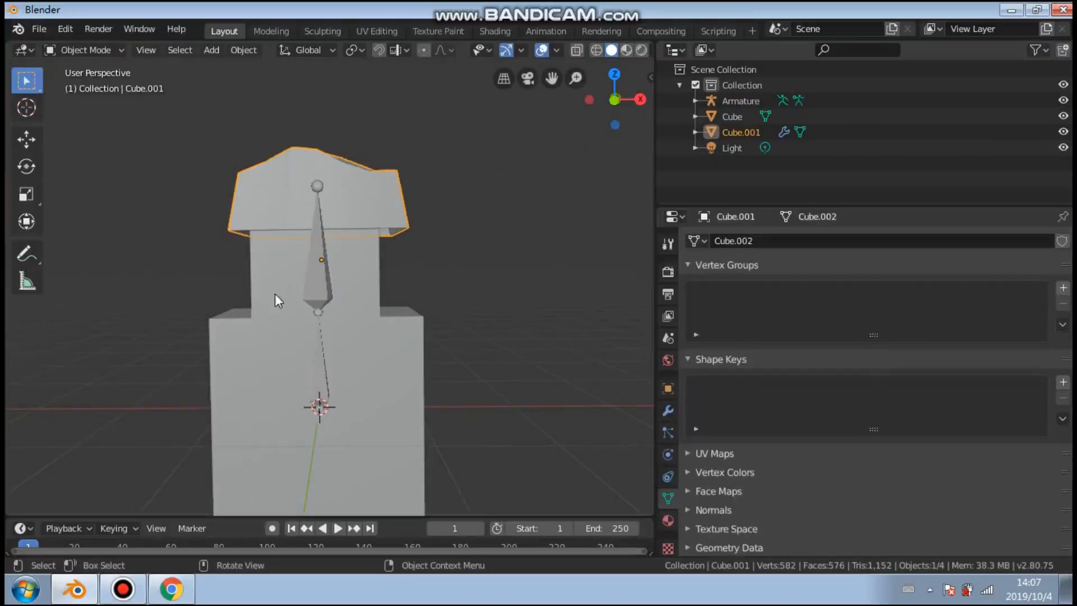
shift+click(281, 347)
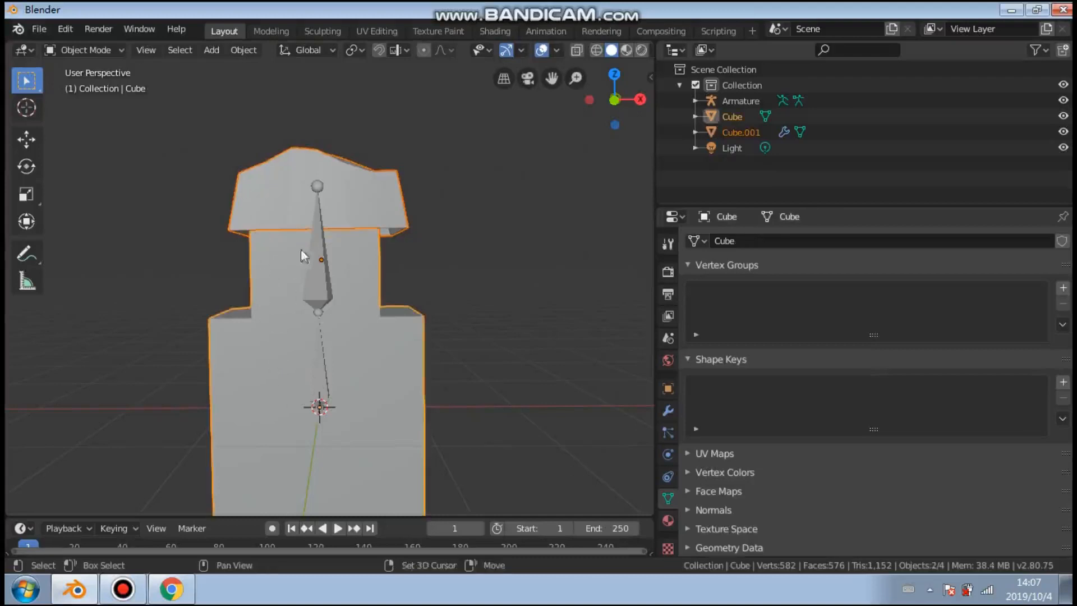
shift+click(328, 403)
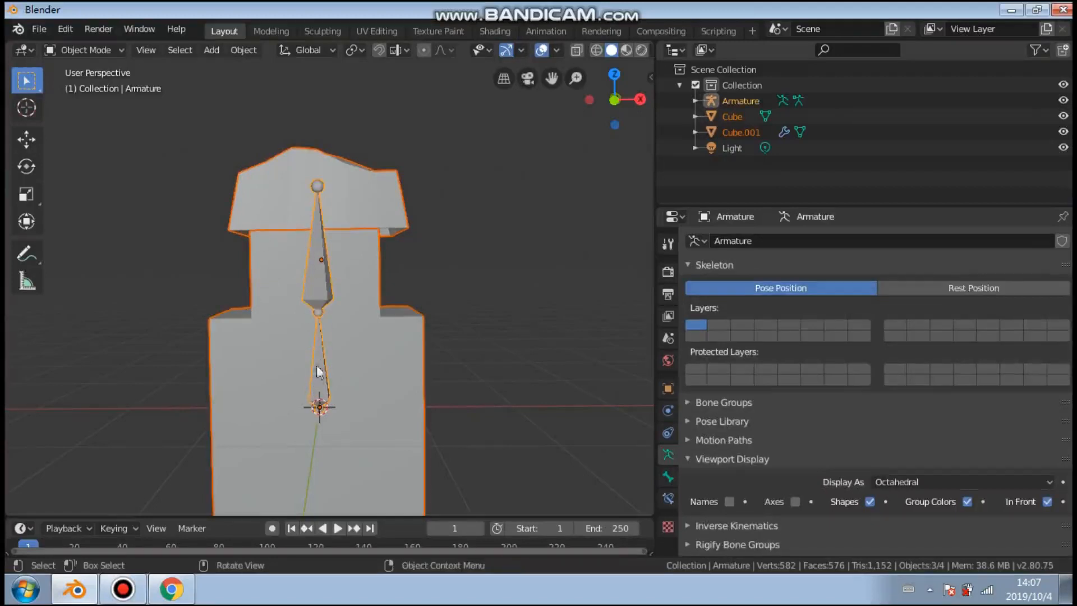
middle_drag(337, 384, 366, 354)
right_click(253, 353)
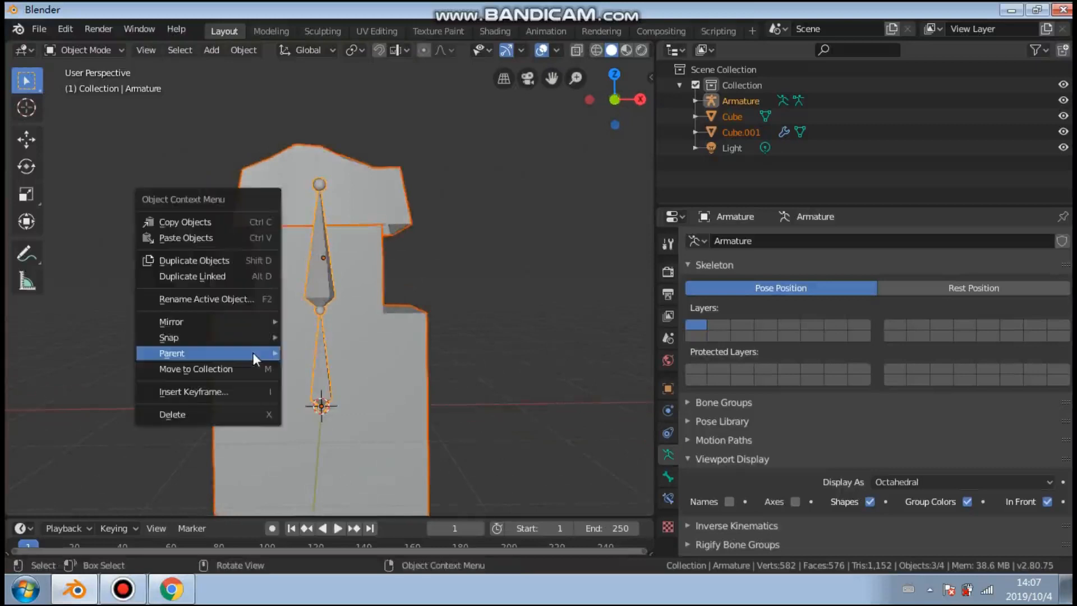
mouse_move(253, 354)
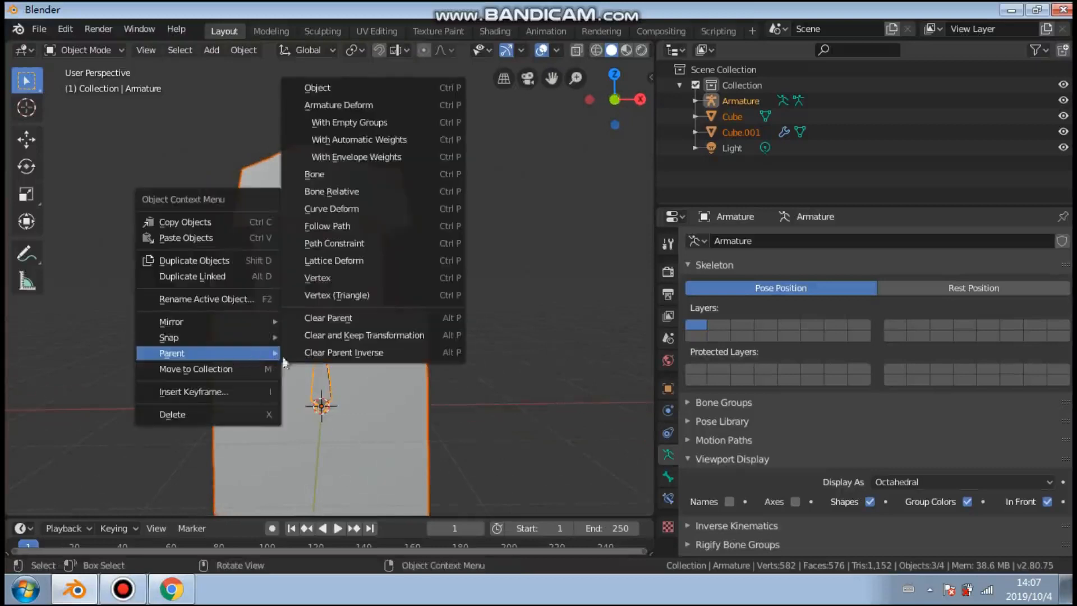
click(359, 144)
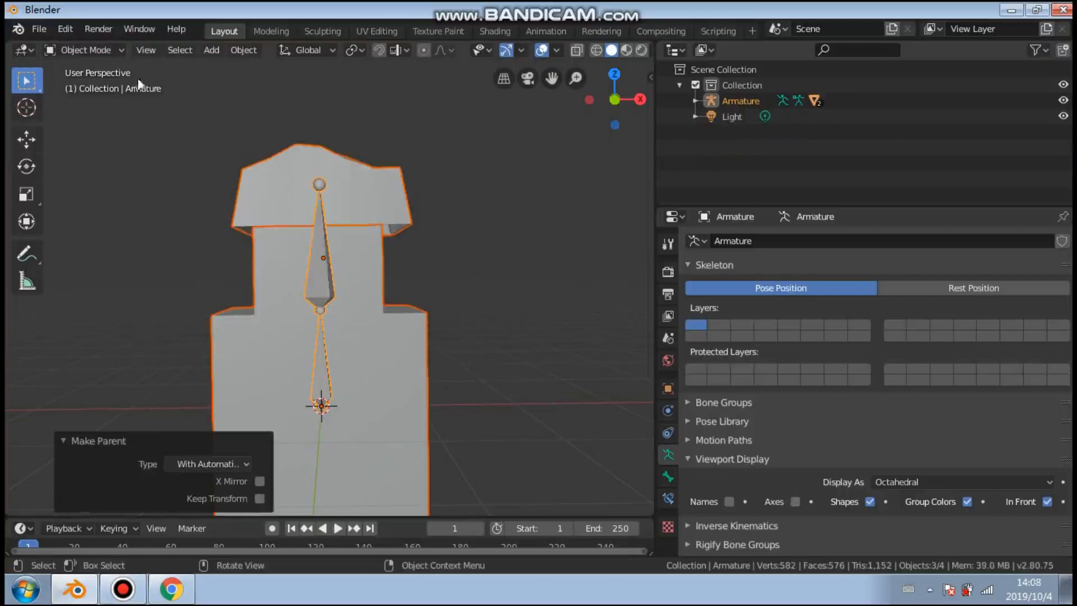
Switch the armature to Pose Mode and activate the Select Circle tool
click(120, 52)
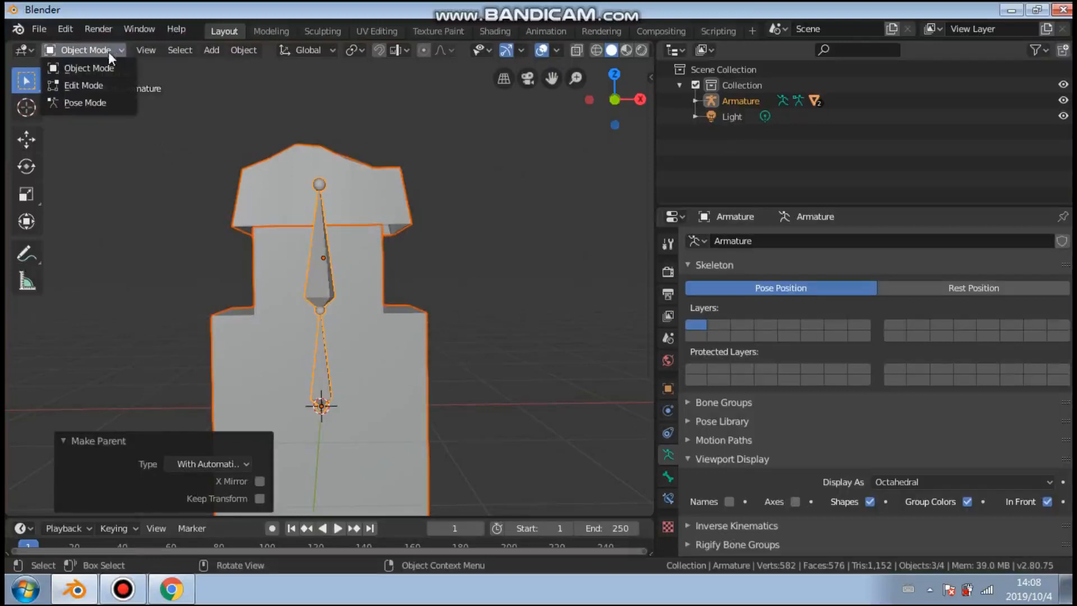
click(90, 102)
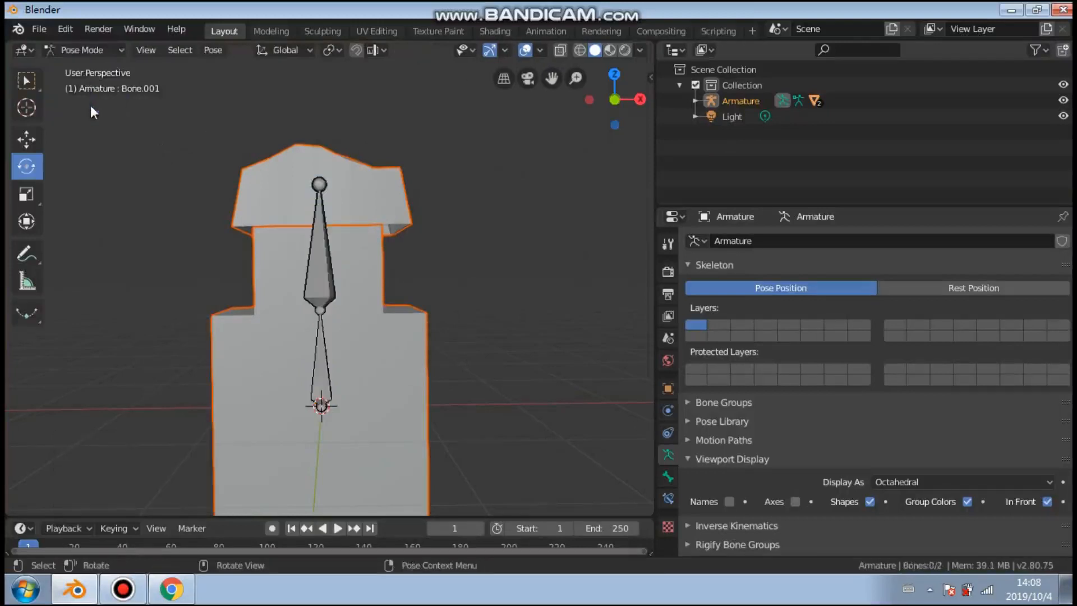
click(34, 86)
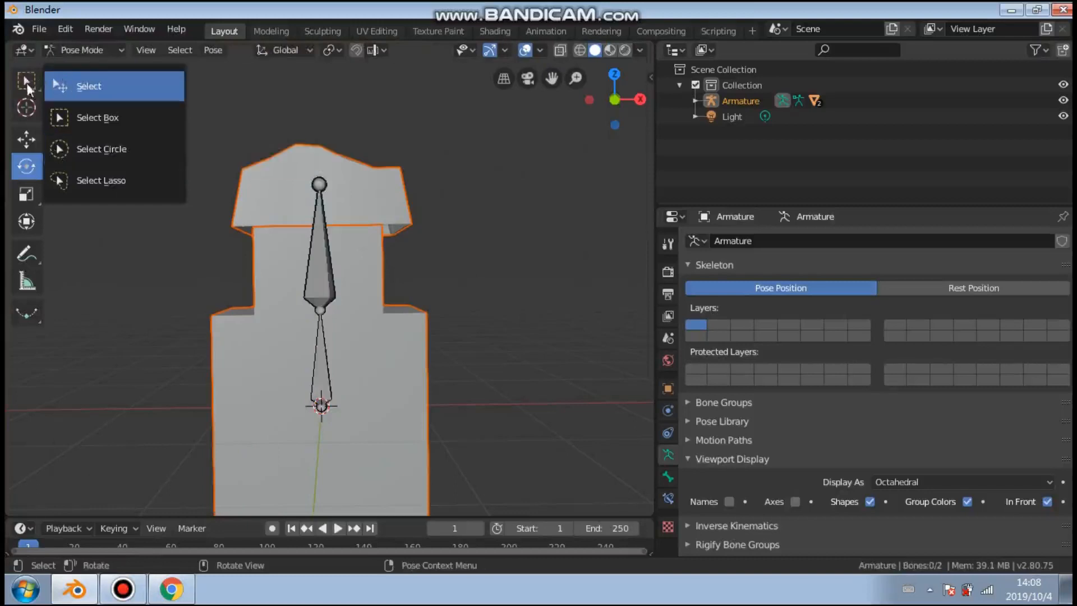
click(27, 82)
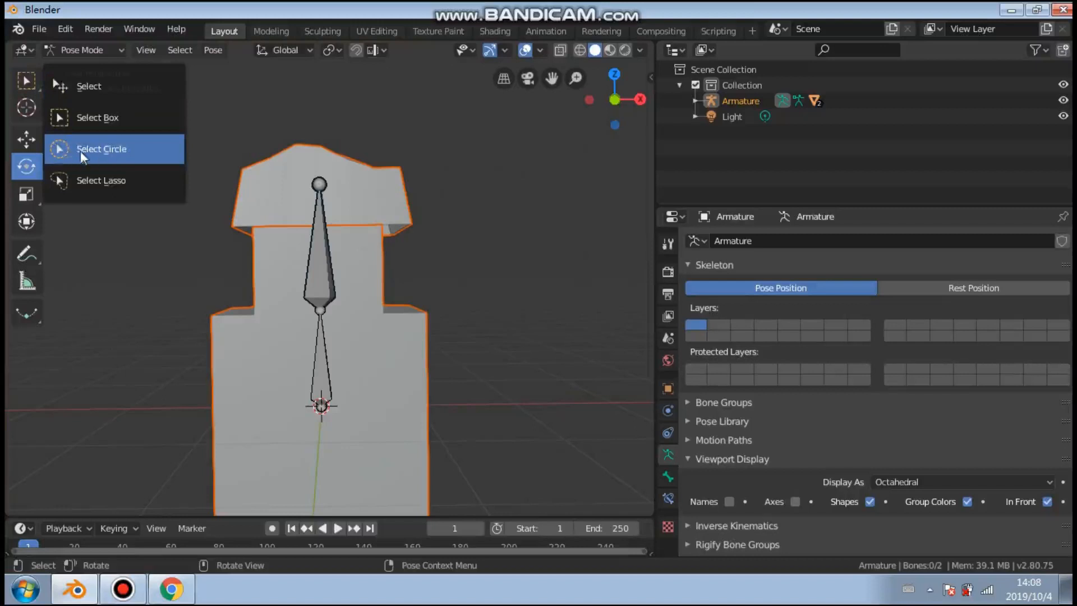
click(120, 150)
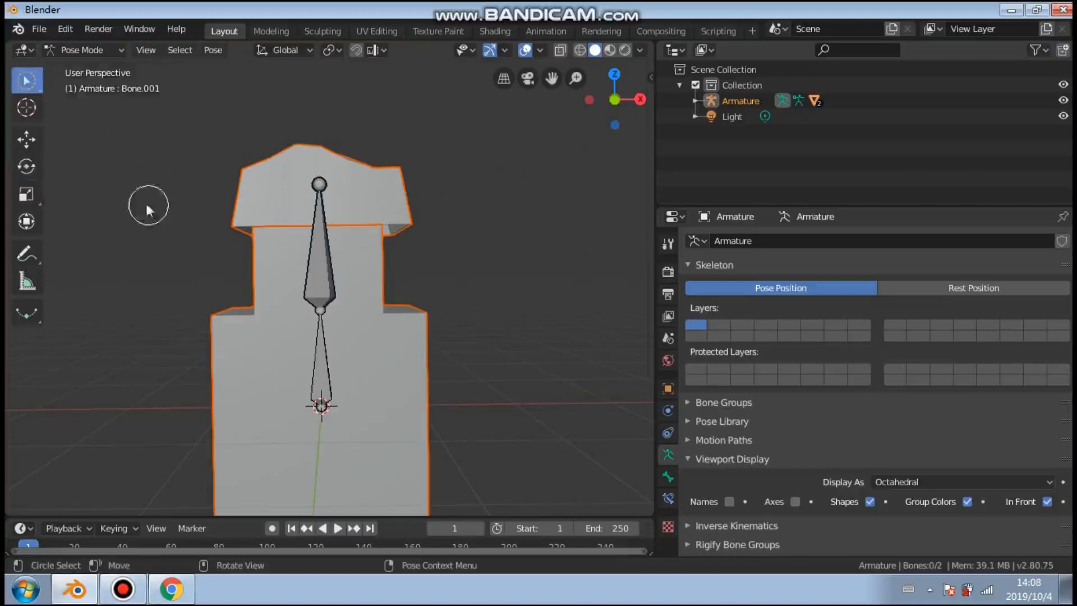
Select the upper bone inside the head and rotate it about 46.5° around the global Z axis
click(324, 269)
middle_drag(369, 281, 362, 288)
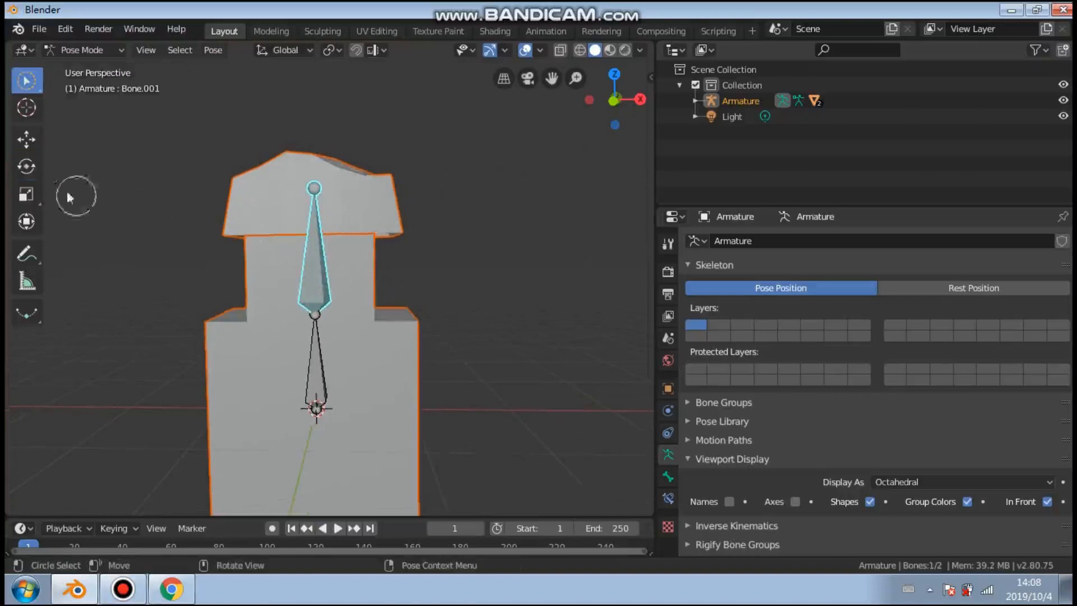
click(25, 167)
drag(269, 275, 248, 293)
mouse_move(299, 324)
mouse_down()
mouse_move(286, 319)
mouse_move(308, 309)
mouse_move(306, 328)
mouse_move(298, 321)
mouse_move(309, 320)
mouse_up()
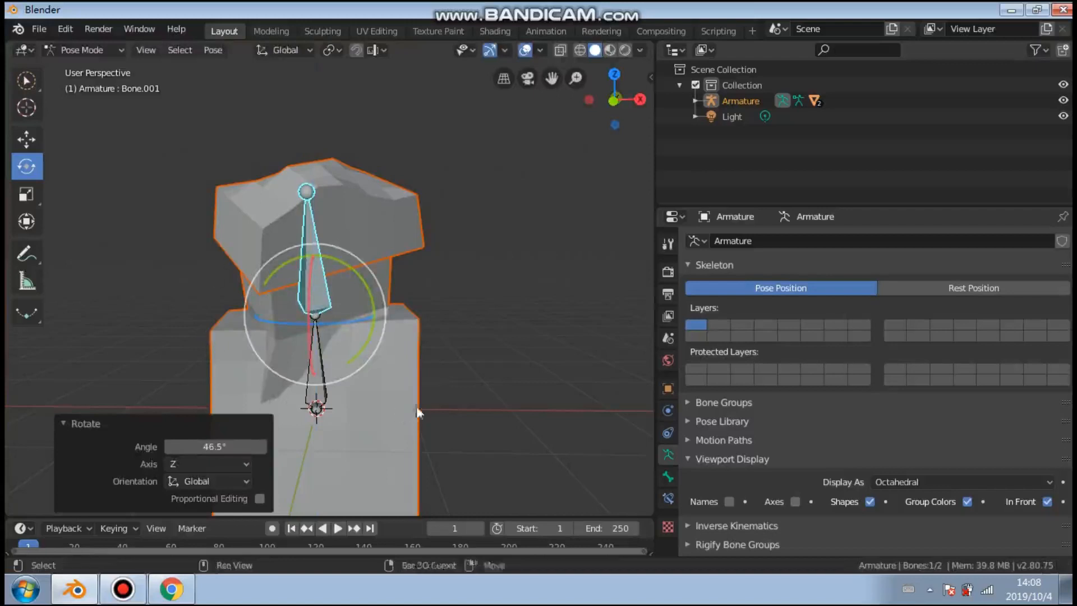
Rotate the head bone further by about -46° and 9.2° around global Z and about -37.2° around global X
middle_drag(409, 414, 429, 319)
drag(344, 210, 440, 293)
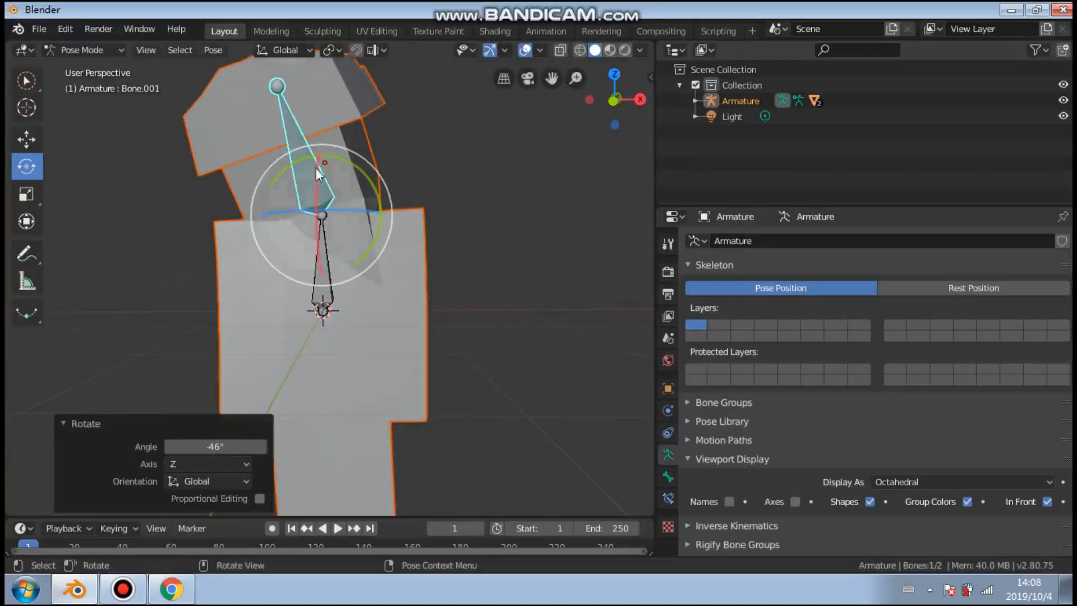
drag(349, 216, 368, 221)
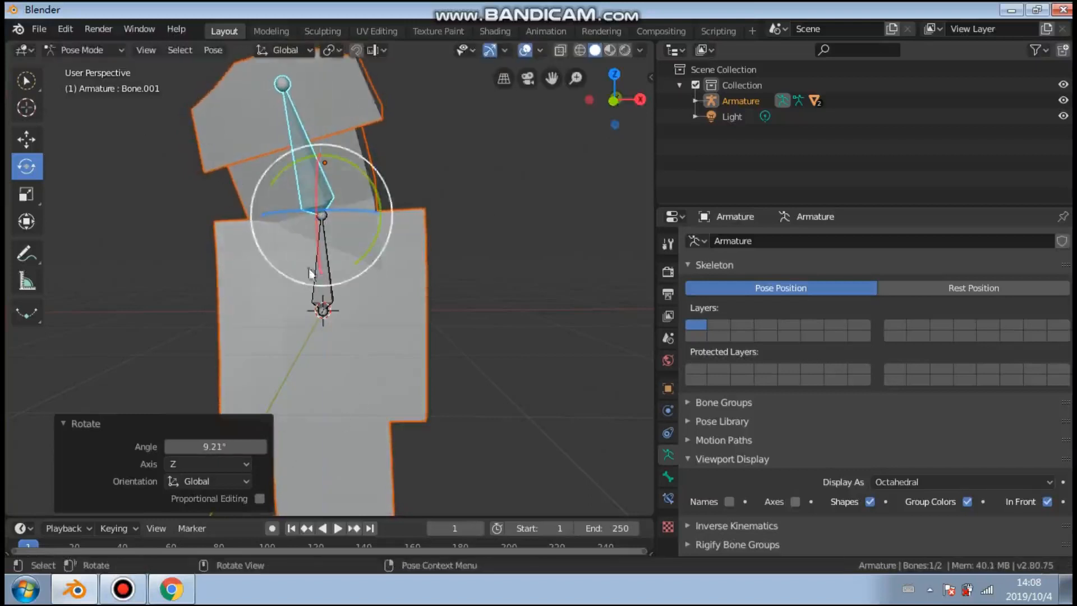
middle_drag(323, 271, 228, 240)
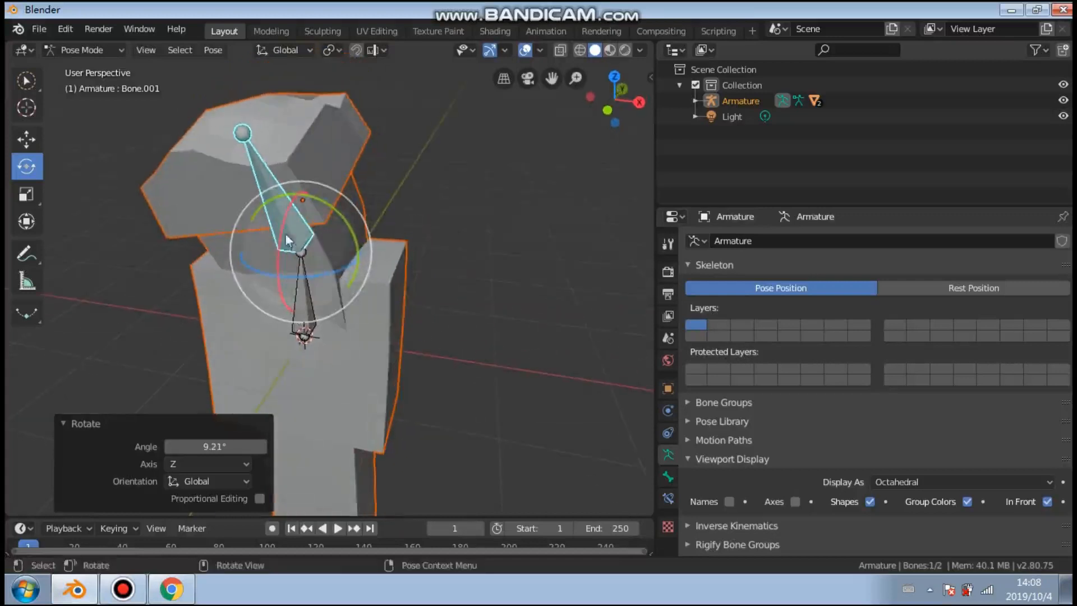
drag(312, 277, 382, 260)
mouse_move(383, 259)
middle_down()
mouse_move(305, 241)
mouse_move(334, 228)
mouse_move(450, 244)
mouse_move(368, 247)
middle_up()
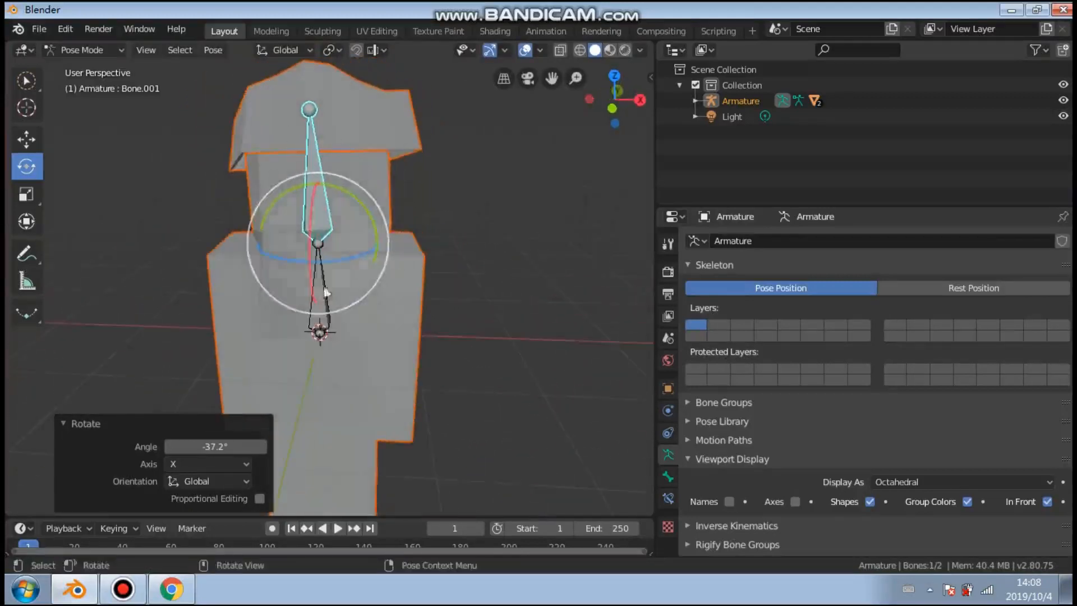
Inspect the underside of the cap around the head and return the armature to Object Mode
middle_drag(312, 145, 289, 235)
scroll(332, 285, up, 6)
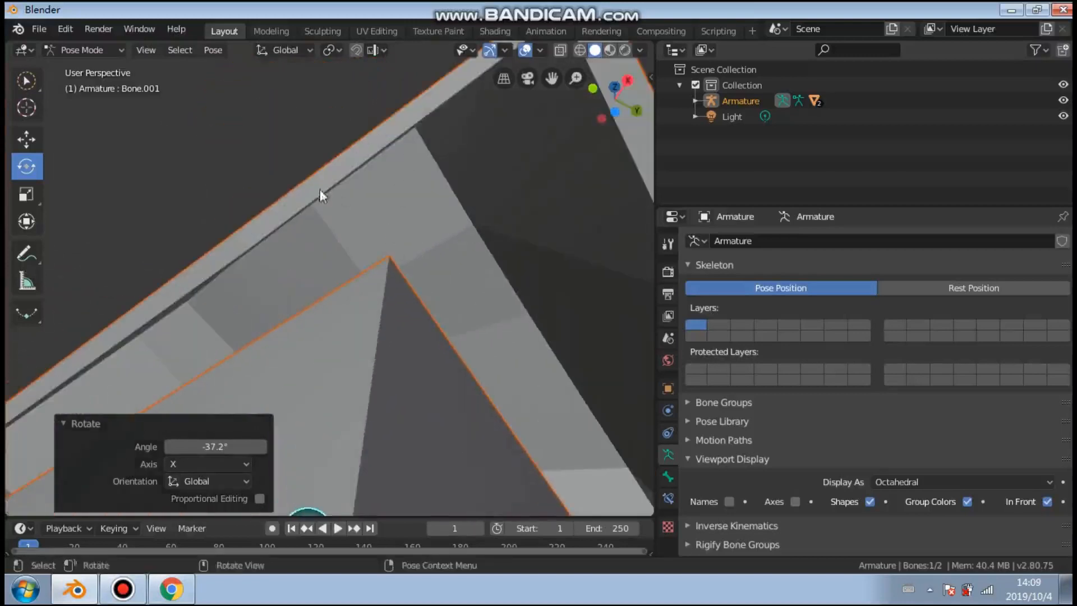
scroll(304, 221, down, 8)
middle_drag(295, 226, 416, 361)
scroll(416, 361, down, 5)
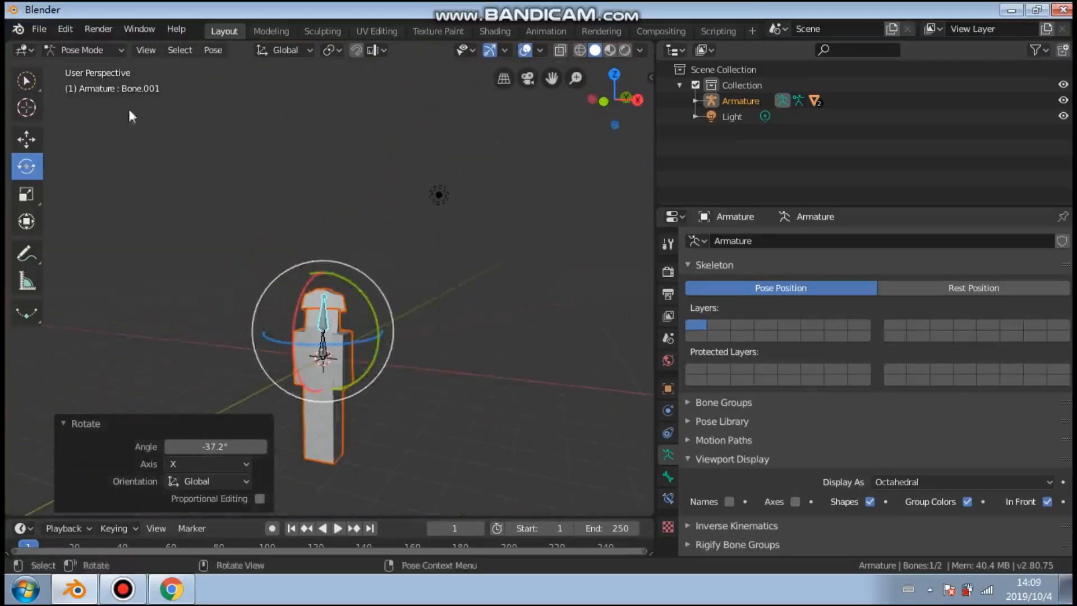
click(90, 49)
click(85, 64)
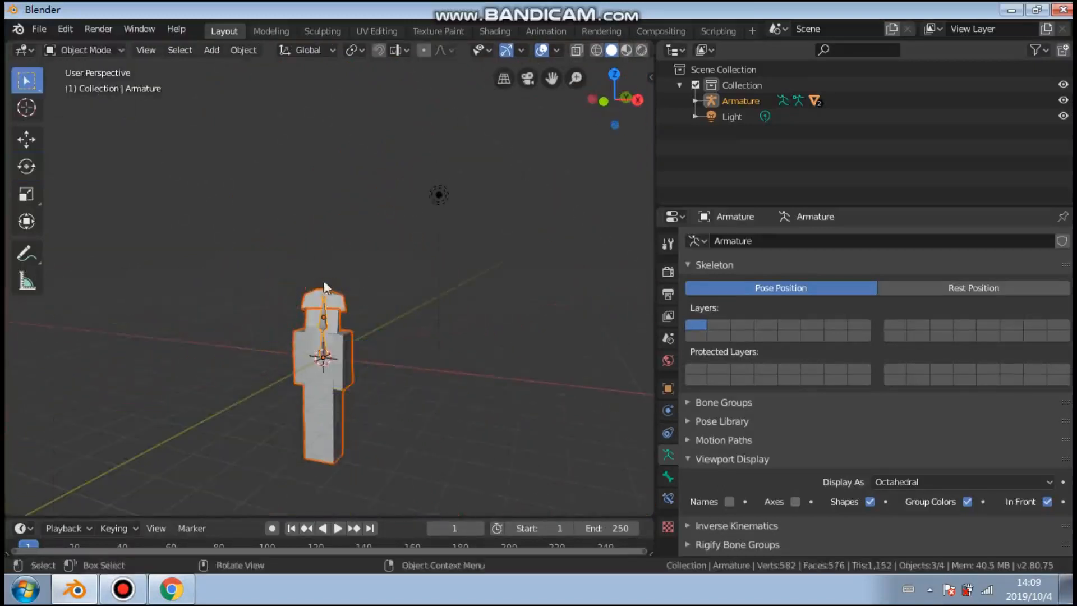
Select the cap on the head and apply its Solidify and Armature modifiers
scroll(328, 227, up, 4)
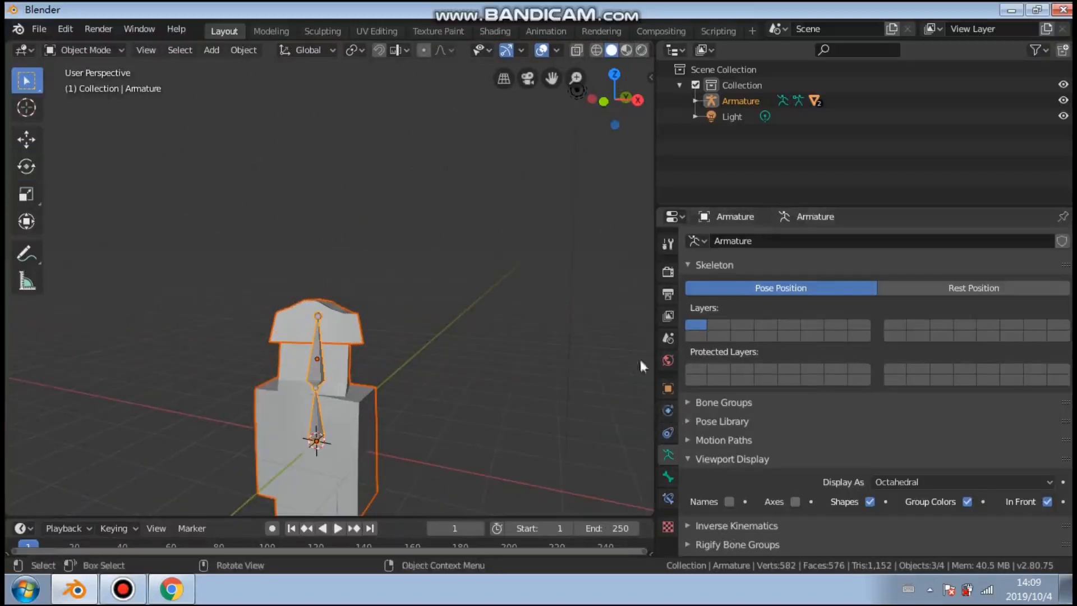
click(312, 318)
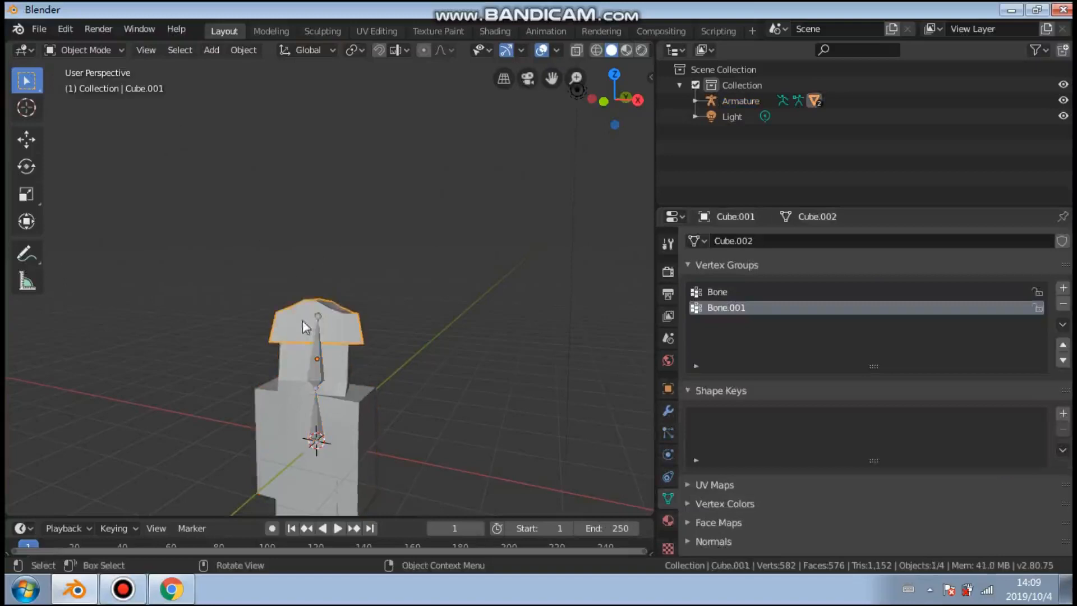
click(667, 411)
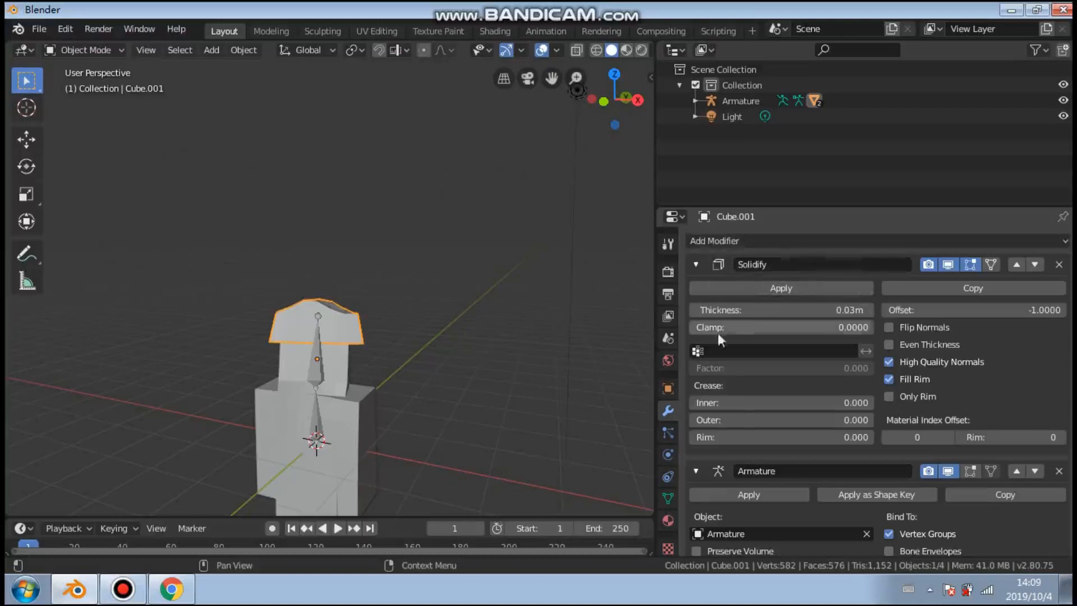
click(759, 287)
middle_drag(520, 313, 359, 317)
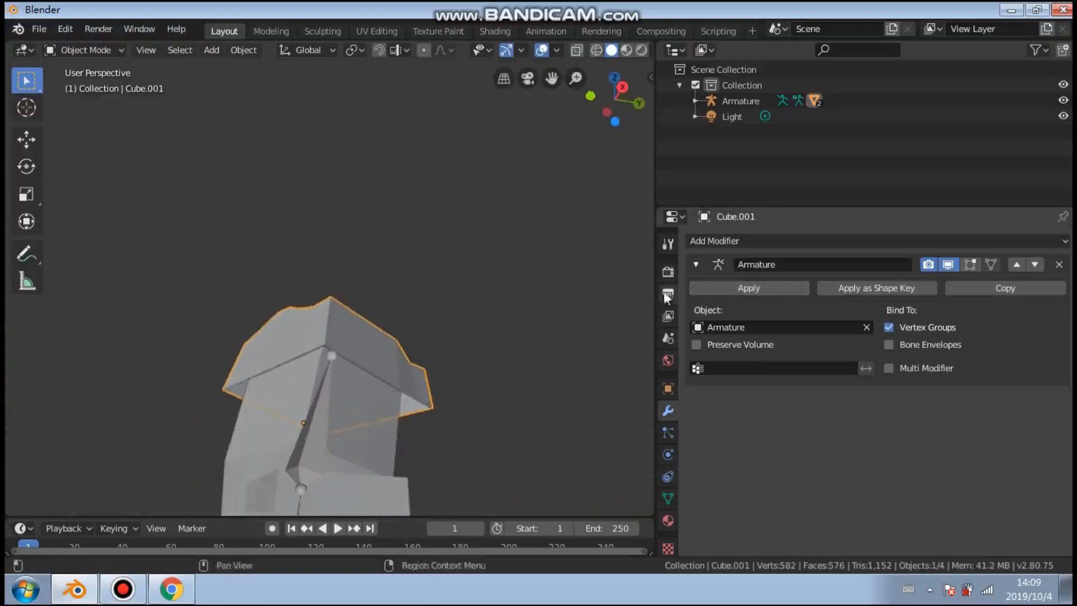
middle_drag(433, 312, 647, 341)
click(749, 288)
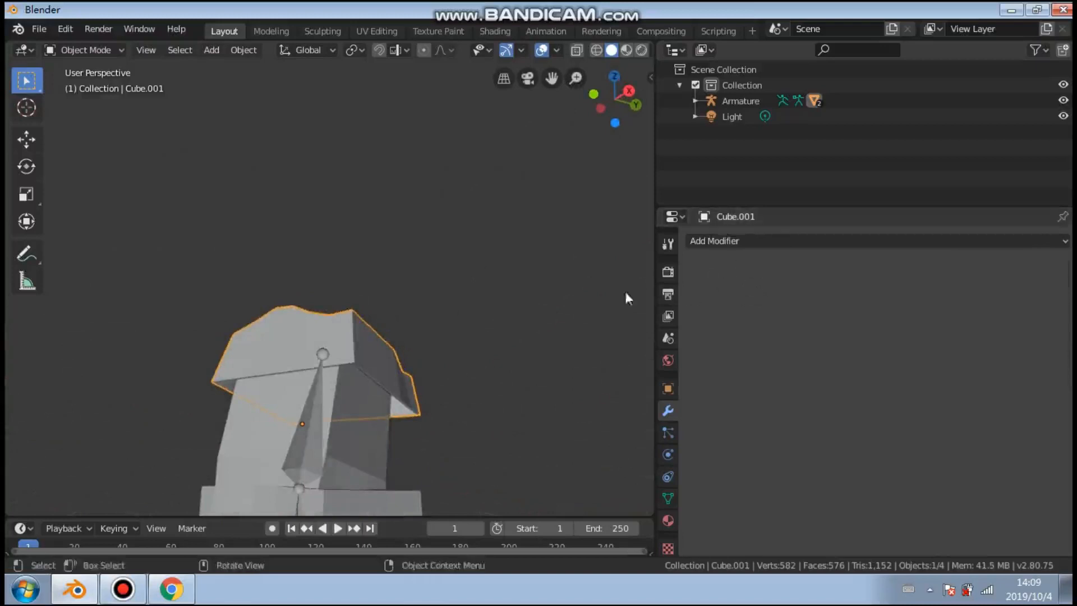
Examine how the cap sits on the figure's head from the front and the back
middle_drag(638, 275, 525, 354)
middle_drag(623, 201, 493, 265)
middle_drag(193, 113, 323, 225)
scroll(323, 228, down, 5)
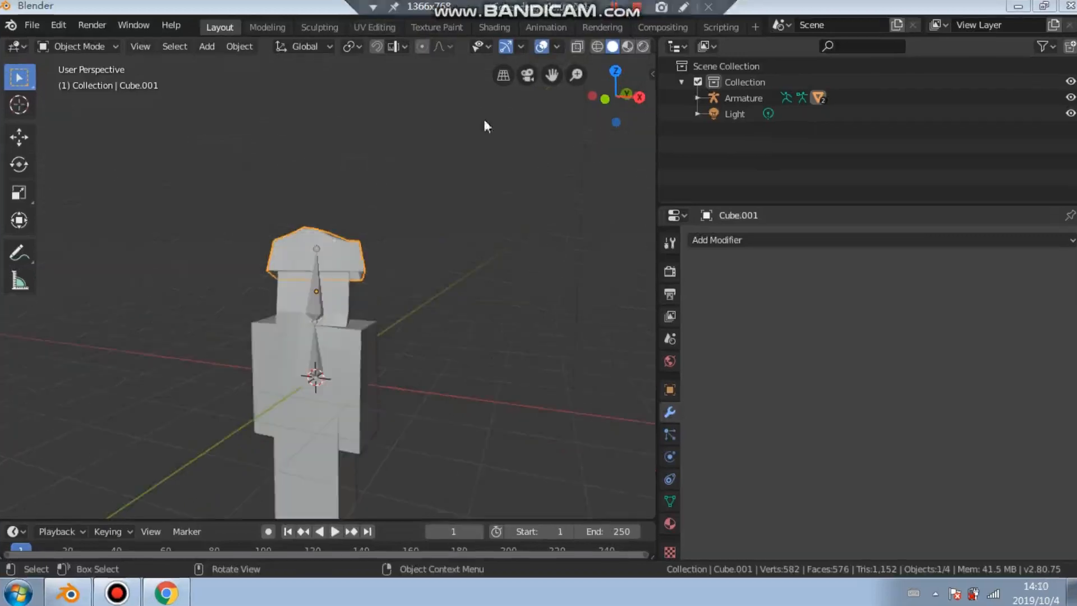
middle_drag(451, 247, 213, 143)
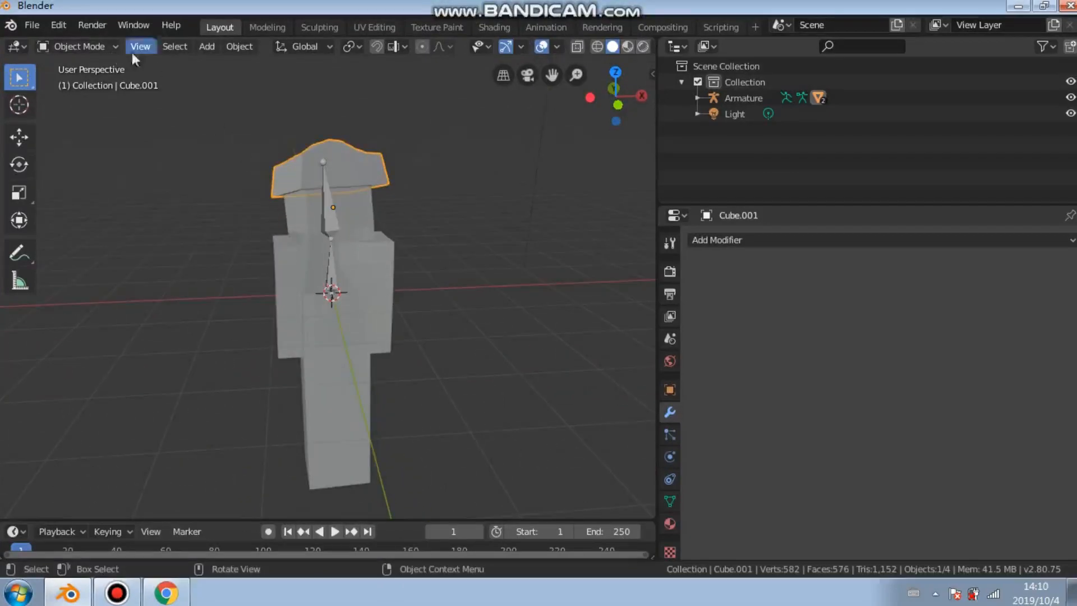
click(97, 47)
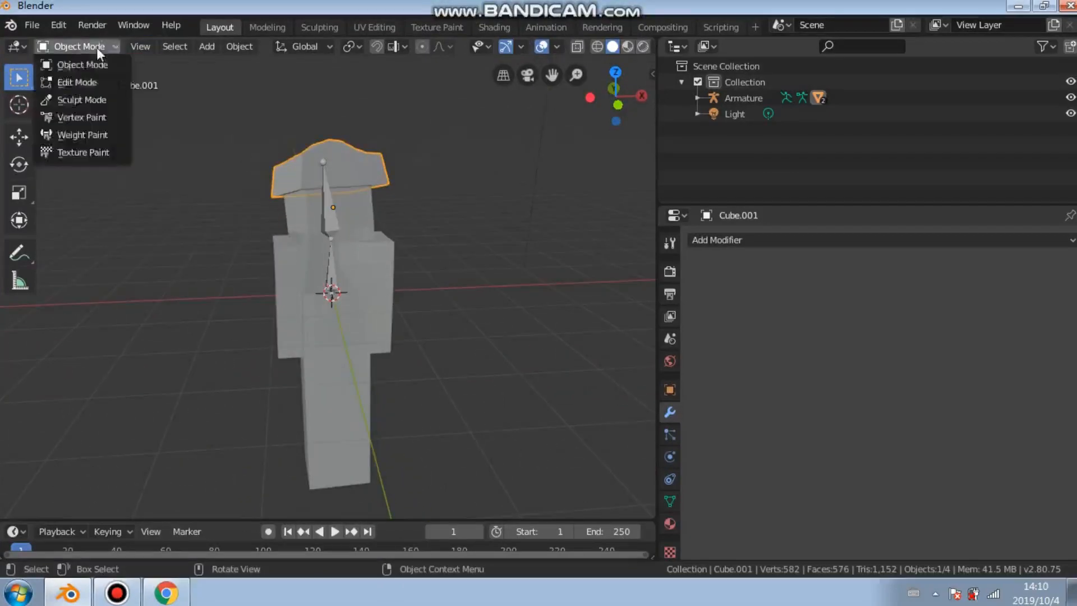
click(97, 47)
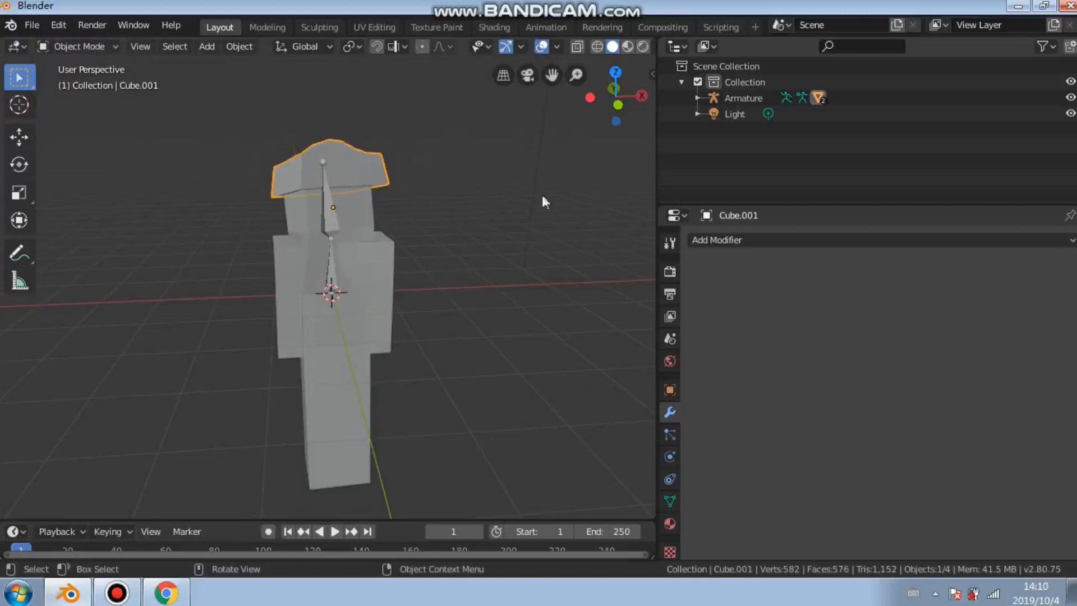
middle_drag(470, 223, 522, 231)
middle_drag(583, 219, 426, 227)
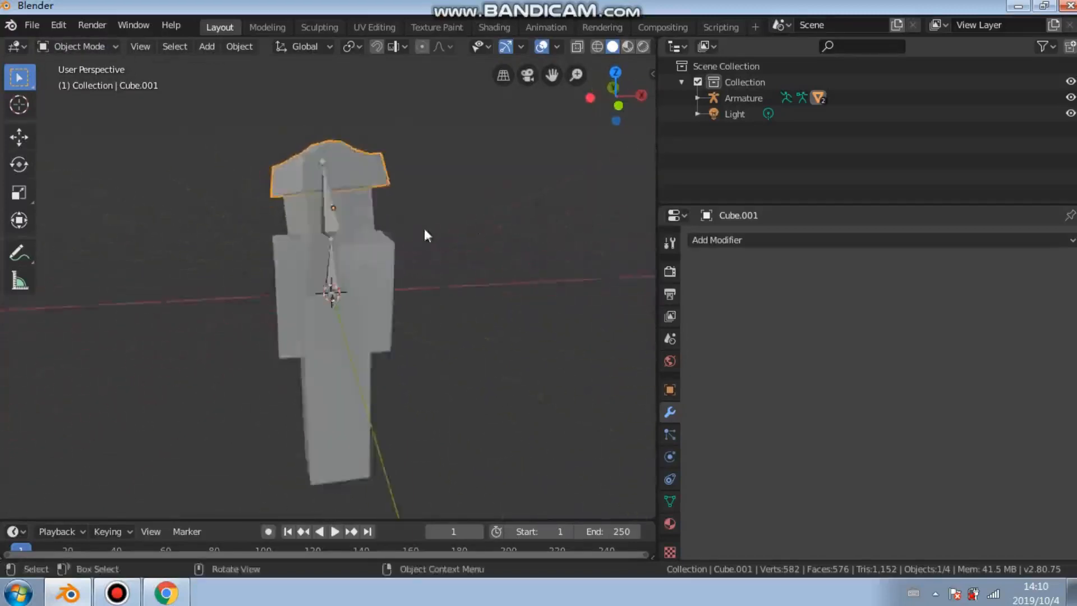
scroll(392, 227, up, 2)
middle_drag(355, 227, 331, 216)
mouse_move(412, 143)
middle_down()
mouse_move(434, 148)
mouse_move(406, 160)
middle_up()
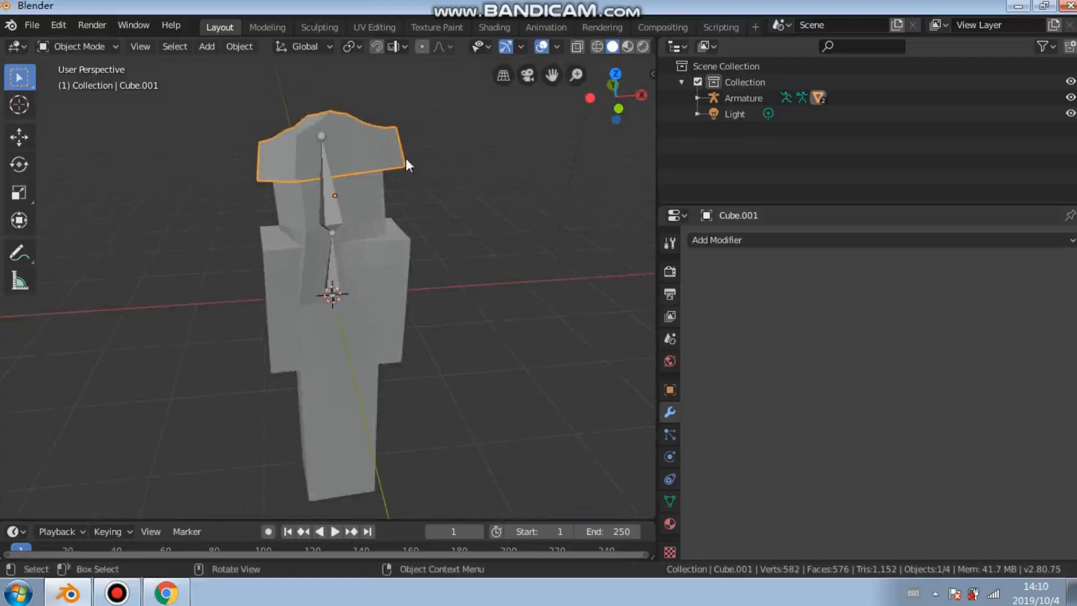
Move the cap about -0.014 m and the body about -0.029 m along the global X axis
click(19, 136)
mouse_move(391, 198)
mouse_down()
mouse_move(450, 188)
mouse_move(421, 175)
mouse_move(388, 178)
mouse_move(385, 190)
mouse_up()
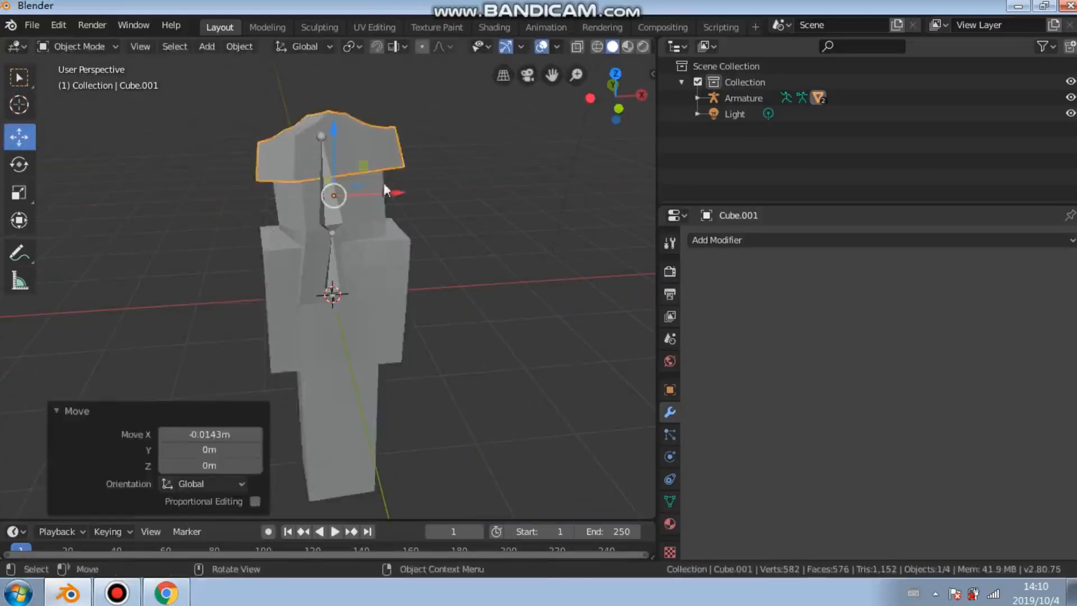
click(387, 240)
drag(392, 290, 411, 295)
middle_drag(411, 295, 349, 211)
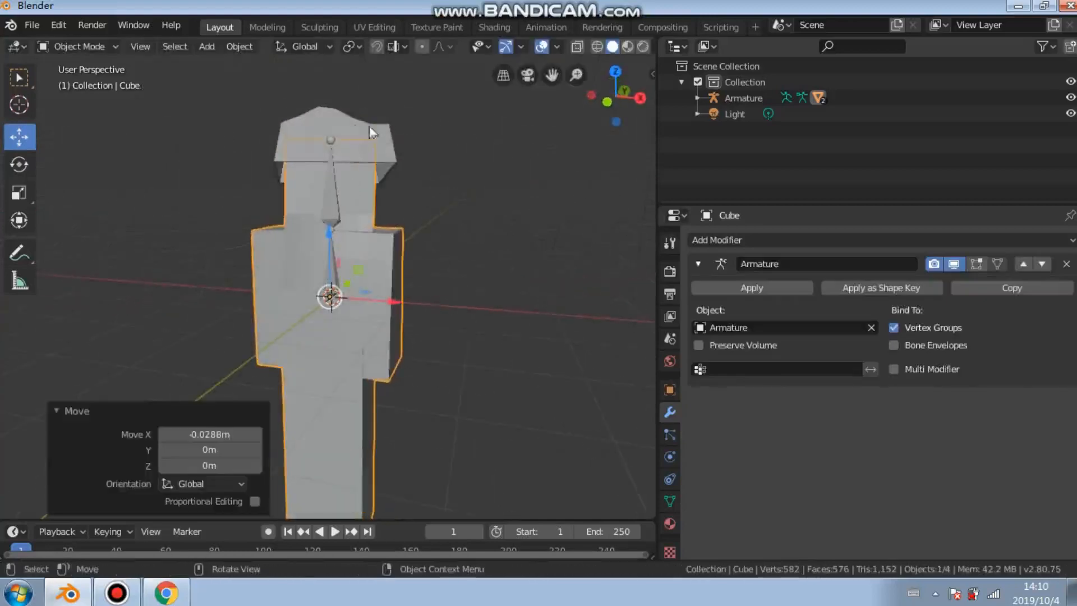
Select the cap, the body and the armature, and parent the meshes to the armature with automatic weights
click(355, 125)
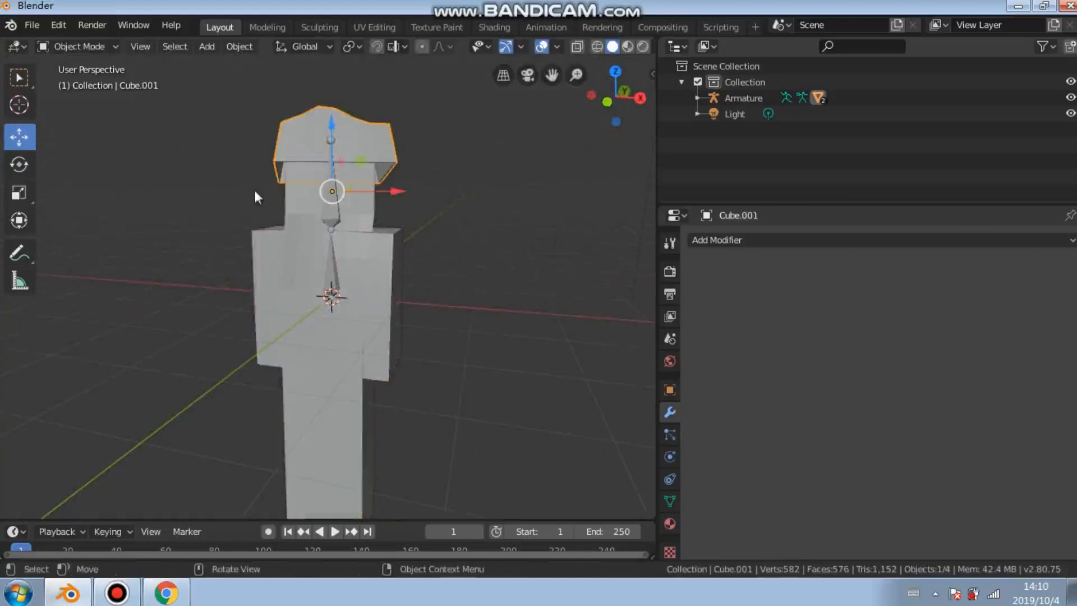
middle_drag(265, 267, 310, 282)
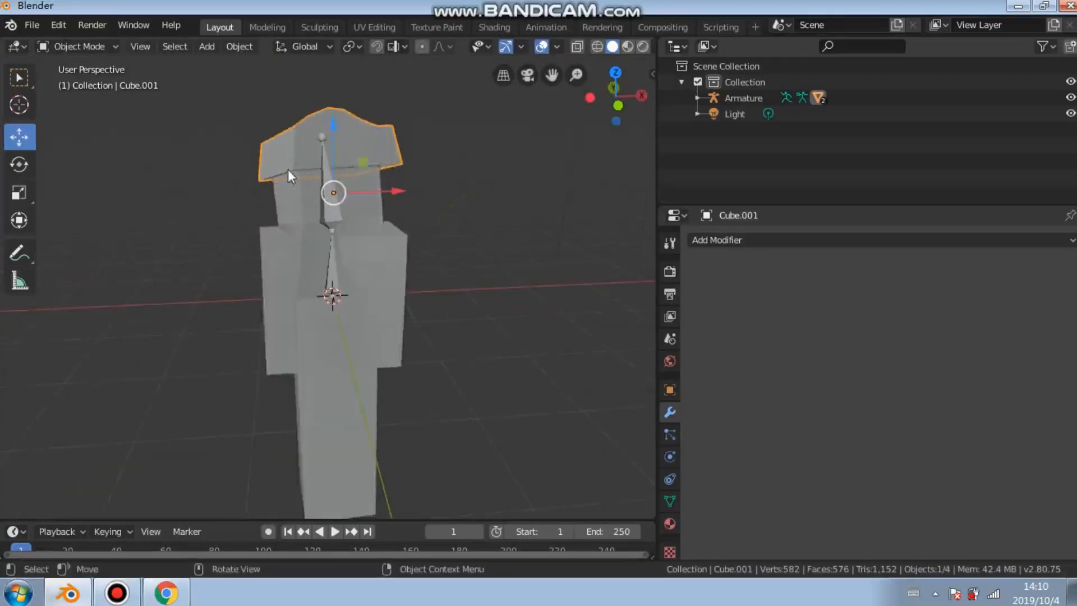
shift+click(287, 216)
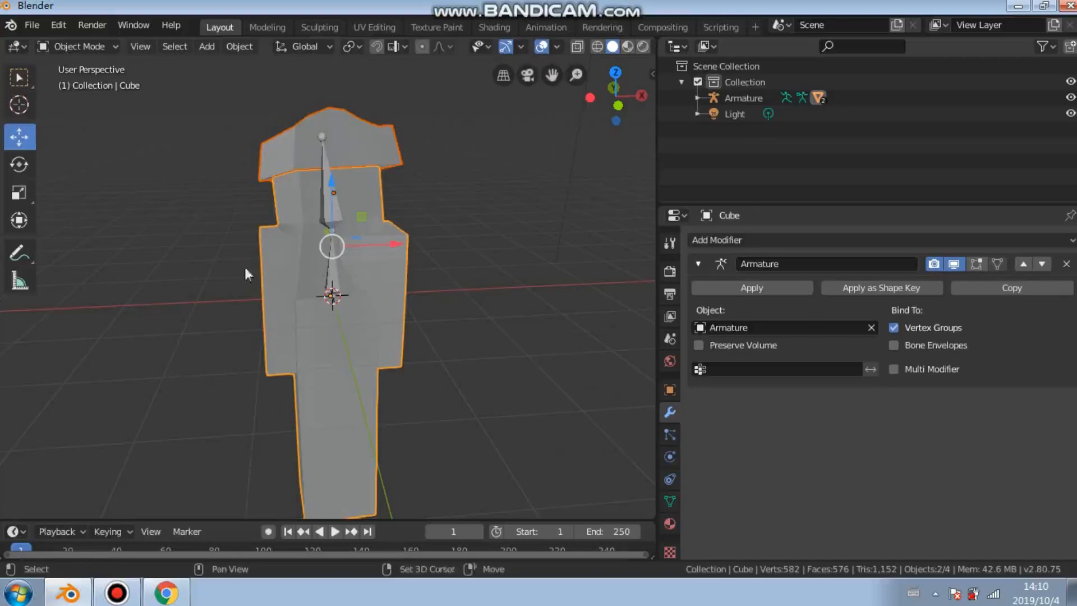
middle_drag(376, 279, 274, 247)
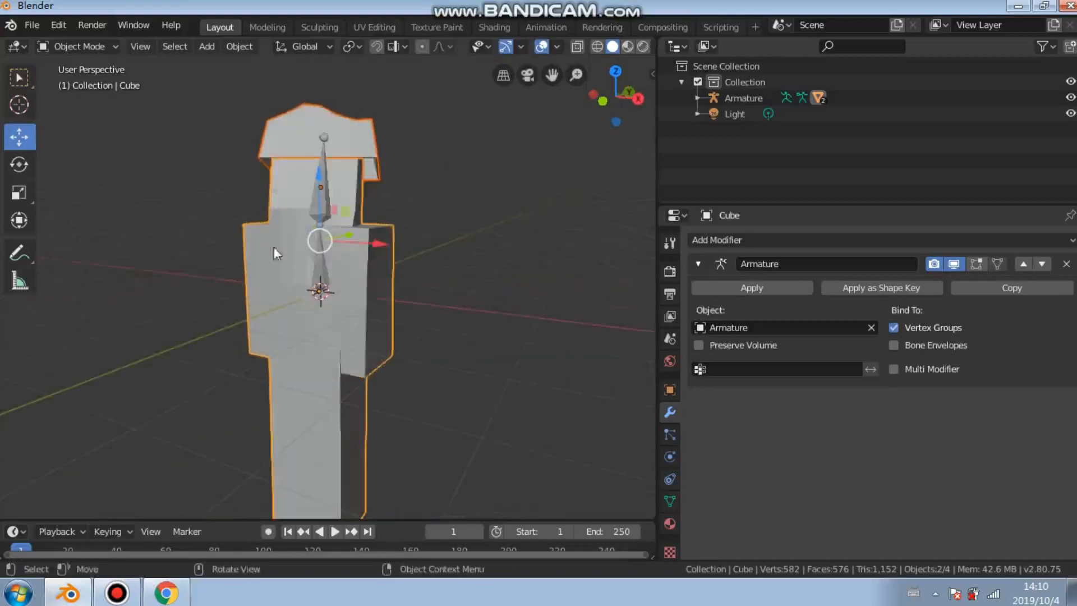
click(323, 267)
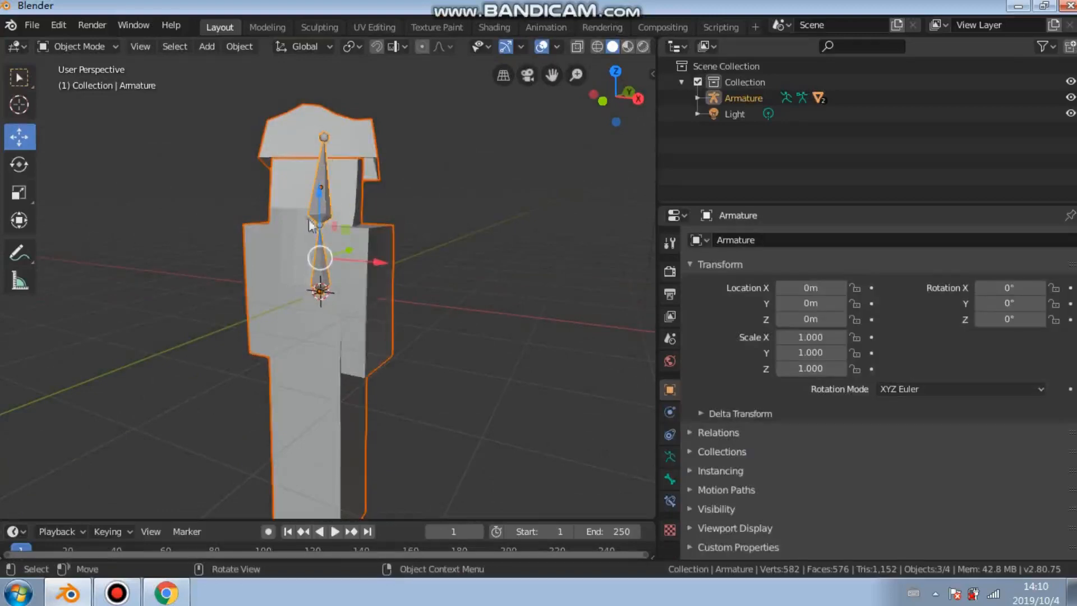
right_click(254, 241)
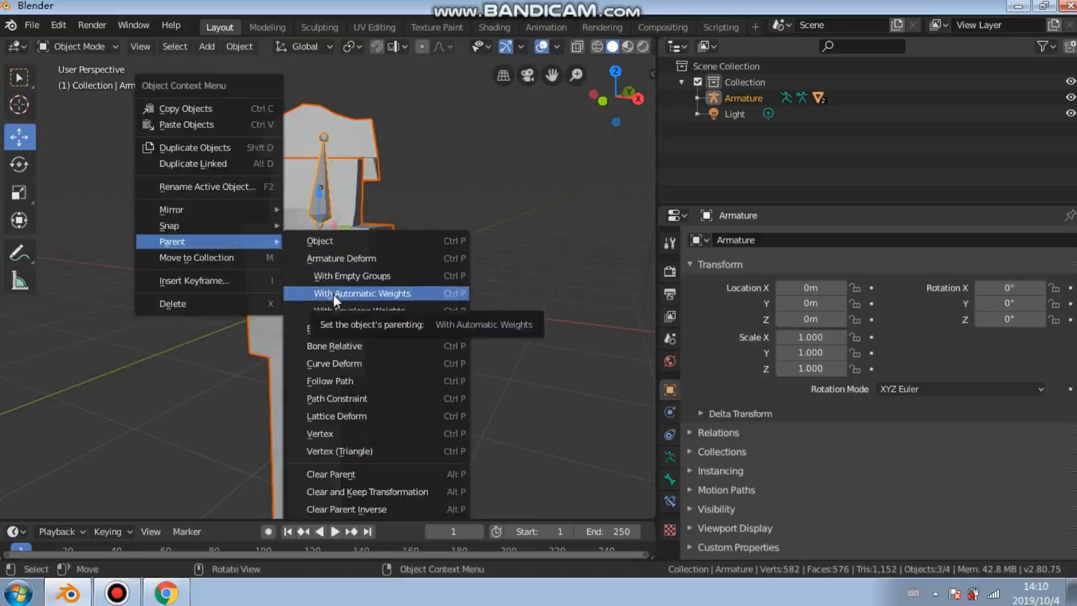
click(453, 294)
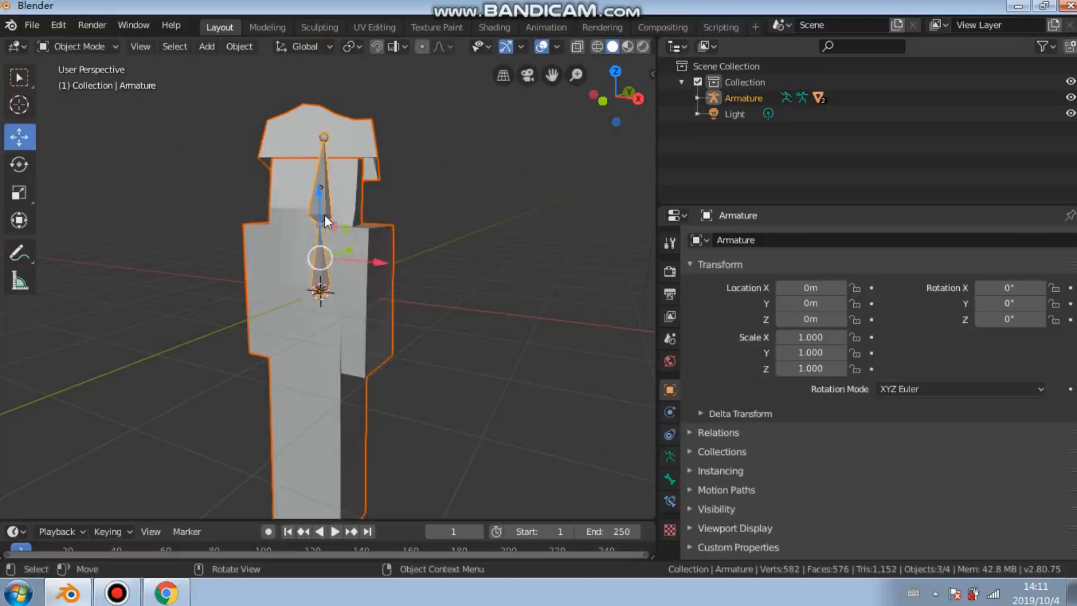
Switch the armature to Pose Mode and choose the Select Circle tool
middle_drag(426, 216, 482, 235)
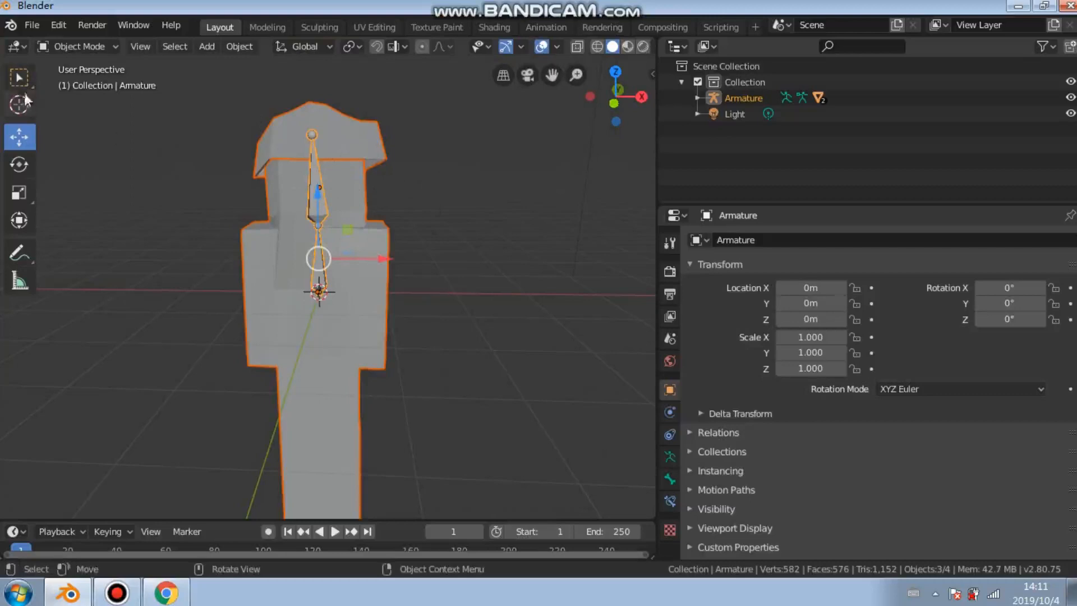
click(102, 44)
click(140, 46)
click(105, 43)
click(79, 100)
click(199, 133)
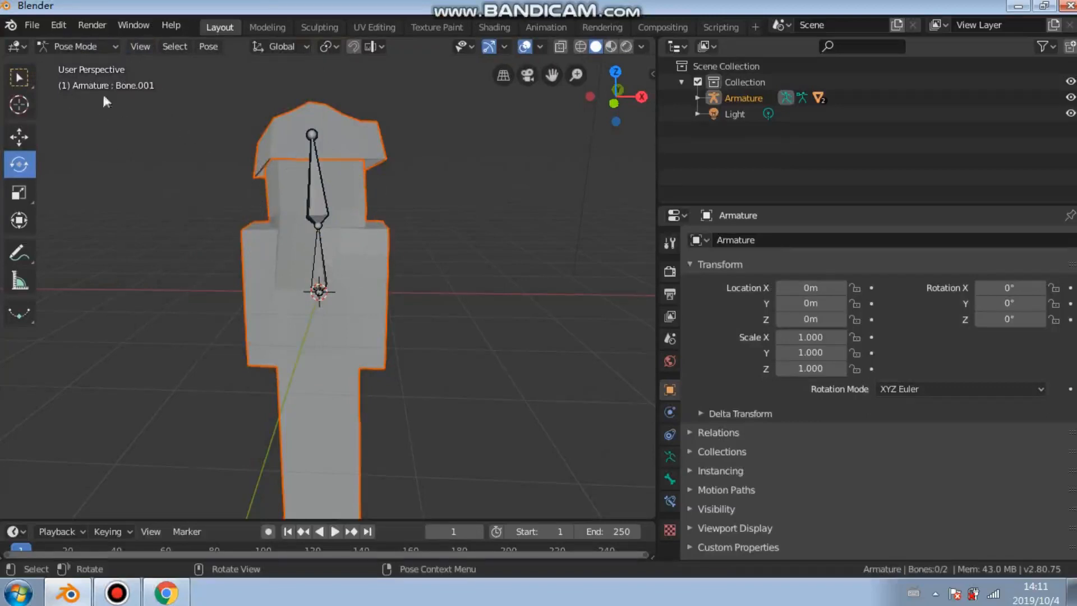
click(32, 82)
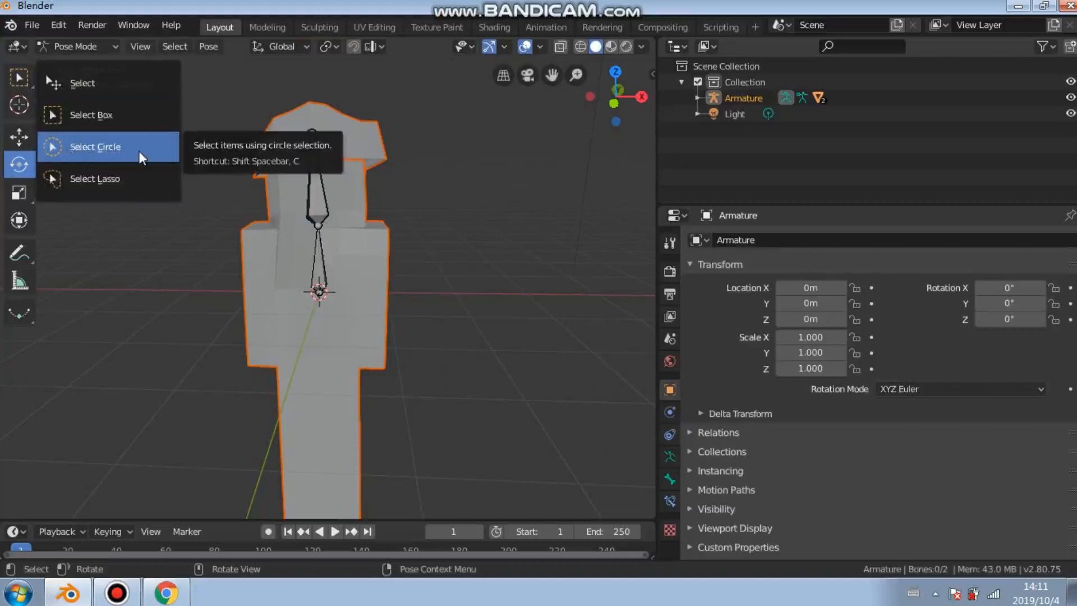
click(105, 156)
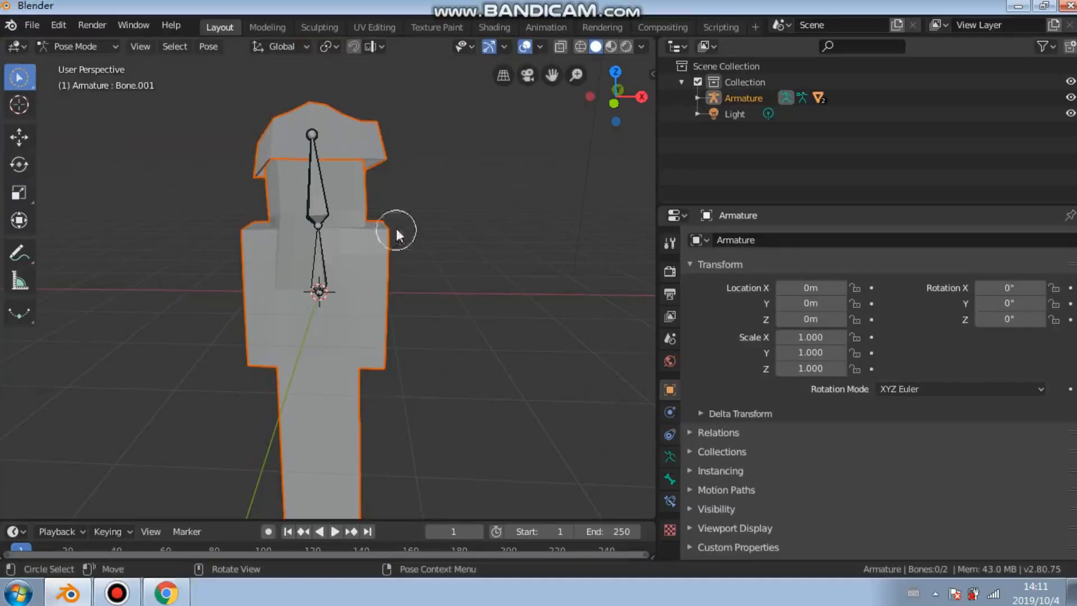
Select the head bone and rotate it to test how the body and cap follow
drag(328, 230, 321, 189)
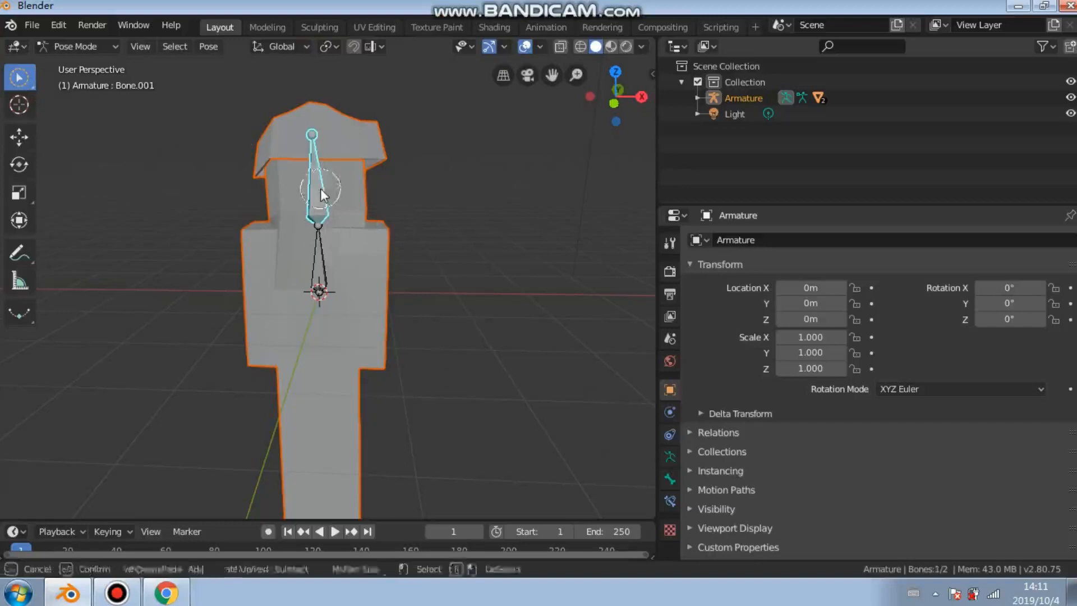
click(22, 168)
drag(356, 234, 448, 237)
mouse_move(356, 181)
mouse_down()
mouse_move(374, 201)
mouse_move(361, 159)
mouse_move(365, 175)
mouse_move(353, 180)
mouse_up()
click(154, 165)
click(271, 159)
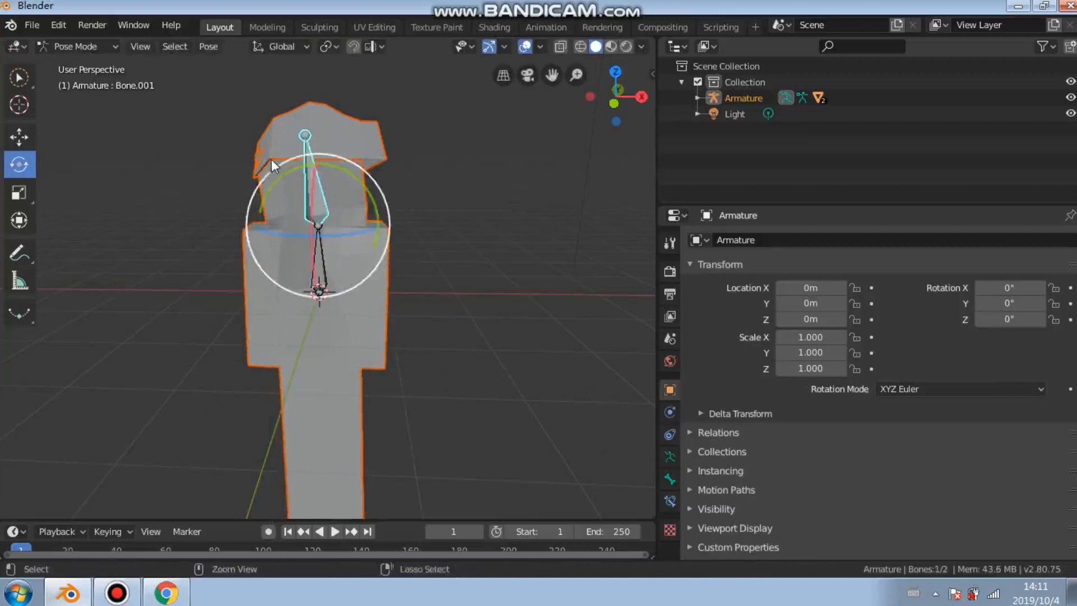
Undo the test rotations of the head bone and clear the bone selection
click(185, 168)
key(ctrl+z)
click(185, 169)
key(ctrl+z)
key(ctrl+z)
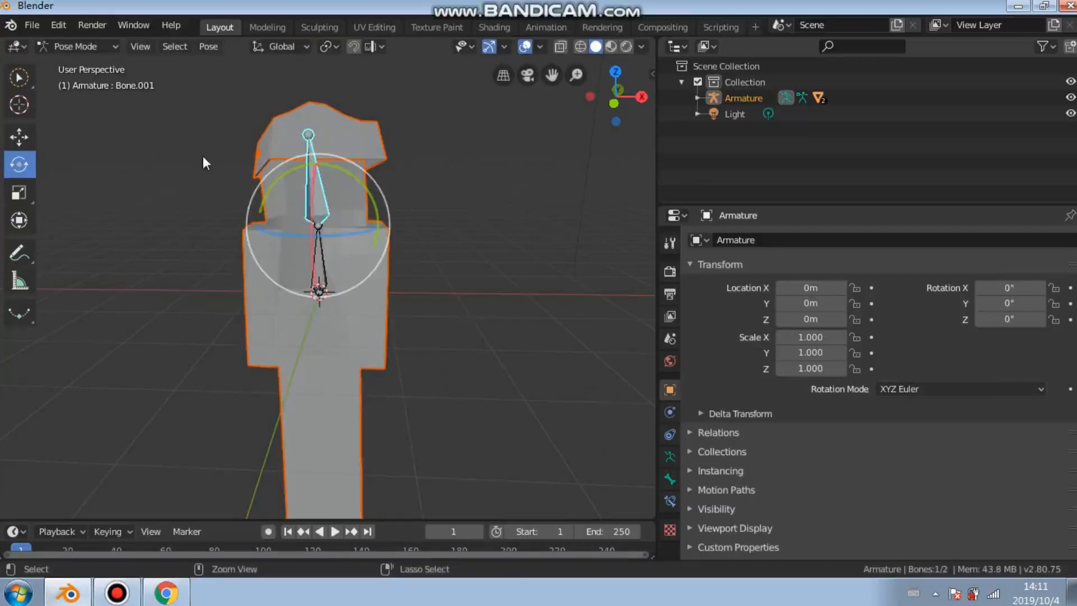
click(203, 156)
middle_drag(356, 196, 224, 159)
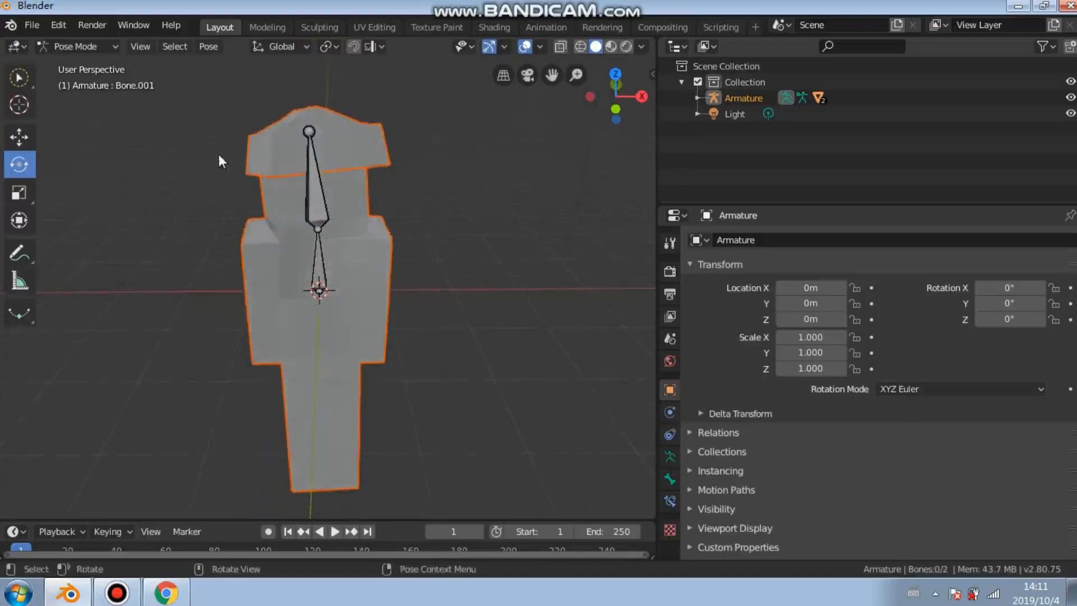
Return to Object Mode, select the cap, the body and the armature, and parent the meshes to the armature with automatic weights again
click(97, 46)
click(100, 65)
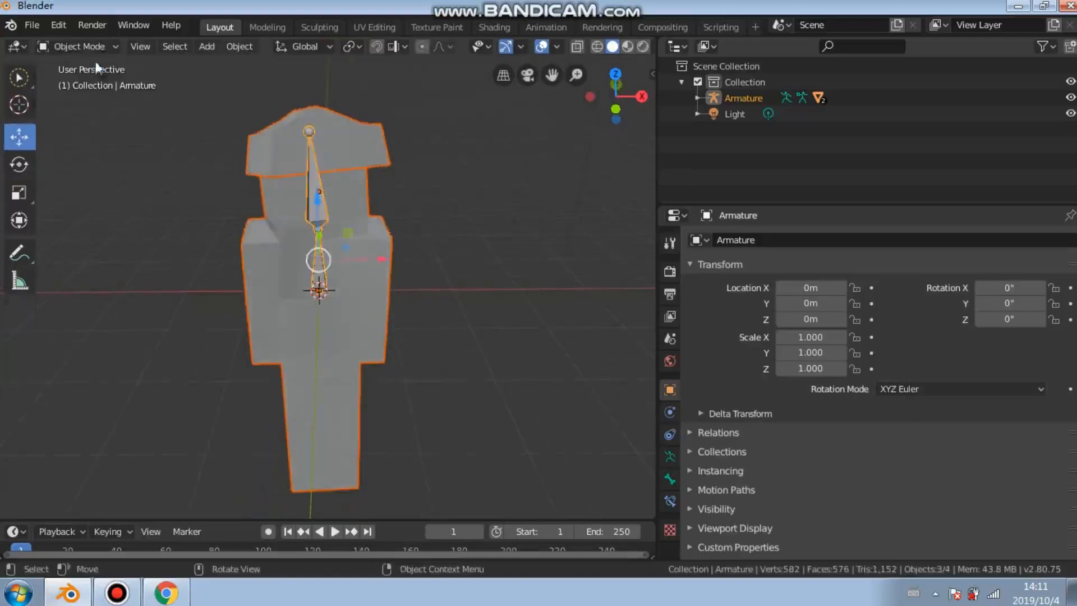
click(177, 181)
click(365, 159)
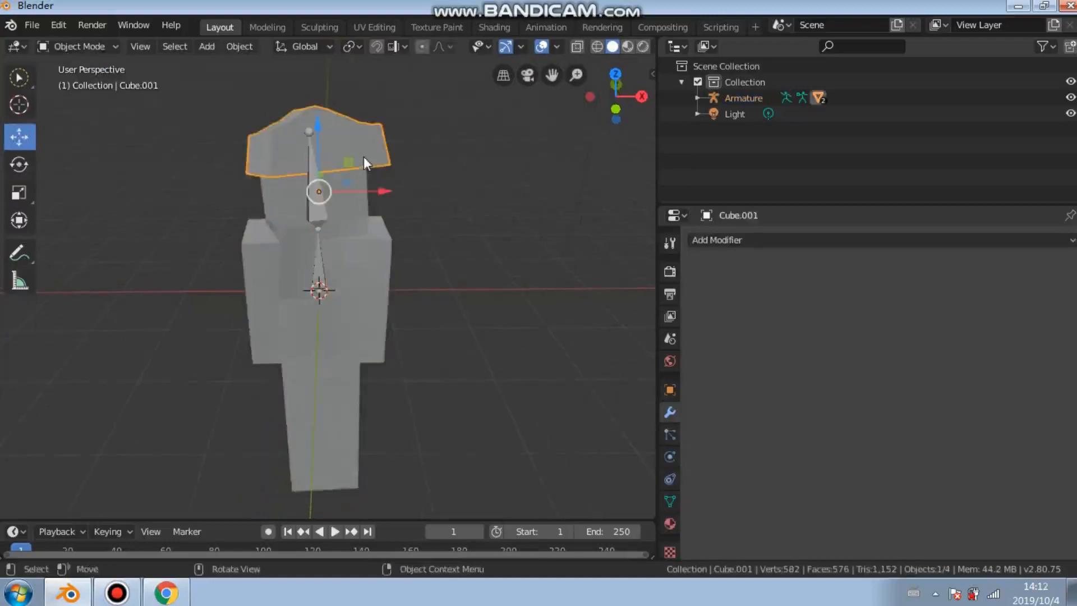
shift+click(255, 291)
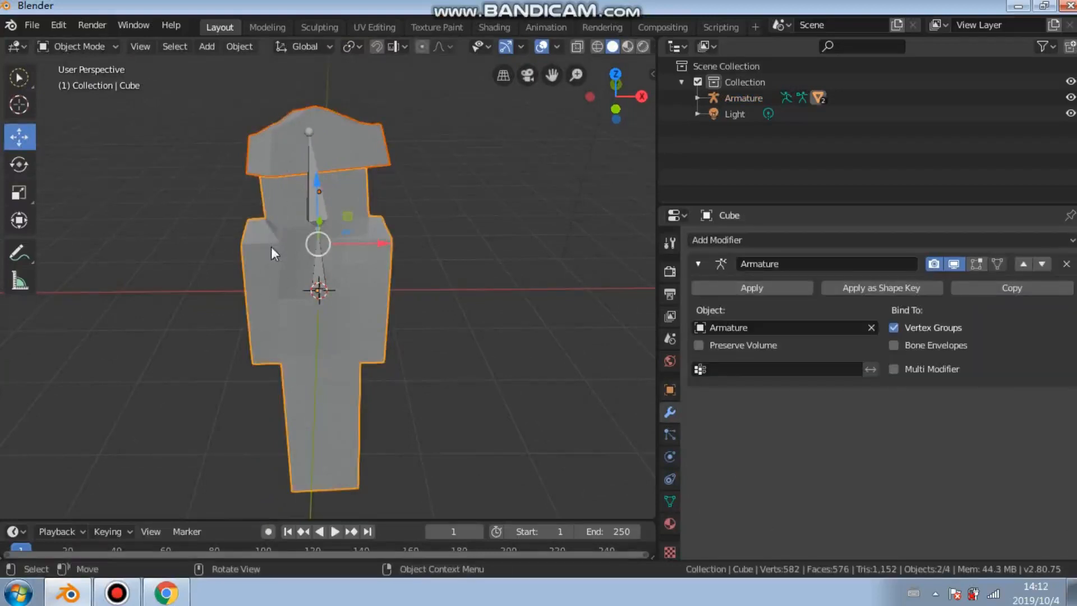
shift+click(322, 273)
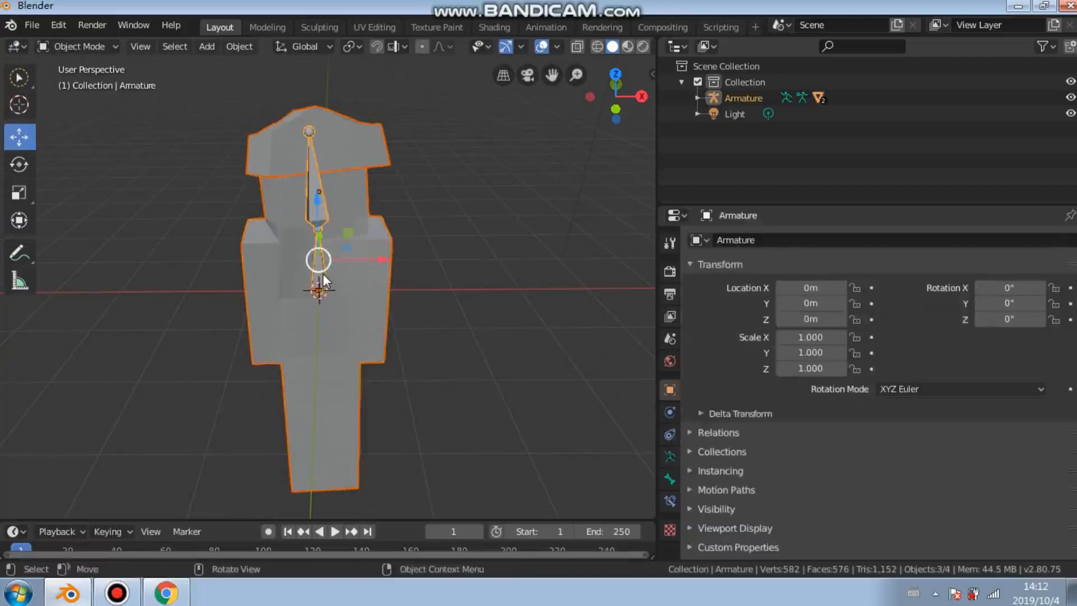
right_click(322, 274)
mouse_move(254, 272)
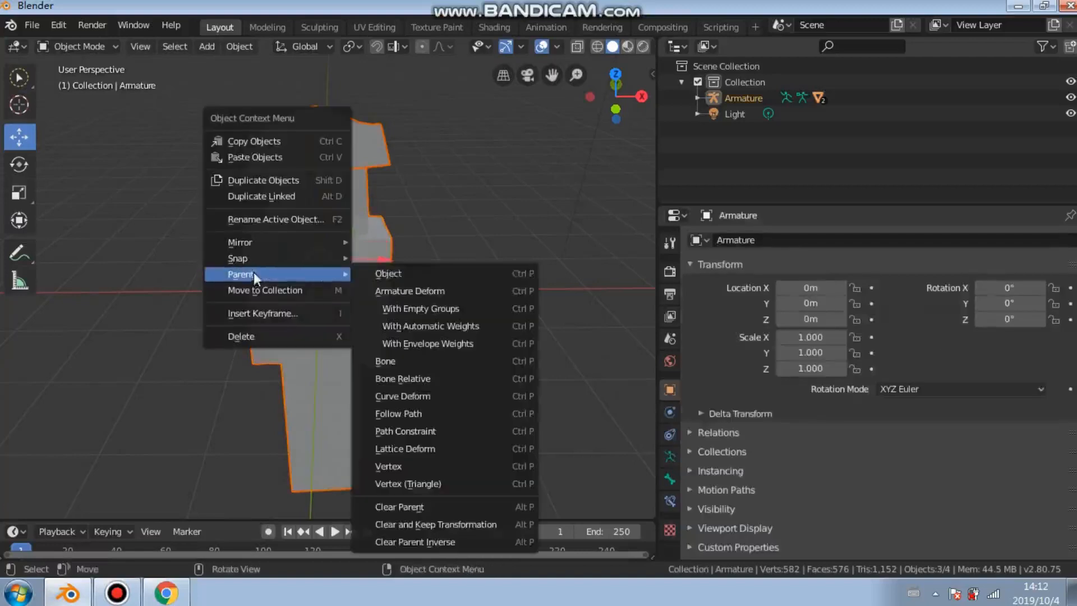
click(414, 326)
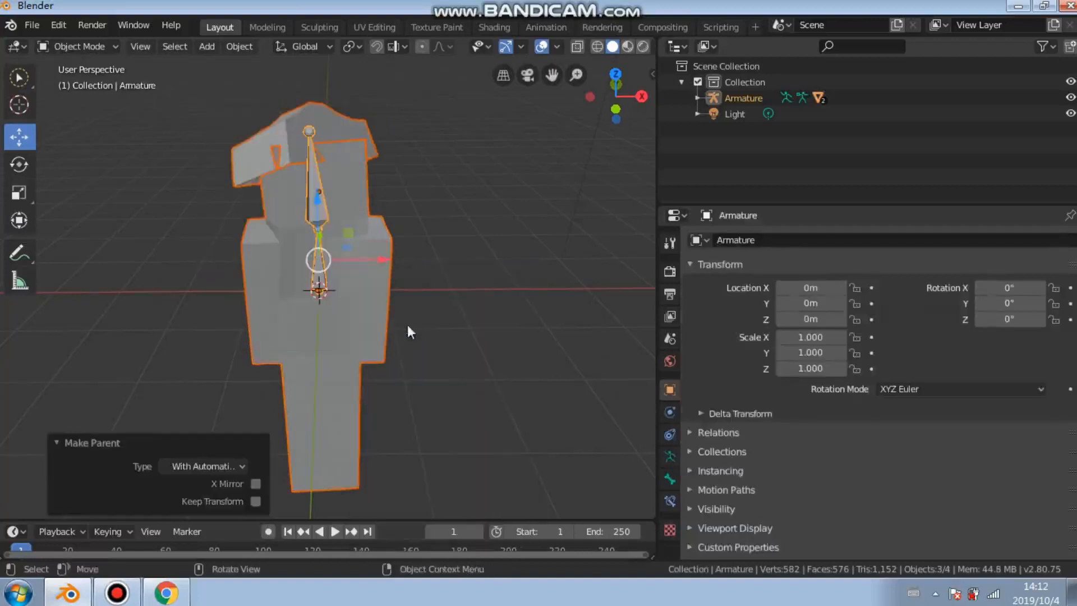
Rotate the cap to realign it with the head and move it about -0.215 m along the global Y axis
middle_drag(257, 190, 202, 169)
click(85, 49)
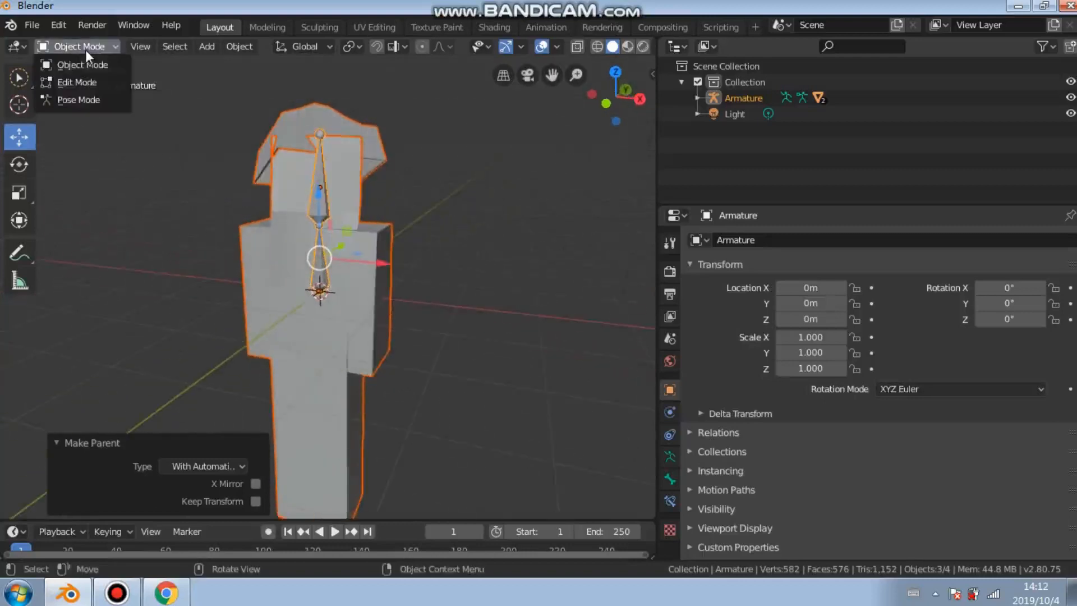
click(83, 63)
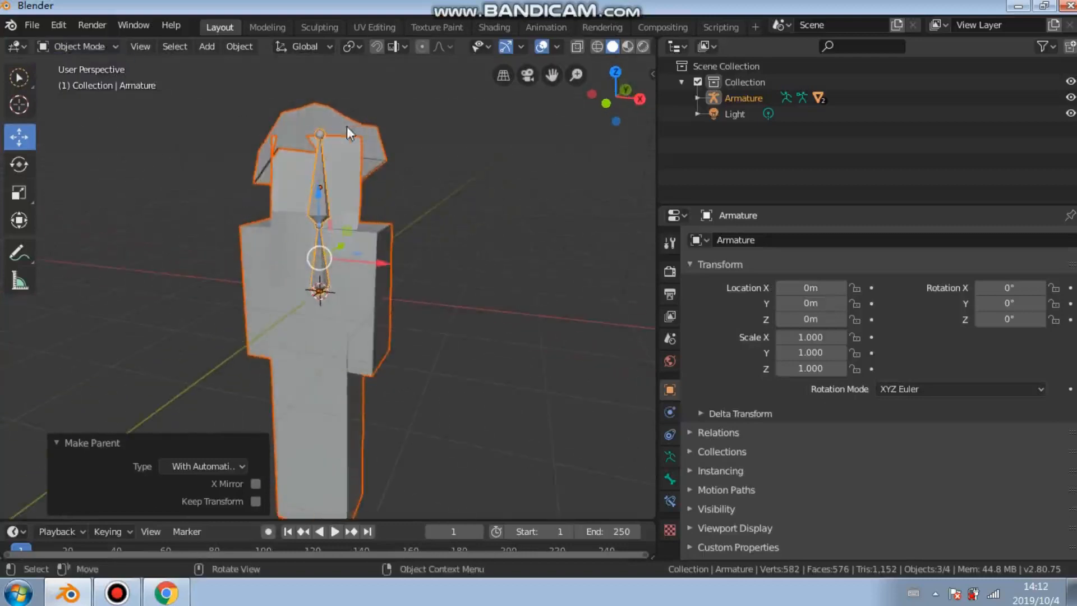
click(352, 185)
middle_drag(354, 187, 224, 191)
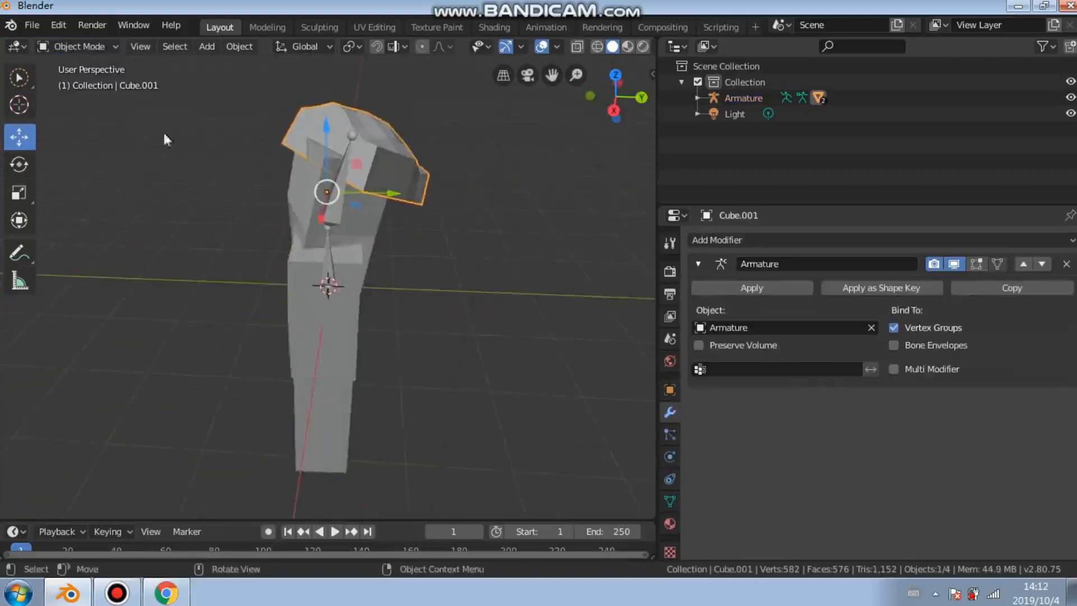
click(19, 164)
drag(364, 212, 346, 194)
click(19, 136)
middle_drag(228, 234, 116, 121)
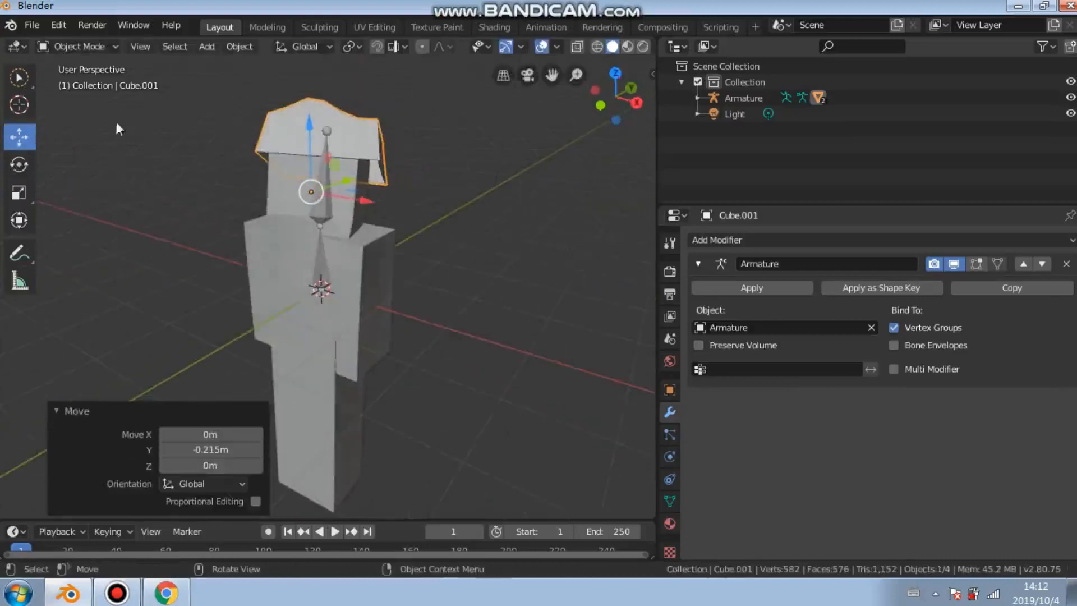
Select the armature, put it in Pose Mode and choose the Select Circle tool
click(78, 46)
click(323, 271)
click(90, 46)
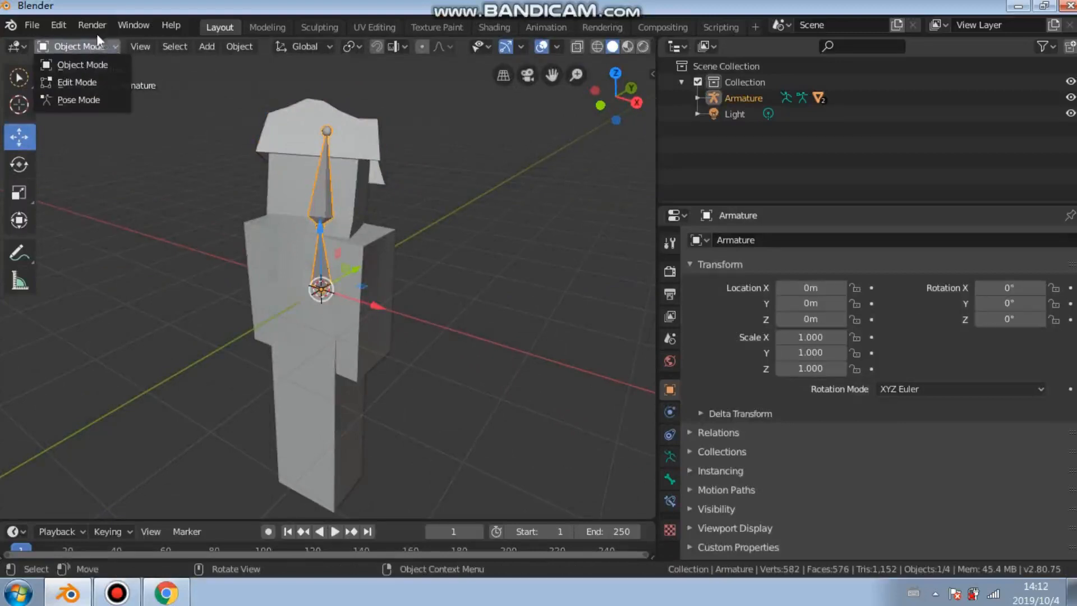
click(79, 98)
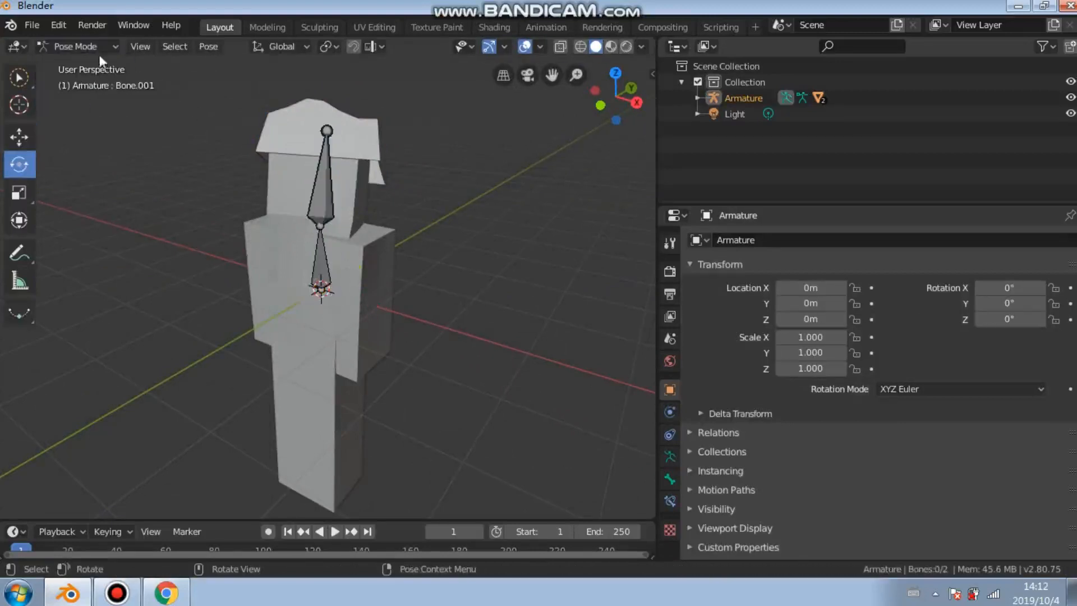
drag(21, 82, 29, 81)
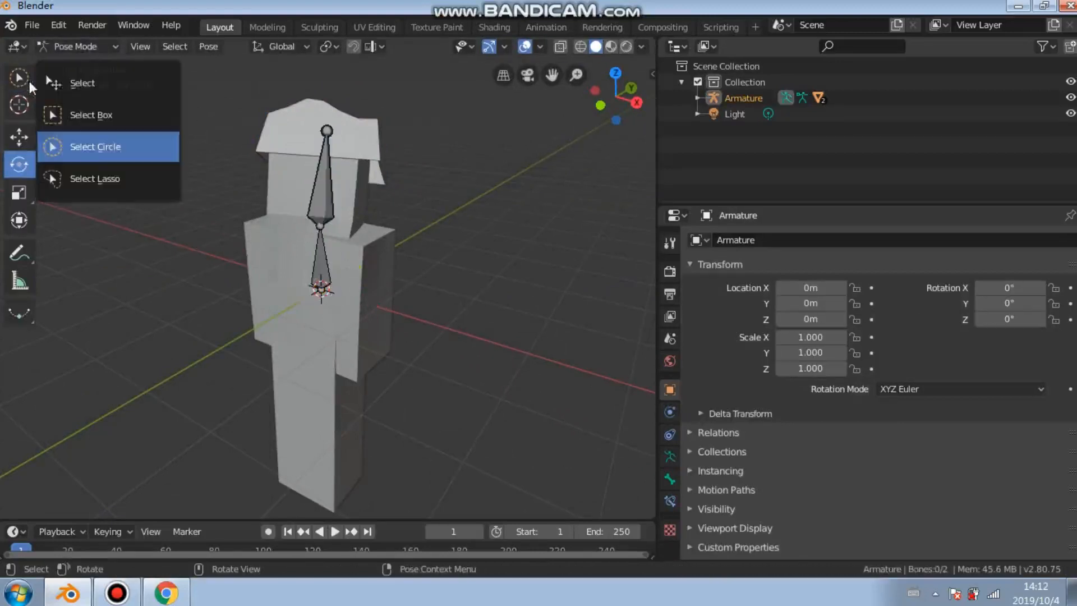
click(84, 146)
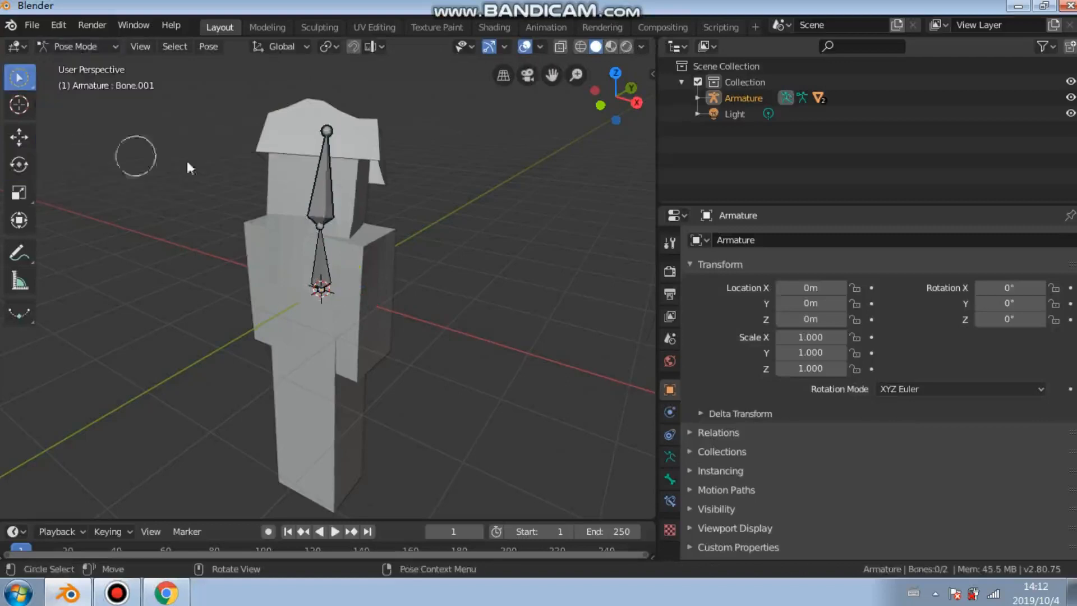
Select the head bone and rotate it in several directions, including about -53.9° and -82.7° around the global Z axis, to test the rig
click(331, 205)
click(19, 164)
drag(318, 239, 271, 257)
middle_drag(271, 257, 349, 144)
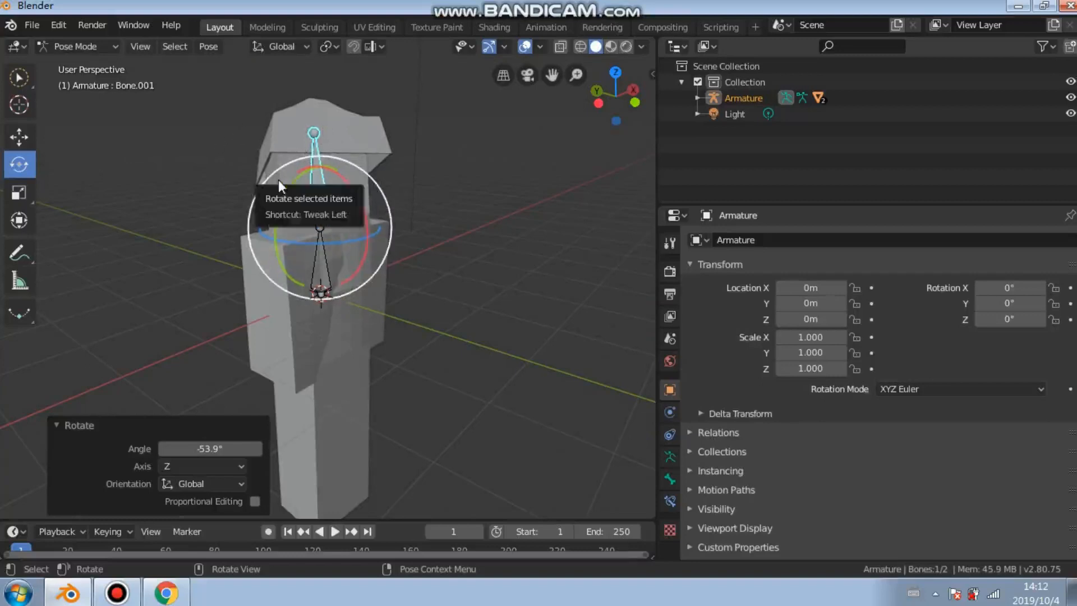
drag(330, 235, 329, 234)
drag(419, 230, 389, 253)
middle_drag(389, 254, 244, 218)
drag(318, 218, 247, 224)
drag(354, 223, 376, 331)
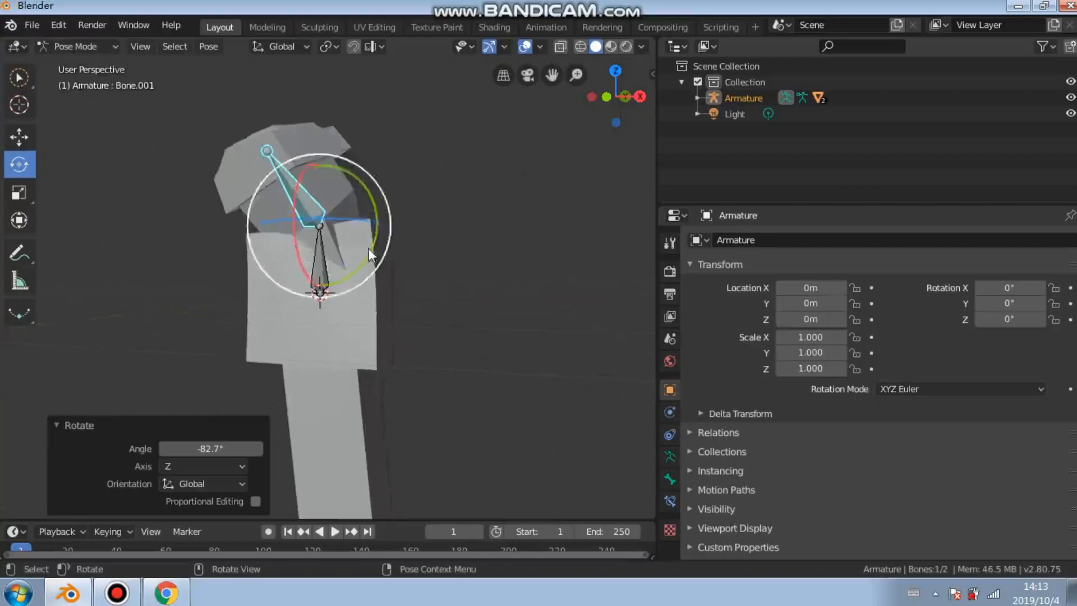
Return to Object Mode, move the armature with its figure about 4.8 m along the global X axis, and deselect it
scroll(368, 249, down, 3)
click(78, 46)
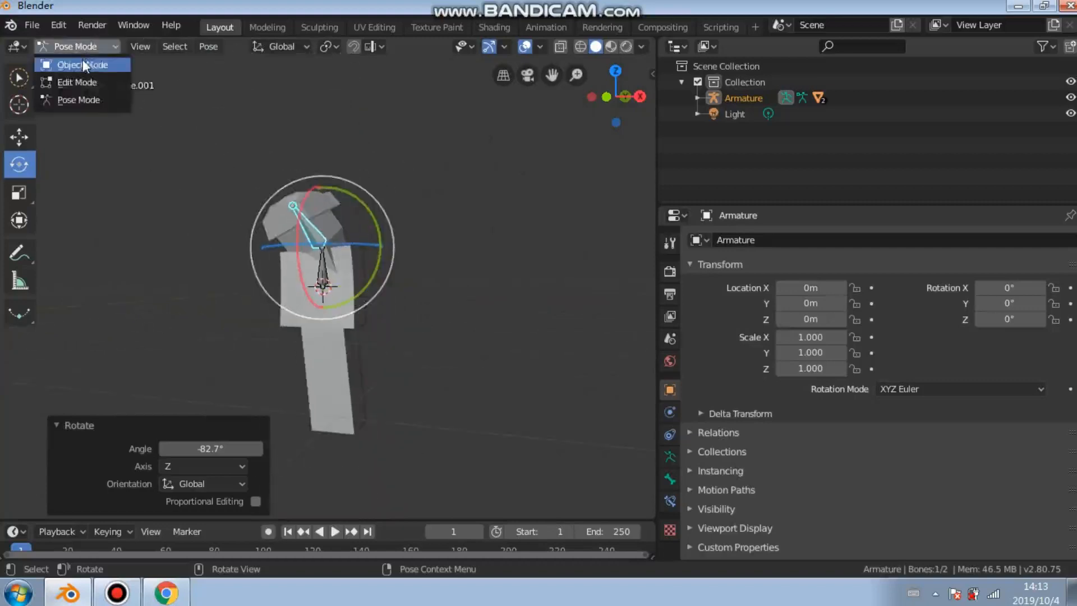
click(82, 64)
drag(373, 288, 581, 294)
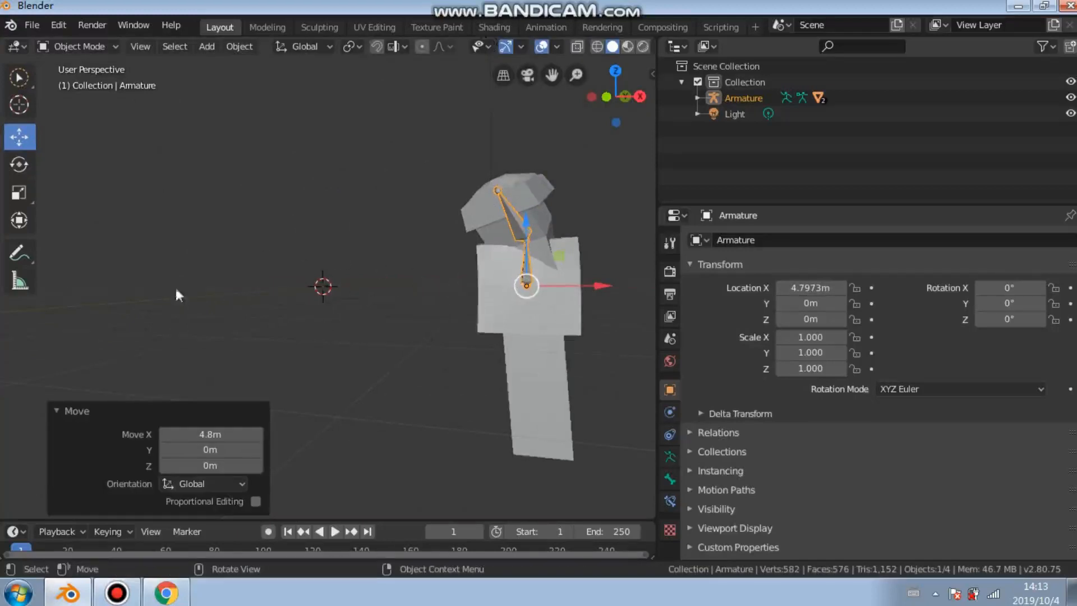
middle_drag(496, 294, 368, 261)
click(325, 257)
scroll(298, 286, up, 4)
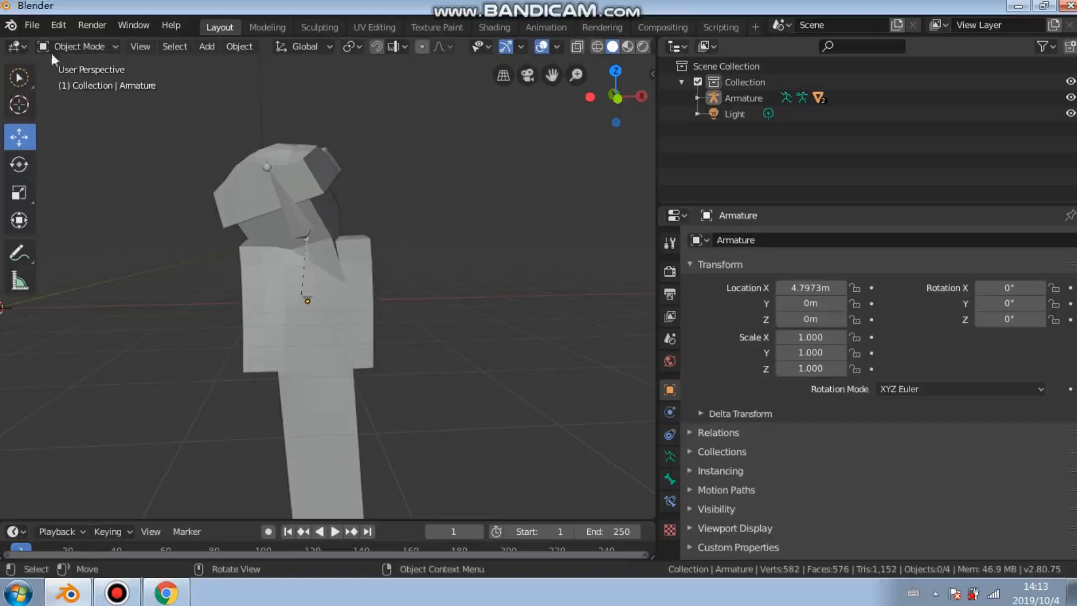
click(32, 25)
mouse_move(82, 255)
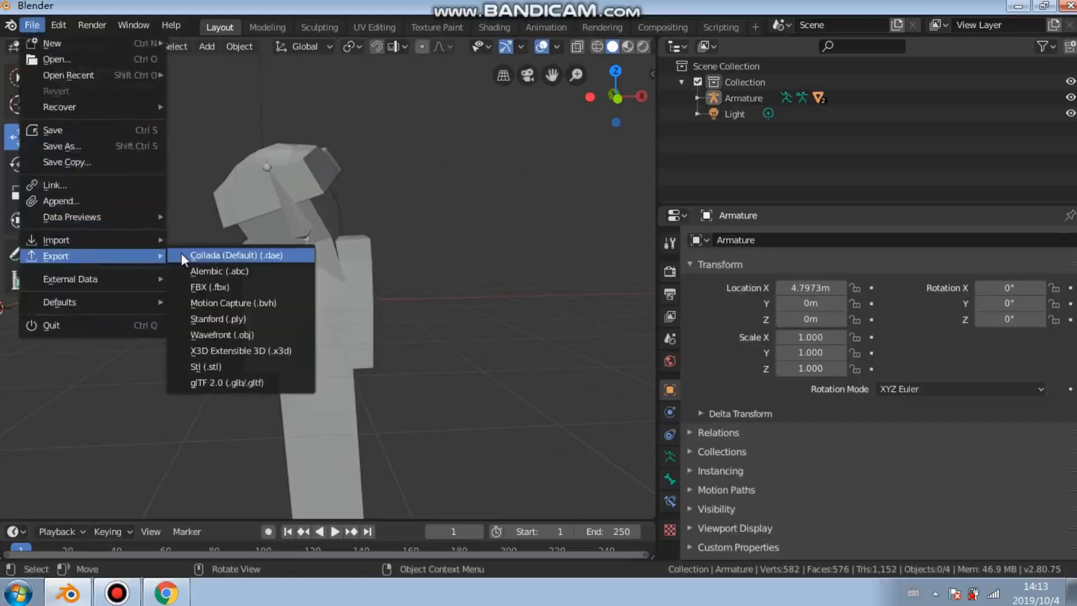
click(233, 289)
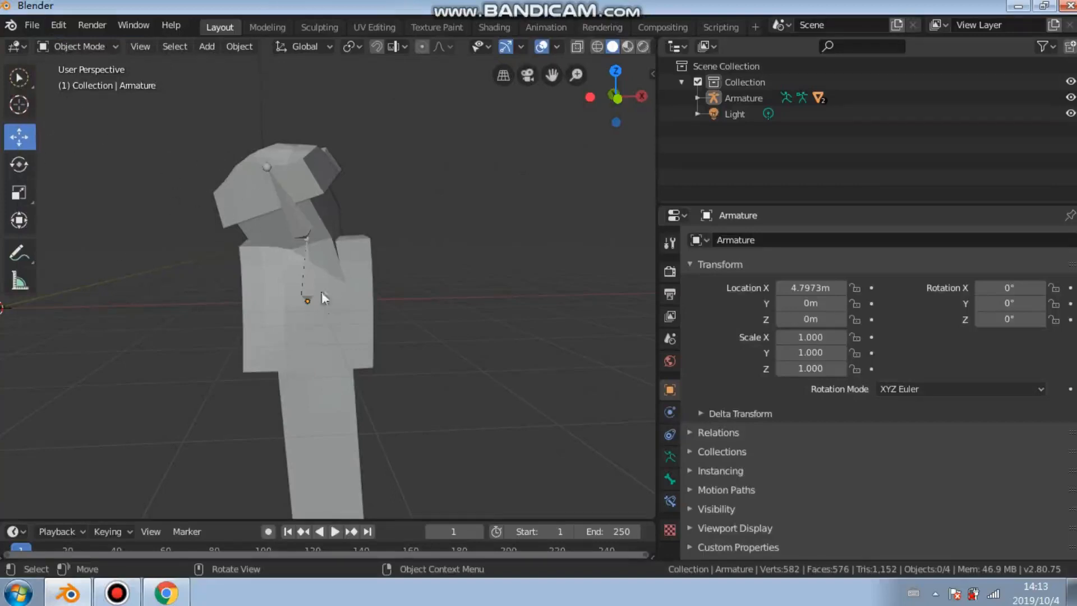
Select the armature and move the figure about 2.3 m further along the global X axis
click(307, 303)
drag(362, 297, 507, 306)
scroll(280, 294, down, 3)
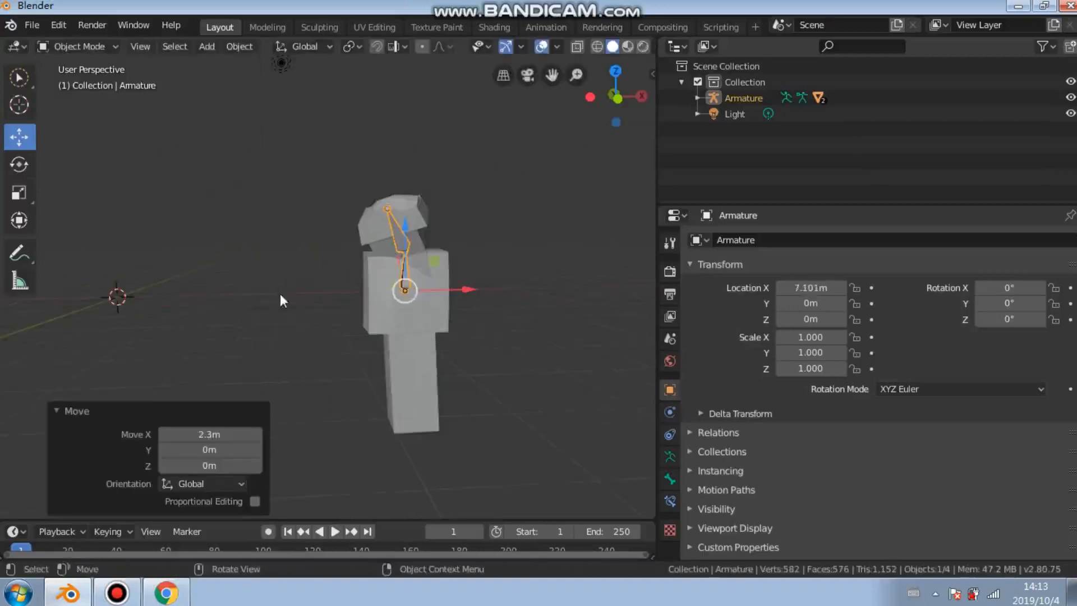
click(98, 49)
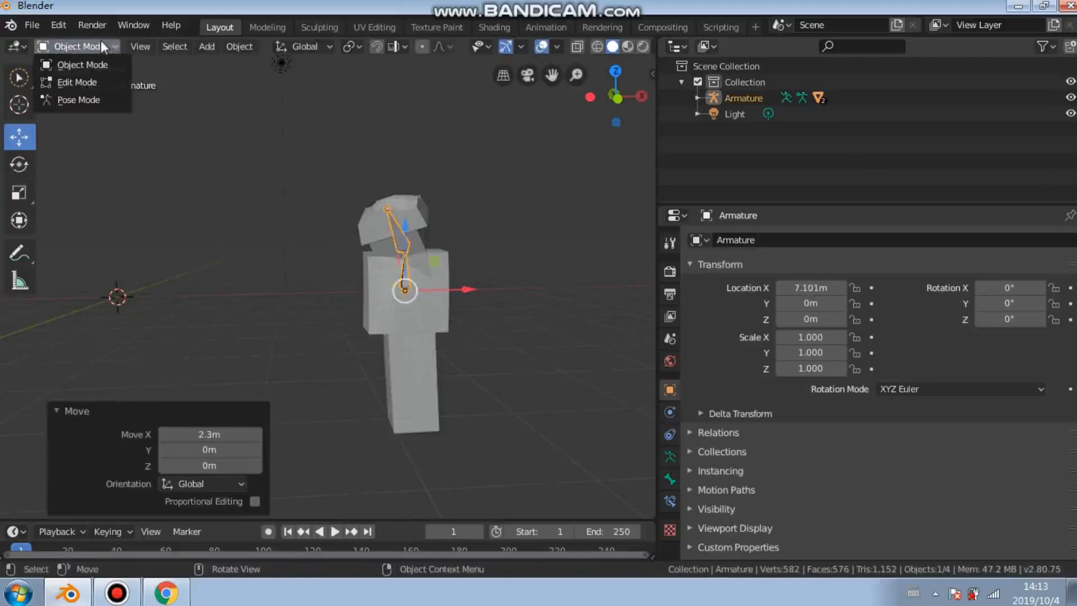
Add a 2 m cube at the origin and scale it by about 3.54 along X and 2.296 along Z
click(202, 47)
mouse_move(209, 66)
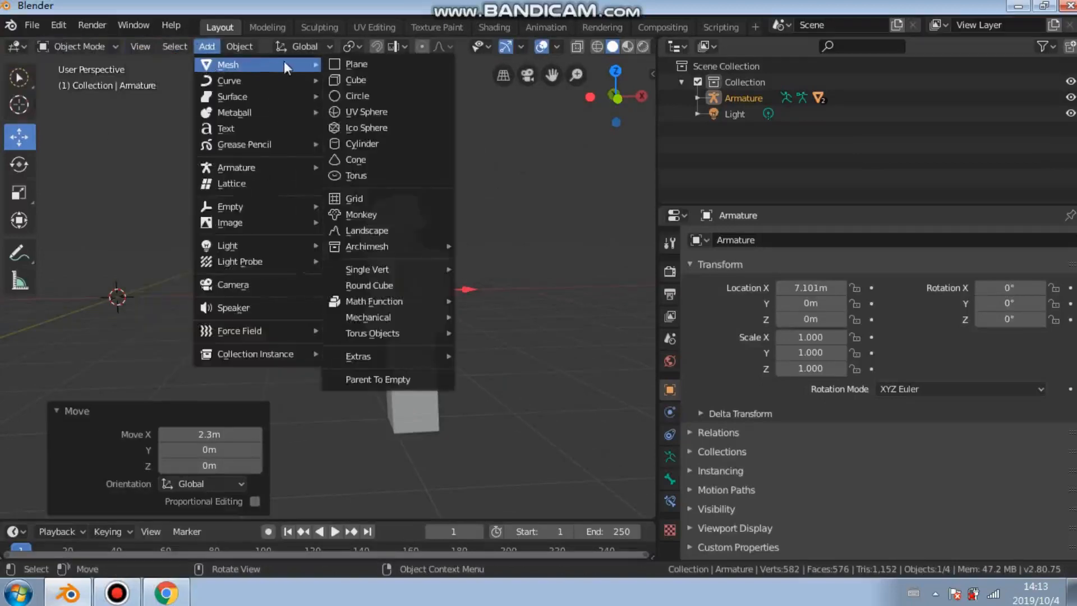
click(359, 80)
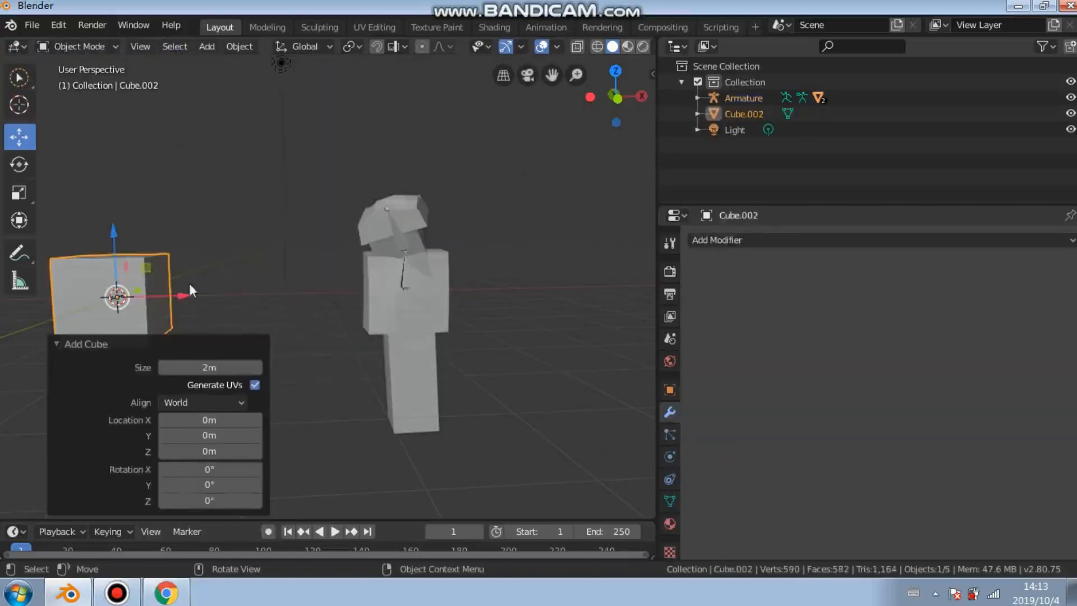
click(19, 192)
drag(166, 294, 291, 295)
middle_drag(290, 270, 254, 233)
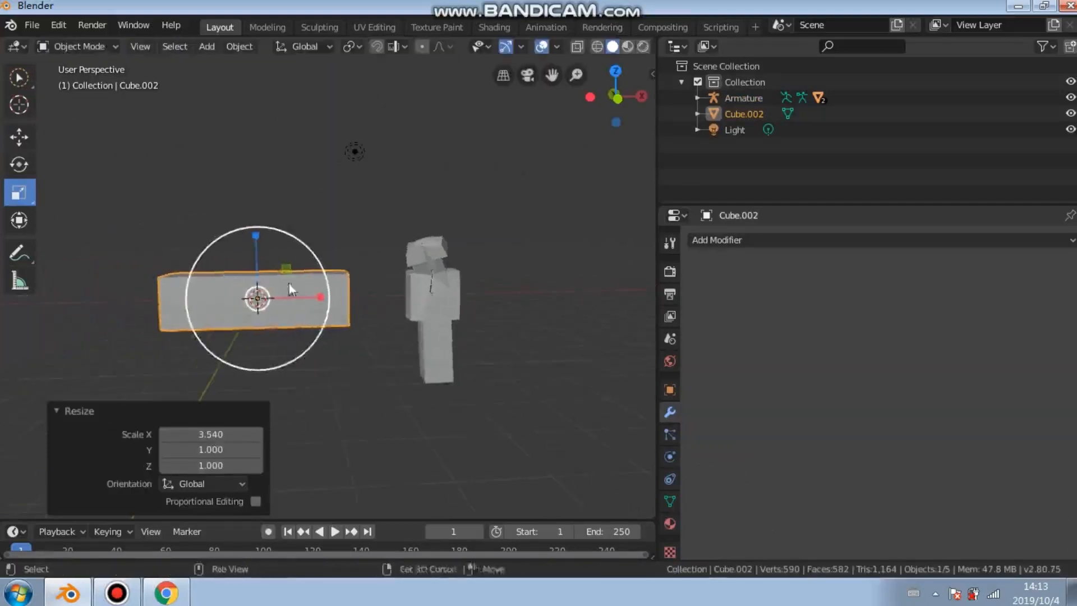
drag(255, 236, 40, 198)
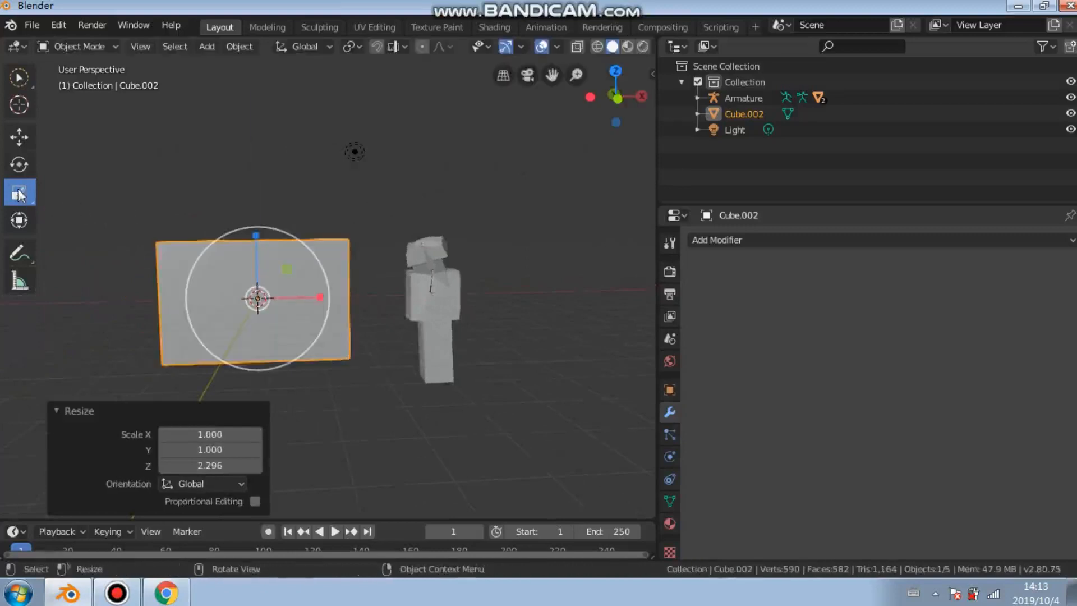
Thin the stretched cube along the Y axis and scale its height by about 0.404 along Z
middle_drag(225, 247, 287, 307)
drag(212, 335, 253, 334)
drag(275, 274, 291, 326)
middle_drag(292, 326, 137, 176)
Enter Edit Mode on the stretched cube and select its entire mesh
click(97, 45)
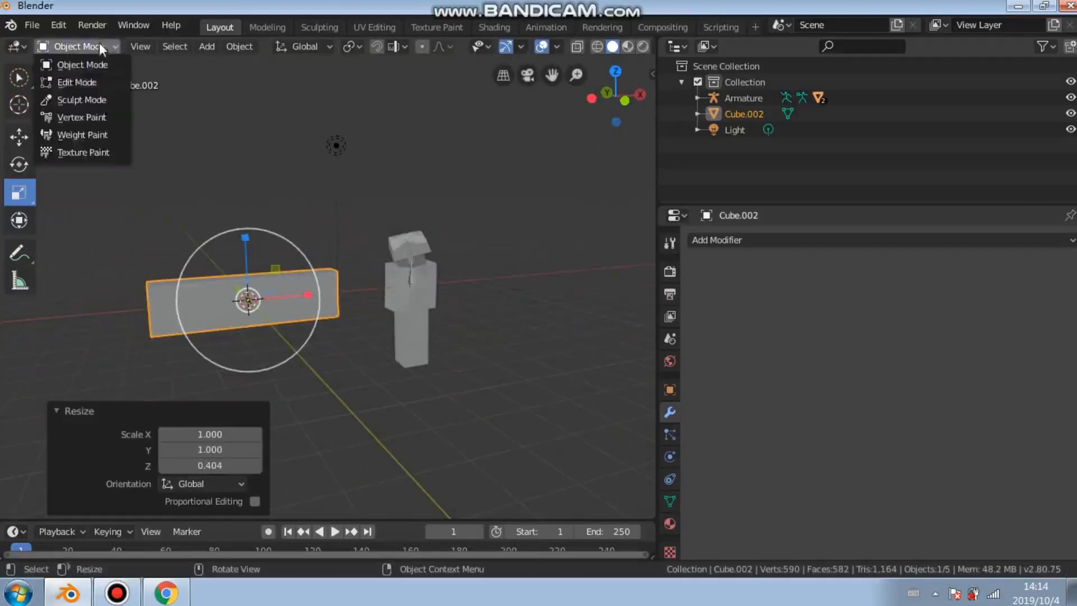
click(85, 79)
middle_drag(272, 288, 135, 279)
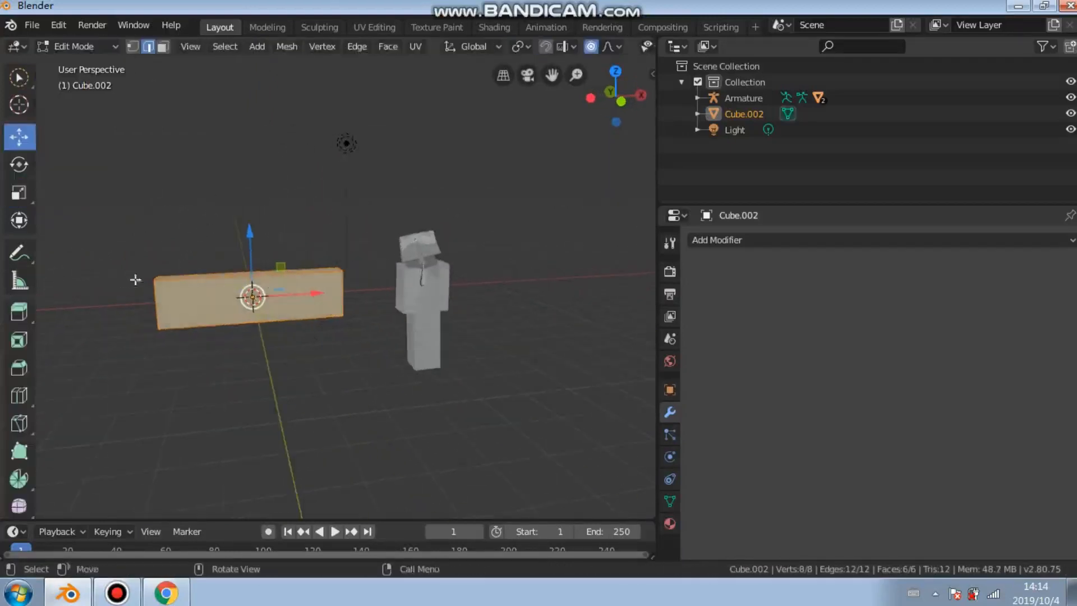
click(148, 286)
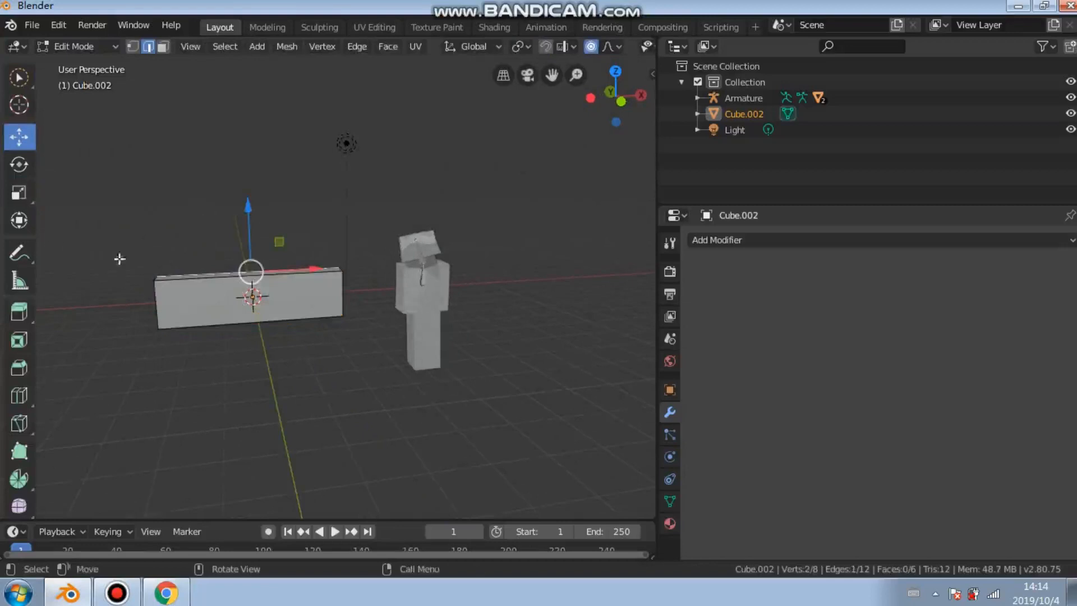
key(a)
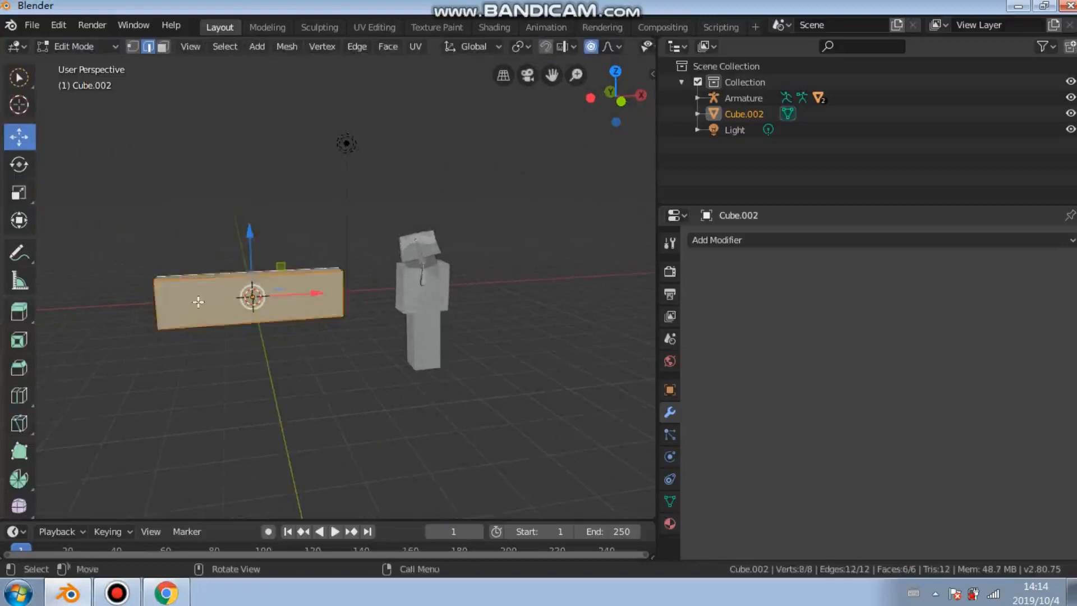
middle_drag(200, 301, 243, 300)
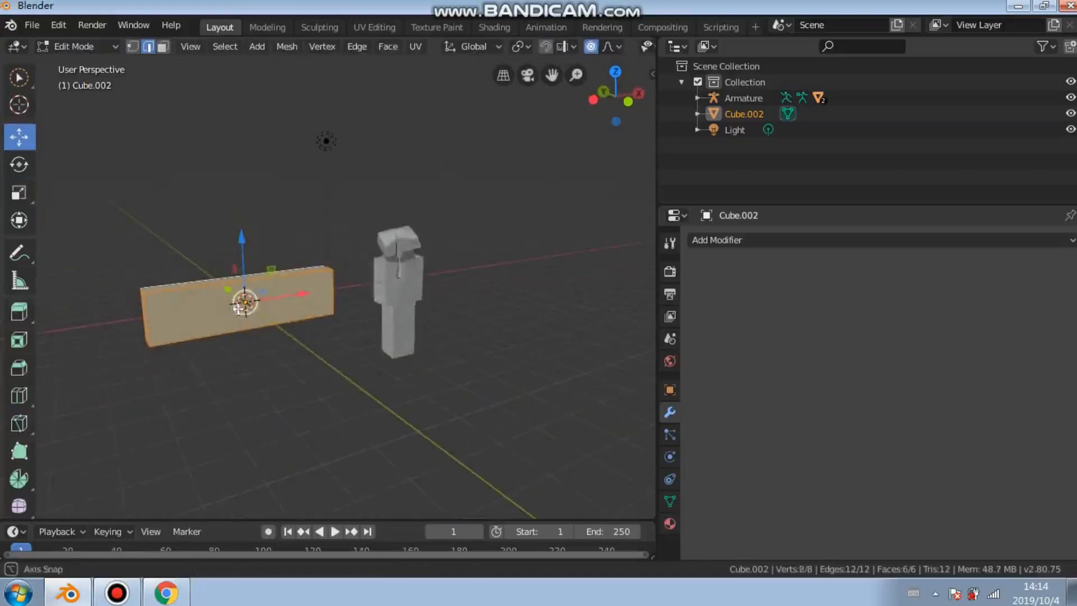
Loop-cut the stretched cube with 9 evenly spaced vertical cuts along its length
click(21, 396)
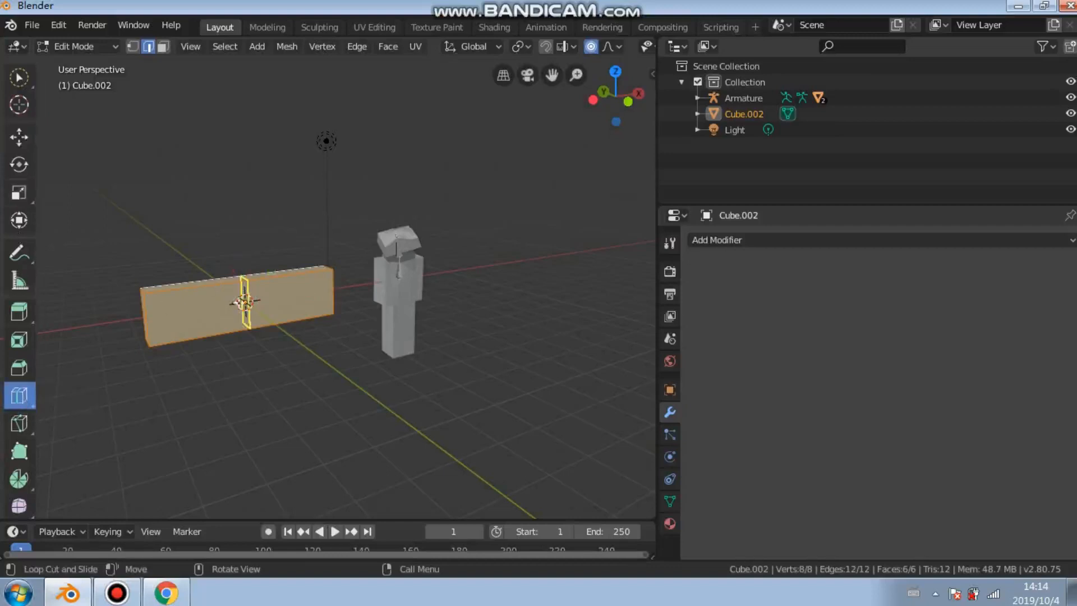
click(245, 303)
click(256, 379)
click(255, 378)
click(256, 379)
click(256, 379)
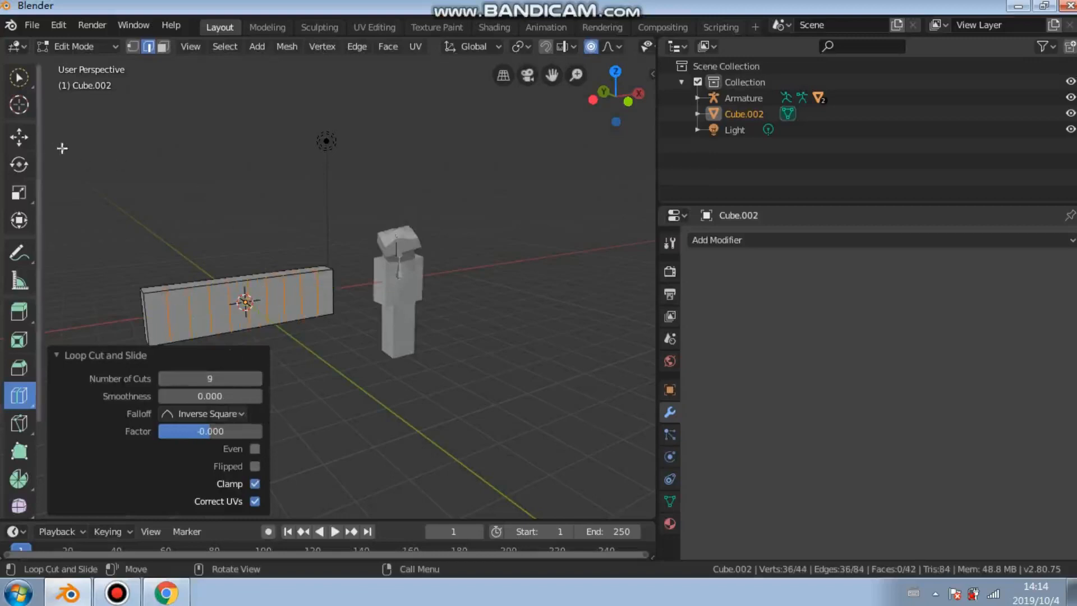
Return to Object Mode and add a single-bone armature with a 1 m radius at the origin
click(90, 46)
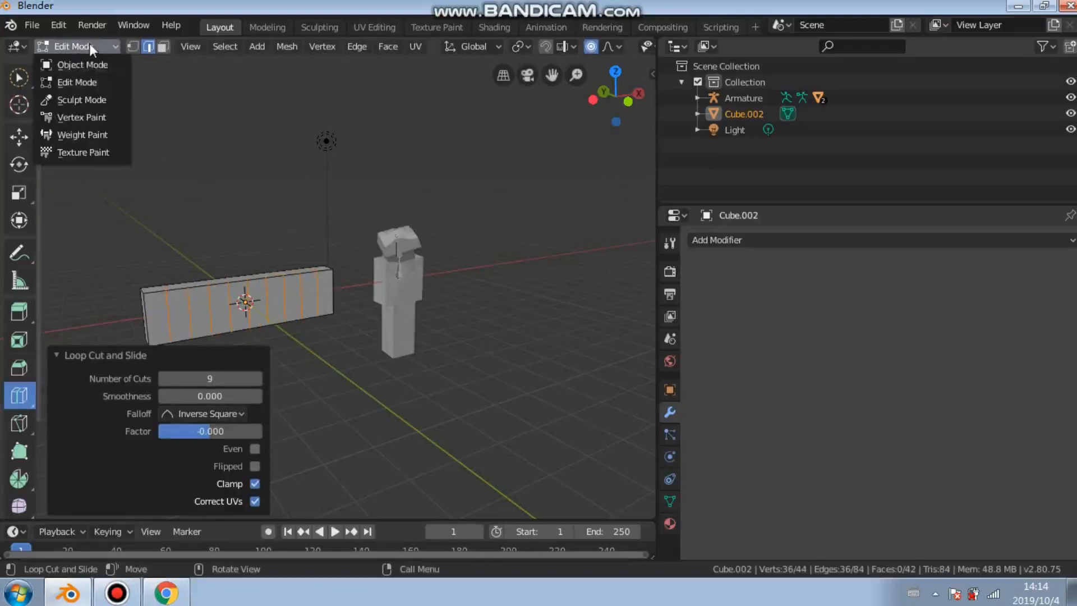
click(83, 64)
middle_drag(212, 204, 208, 206)
scroll(250, 242, up, 2)
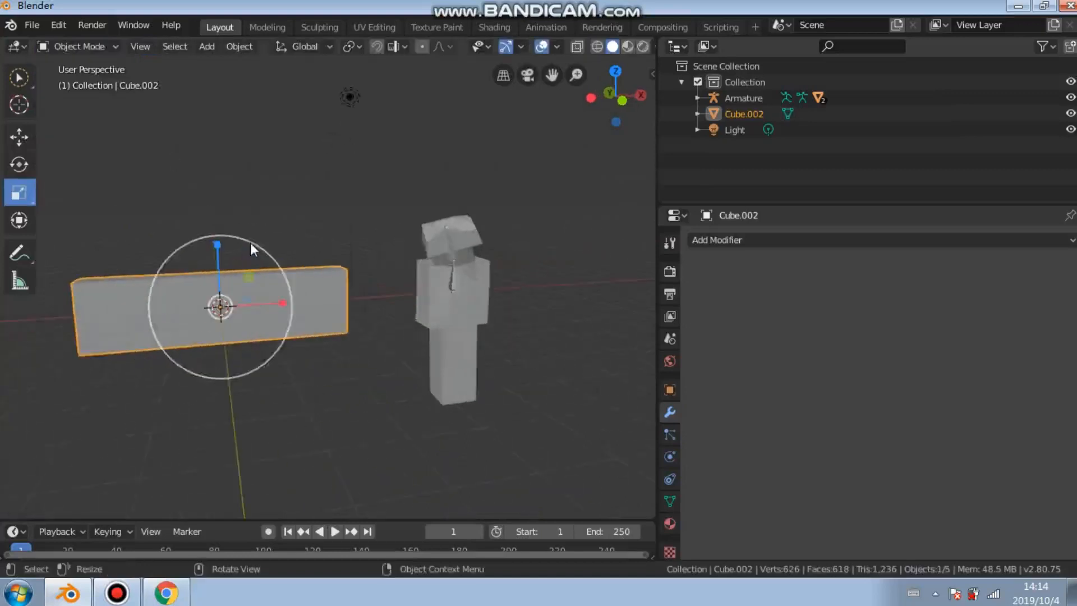
shift+middle_drag(308, 307, 400, 277)
click(207, 47)
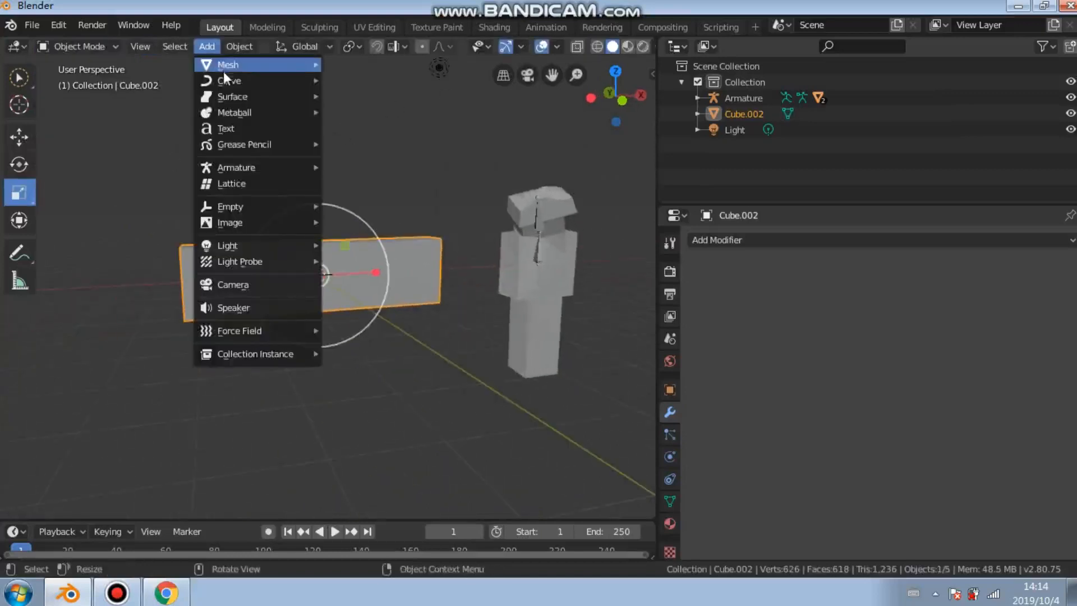
mouse_move(248, 169)
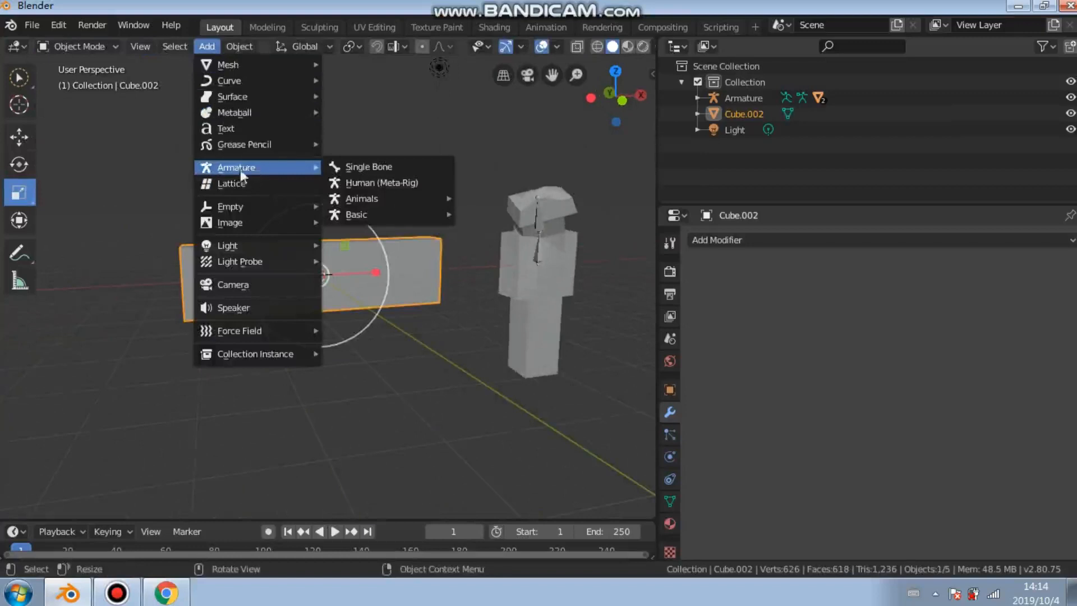
click(364, 167)
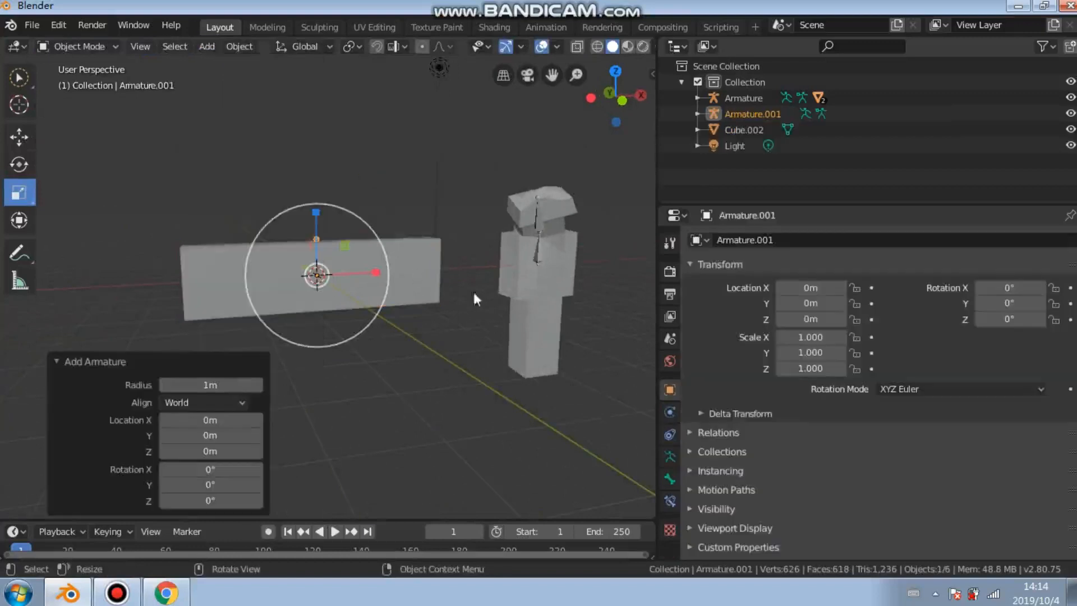
Set the new armature's viewport display to In Front so its bone shows through the cube
click(670, 456)
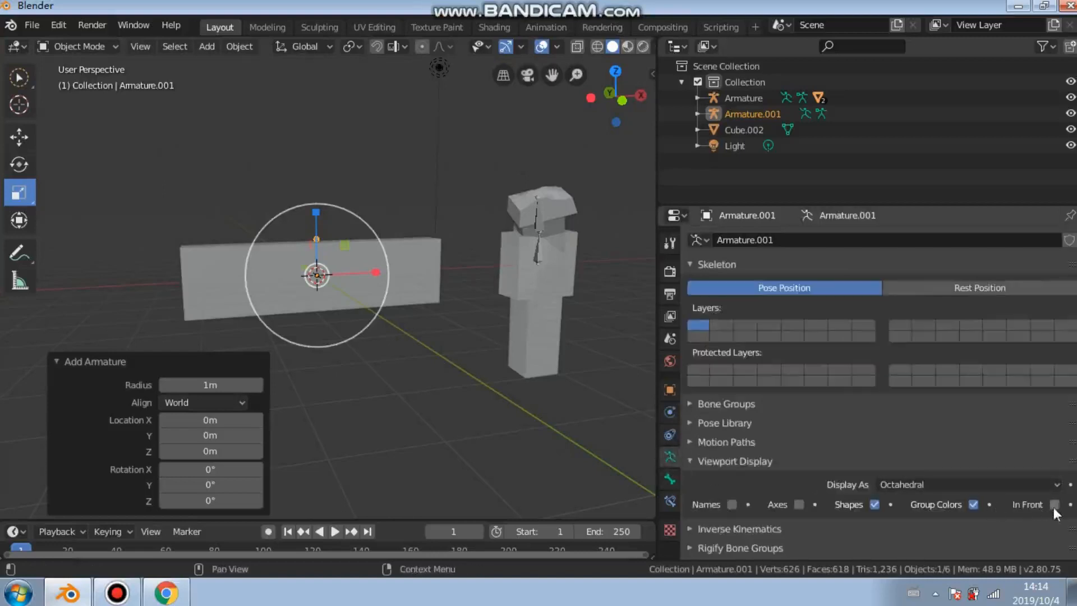
scroll(416, 368, up, 5)
scroll(346, 272, down, 2)
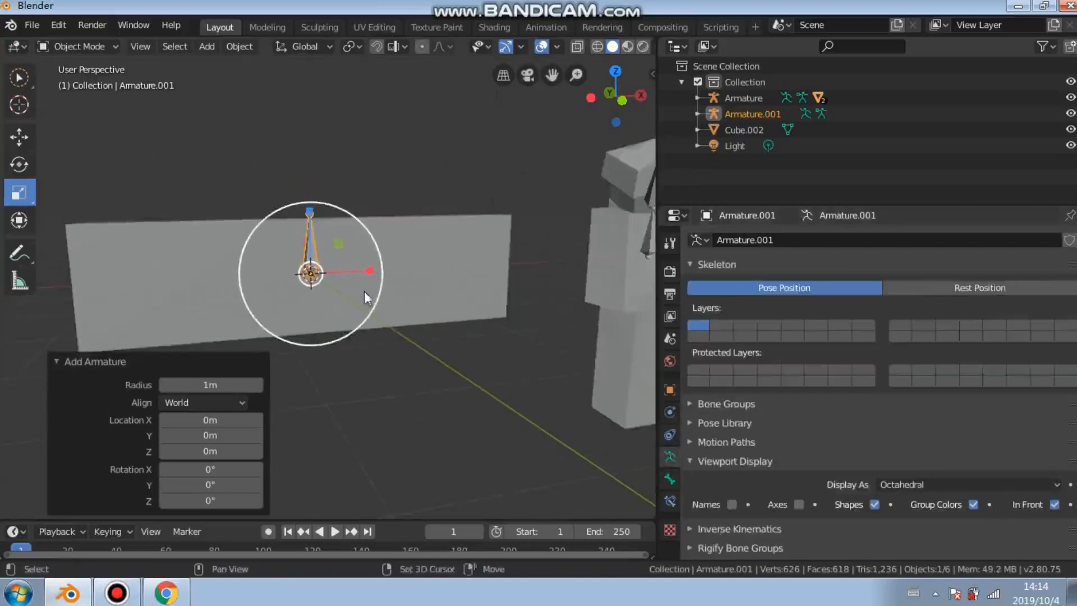
In back view, lower the new armature slightly, move it -3.05 m along global X, and nudge it into place near the cube's end
click(590, 98)
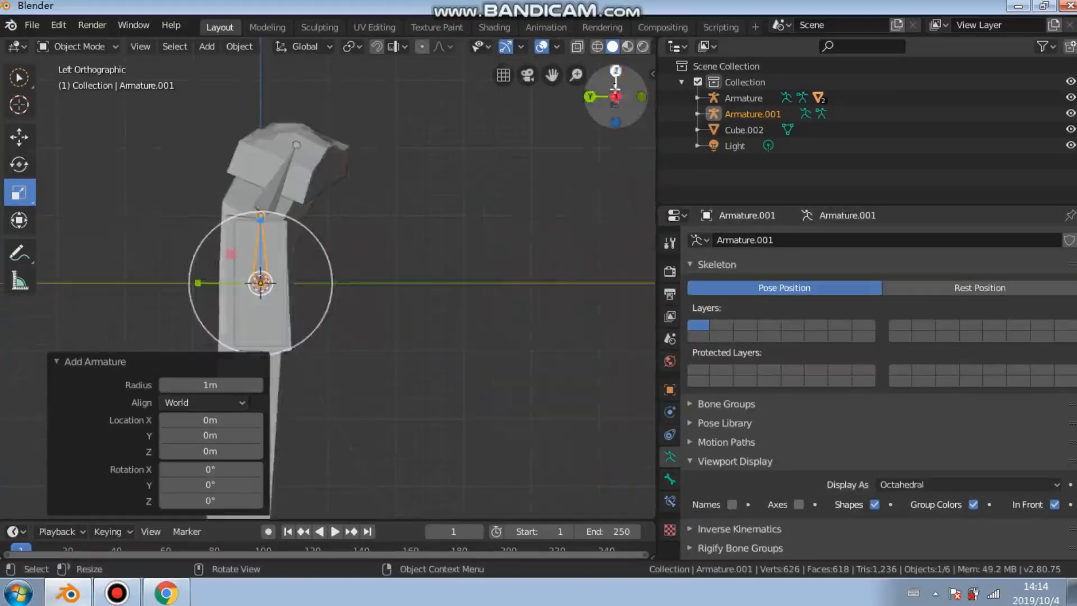
click(590, 97)
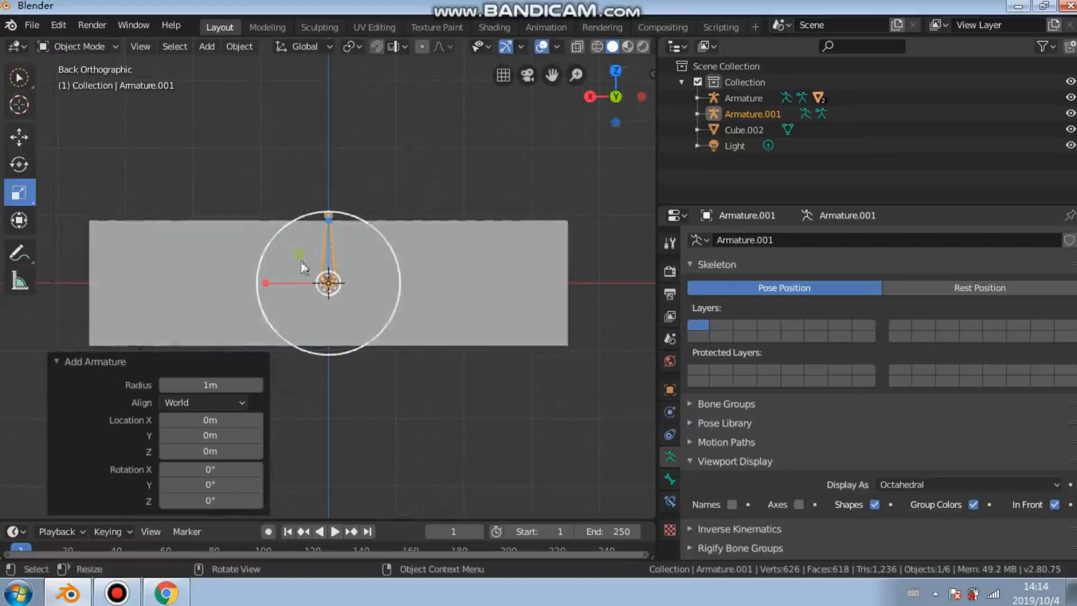
click(28, 138)
drag(323, 225, 323, 257)
drag(271, 314, 466, 316)
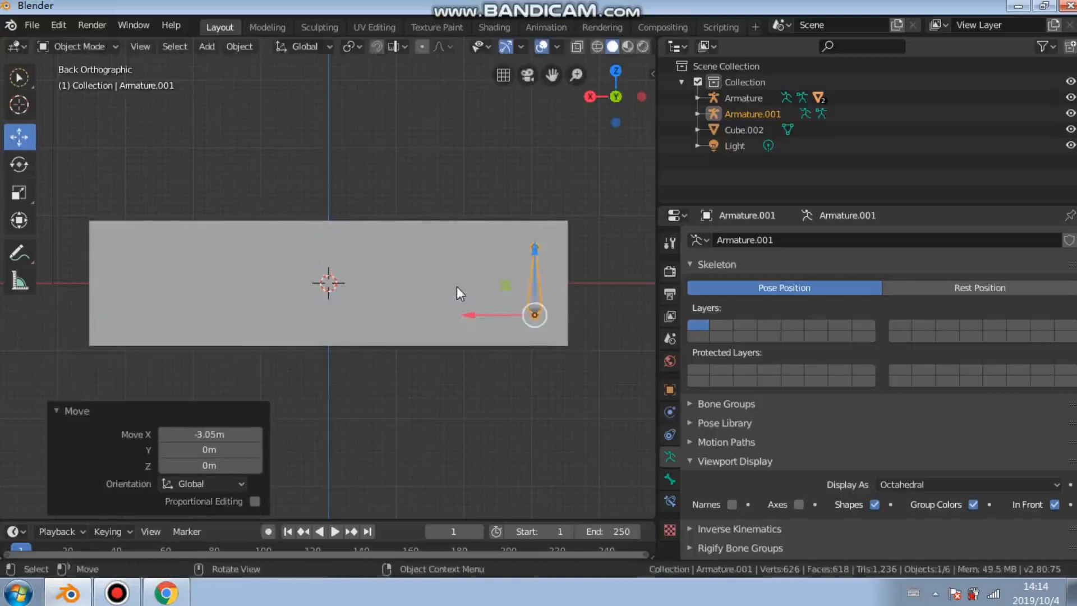
key(g)
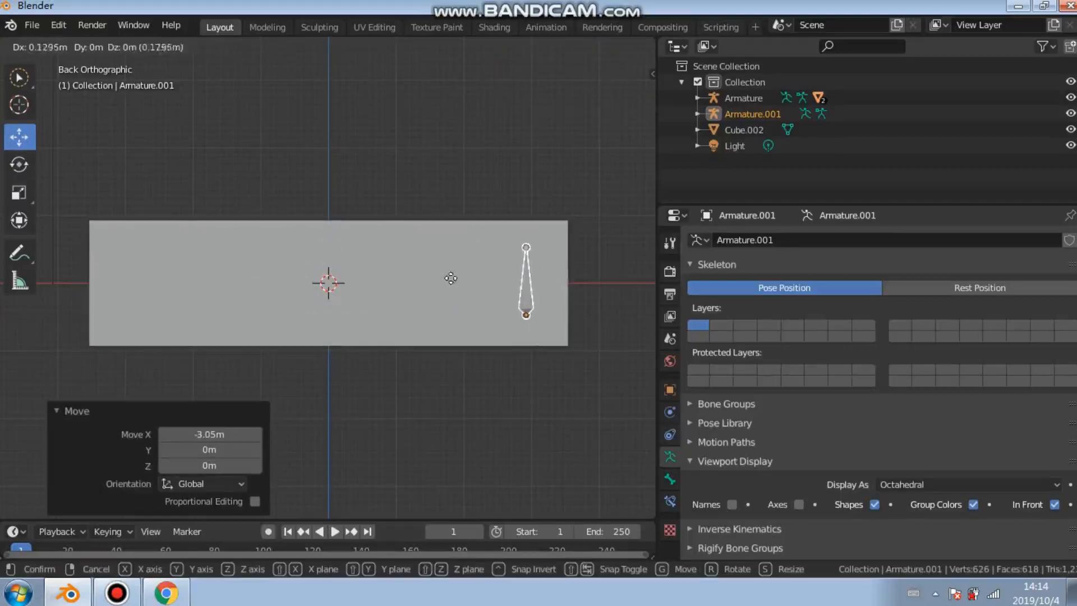
click(451, 275)
Enter Edit Mode on the new armature and move its whole bone about -0.034 m along X and -0.061 m along Z
key(alt+a)
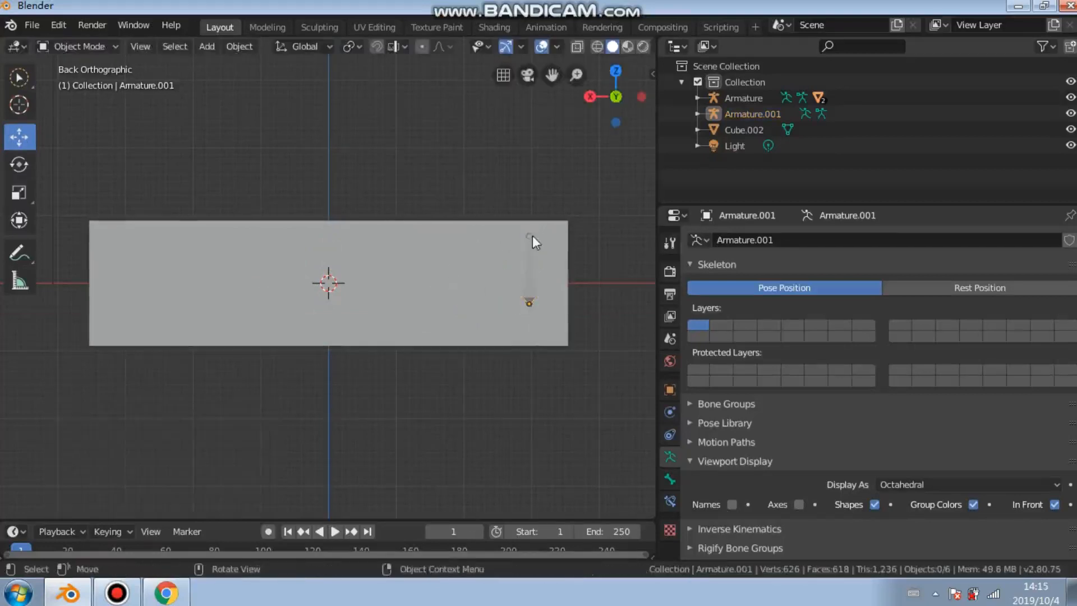
click(530, 236)
click(87, 49)
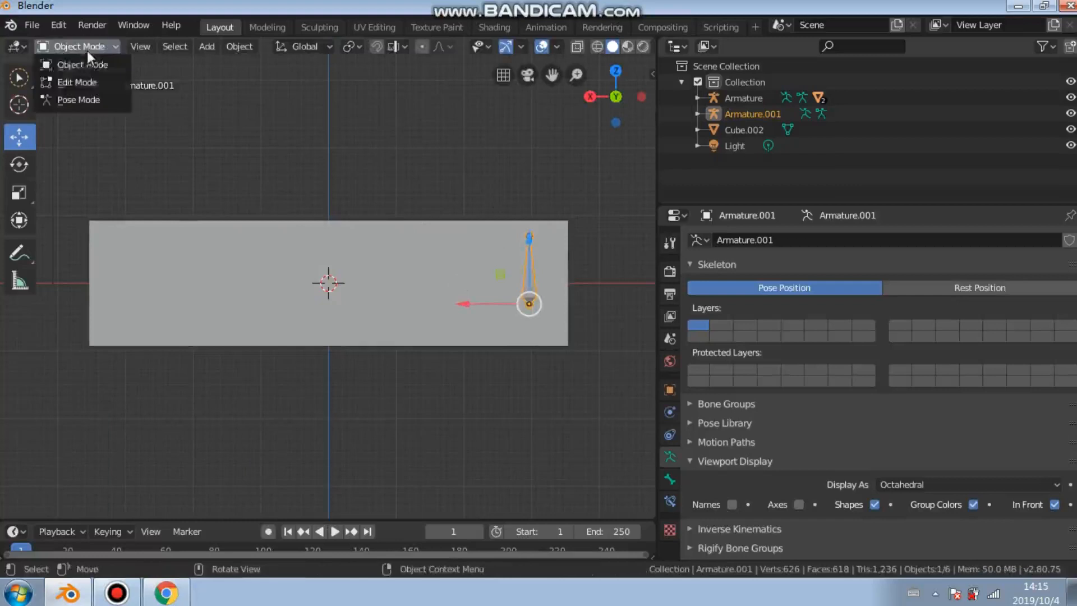
click(87, 80)
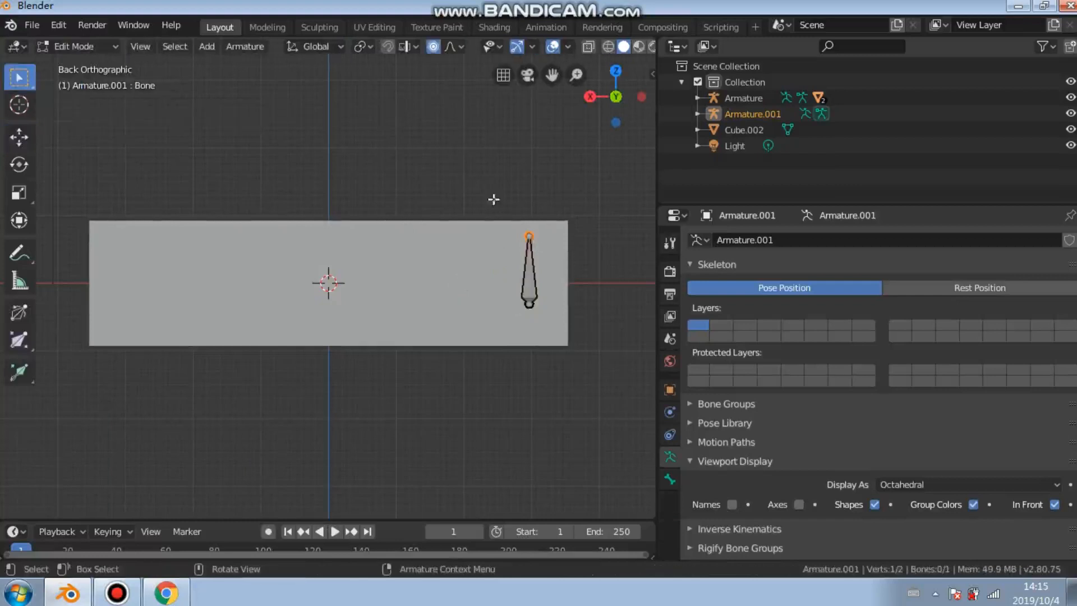
click(535, 242)
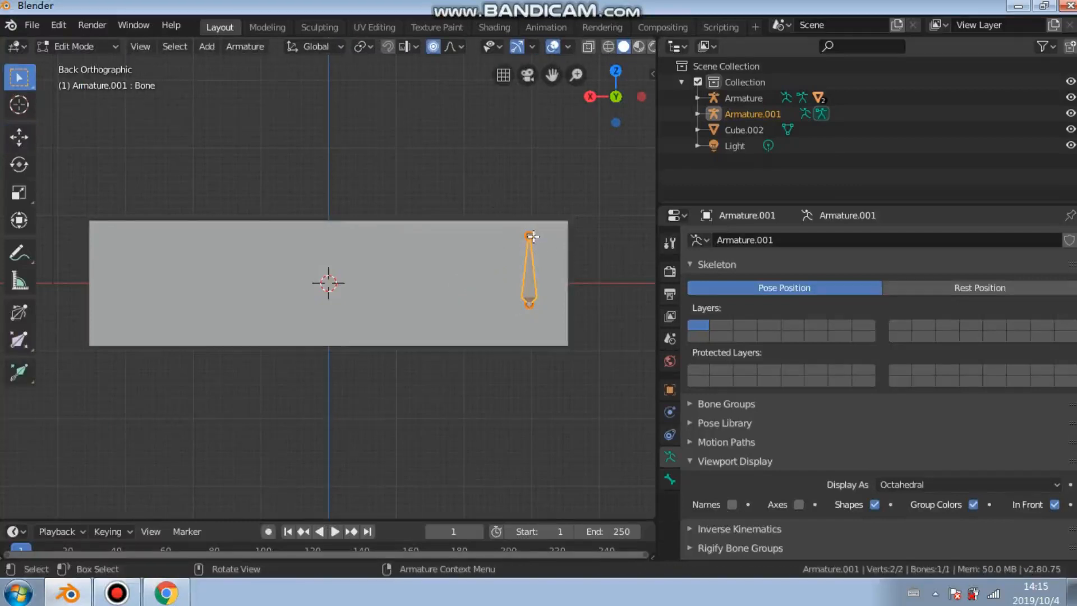
scroll(529, 238, up, 3)
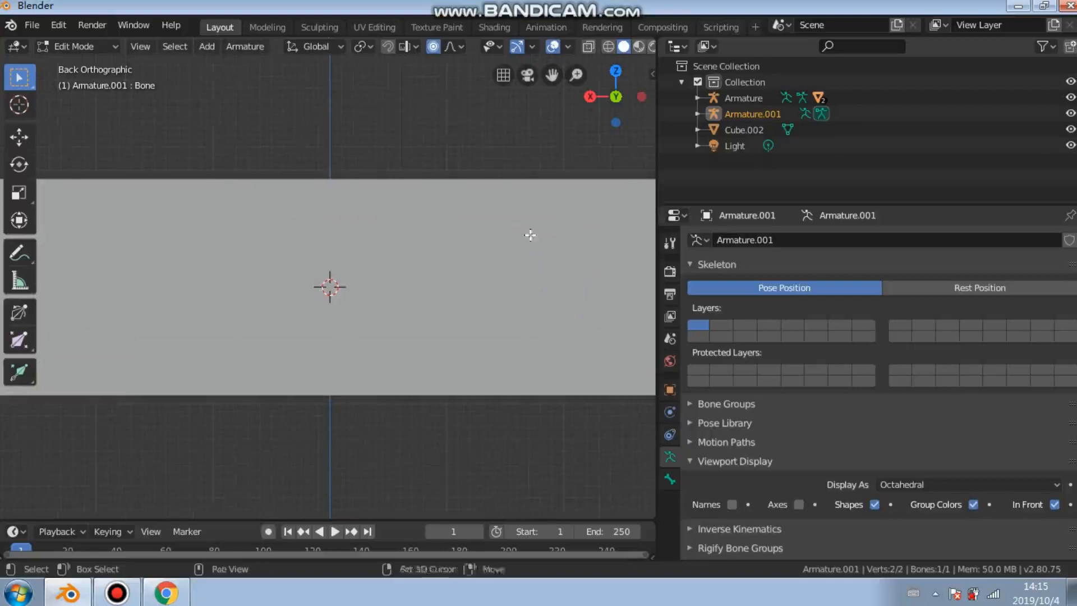
shift+middle_drag(531, 236, 298, 236)
click(577, 226)
click(444, 208)
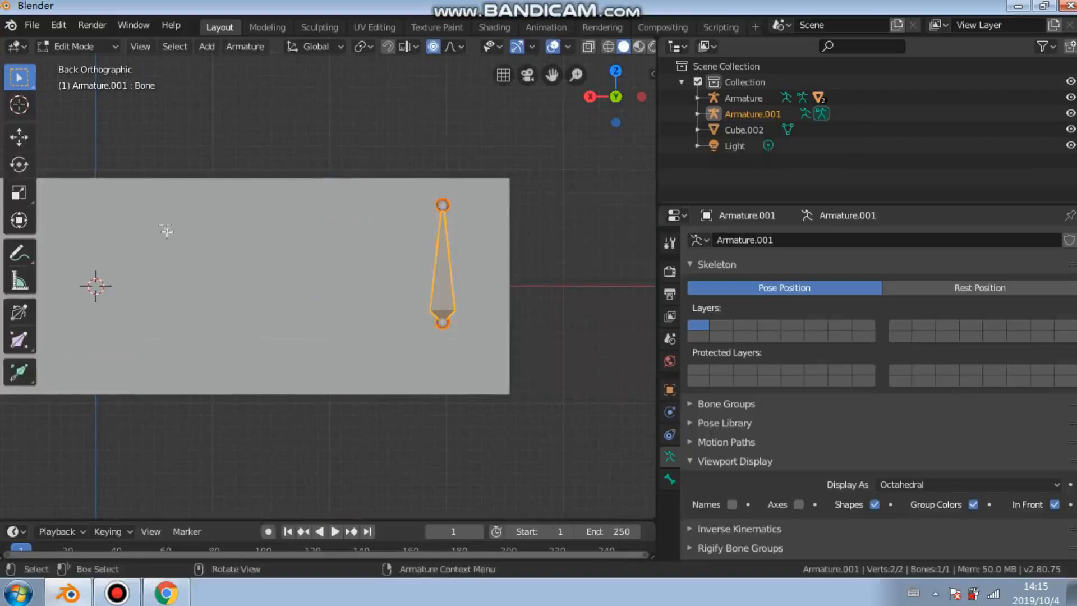
key(g)
click(159, 316)
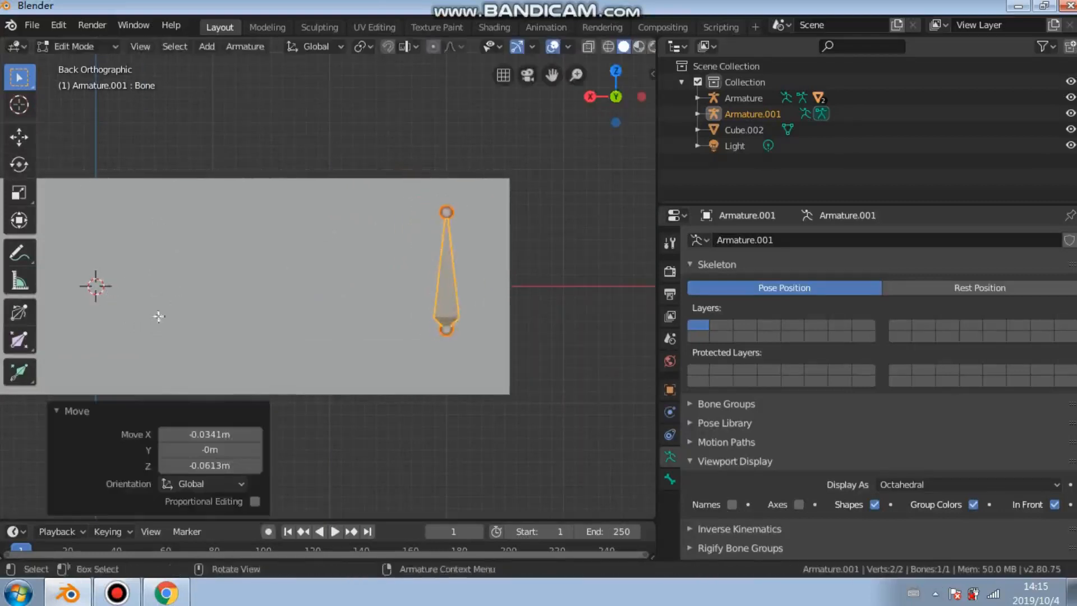
click(95, 47)
click(84, 65)
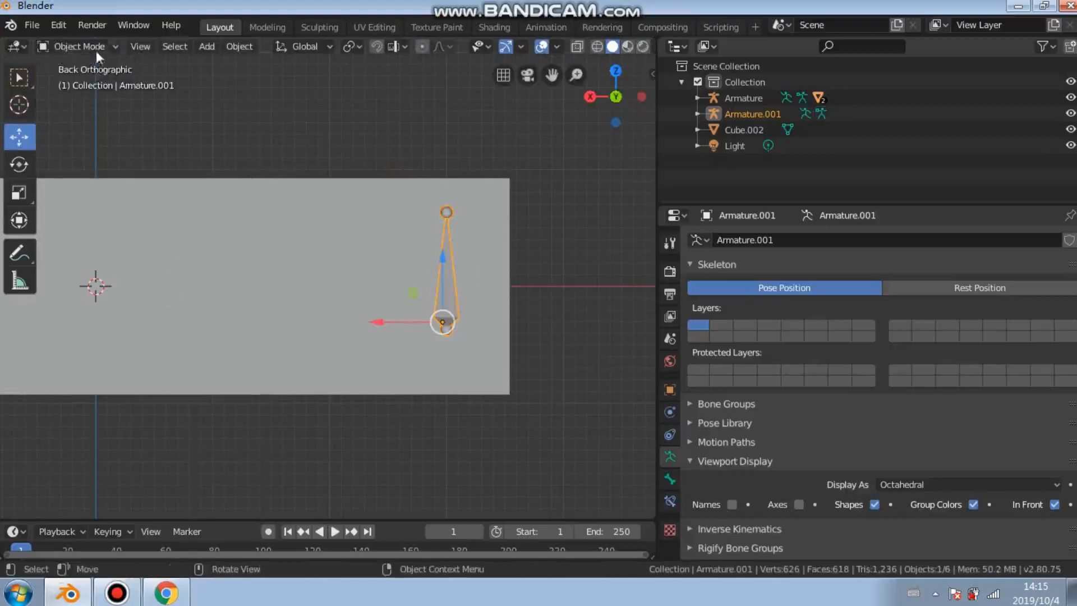
click(95, 51)
click(91, 82)
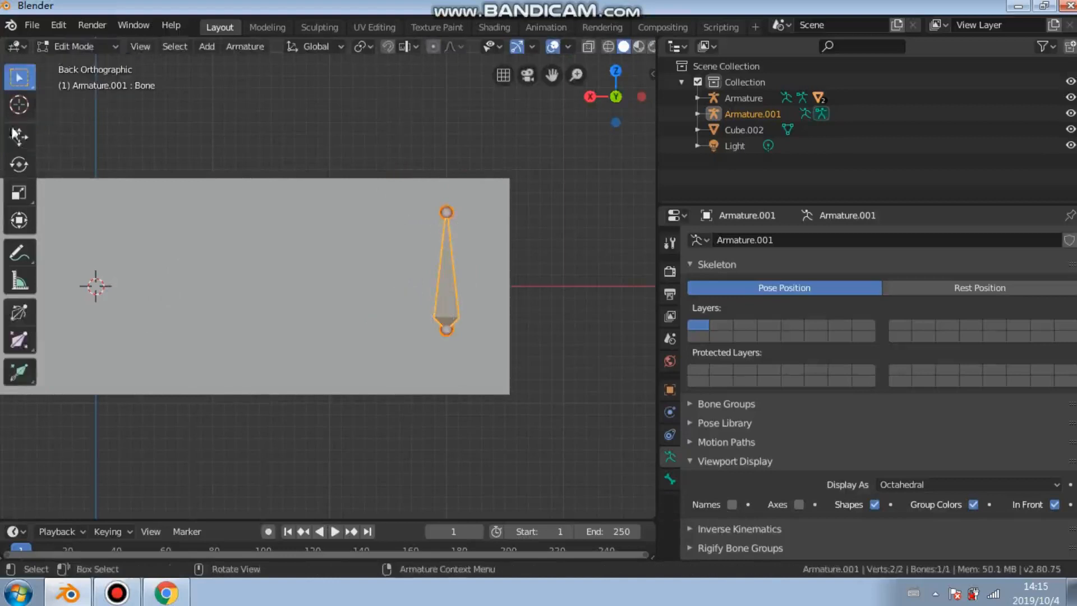
Rotate the bone 91° about the global Y axis so it lies horizontally along the cube
click(19, 164)
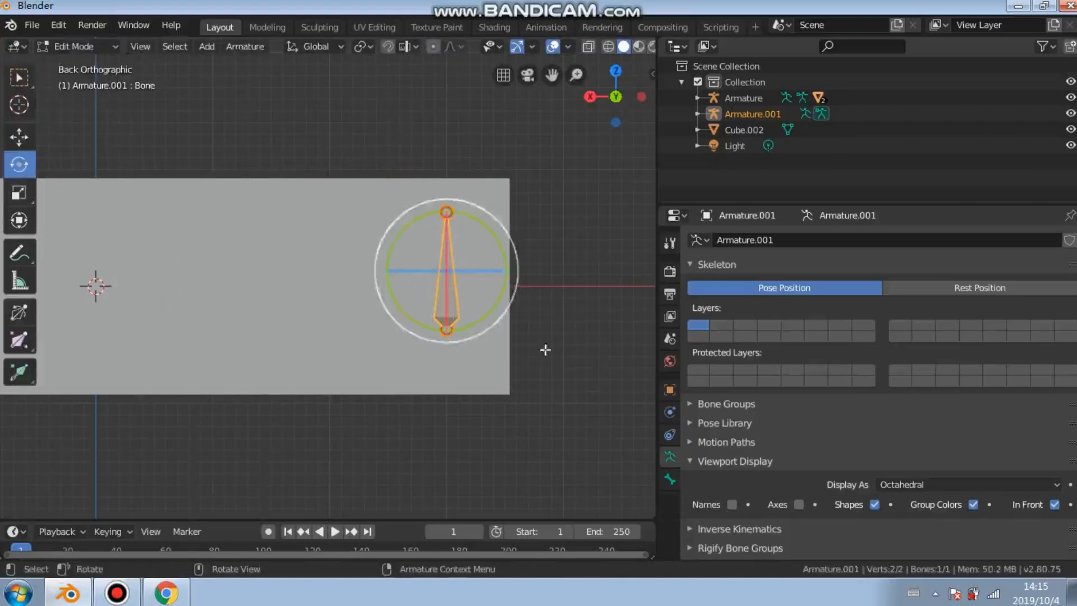
drag(404, 243, 387, 366)
key(ctrl+z)
drag(414, 224, 338, 362)
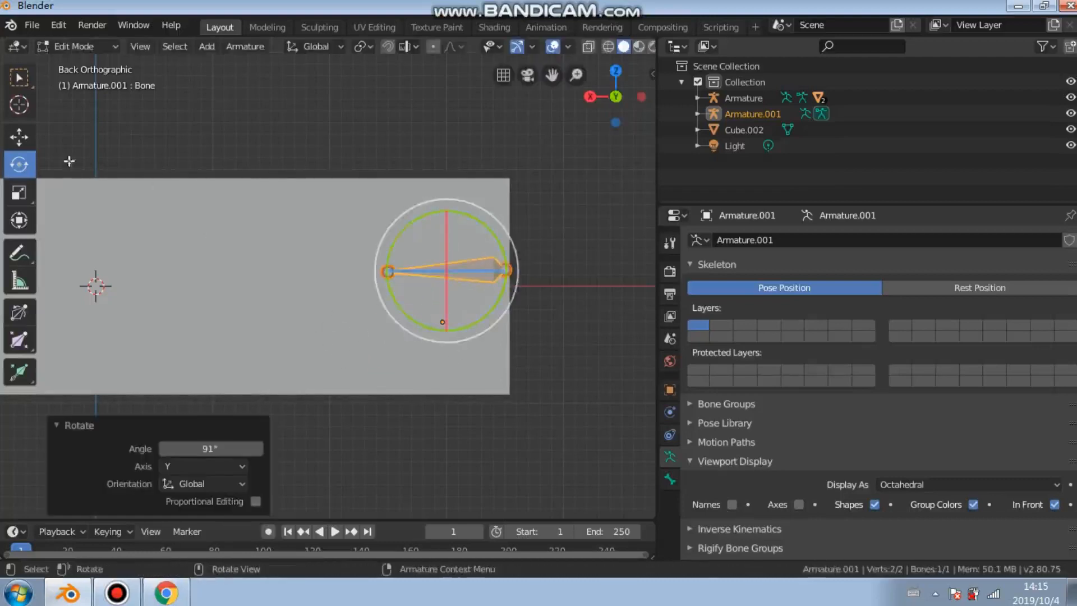
Move the horizontal bone about 0.627 m along the global X axis and deselect it
click(18, 137)
drag(393, 273, 325, 278)
scroll(336, 275, down, 4)
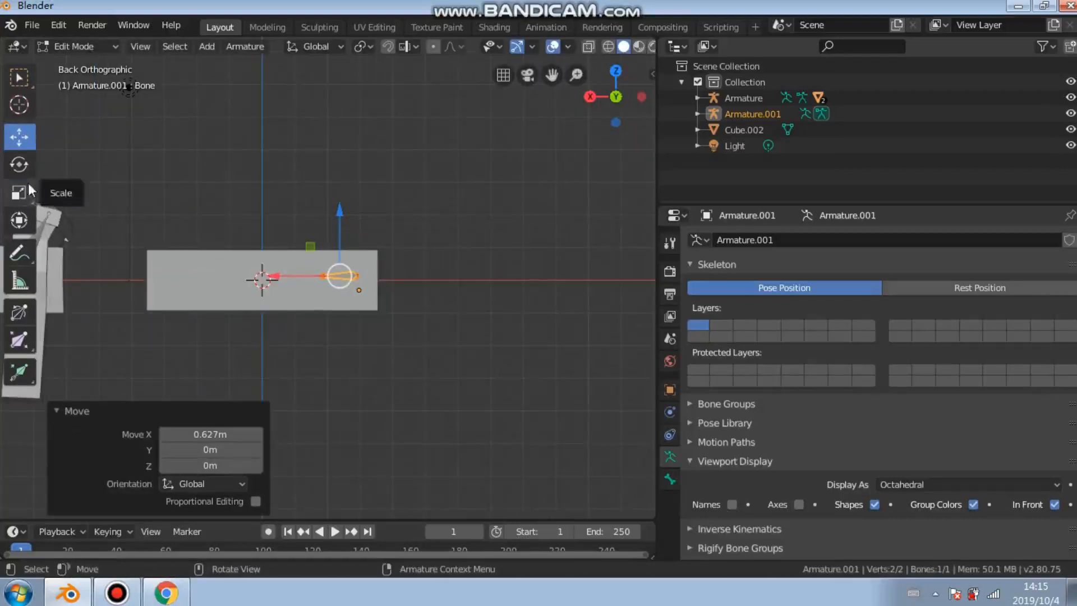
click(387, 289)
right_click(325, 274)
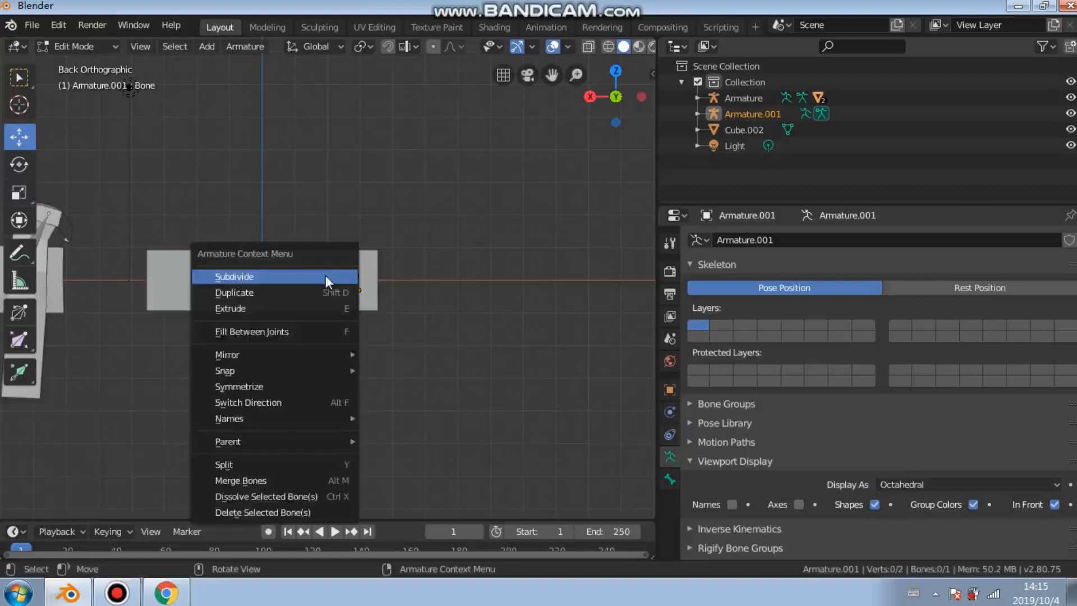
click(284, 174)
Switch to circle selection and select only the tip joint at the bone's narrow end
scroll(312, 285, up, 3)
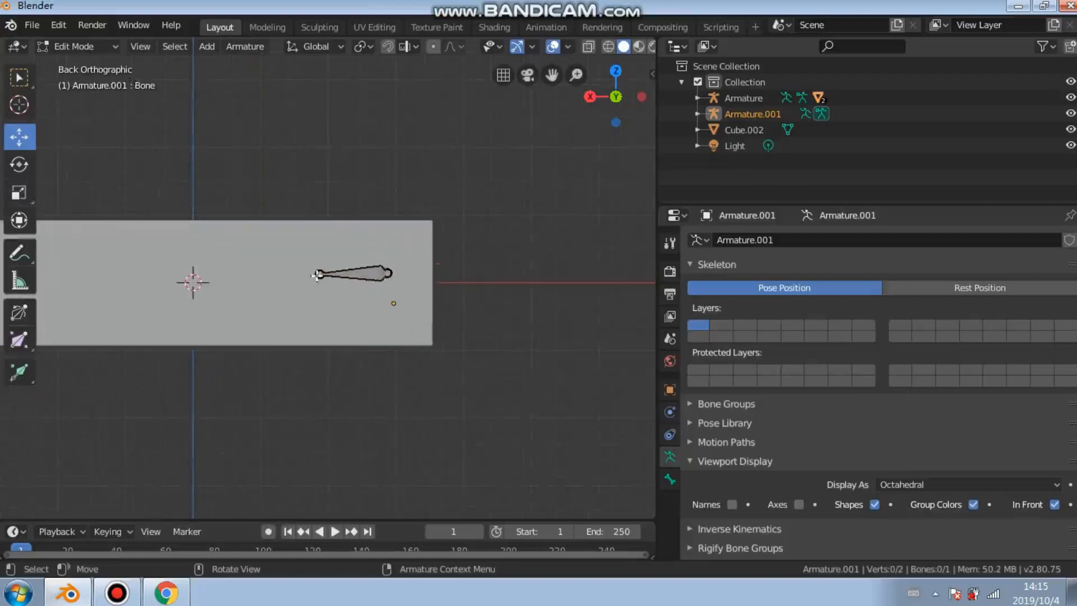
click(317, 274)
drag(317, 274, 317, 274)
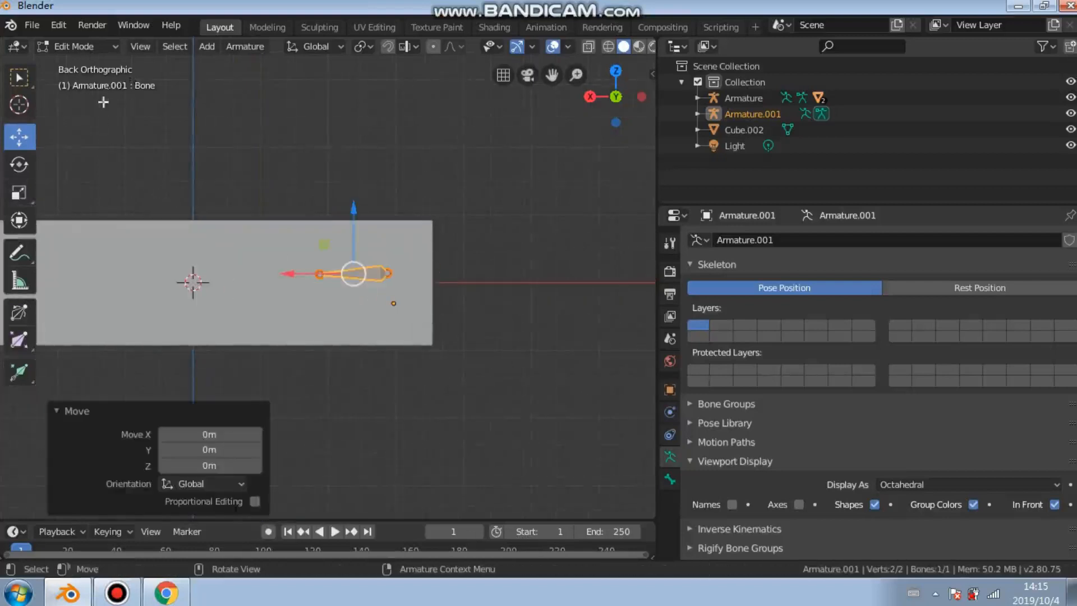
click(23, 79)
click(319, 274)
click(130, 193)
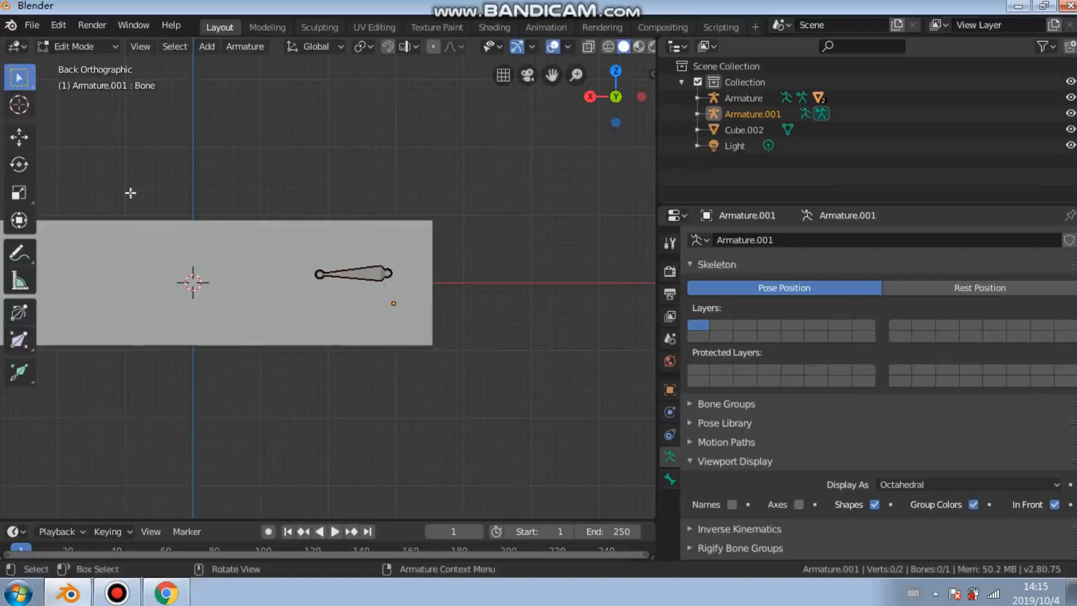
drag(32, 86, 84, 145)
click(317, 279)
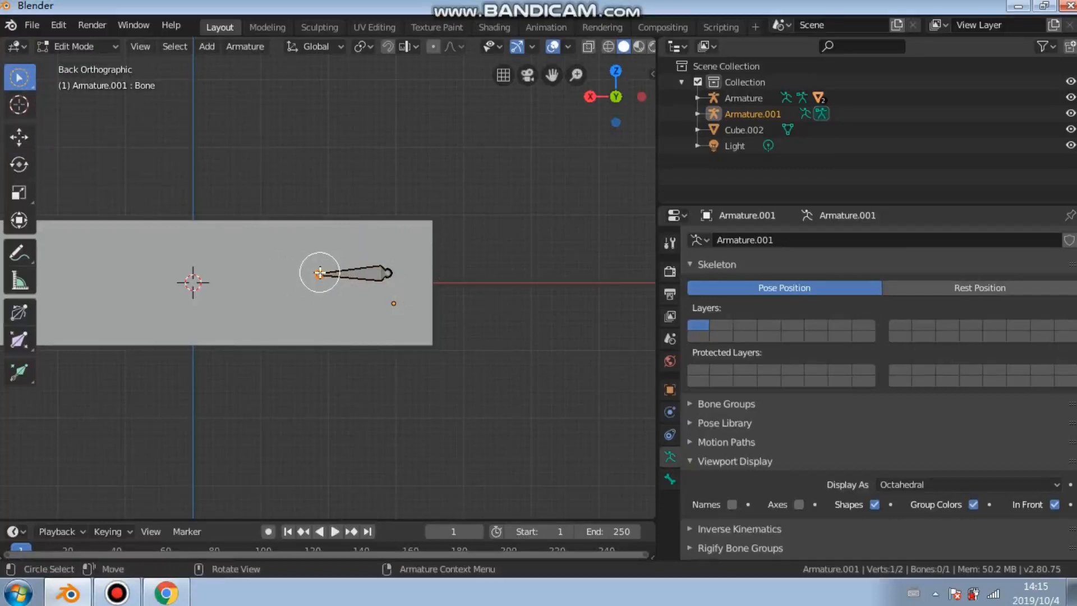
Move the bone's tip joint about 3.24 m along X, then back about 2.6 m to shorten the bone
key(g)
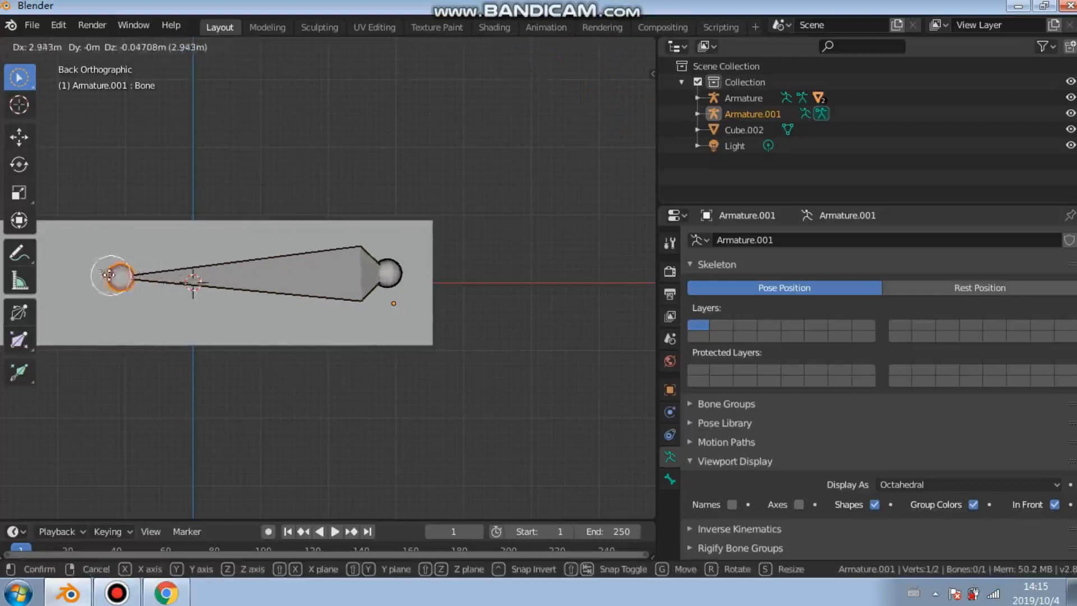
click(110, 275)
scroll(107, 277, down, 2)
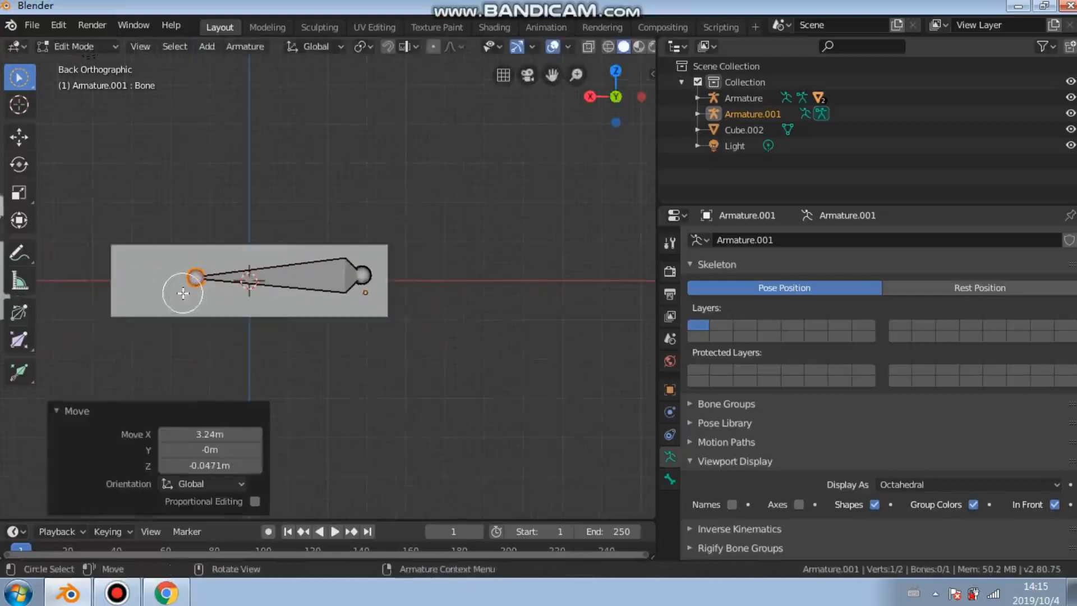
key(g)
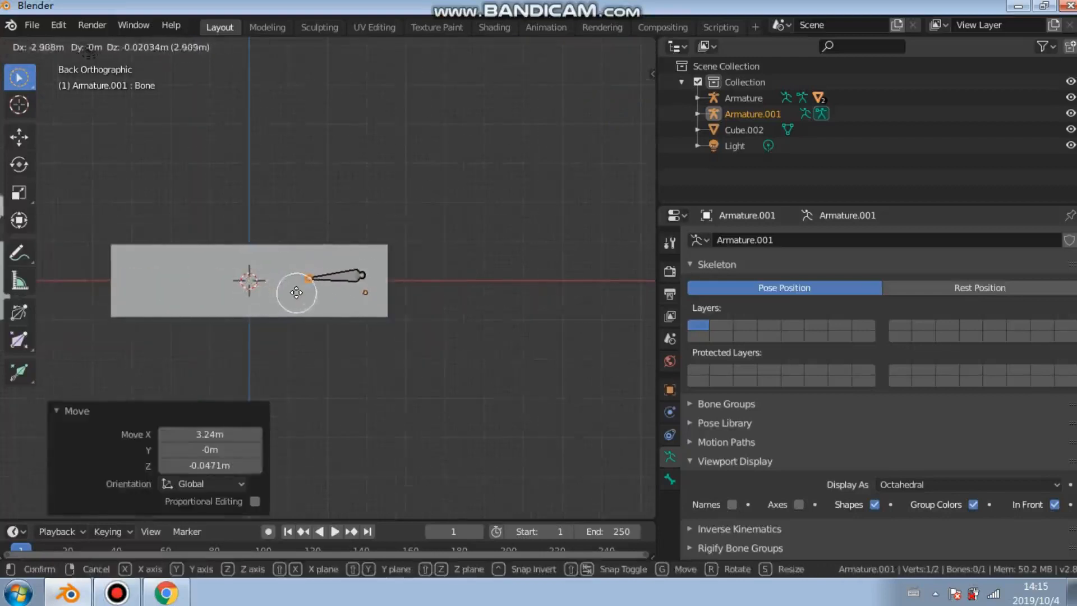
click(284, 291)
Extrude three more bones in a row from the tip, about 1.55 m, 1.69 m and 1.3 m along X
key(e)
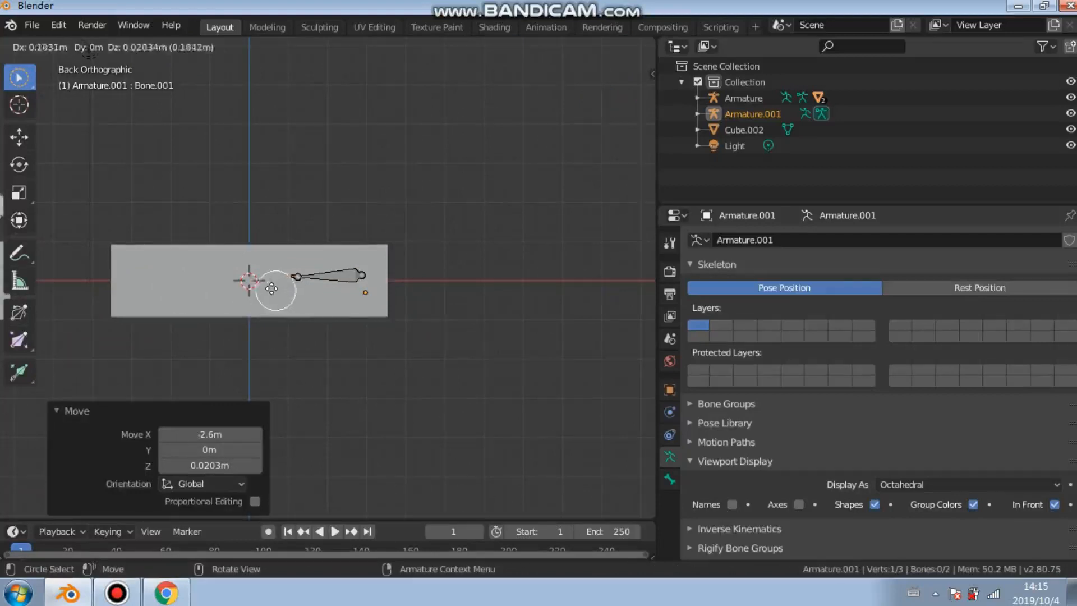
click(225, 292)
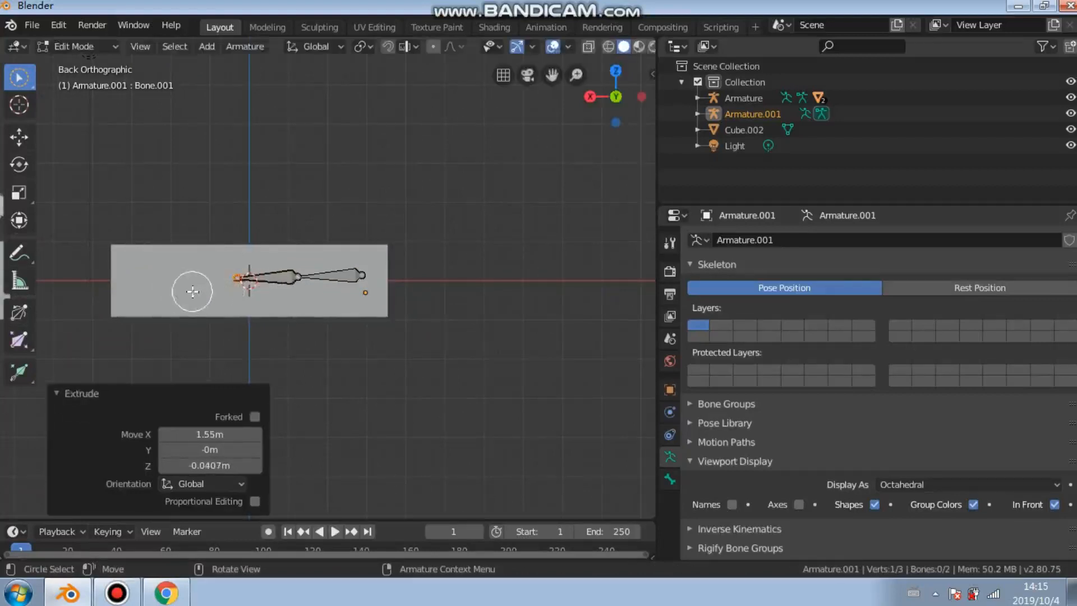
key(e)
click(123, 290)
key(e)
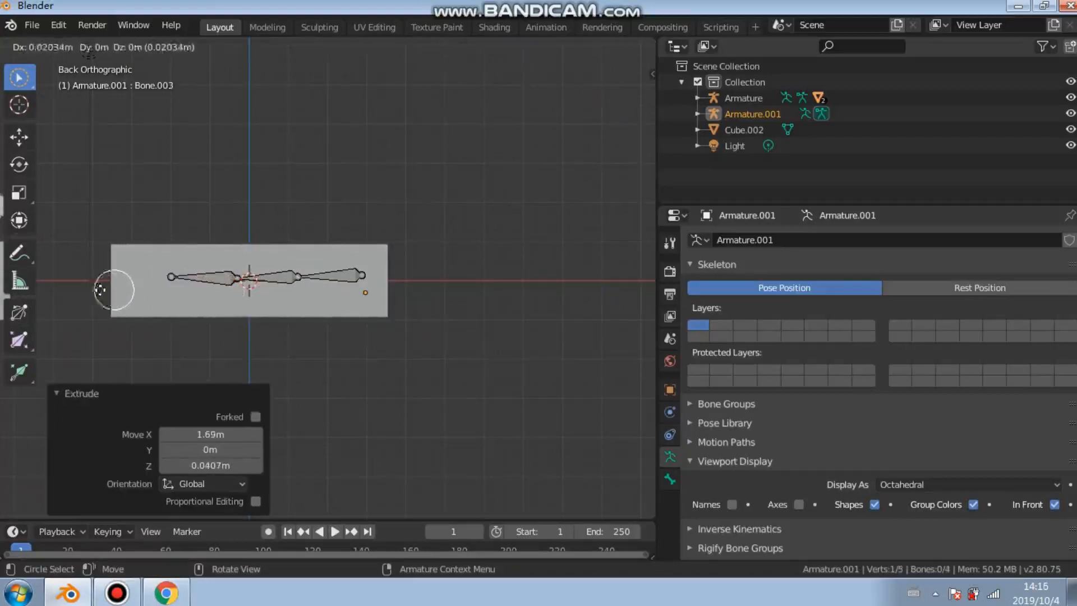
click(112, 290)
Return to Object Mode and parent the long block to its bone chain with automatic weights
mouse_move(230, 314)
middle_down()
mouse_move(248, 342)
mouse_move(305, 356)
mouse_move(293, 329)
middle_up()
middle_drag(355, 288, 277, 270)
click(96, 47)
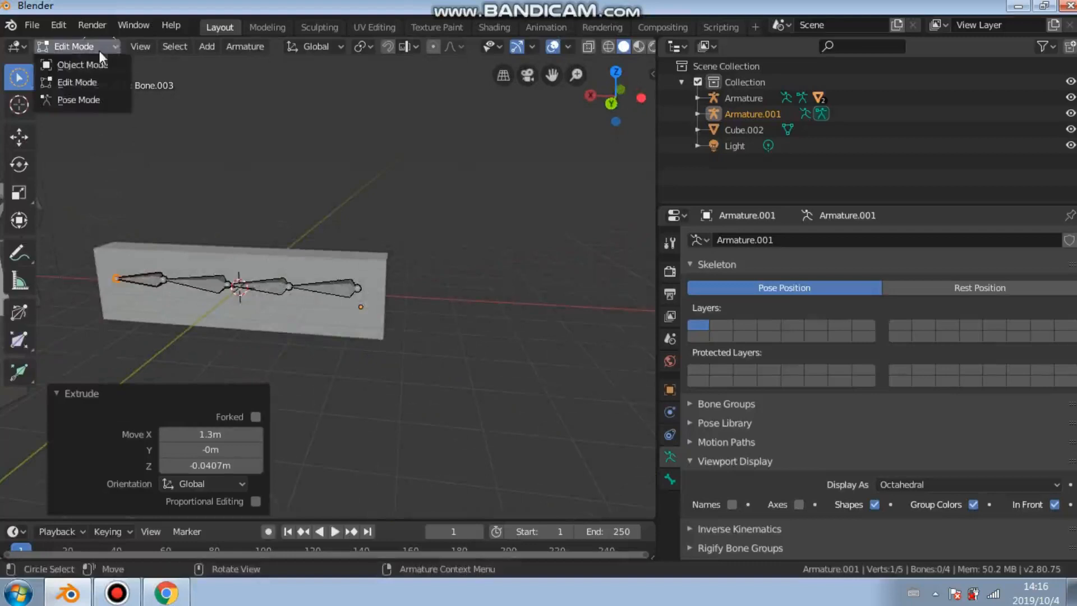
click(104, 68)
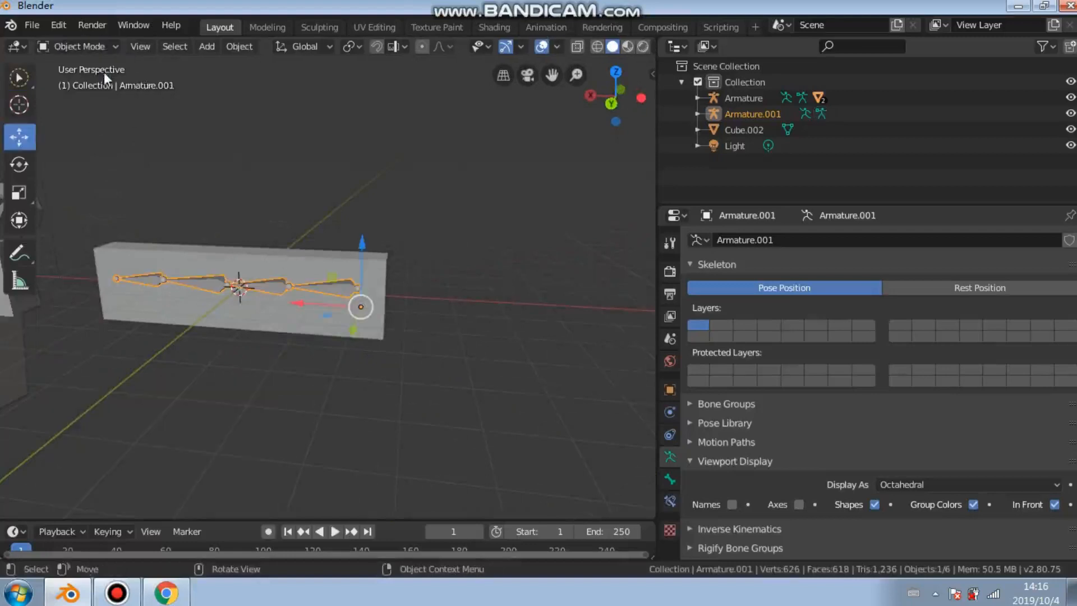
click(312, 276)
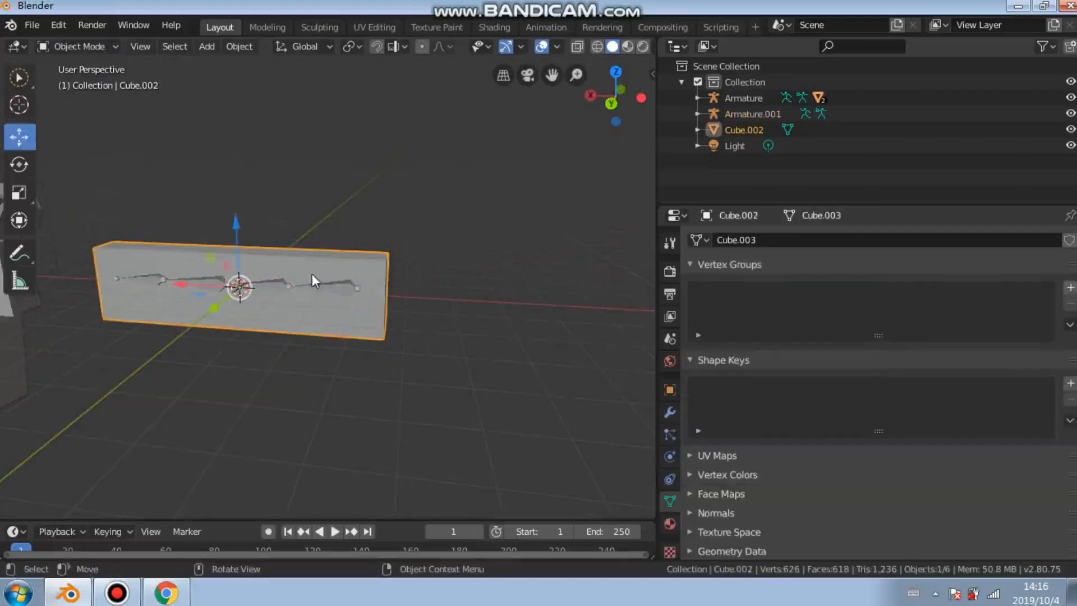
shift+click(351, 291)
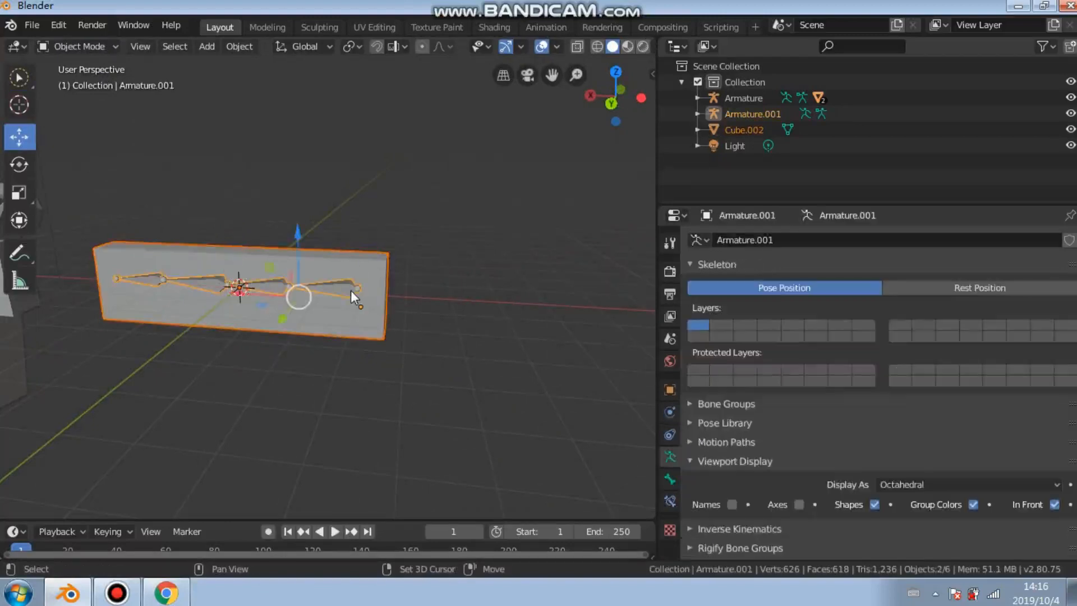
right_click(349, 291)
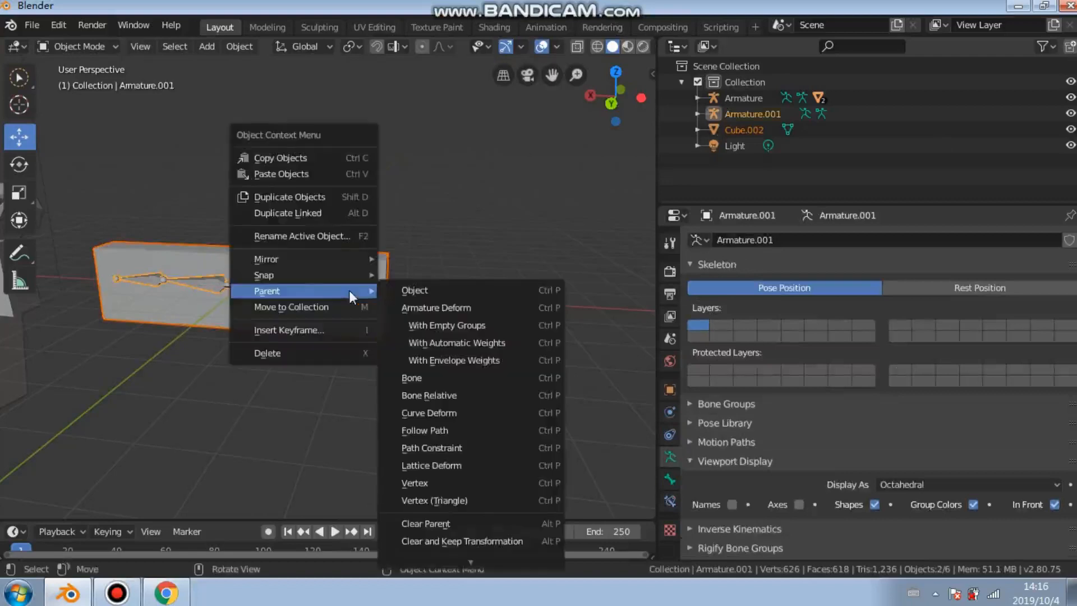
click(438, 343)
Enter Pose Mode and circle-select the third bone of the chain, counting from the root bone
click(96, 49)
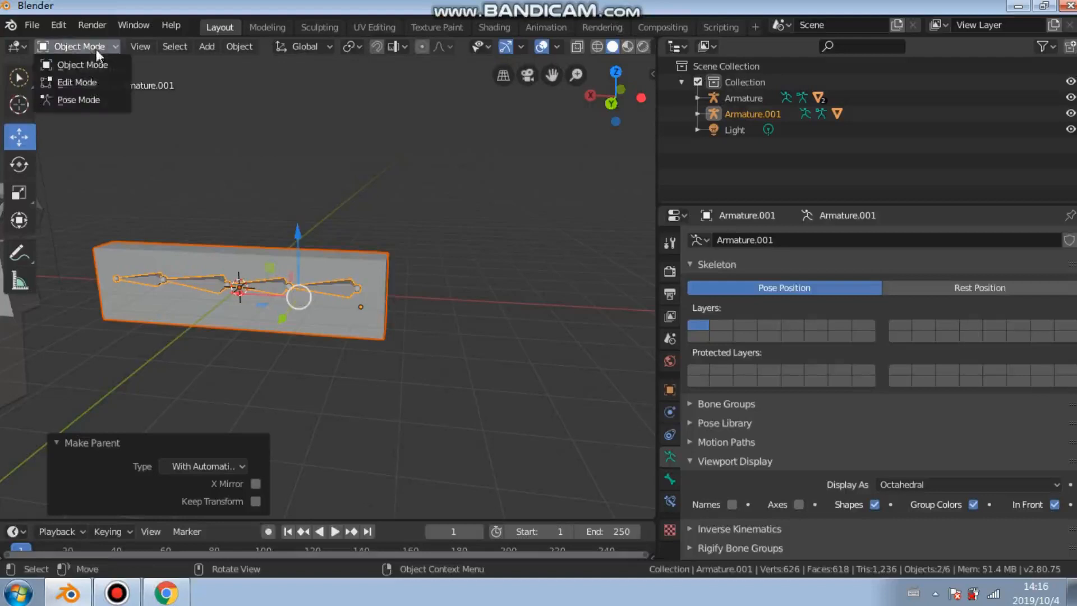
click(73, 99)
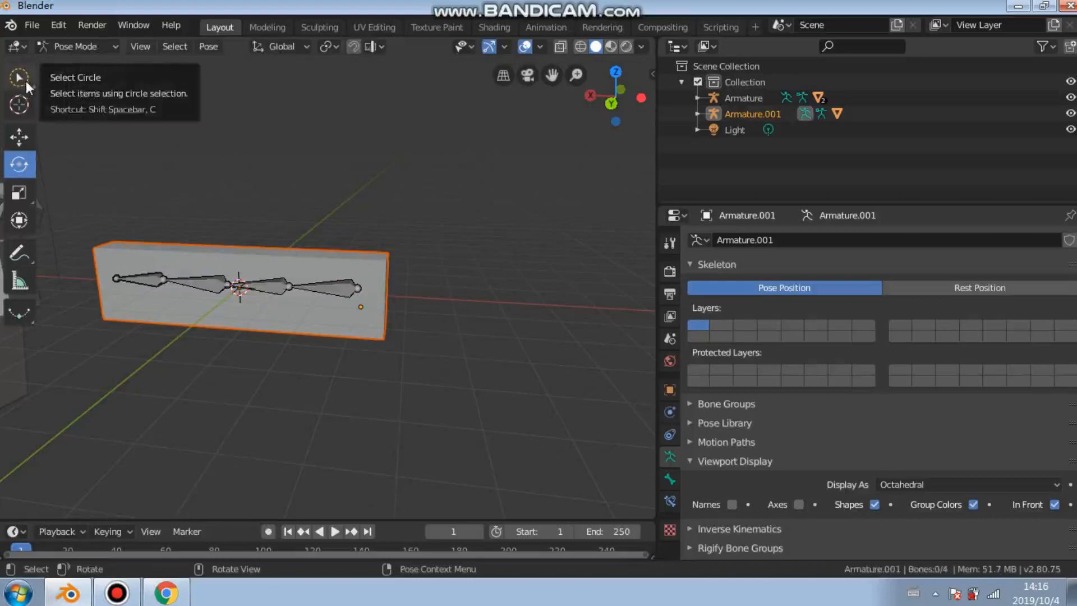
click(6, 69)
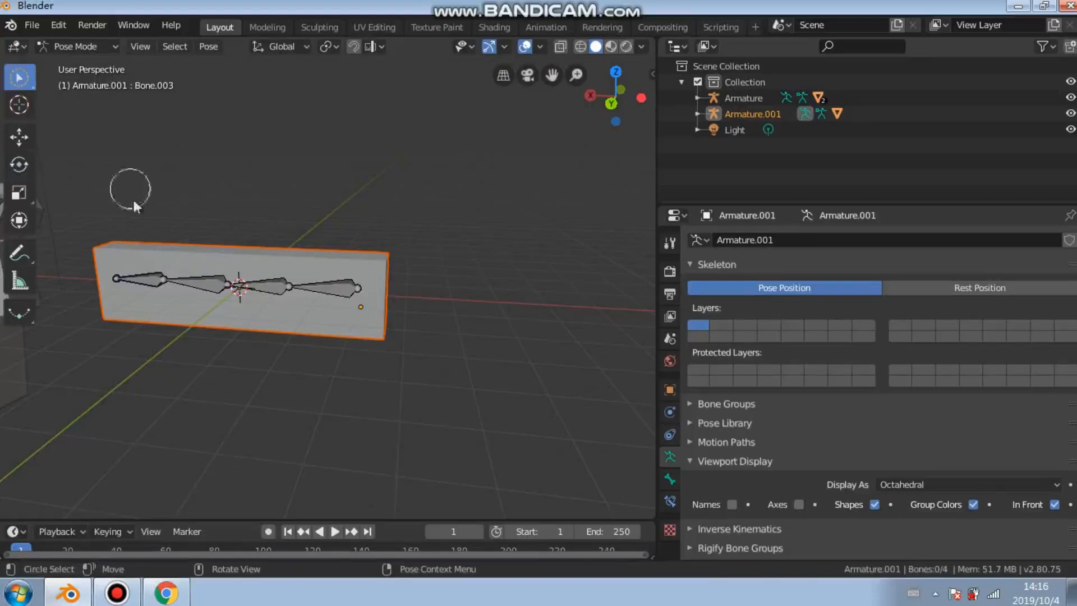
click(209, 280)
click(204, 288)
Bend the block by rotating the selected bone 52° about the view axis and adjusting it with free trackball rotations
click(20, 164)
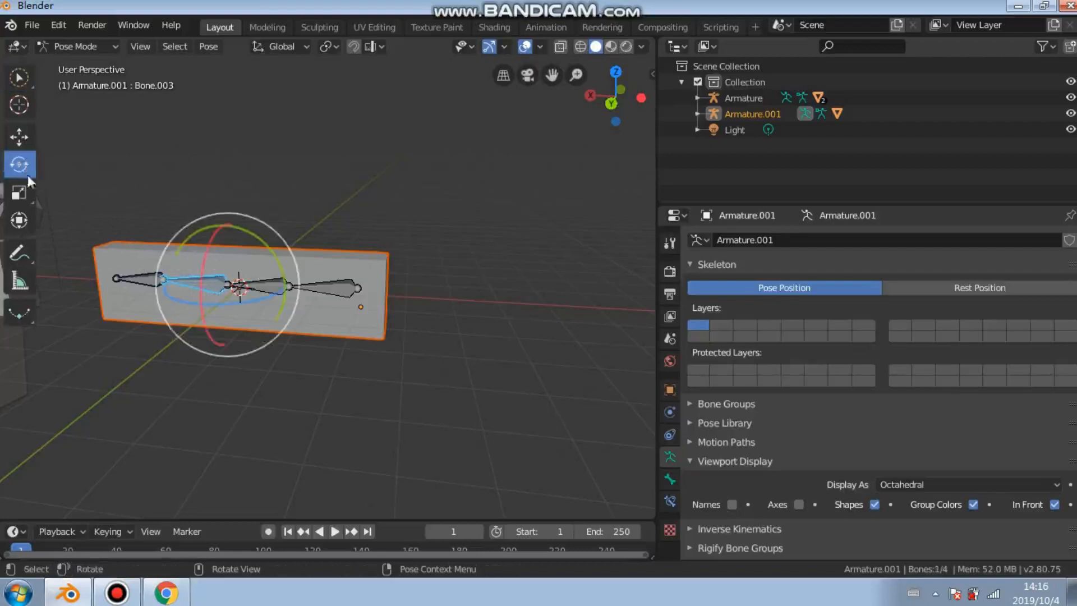
drag(180, 237, 279, 257)
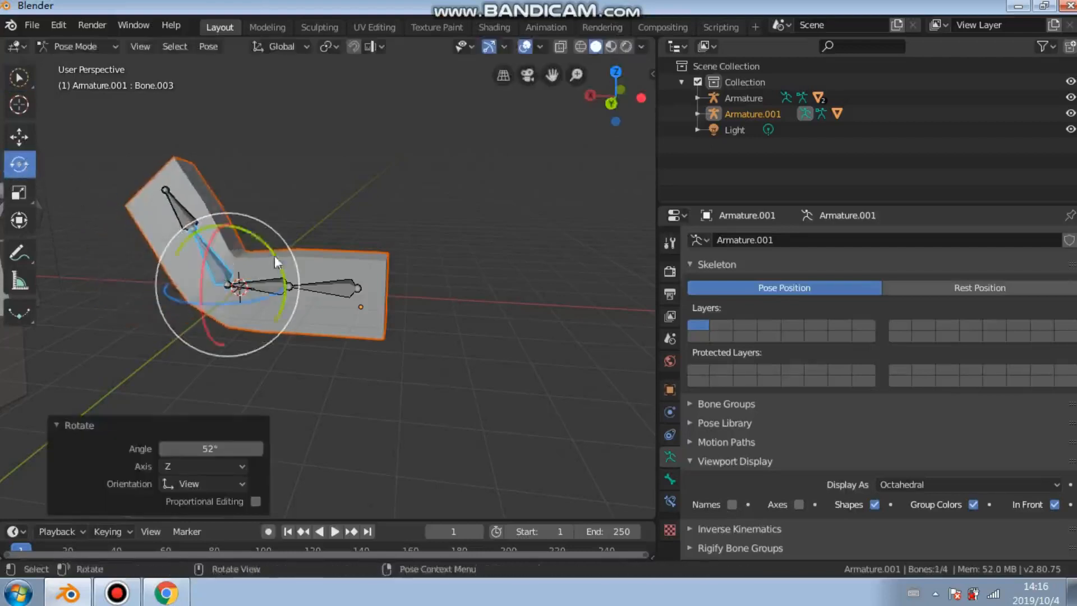
drag(205, 294, 185, 309)
drag(208, 262, 282, 269)
drag(233, 297, 253, 299)
scroll(295, 293, down, 3)
middle_drag(297, 298, 343, 301)
scroll(341, 281, up, 3)
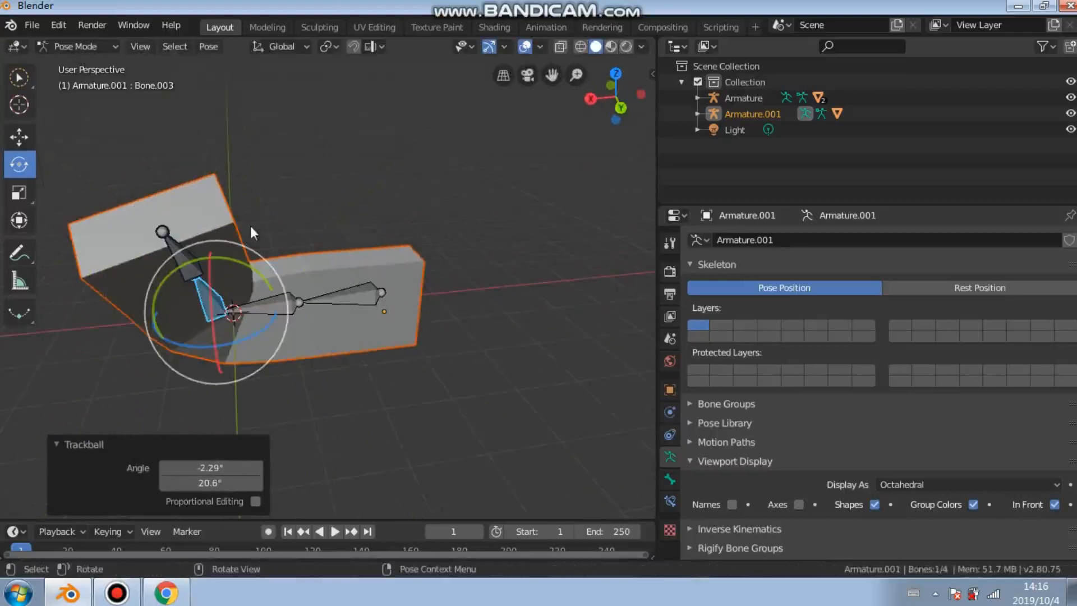
Return to Object Mode, select only the bent block and apply smooth shading to it
middle_drag(291, 208, 185, 182)
click(79, 46)
click(92, 60)
right_click(180, 197)
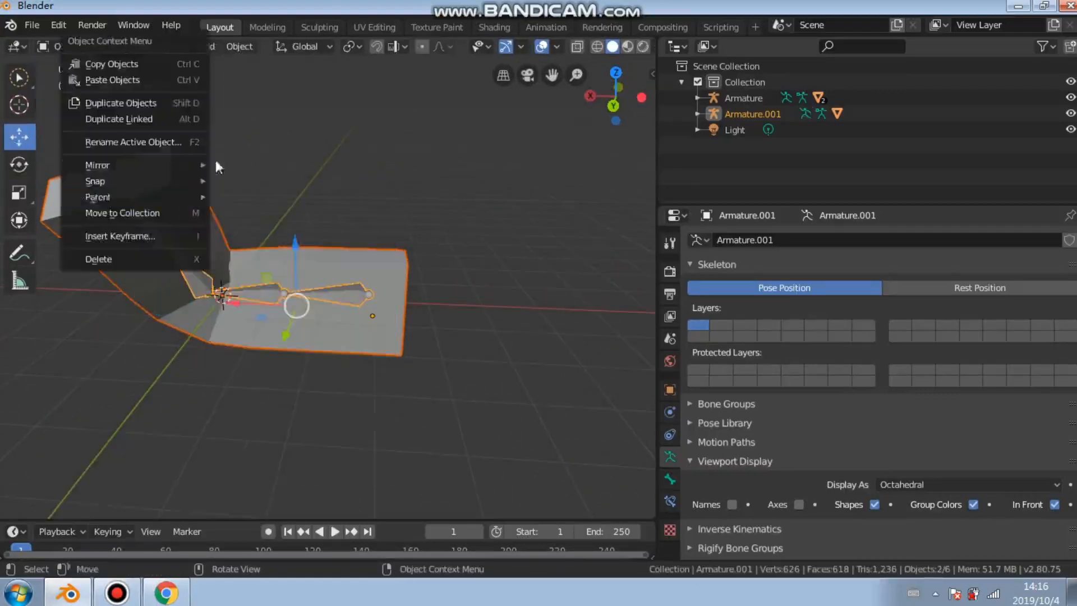
click(211, 168)
click(186, 180)
right_click(183, 185)
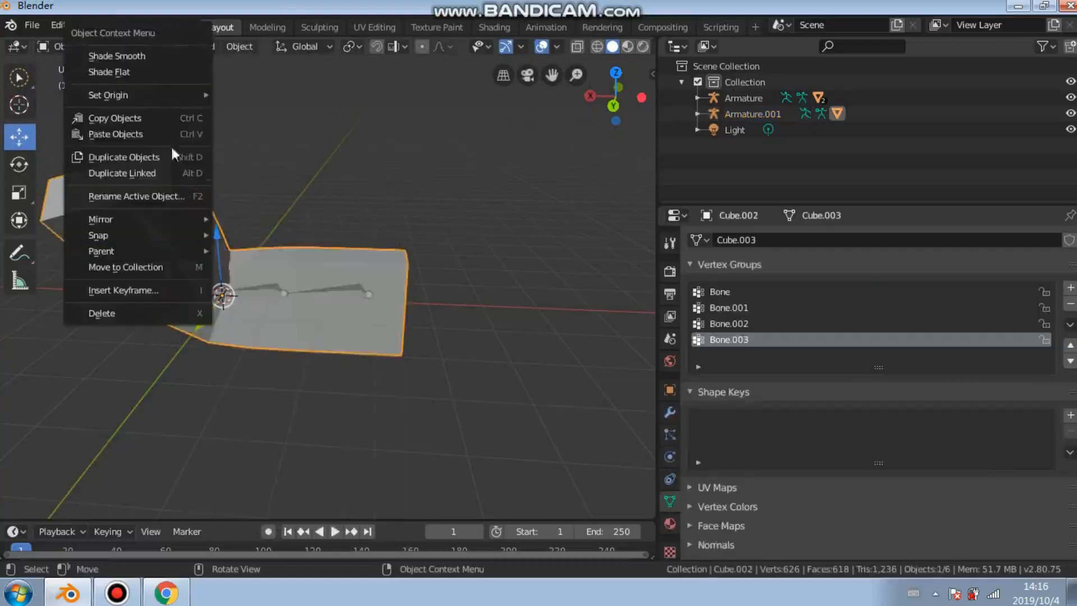
click(154, 56)
mouse_move(168, 140)
middle_down()
mouse_move(247, 220)
mouse_move(359, 218)
mouse_move(312, 248)
mouse_move(134, 208)
middle_up()
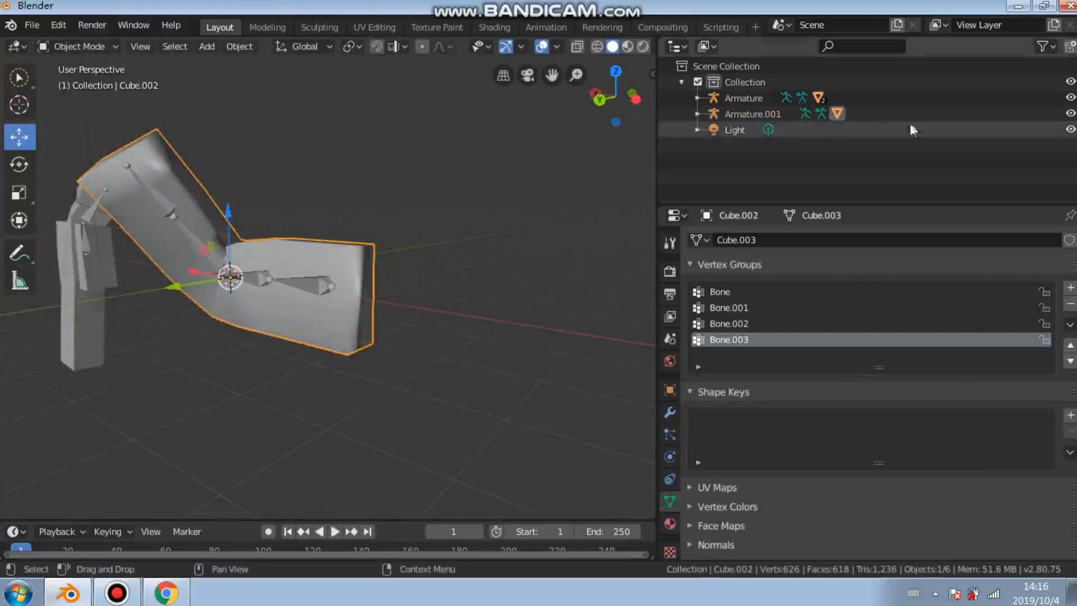
middle_drag(423, 147, 507, 176)
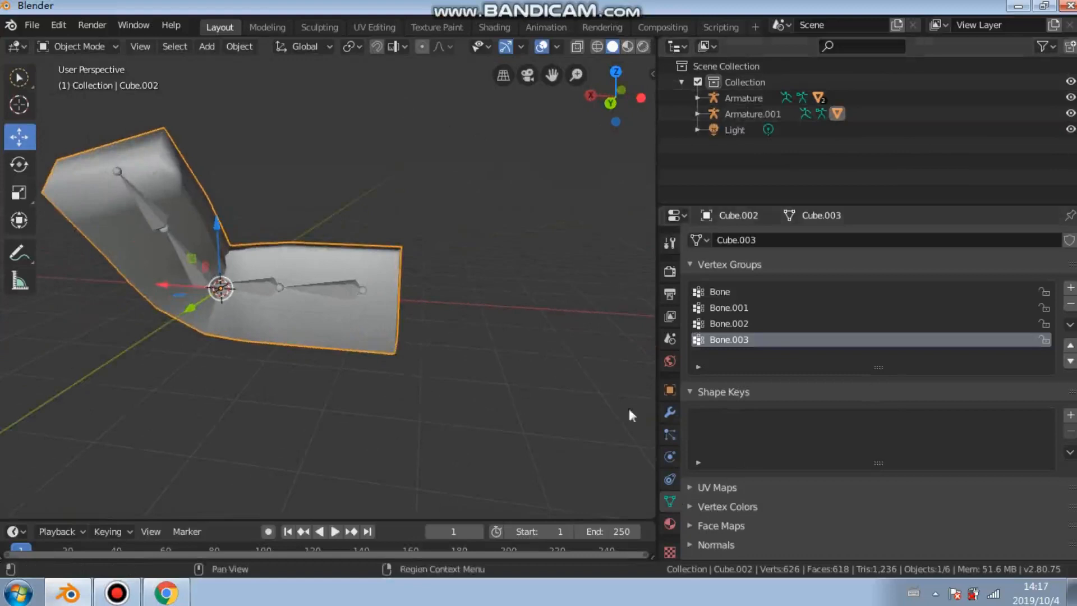
Select the block's armature, try displaying its bones as Envelope and restore the Octahedral display
click(327, 290)
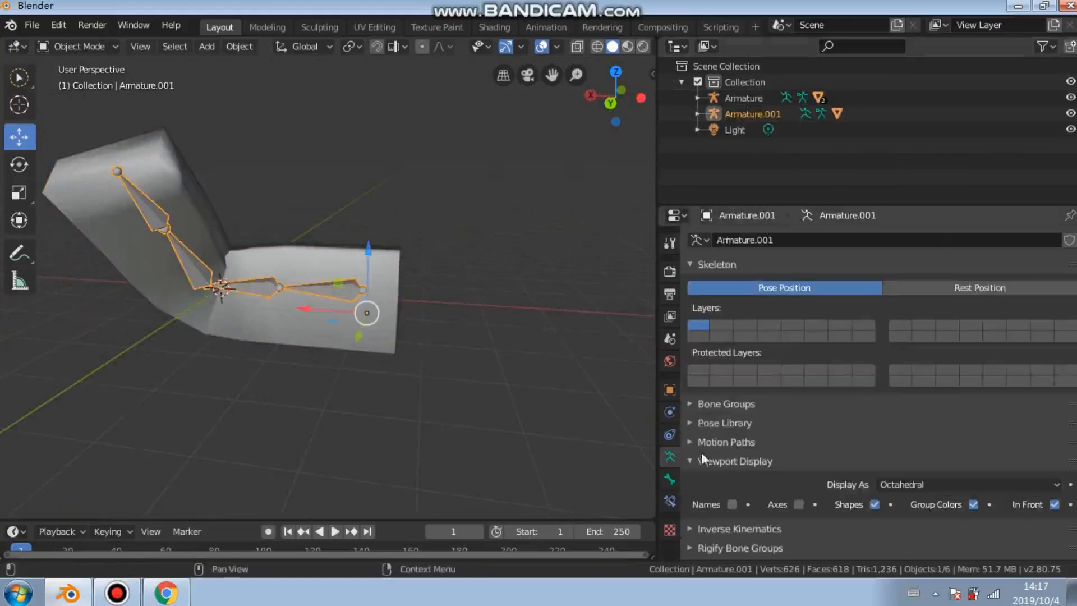
click(1055, 504)
click(1057, 486)
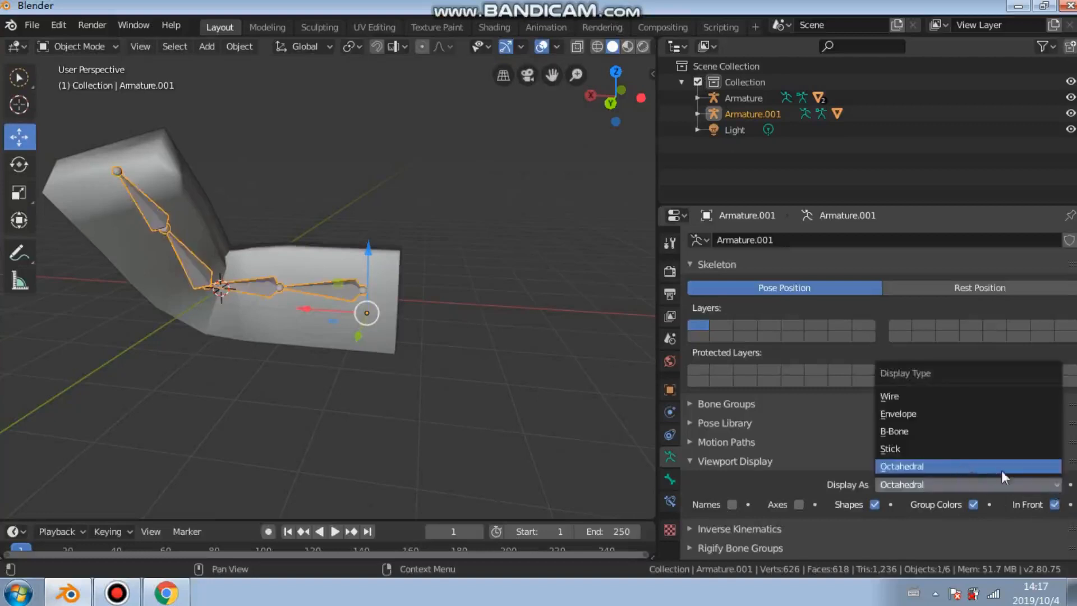
click(965, 466)
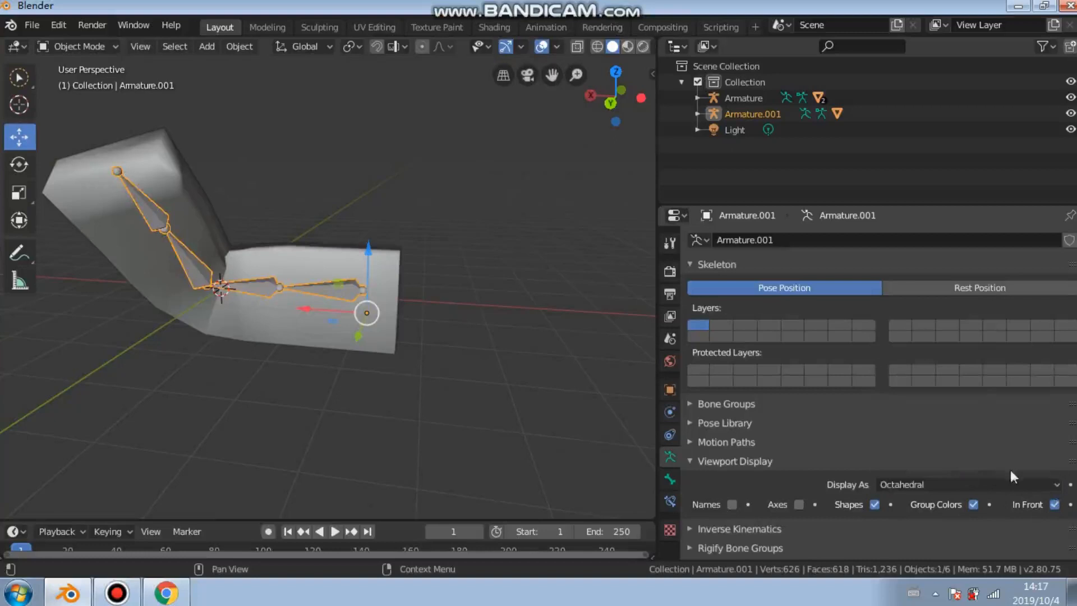
click(1004, 483)
click(966, 413)
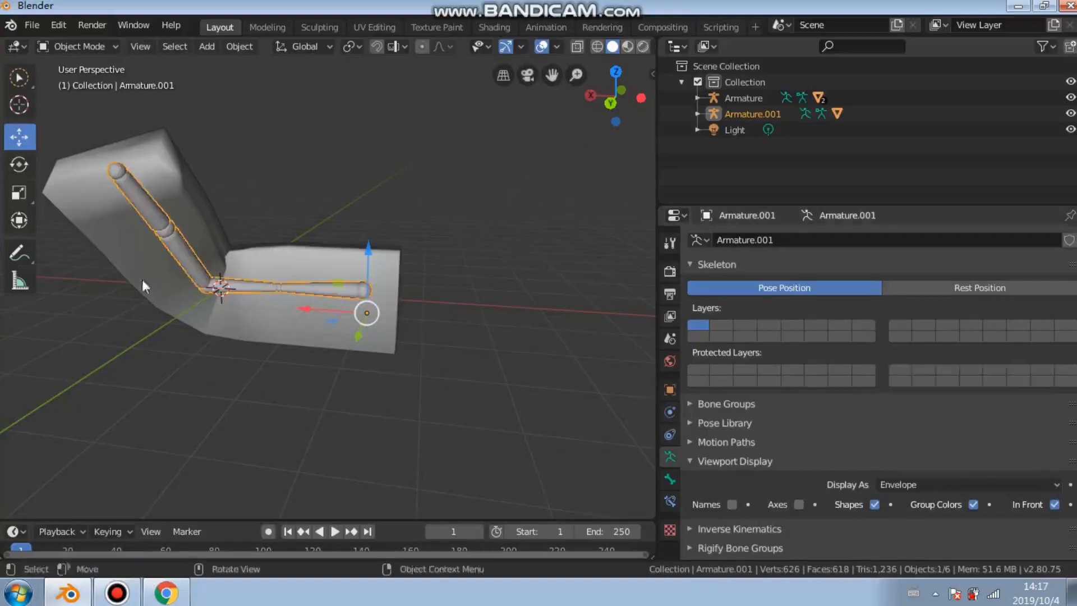
click(912, 488)
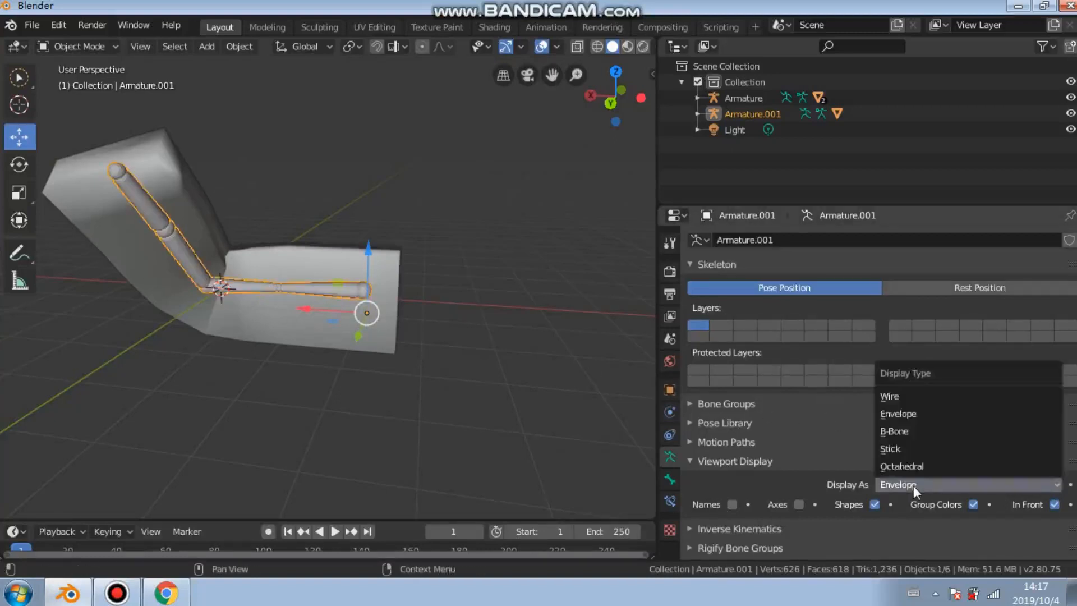
click(912, 466)
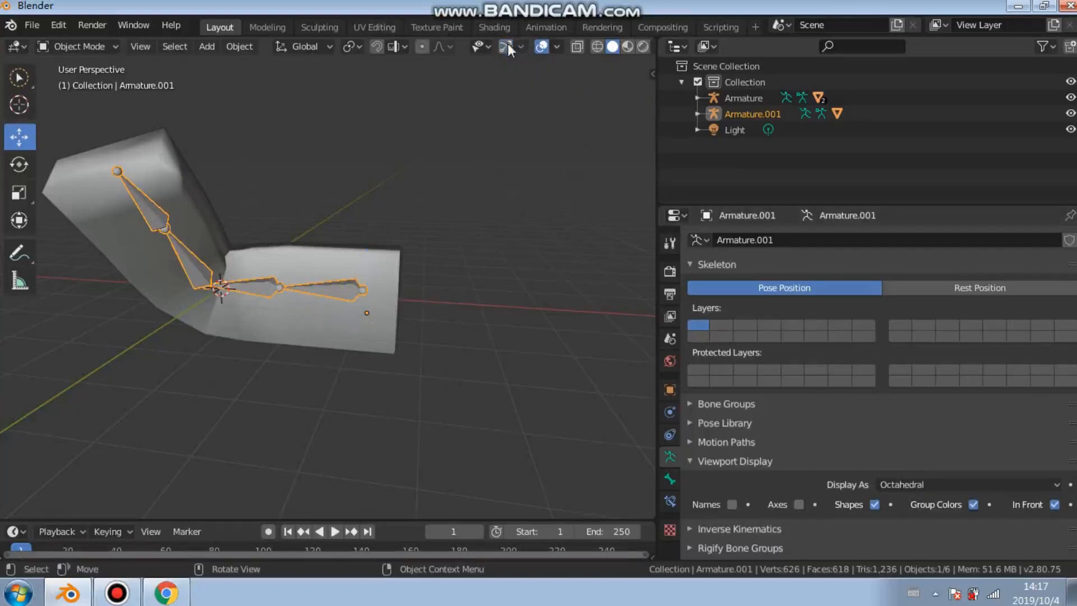
Hide the viewport gizmos and overlays and view the blocky figure's head and torso up close
click(508, 45)
middle_drag(430, 128, 311, 265)
scroll(368, 279, up, 2)
scroll(311, 265, up, 1)
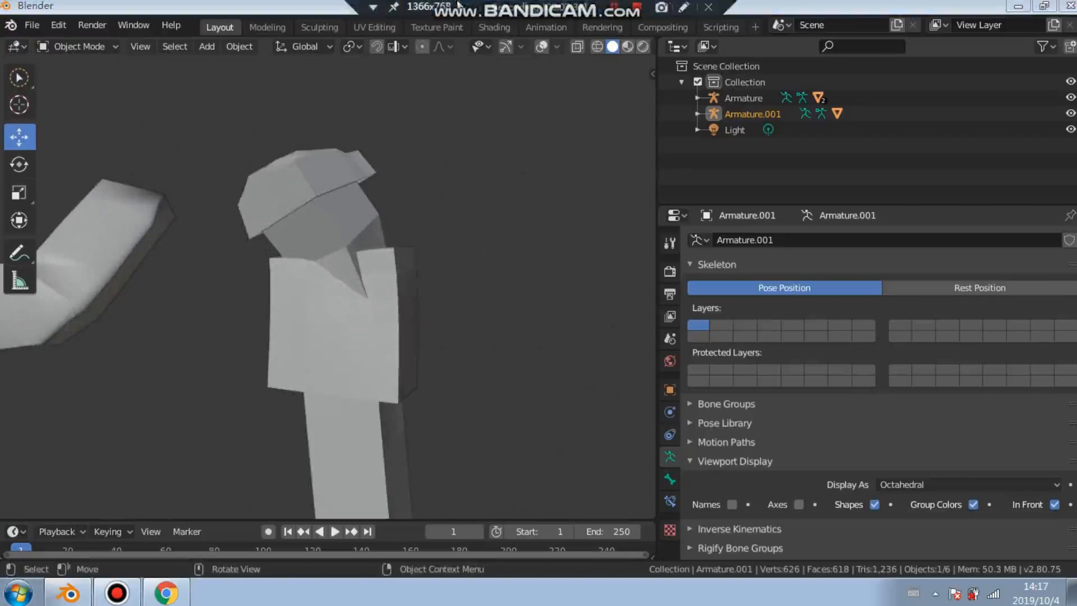
scroll(313, 212, up, 4)
scroll(294, 247, down, 5)
middle_drag(300, 252, 271, 318)
scroll(322, 318, up, 3)
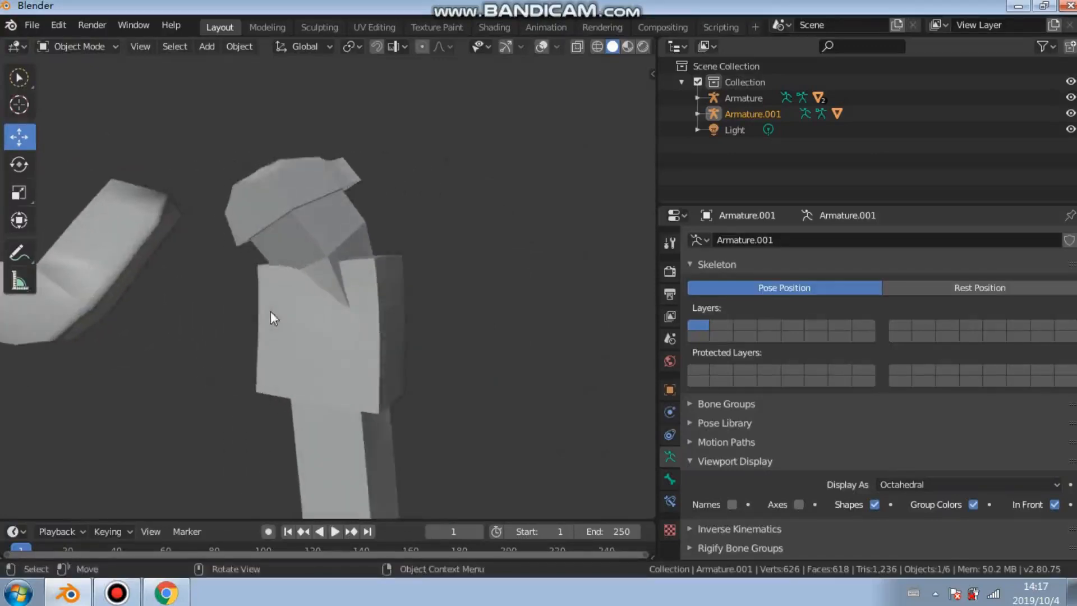
key(bracketright)
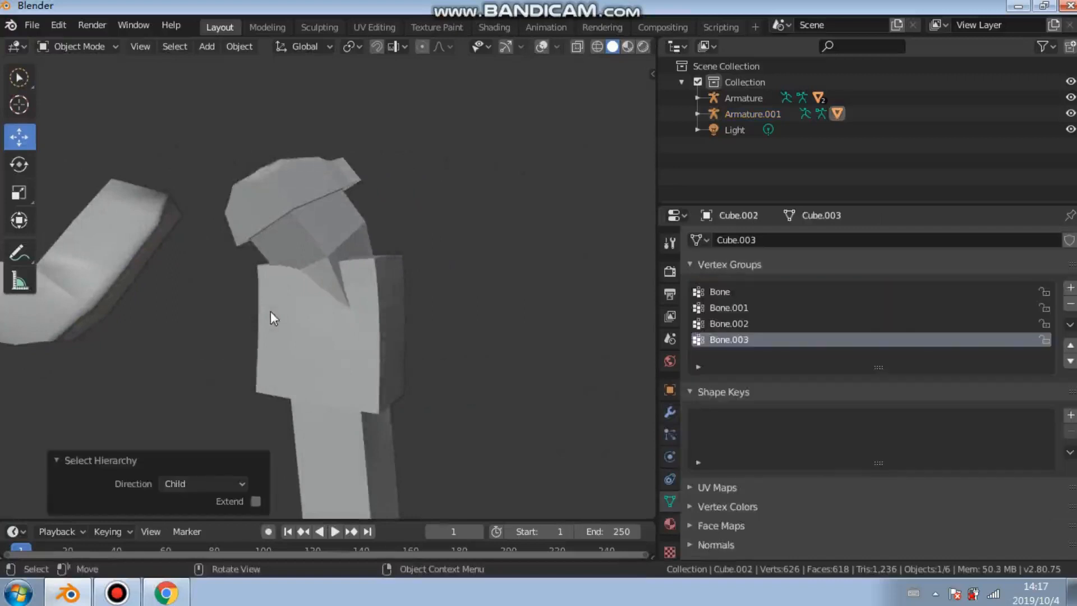
key(ctrl+z)
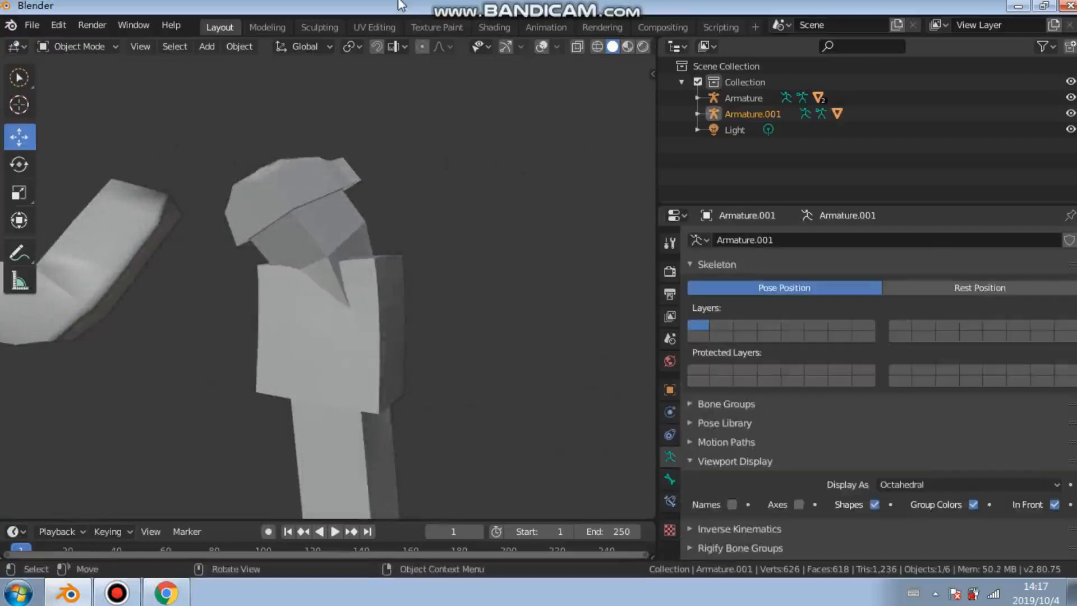
Switch to VLC media player and reposition the window playing 0020-0085.mkv over the Blender window
mouse_move(486, 2)
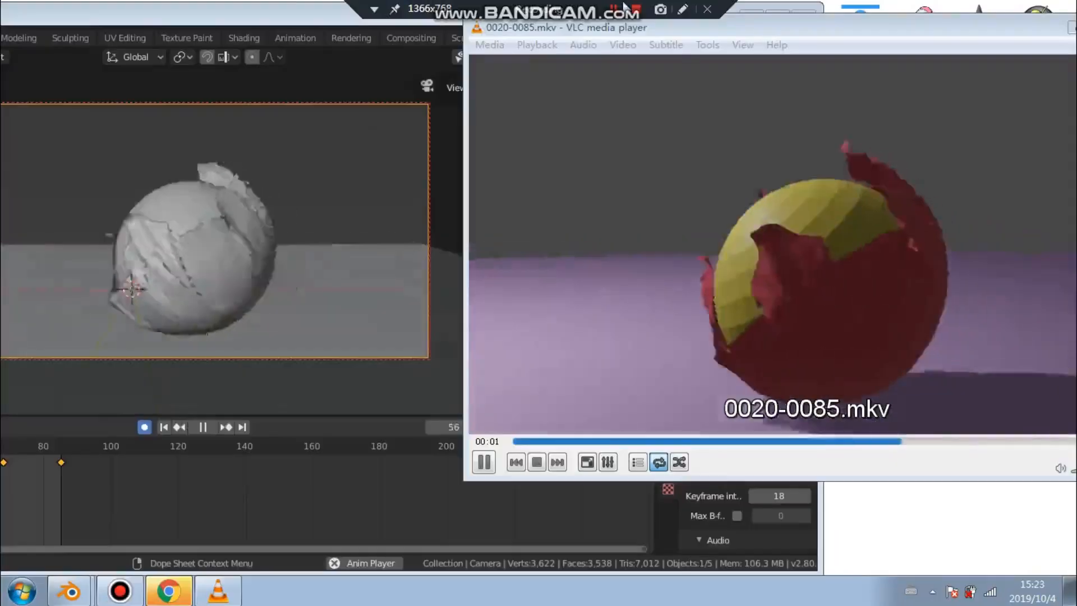
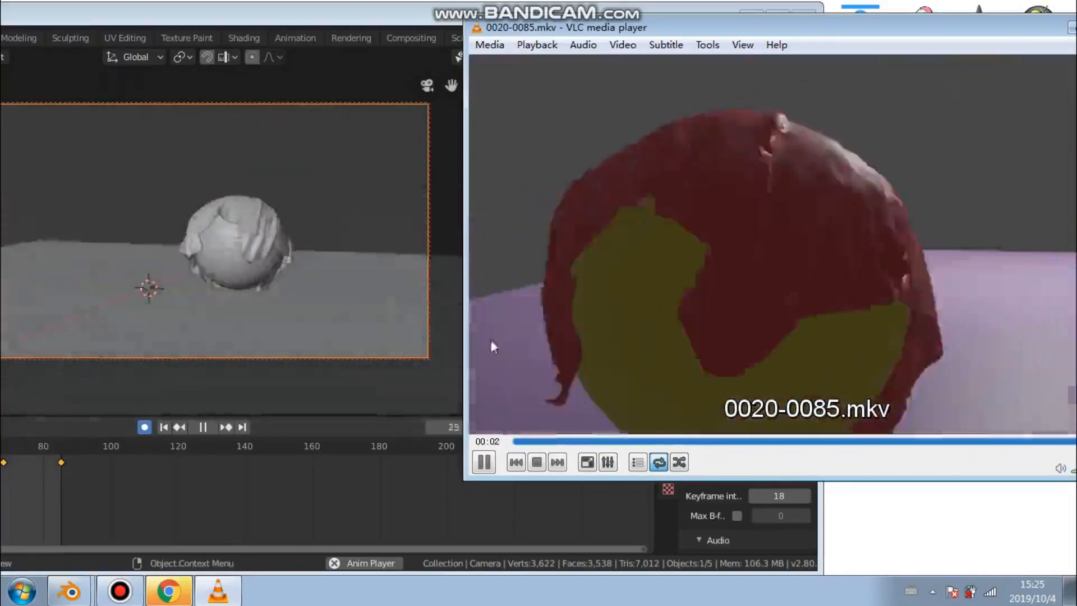
drag(558, 29, 535, 91)
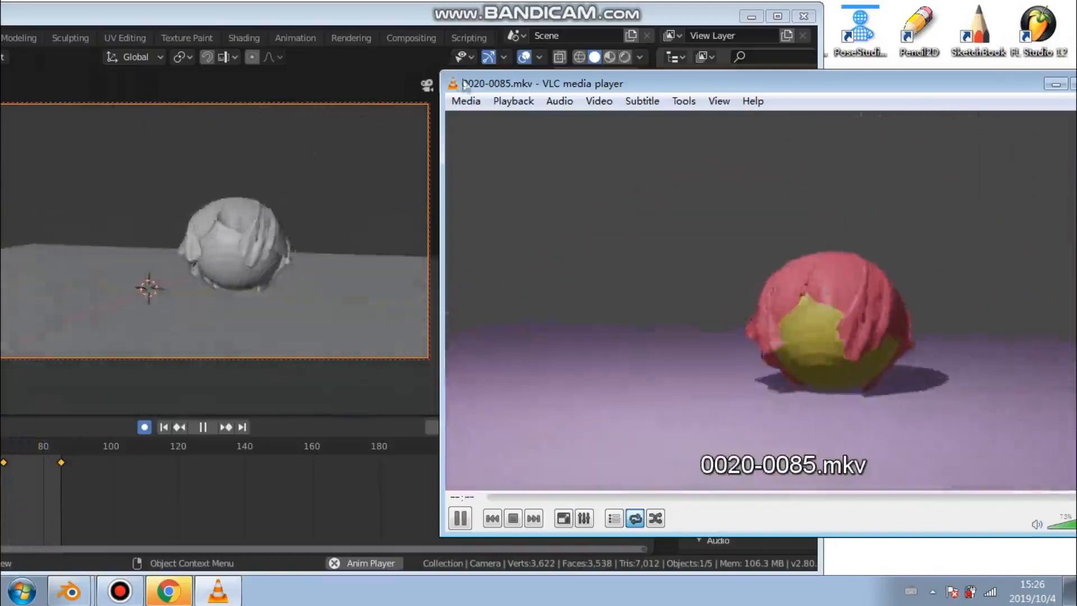
drag(477, 83, 161, 38)
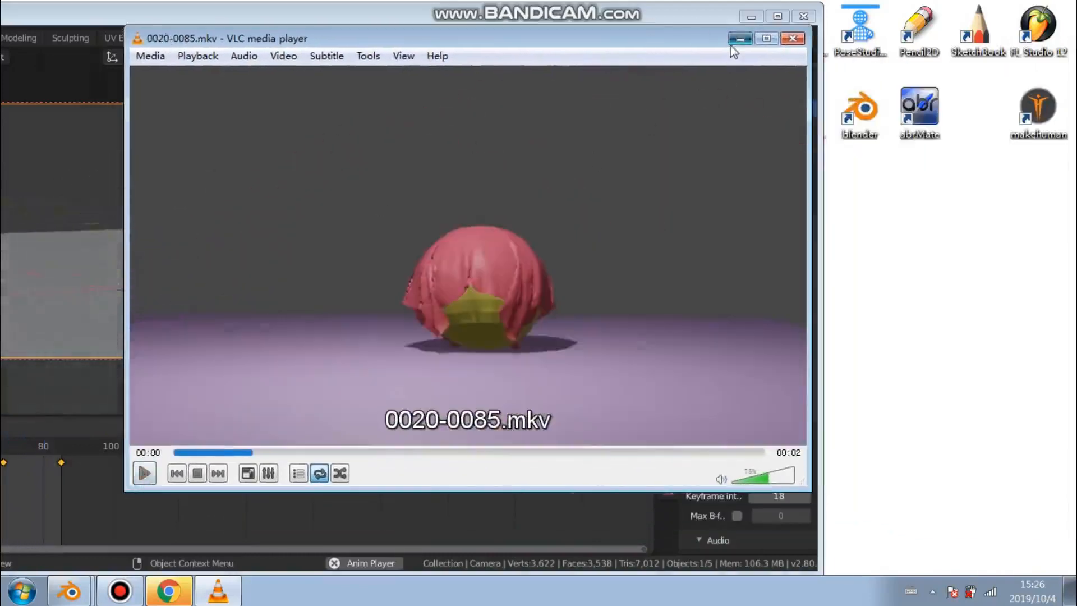
Minimize the video player, maximize the Blender window and widen the Properties editor beside the camera view
click(740, 38)
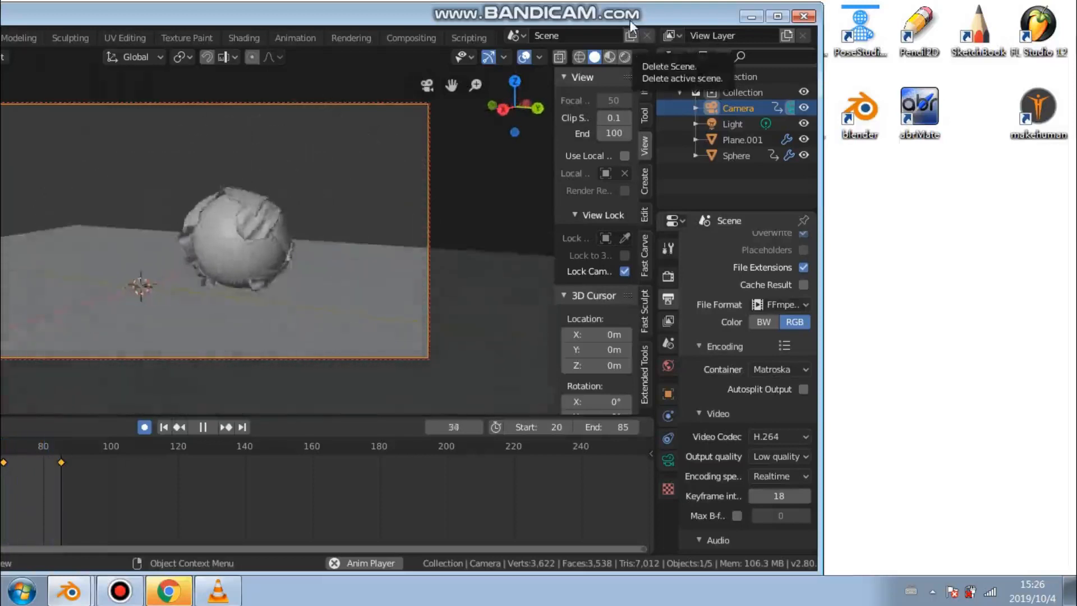
double_click(630, 19)
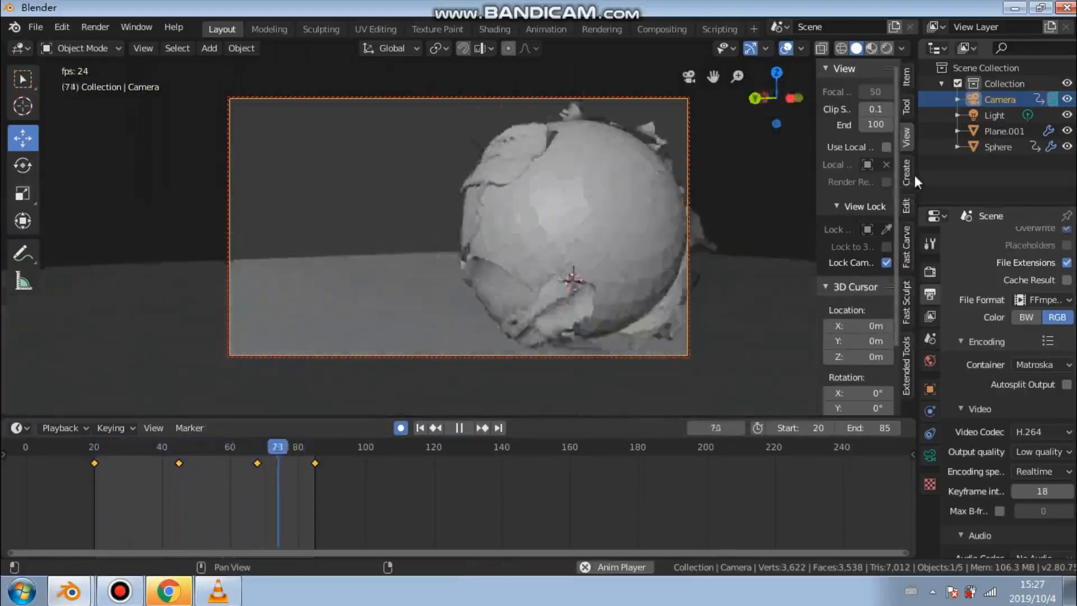
drag(915, 175, 596, 191)
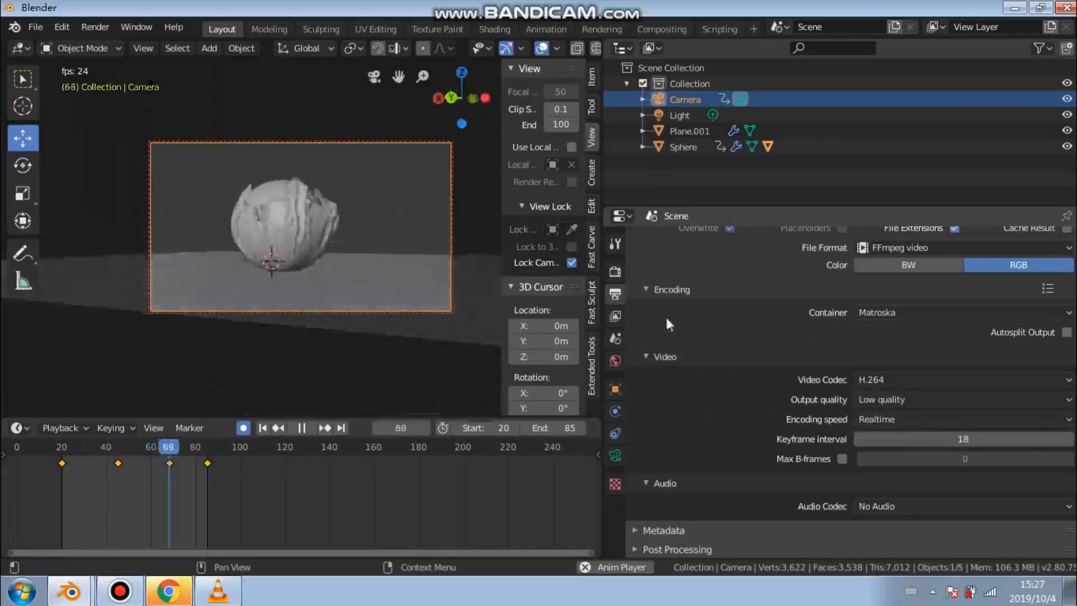
Examine the file formats available for the render output, keeping FFmpeg video
scroll(695, 328, up, 3)
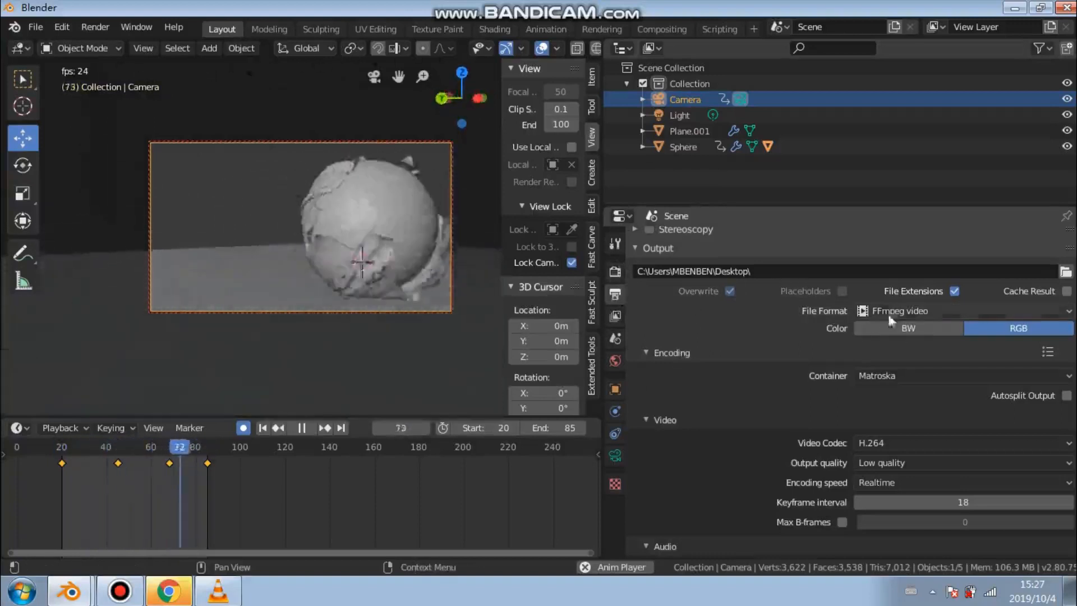
click(955, 310)
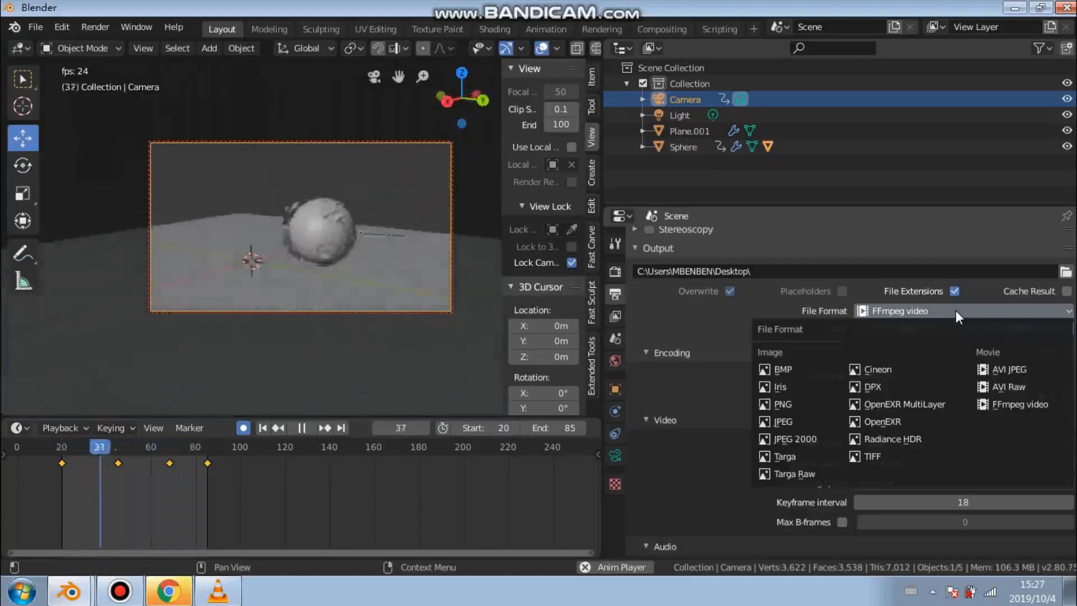
click(954, 311)
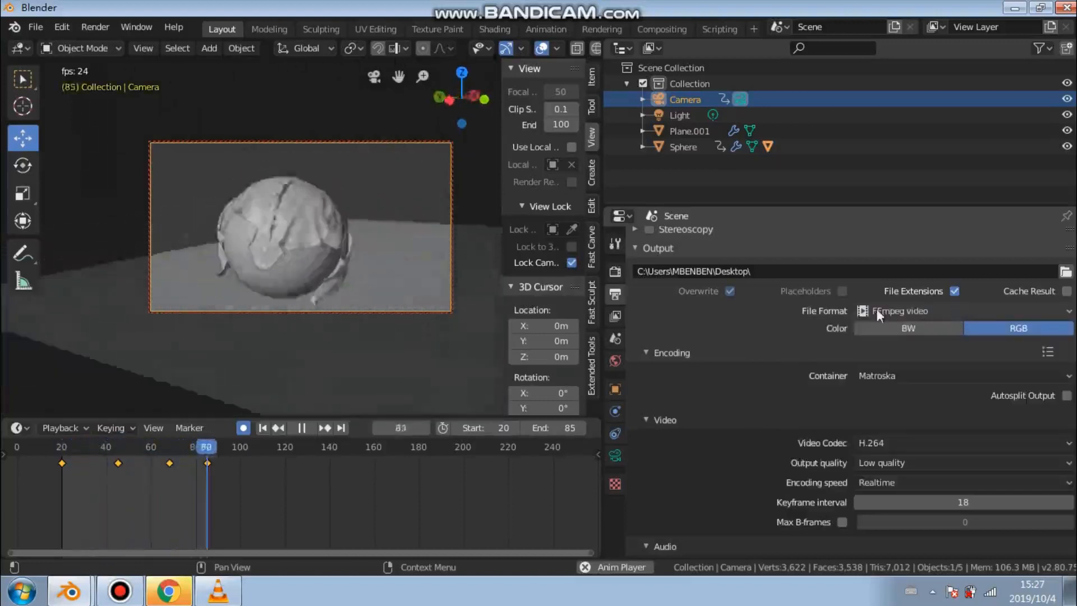
click(951, 308)
click(951, 308)
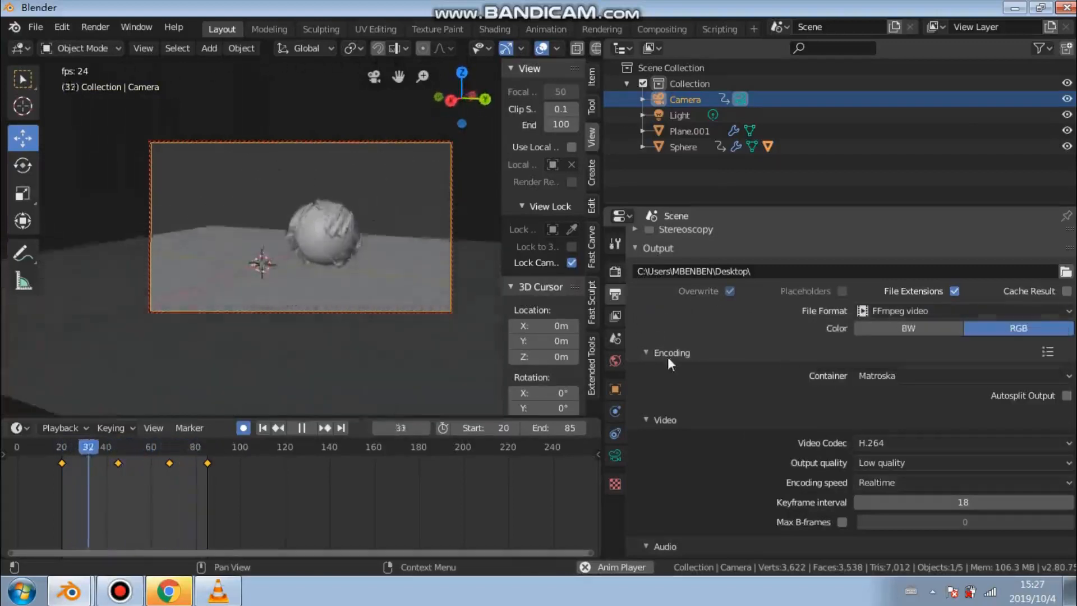
Collapse the output settings and expand the Output section and its Encoding subsection again
click(646, 352)
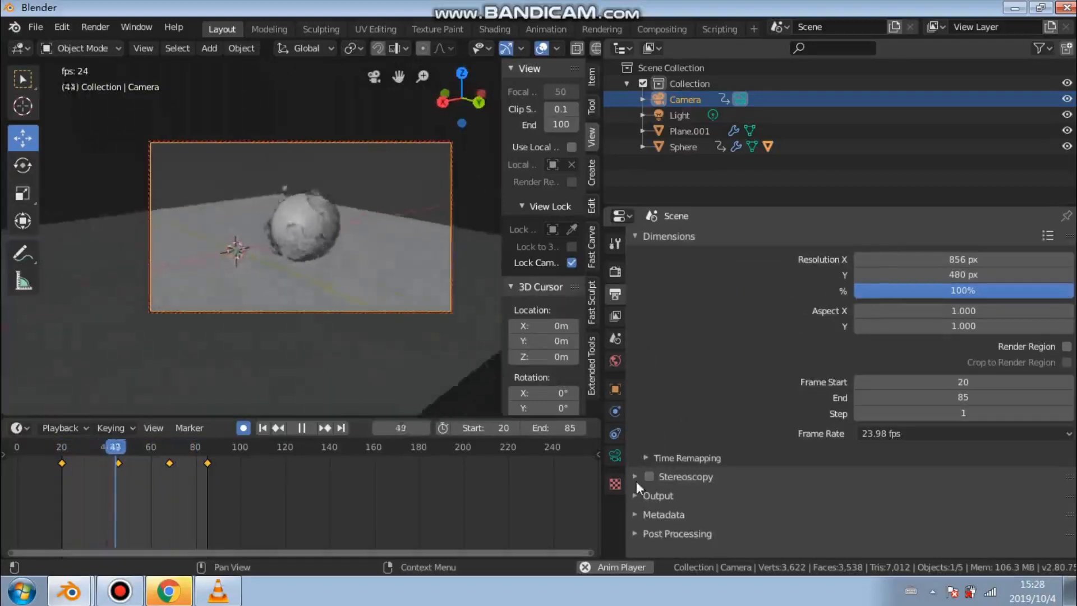
click(636, 495)
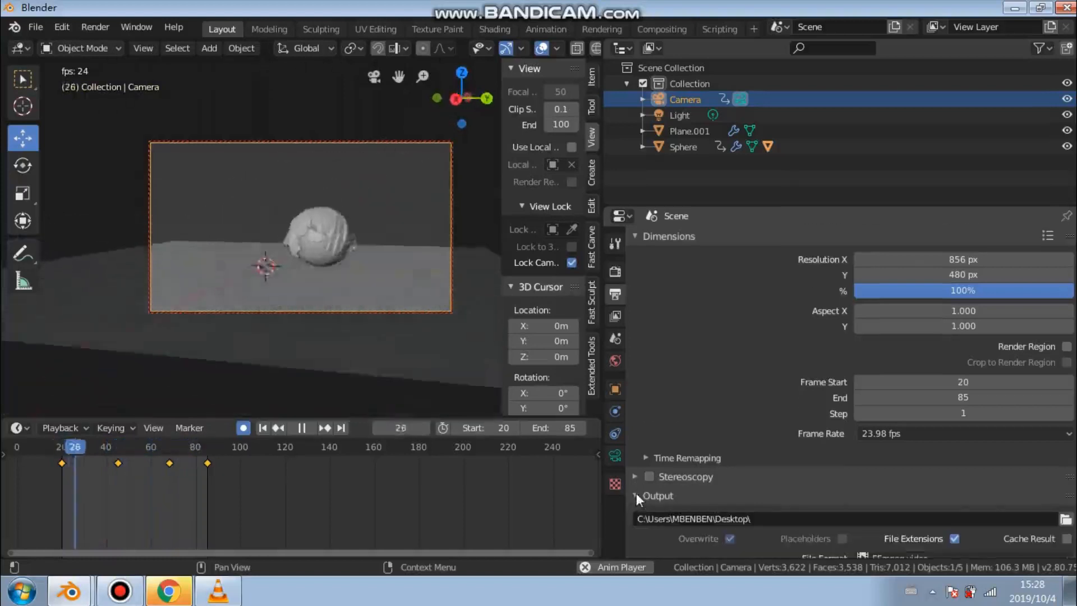
scroll(638, 497, down, 4)
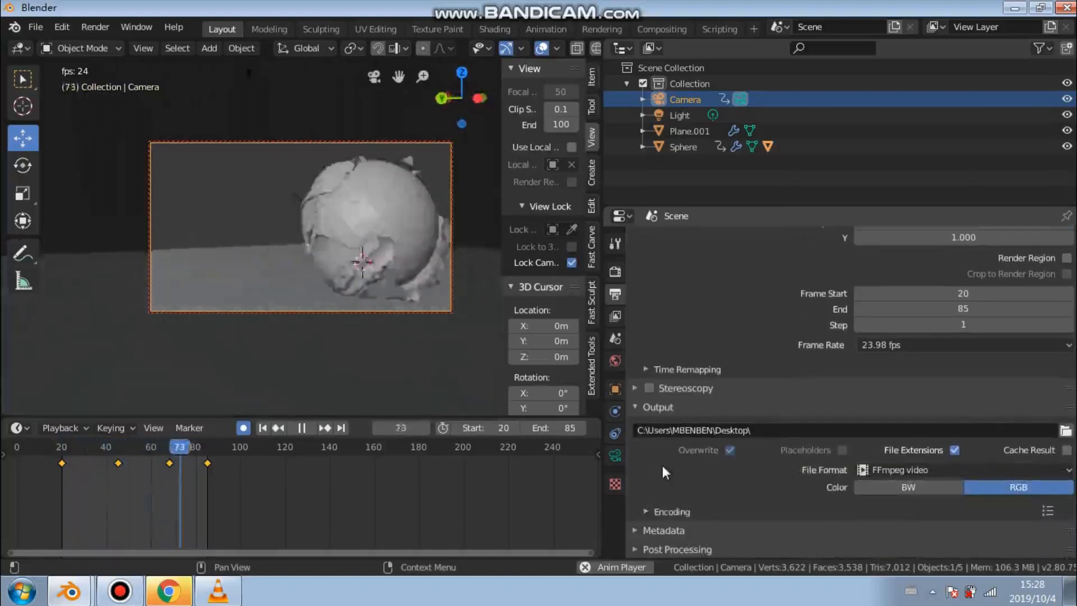
click(646, 511)
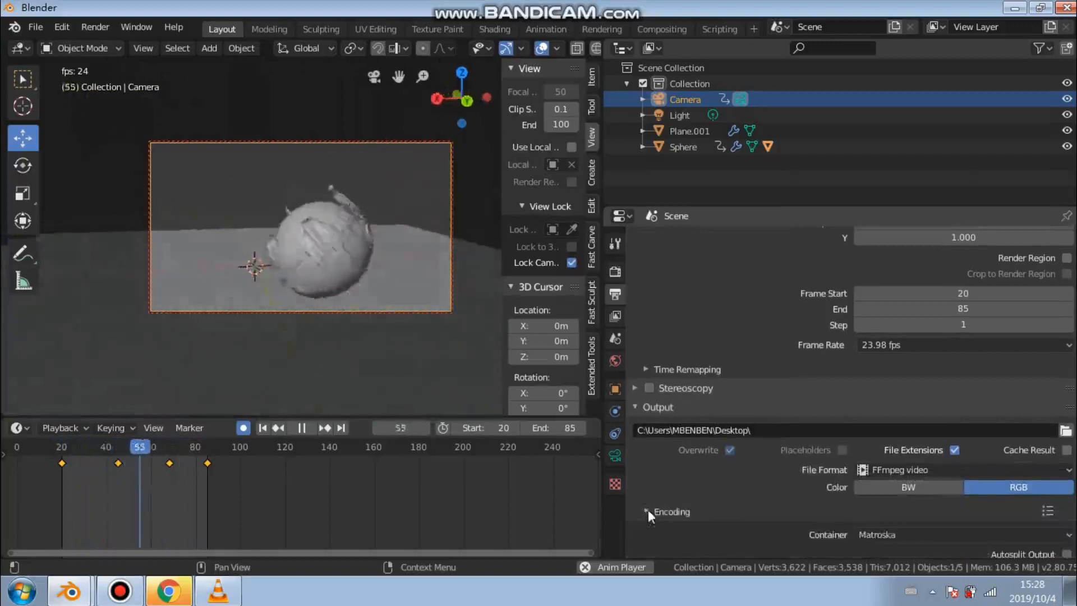
scroll(651, 505, down, 3)
scroll(662, 482, up, 3)
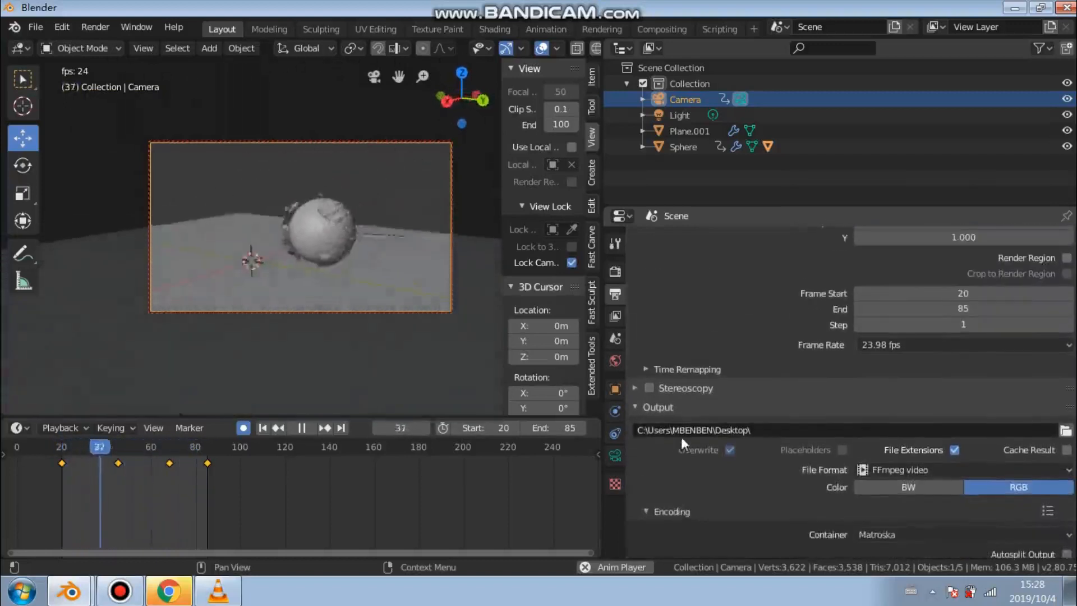
scroll(638, 415, up, 2)
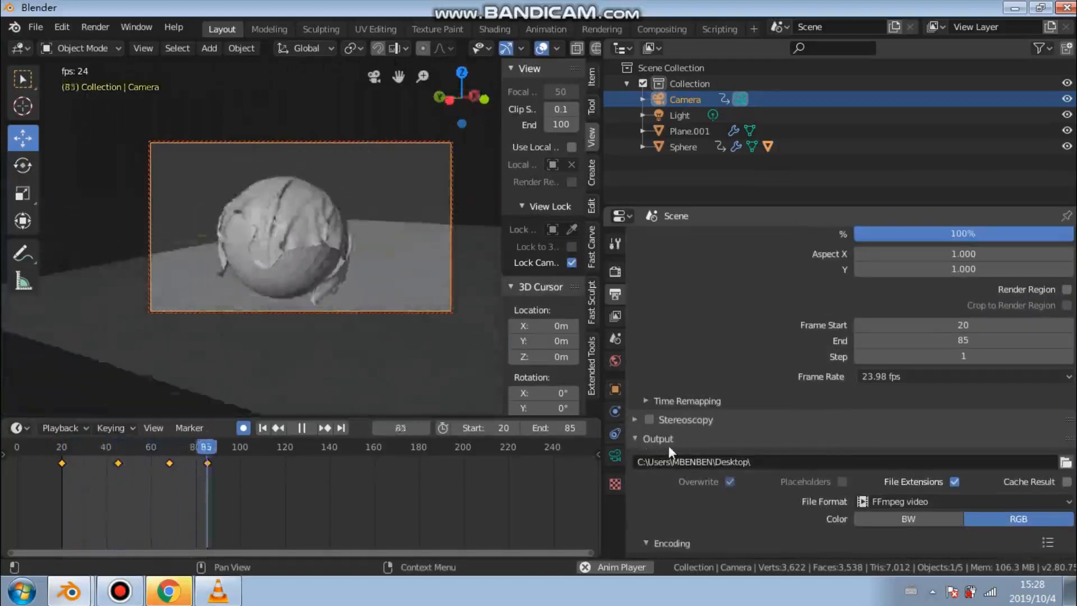
Review the Encoding container and the list of available video codecs, keeping H.264
scroll(656, 476, down, 4)
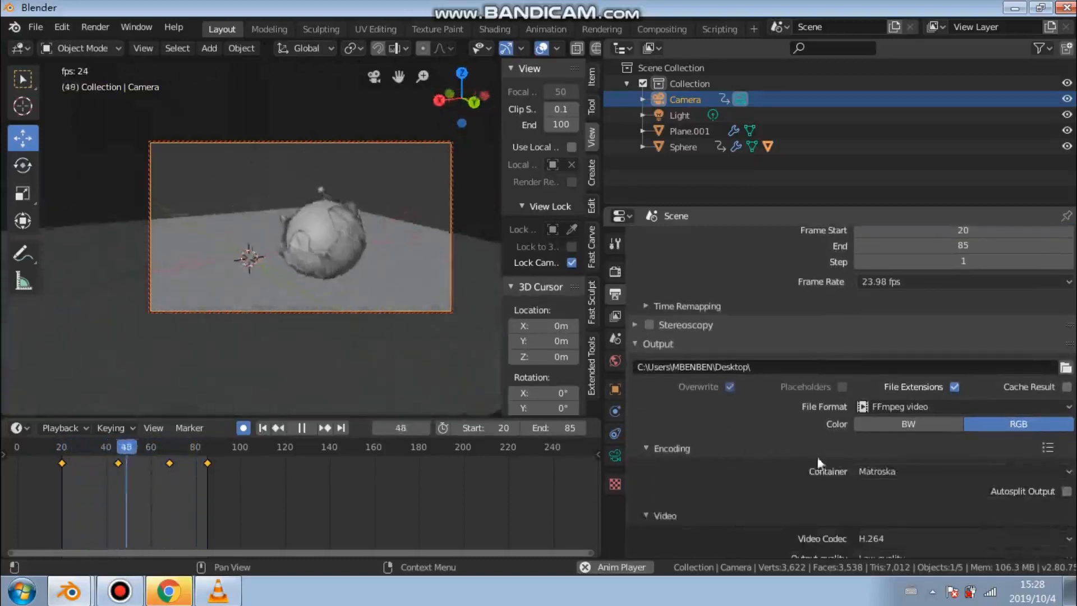
scroll(762, 464, down, 3)
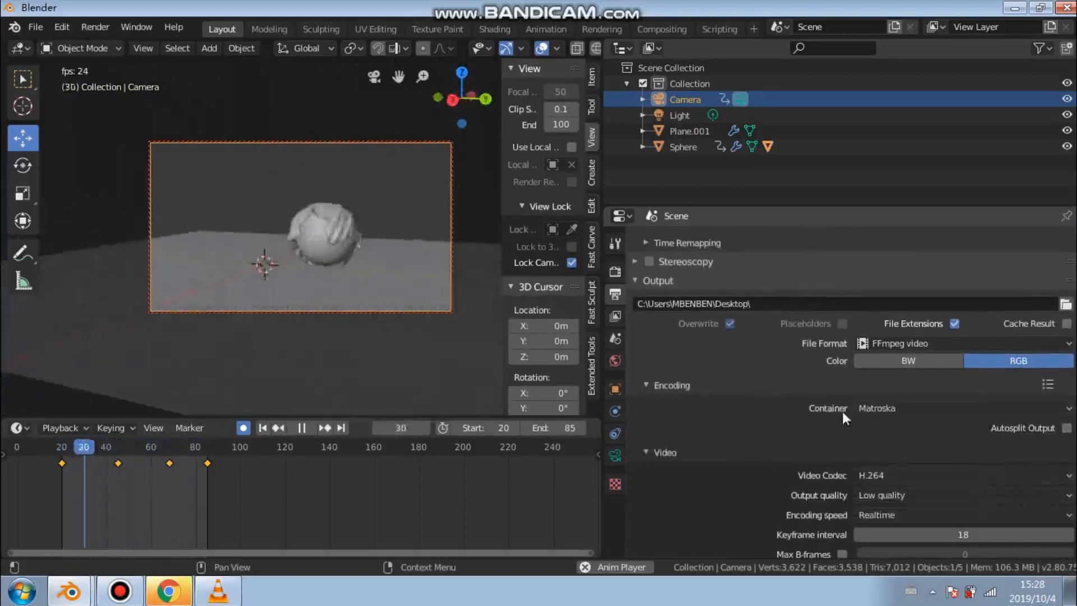
scroll(829, 413, down, 1)
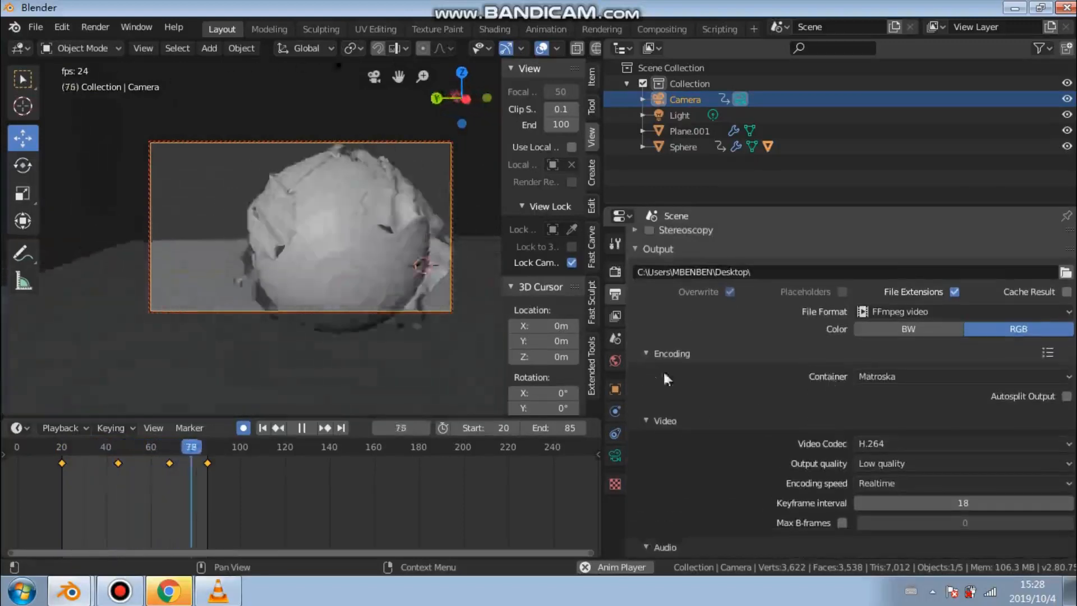
scroll(662, 375, down, 3)
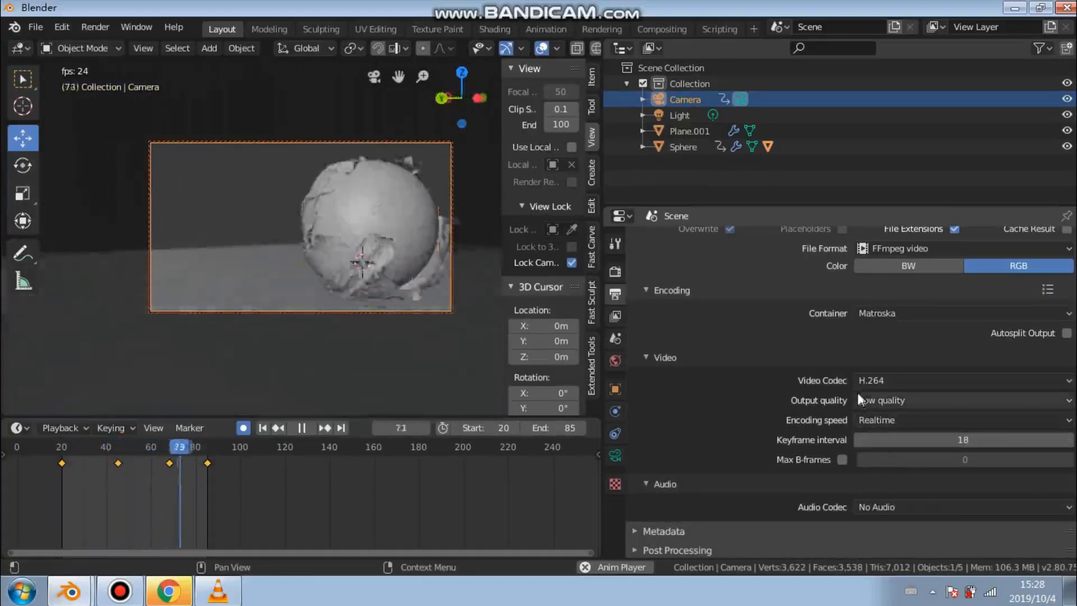
click(887, 382)
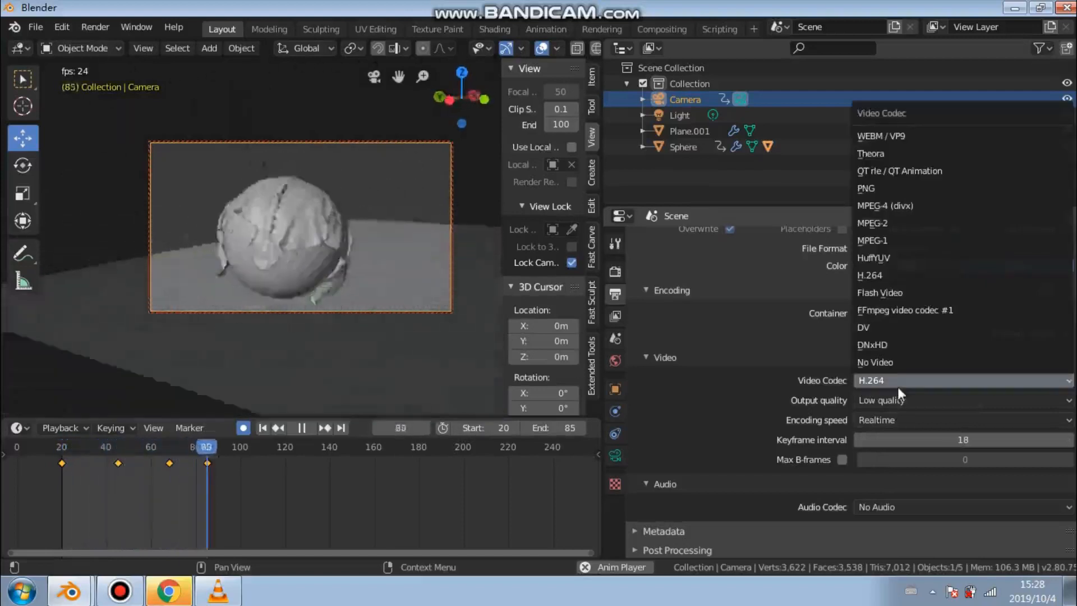
click(898, 386)
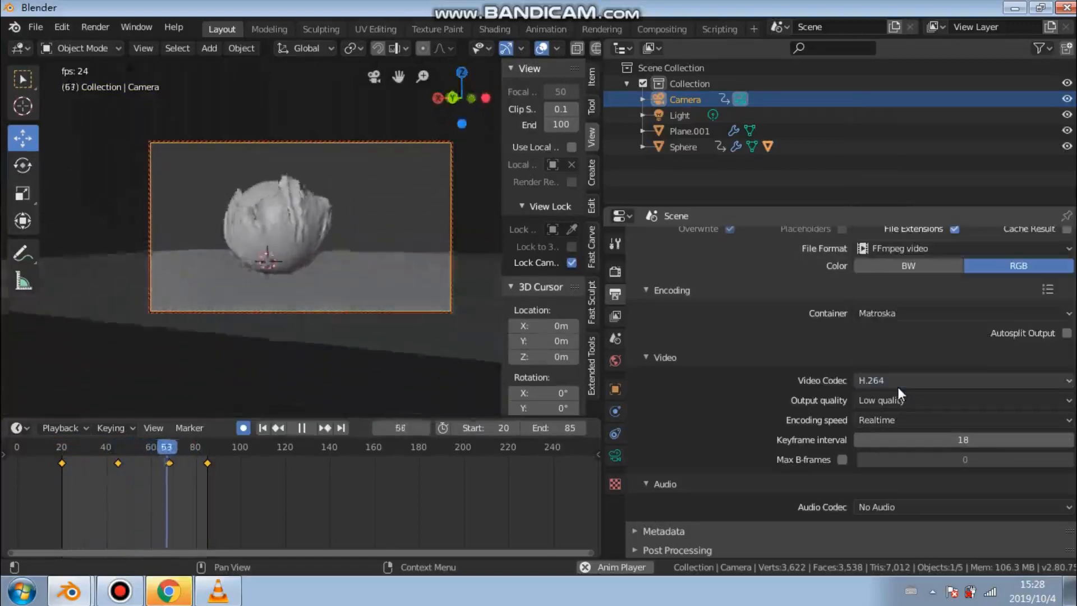
scroll(858, 352, up, 2)
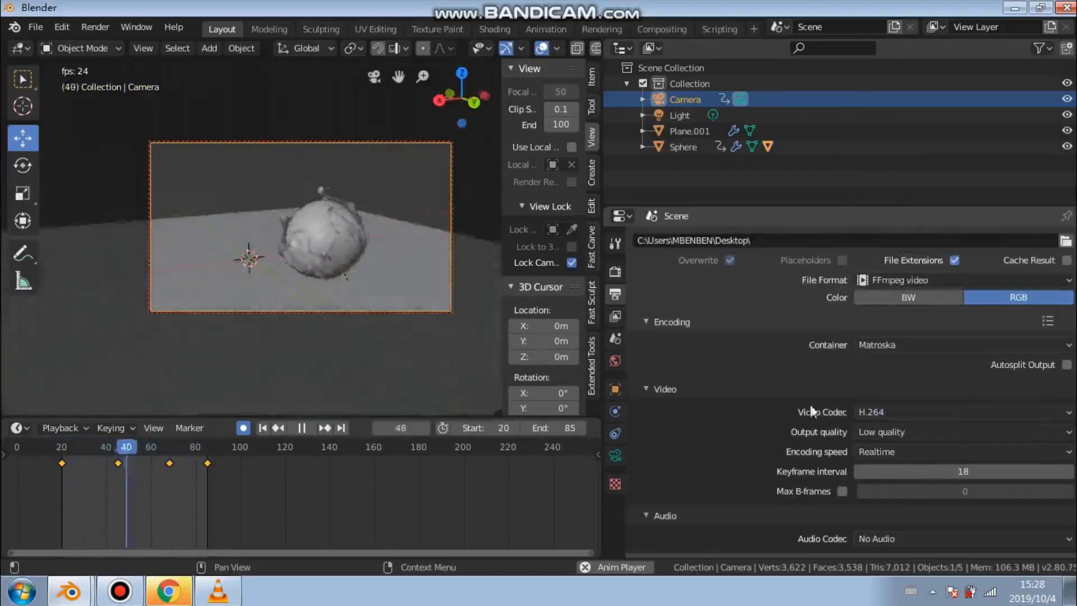
scroll(752, 431, down, 1)
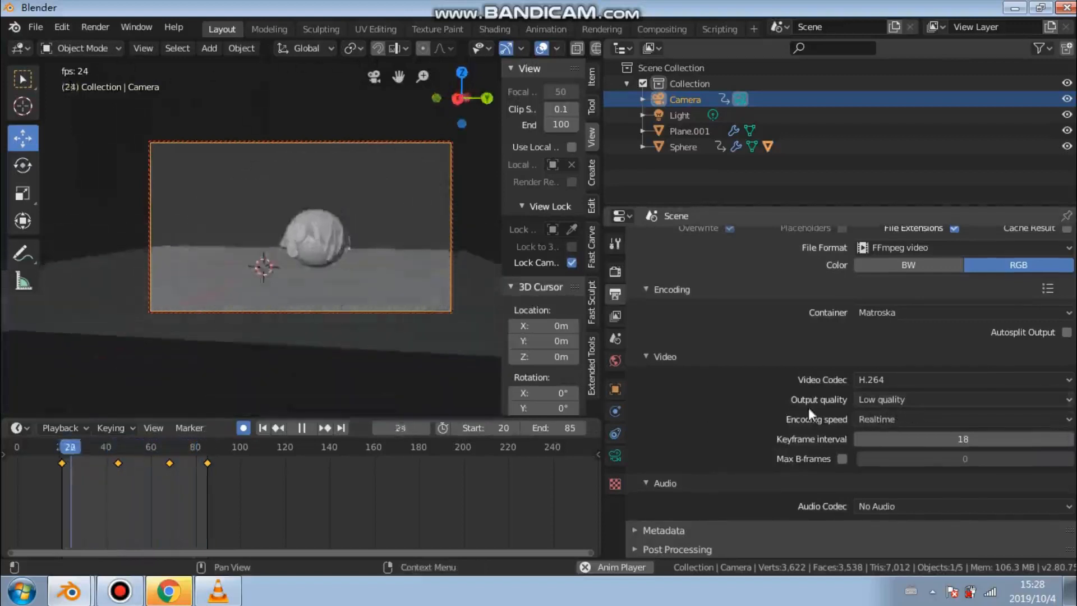
Review the encoding settings and the encoding speed options, choosing Realtime
scroll(809, 410, up, 3)
scroll(809, 408, up, 6)
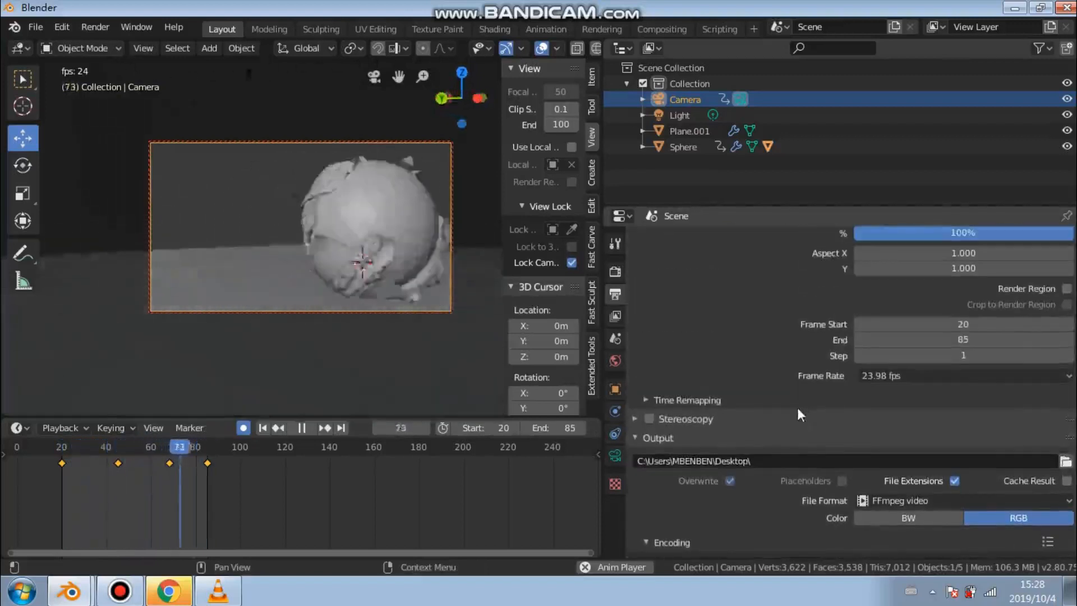
scroll(793, 405, down, 8)
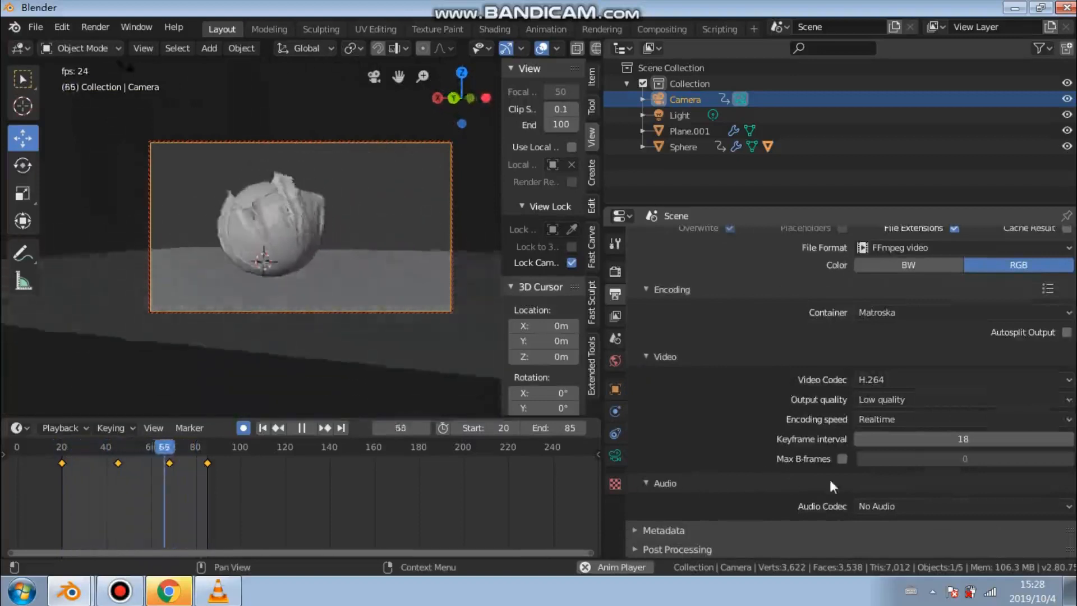
scroll(723, 370, up, 2)
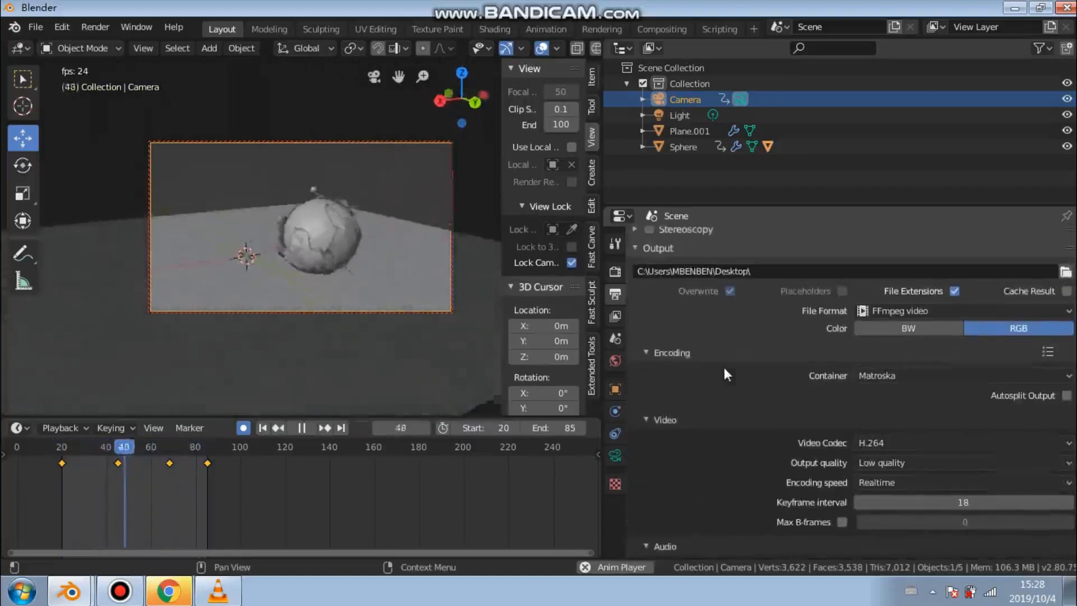
scroll(724, 370, down, 2)
mouse_move(464, 4)
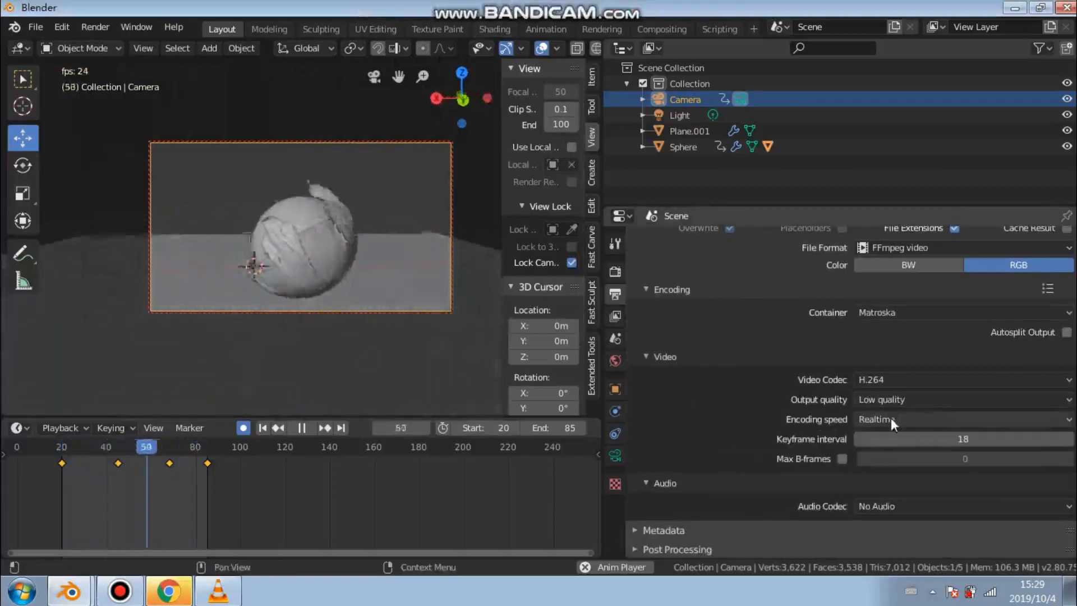
click(932, 419)
click(931, 418)
click(931, 419)
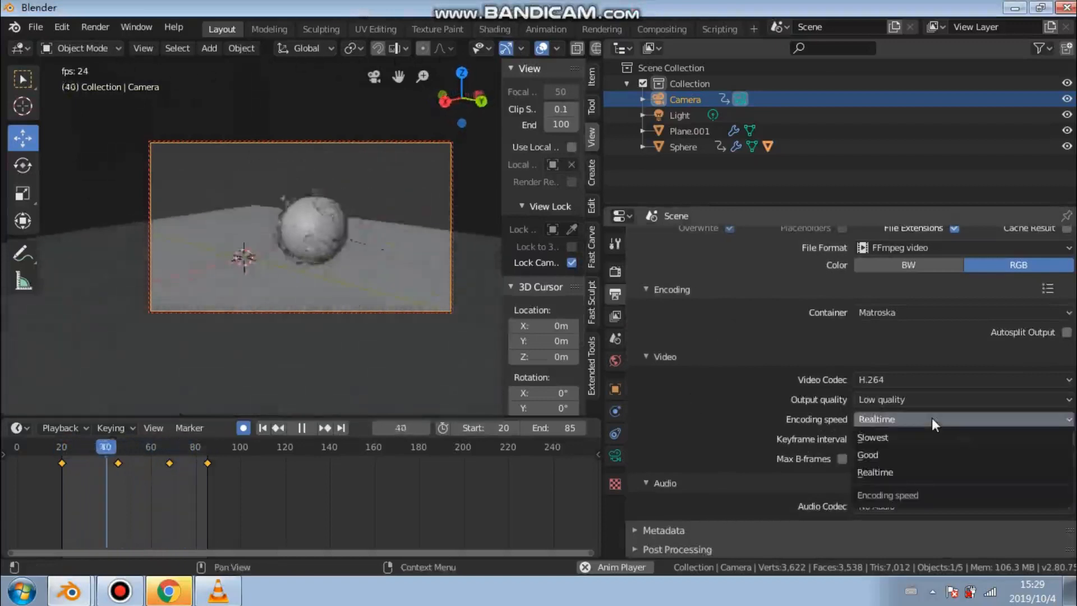
click(934, 474)
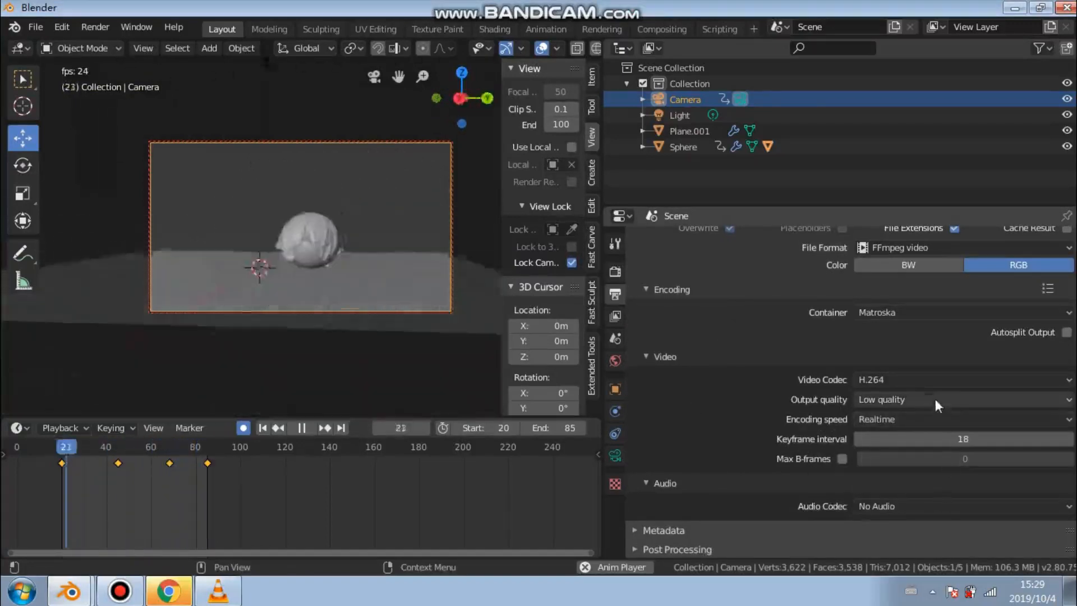
Examine the resolution, frame range and available frame rates in the Dimensions settings, keeping 23.98 fps
scroll(752, 381, up, 8)
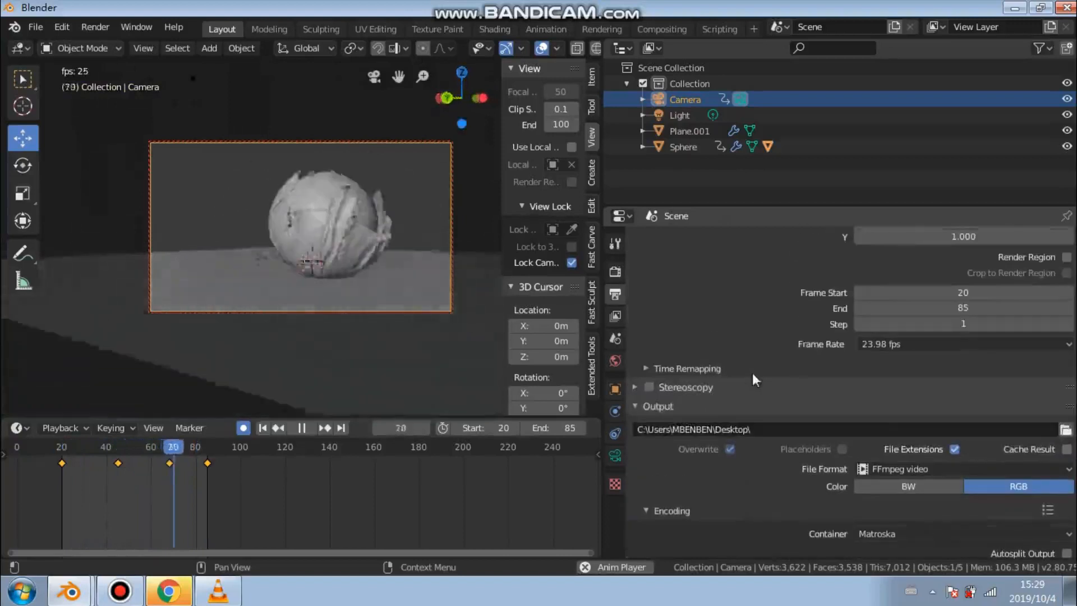
scroll(752, 372, up, 3)
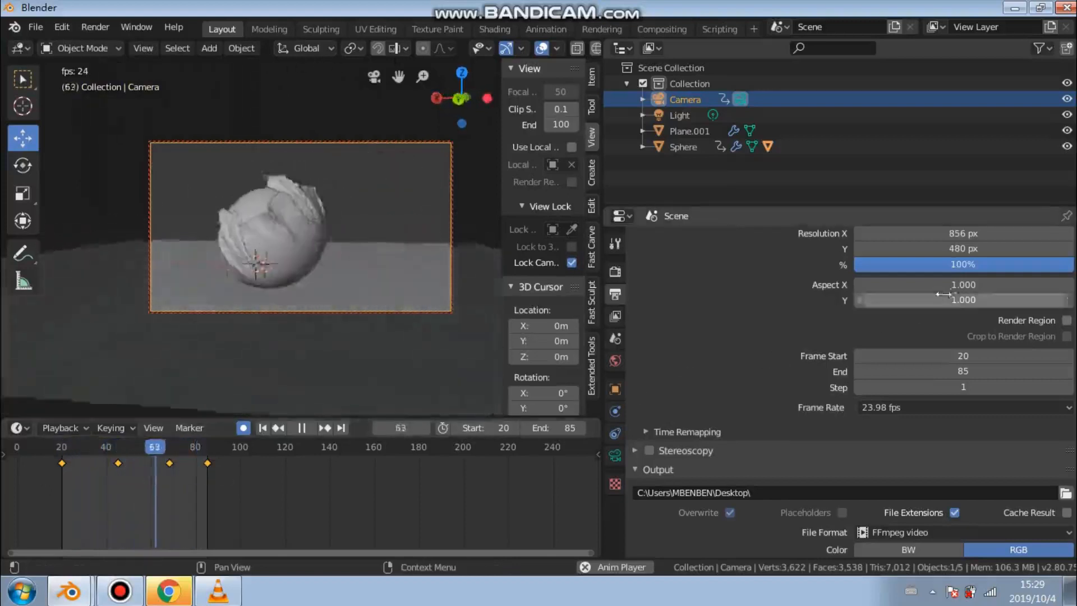
scroll(845, 291, up, 1)
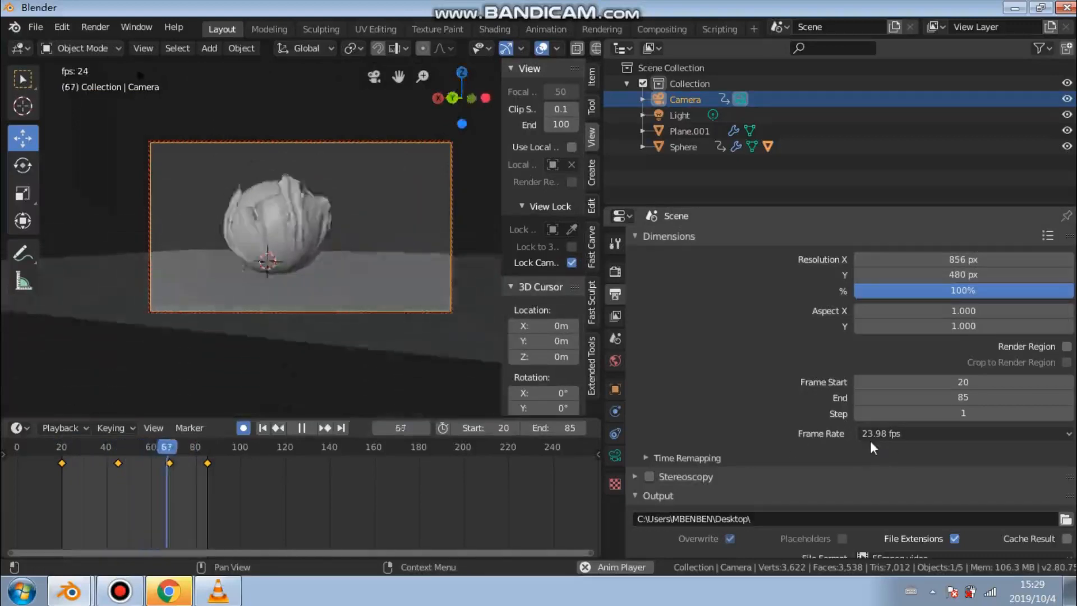
click(914, 443)
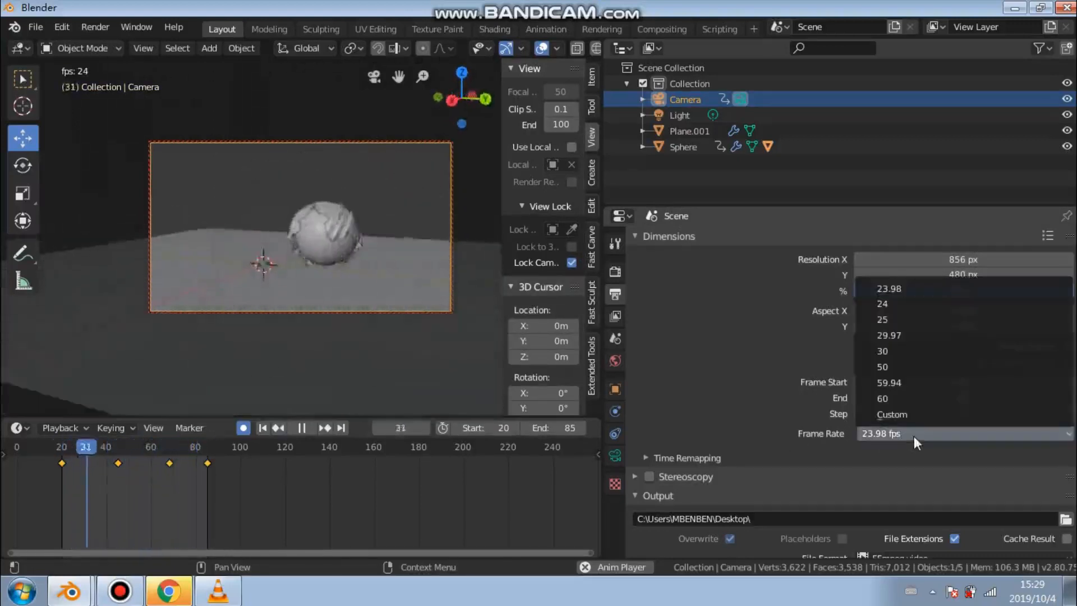
click(914, 434)
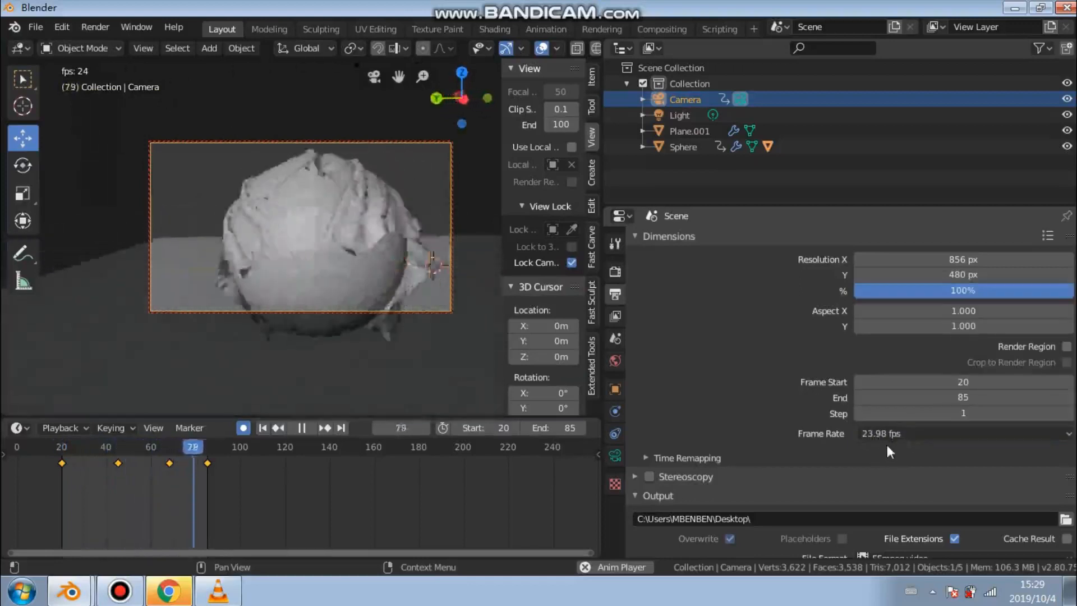
scroll(648, 411, down, 1)
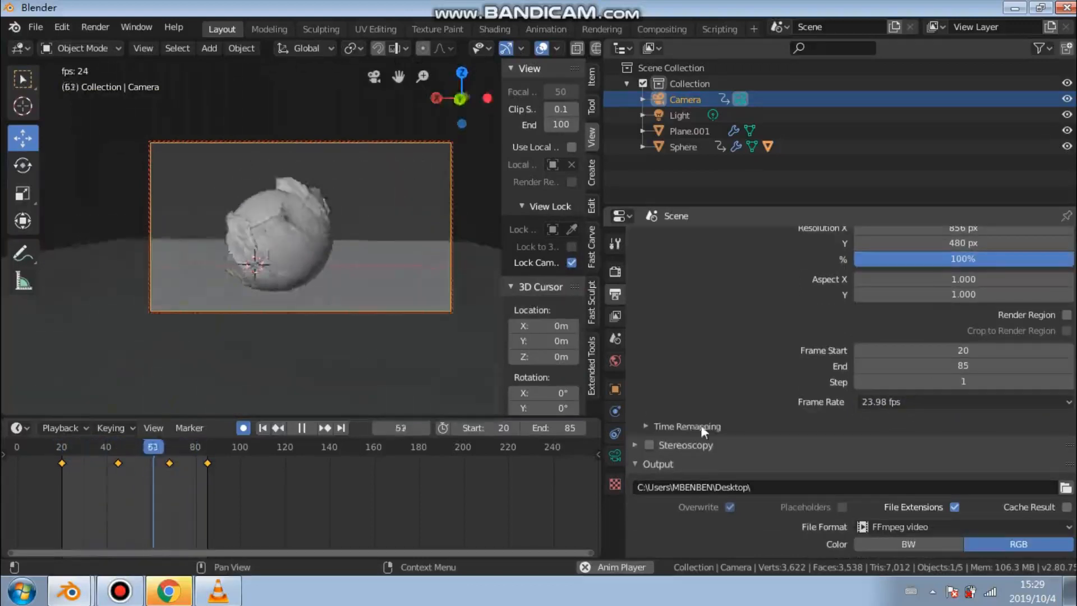
scroll(731, 470, up, 1)
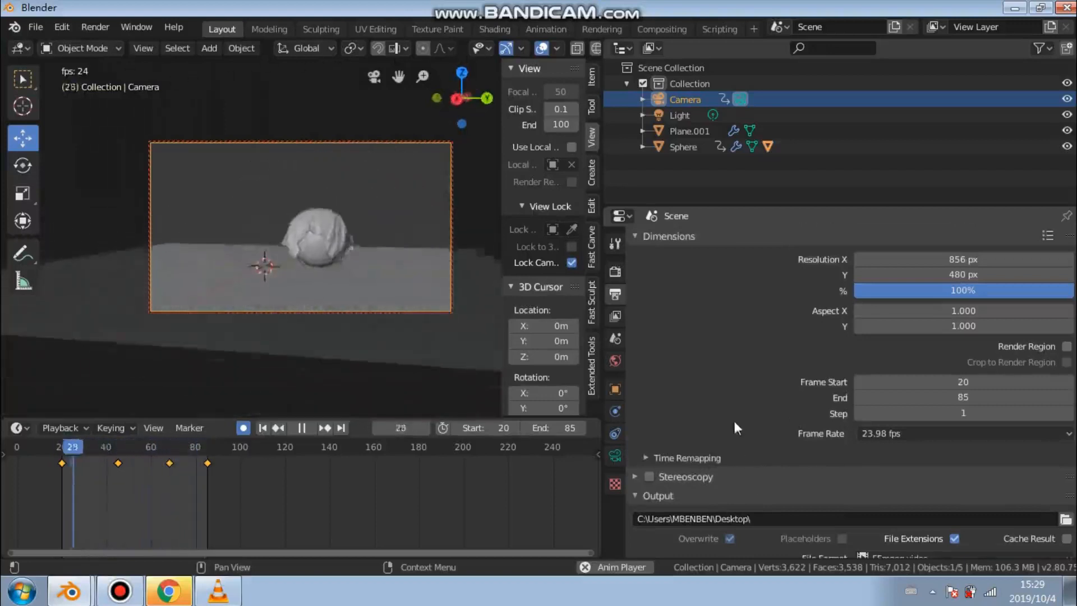
Open the list of output quality levels in the video encoding settings
scroll(735, 426, down, 2)
scroll(740, 433, down, 7)
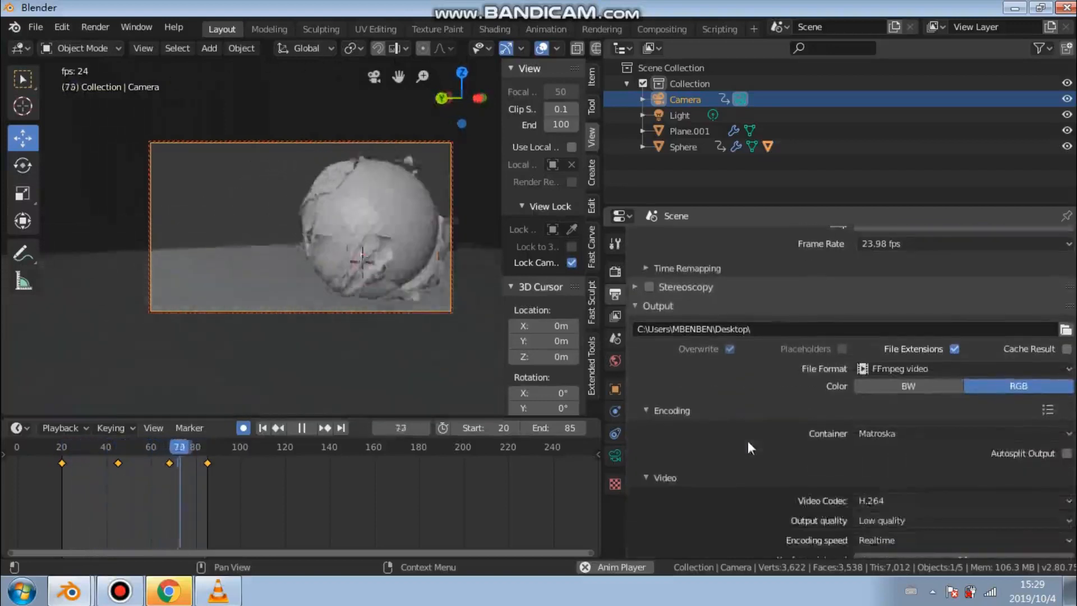
click(879, 428)
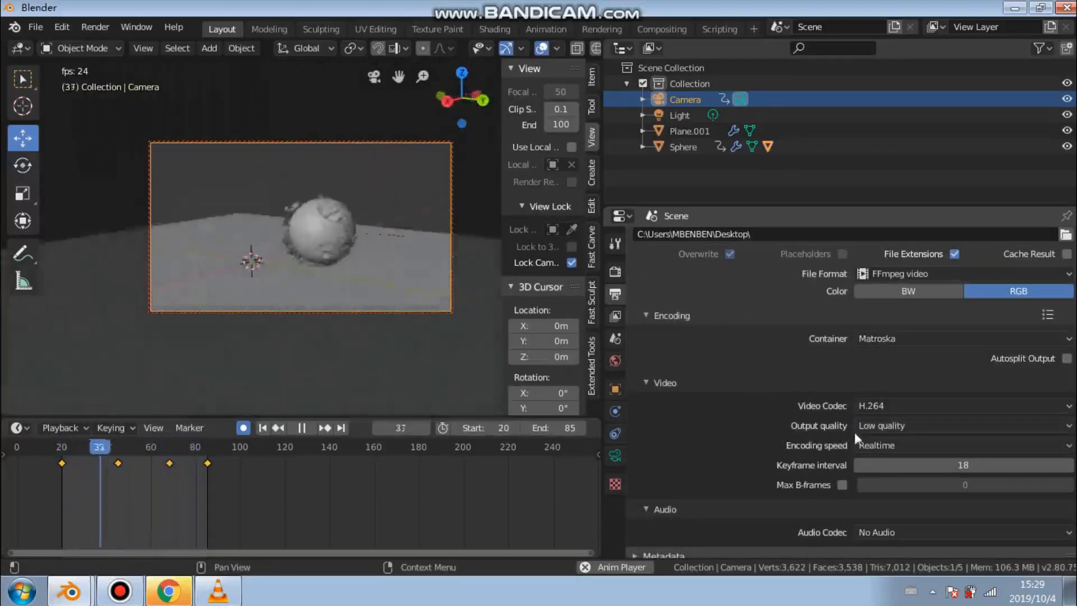
click(889, 428)
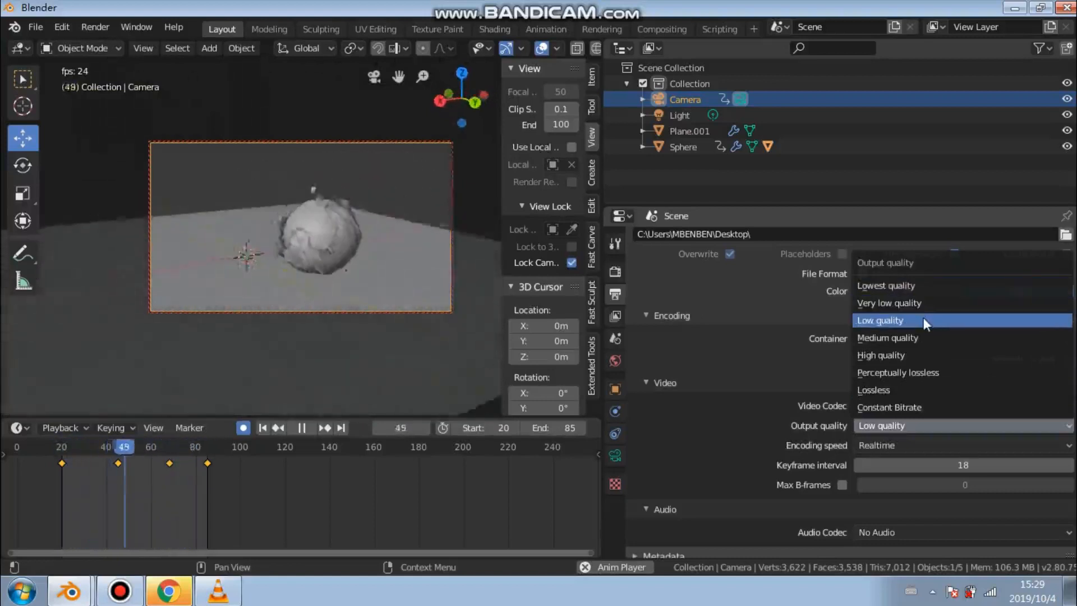
Set the video output quality to Low quality and widen the 3D viewport
click(924, 319)
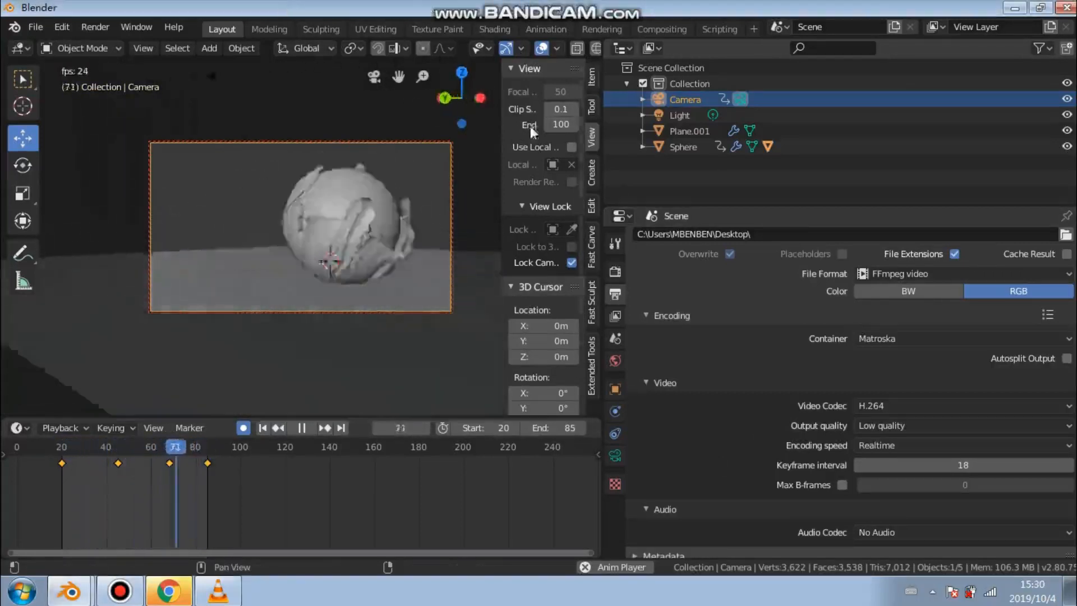
drag(603, 129, 875, 130)
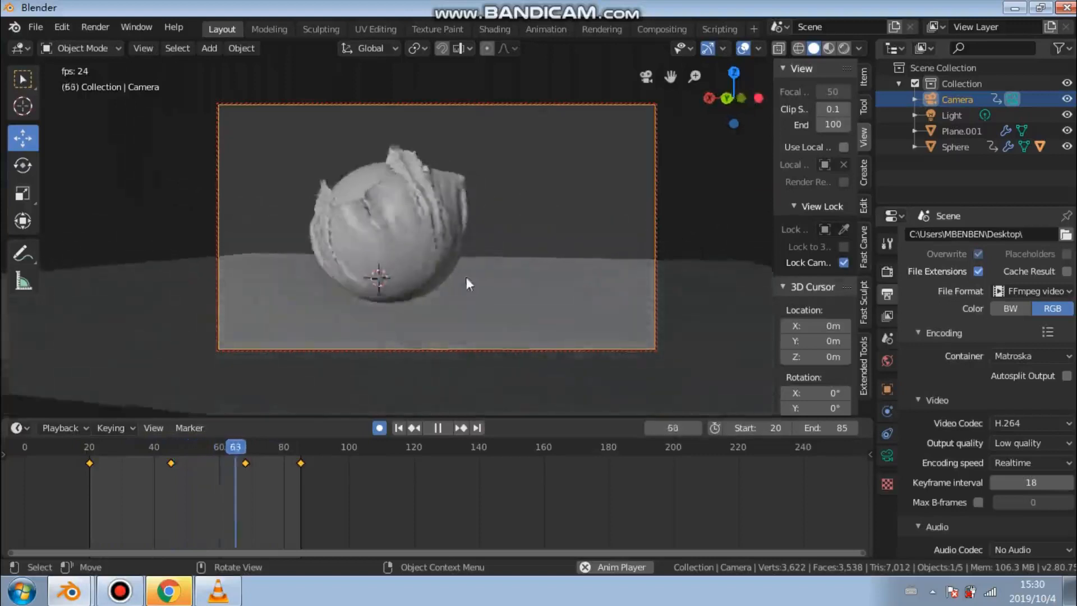
Cycle the viewport through wireframe, solid and material preview shading, ending in rendered shading
click(797, 48)
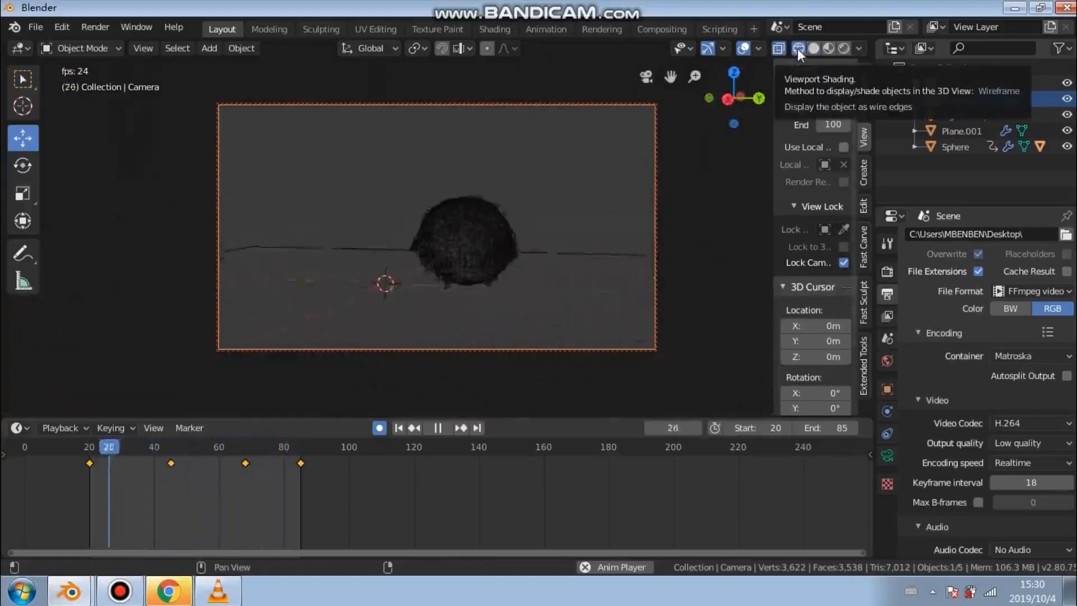
click(812, 48)
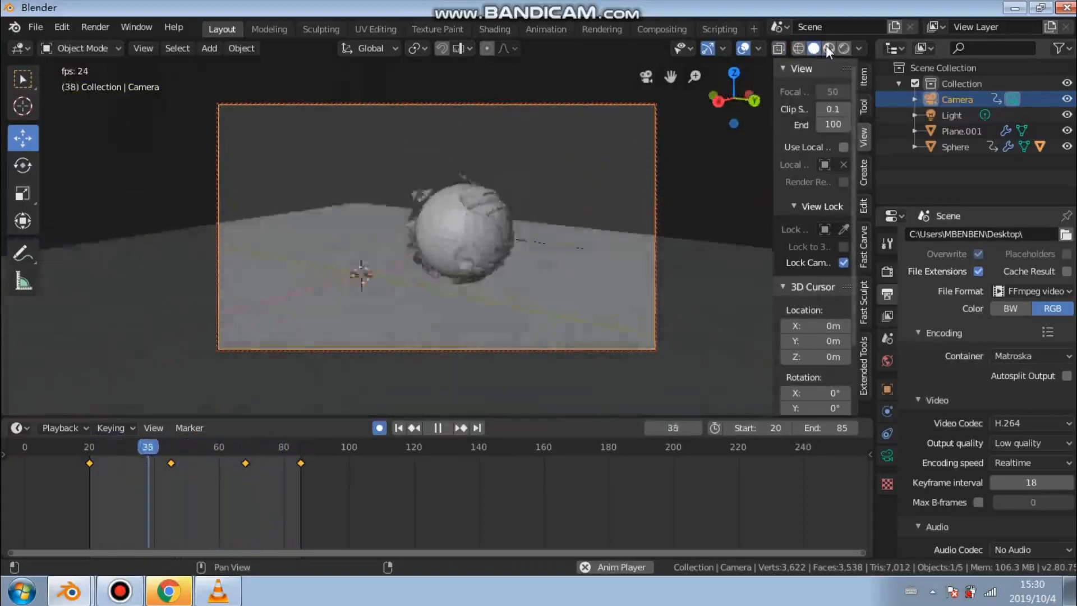
click(827, 47)
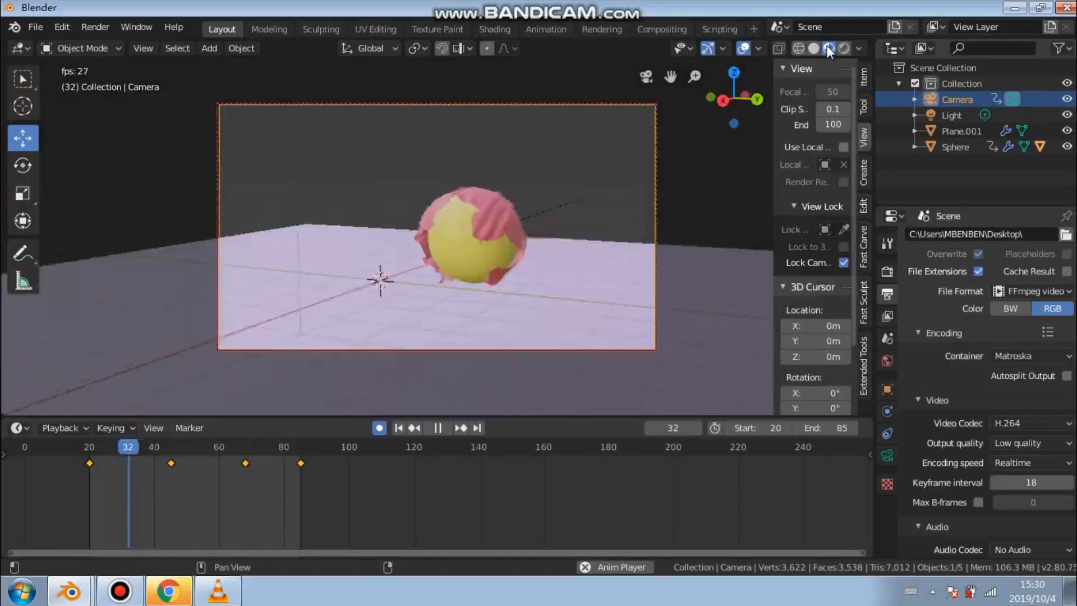
click(840, 48)
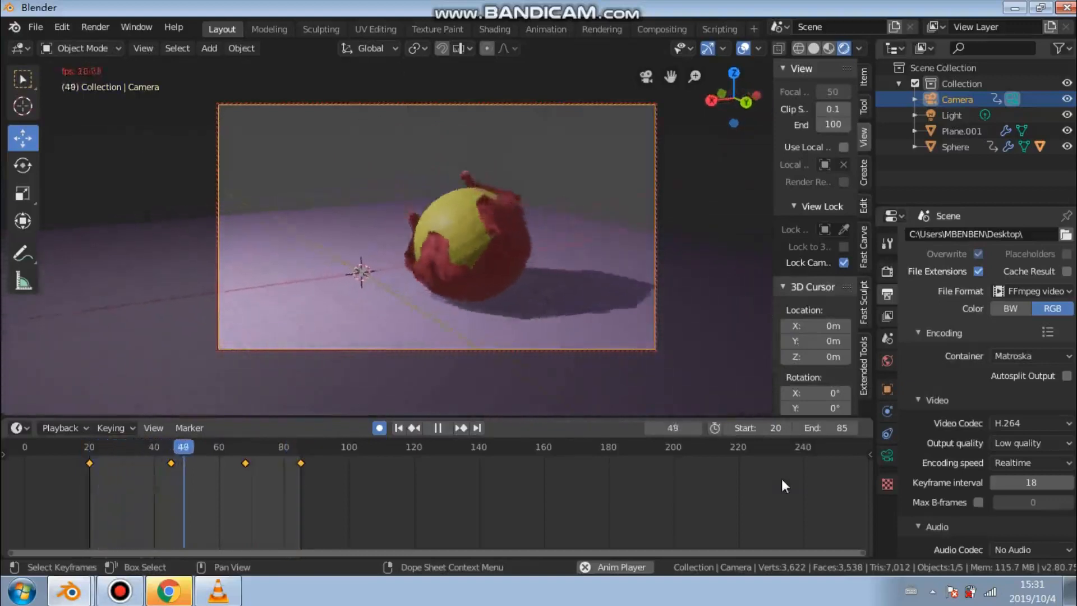
Switch to VLC, play the rendered video 0020-0085.mkv and minimize the player
click(218, 591)
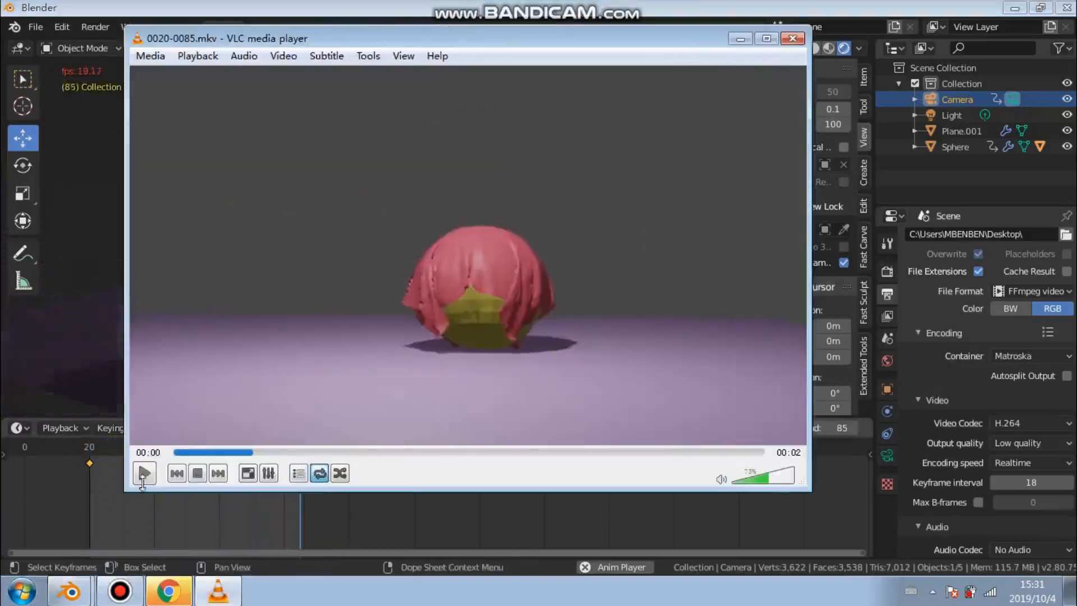
click(144, 476)
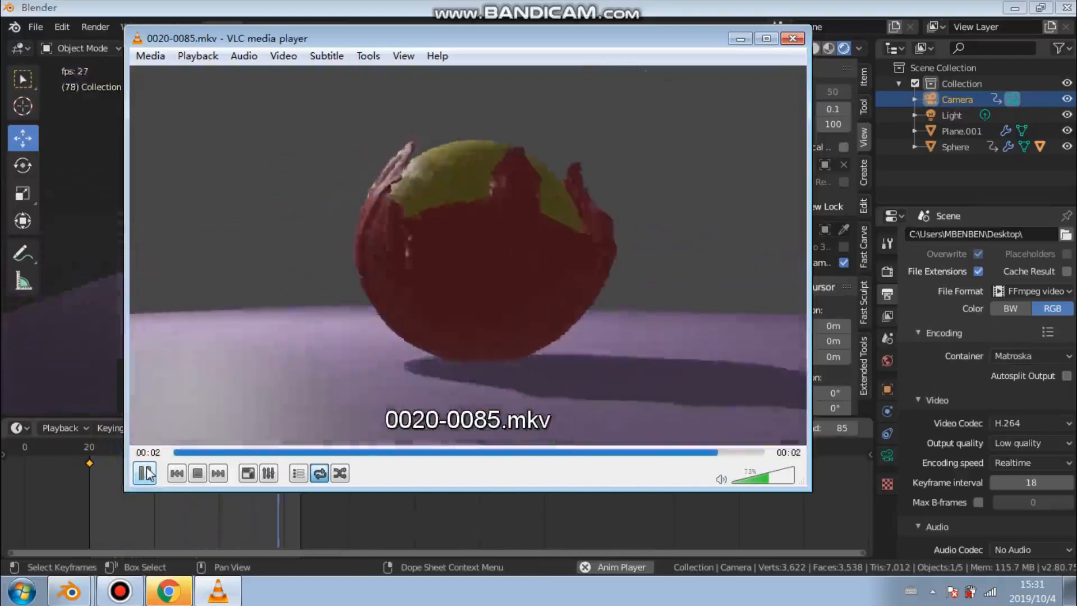
click(741, 38)
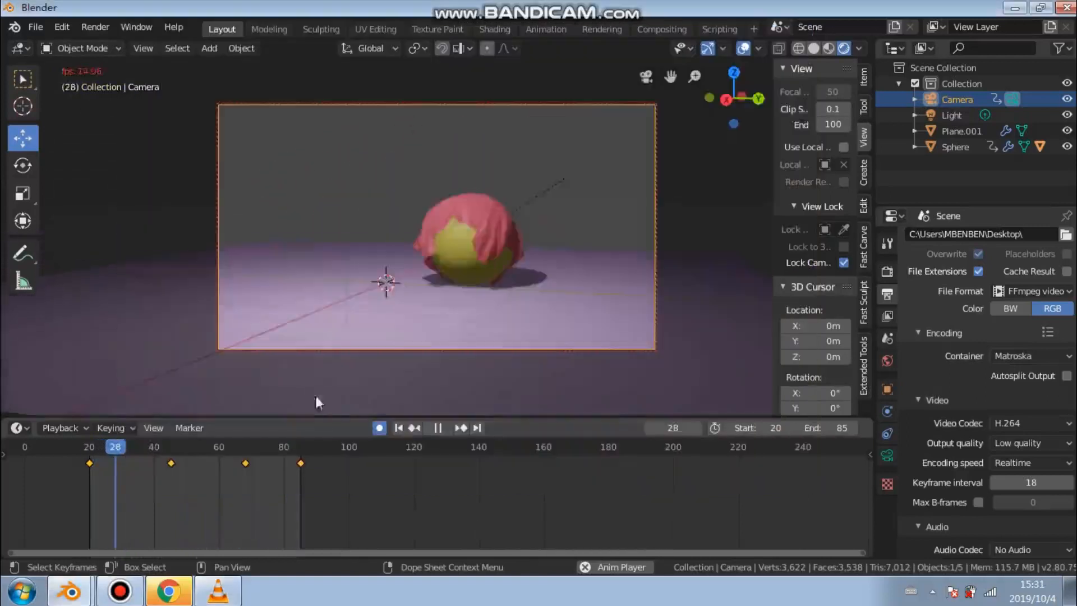
Stop the viewport animation playback and watch 0020-0085.mkv in VLC again, pausing it before minimizing the player
click(438, 428)
click(218, 591)
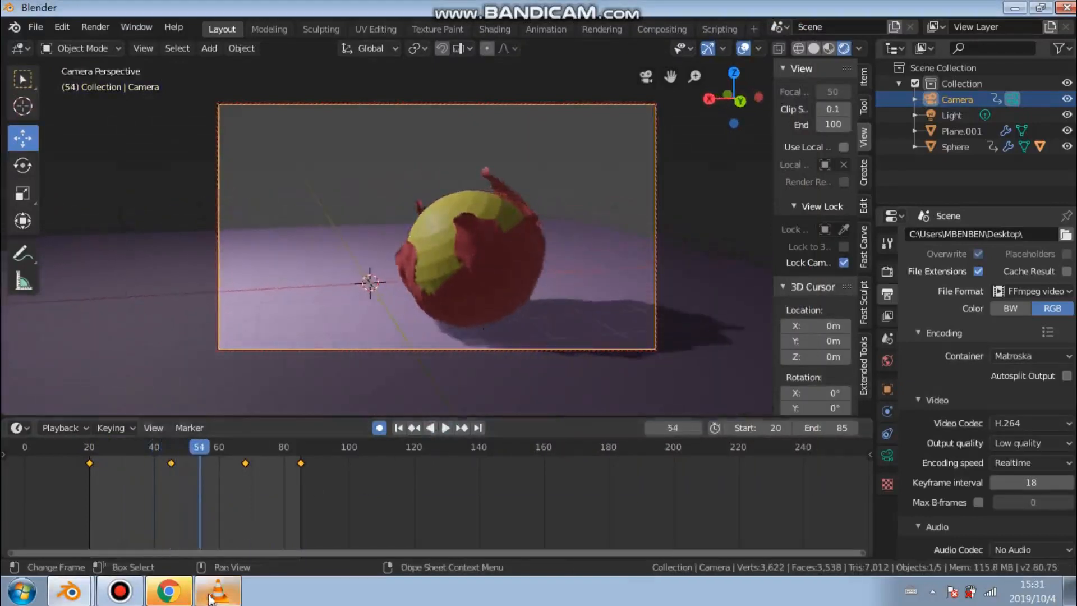
click(145, 474)
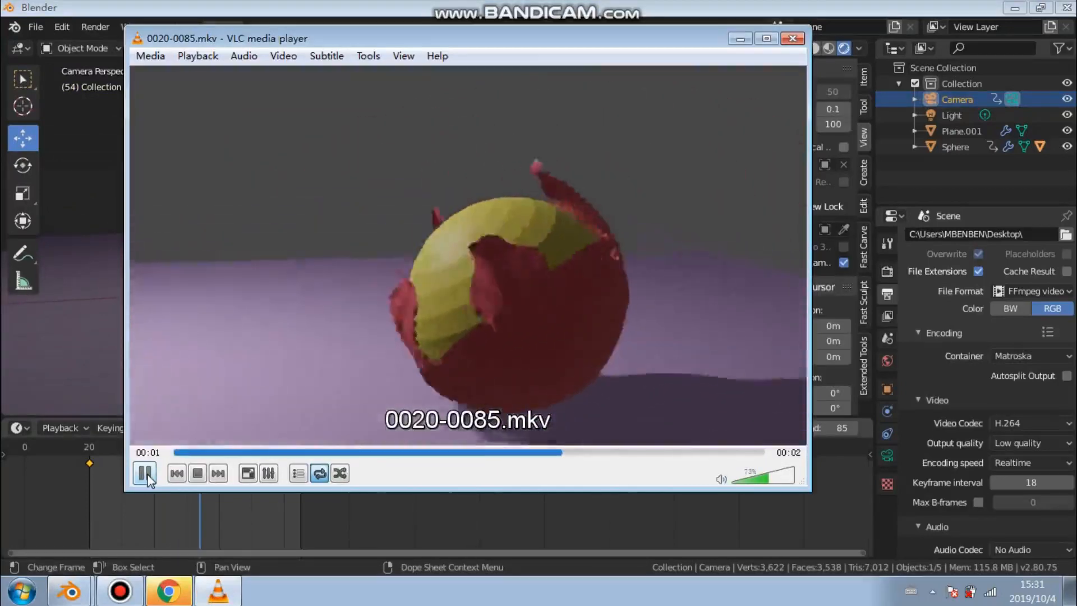
click(144, 474)
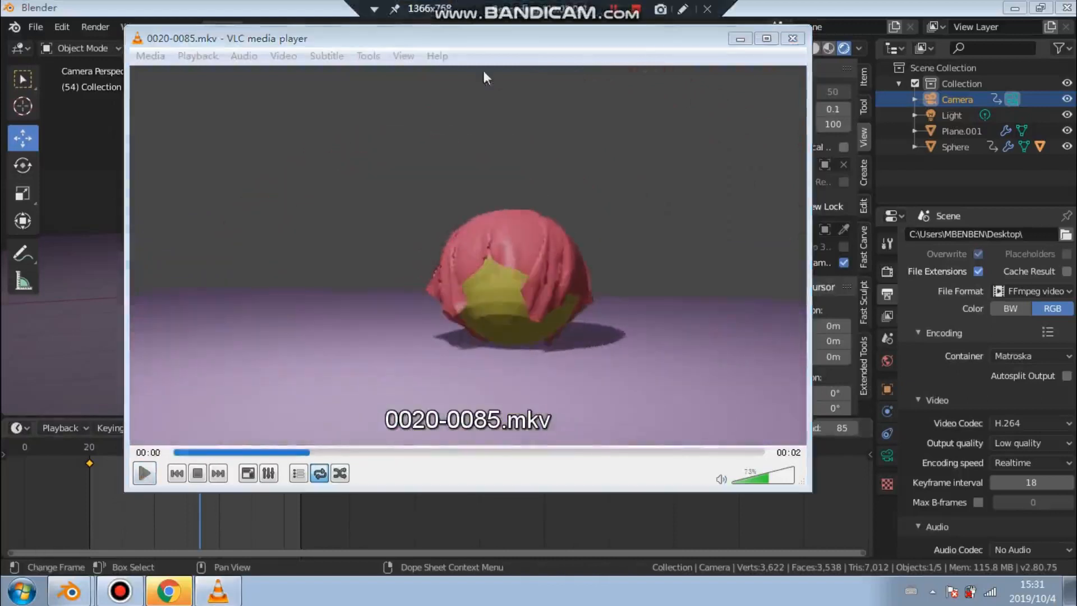
click(739, 38)
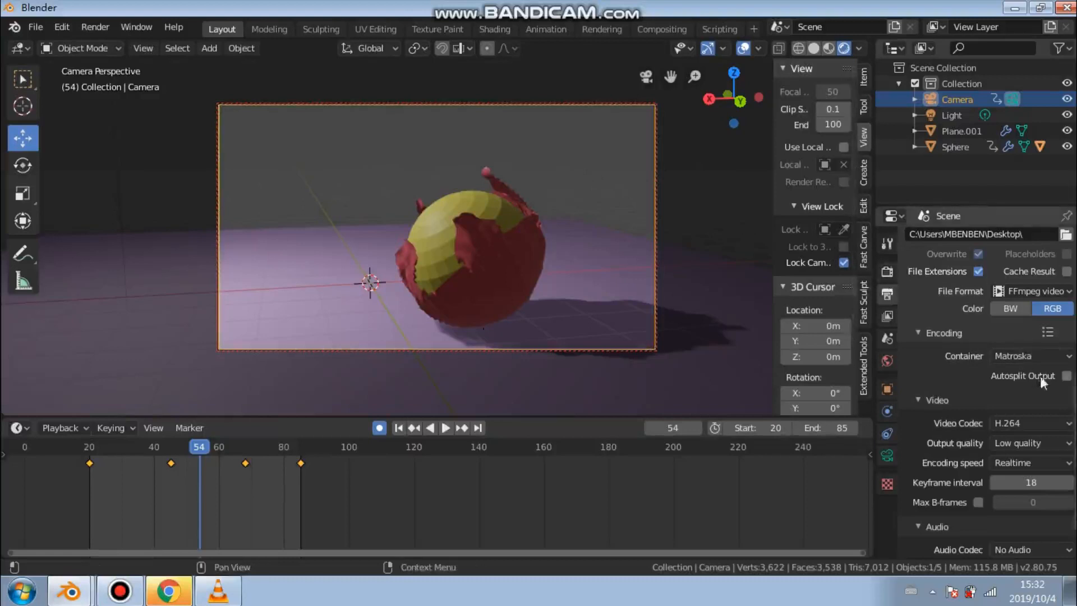
Look through the video codec choices and enable Autosplit Output for the Matroska container
click(1062, 424)
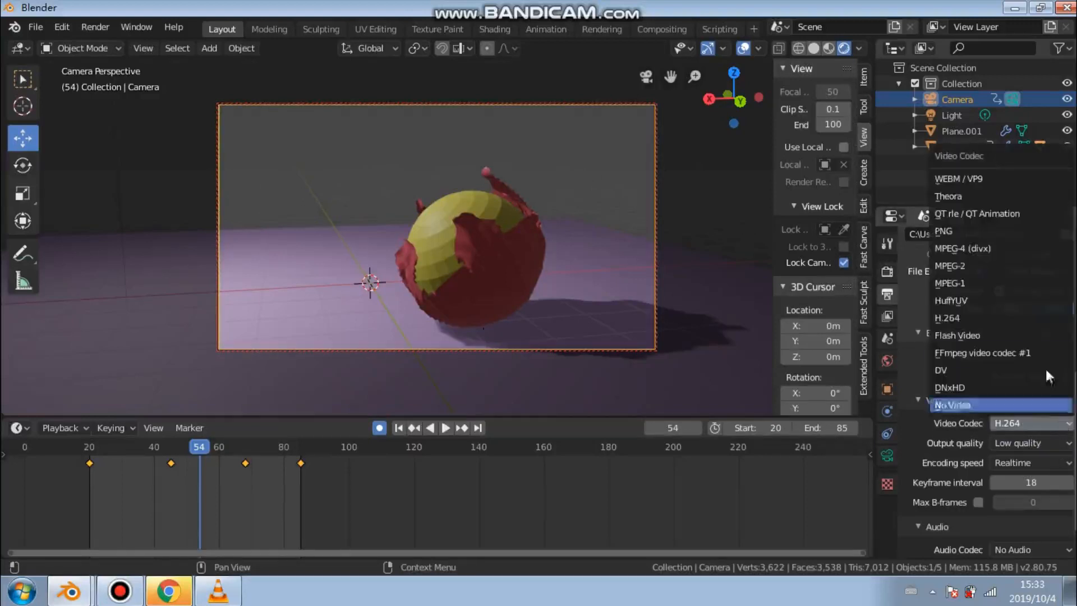
click(1067, 375)
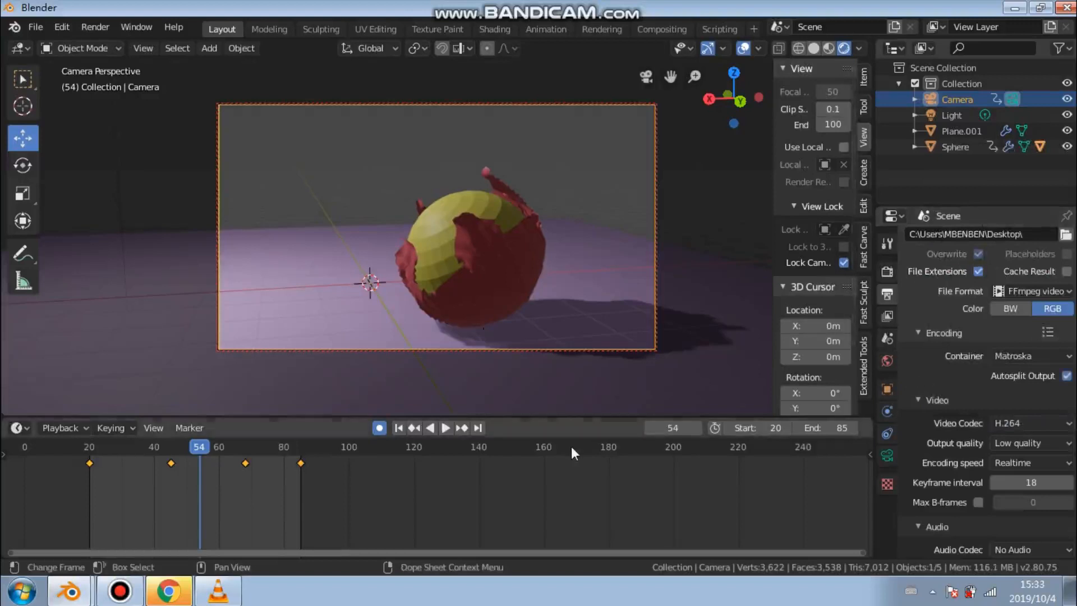
Resume 0020-0085.mkv in VLC to watch the rest of the animation, and close the player
mouse_move(470, 5)
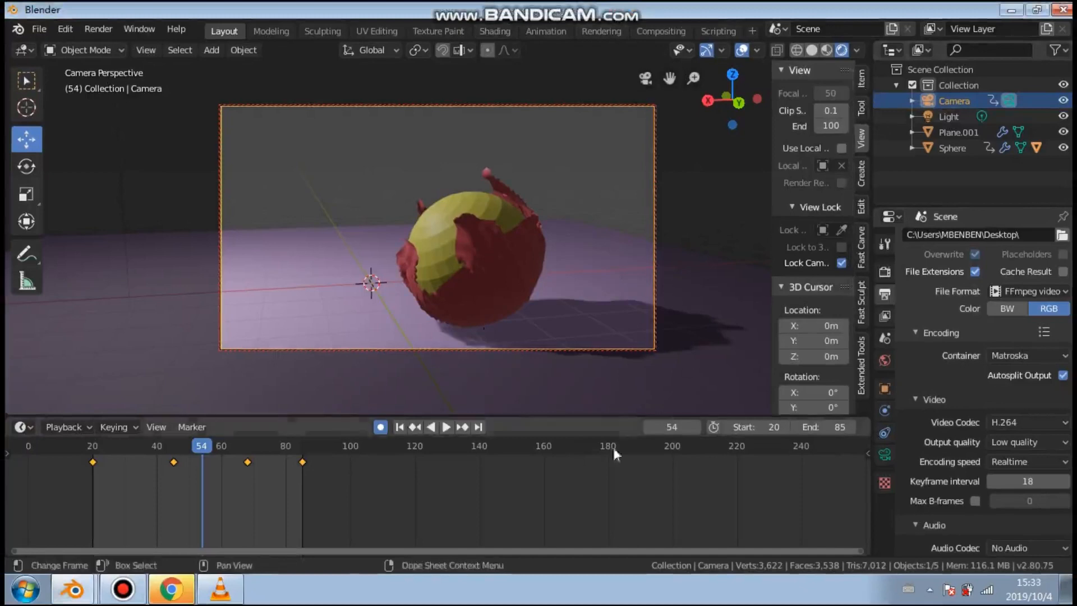
click(220, 589)
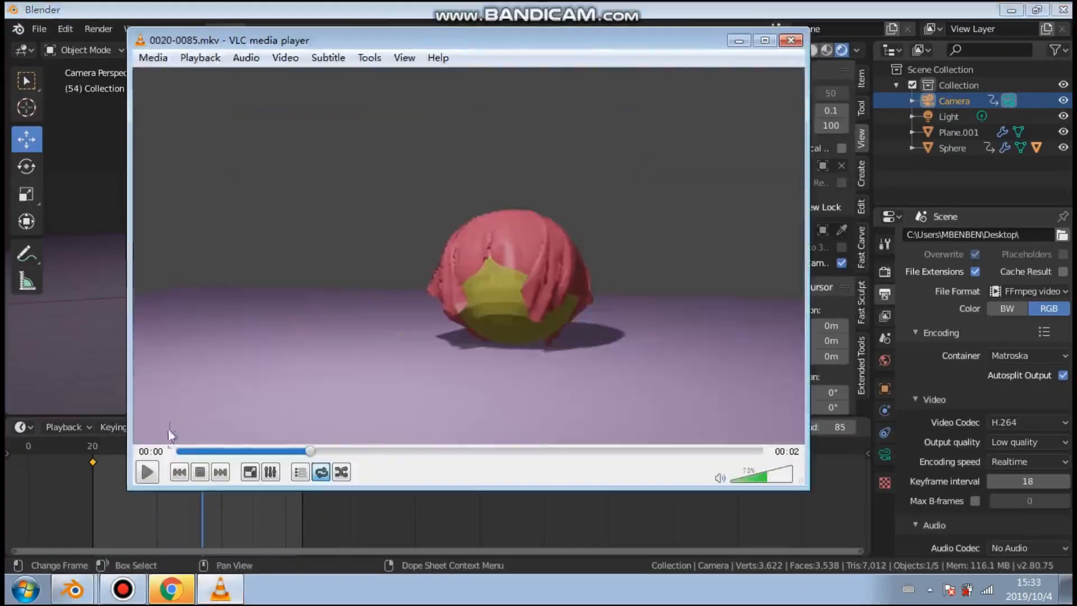
click(147, 473)
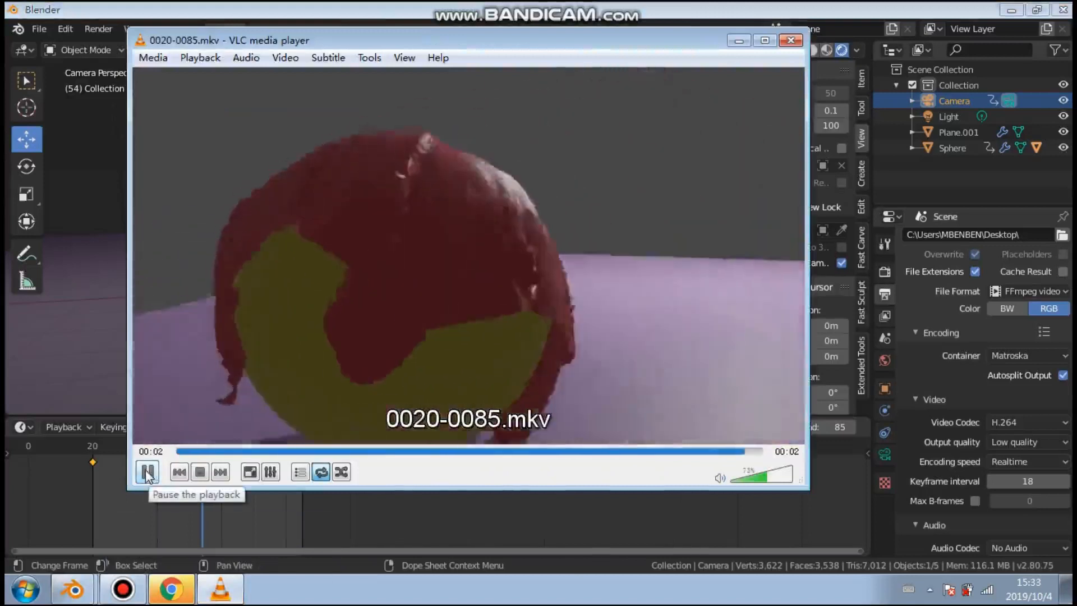
click(791, 40)
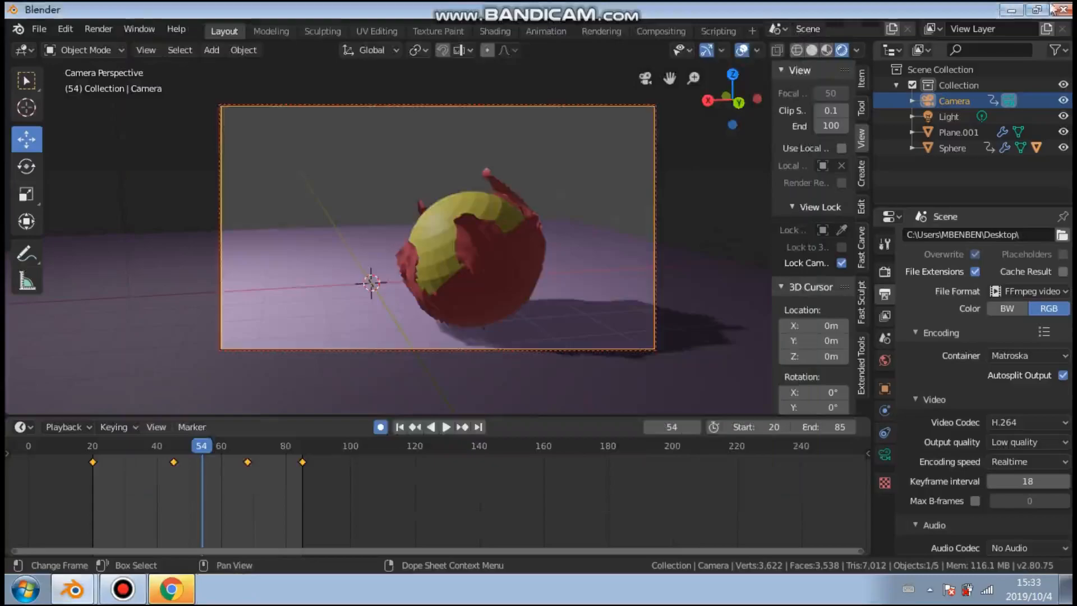
Minimize Blender and move the rendered 0020-0085 file to an open area of the desktop
click(1019, 11)
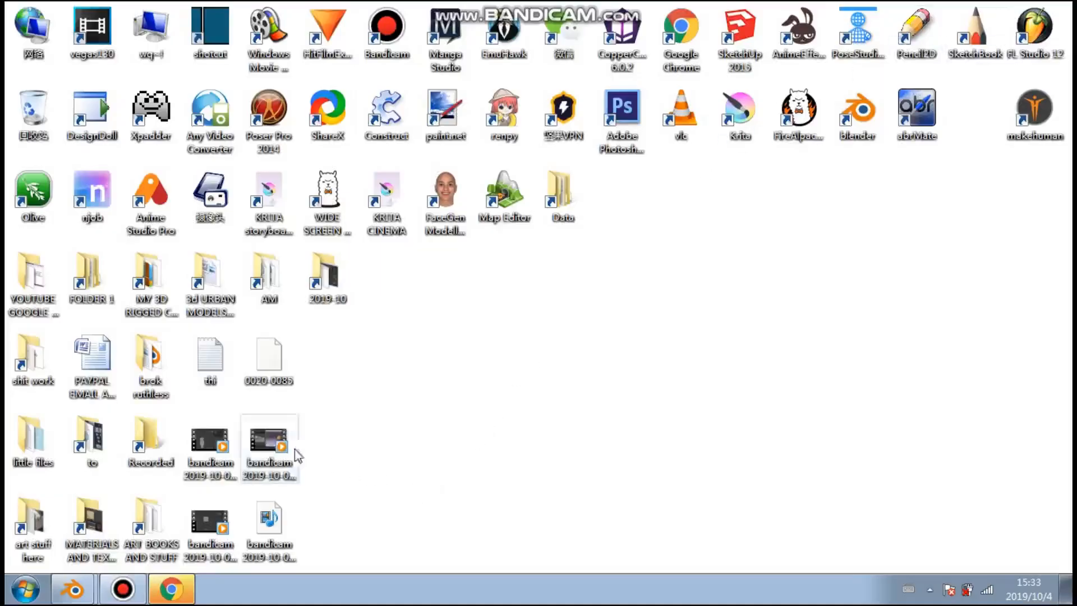
drag(287, 365, 372, 347)
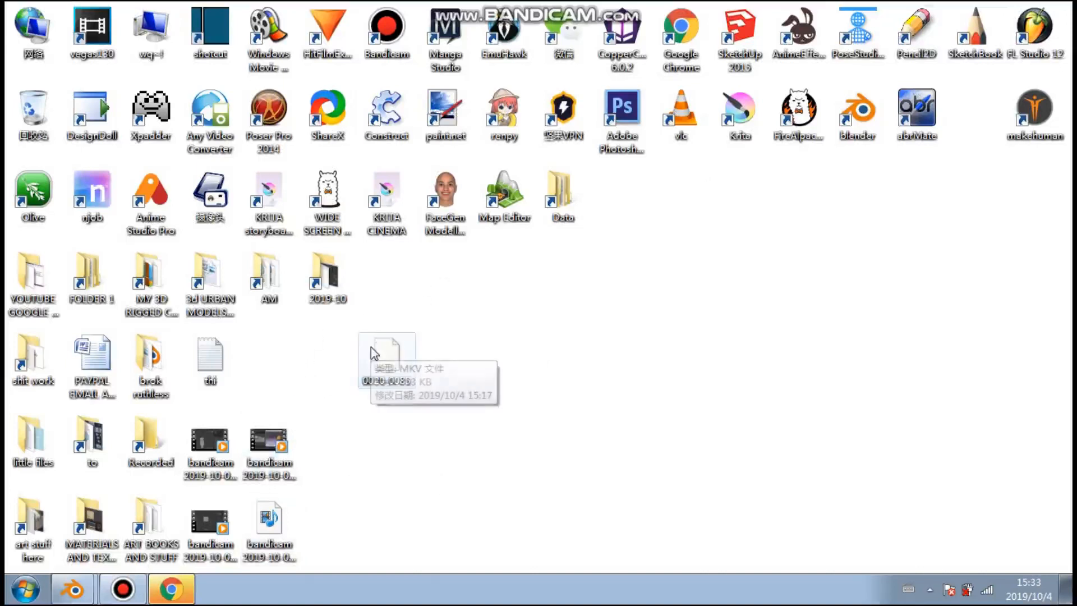
drag(372, 346, 184, 198)
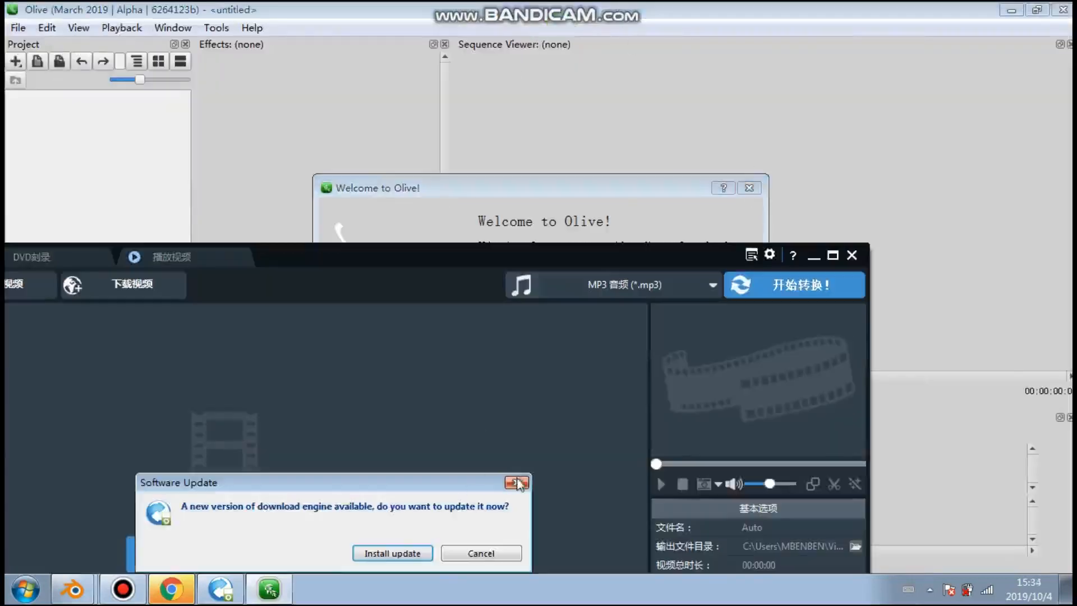
Dismiss the software update prompt in Any Video Converter and choose custom MP4 video (*.mp4) as output format
click(516, 483)
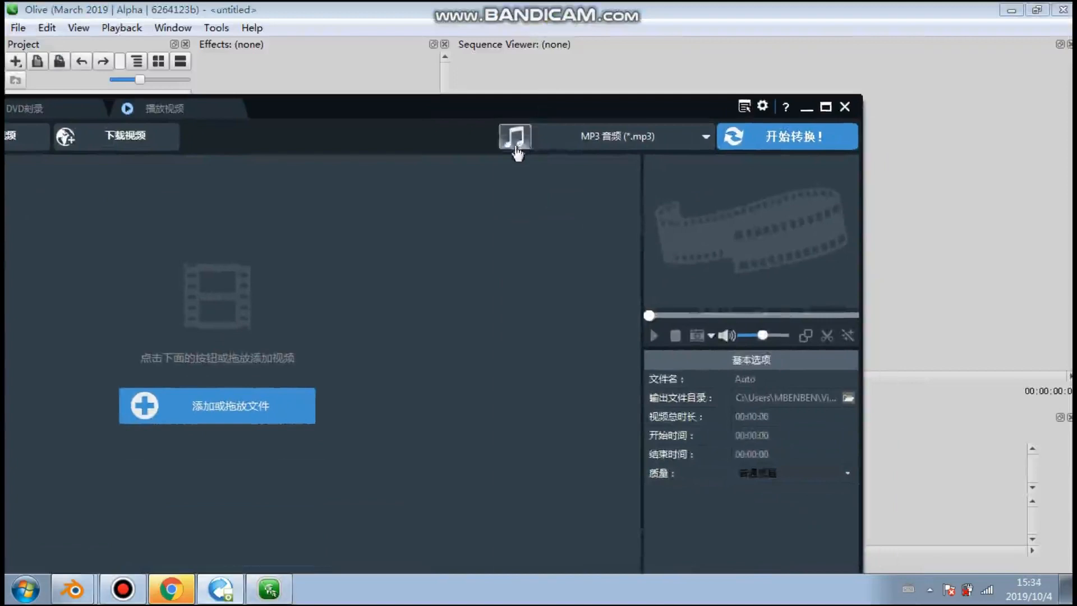
click(515, 137)
click(516, 430)
scroll(668, 460, down, 6)
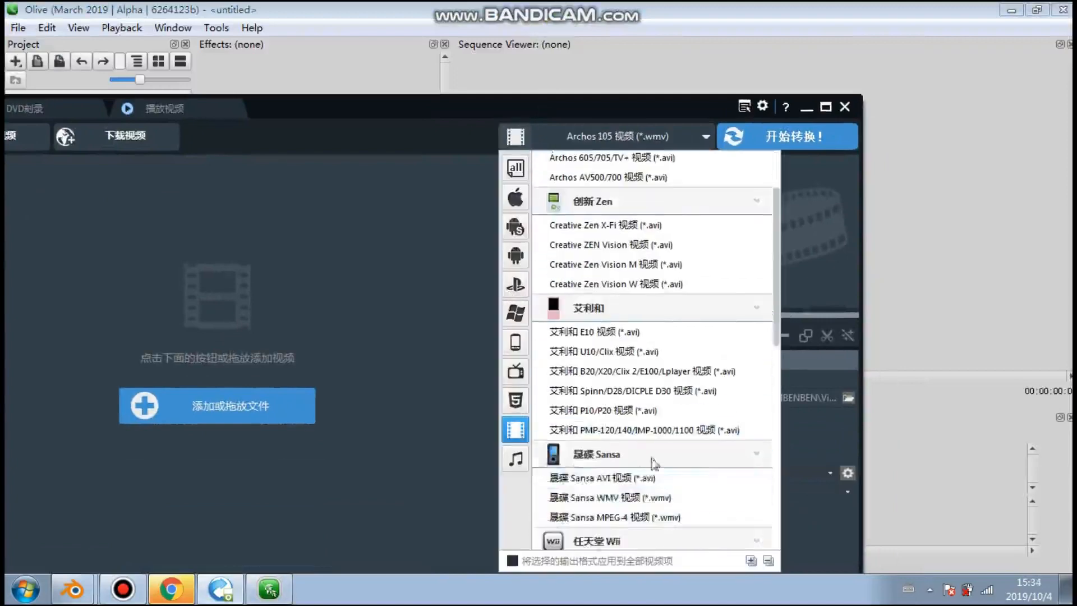
scroll(673, 468, down, 5)
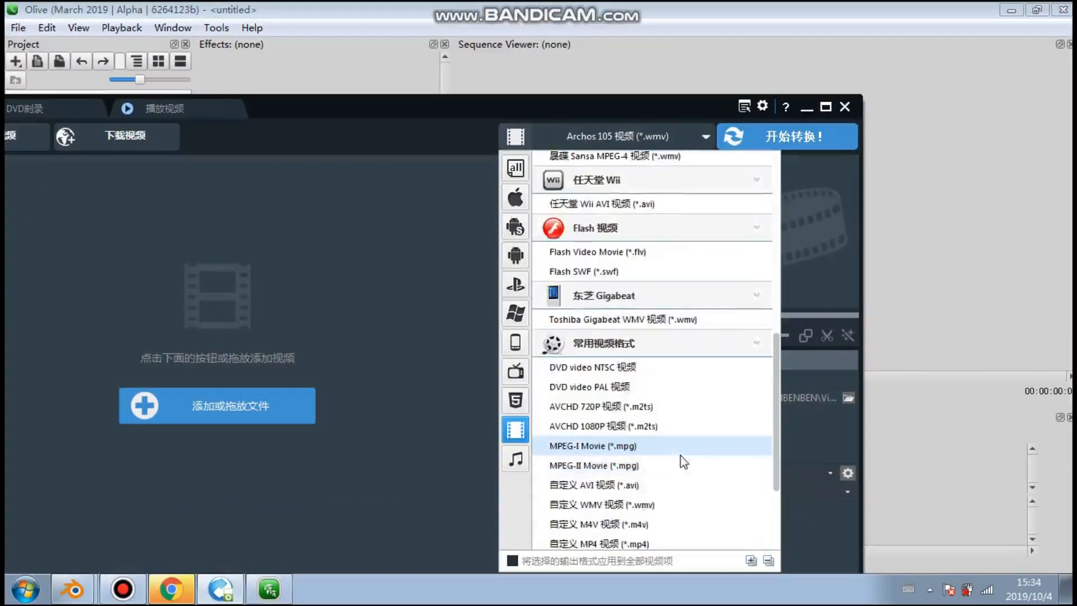
click(667, 508)
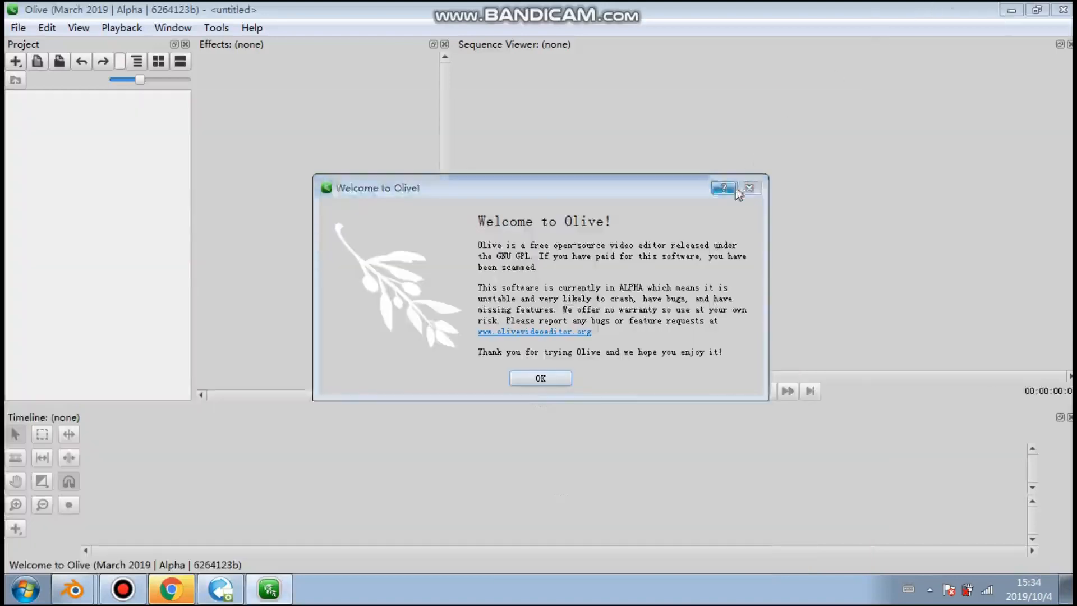
Get Olive out of the way and add the 0020-0085 file from the desktop to Any Video Converter
click(749, 189)
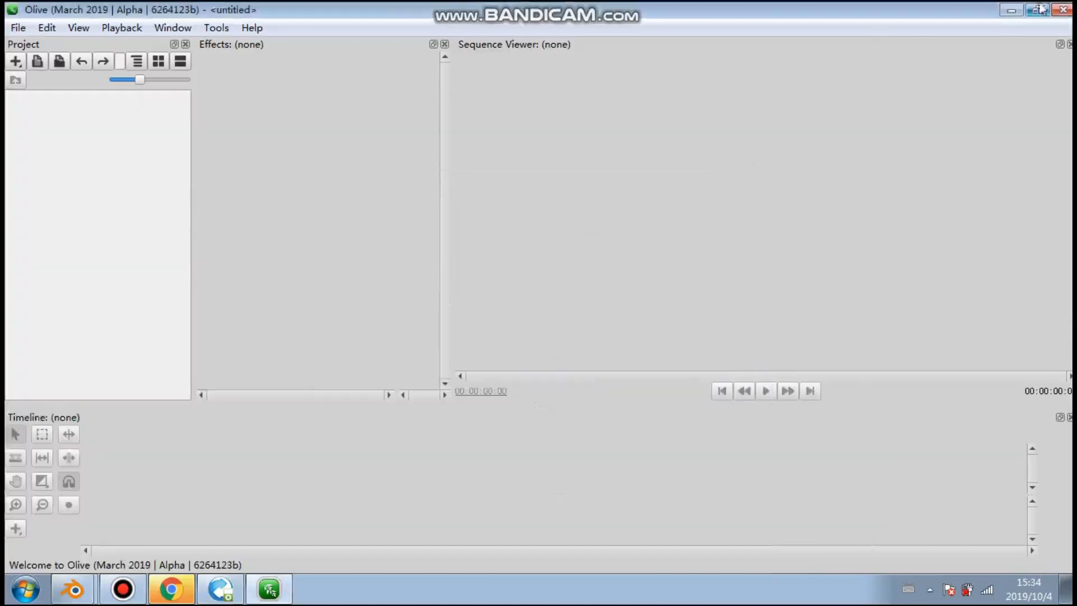
click(1011, 10)
drag(613, 120, 519, 387)
drag(387, 354, 392, 391)
drag(439, 434, 519, 236)
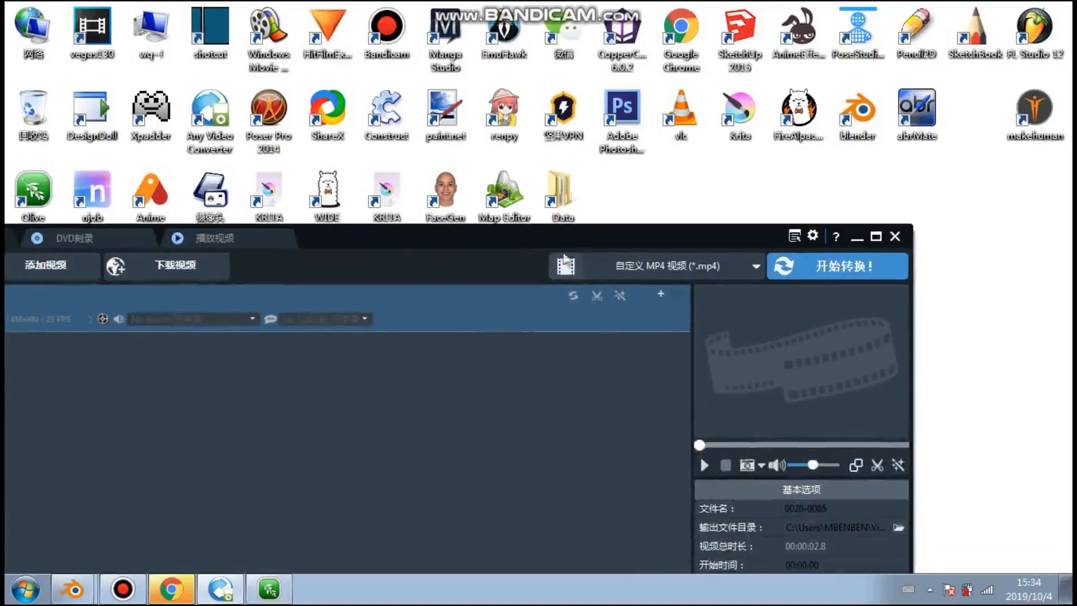
Convert the 0020-0085 video to MP4 and dismiss the AVC Pro subscription offer
click(808, 278)
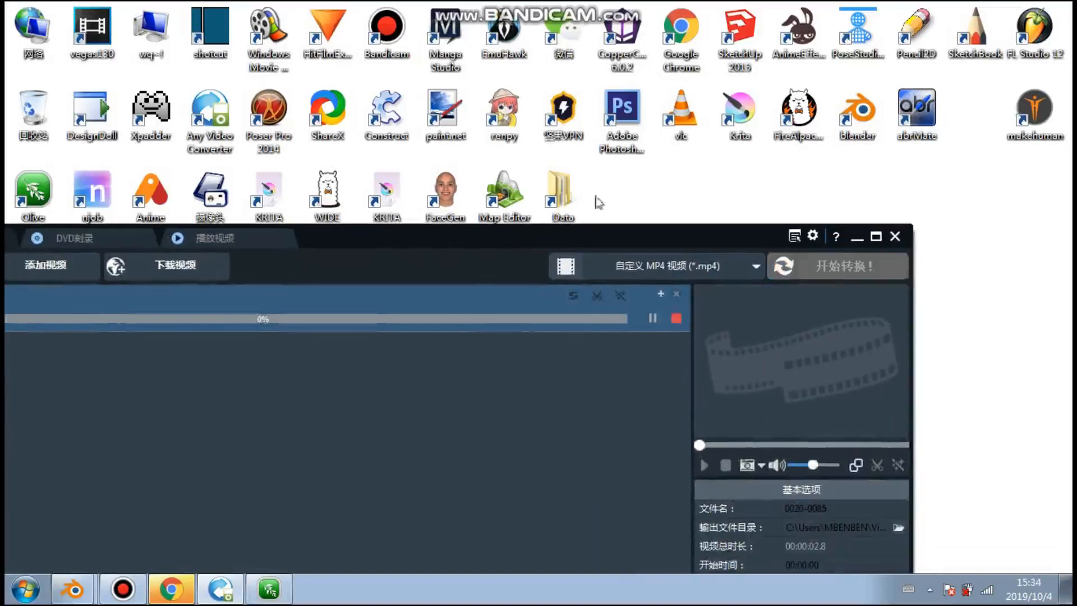
drag(420, 237, 611, 188)
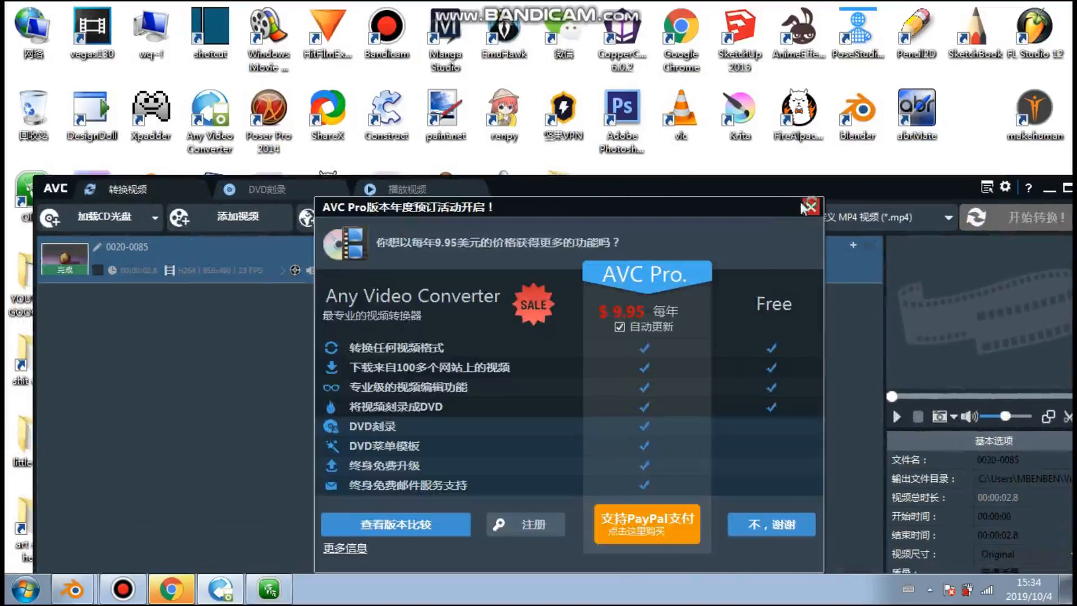
click(811, 208)
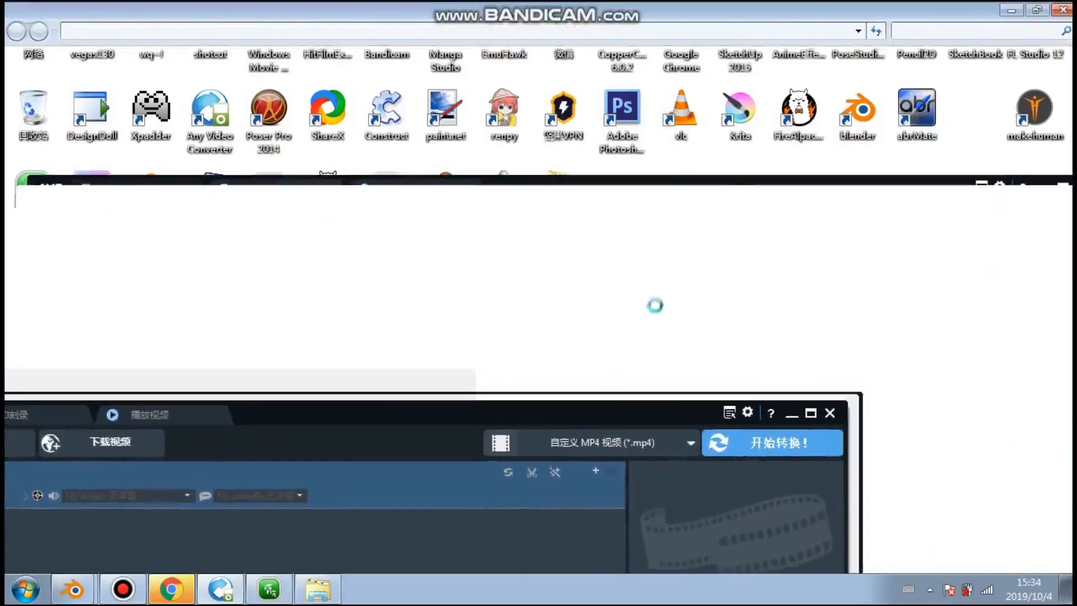
Move the converted 0020-0085 video from the output folder to the desktop and close the folder
double_click(552, 11)
drag(404, 230, 779, 197)
click(637, 96)
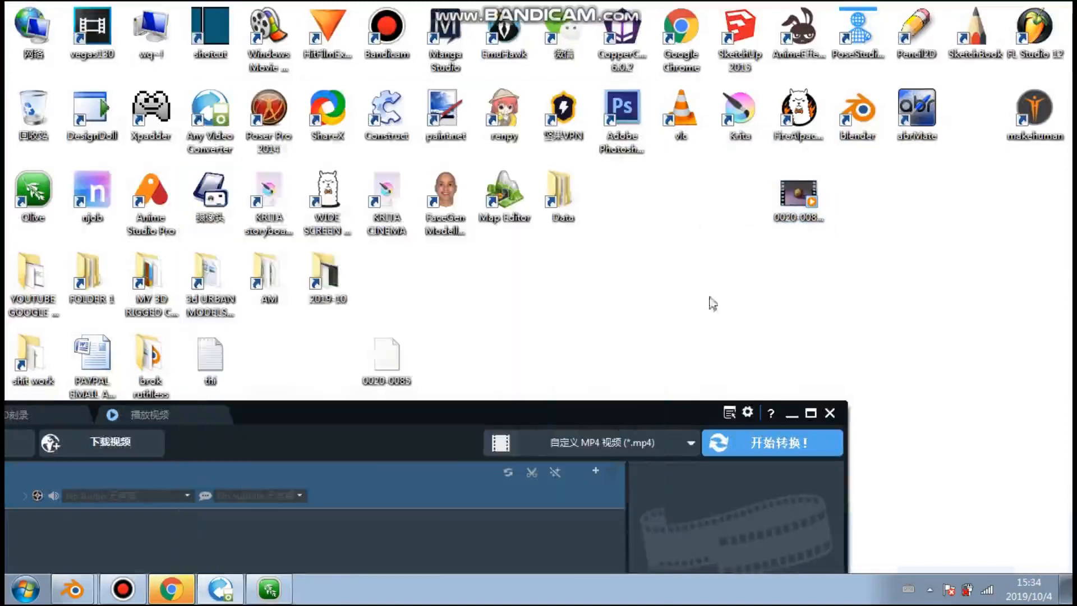
Close Any Video Converter and play the converted 0020-0085 video in VLC, briefly viewing it full screen
drag(672, 412, 627, 109)
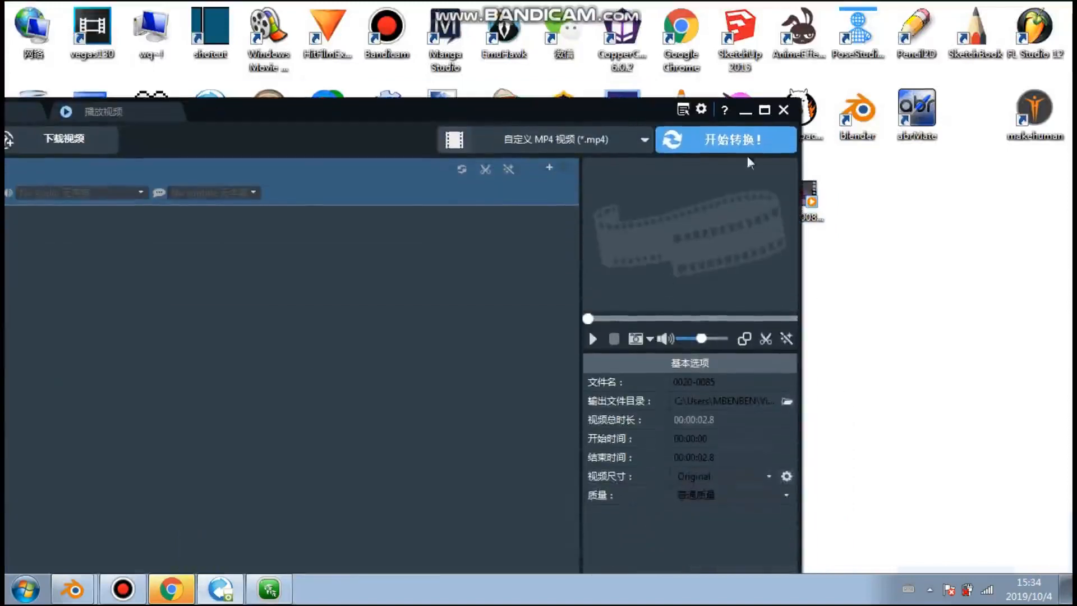
click(784, 110)
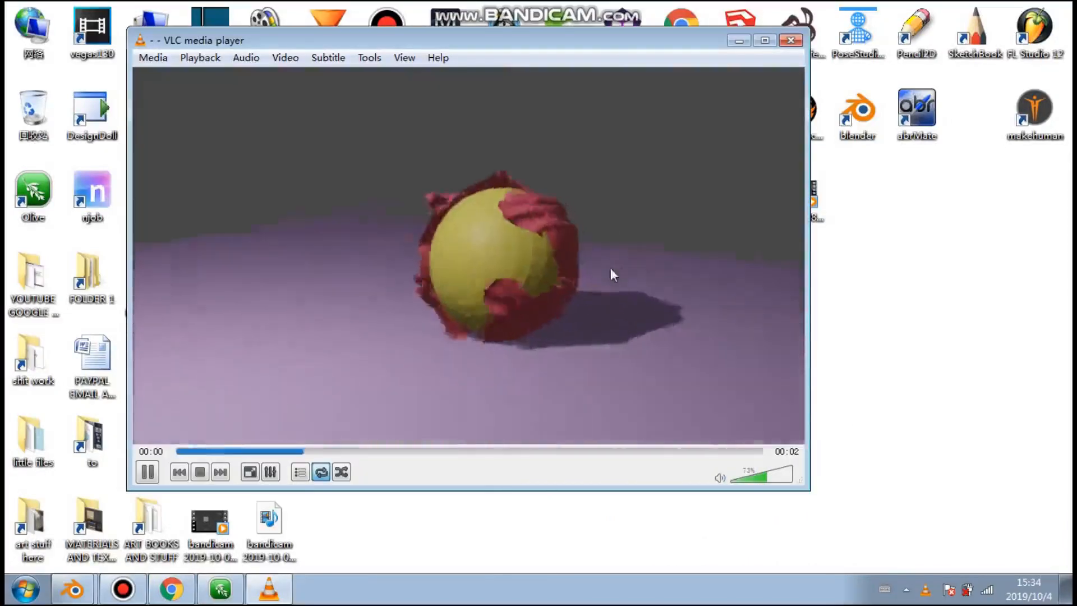
double_click(611, 273)
double_click(611, 268)
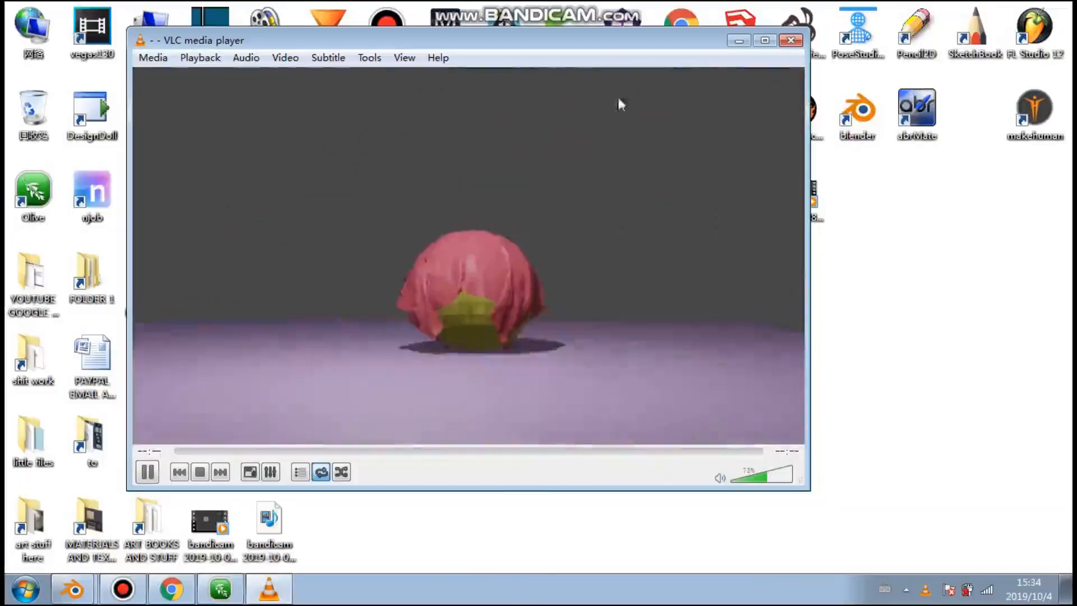
Close VLC, reposition the converted 0020-0085 video on the desktop, and replay it once more before closing the player
click(791, 40)
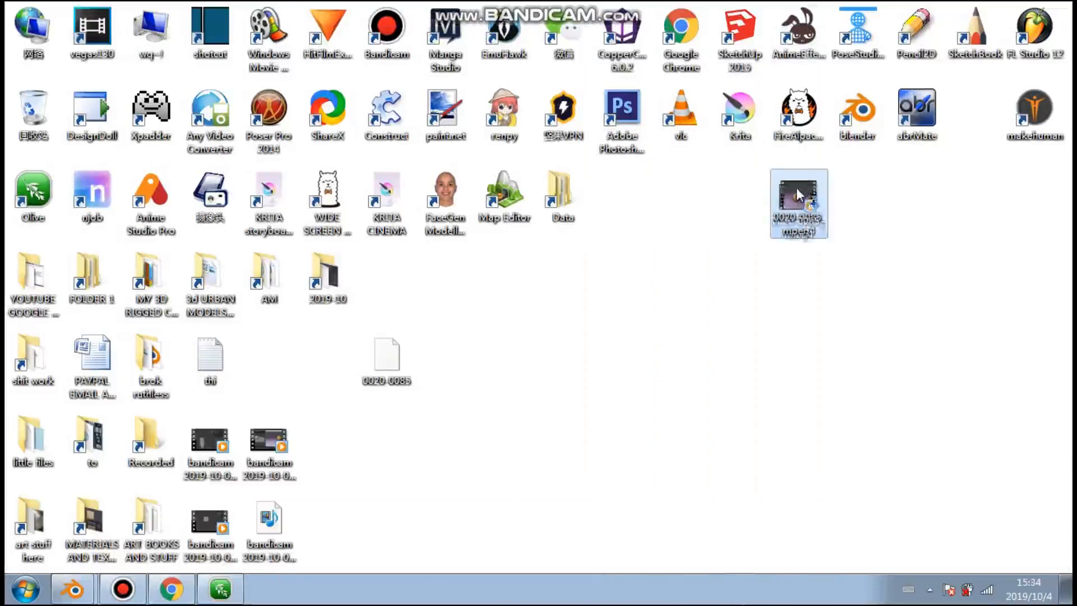
drag(798, 187, 666, 189)
double_click(667, 189)
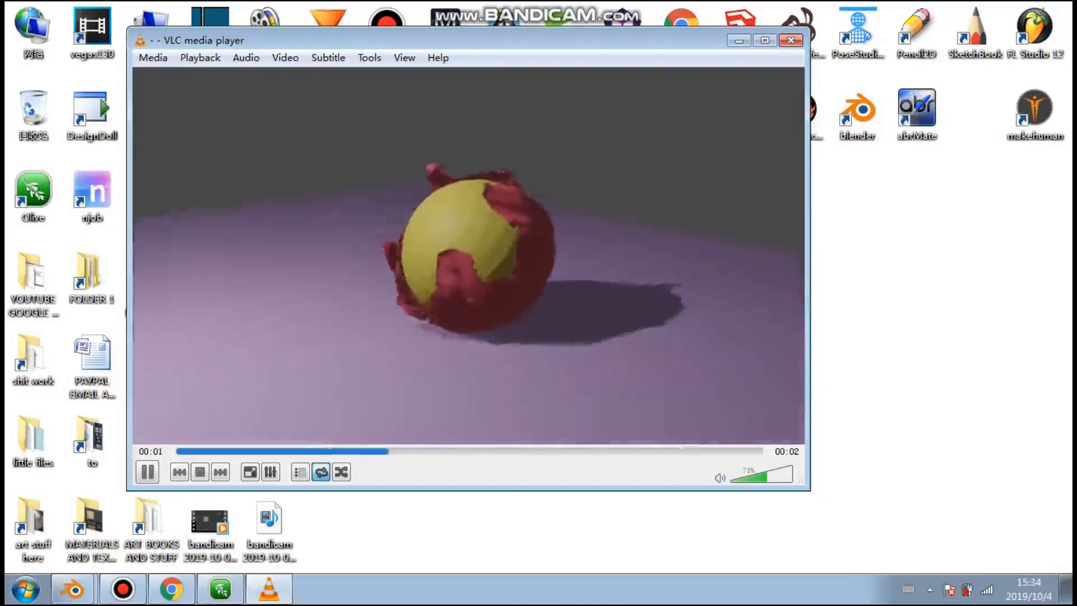
click(791, 40)
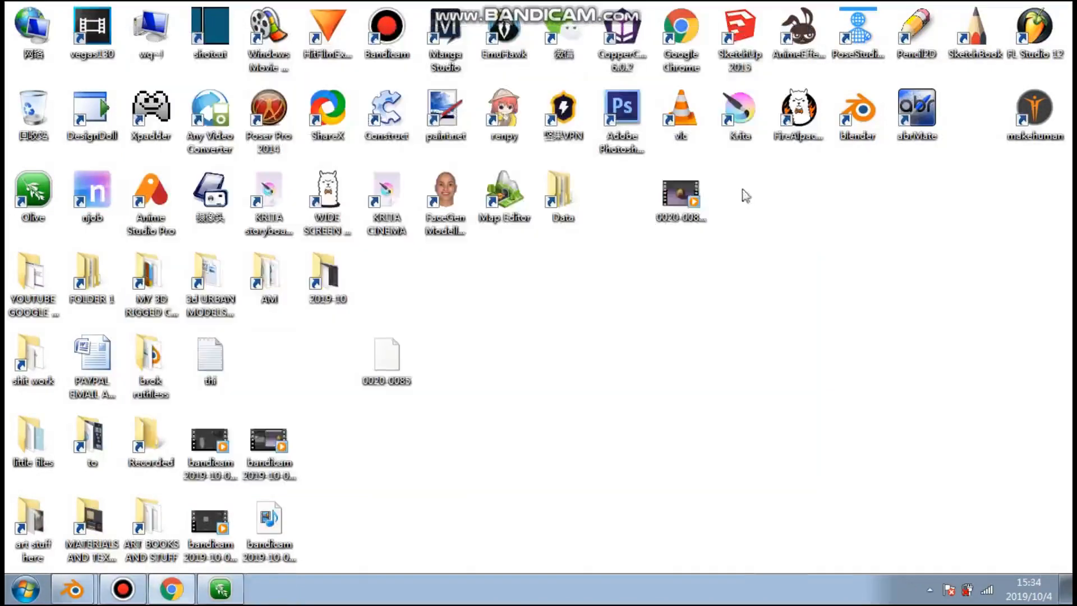
Move the converted 0020-0085 MP4 video to the Recycle Bin and empty the bin
drag(681, 191, 445, 357)
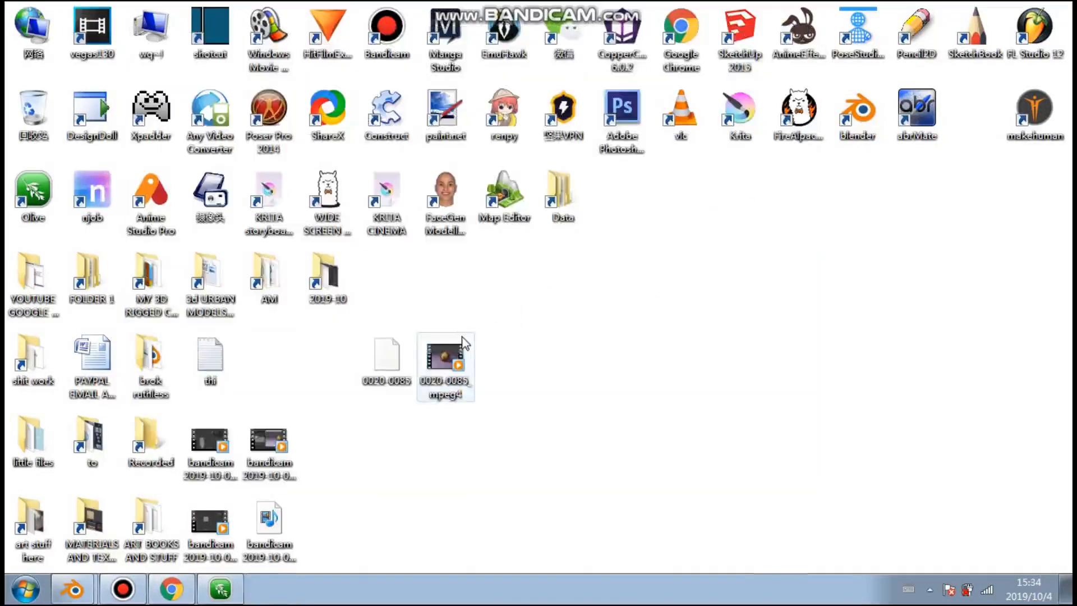
drag(449, 353, 11, 106)
right_click(8, 105)
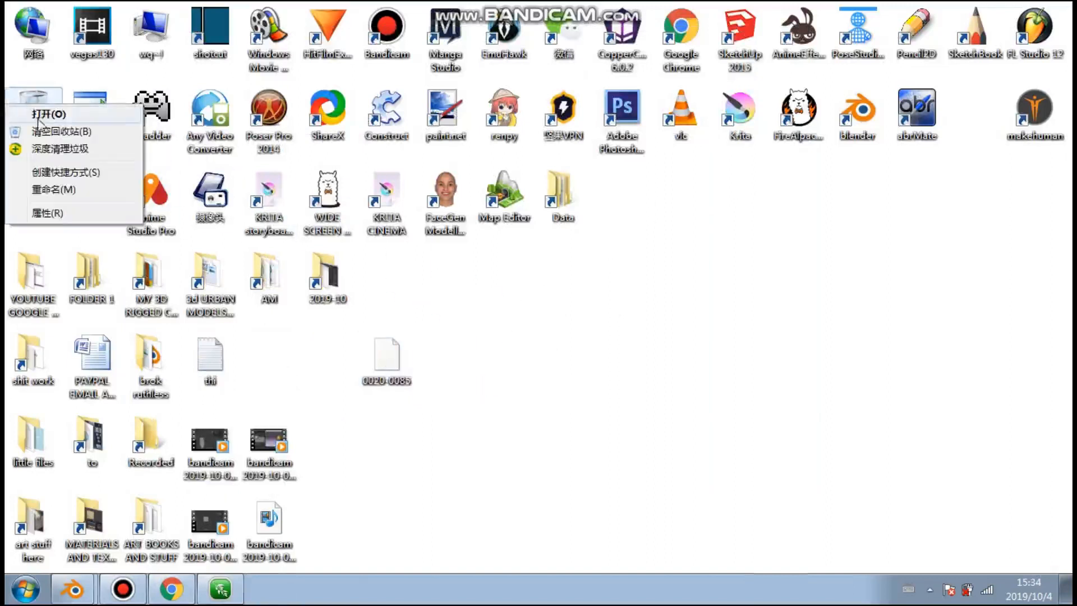
click(42, 131)
click(608, 333)
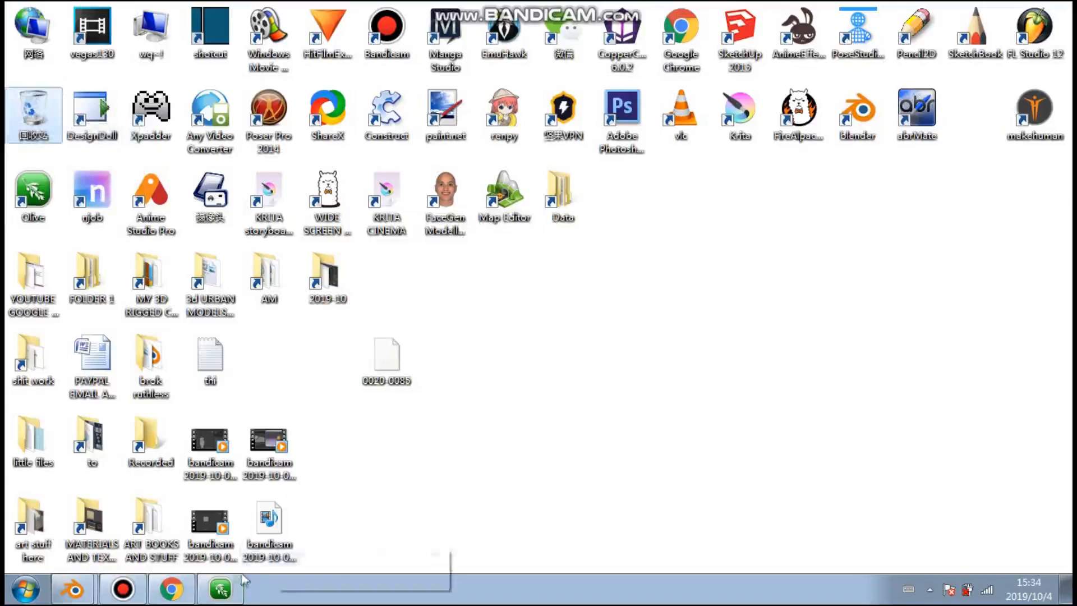
Switch to Olive, import 0020-0085.mkv from the desktop, and place the clip at the start of a new timeline sequence
click(220, 589)
double_click(542, 6)
drag(487, 95, 748, 125)
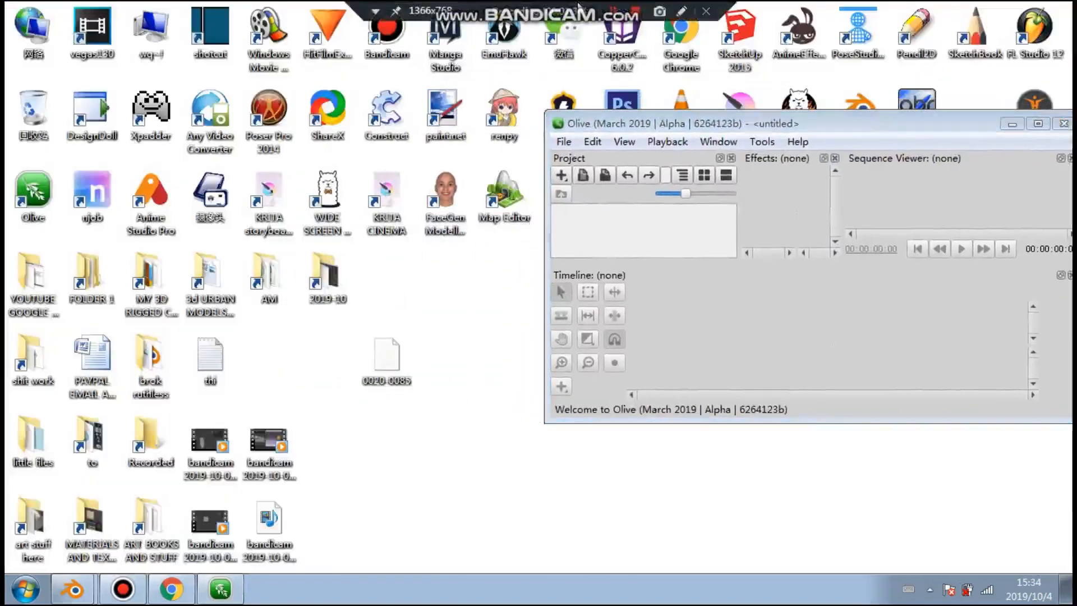
drag(382, 356, 656, 225)
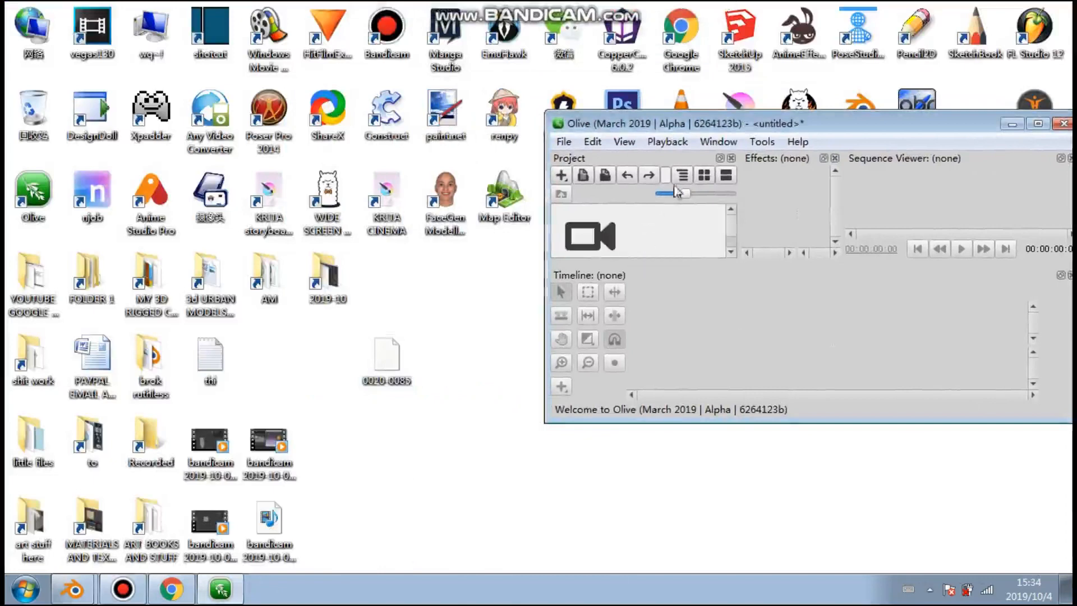
double_click(698, 132)
drag(42, 126, 125, 365)
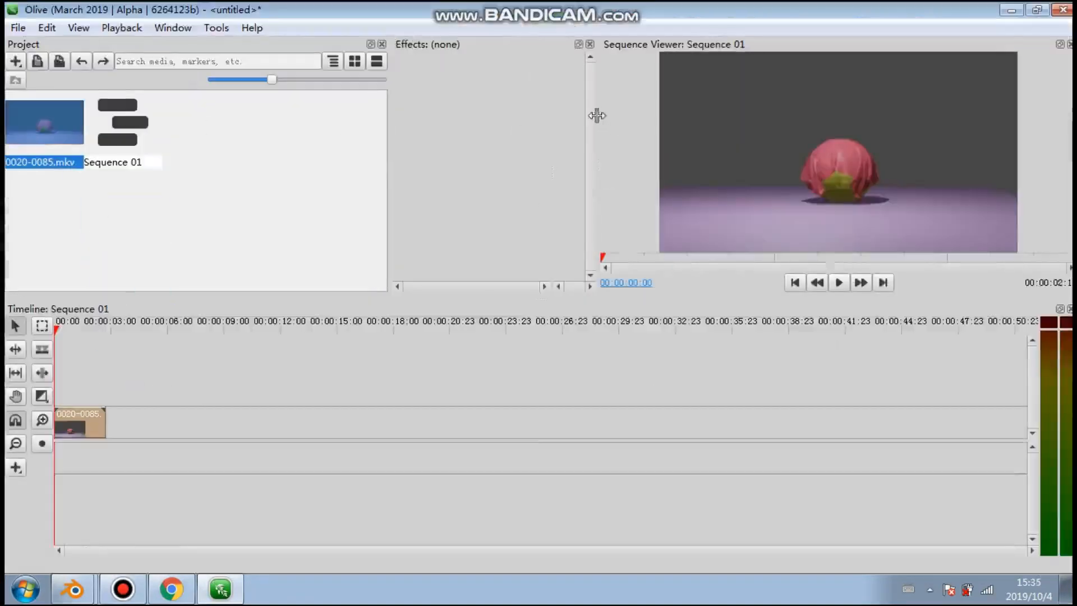
Enlarge the sequence viewer, play the 0020-0085.mkv sequence, and close Olive without saving the project
drag(597, 115, 295, 146)
drag(395, 291, 404, 435)
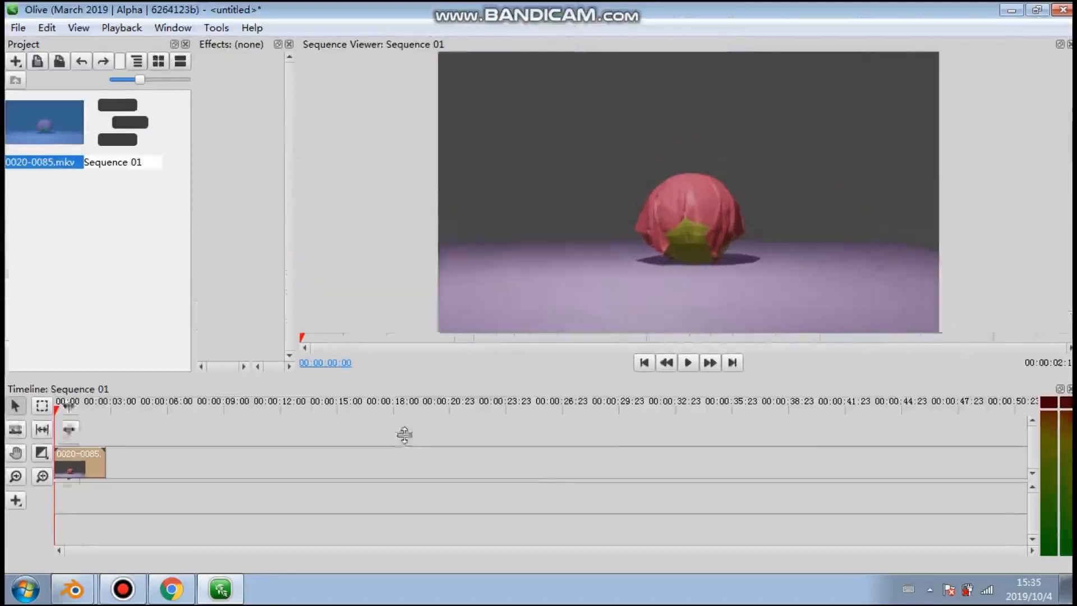
click(688, 404)
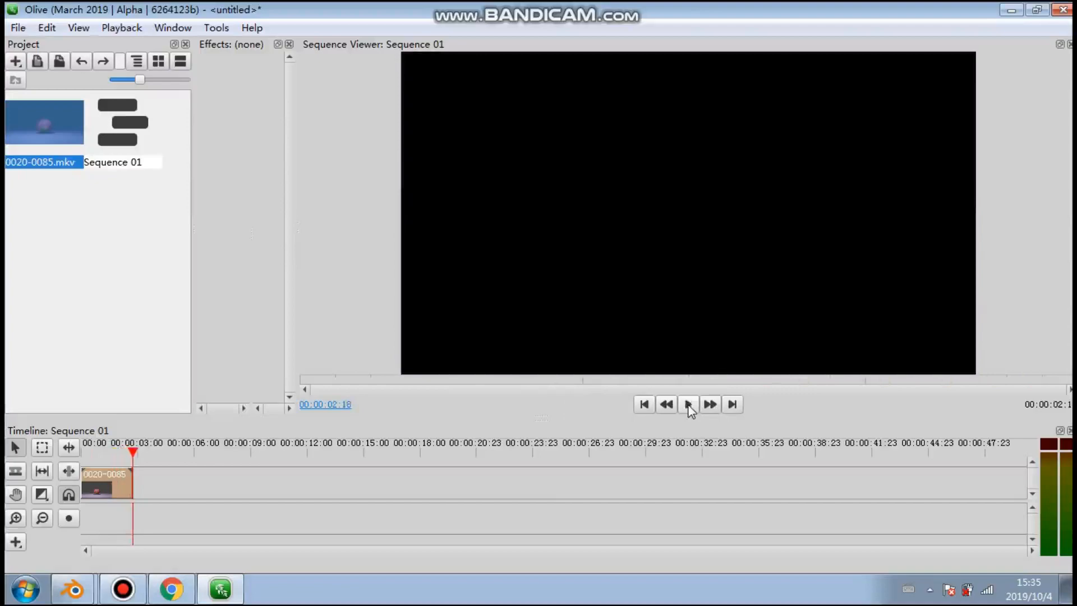
click(1064, 10)
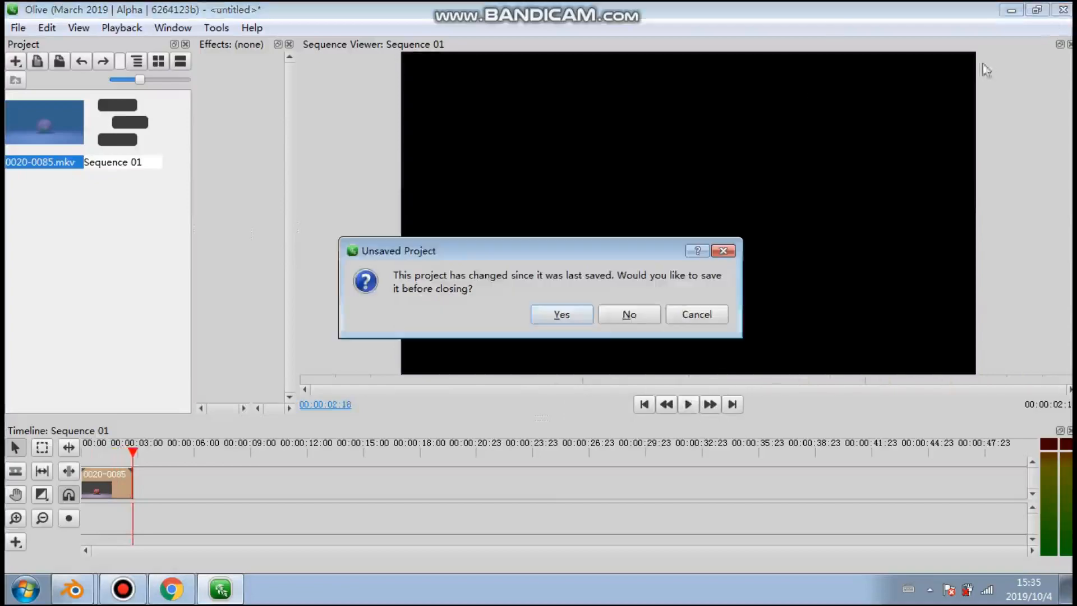
click(625, 315)
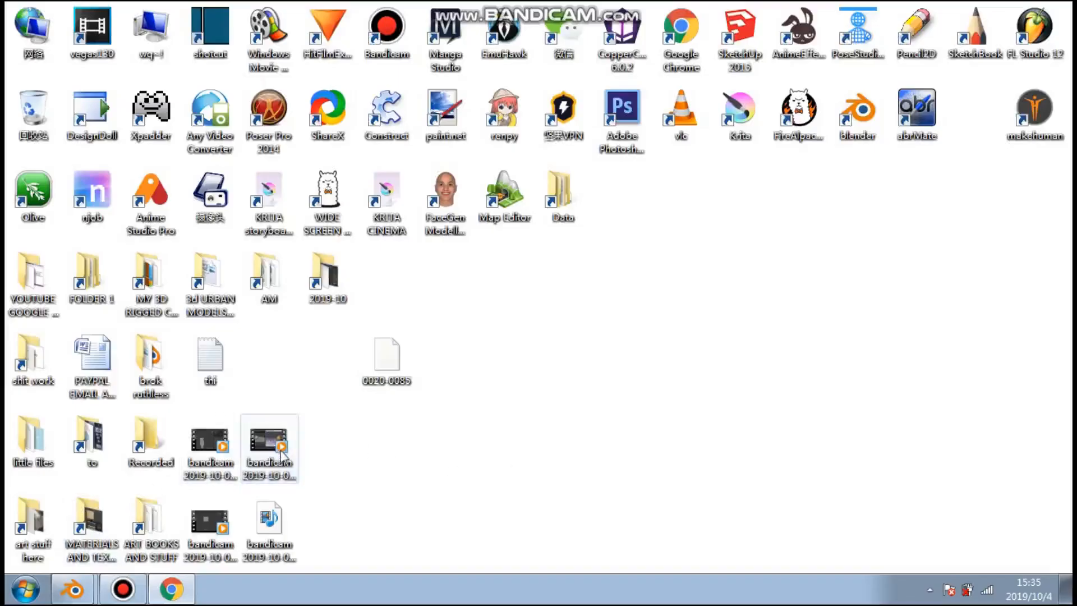
Move the original 0020-0085 render file from the desktop to the Recycle Bin and empty the bin
drag(390, 364, 274, 365)
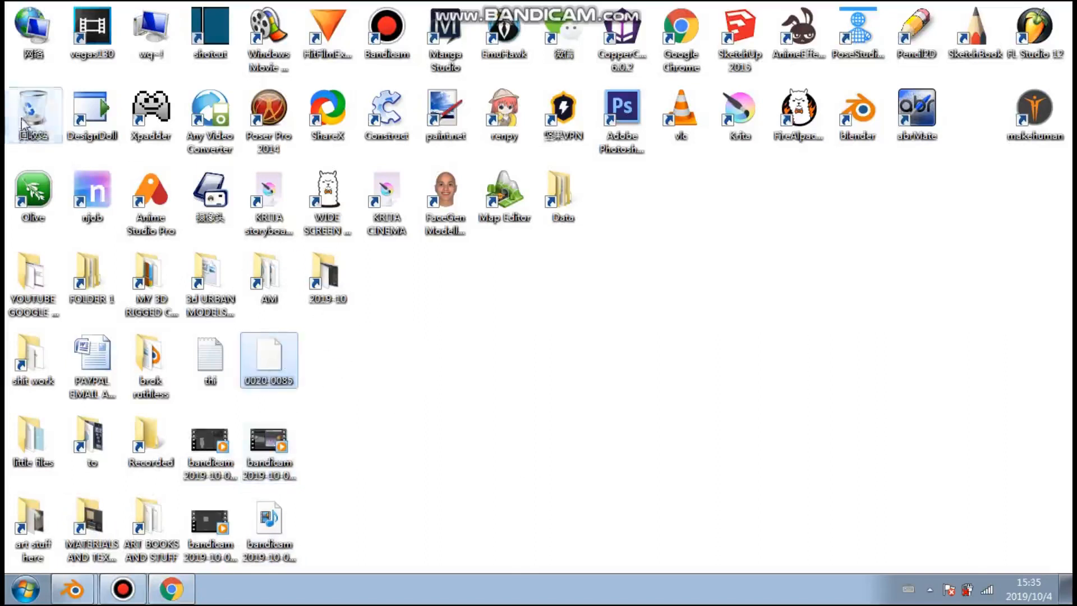
right_drag(23, 124, 23, 124)
click(72, 127)
click(575, 359)
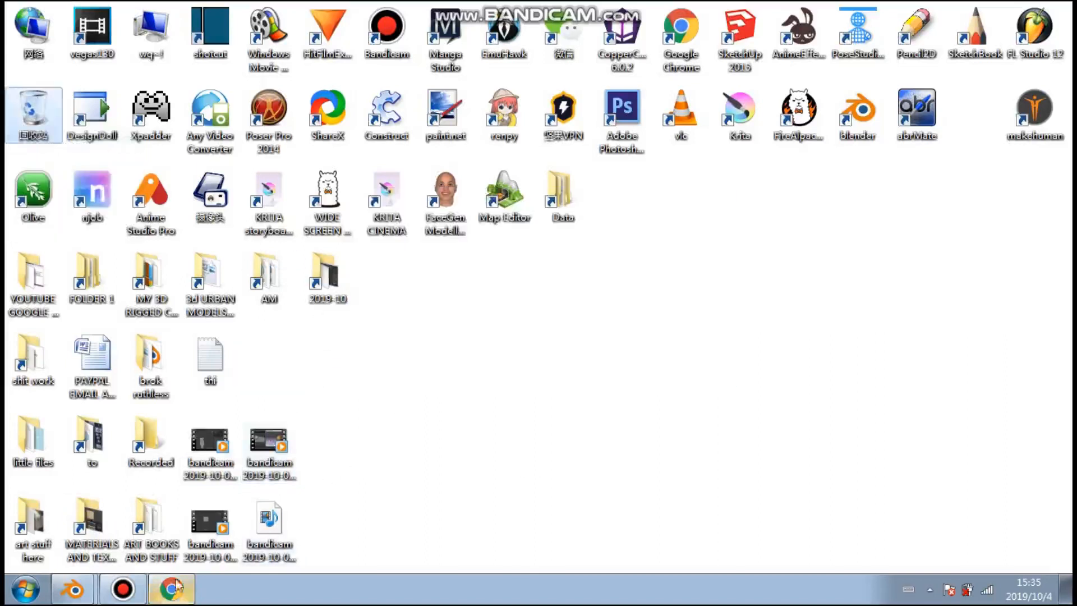
Minimize Bandicam, switch to Blender, close its render result window, and bring up the main scene window
click(122, 589)
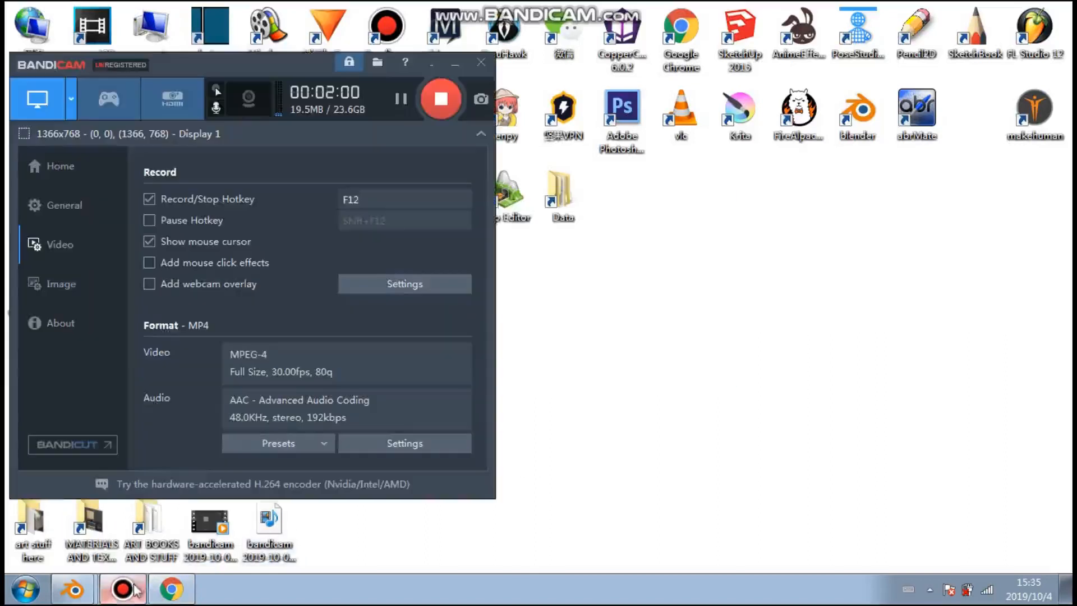
click(453, 68)
mouse_move(72, 589)
click(62, 552)
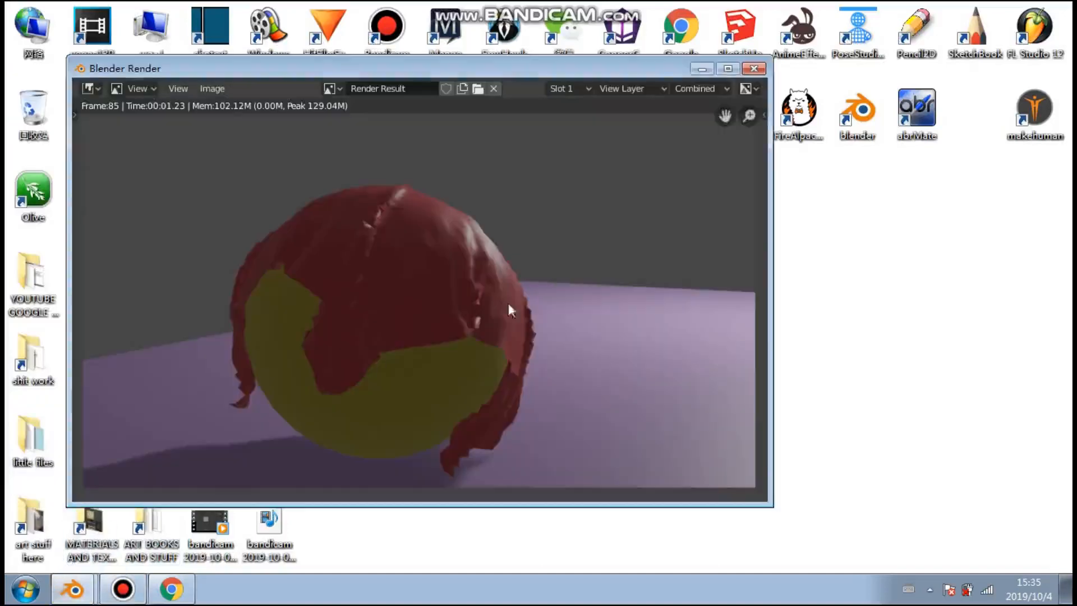
click(754, 68)
mouse_move(84, 593)
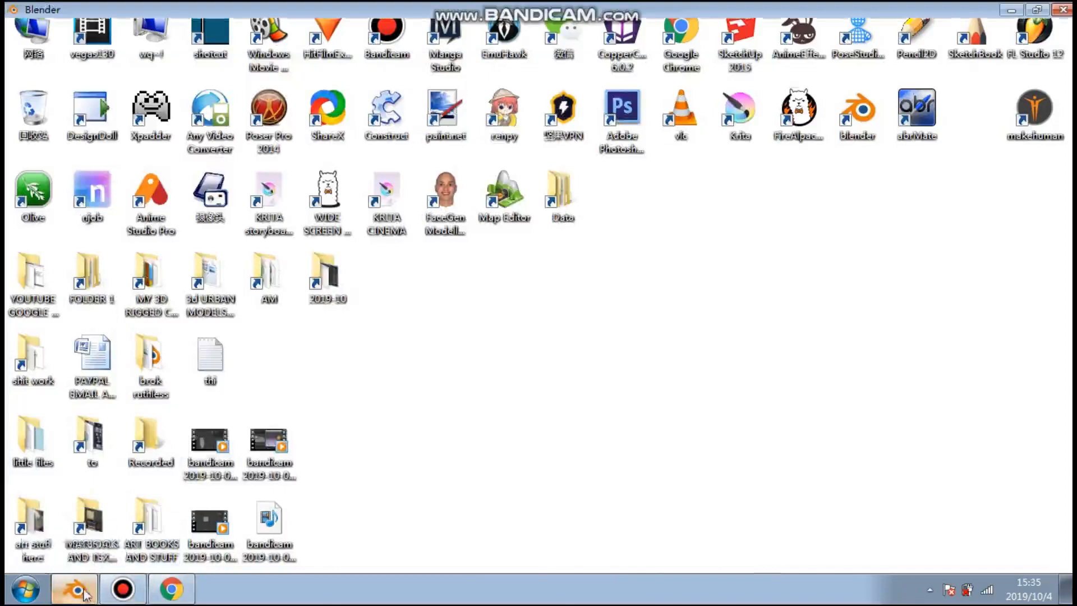
click(67, 554)
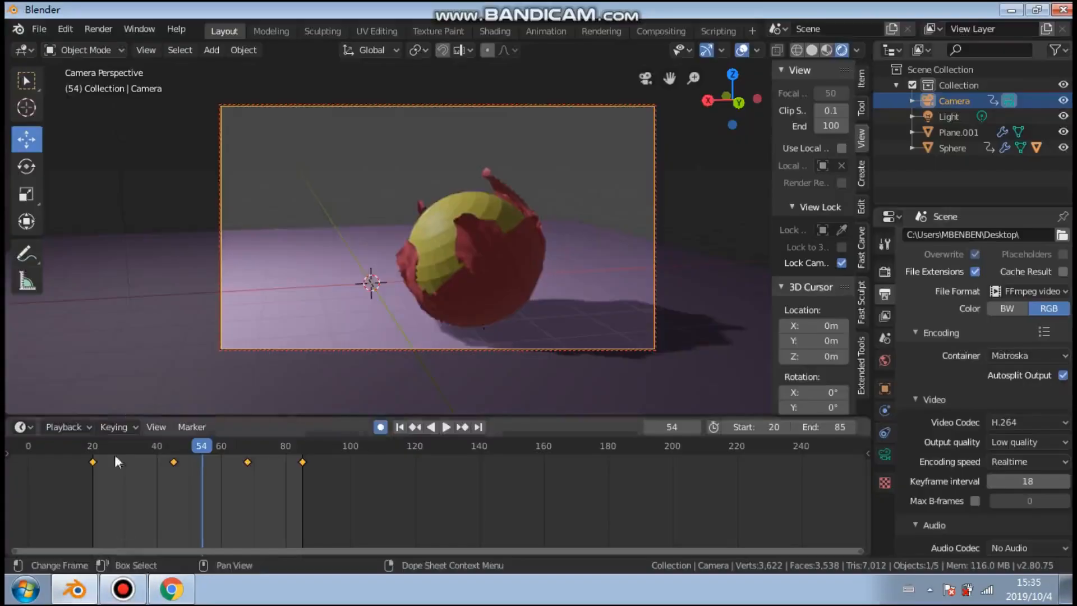
Jump the animation to start frame 20 and hide the viewport's gizmos and overlays
click(396, 430)
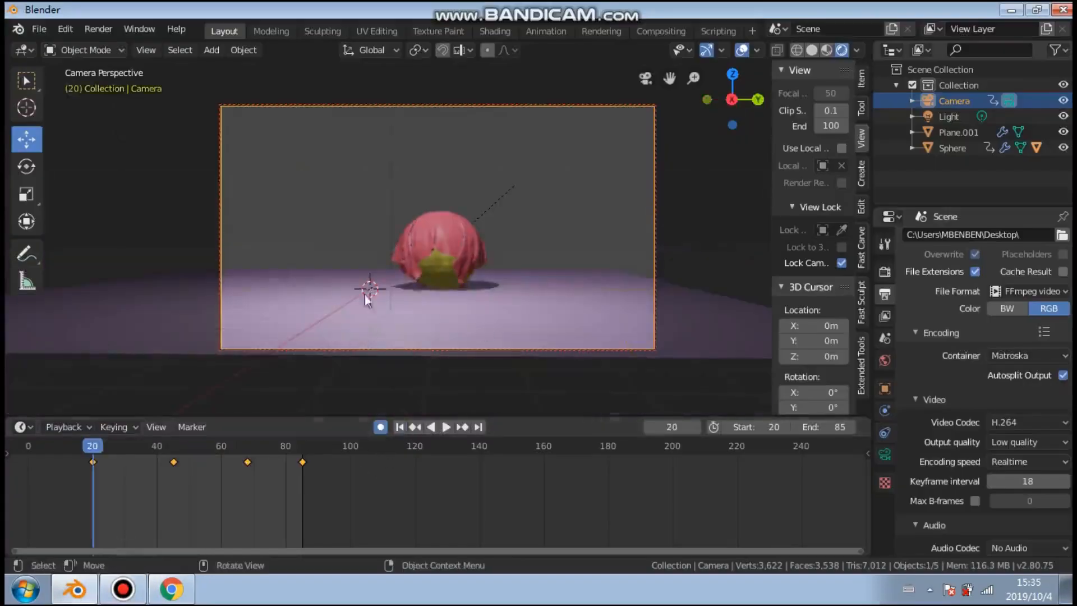
click(706, 50)
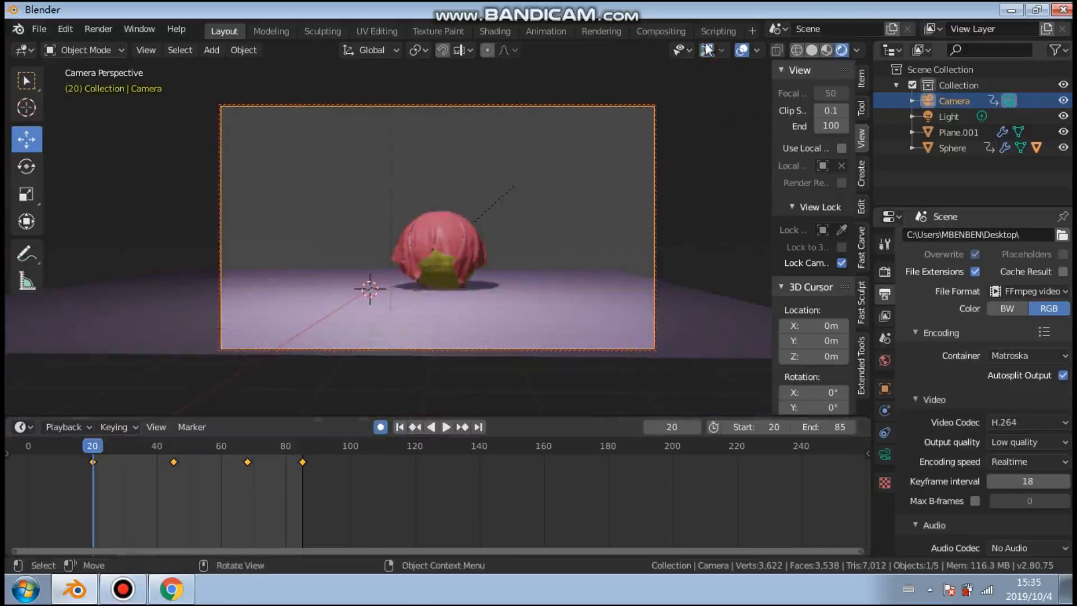
click(740, 51)
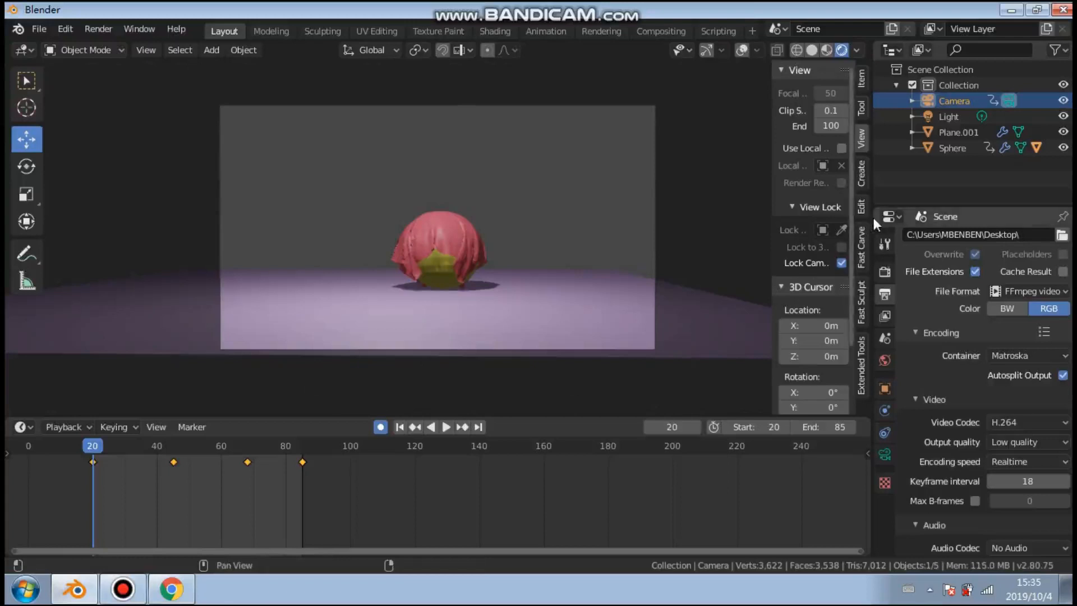
Widen the Properties editor and examine the render dimensions, frame range and available frame rates
drag(873, 214, 457, 215)
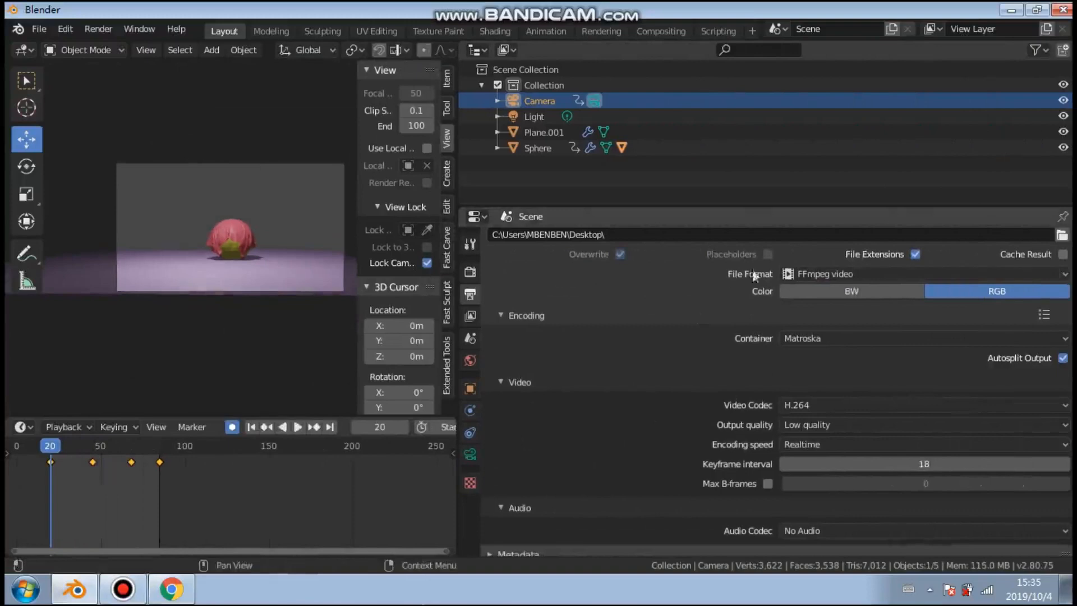
scroll(659, 280, up, 2)
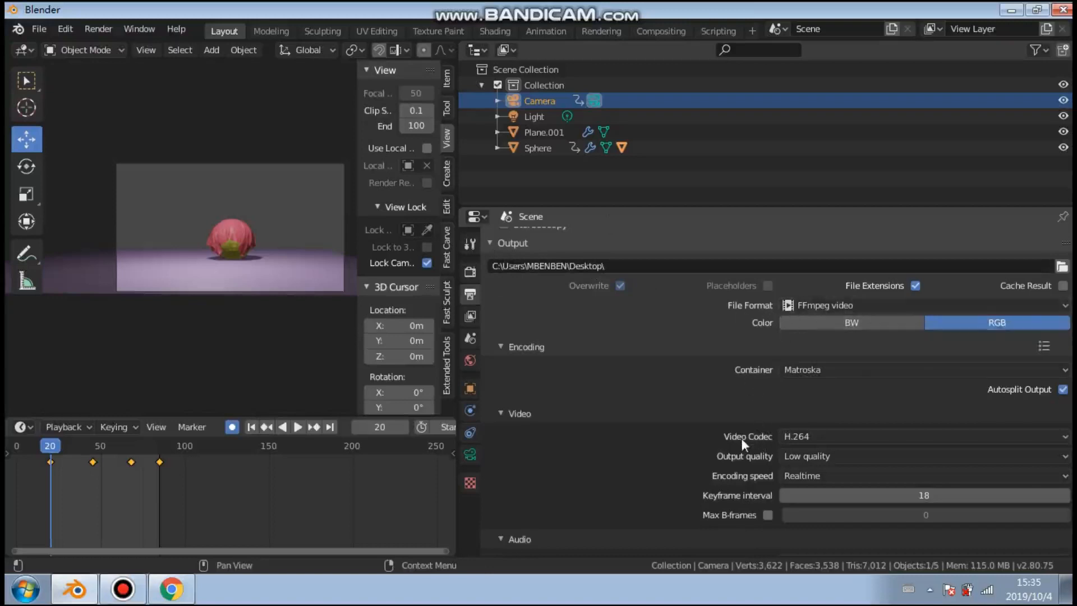
scroll(719, 393, up, 10)
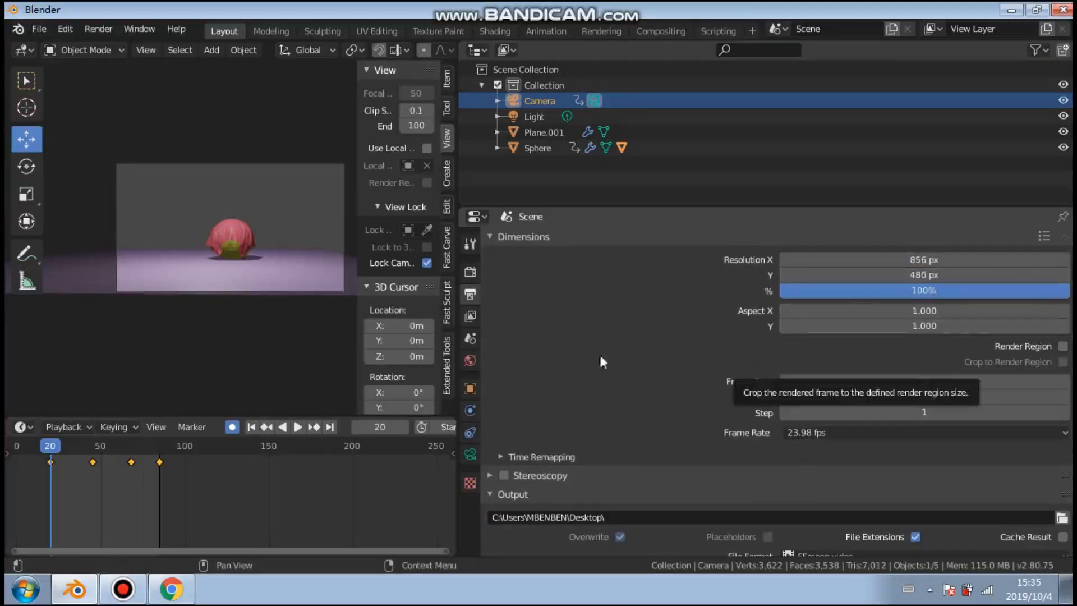
click(826, 439)
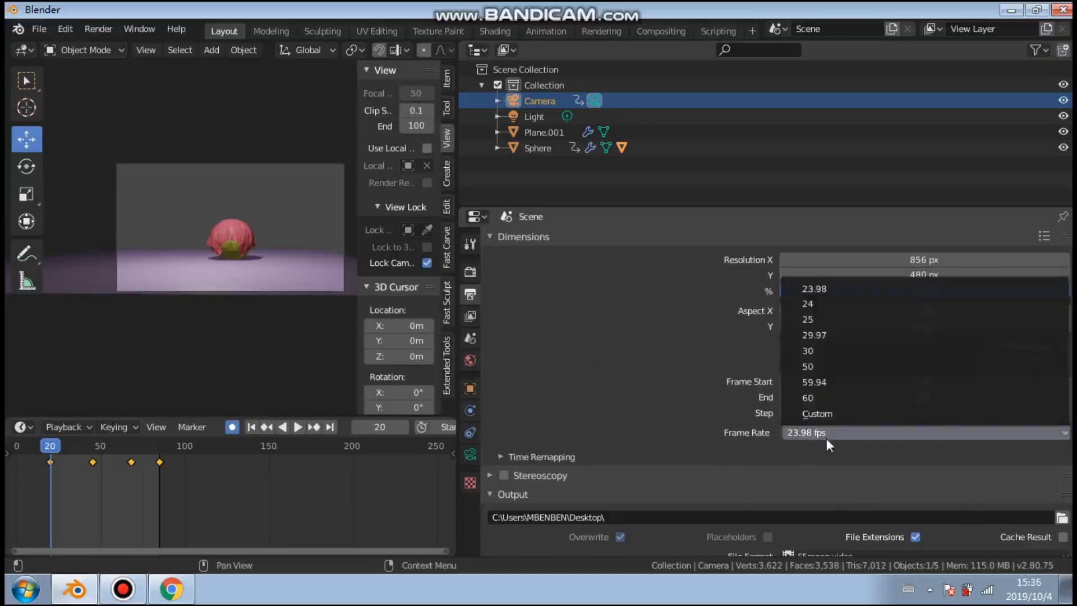
click(826, 439)
Examine the output path, file format and encoding settings, including the output quality and encoding speed choices
scroll(660, 404, down, 5)
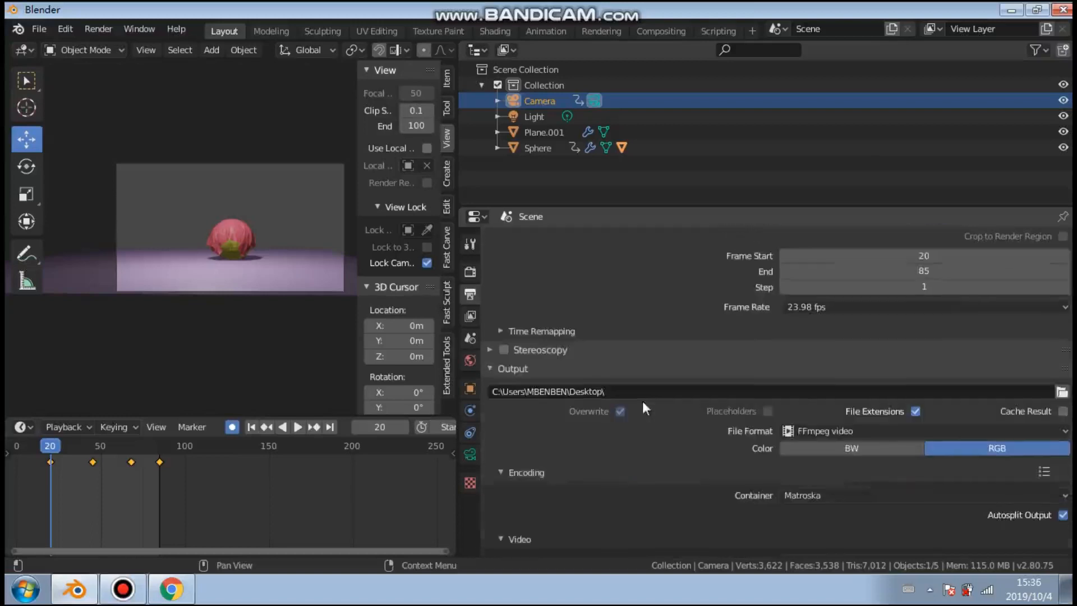
scroll(646, 384, down, 5)
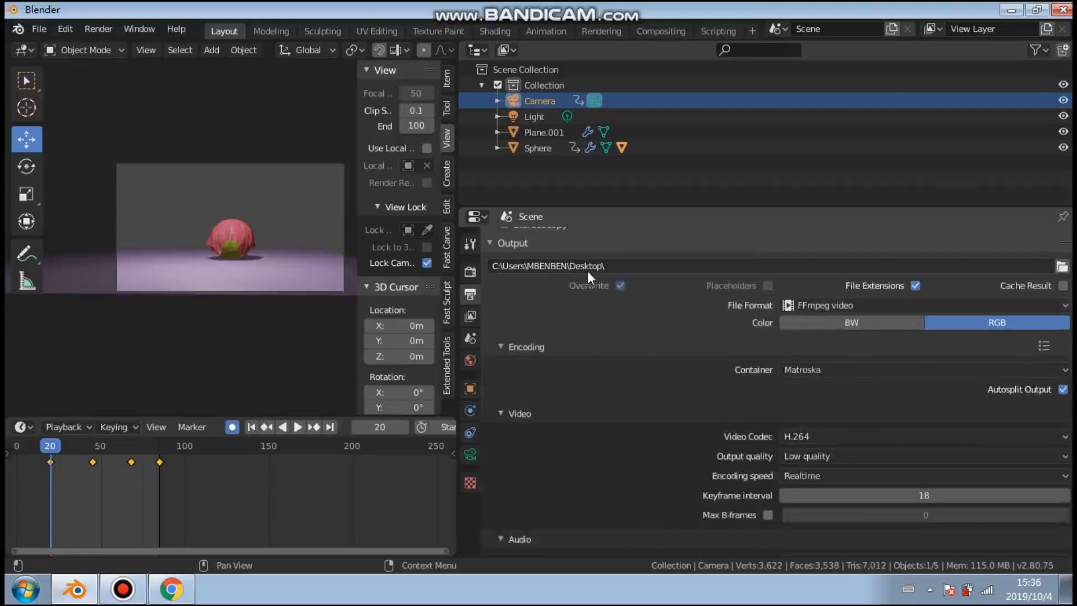
scroll(612, 331, down, 3)
scroll(706, 371, up, 1)
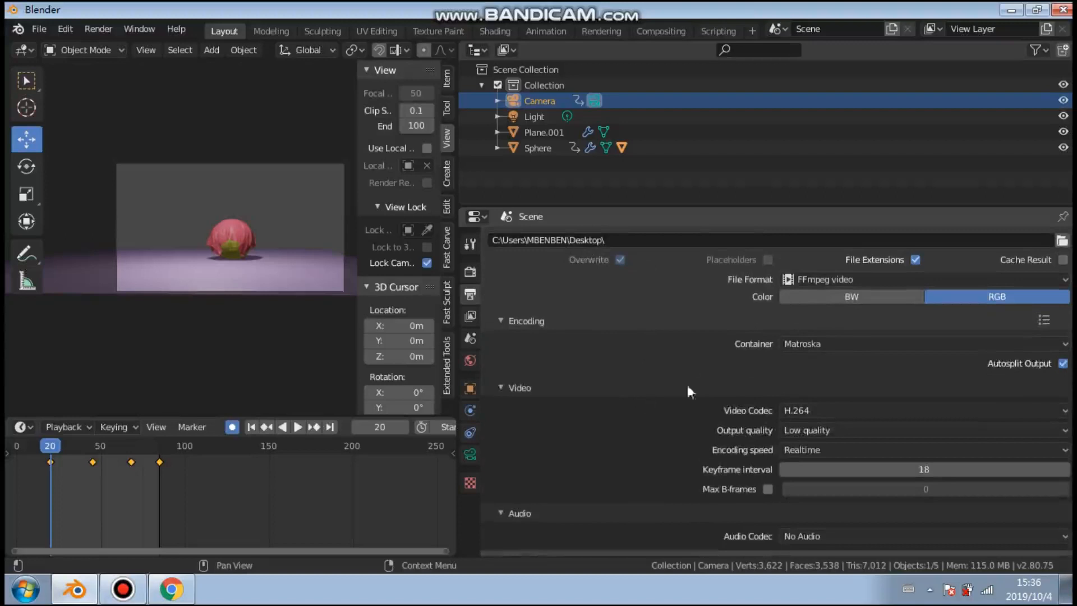
scroll(690, 391, down, 1)
click(823, 402)
click(823, 402)
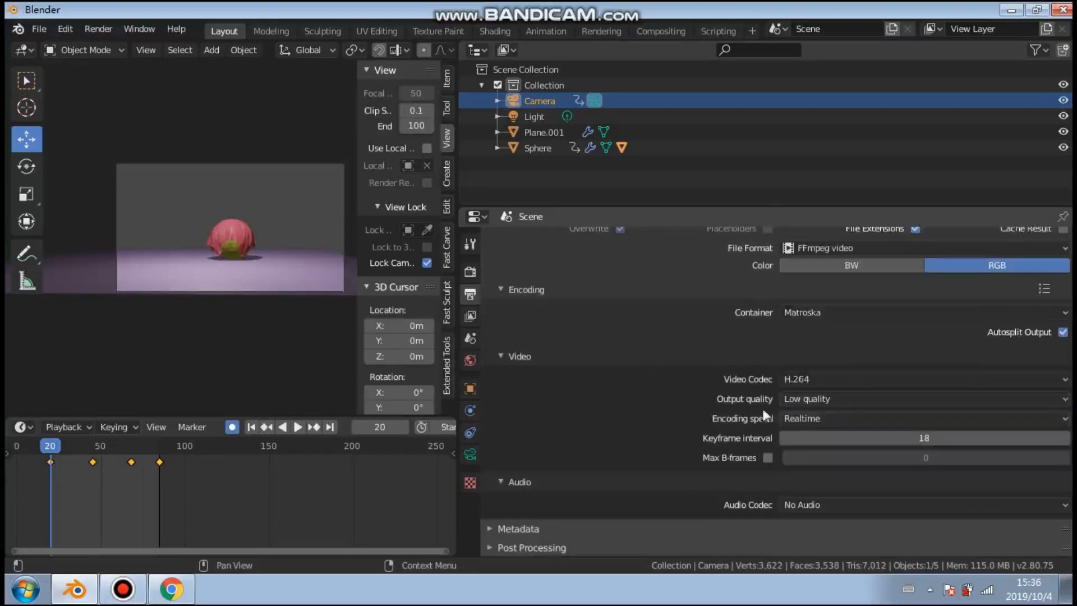
click(799, 422)
click(799, 422)
Set the video codec to MPEG-4 (divx) and the output quality to Very low quality
click(850, 381)
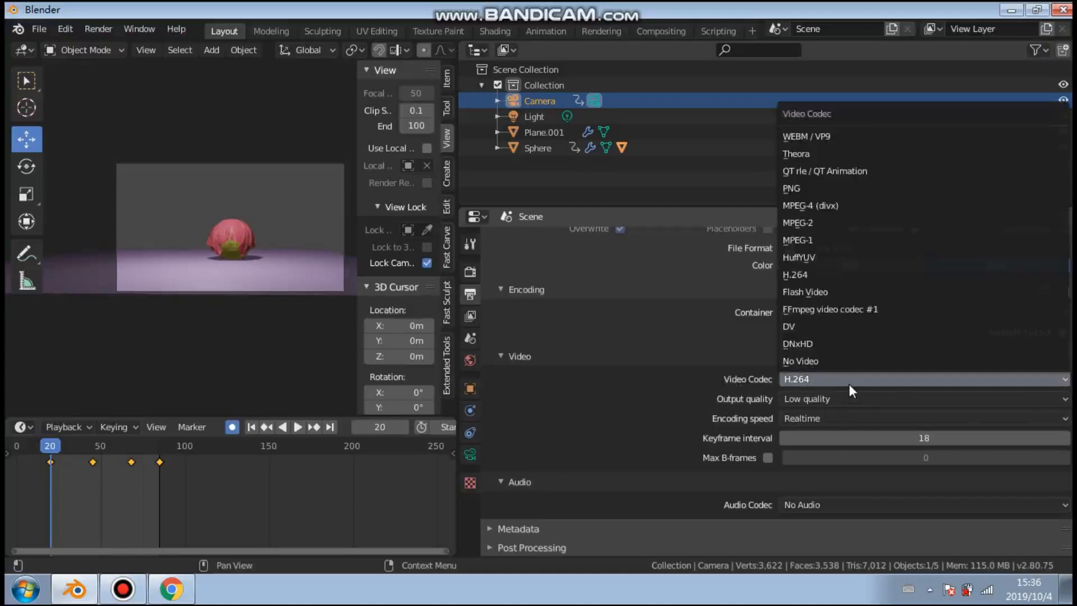
click(823, 207)
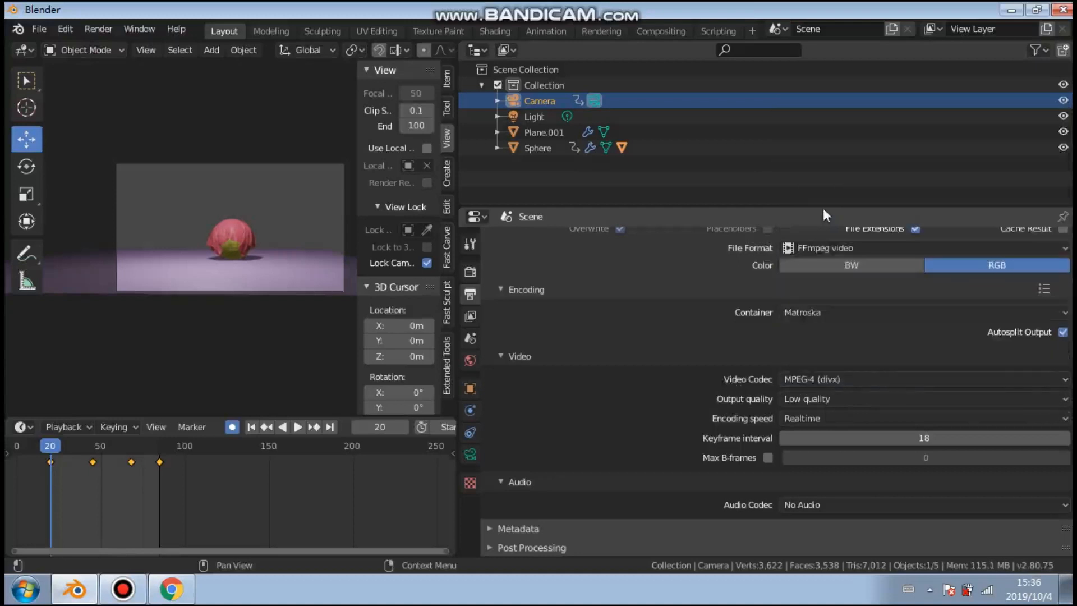
click(827, 401)
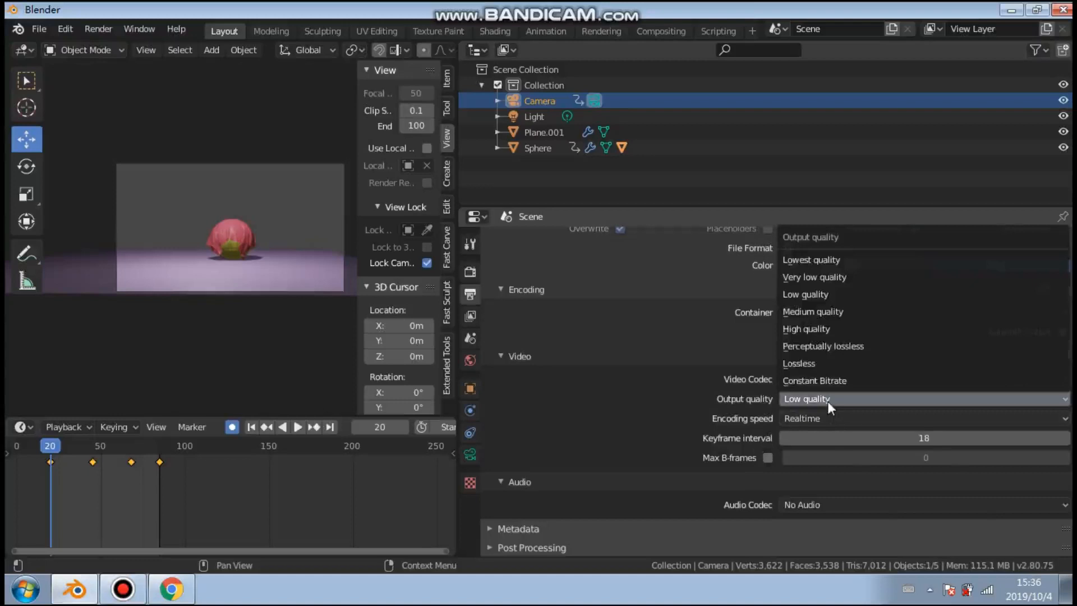
click(850, 279)
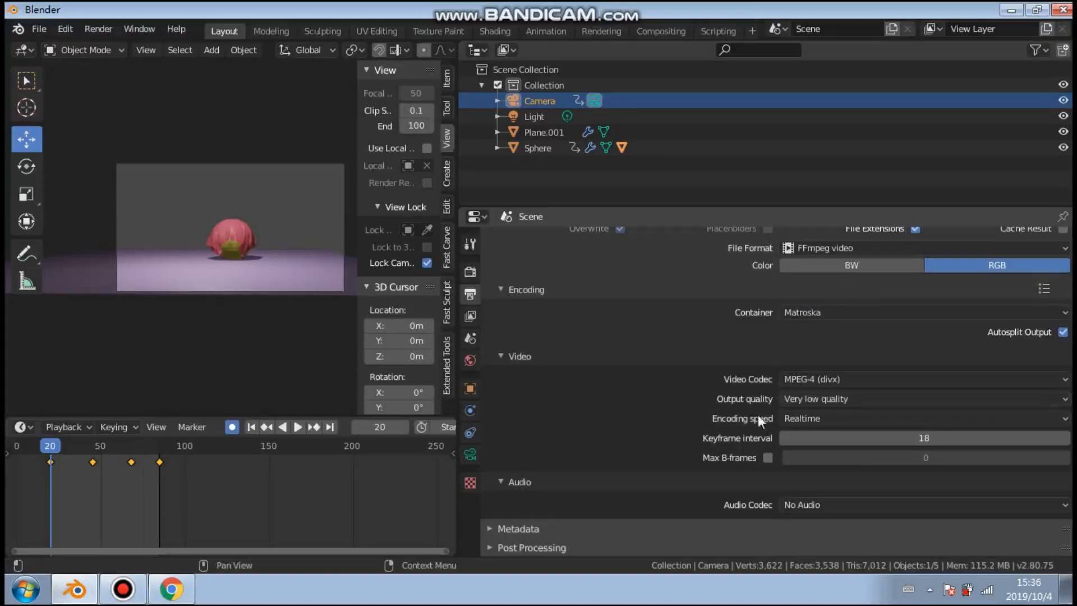
Render the full animation to a video file using the current very low quality output settings
click(45, 28)
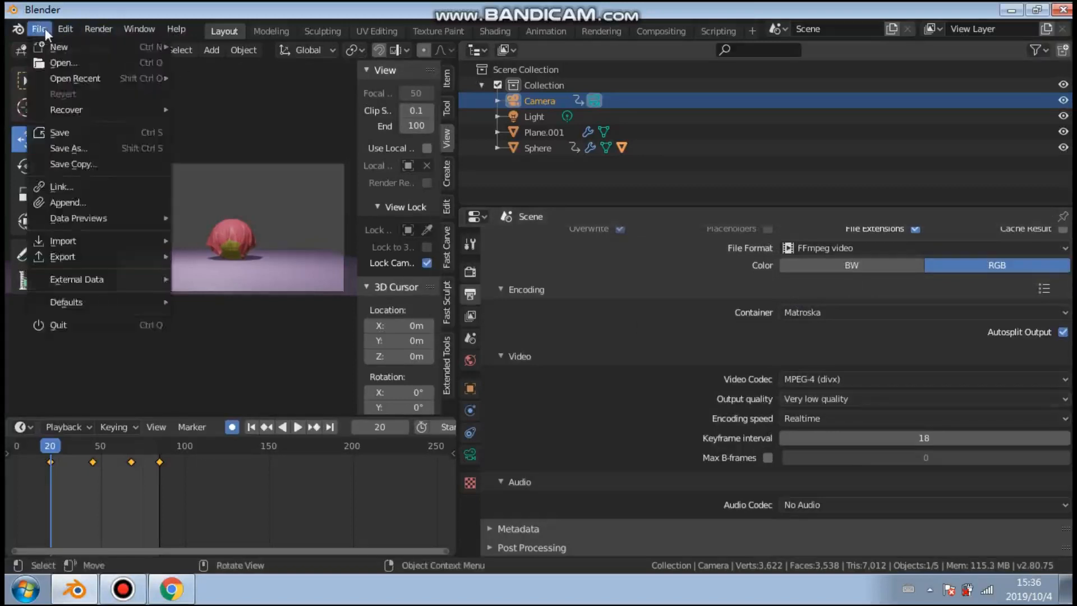
mouse_move(89, 29)
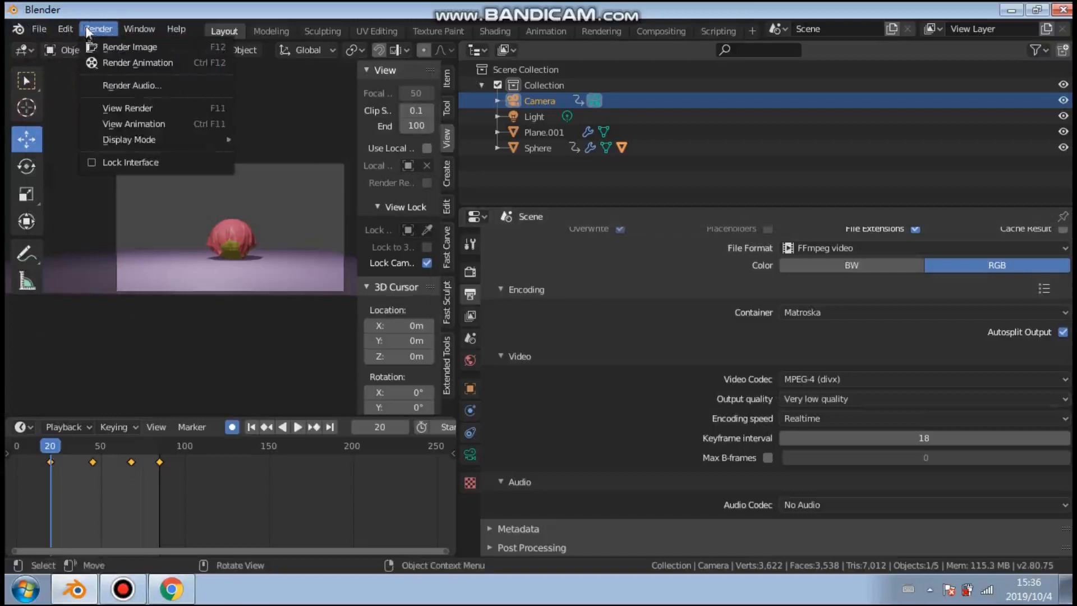
click(94, 63)
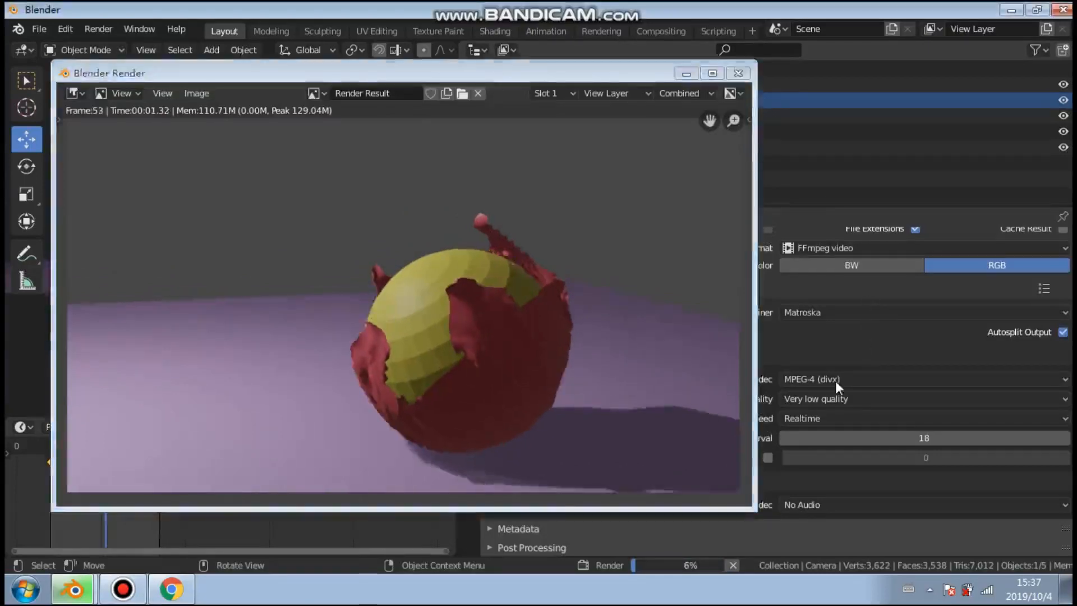
Examine the frame range, frame rate, output path and encoding settings while the animation renders
click(836, 382)
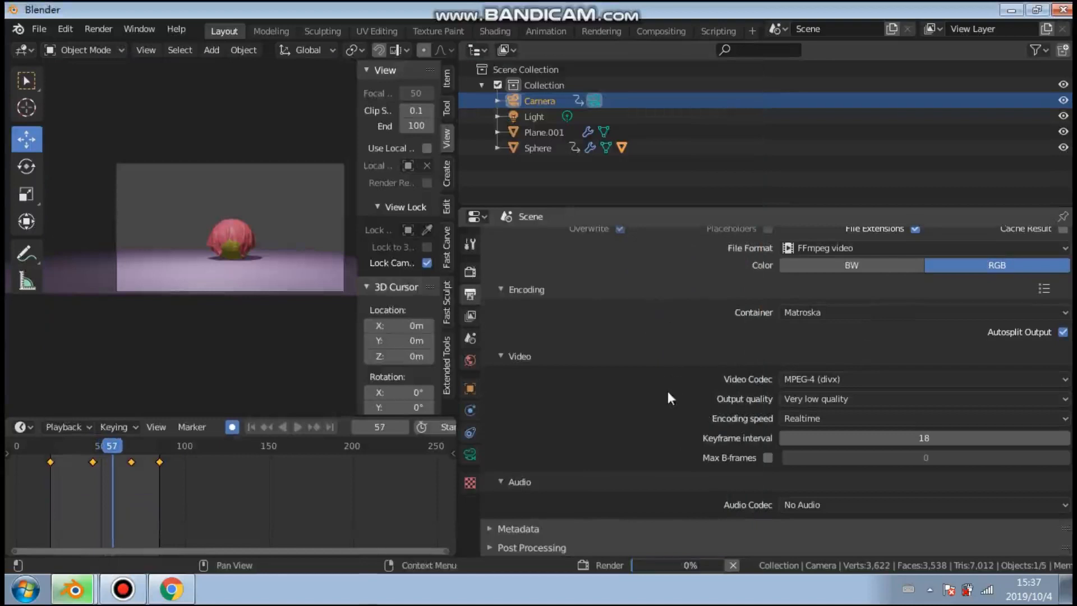
scroll(661, 344, up, 3)
mouse_move(496, 5)
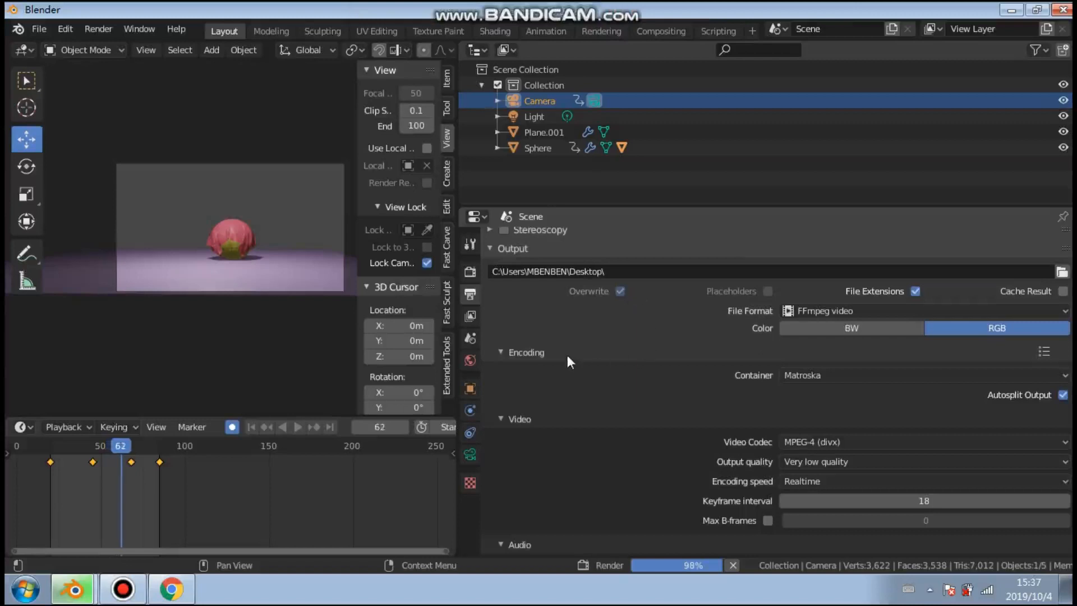
scroll(651, 349, up, 2)
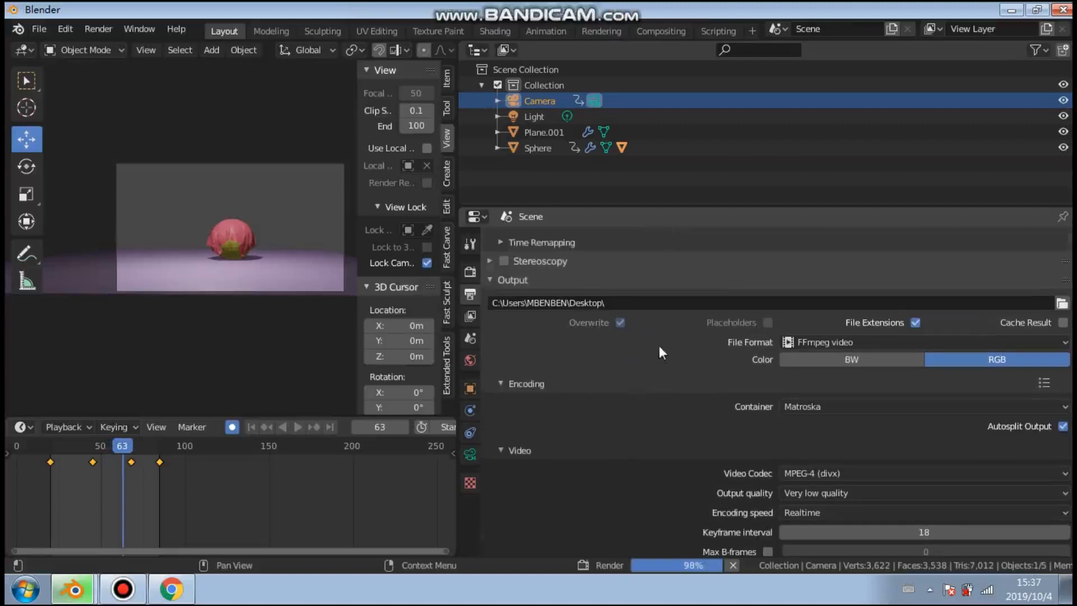
scroll(660, 359, up, 2)
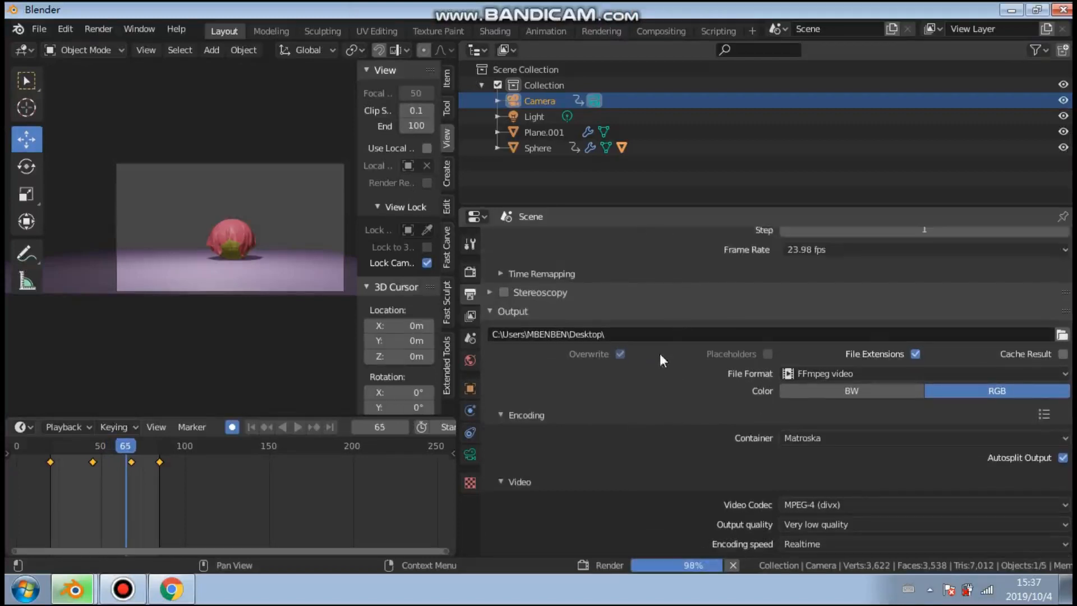
scroll(659, 360, down, 2)
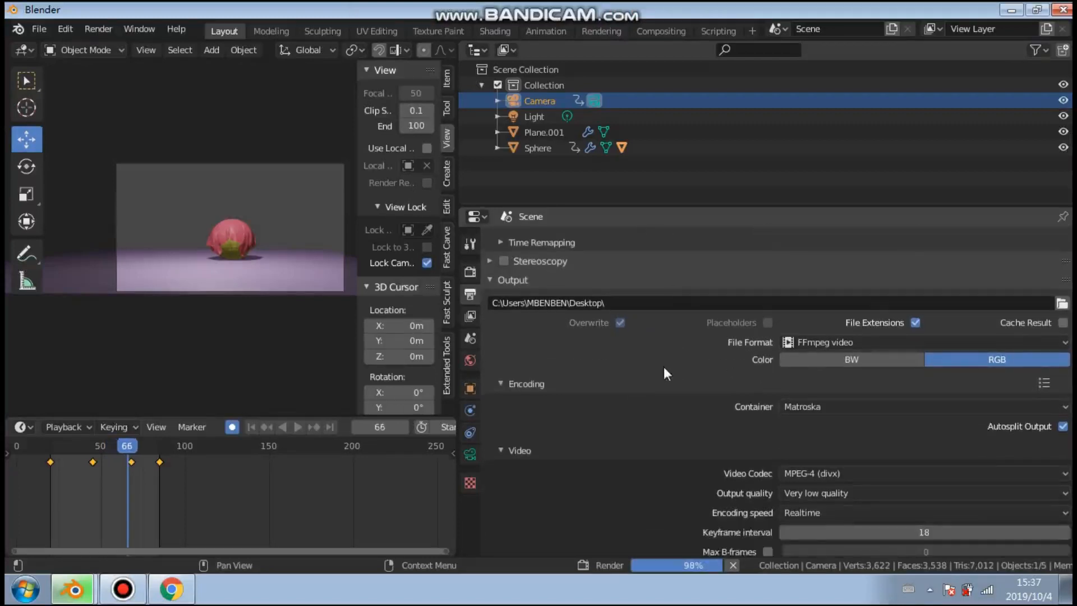
scroll(664, 367, down, 3)
scroll(664, 370, down, 2)
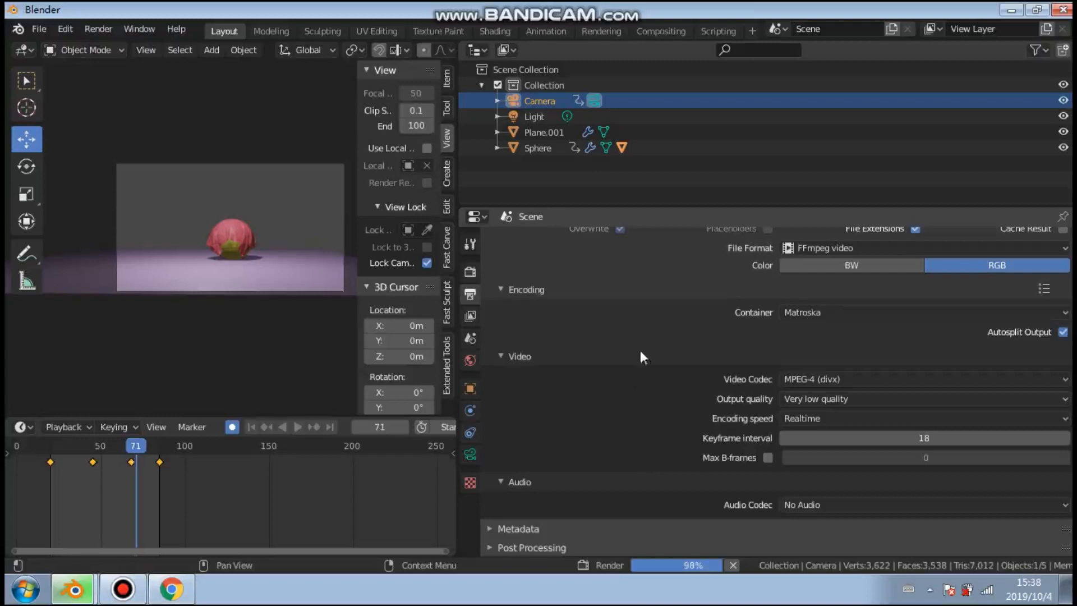
scroll(645, 348, up, 2)
scroll(655, 344, up, 4)
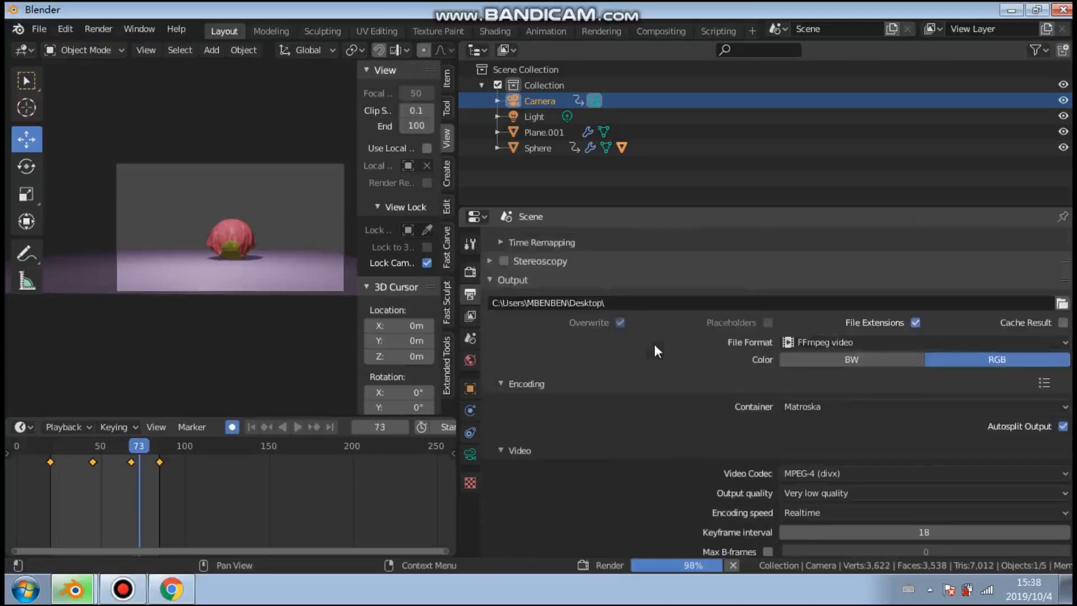
scroll(663, 303, up, 6)
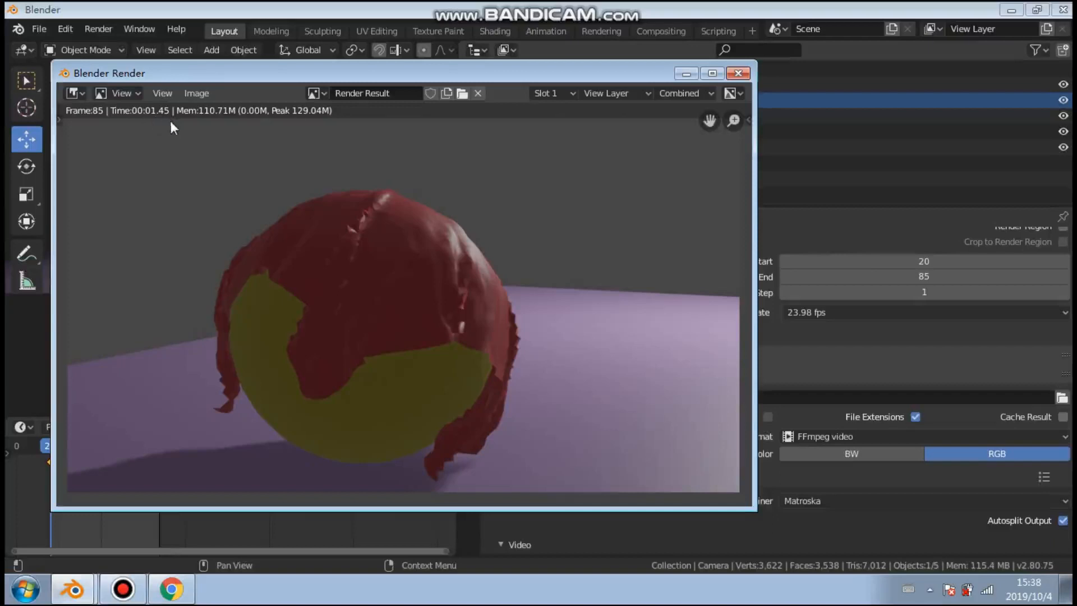
Minimize the main Blender window and the render window to reach the desktop
mouse_move(563, 6)
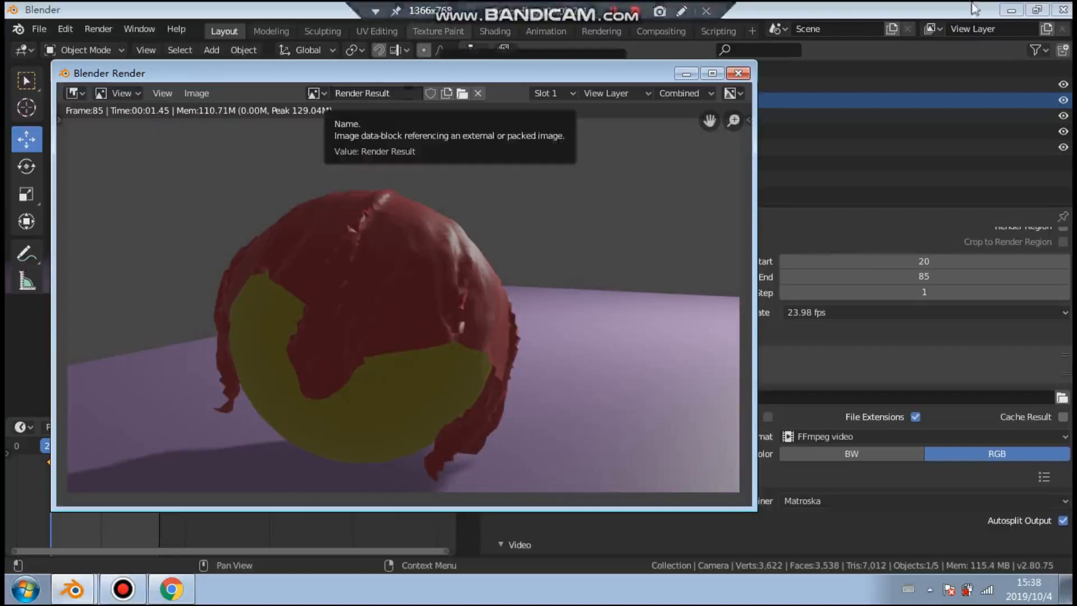
click(1012, 11)
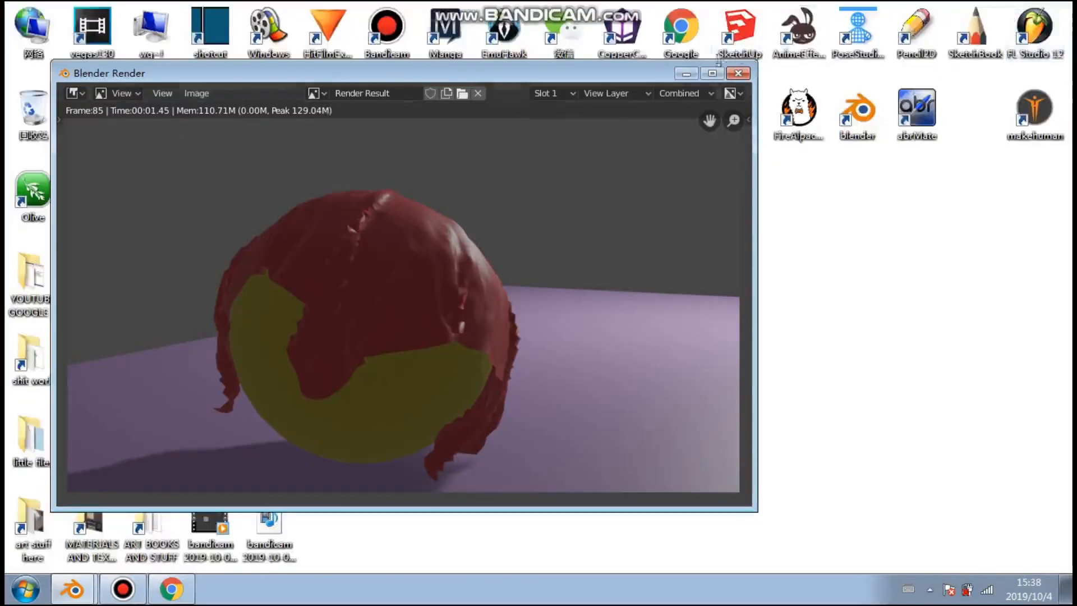
click(687, 74)
mouse_move(123, 589)
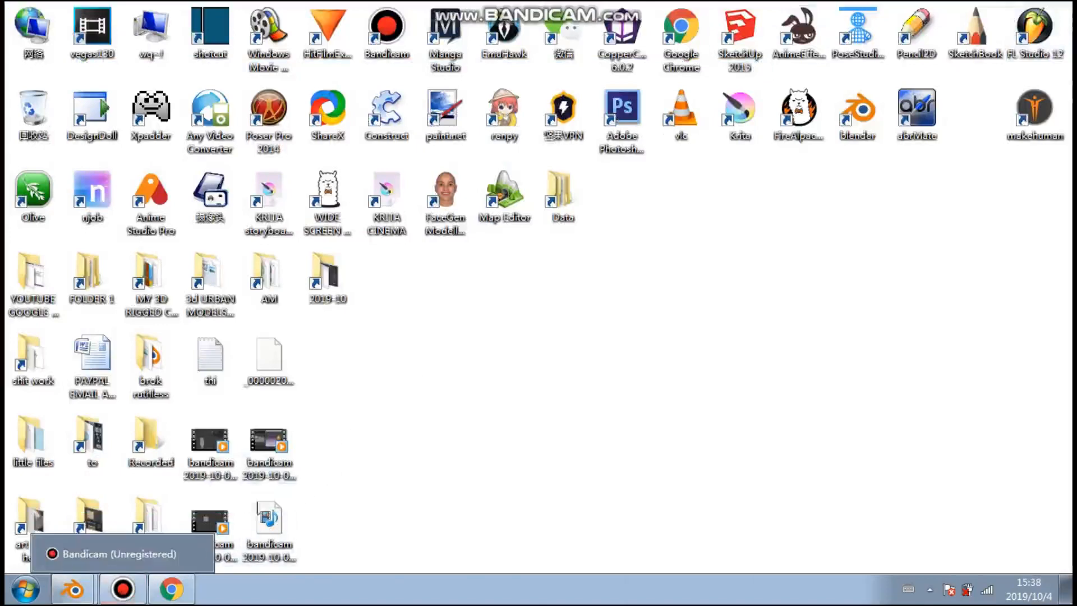
mouse_move(80, 598)
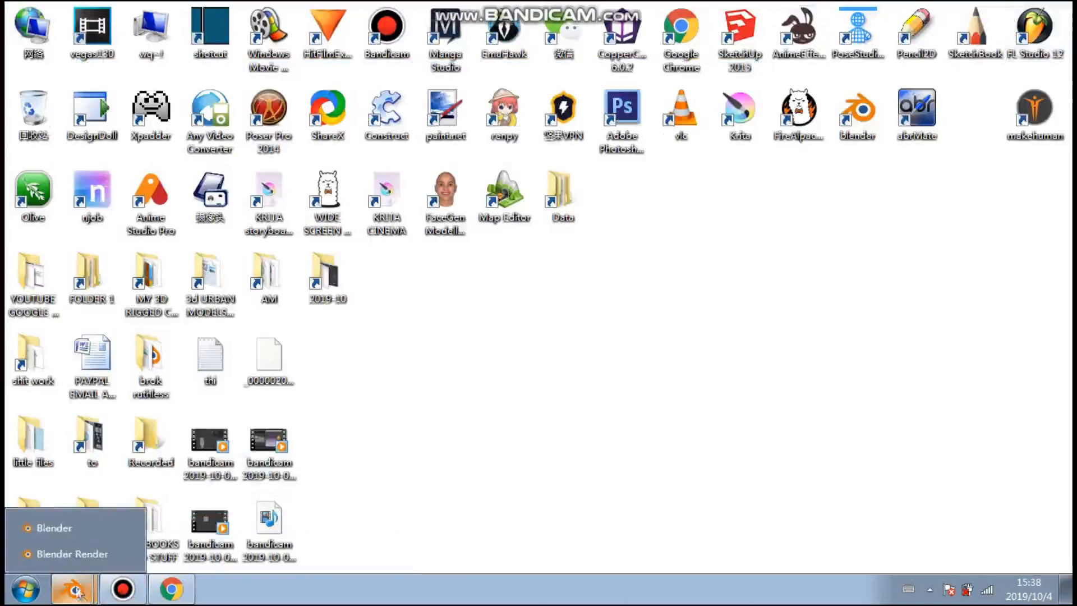
click(75, 525)
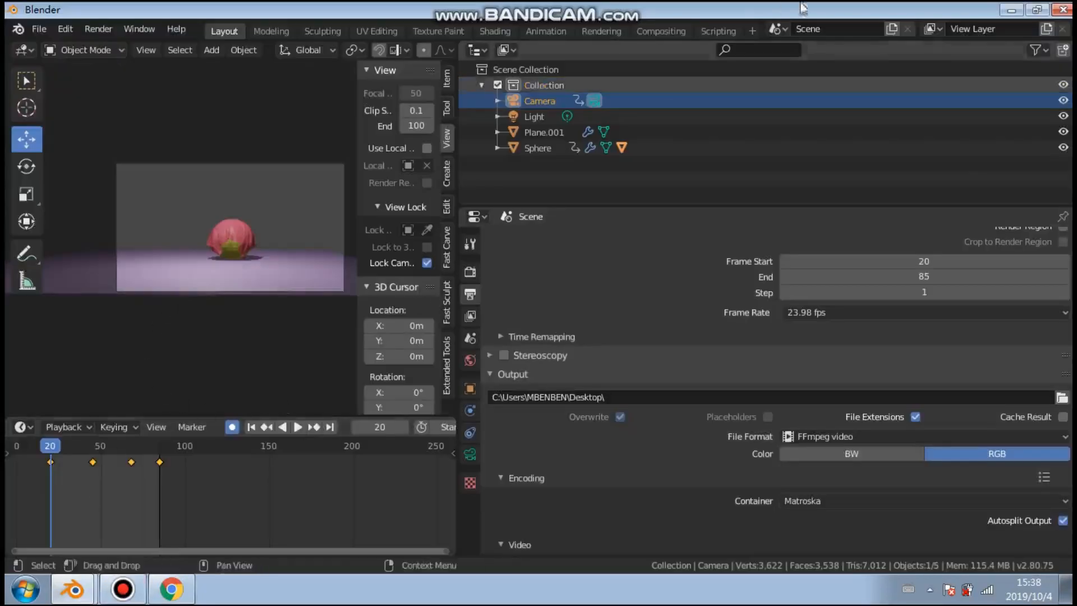
click(1012, 10)
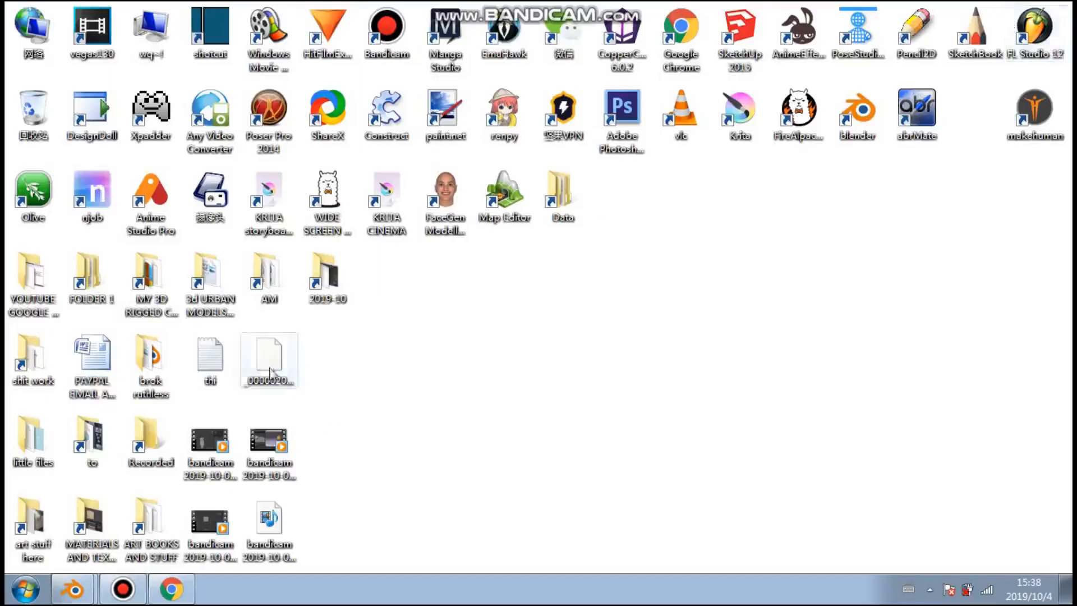
drag(270, 371, 447, 371)
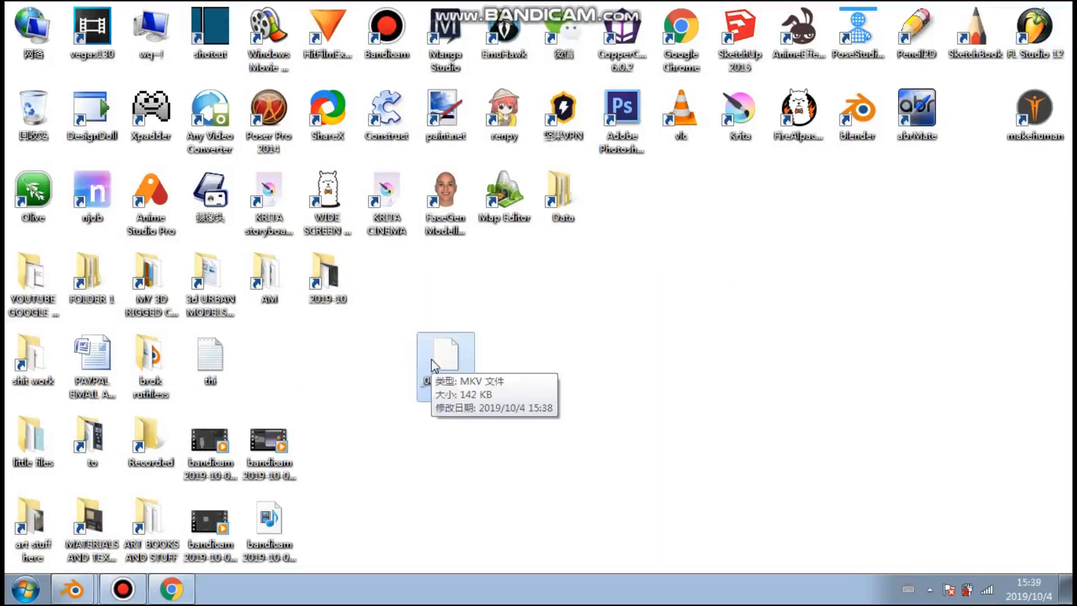
drag(435, 364, 666, 119)
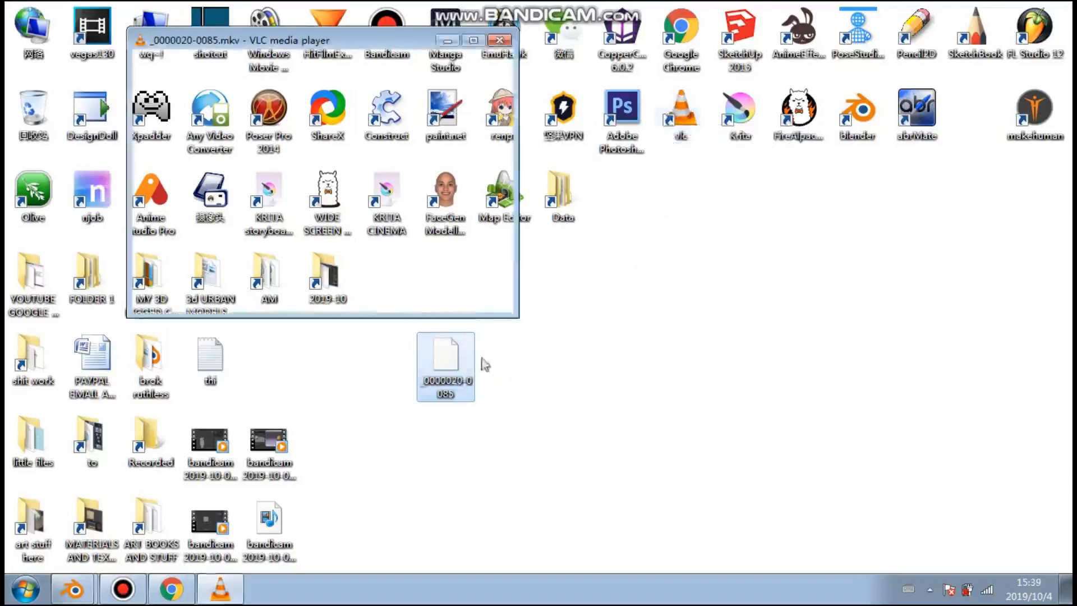
double_click(476, 363)
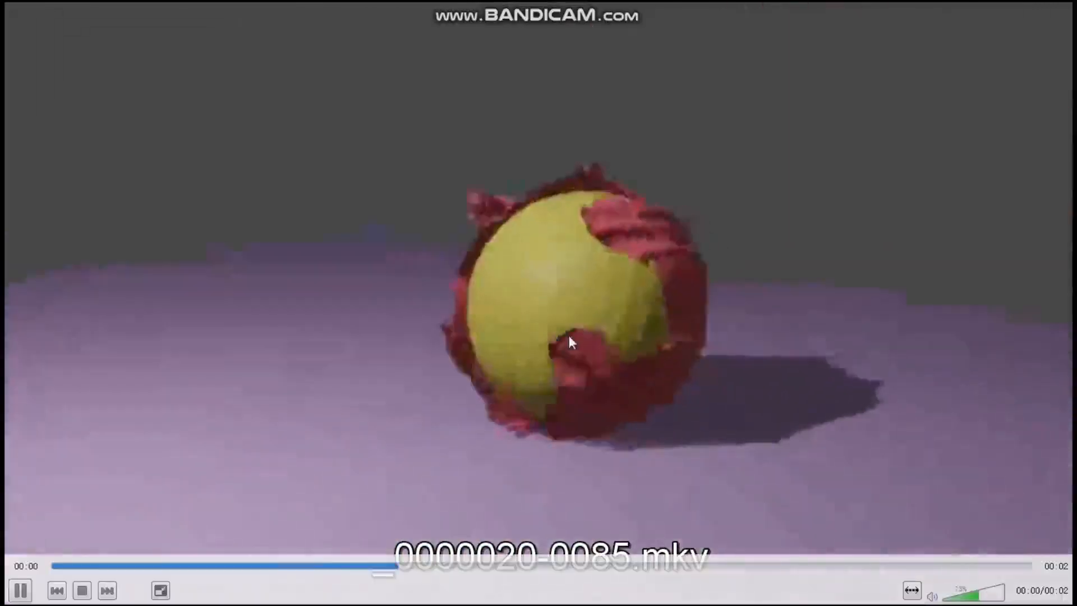
double_click(569, 335)
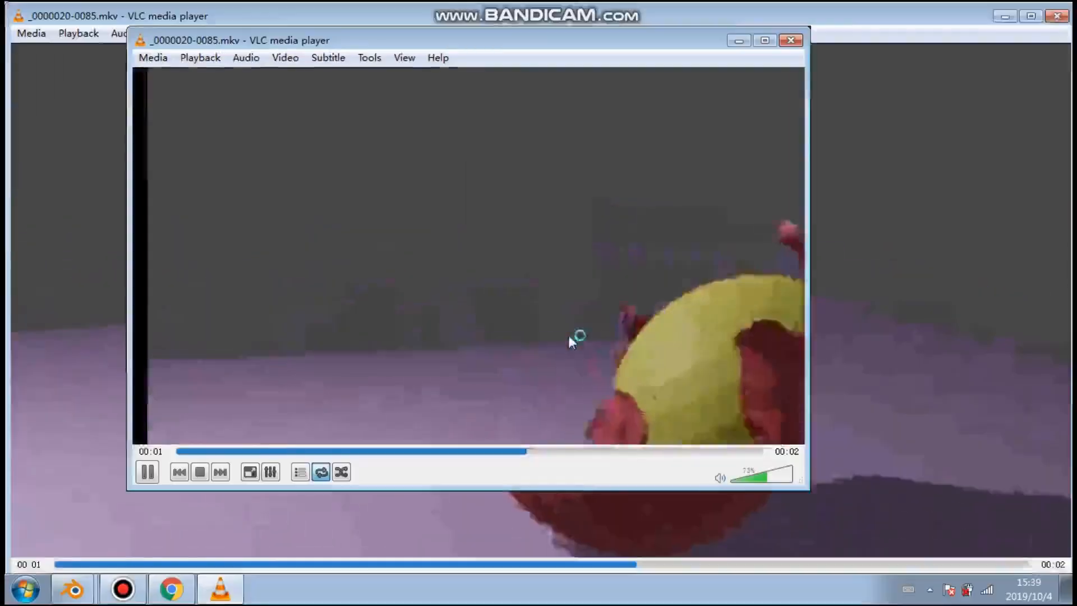
click(790, 40)
drag(477, 362, 49, 128)
right_click(50, 128)
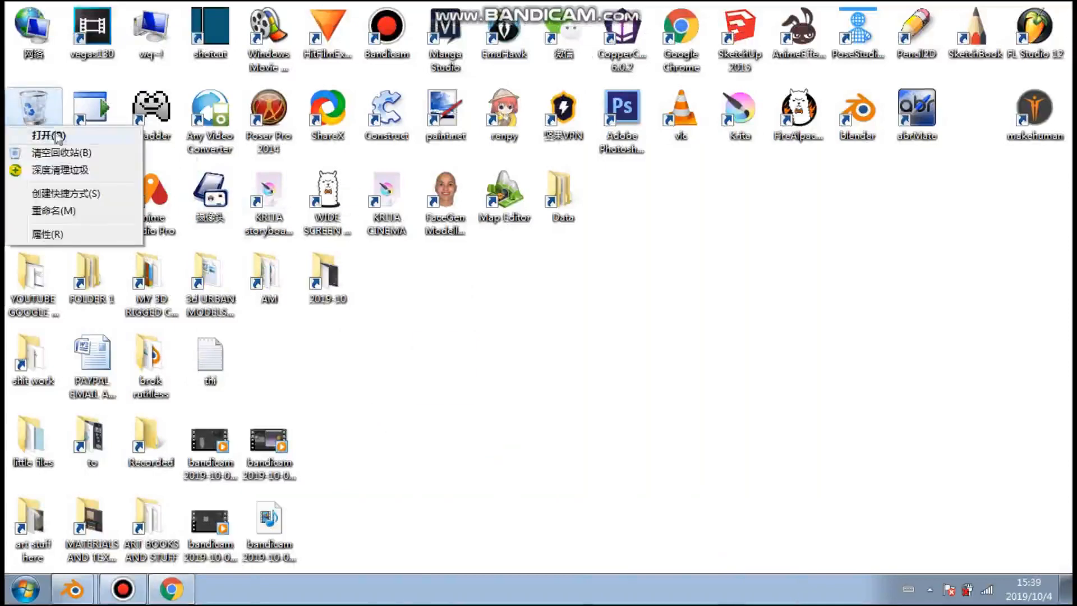
click(71, 156)
click(582, 358)
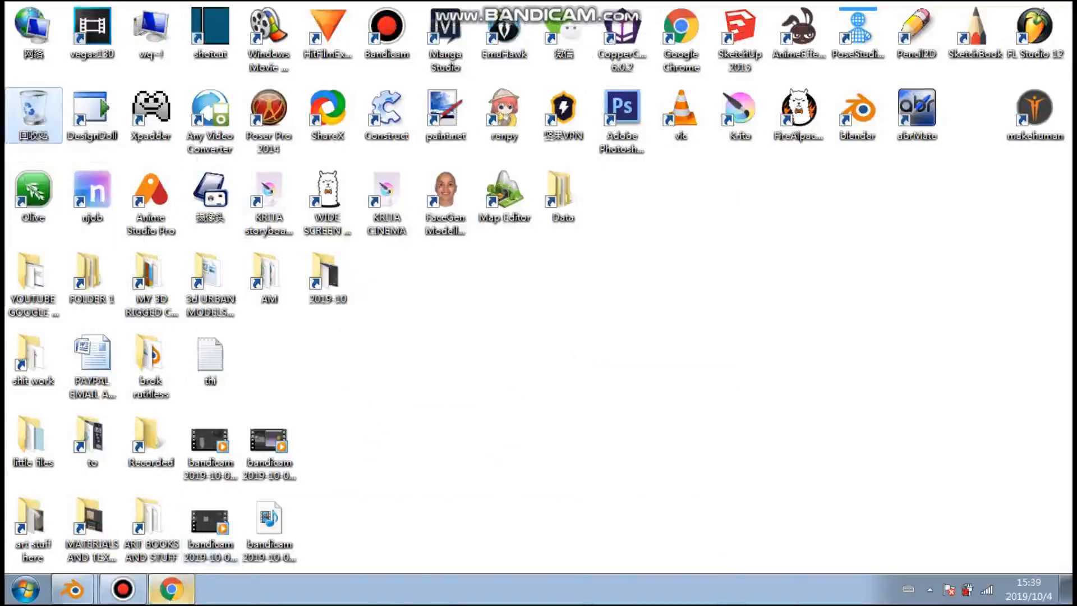
Switch back to Blender and set the video output quality to Low quality
mouse_move(504, 7)
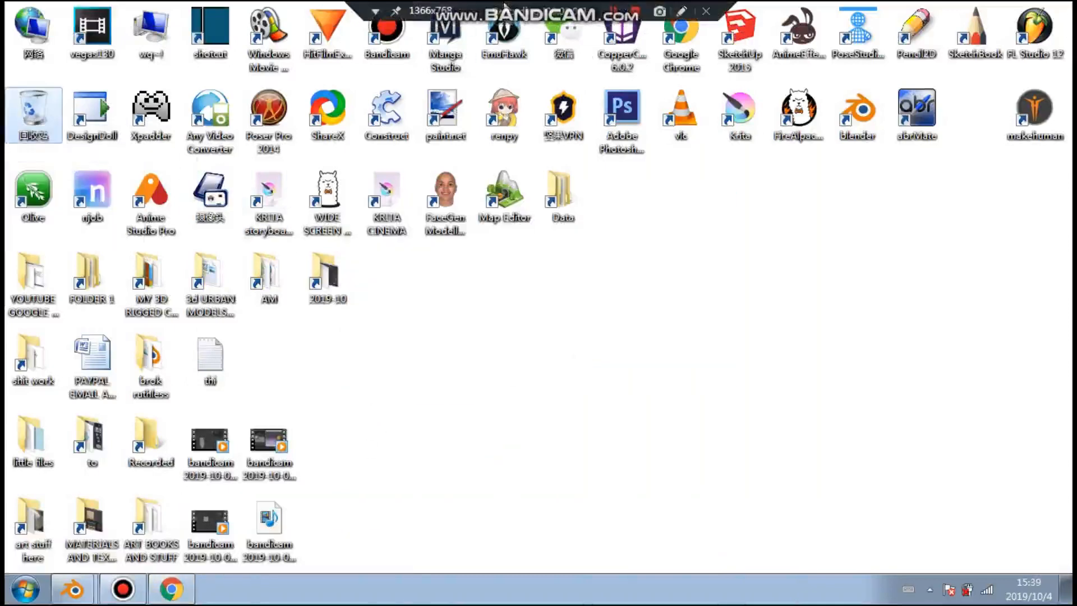
click(72, 590)
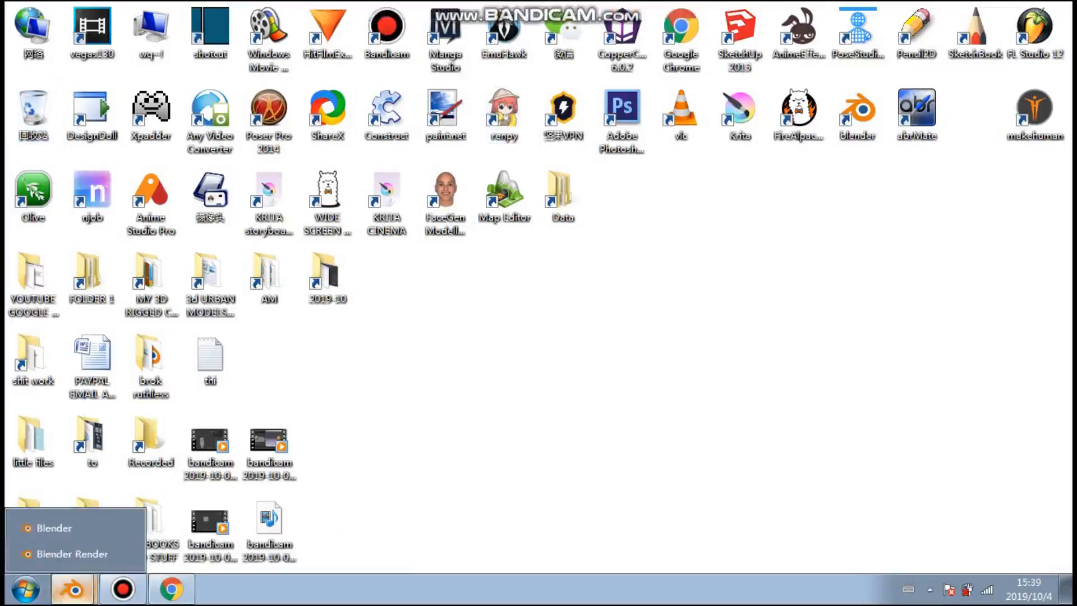
click(71, 534)
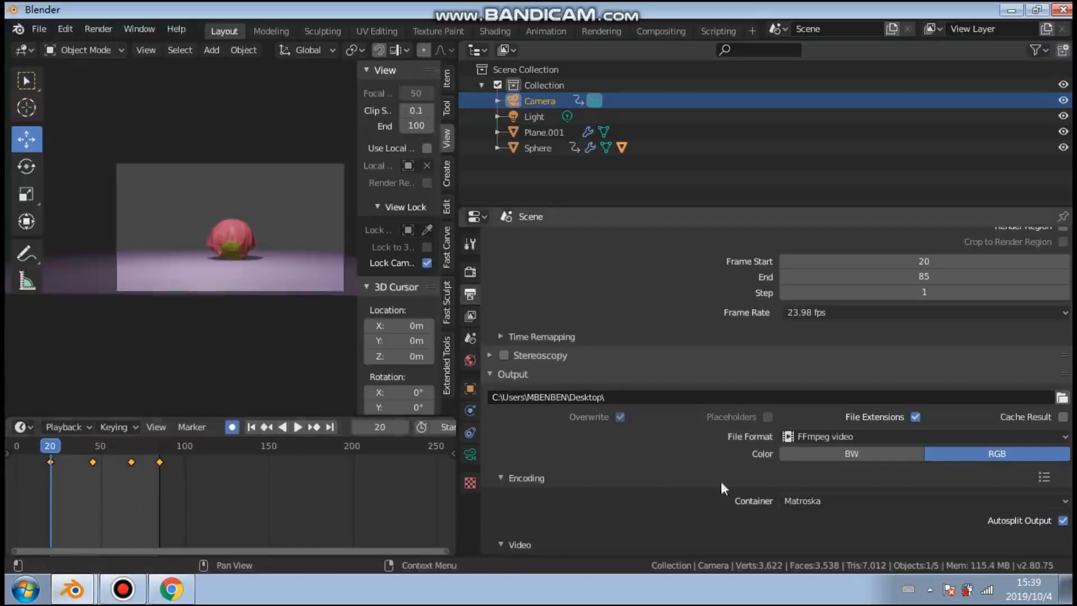
scroll(721, 483, down, 5)
scroll(720, 386, down, 1)
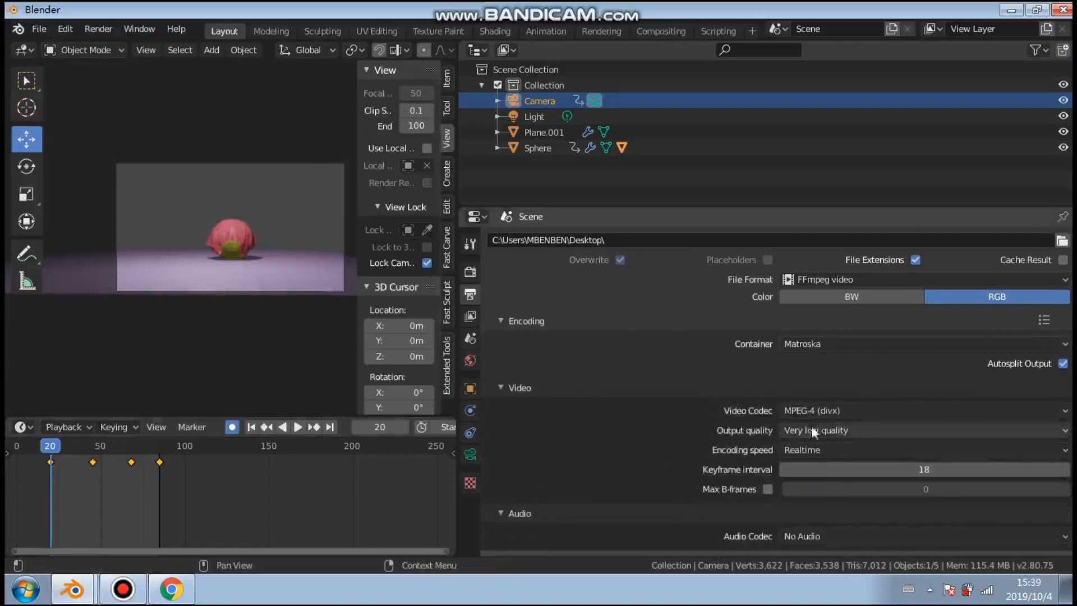
click(822, 430)
click(819, 326)
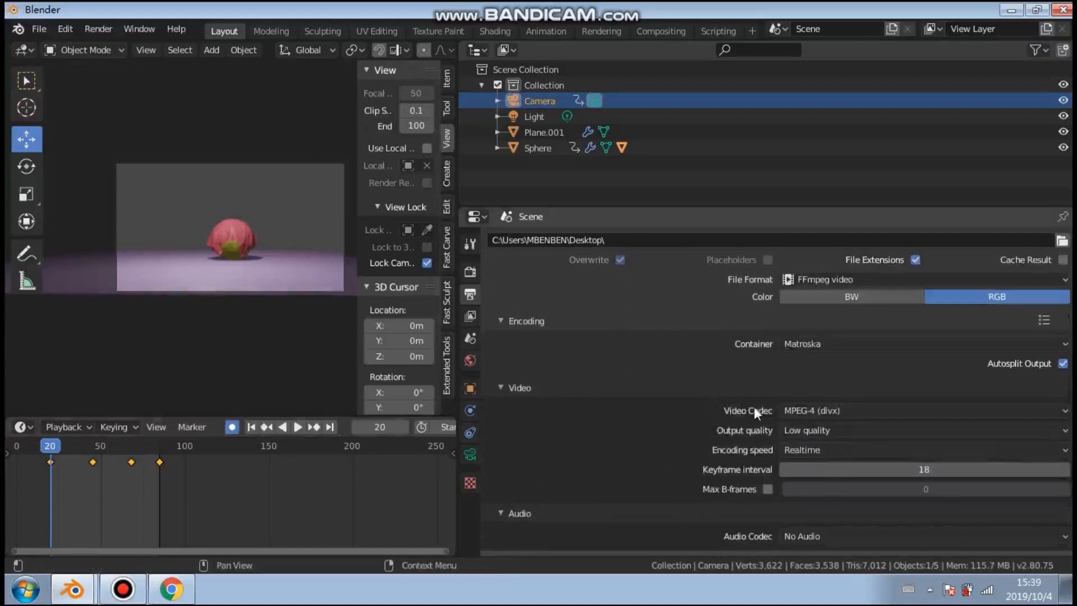
Render the animation again with the low quality setting and dismiss the render window
click(33, 28)
mouse_move(108, 25)
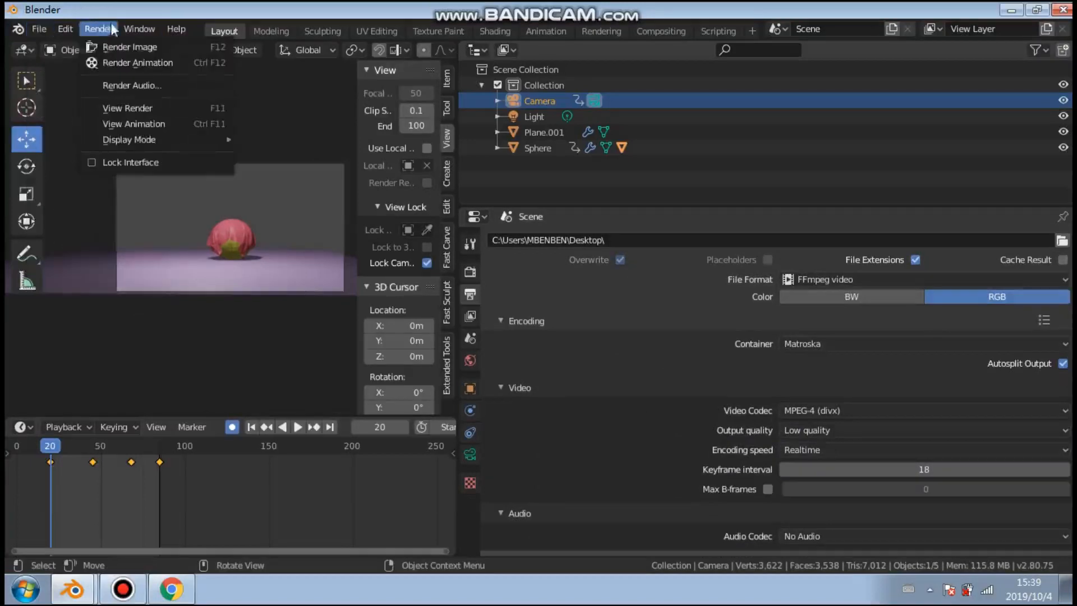
click(102, 63)
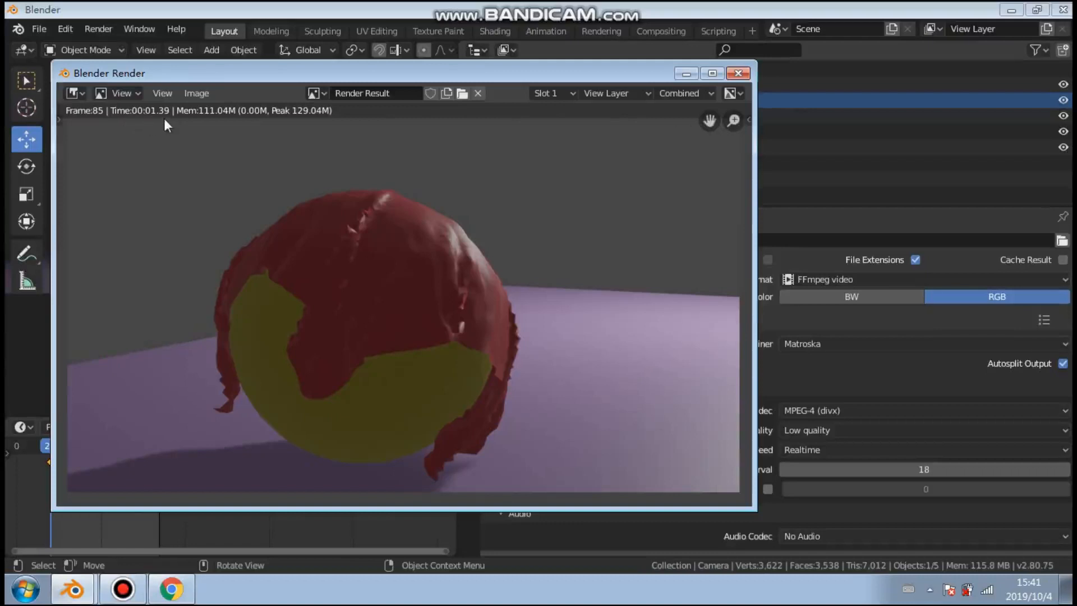
key(Escape)
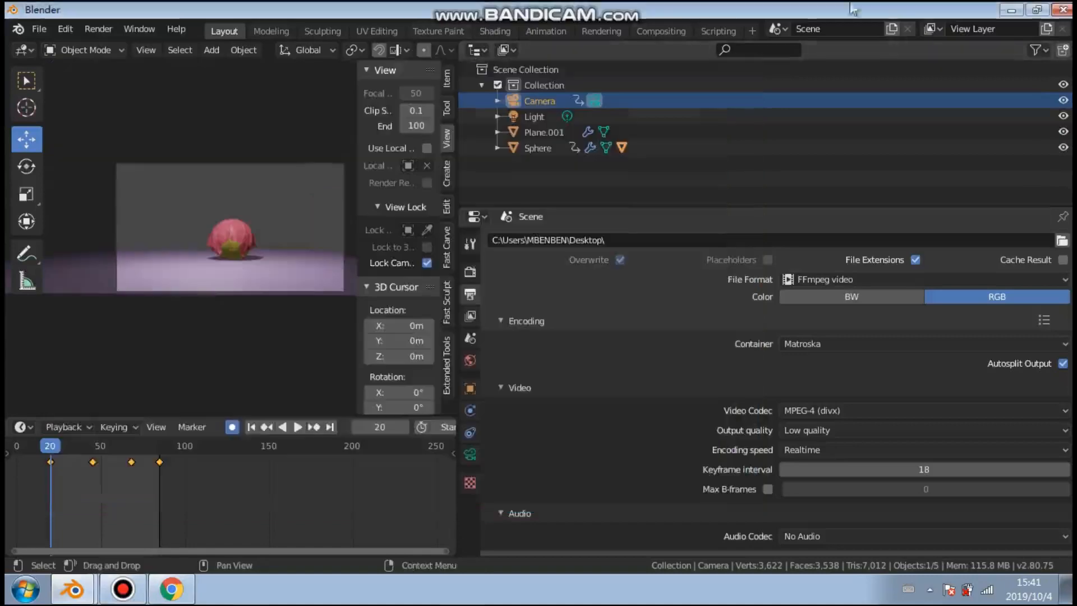
Play the newly rendered _0000020-0085.mkv full screen in VLC media player and close the player
click(1012, 10)
drag(269, 359, 680, 134)
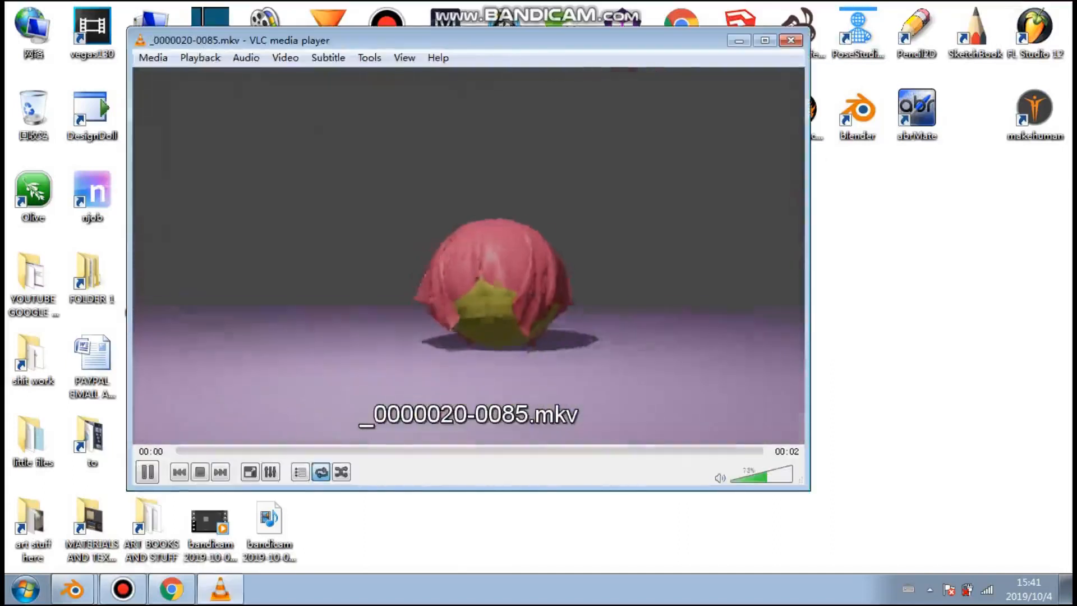
drag(462, 38, 447, 234)
double_click(438, 372)
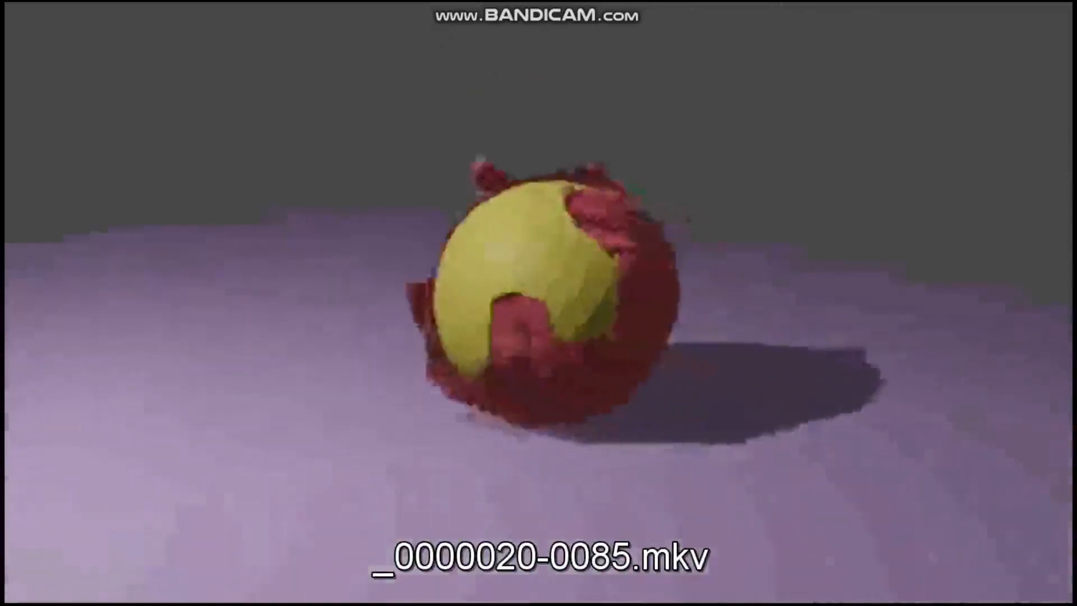
double_click(324, 232)
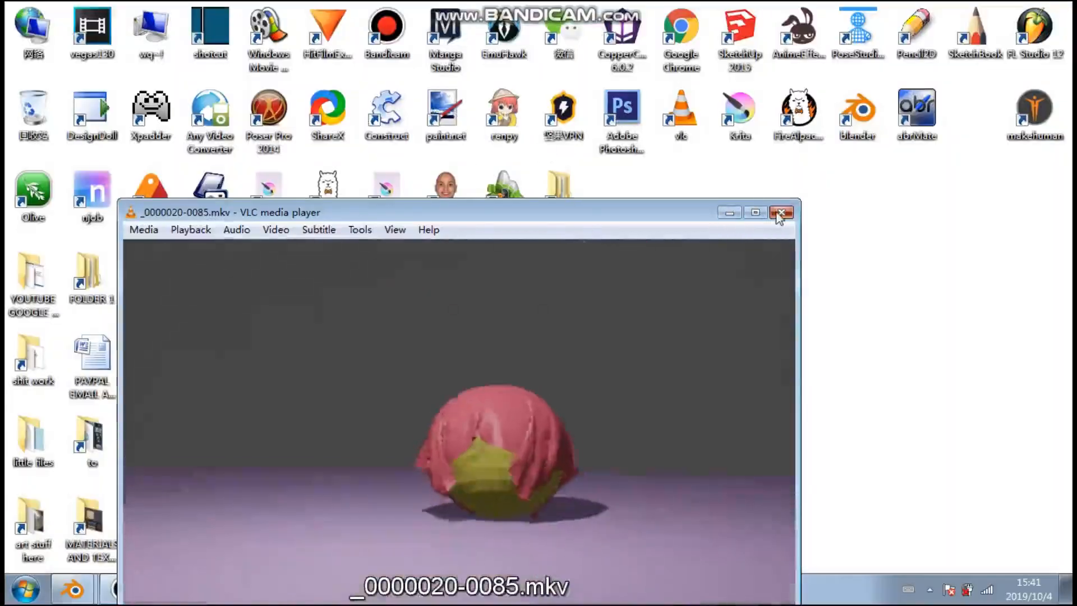
click(780, 213)
mouse_move(73, 589)
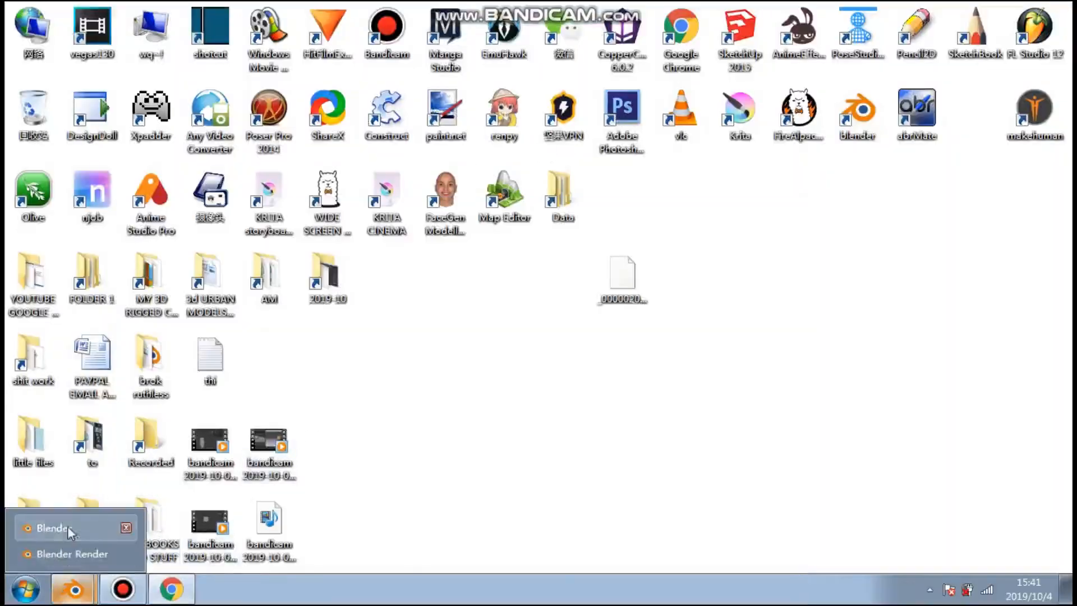
Switch back to Blender and set the video output quality to Medium quality
click(67, 527)
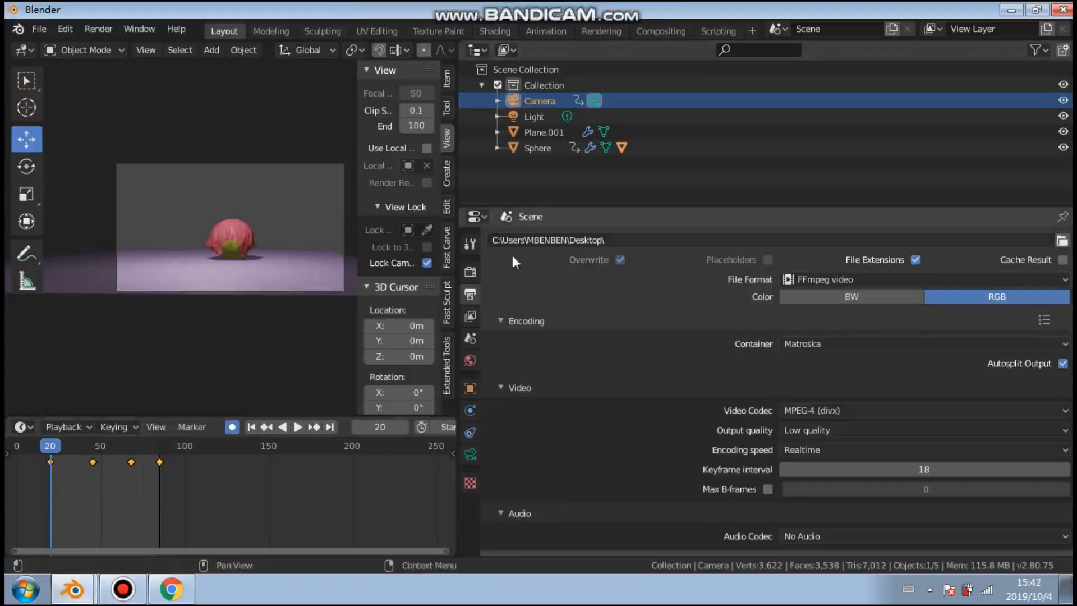
click(837, 415)
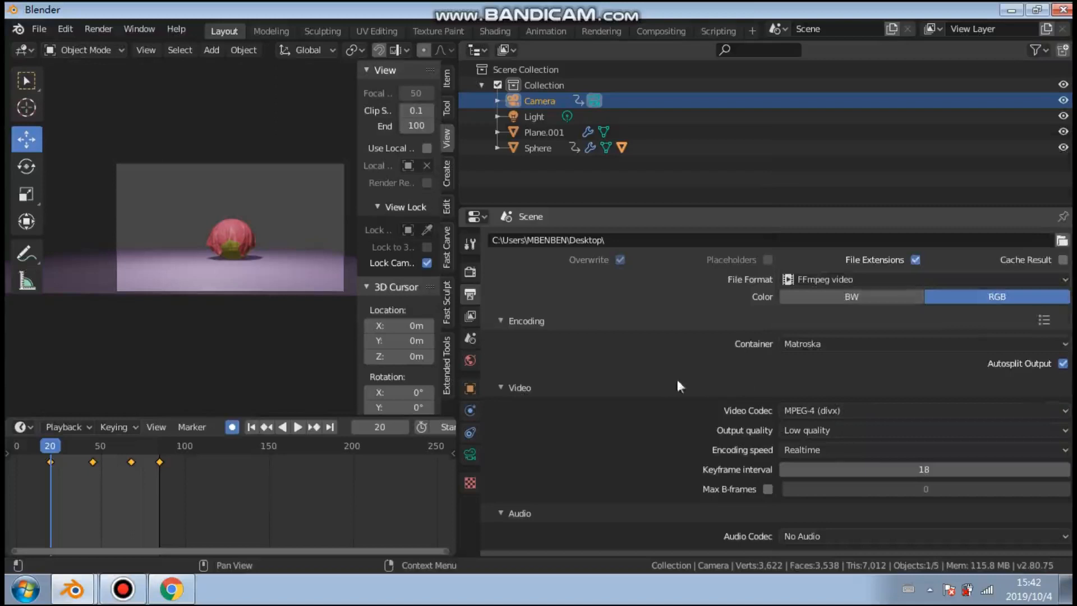
click(839, 426)
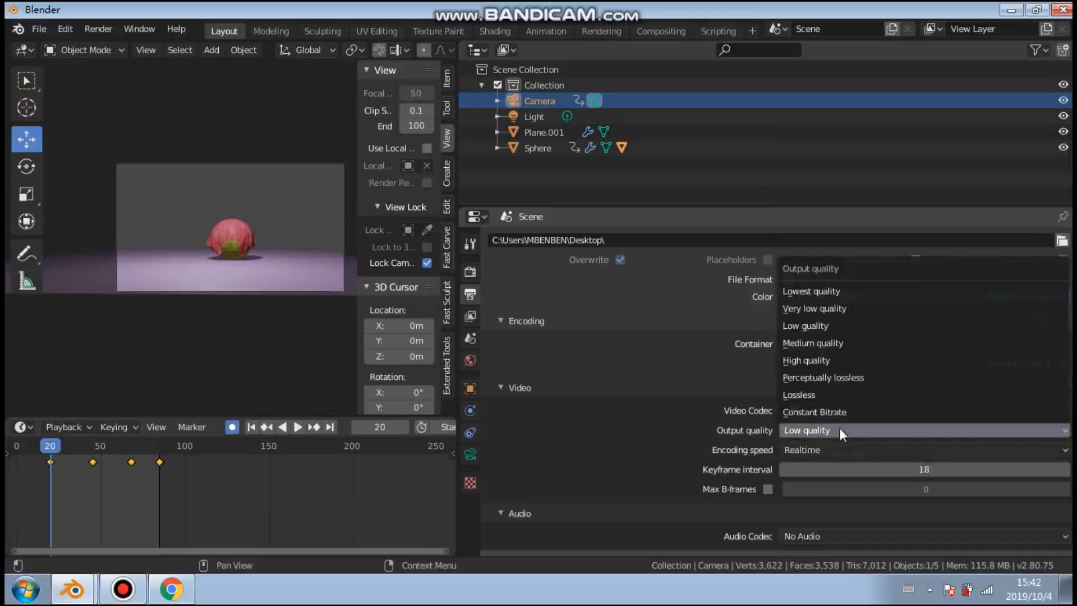
click(838, 349)
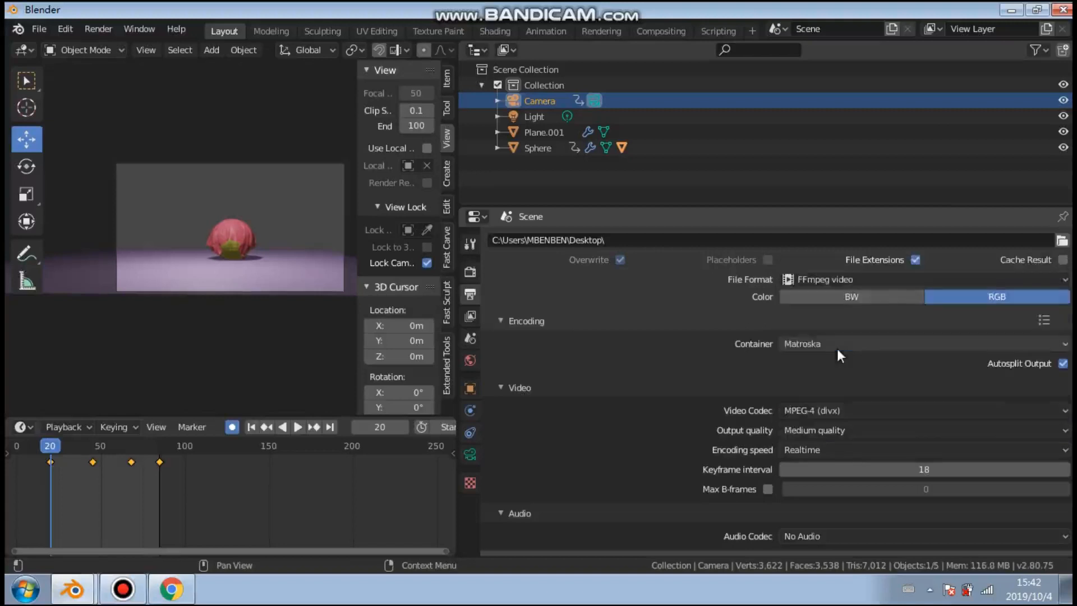
mouse_move(487, 4)
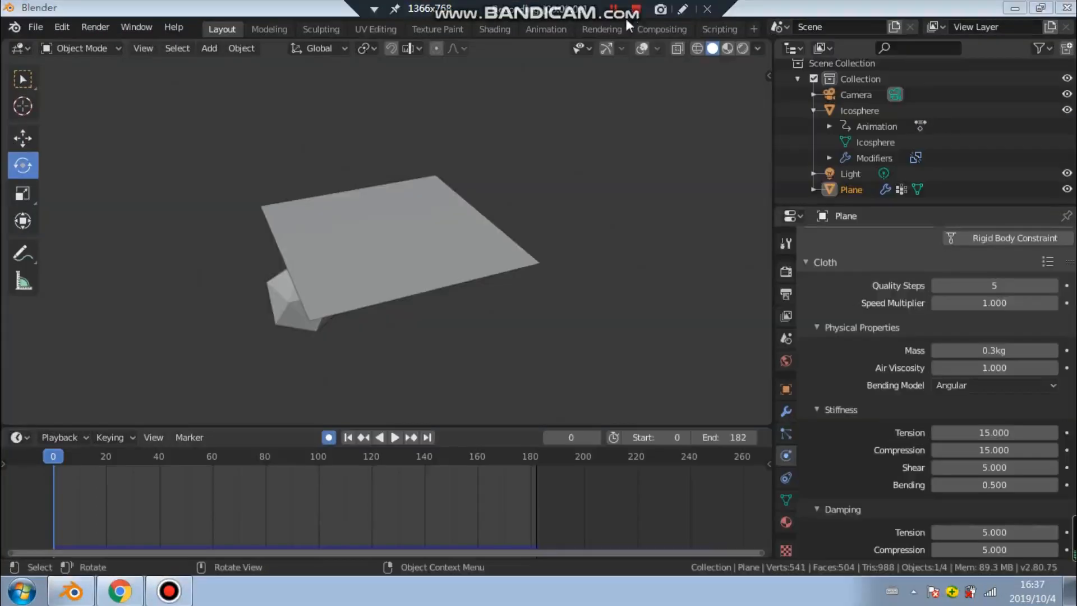
Play the cloth animation of the plane and the moving icosphere, and stop the playback
middle_drag(537, 251, 510, 246)
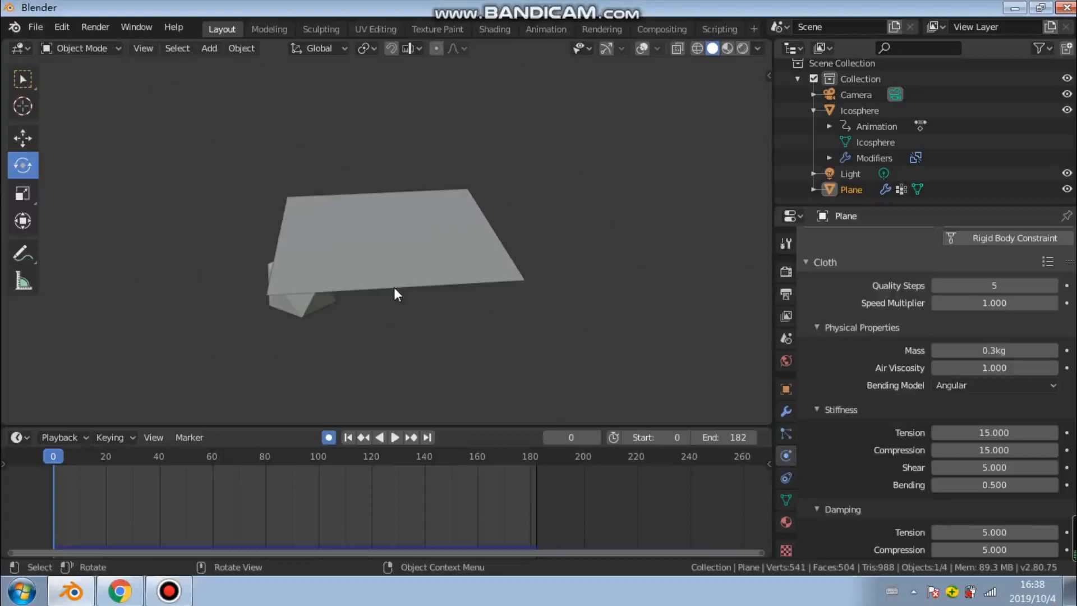
click(395, 437)
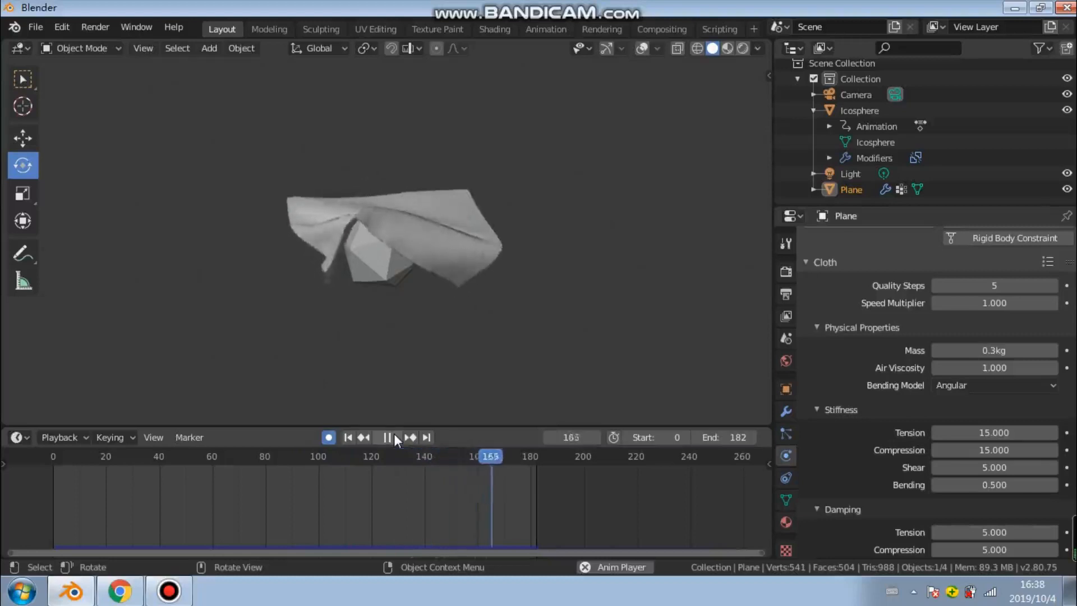
click(388, 437)
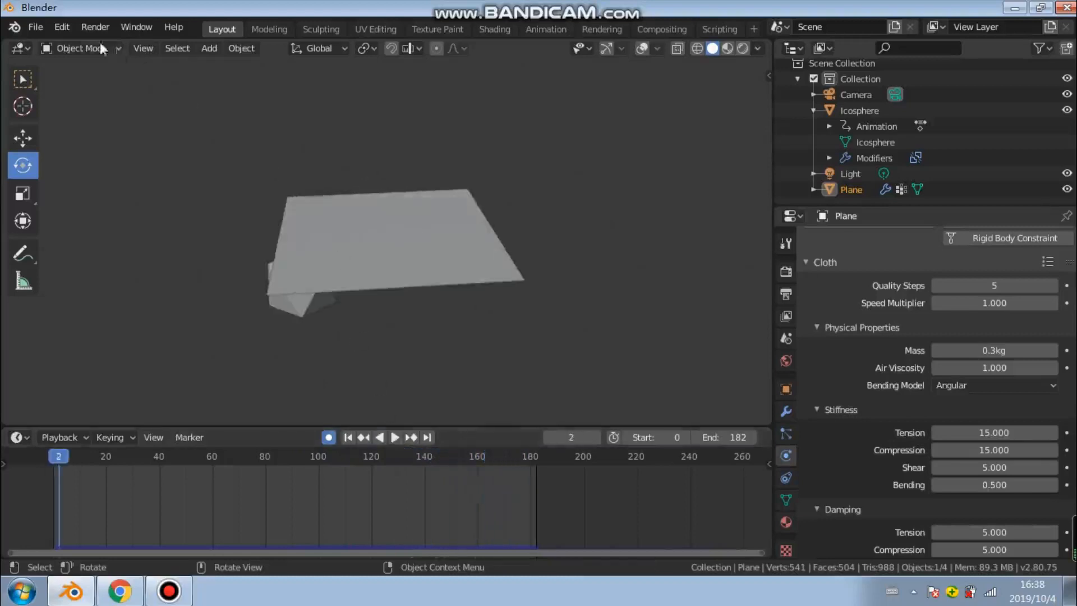
Start a new default scene and delete all of its objects
click(37, 28)
mouse_move(173, 27)
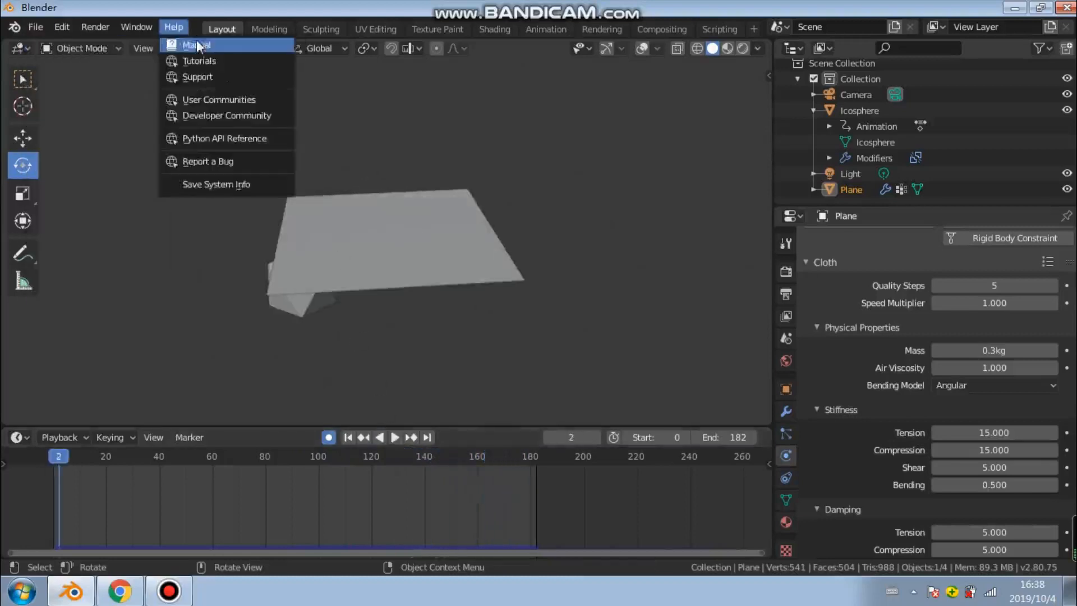
click(35, 31)
mouse_move(39, 45)
click(193, 41)
click(591, 317)
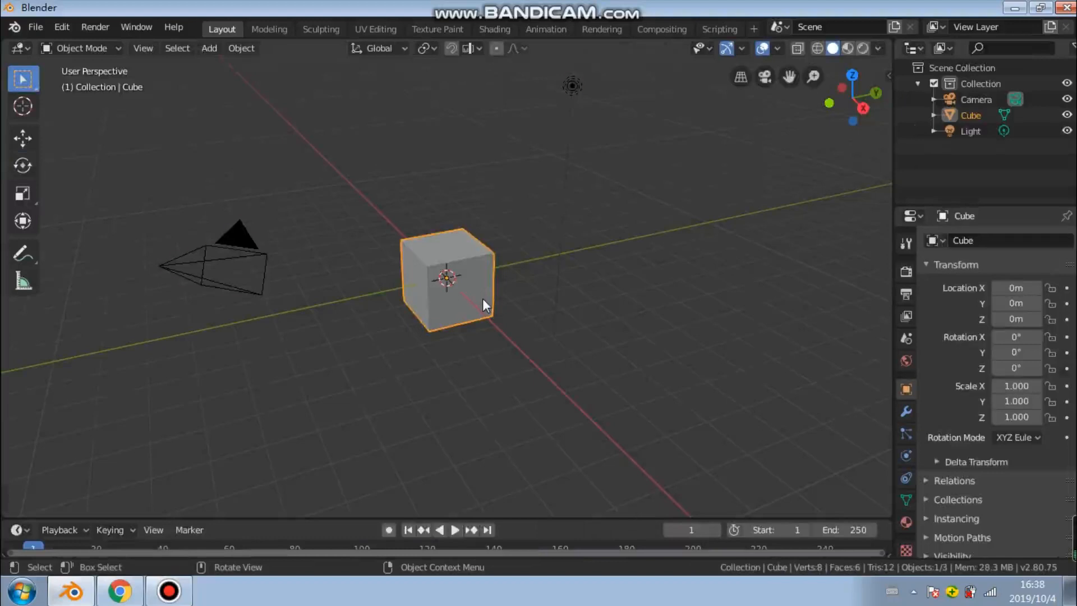
key(a)
key(Delete)
Add a plane mesh to the empty scene
click(210, 48)
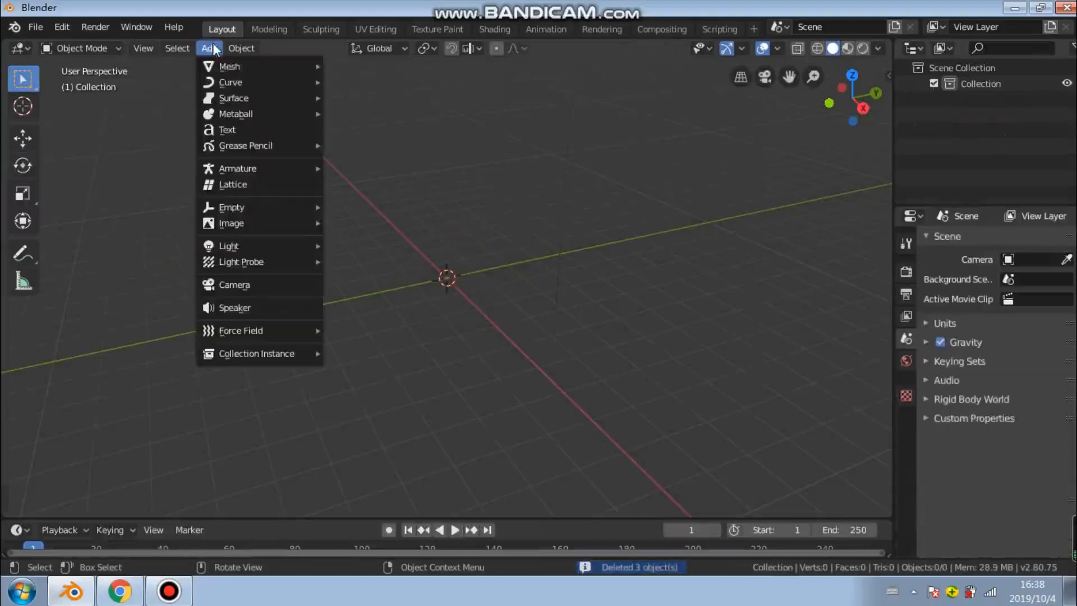
mouse_move(230, 66)
click(347, 66)
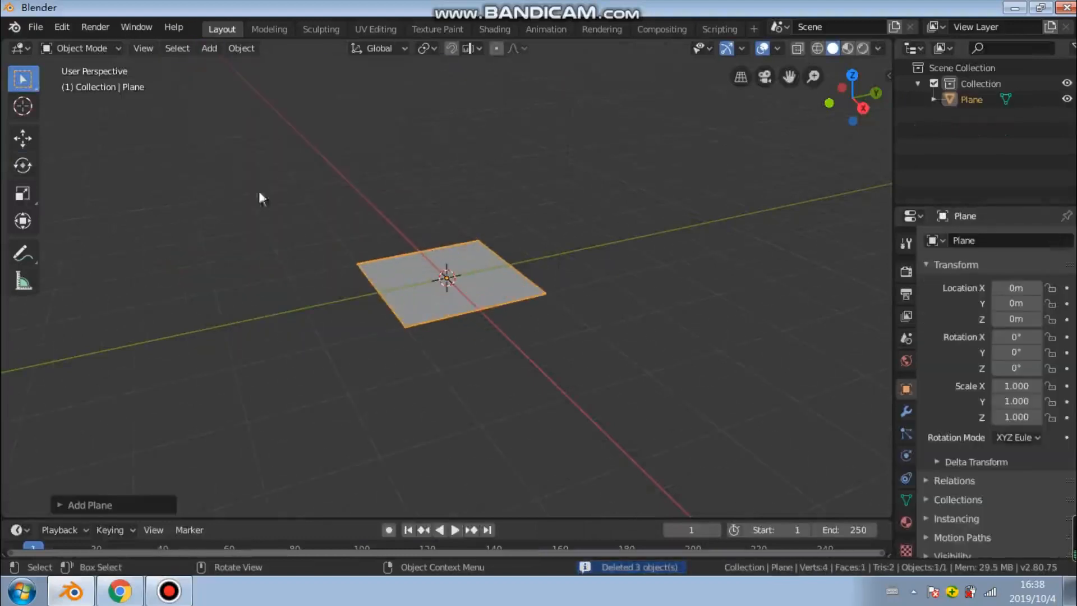
Subdivide the plane in Edit Mode with 10 cuts
click(104, 49)
click(73, 83)
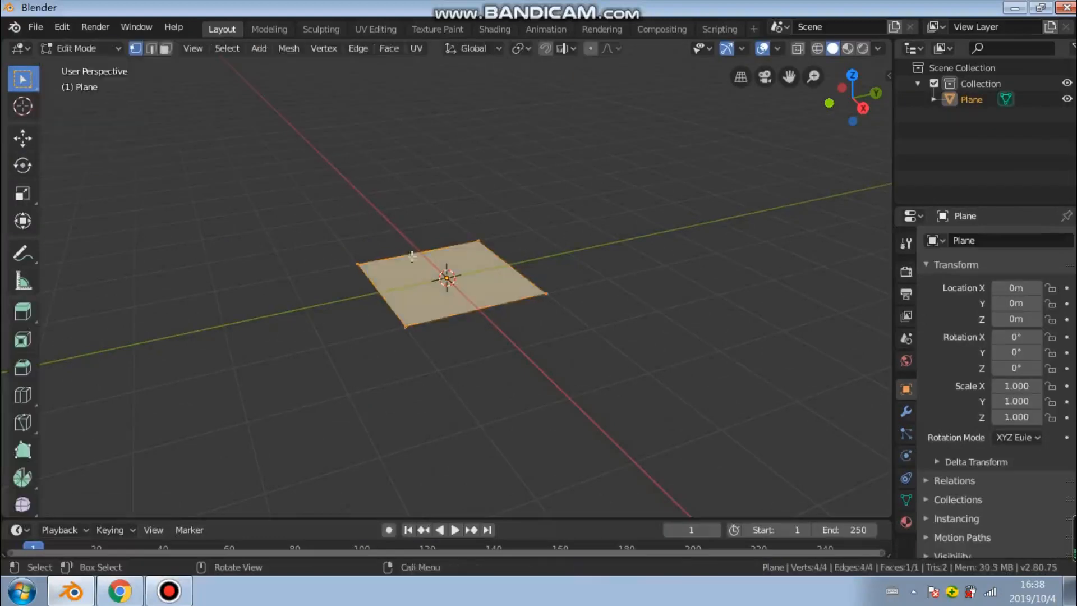
right_click(435, 253)
click(385, 180)
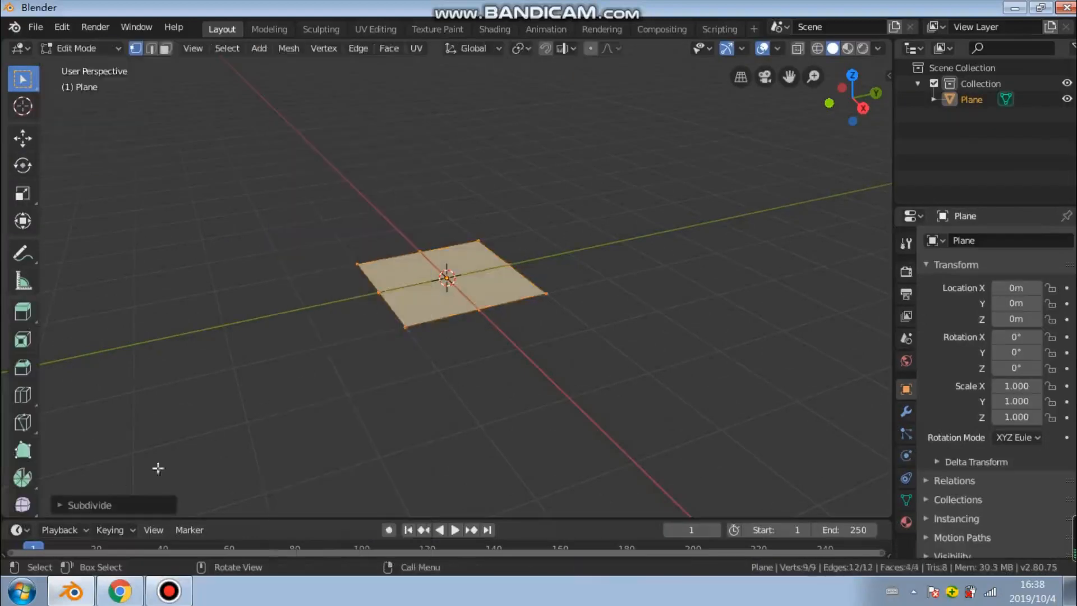
click(65, 507)
drag(261, 399, 270, 396)
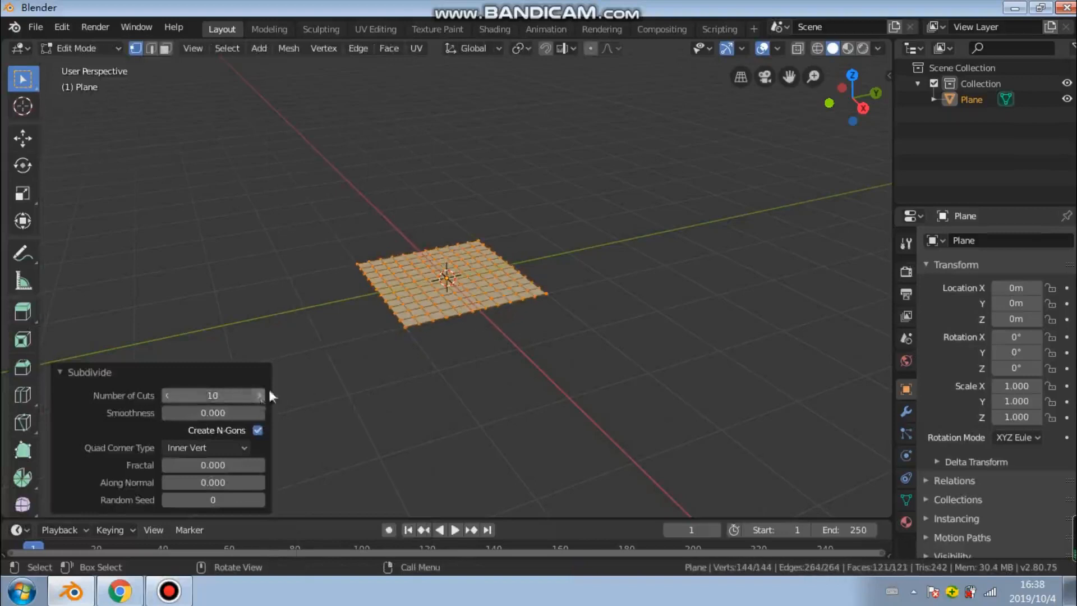
click(400, 321)
middle_drag(365, 337, 398, 335)
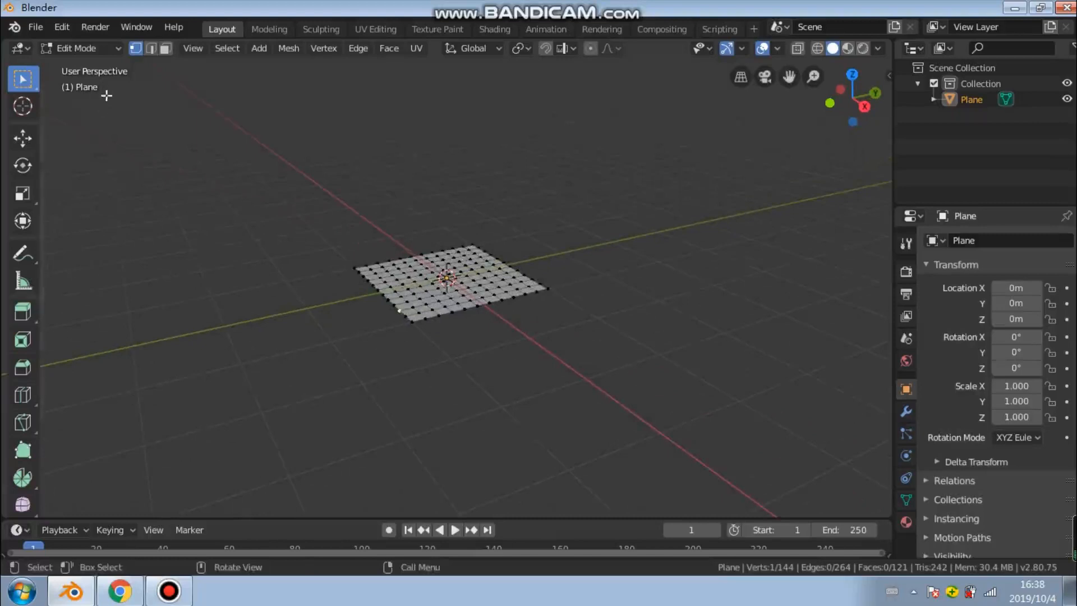
Return to Object Mode and raise the plane about 2.57 m along the Z axis
click(106, 59)
click(103, 48)
click(101, 66)
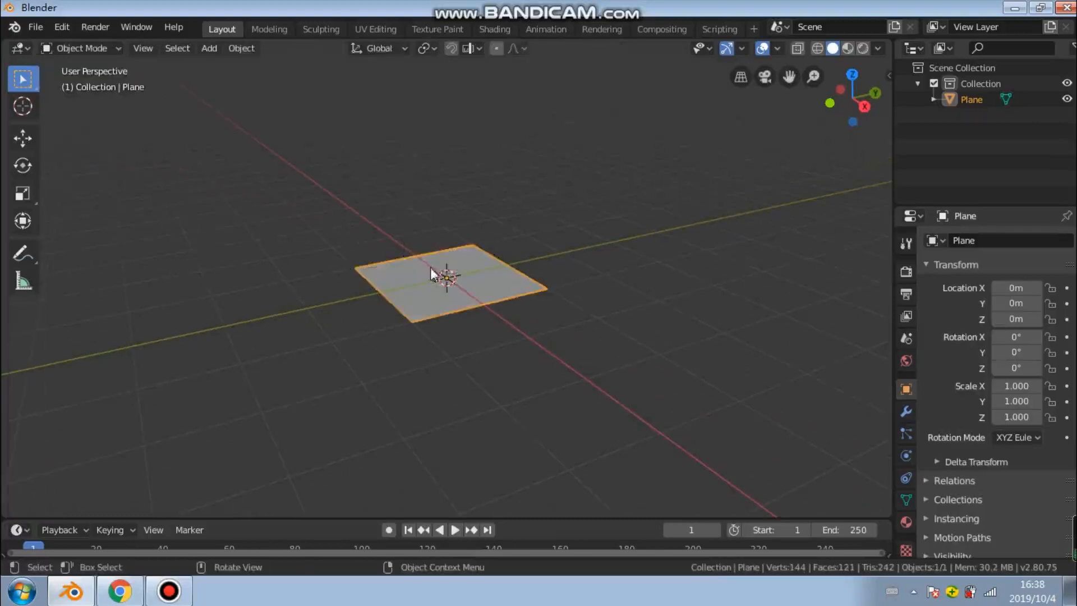
click(23, 138)
drag(449, 229, 426, 33)
mouse_move(502, 374)
middle_down()
mouse_move(512, 404)
mouse_move(520, 365)
mouse_move(505, 376)
middle_up()
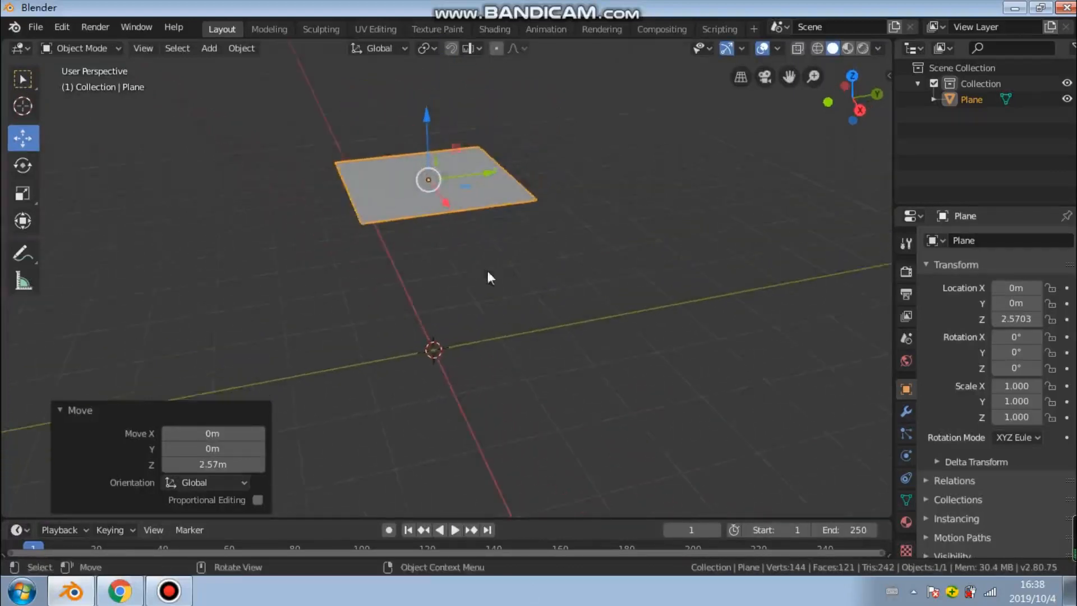
Put the plane into Edit Mode with face selection active
middle_drag(488, 276, 482, 264)
click(81, 48)
click(84, 82)
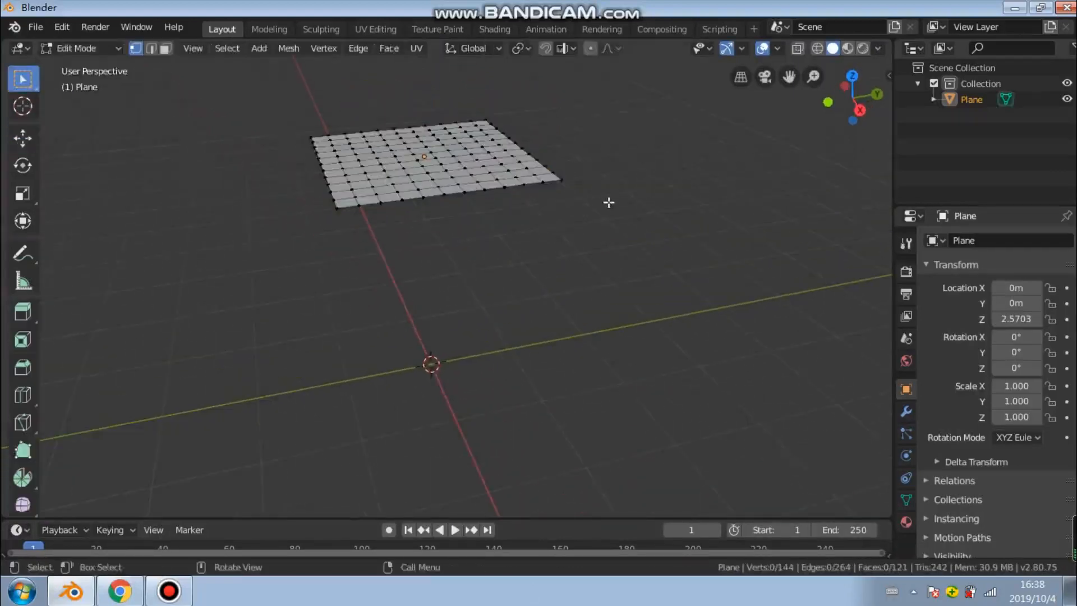
middle_drag(618, 201, 481, 282)
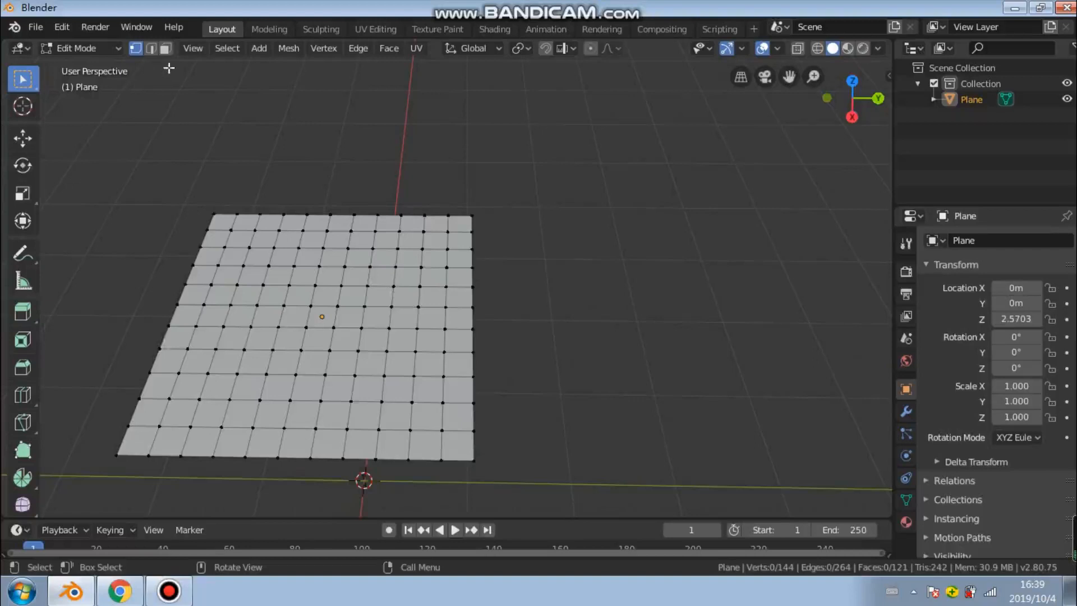
click(165, 48)
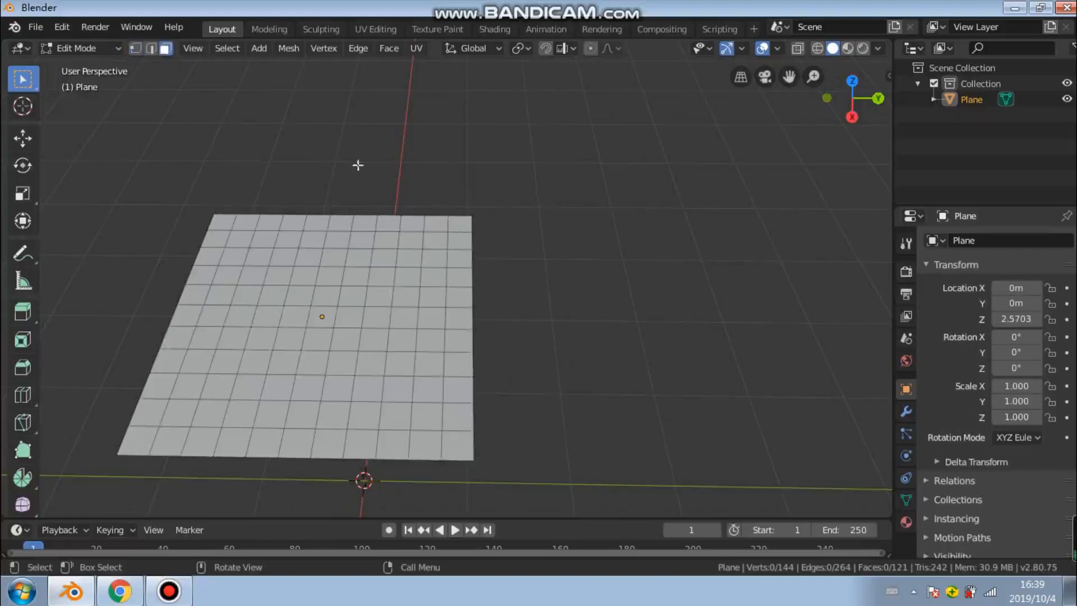
Select six faces at the plane's far +Y corner, stepped in rows of three, two and one
shift+click(467, 224)
shift+click(465, 241)
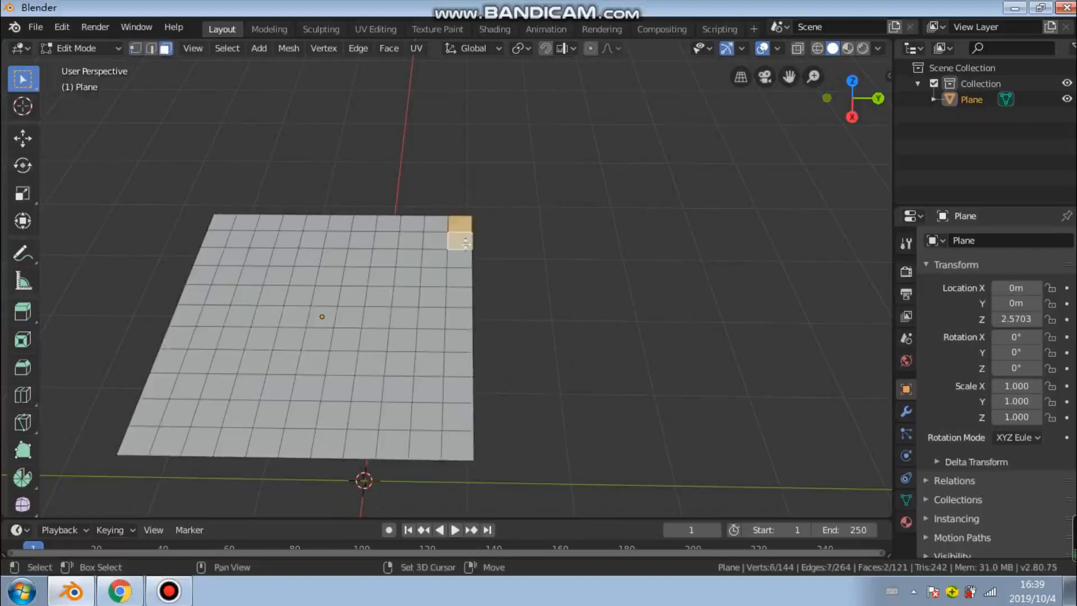
shift+click(462, 257)
shift+click(452, 275)
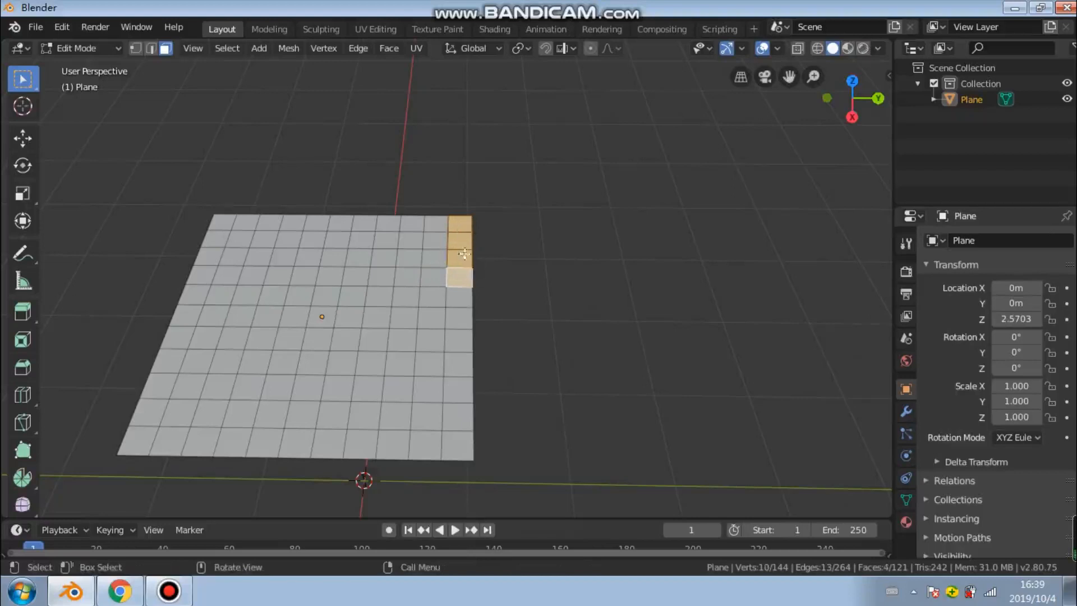
shift+click(438, 242)
shift+click(437, 224)
shift+click(411, 224)
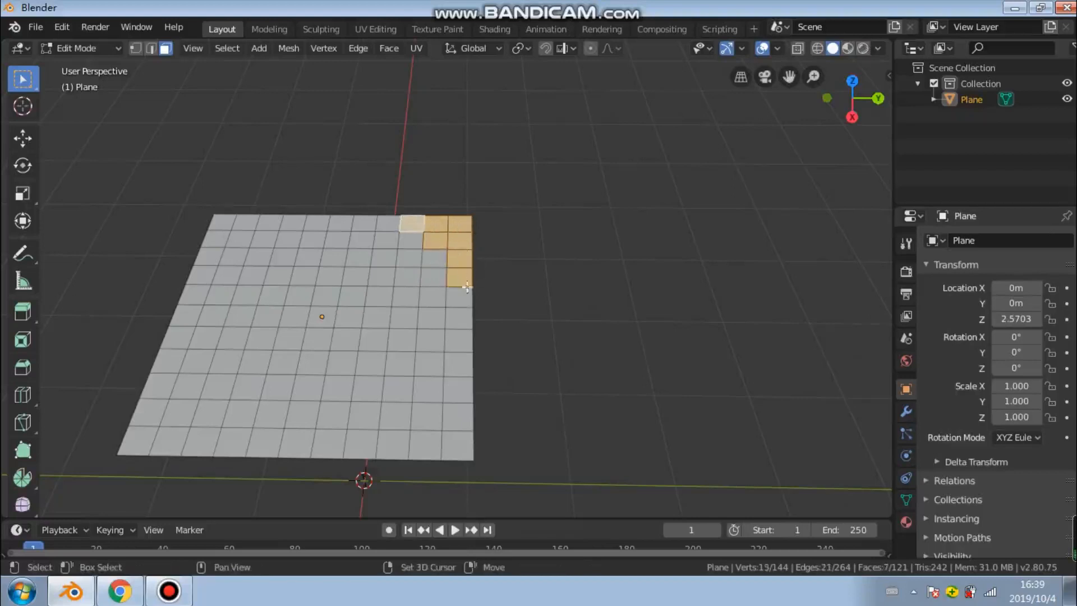
shift+click(466, 284)
Add two adjacent faces at the near corner of the plane's +Y edge to the selection
middle_drag(489, 279, 534, 249)
scroll(517, 243, up, 2)
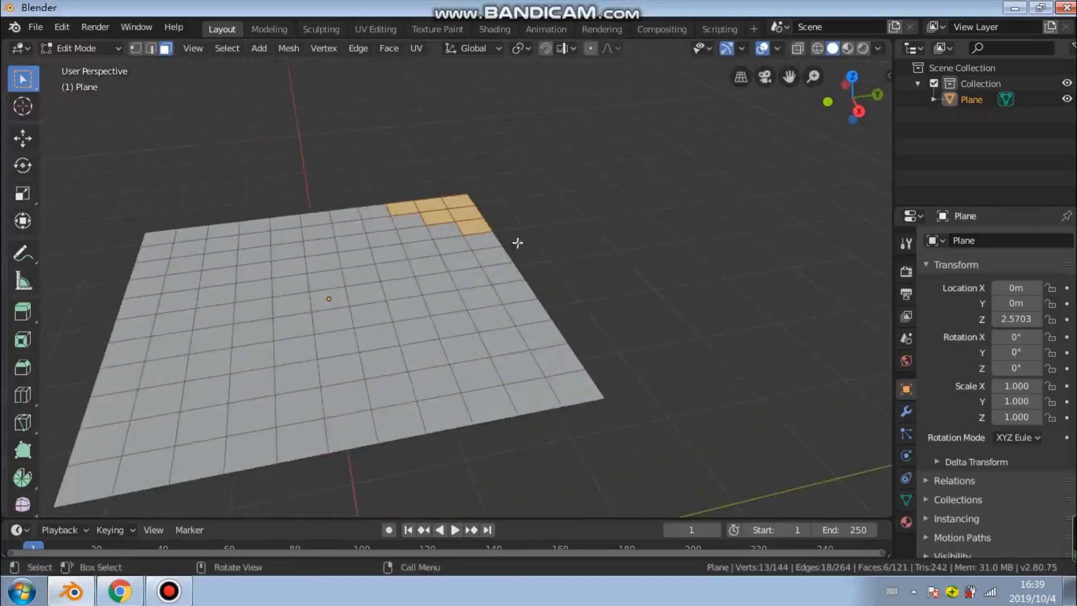
shift+click(580, 388)
shift+click(575, 356)
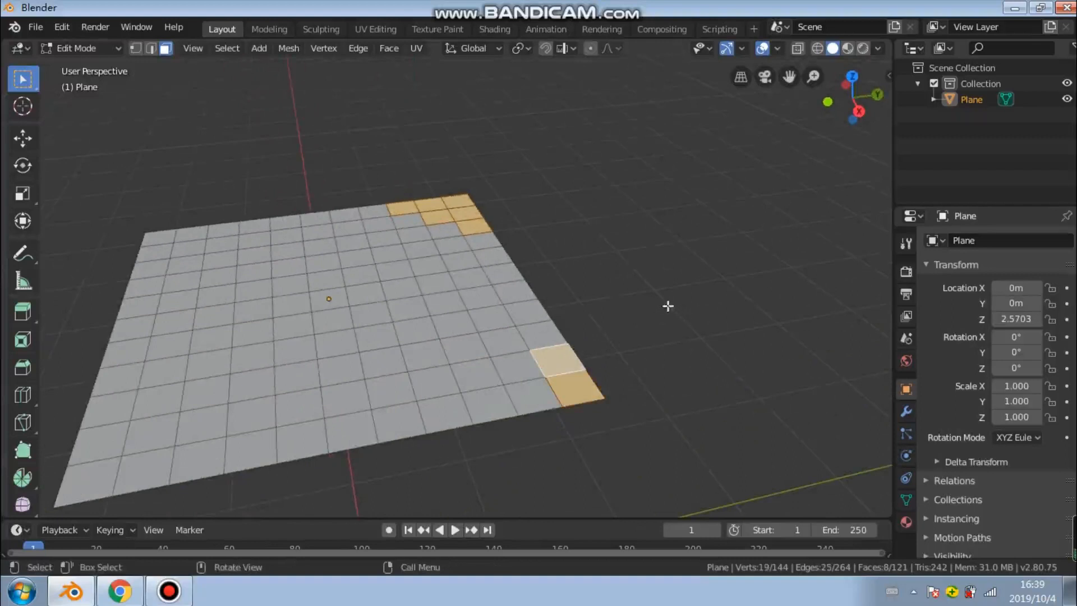
Widen the Properties editor area and reframe the plane in the narrower viewport
middle_drag(650, 304, 507, 239)
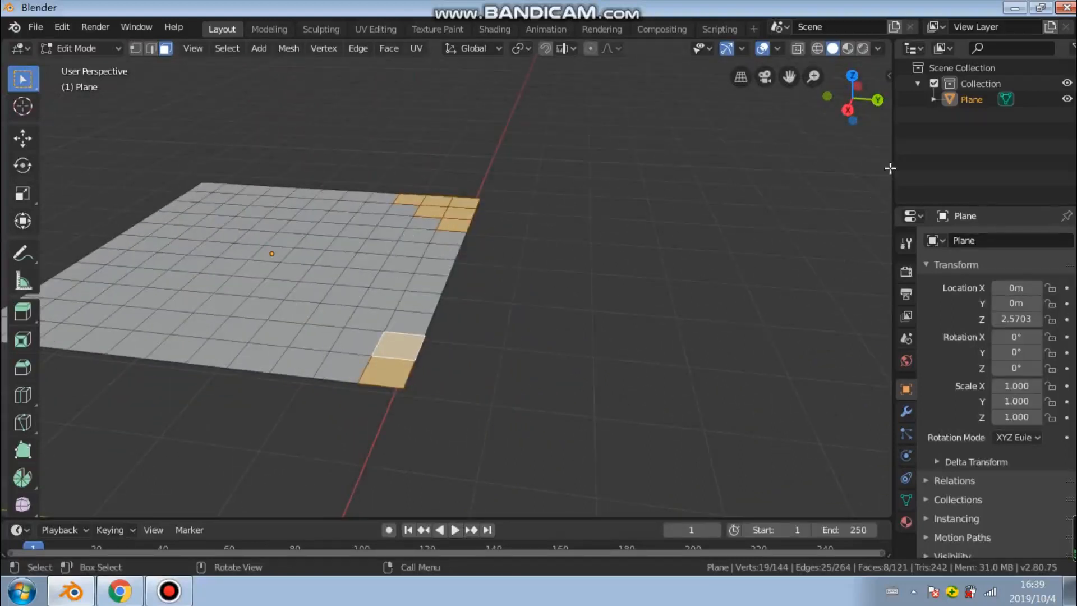
drag(894, 164, 602, 187)
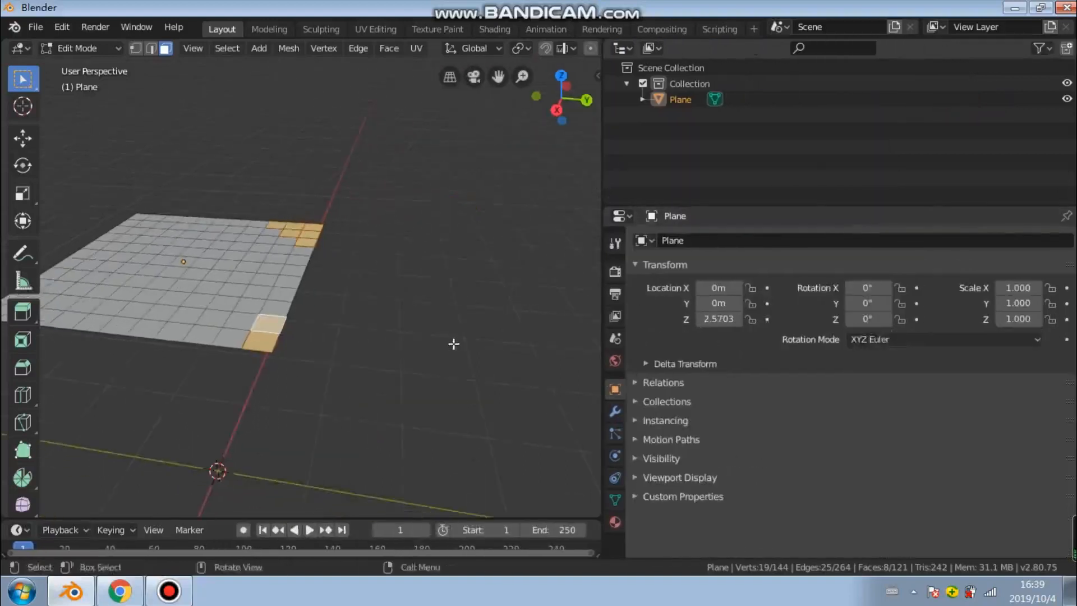
shift+middle_drag(493, 351, 540, 335)
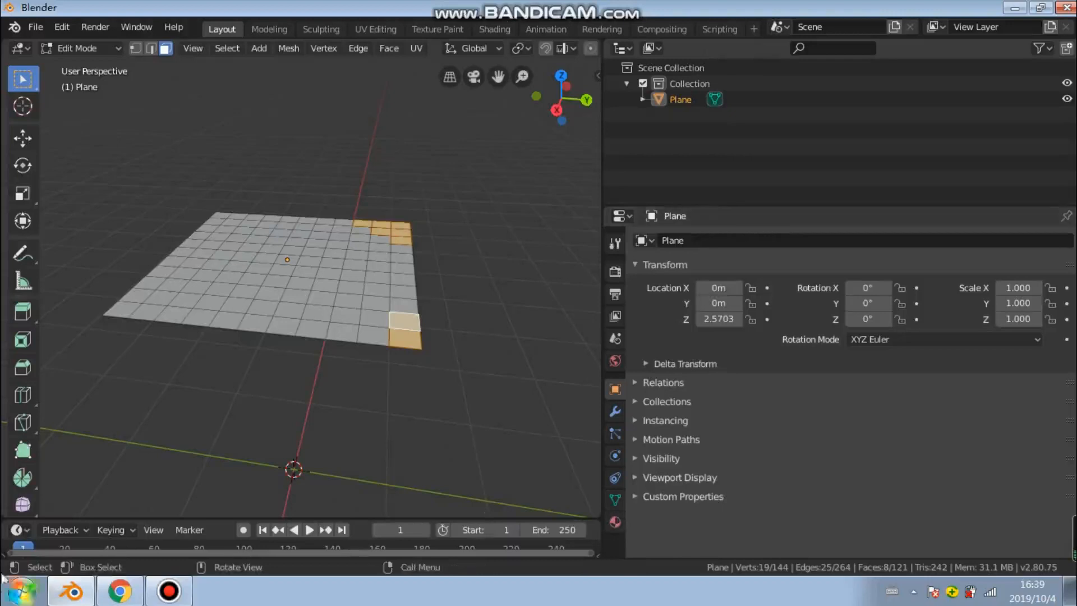
Create a vertex group on the plane and assign the selected corner faces to it with weight 1.000
click(615, 501)
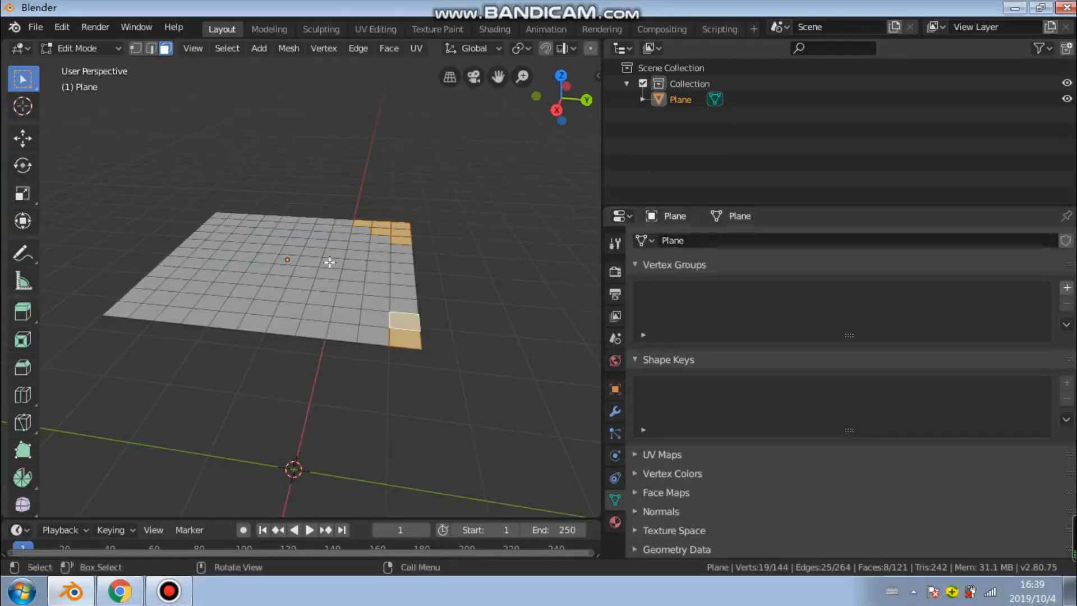
click(676, 241)
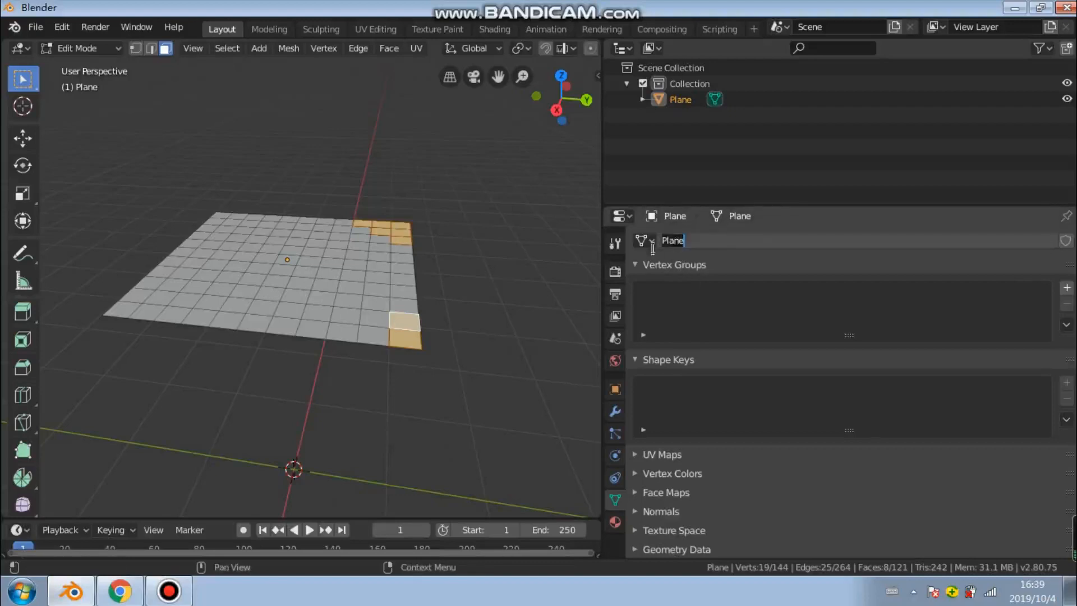
click(753, 256)
click(654, 240)
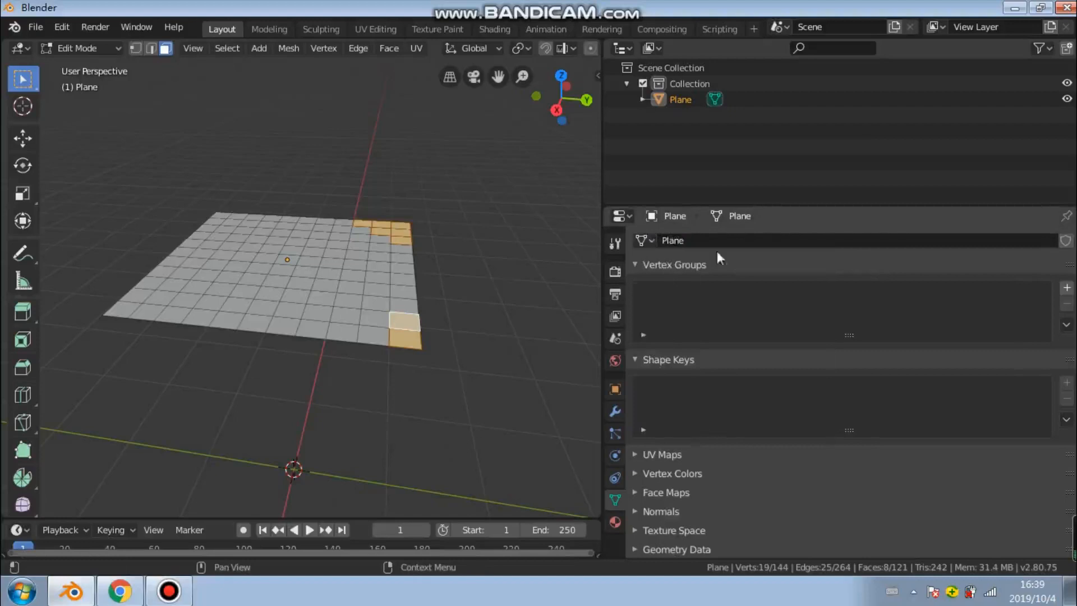
click(1067, 288)
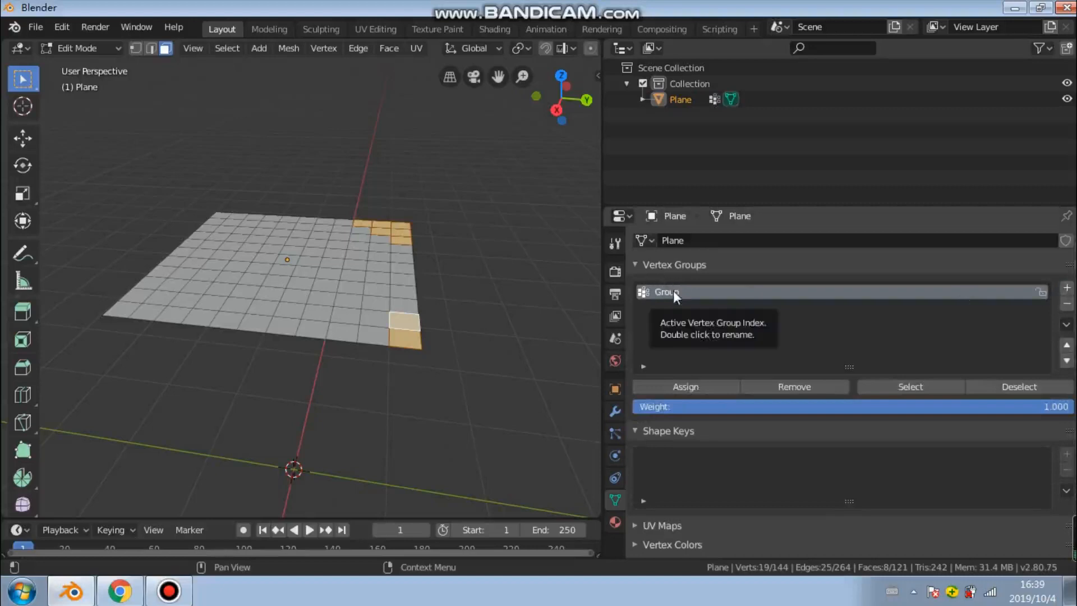
click(671, 388)
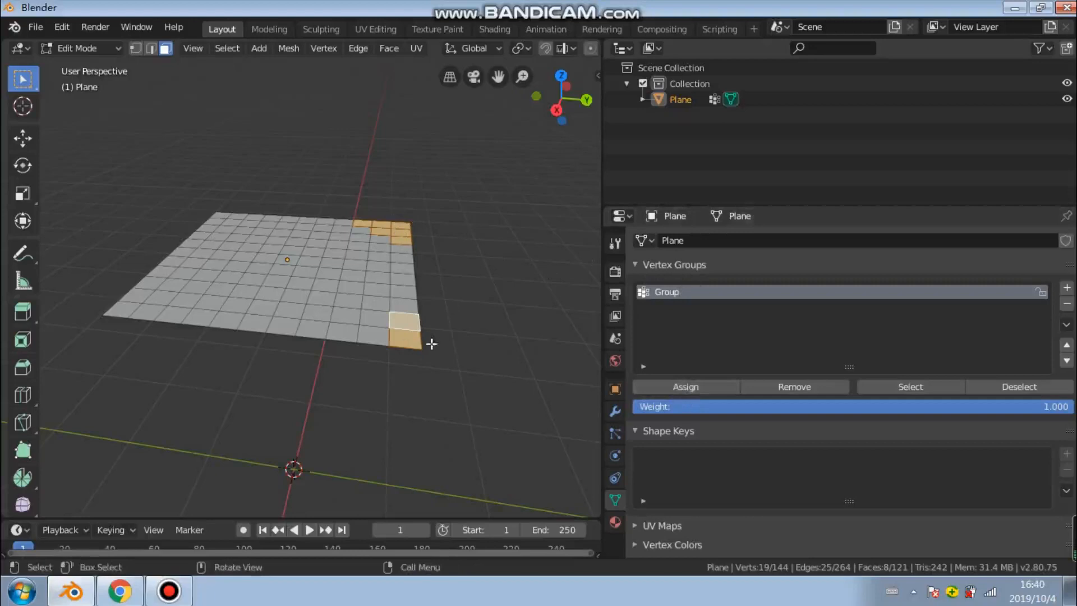
Rename the plane's vertex group poo with the selected corner faces assigned to it, and return to Object Mode
double_click(674, 293)
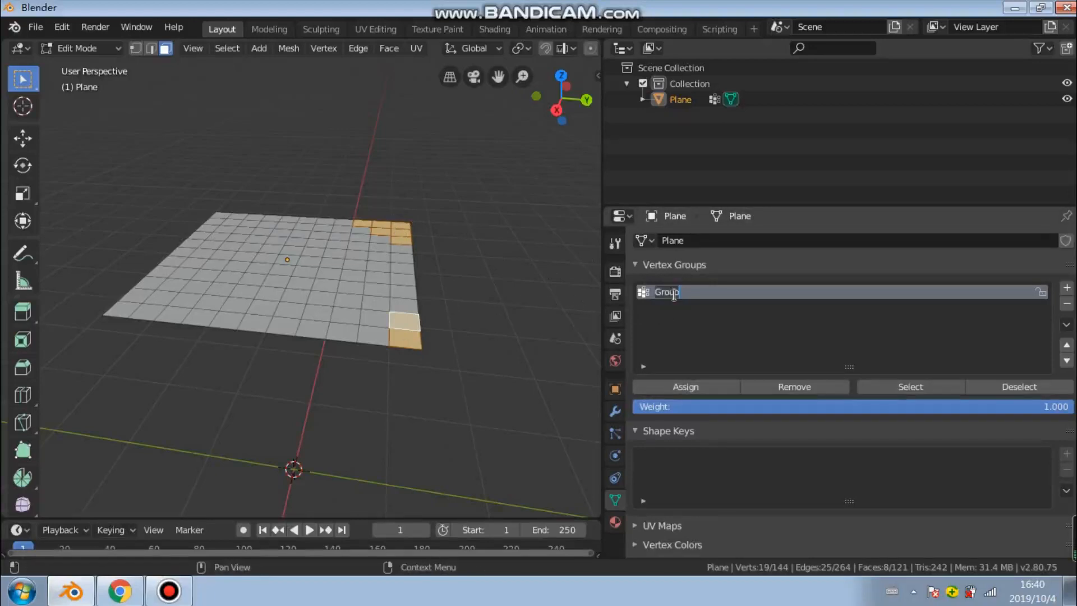
text(poo)
click(681, 386)
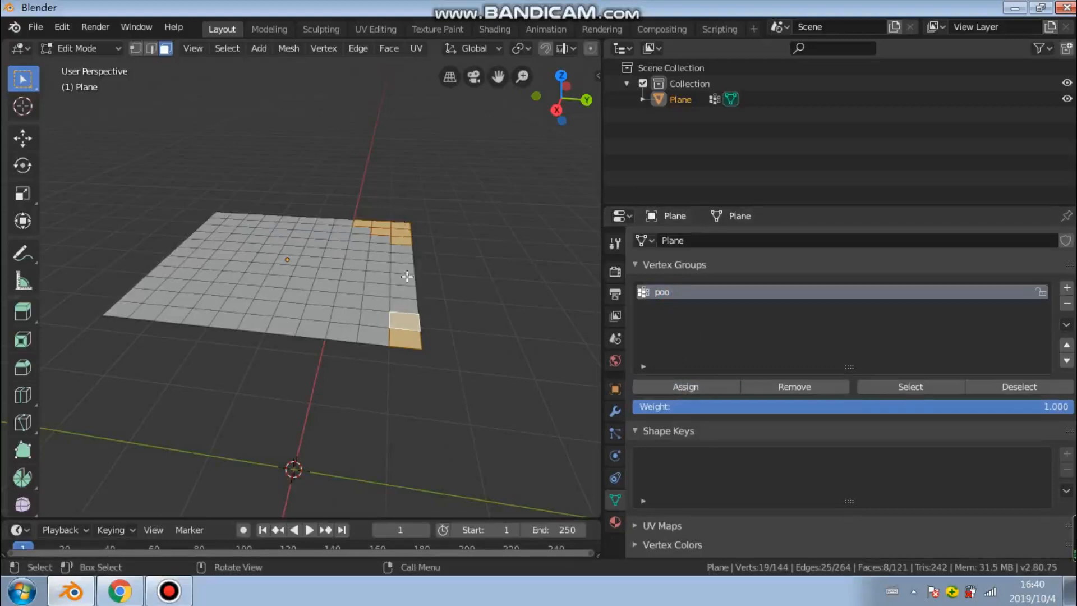
click(79, 49)
click(84, 66)
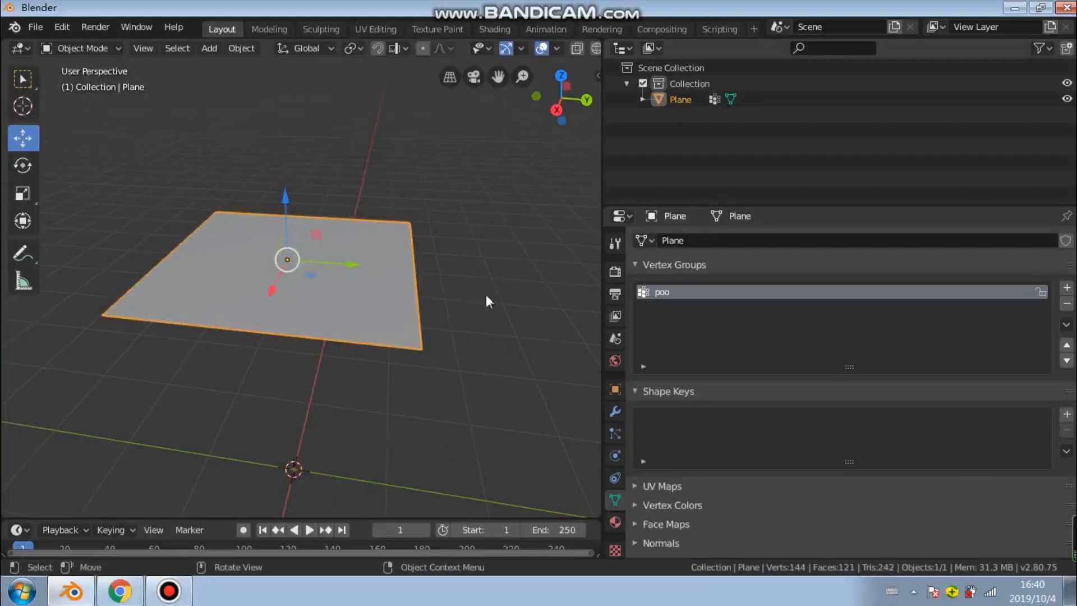
Try cloth physics on the plane by playing the simulation without a pin group, and undo it
click(612, 461)
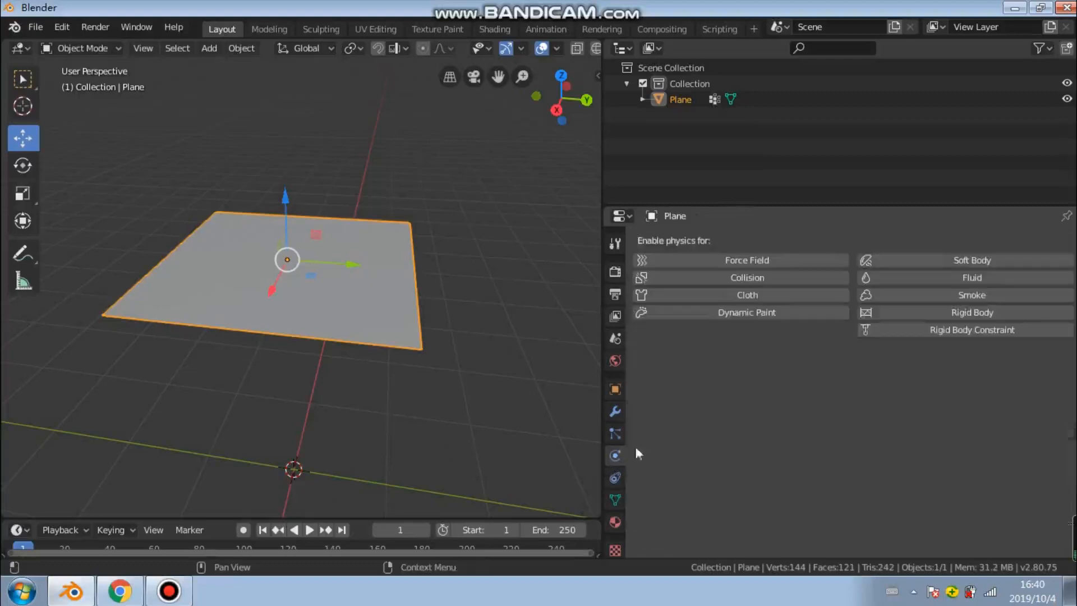
click(772, 297)
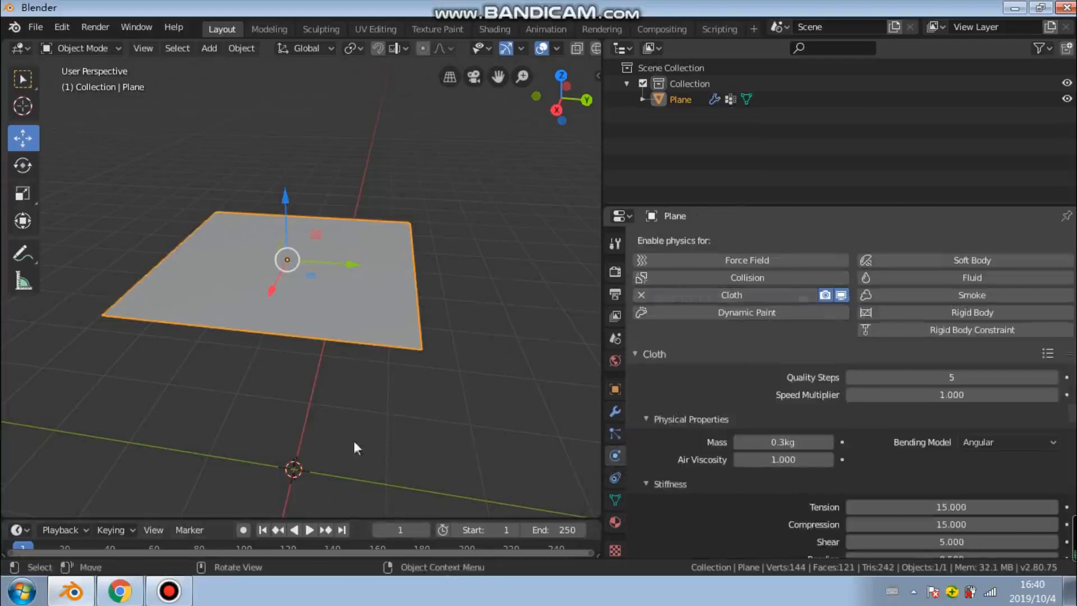
click(308, 531)
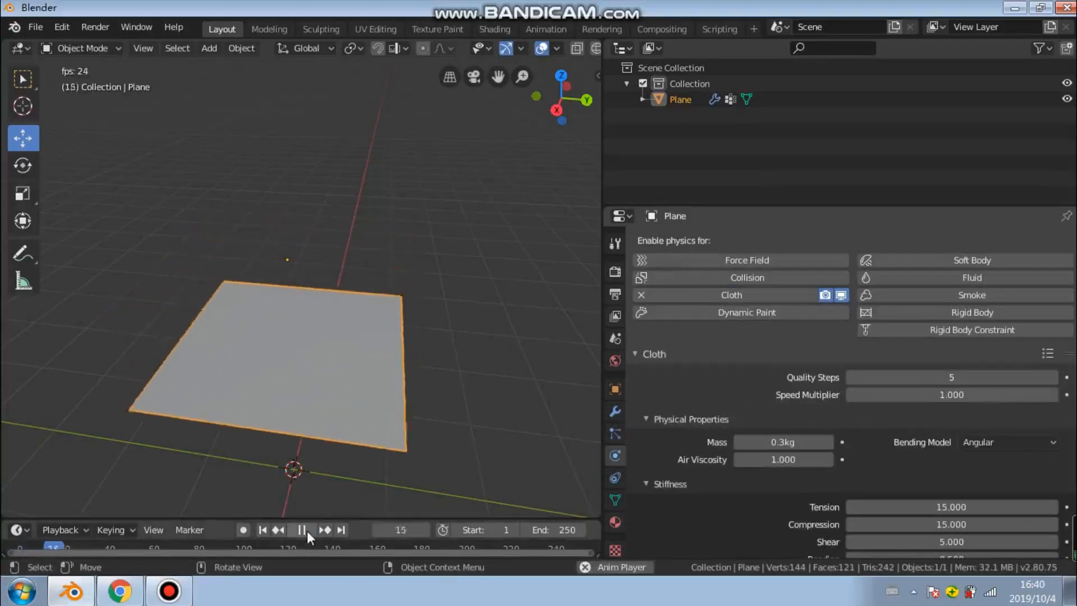
click(307, 530)
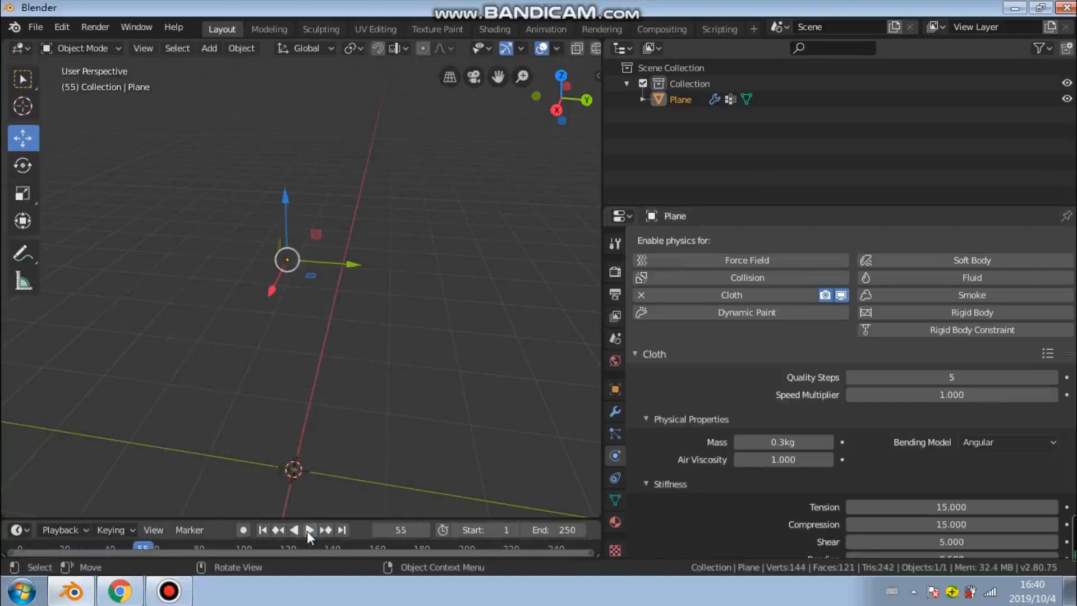
key(ctrl+z)
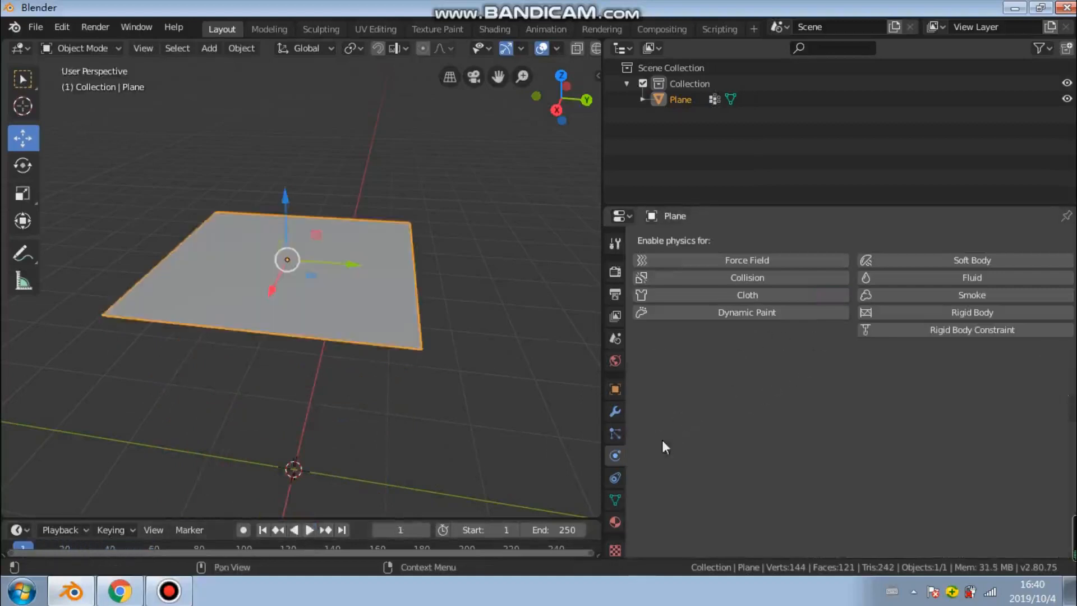
Enable cloth physics on the plane and set the cloth shape's pin group to poo
click(640, 101)
click(640, 99)
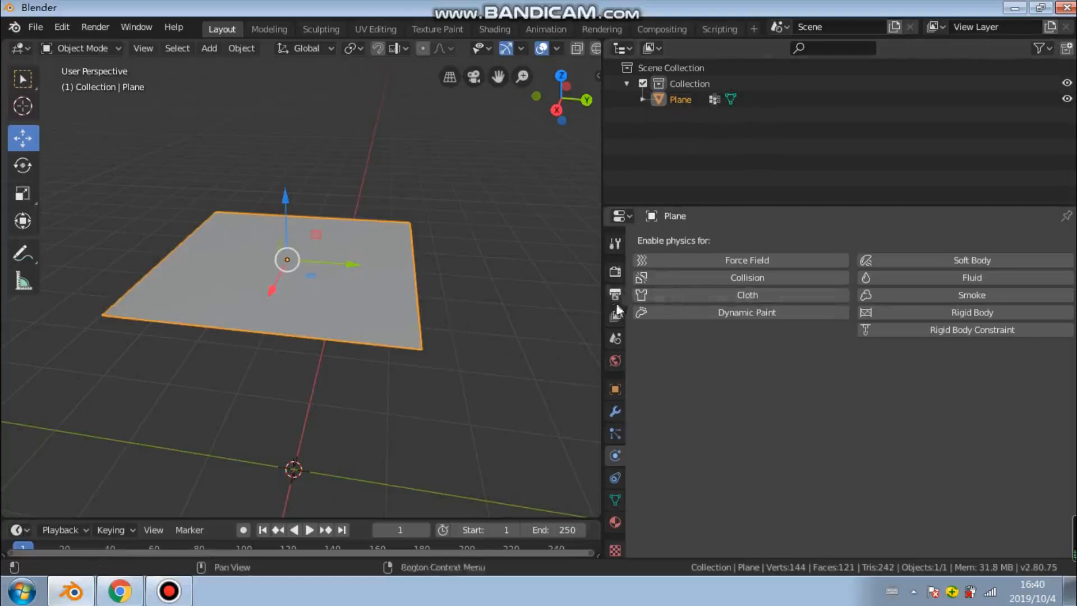
click(686, 294)
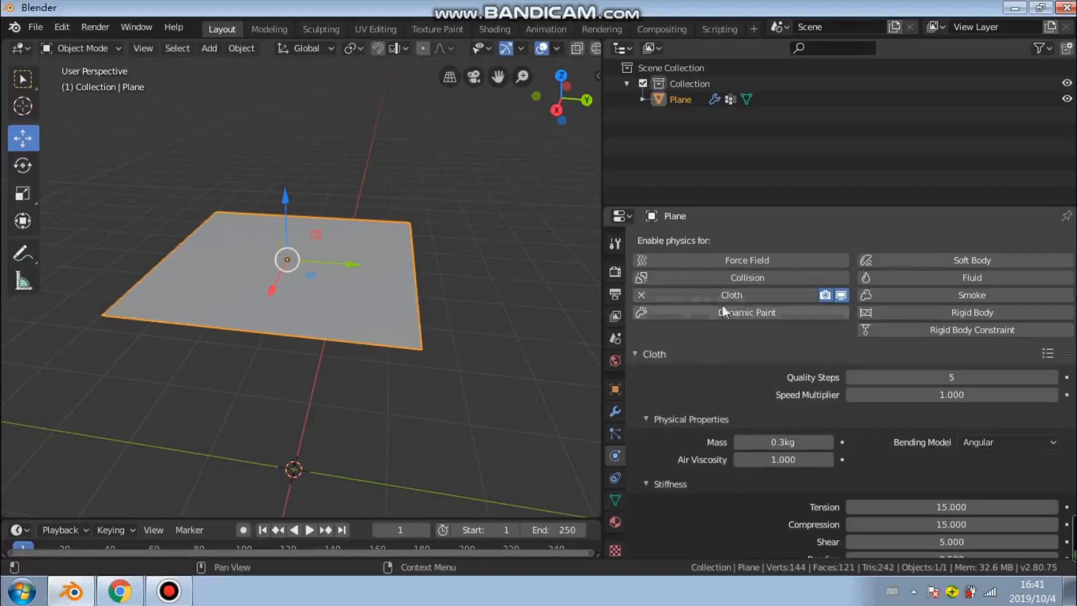
scroll(677, 401, down, 8)
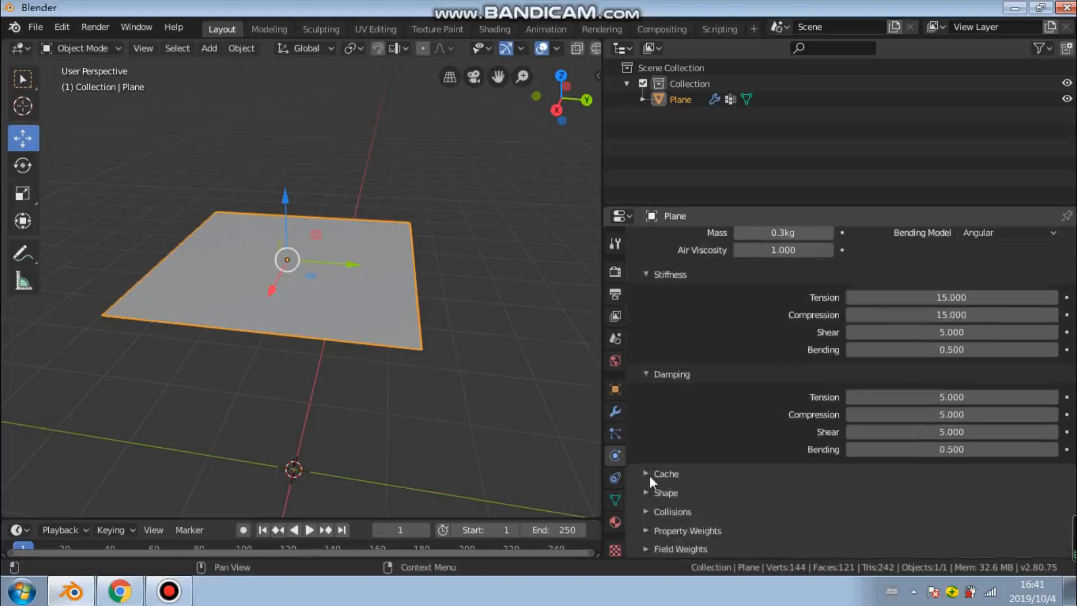
click(646, 493)
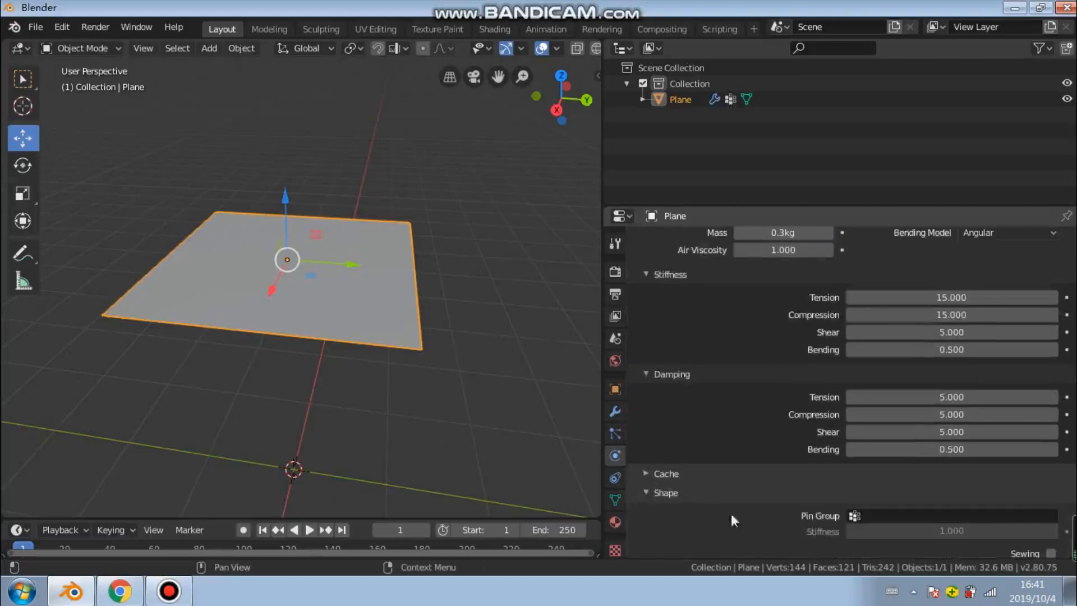
scroll(753, 516, down, 4)
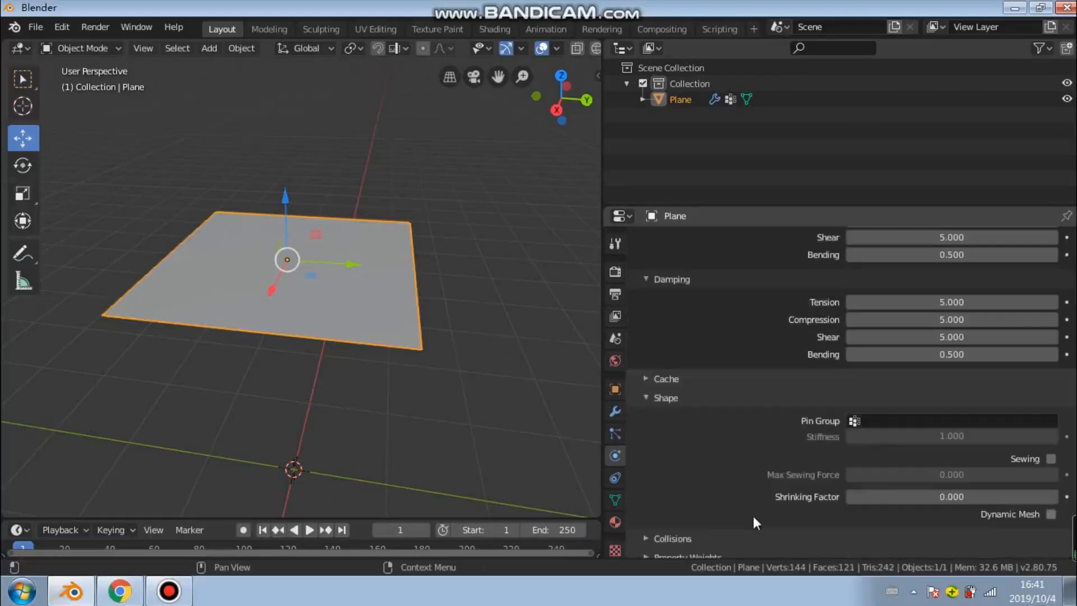
click(854, 420)
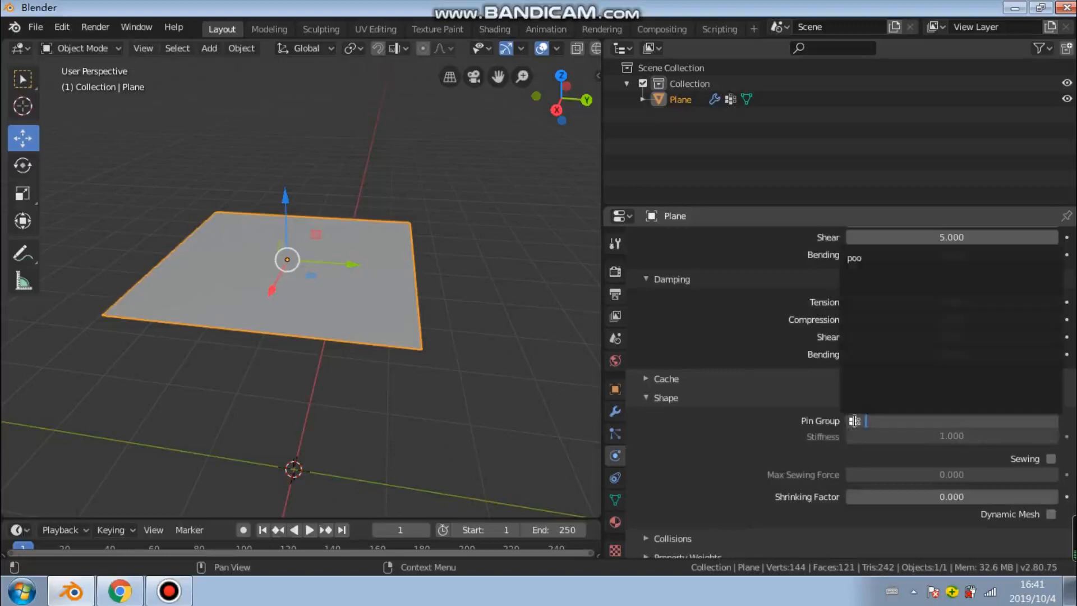
click(877, 258)
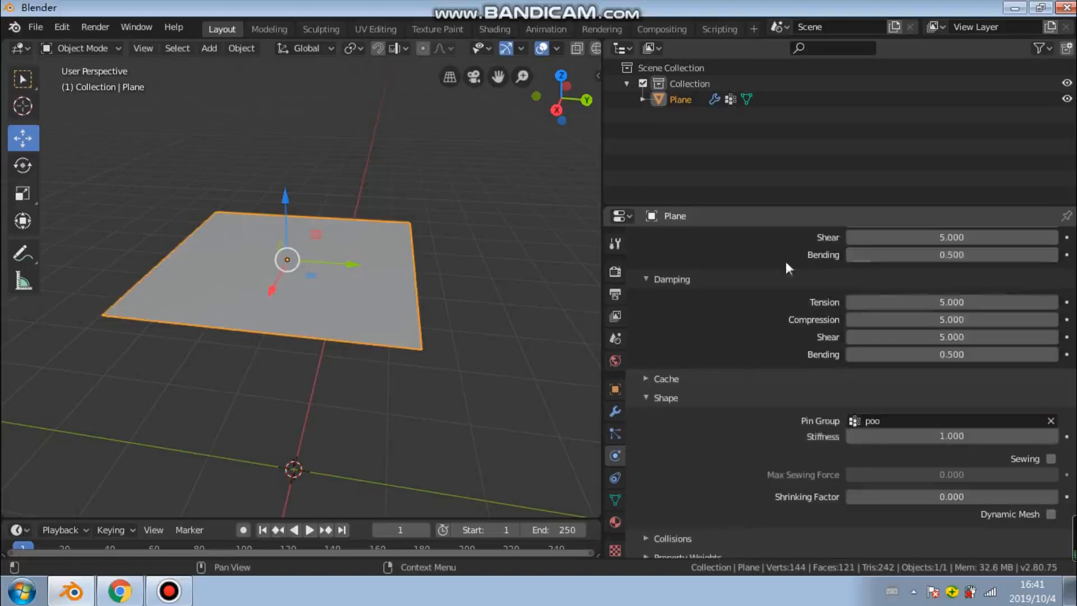
Enlarge the timeline and play the pinned cloth simulation, replaying it from the first frame
drag(362, 519, 362, 458)
click(315, 472)
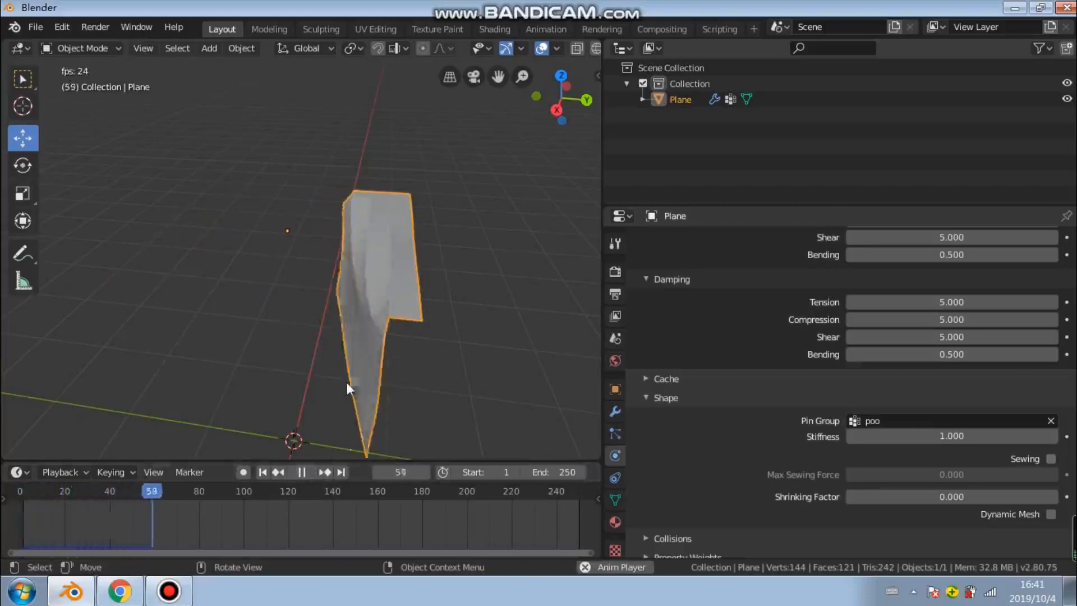
middle_drag(224, 326, 392, 323)
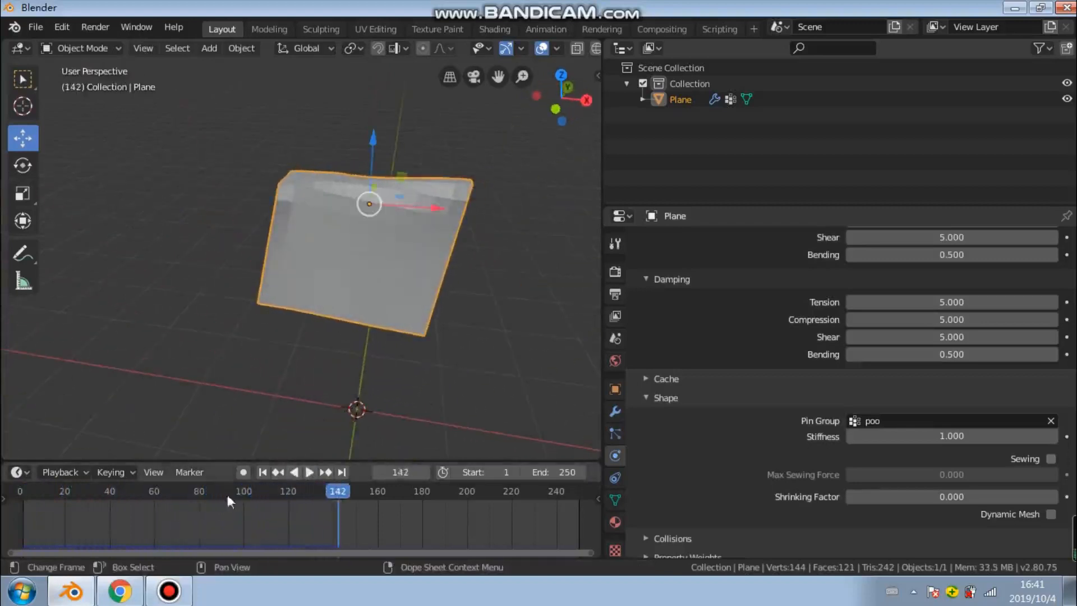
click(262, 472)
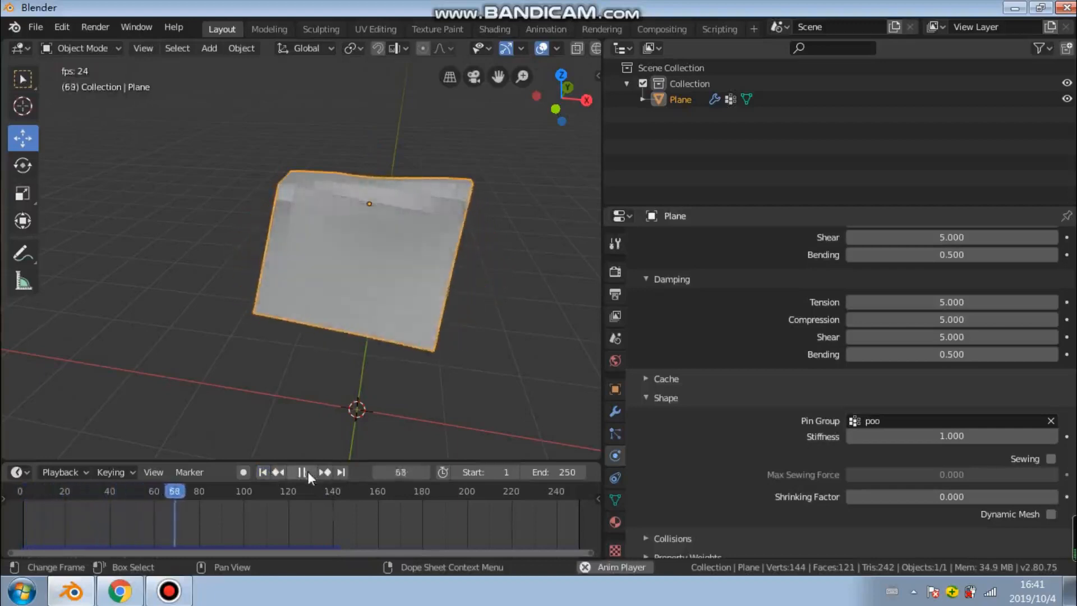
click(302, 472)
Examine the draped plane from several angles and review its cloth physics settings and Cloth modifier
middle_drag(409, 226, 287, 225)
mouse_move(504, 212)
middle_down()
mouse_move(294, 245)
mouse_move(485, 217)
middle_up()
drag(596, 161, 573, 161)
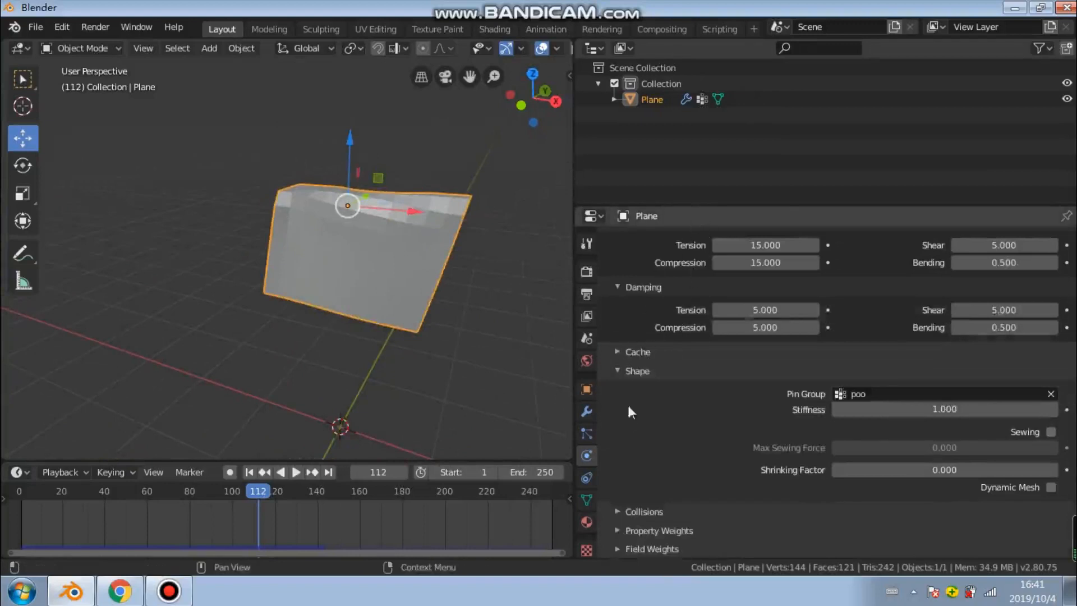
scroll(628, 432, up, 10)
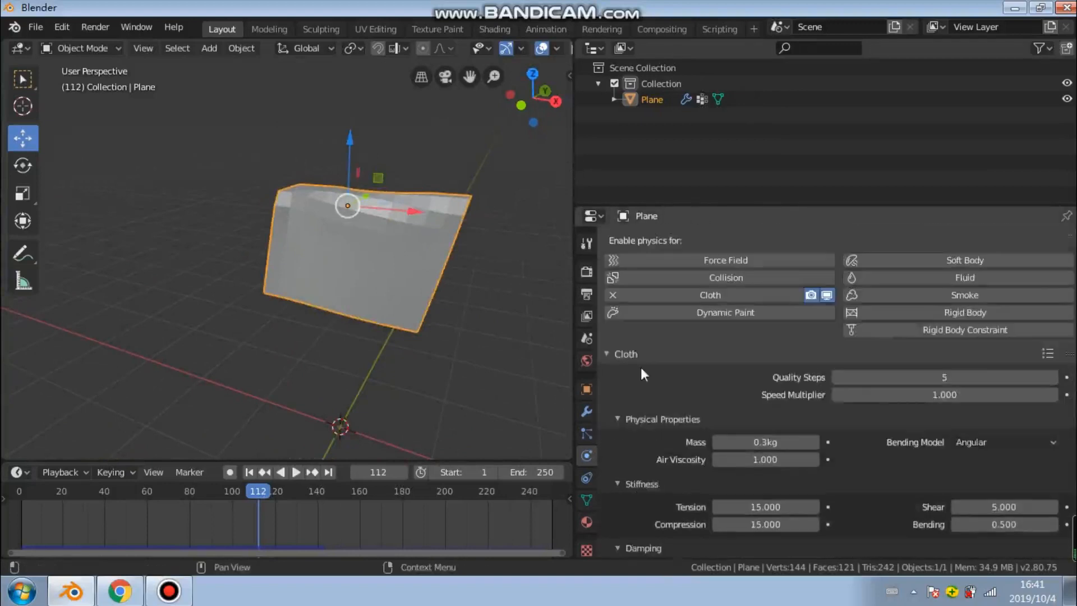
scroll(644, 367, down, 1)
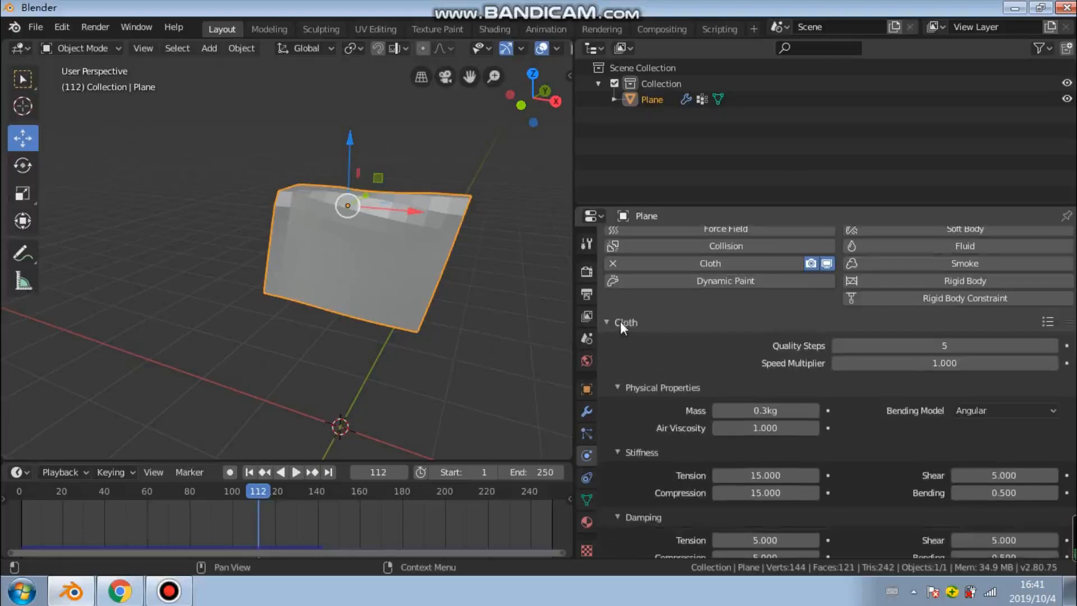
click(588, 239)
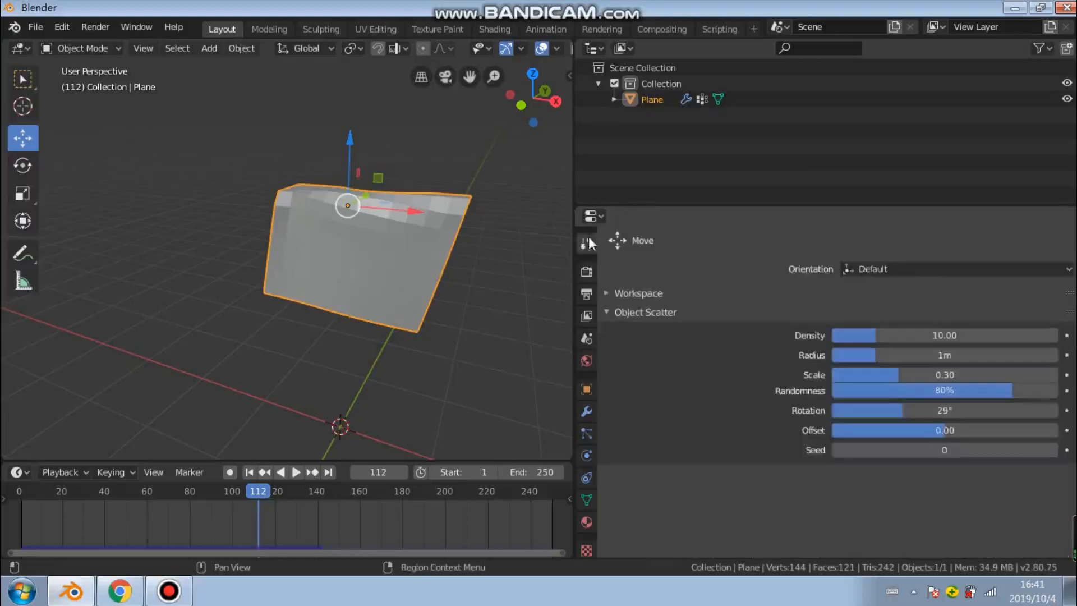
click(587, 412)
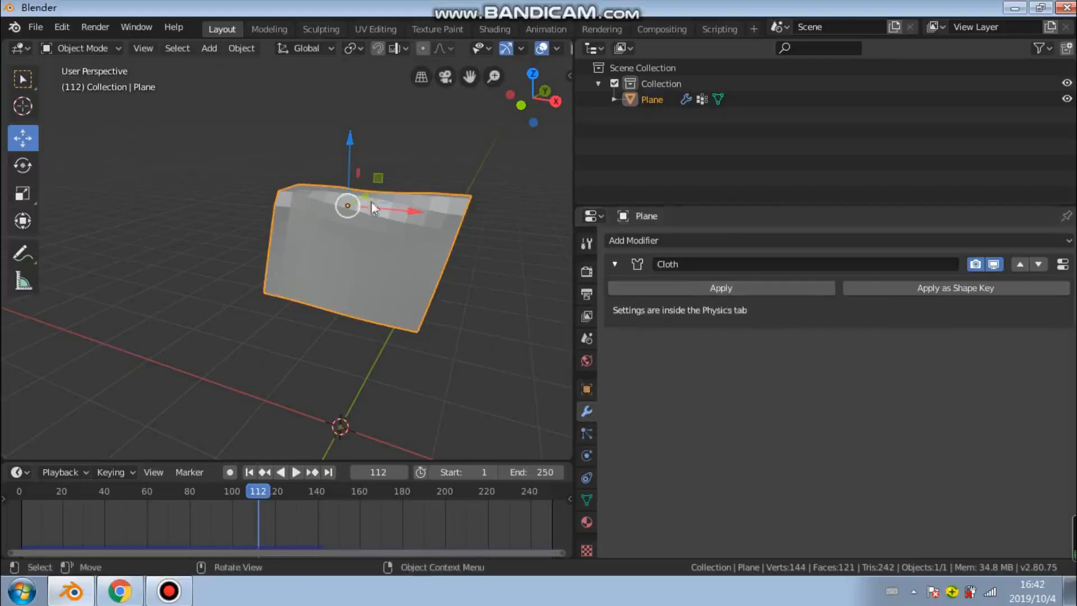
mouse_move(397, 242)
middle_down()
mouse_move(490, 241)
mouse_move(410, 230)
middle_up()
middle_drag(345, 236, 298, 260)
middle_drag(297, 222, 243, 180)
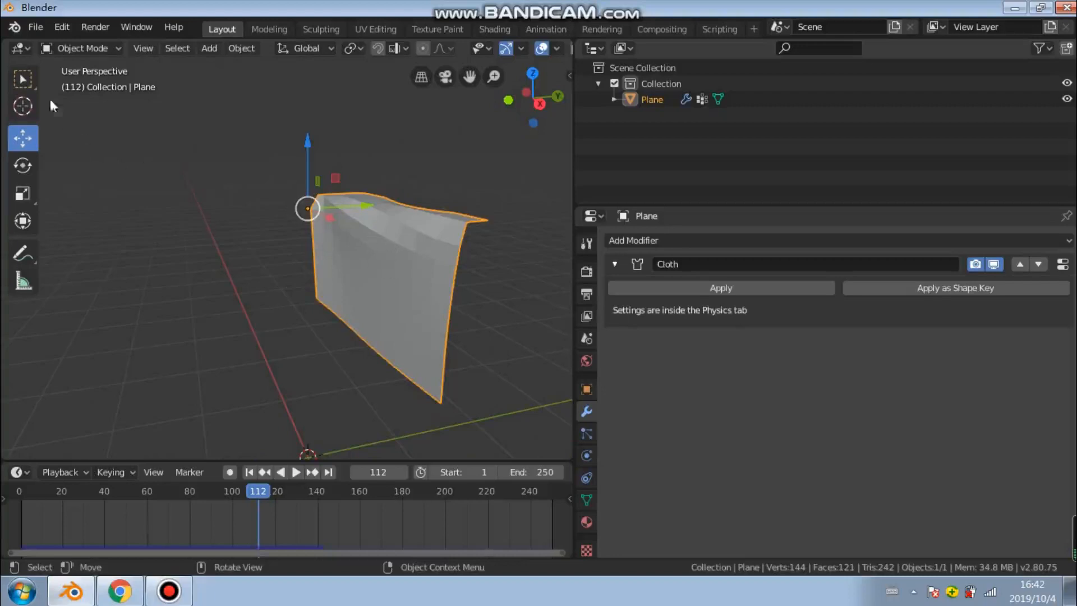
Switch to the selection tool and apply Shade Smooth to the draped plane
key(w)
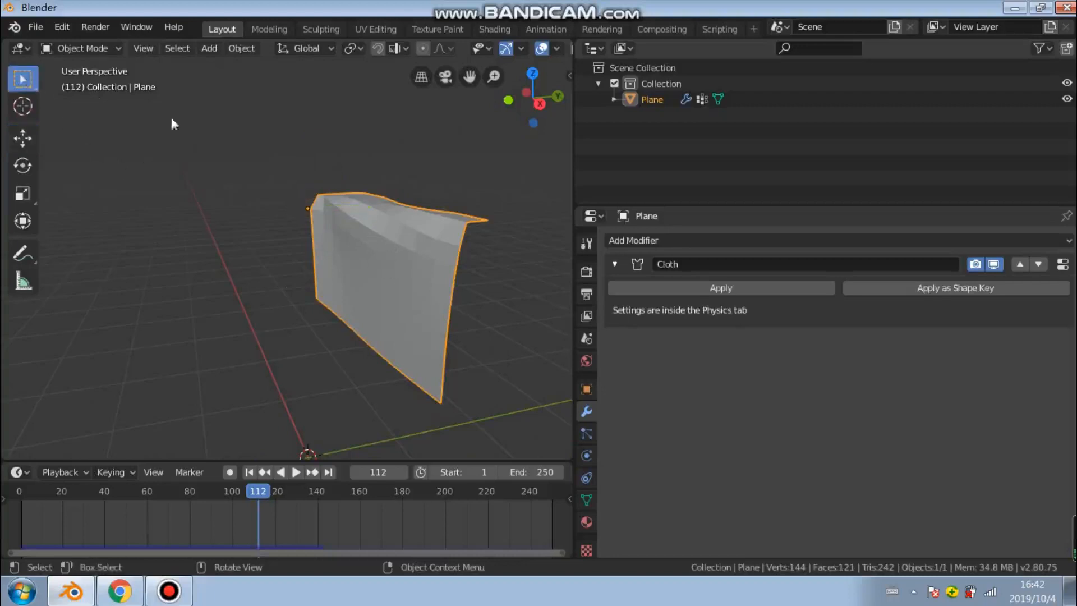
right_click(421, 258)
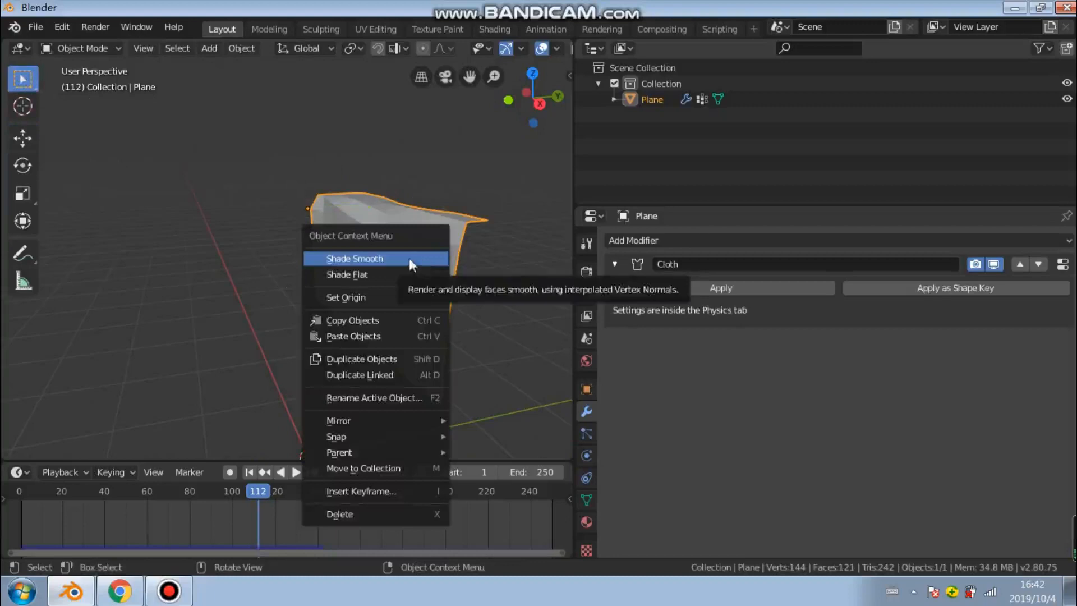
click(409, 258)
Replay the smooth-shaded cloth simulation from the first frame while viewing it from another angle
middle_drag(409, 259, 247, 448)
click(250, 472)
click(295, 472)
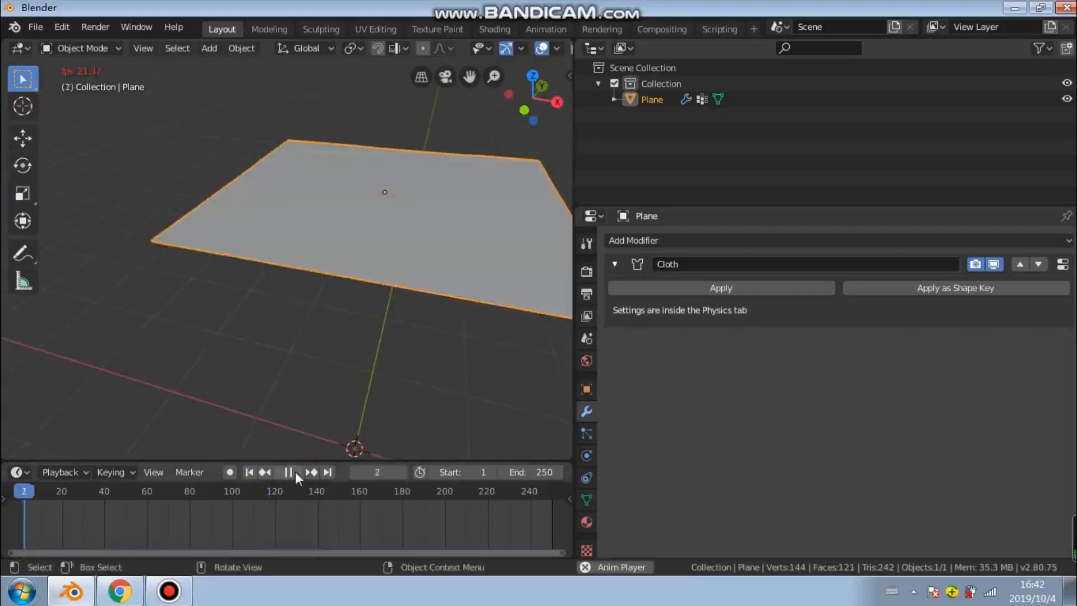
middle_drag(367, 339, 368, 288)
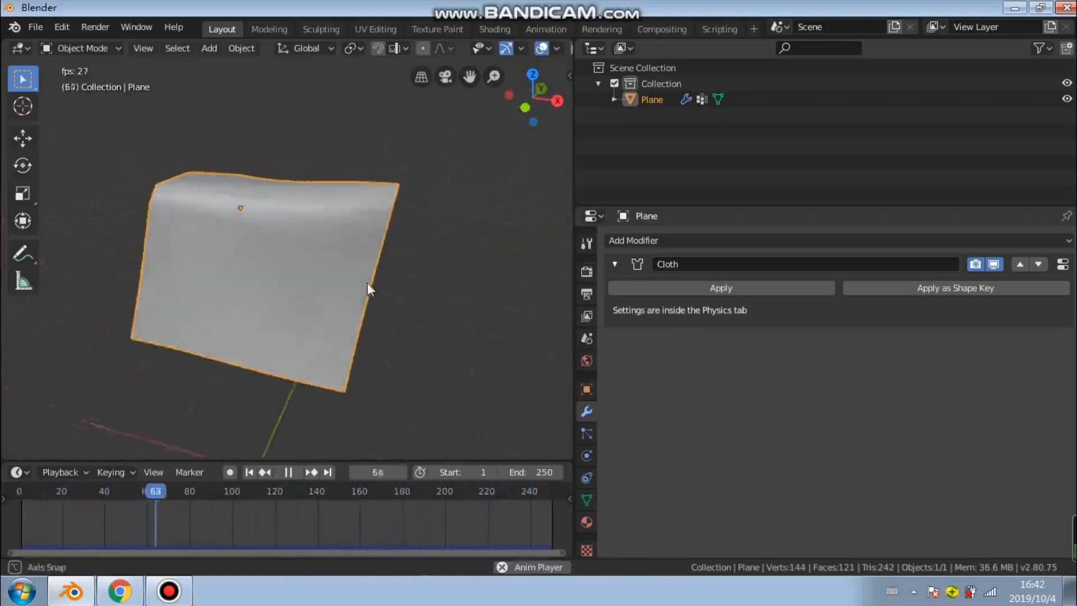
click(290, 471)
Enlarge the timeline and viewport, and test animation start frames 52 and 0 by scrubbing through the cloth motion
drag(501, 461, 500, 417)
drag(574, 336, 820, 337)
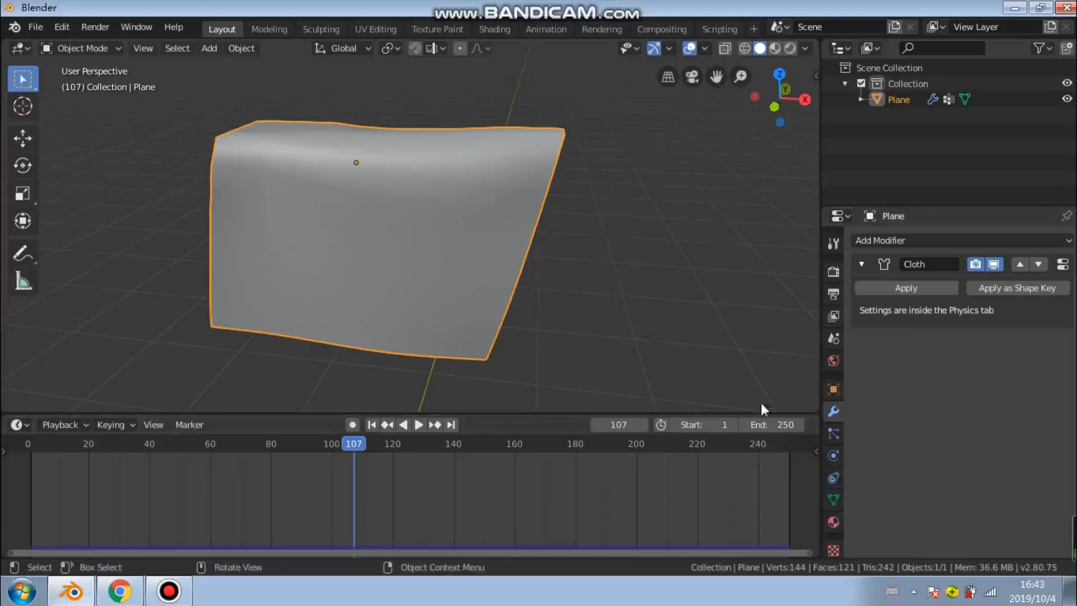
mouse_move(708, 424)
mouse_down()
mouse_move(766, 424)
mouse_move(713, 429)
mouse_up()
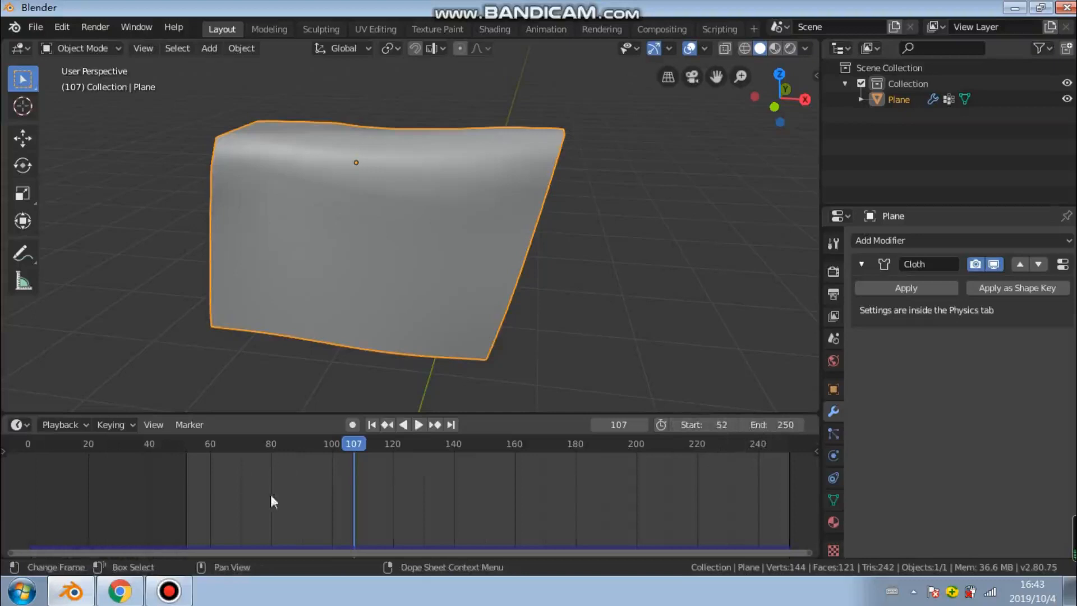
mouse_move(715, 425)
mouse_down()
mouse_move(729, 424)
mouse_move(696, 425)
mouse_move(714, 427)
mouse_up()
drag(346, 457, 124, 465)
drag(716, 424, 687, 424)
drag(187, 473, 207, 441)
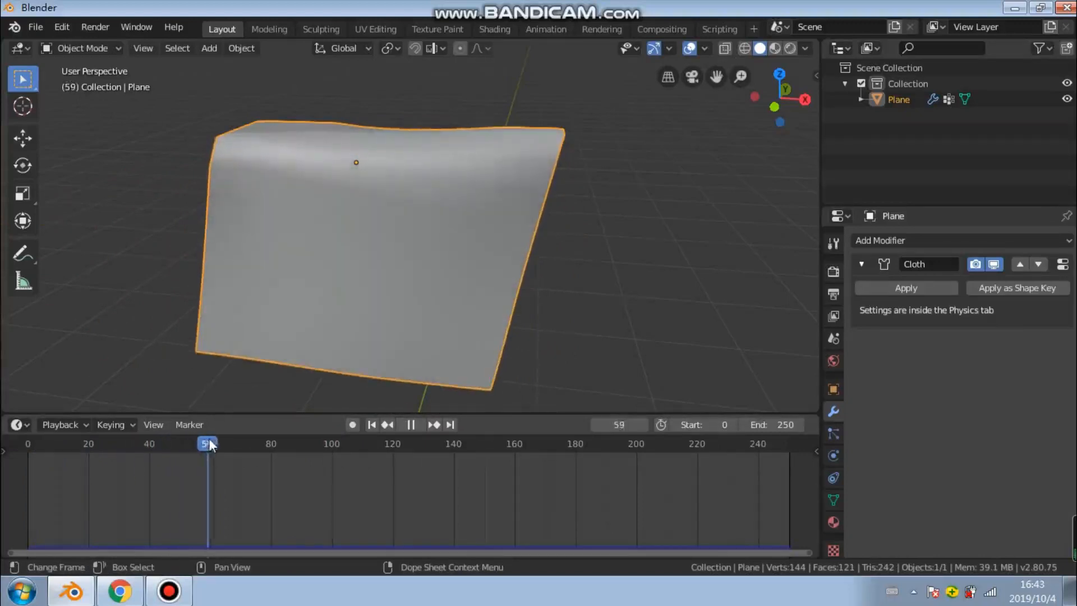
Set the animation's end frame to 63 and play the shortened range
drag(785, 424, 656, 425)
click(419, 425)
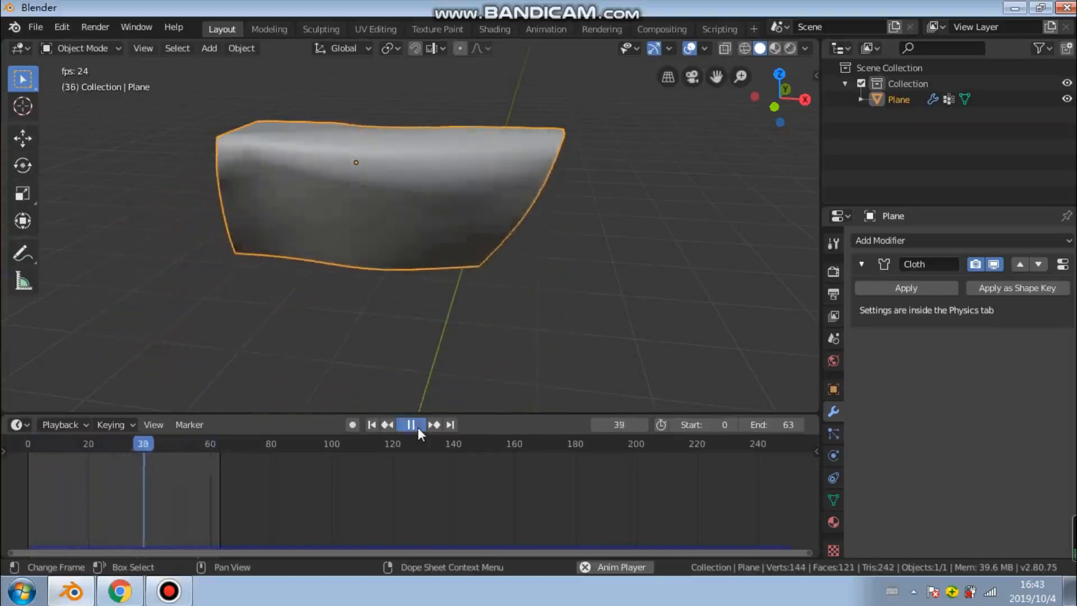
click(418, 427)
Narrow the animation range to frames 11–43, testing a start frame of 5 first, and play it
drag(770, 428, 721, 425)
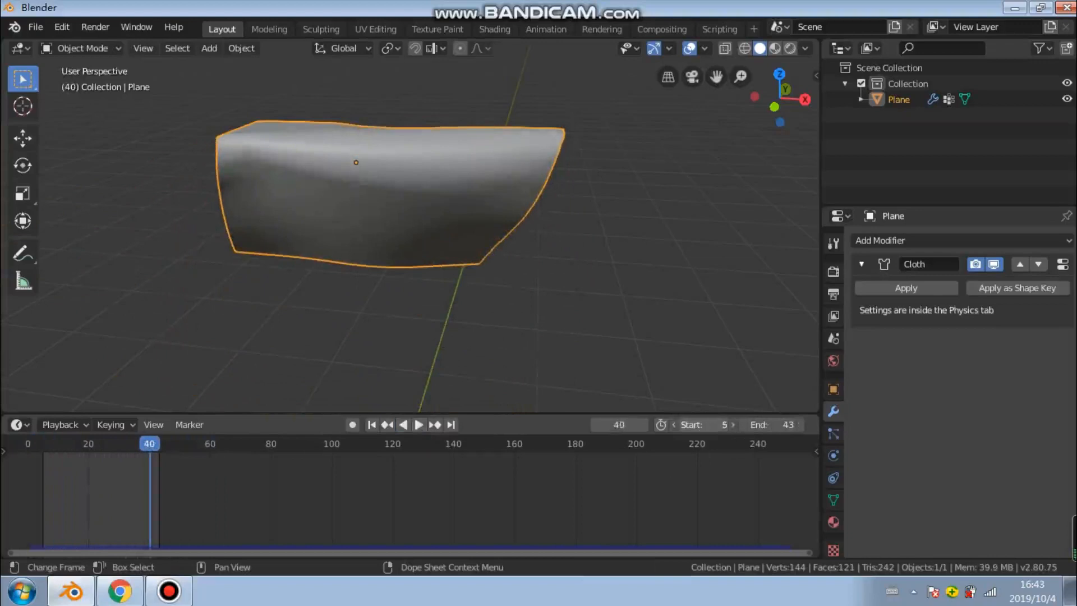
click(416, 428)
click(416, 427)
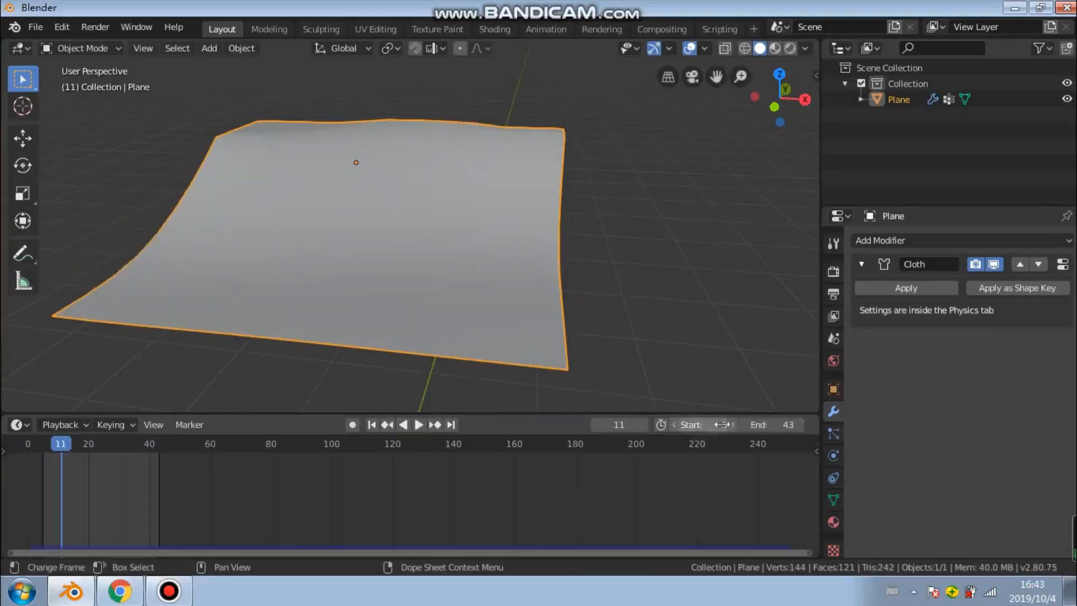
mouse_move(708, 425)
mouse_down()
mouse_move(729, 425)
mouse_move(718, 426)
mouse_up()
click(416, 425)
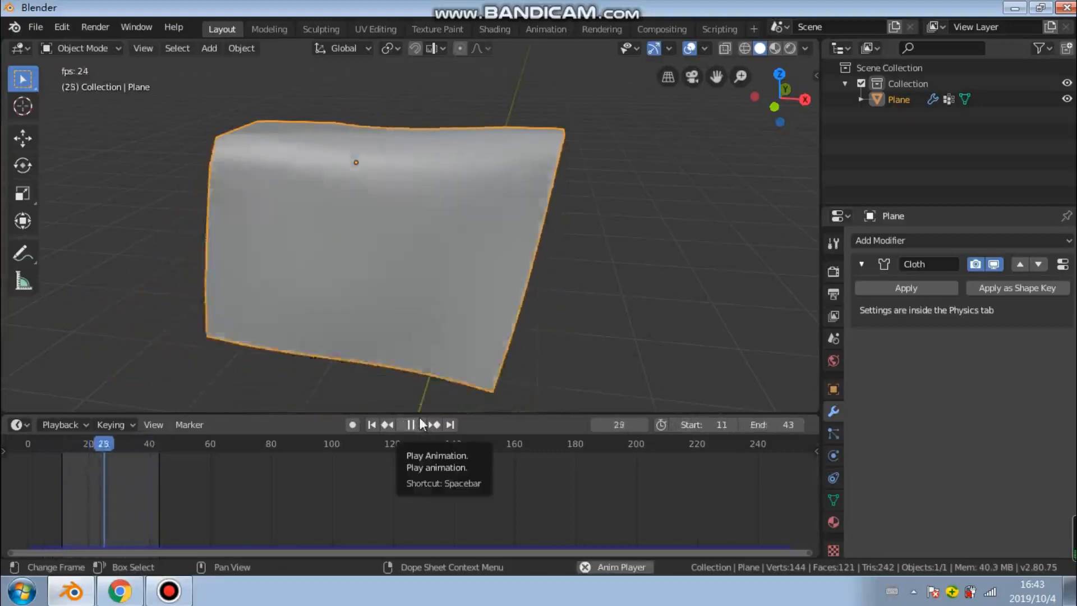
Stop the playback, widen the animation range to frames 0–133, and return to frame 0
click(421, 425)
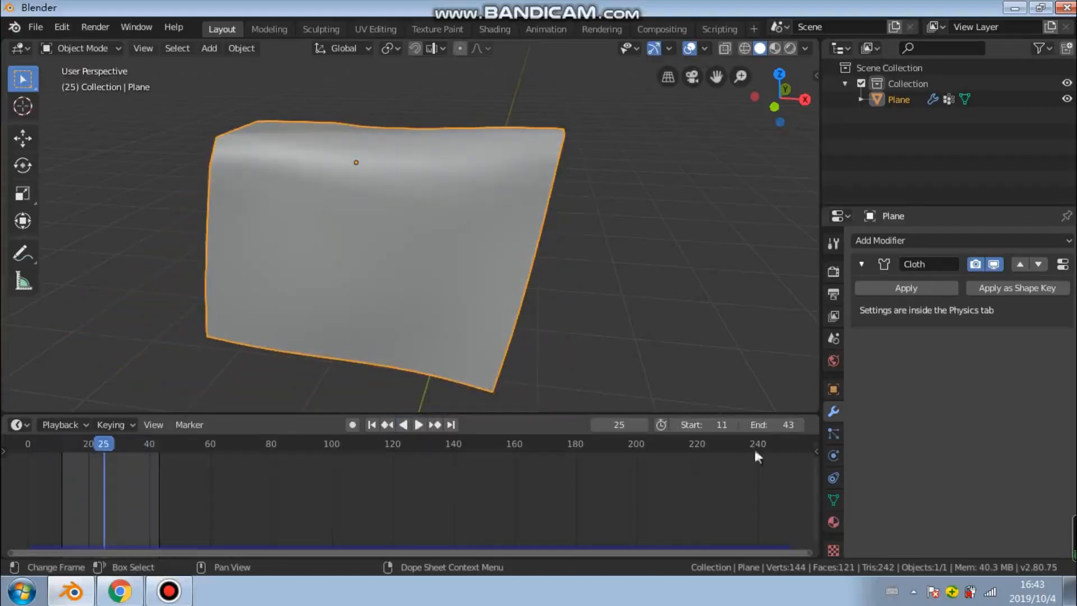
drag(780, 425, 813, 424)
drag(704, 425, 670, 425)
drag(99, 446, 23, 445)
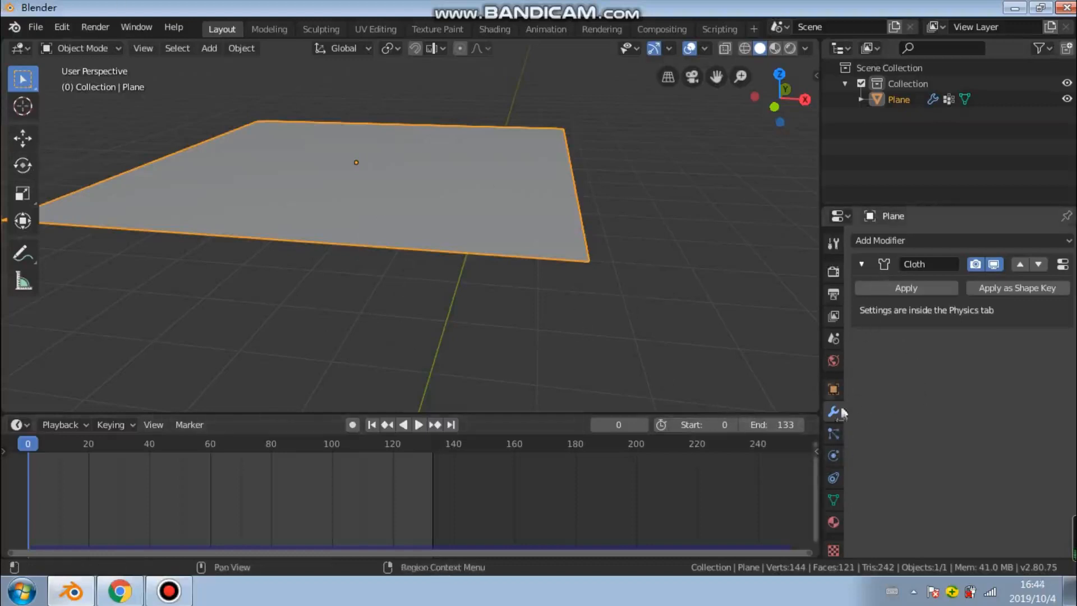
Expand the Field Weights settings in the plane's cloth physics properties
click(834, 454)
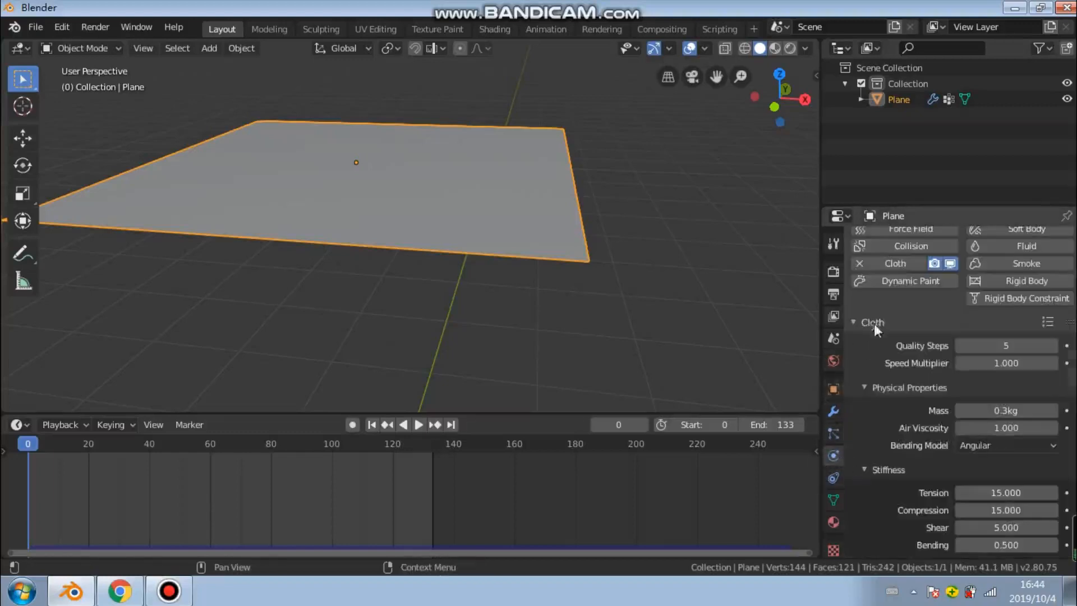
scroll(866, 412, down, 8)
scroll(875, 407, down, 4)
scroll(877, 409, up, 1)
scroll(879, 401, down, 1)
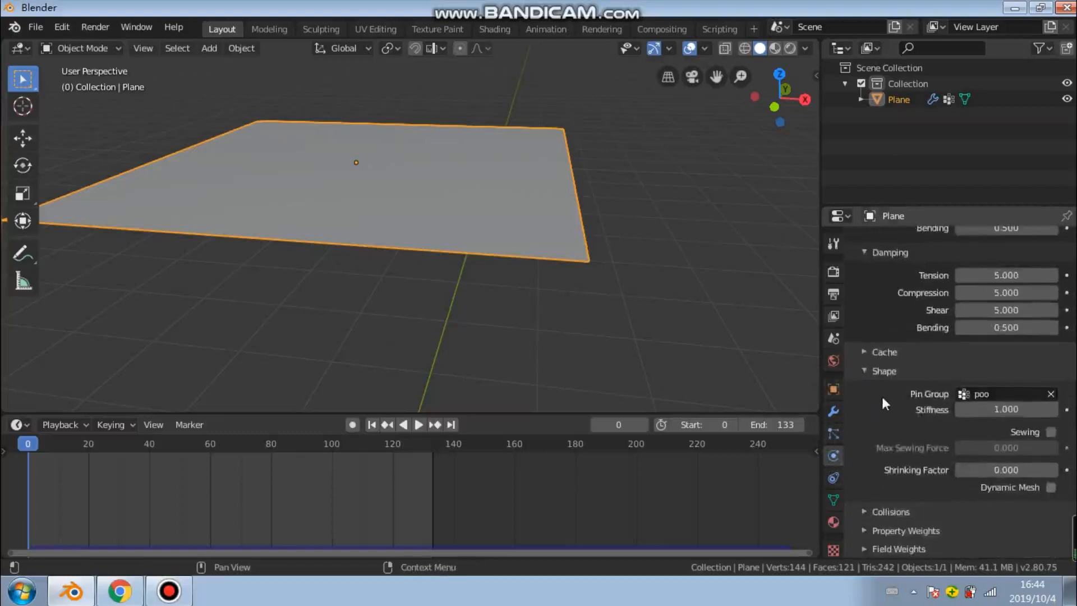
click(867, 547)
Set the cloth's gravity weight to 0, play the simulation, and return to the first frame
scroll(875, 547, up, 1)
scroll(886, 539, down, 3)
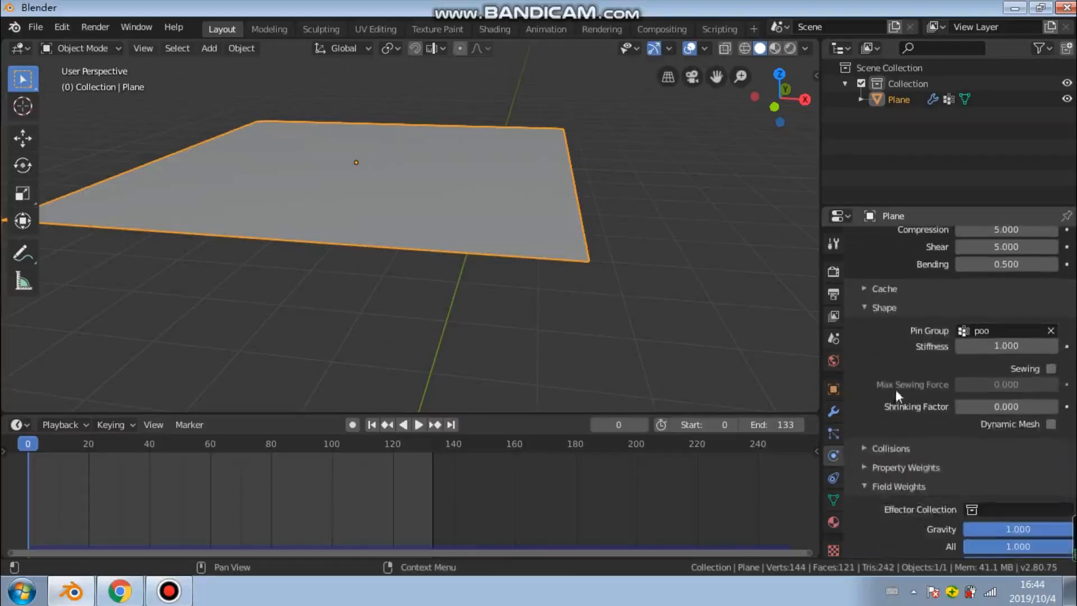
scroll(912, 493, down, 3)
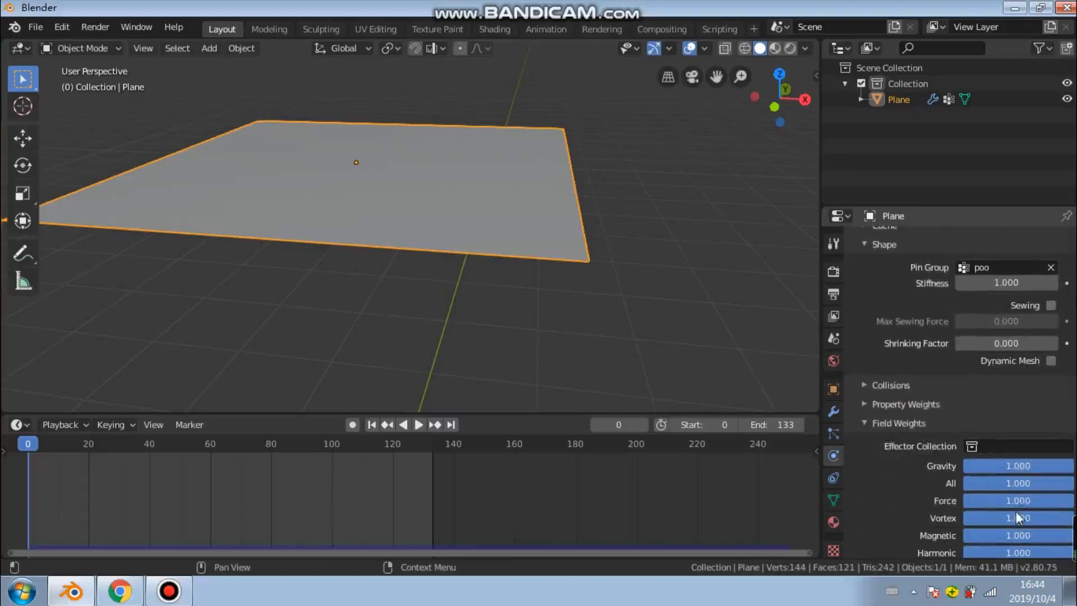
scroll(1021, 488, down, 3)
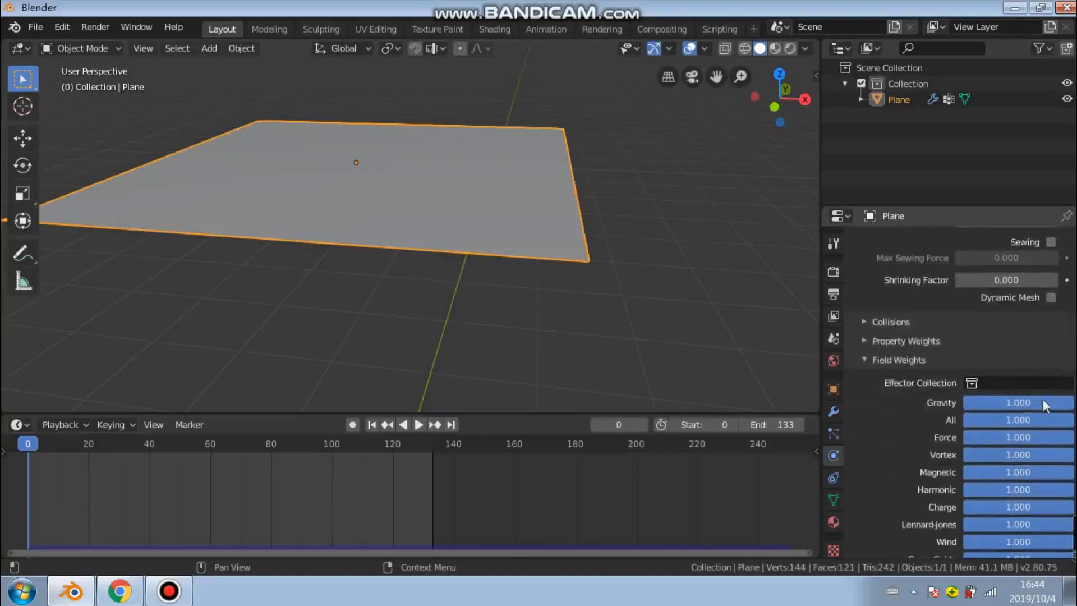
drag(1074, 408, 962, 408)
click(423, 426)
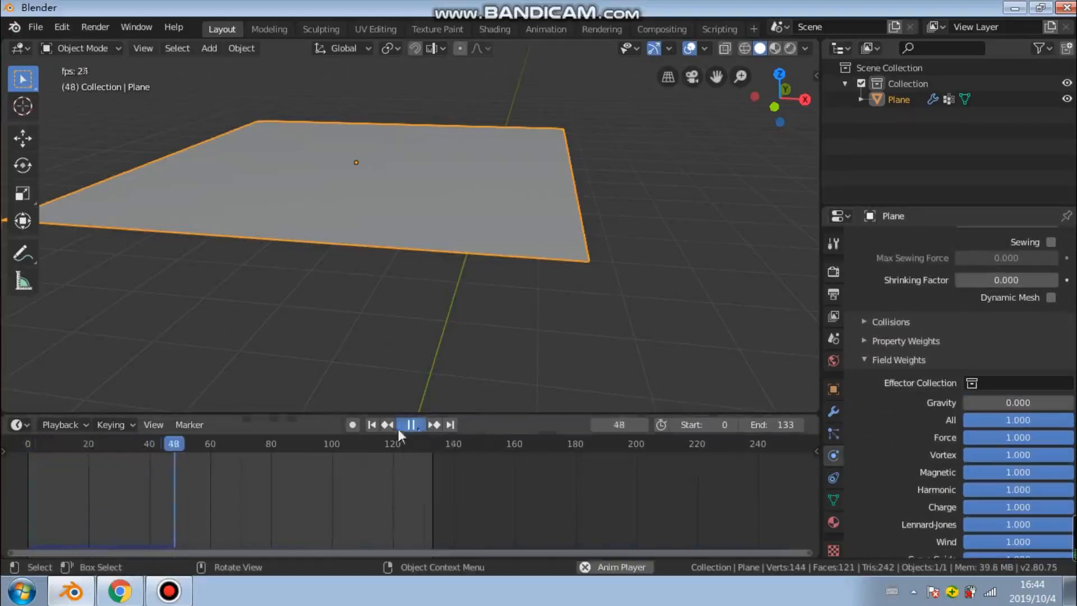
click(399, 426)
click(372, 425)
Set the cloth's gravity weight to 0.190 and play the simulation
drag(1055, 403, 1074, 402)
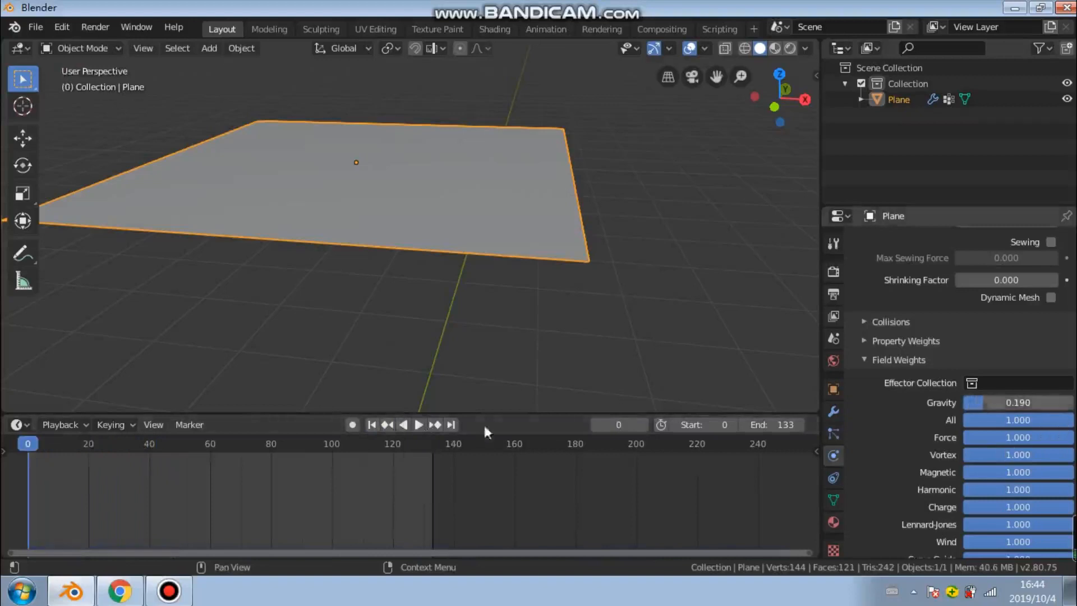
click(422, 422)
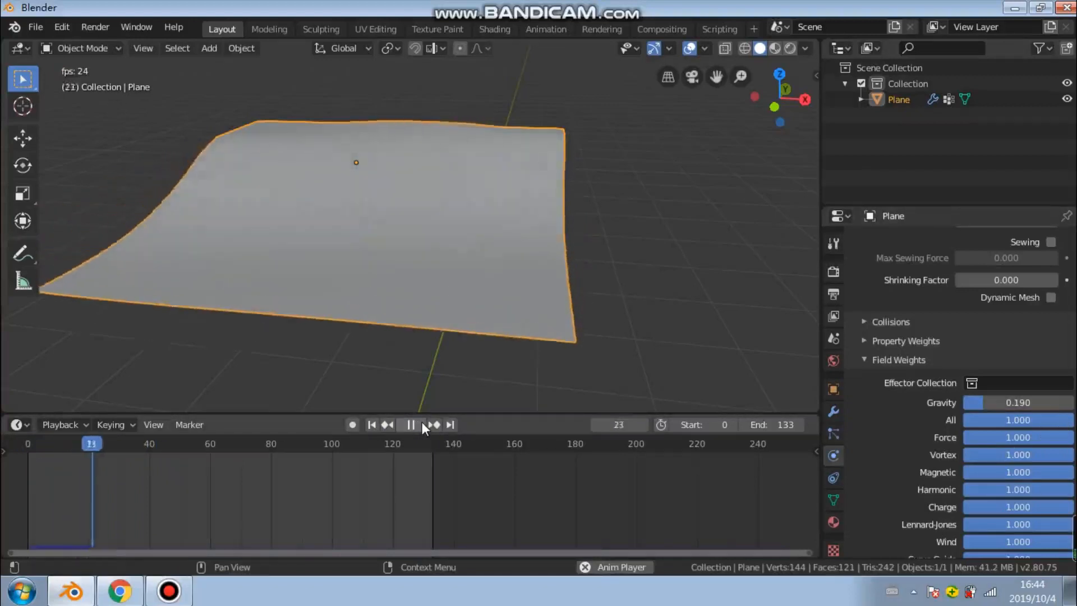
click(422, 422)
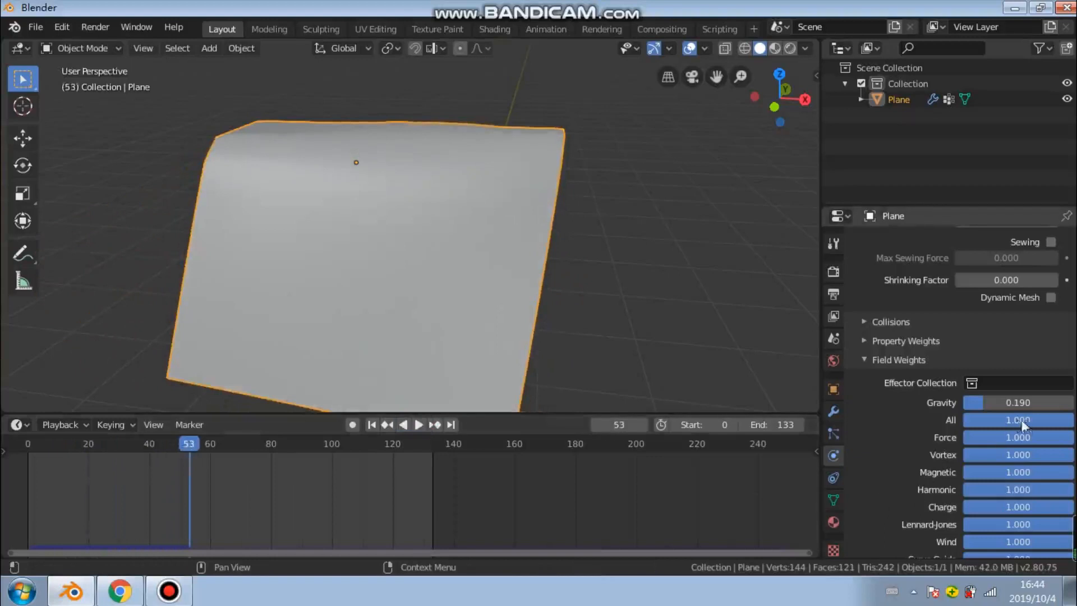
Reset the cloth's gravity weight to its default of 1.000 and replay the simulation from the first frame
key(BackSpace)
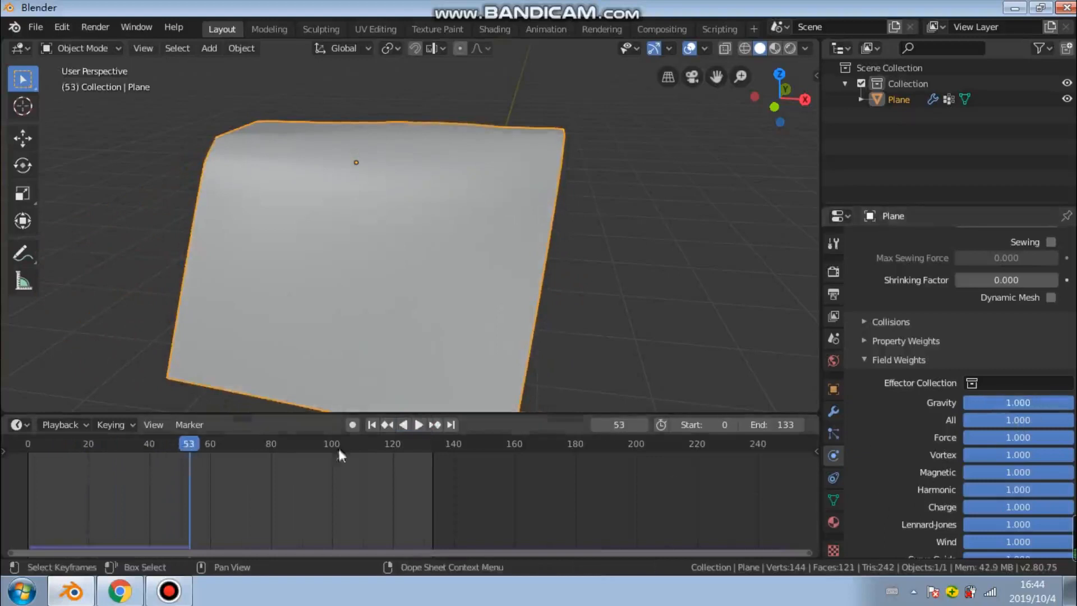
click(370, 425)
click(420, 425)
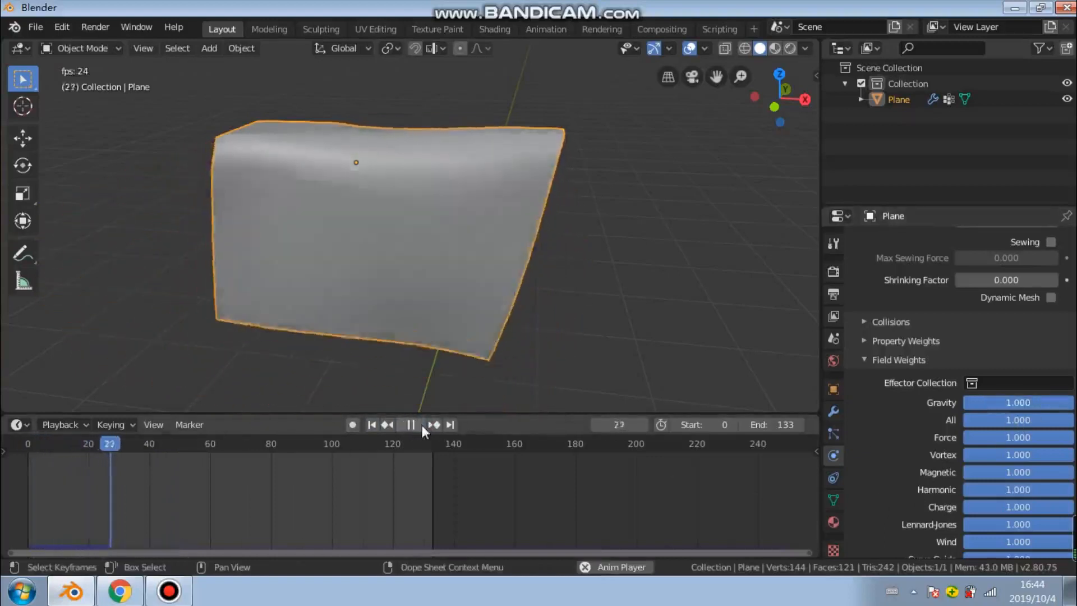
click(422, 425)
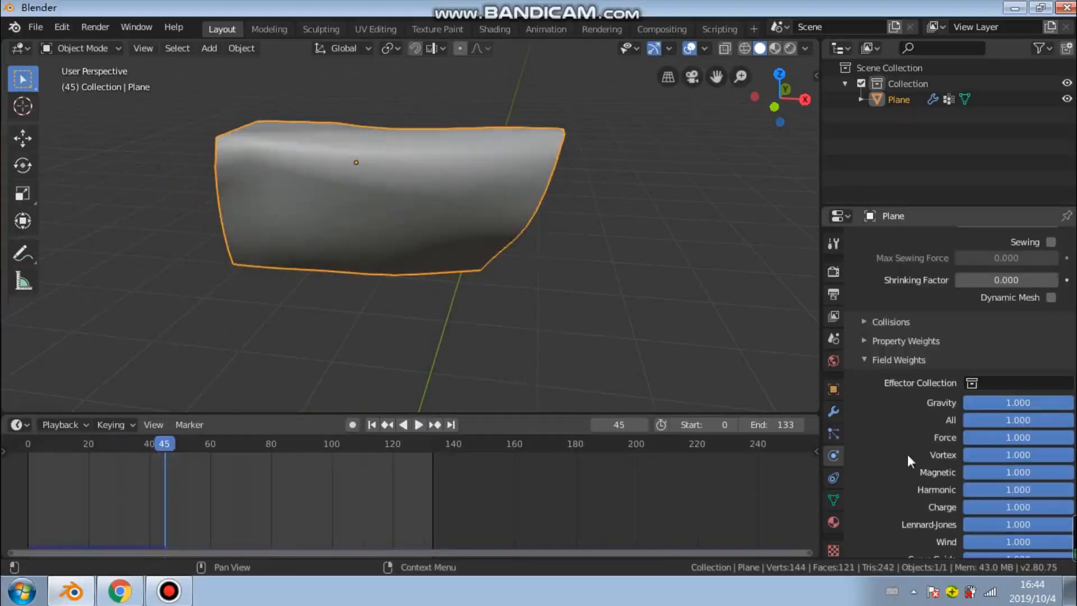
Test the cloth simulation with a wind weight of 0.246, and restore that weight to 1.000
scroll(903, 437, down, 5)
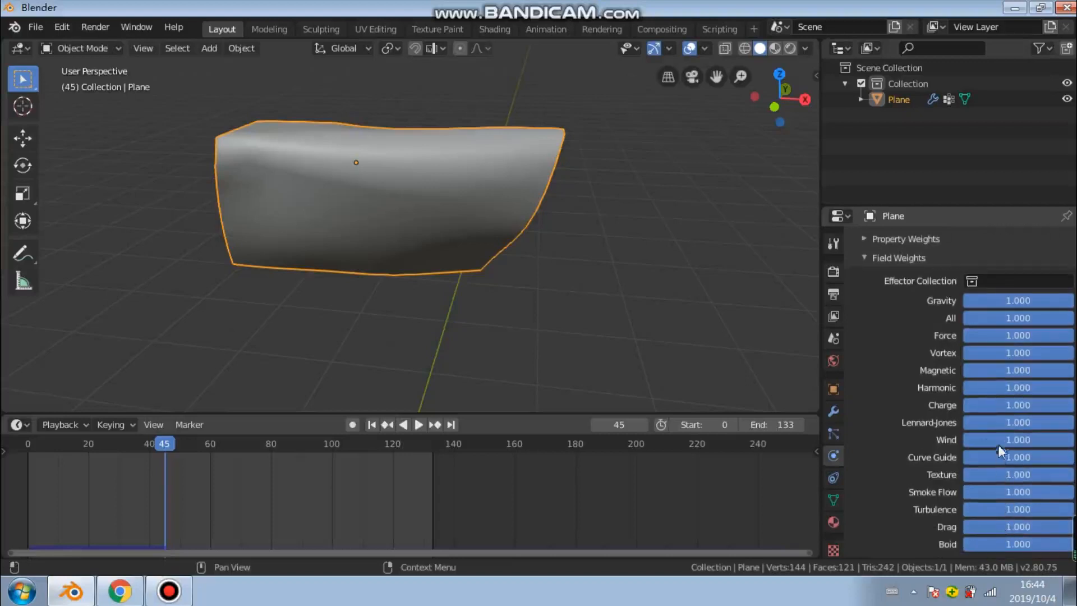
drag(1018, 440, 936, 440)
click(420, 424)
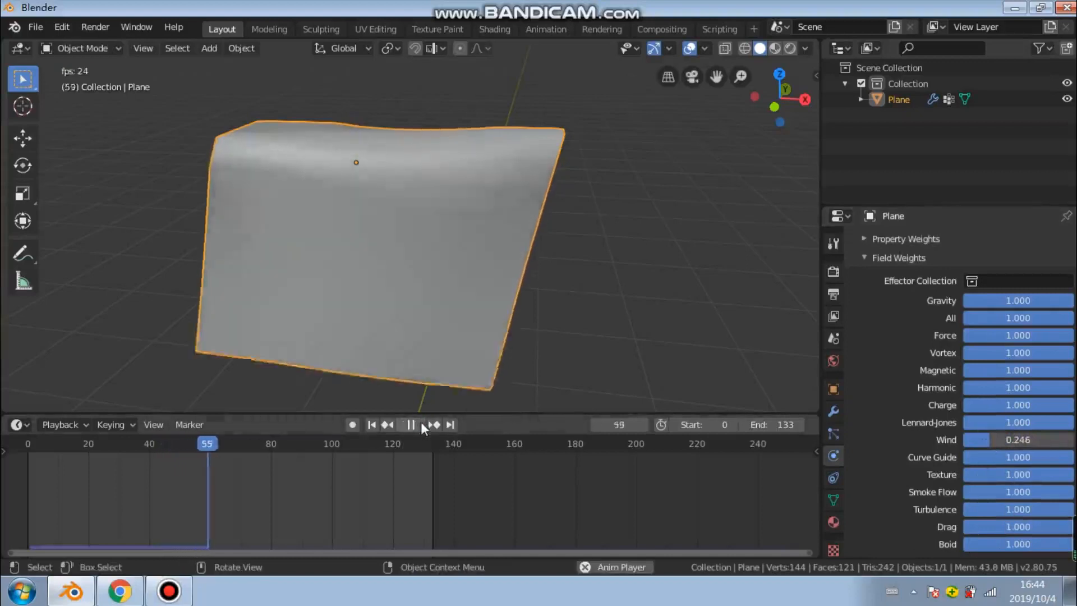
click(375, 426)
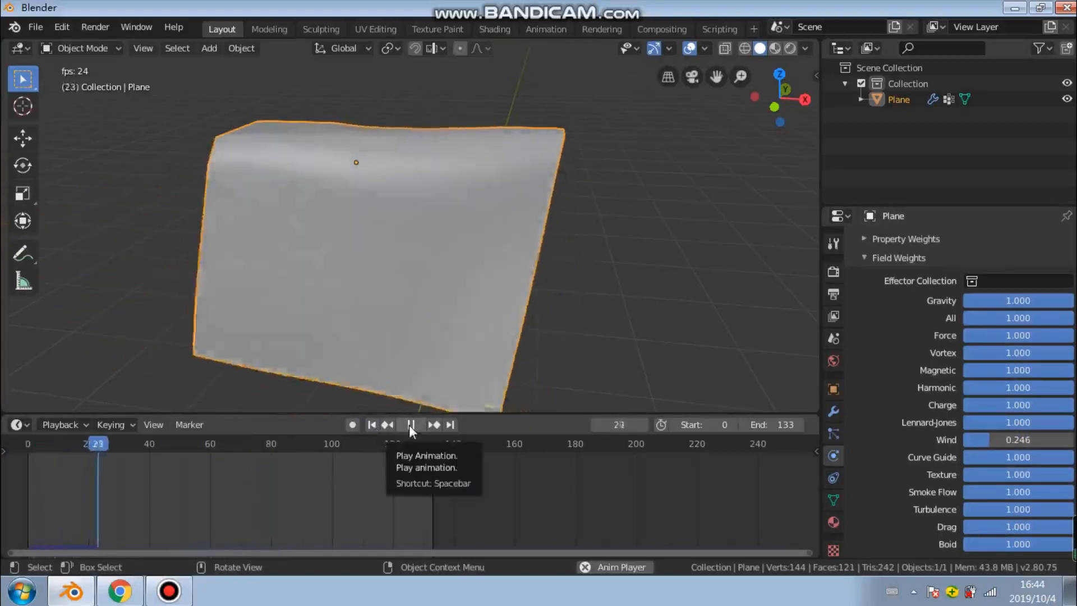
click(410, 425)
drag(987, 440, 1074, 439)
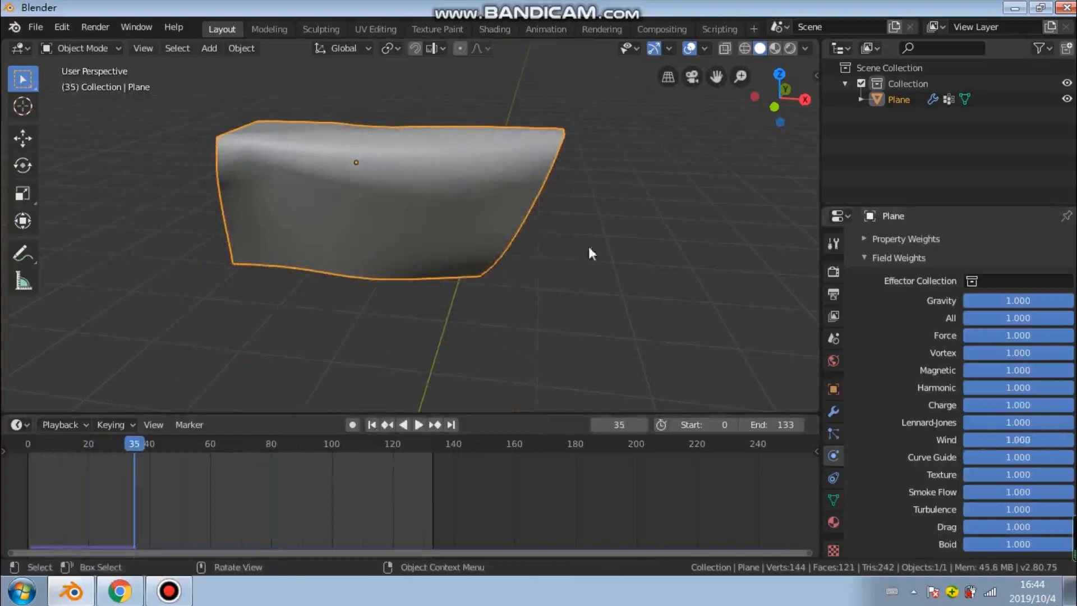
Return to the first frame, enlarge the viewport, and add a wind force field with the plane deselected
click(372, 425)
middle_drag(469, 289, 499, 336)
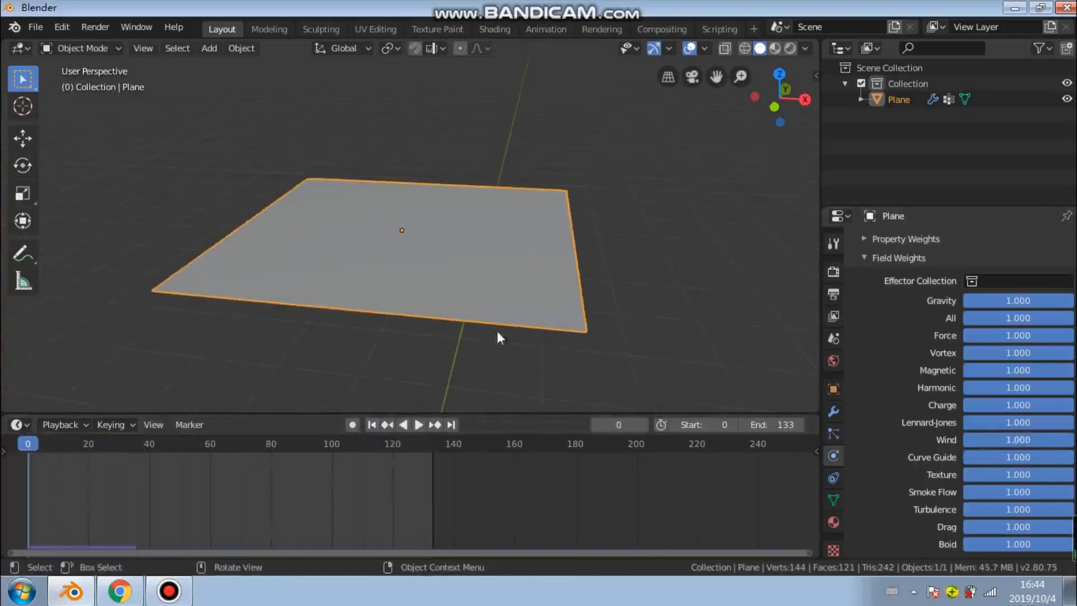
drag(215, 412, 216, 448)
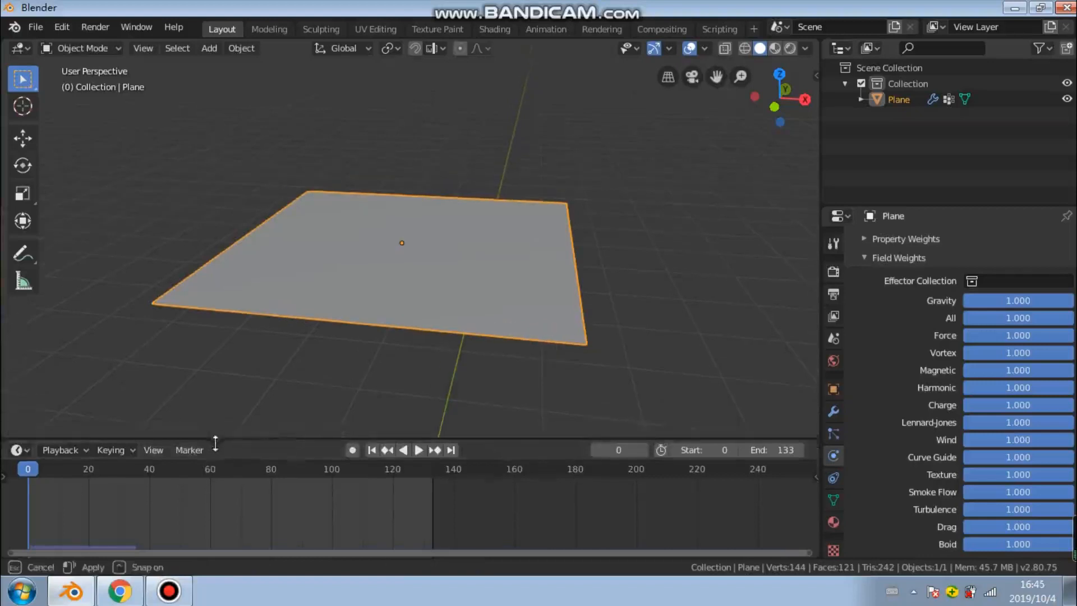
key(alt+a)
click(208, 50)
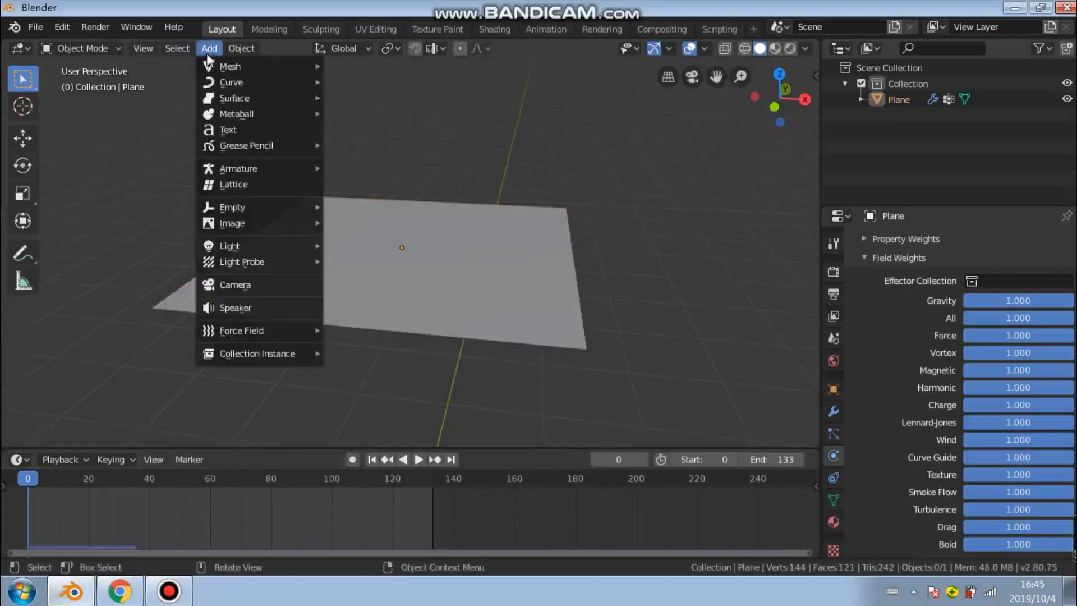
mouse_move(249, 332)
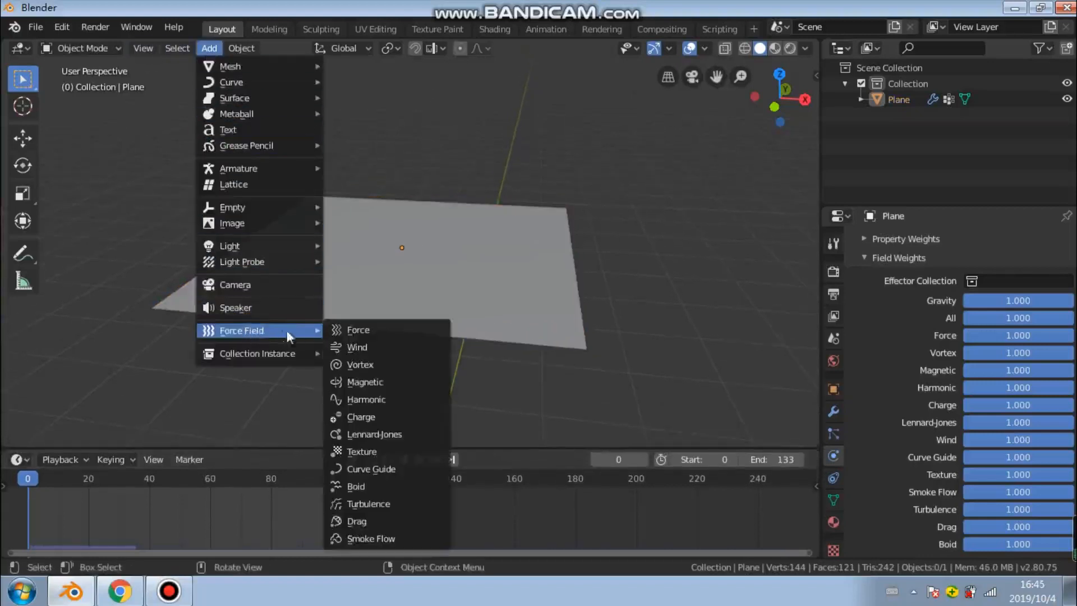
click(368, 346)
scroll(392, 354, down, 3)
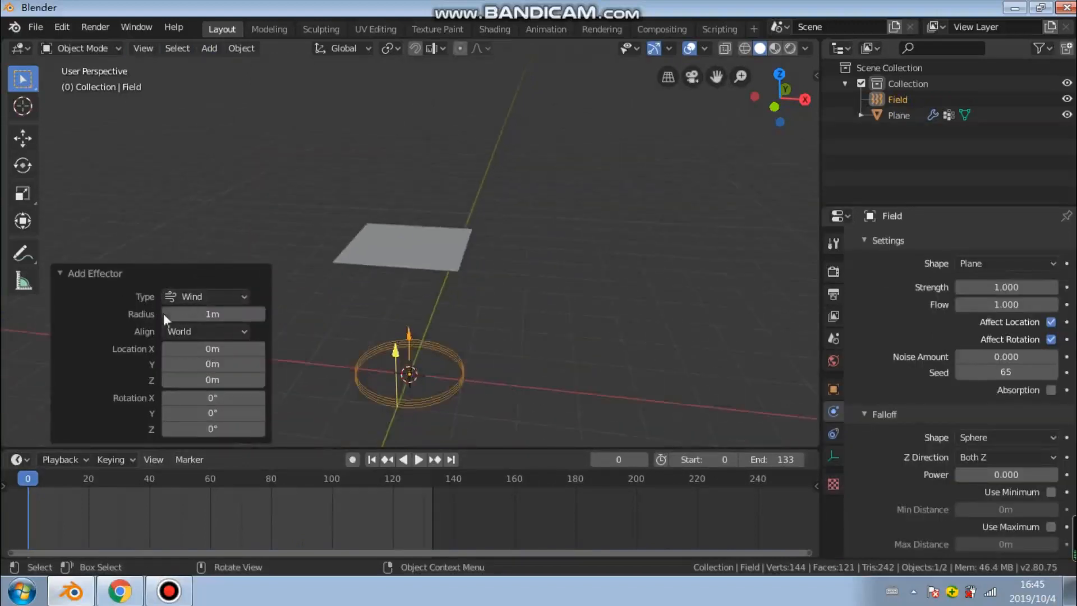
Set the wind field's radius to 1.26 m and its strength to 38.5, and play the simulation
drag(212, 314, 231, 313)
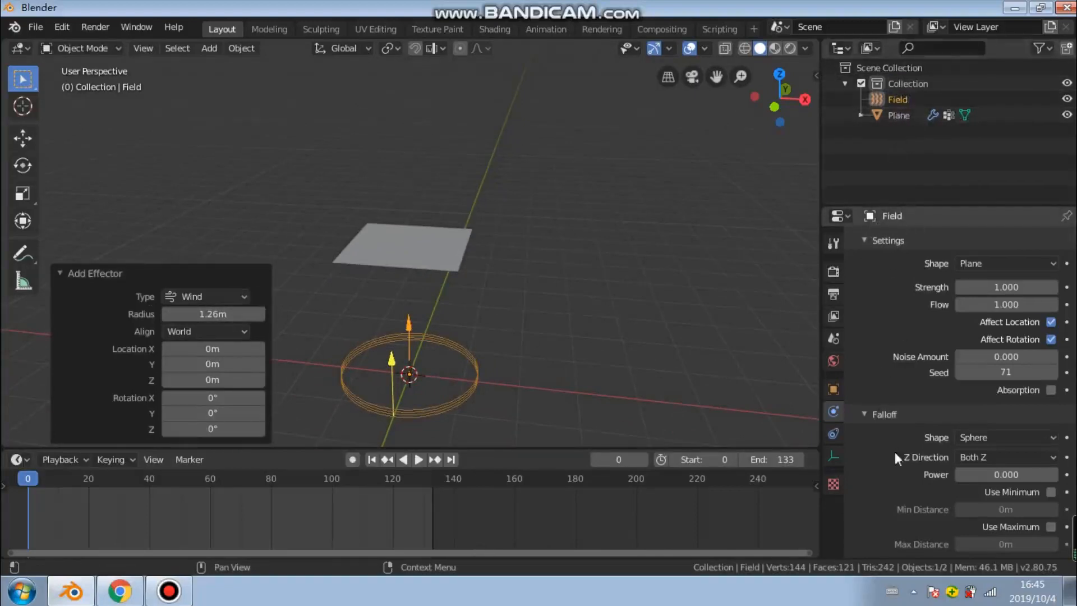
mouse_move(993, 286)
mouse_down()
mouse_move(1010, 286)
mouse_move(987, 291)
mouse_up()
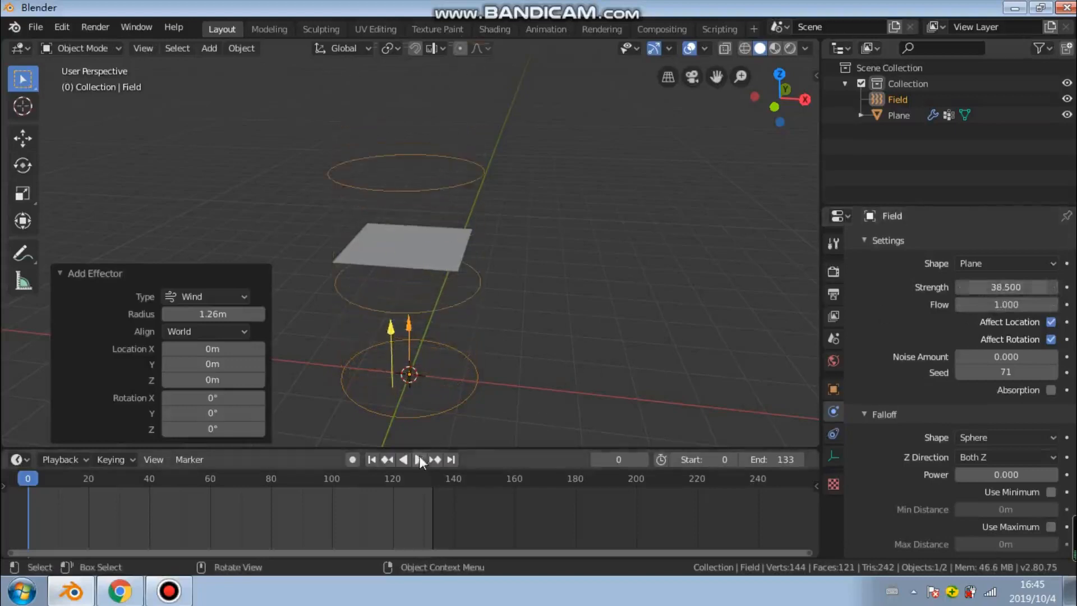
click(420, 460)
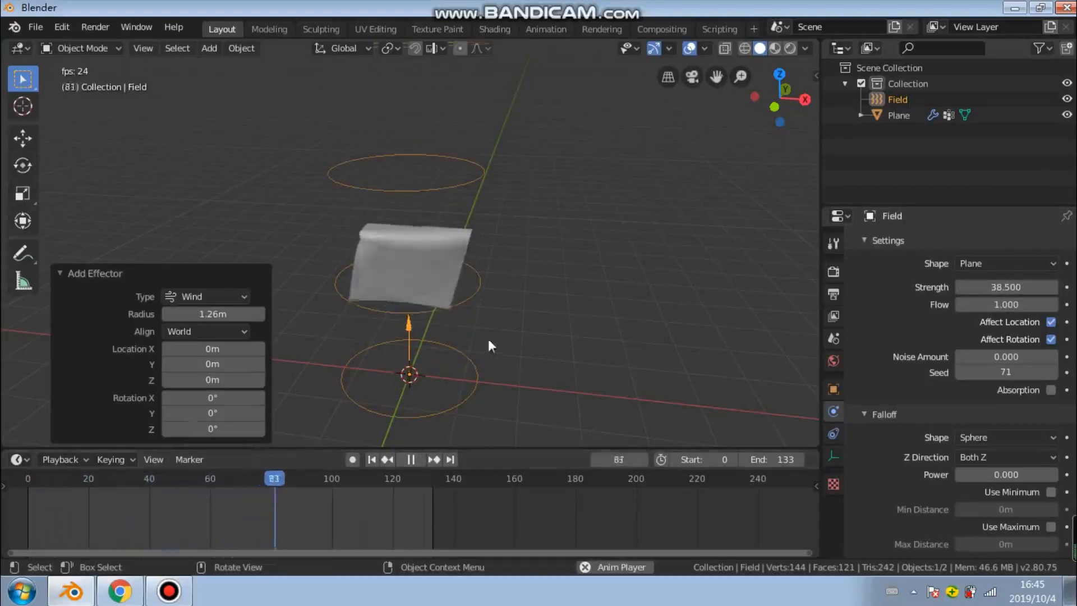
Raise the wind field's strength to 142.1, its flow to 10, and its noise amount to 10 during playback
drag(971, 287, 1008, 285)
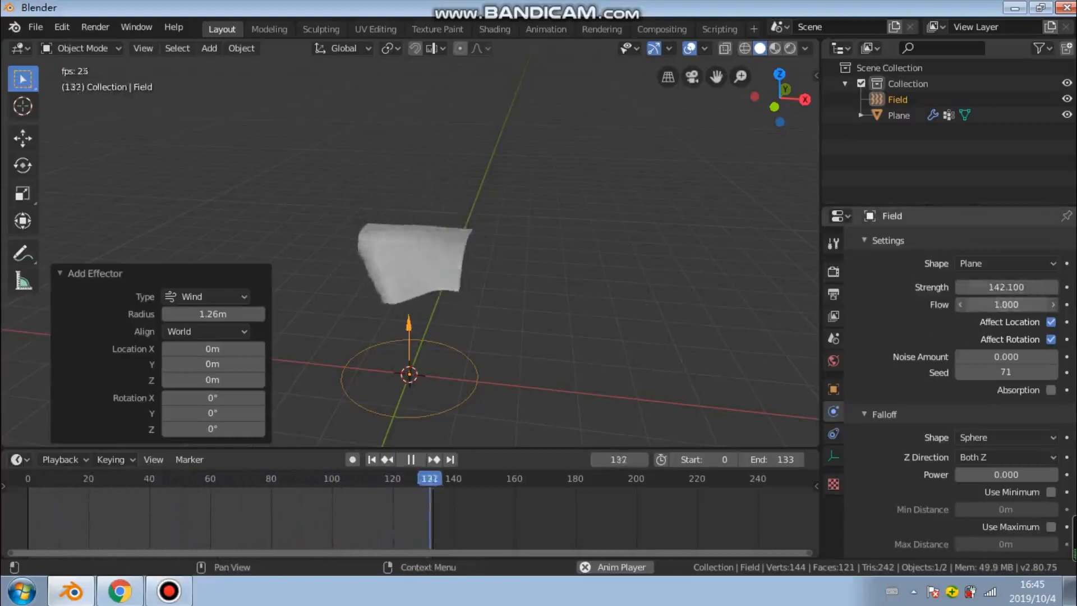
drag(993, 305, 1054, 305)
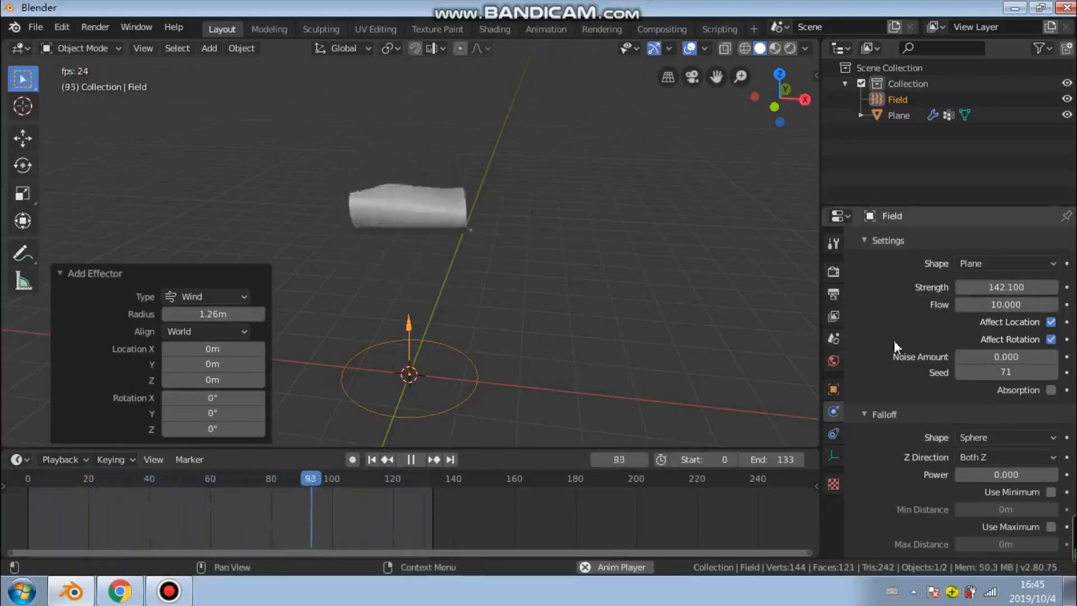
drag(1004, 357, 1044, 357)
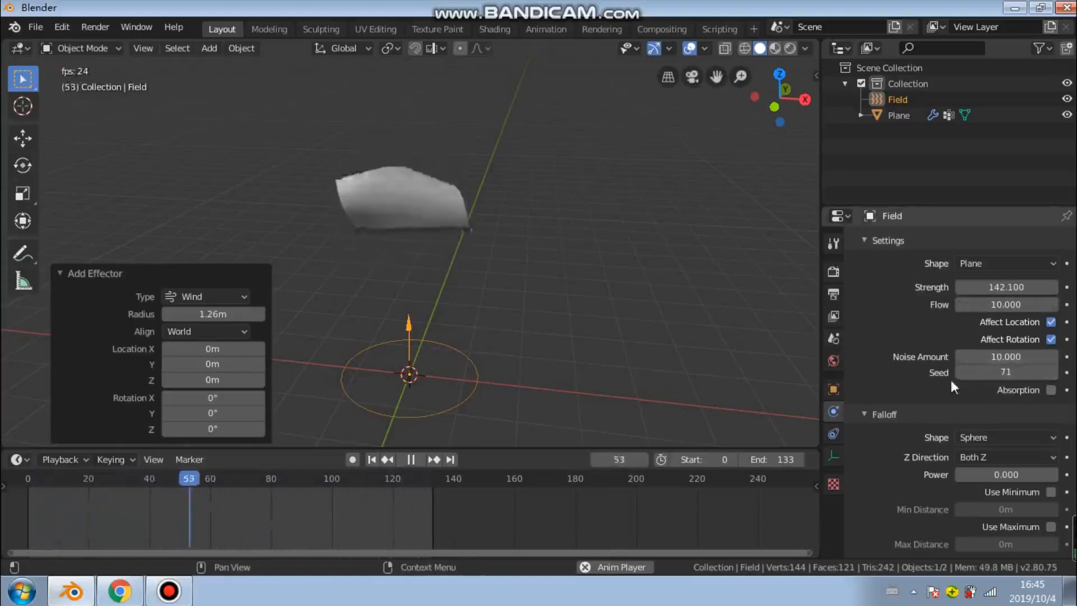
Set the wind field's seed to 128 and test the Absorption option, leaving it off
drag(985, 378, 983, 377)
click(1050, 391)
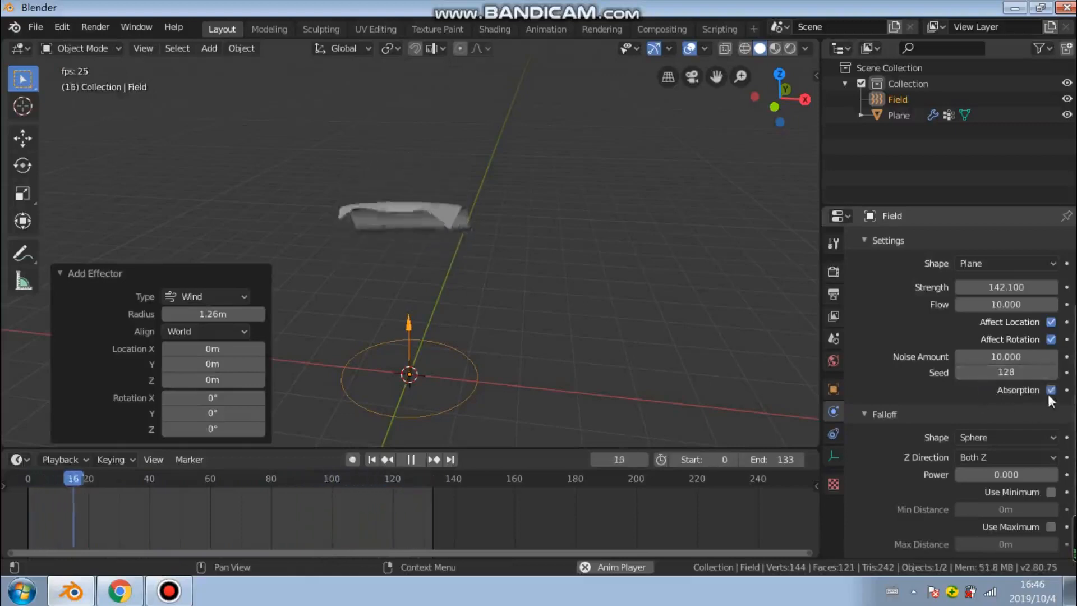
click(1051, 391)
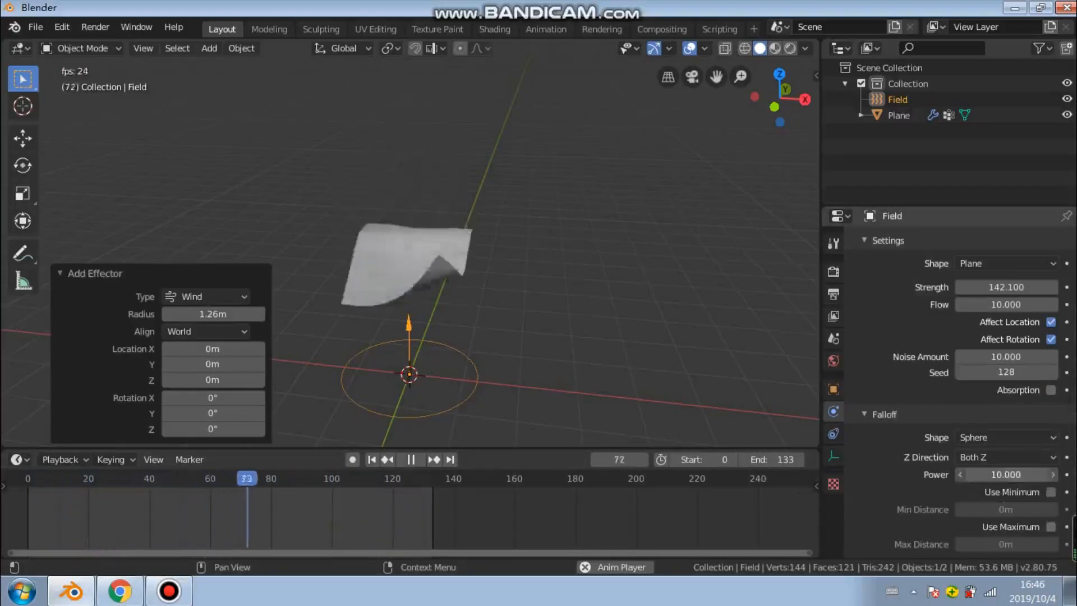
Set the wind field's falloff power to 4.4, testing a power of 0 first
drag(992, 476, 887, 475)
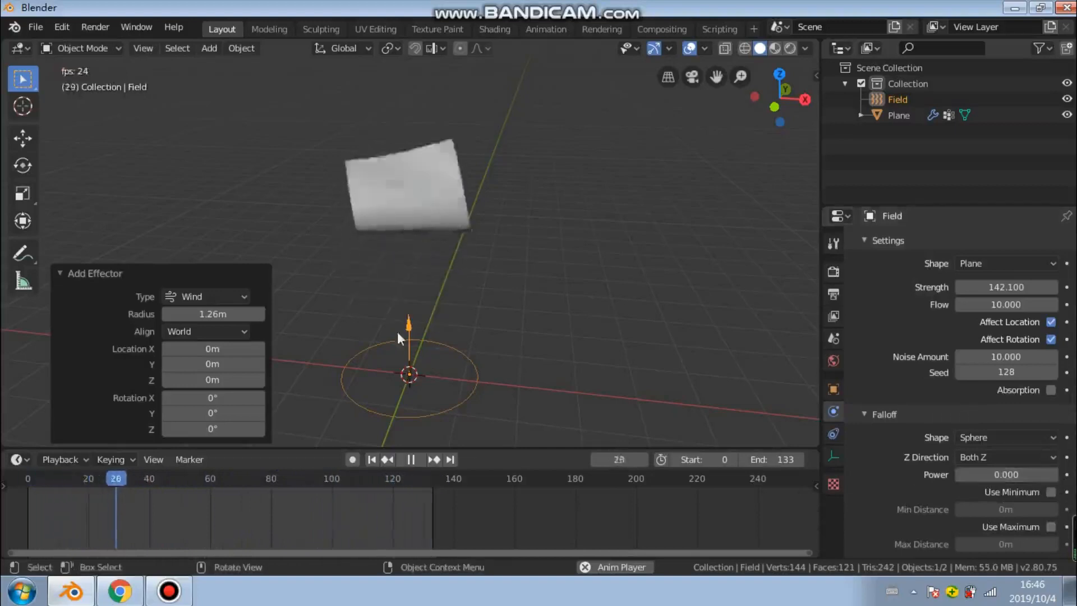
drag(998, 476, 1010, 477)
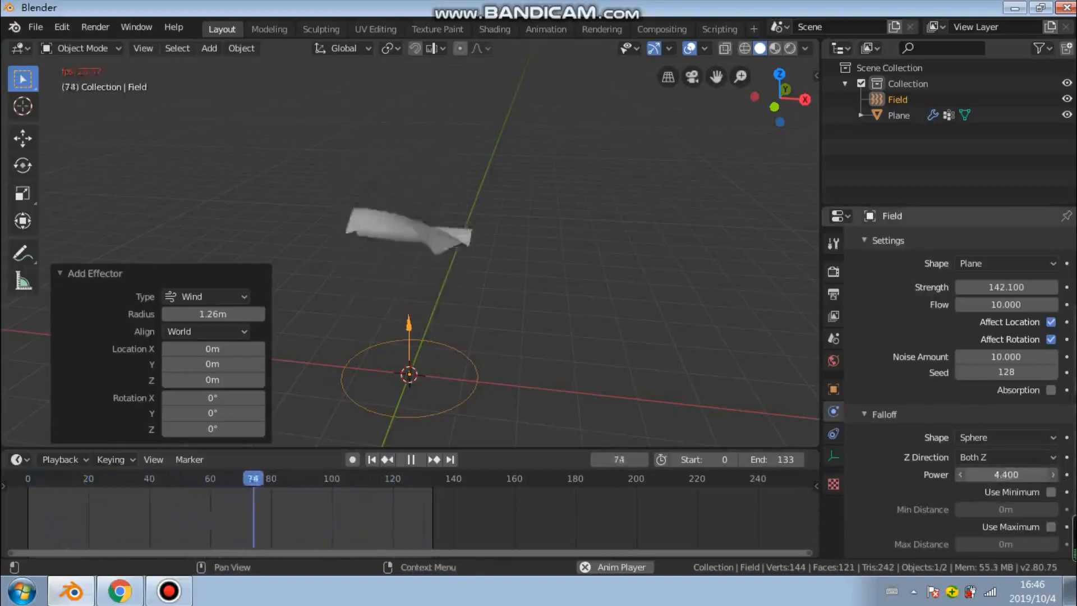
click(988, 477)
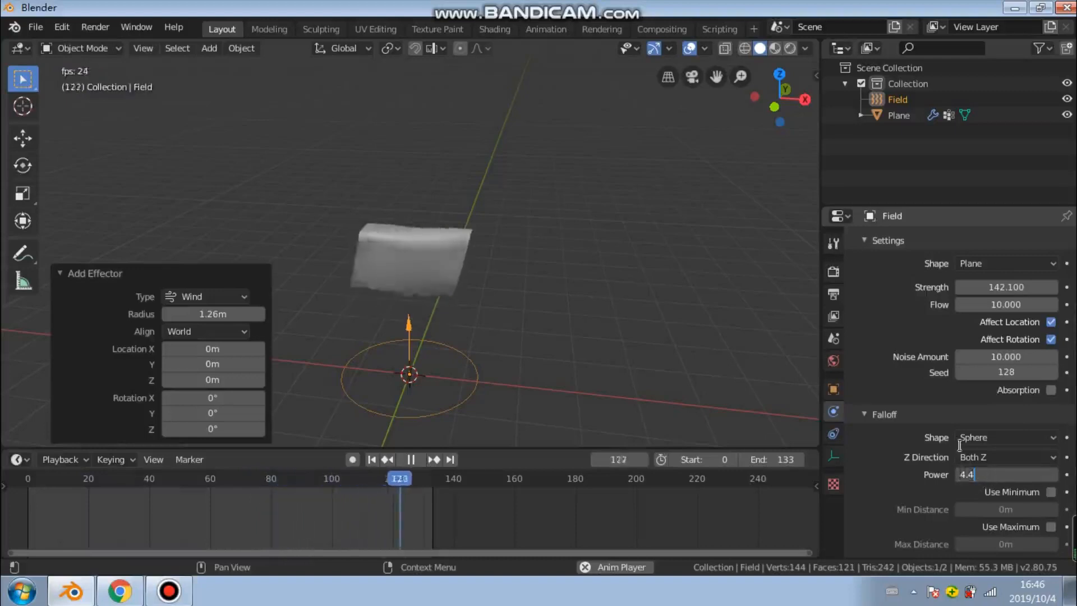
key(Return)
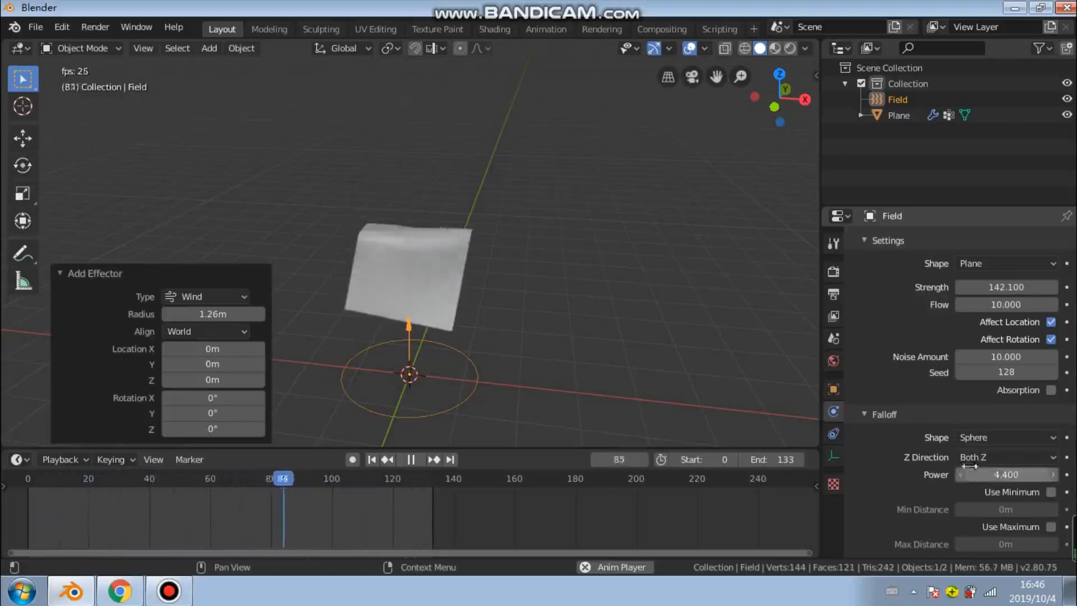
Lower the wind field's falloff power to 0 and enable Absorption during playback
drag(999, 476, 953, 477)
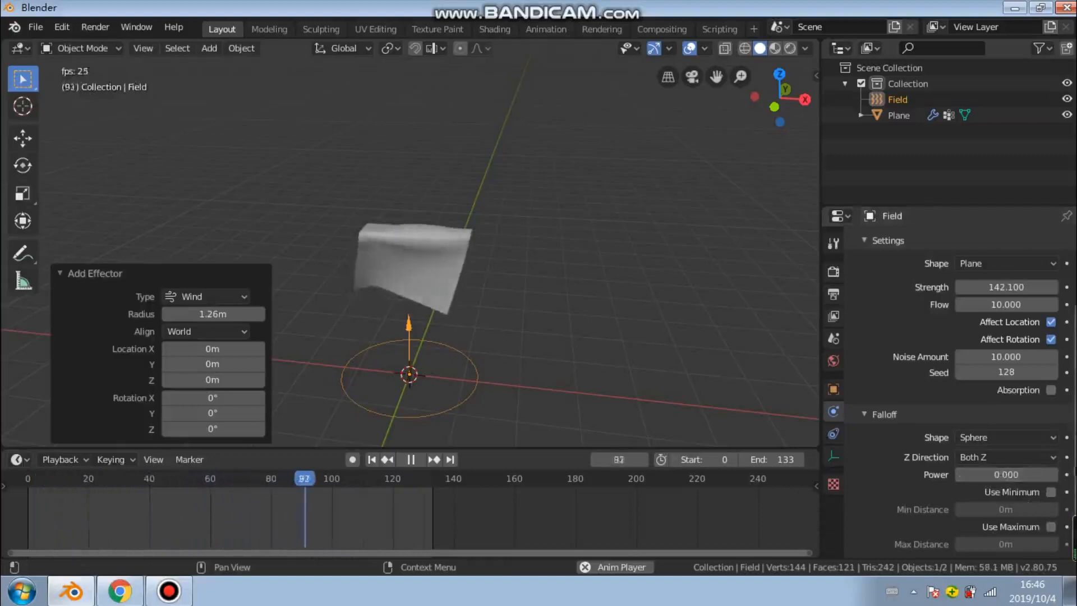
drag(1010, 475, 988, 475)
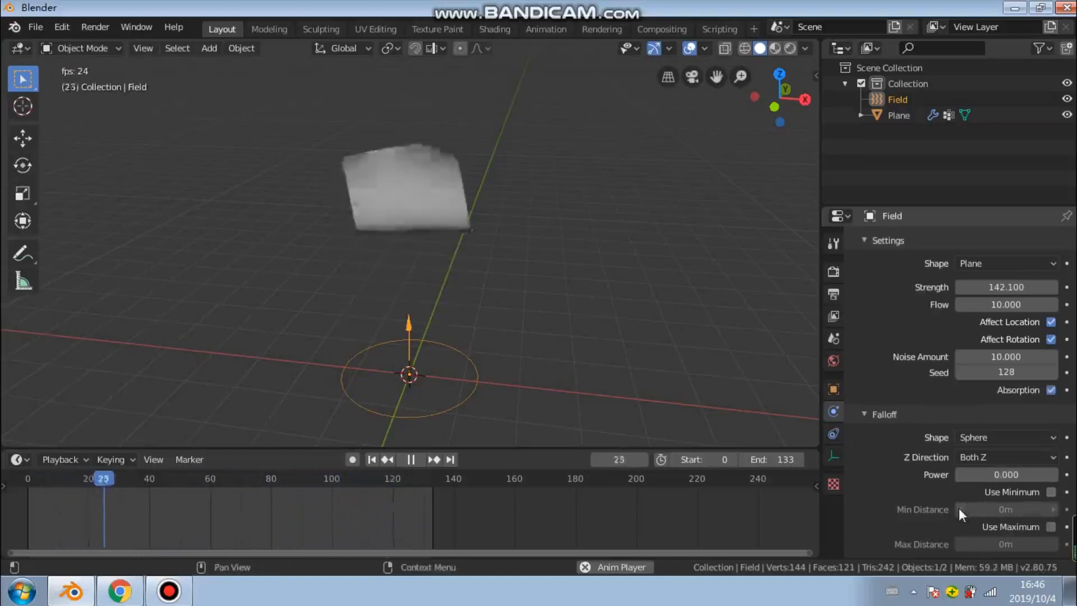
Reduce the wind field's strength to 77.5 and its flow to 6.3 while the simulation plays
middle_drag(375, 338, 566, 351)
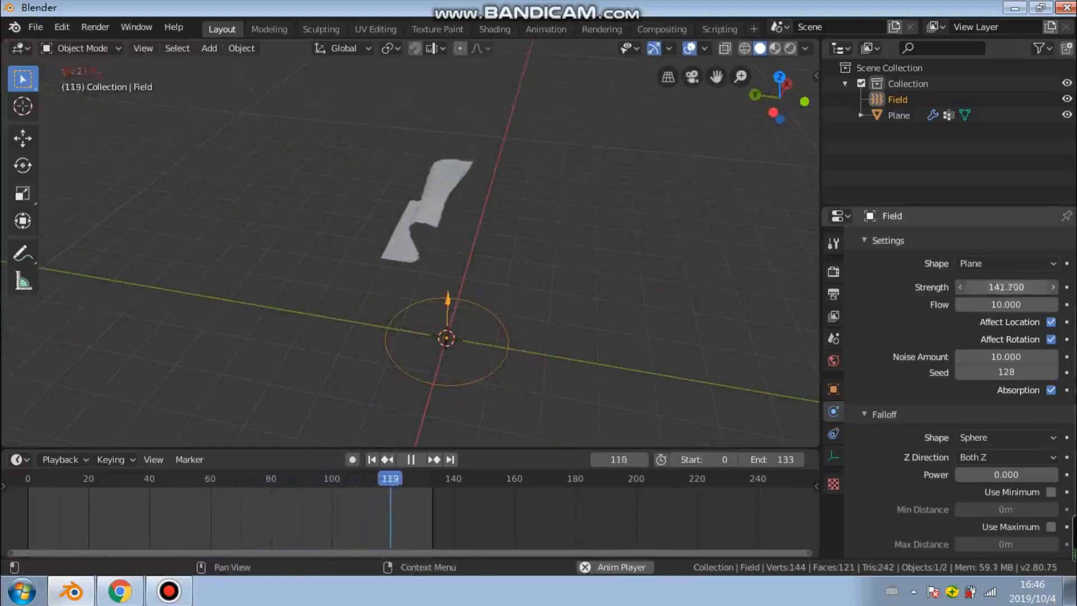
drag(1013, 287, 1018, 306)
click(1017, 285)
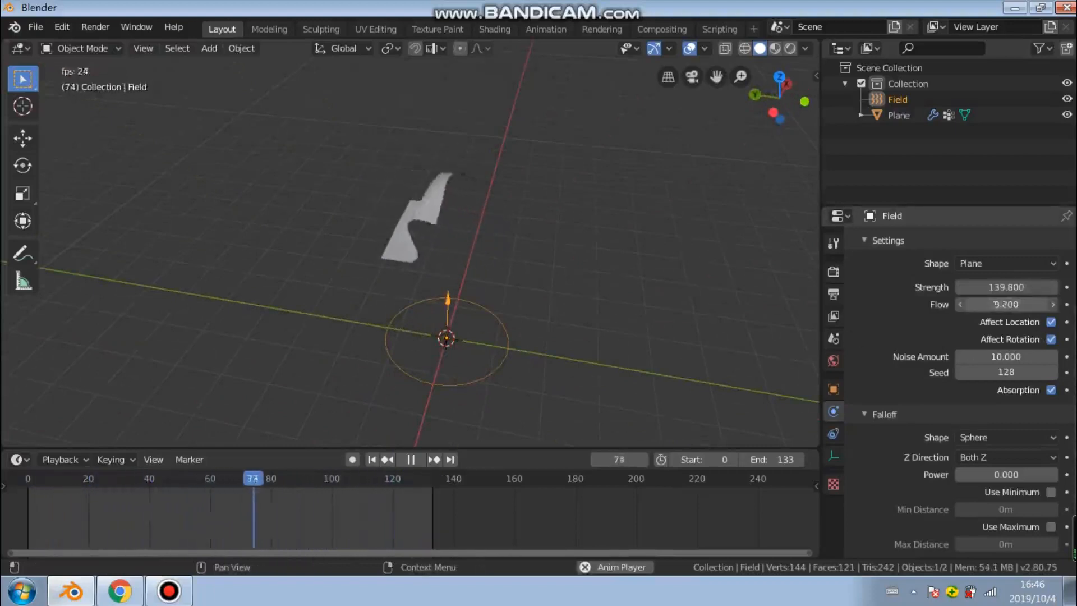
drag(1031, 288, 1027, 287)
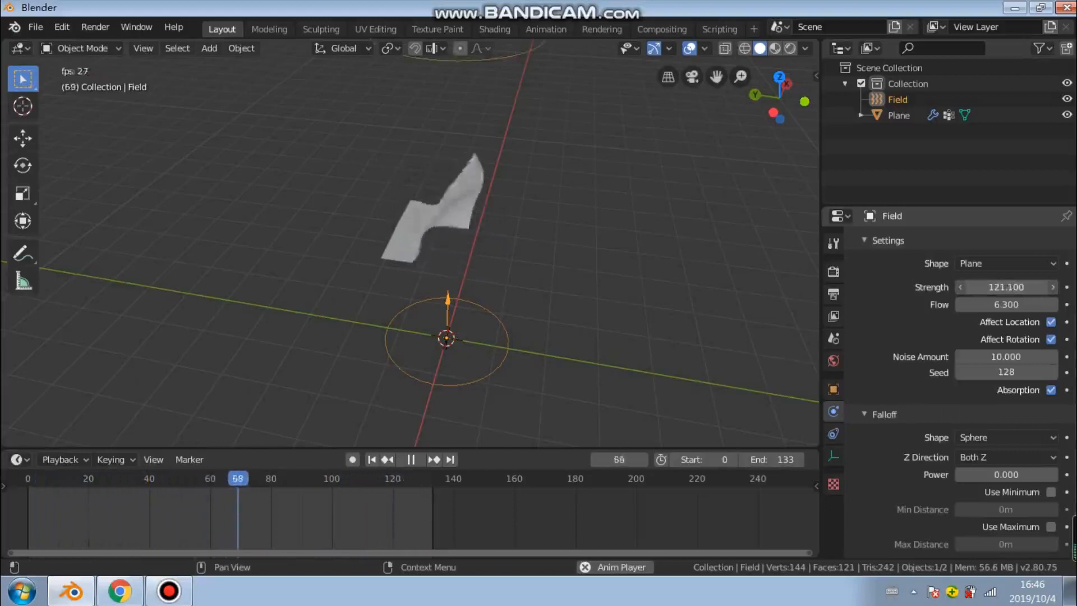
drag(1027, 288, 1031, 288)
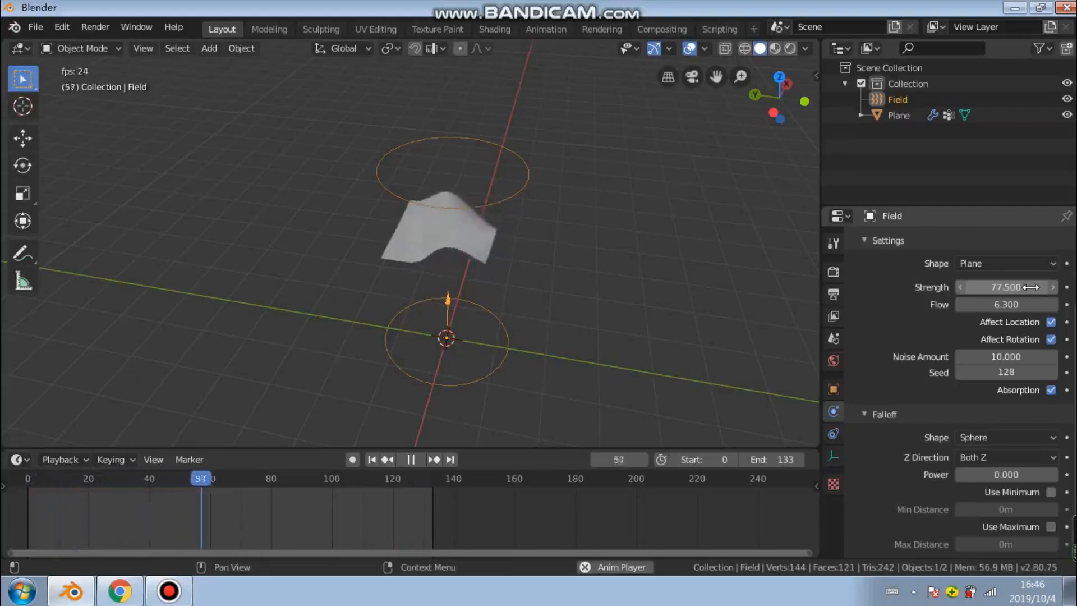
Examine the blowing cloth from several angles and check the wind field's available shape options
middle_drag(652, 338, 362, 298)
scroll(429, 307, up, 4)
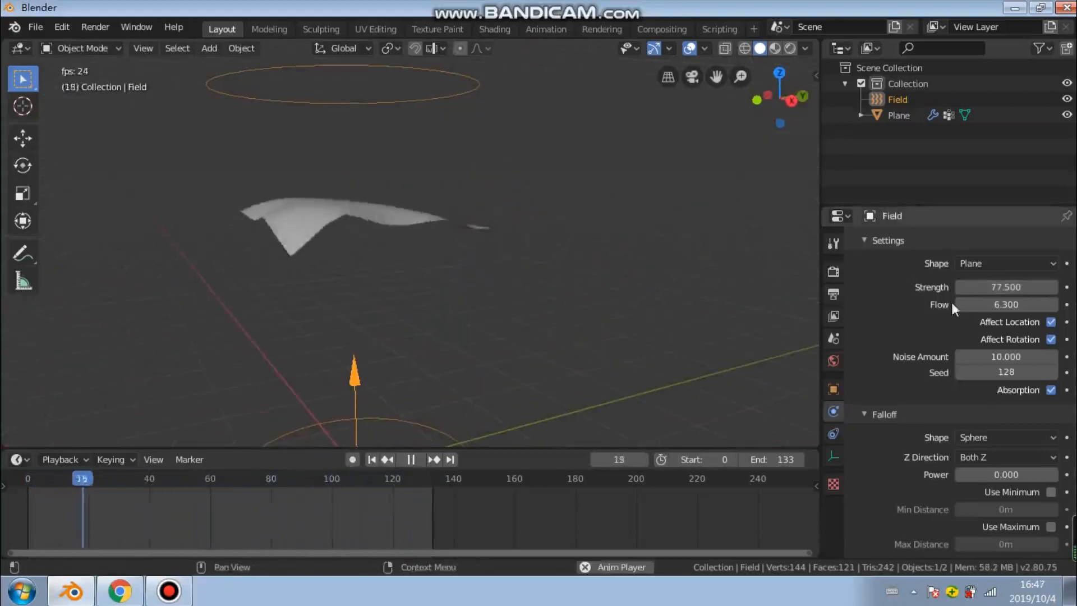
click(1023, 267)
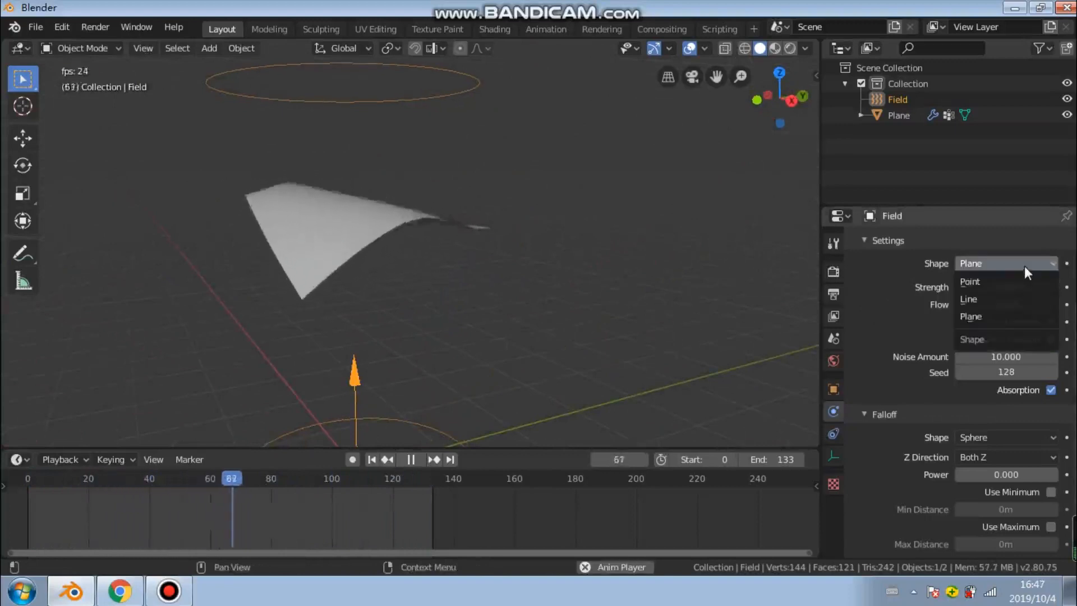
click(1024, 266)
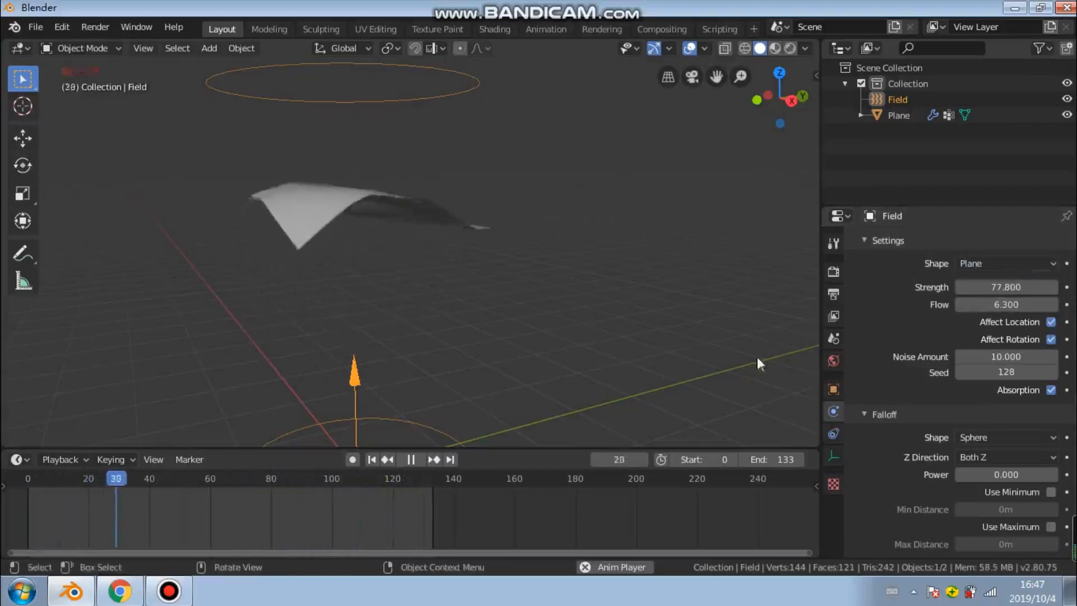
middle_drag(603, 334, 630, 355)
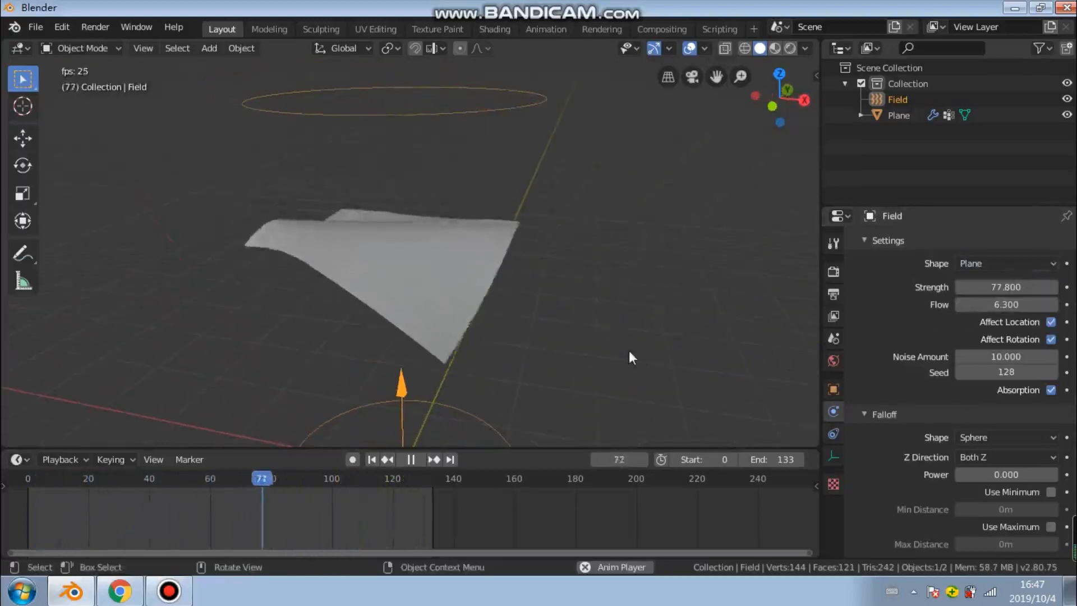
scroll(504, 166, down, 3)
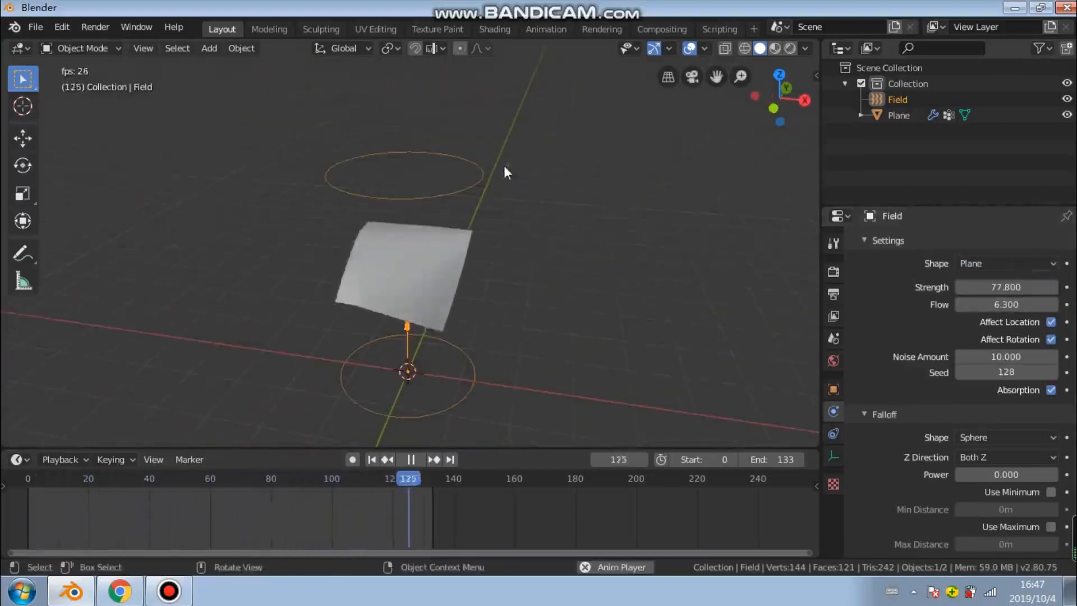
mouse_move(485, 2)
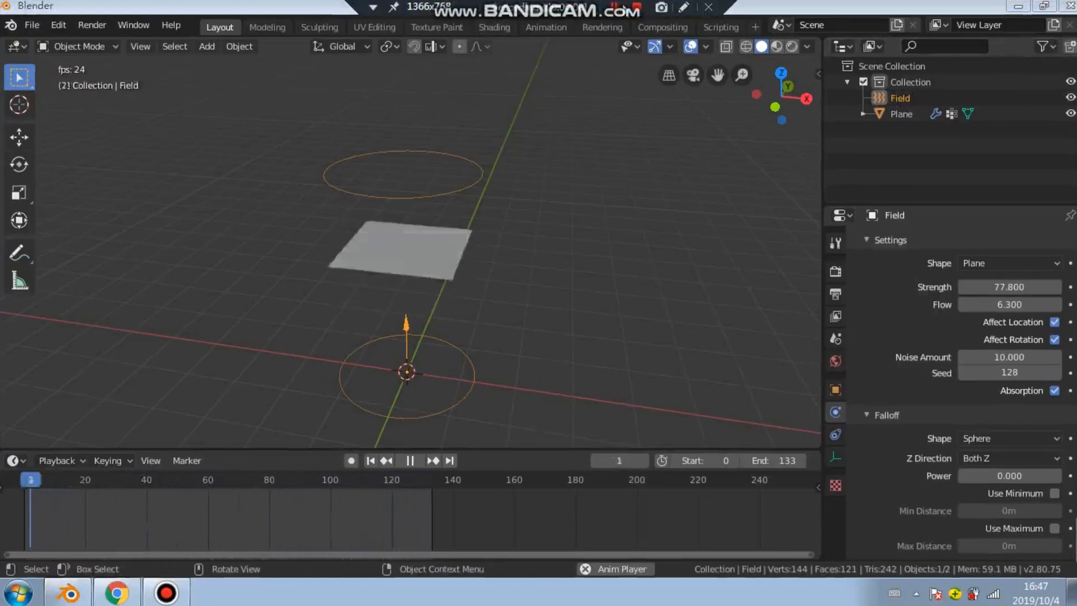
middle_drag(481, 190, 543, 237)
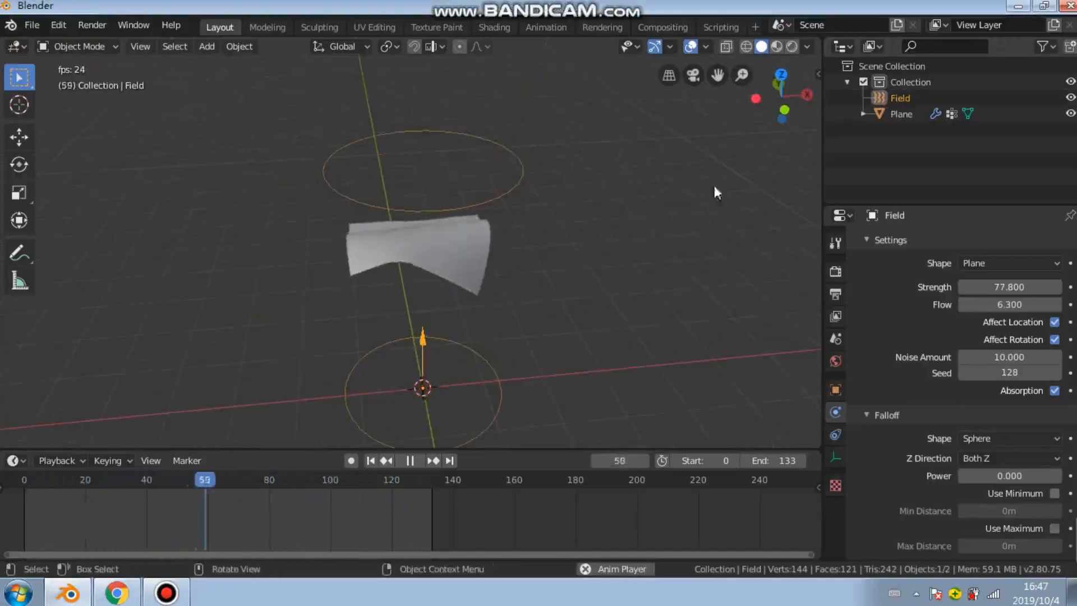
Delete the wind field, select the plane, and replay the cloth simulation without wind
right_click(890, 99)
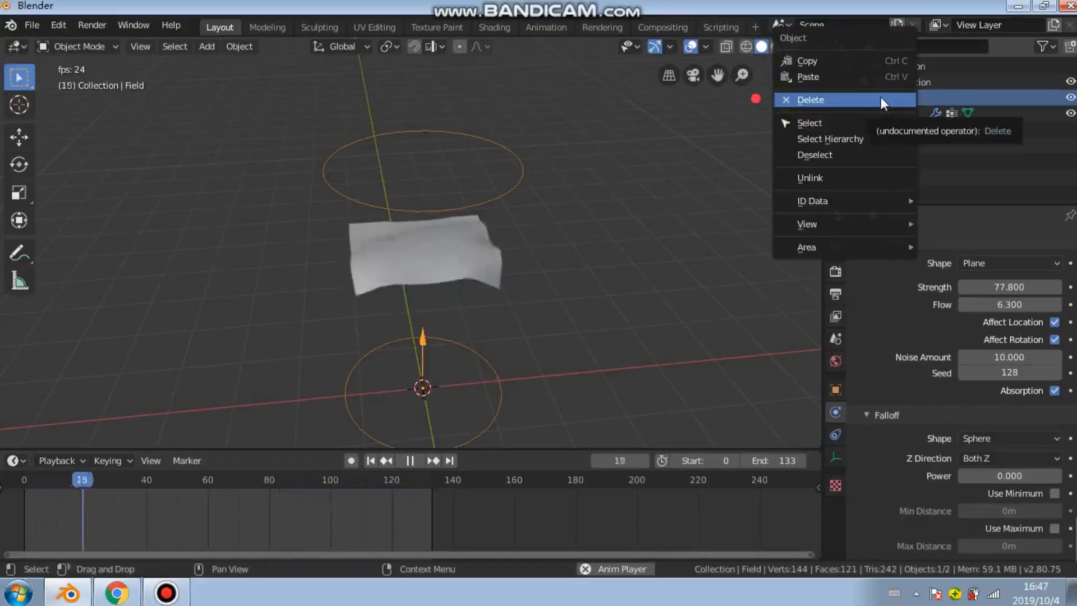
click(881, 99)
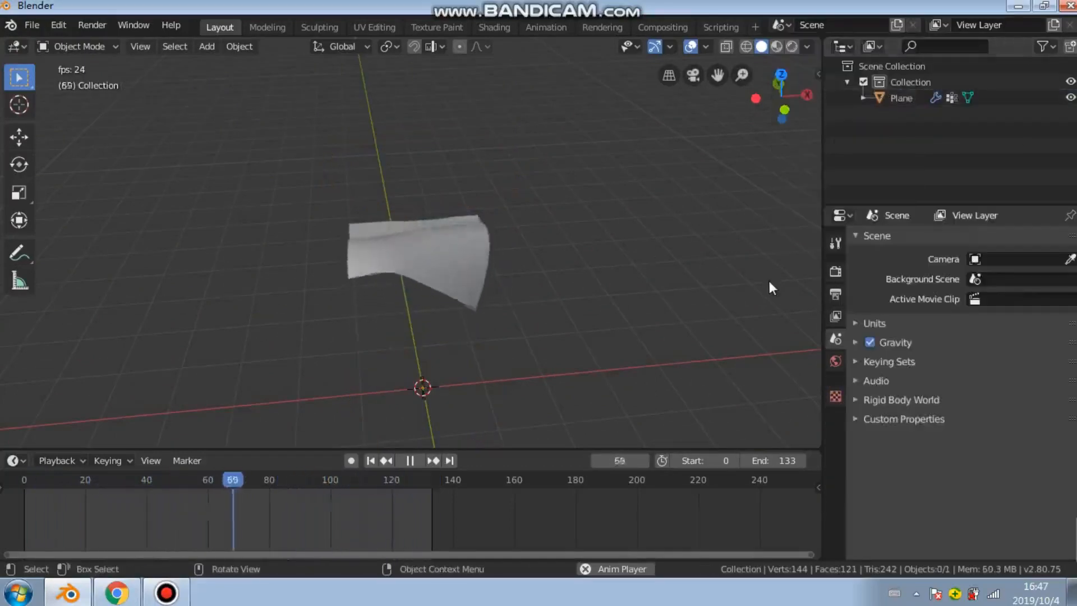
click(371, 460)
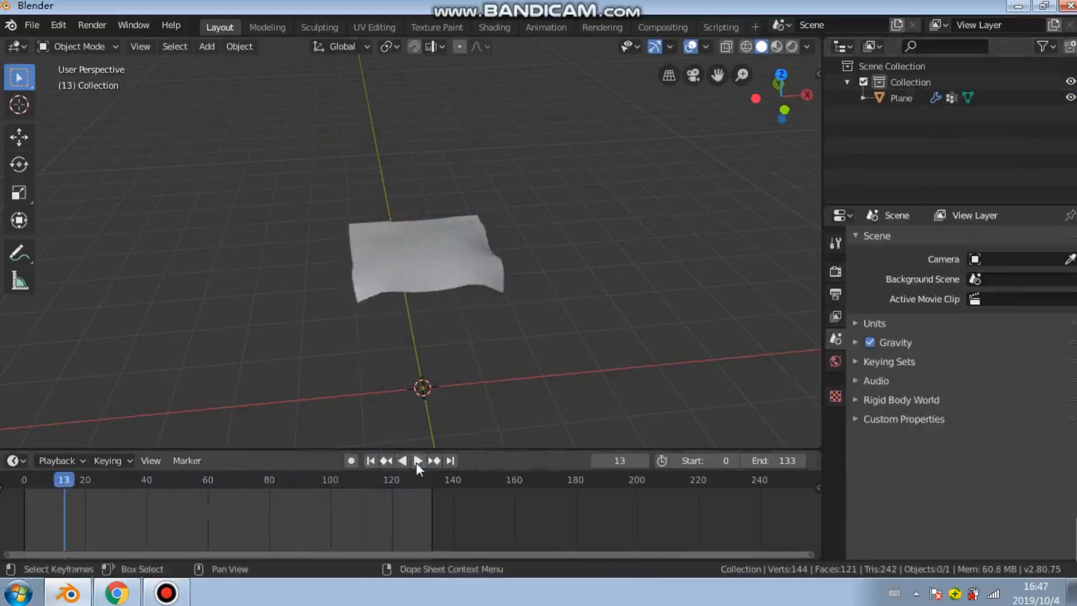
click(414, 462)
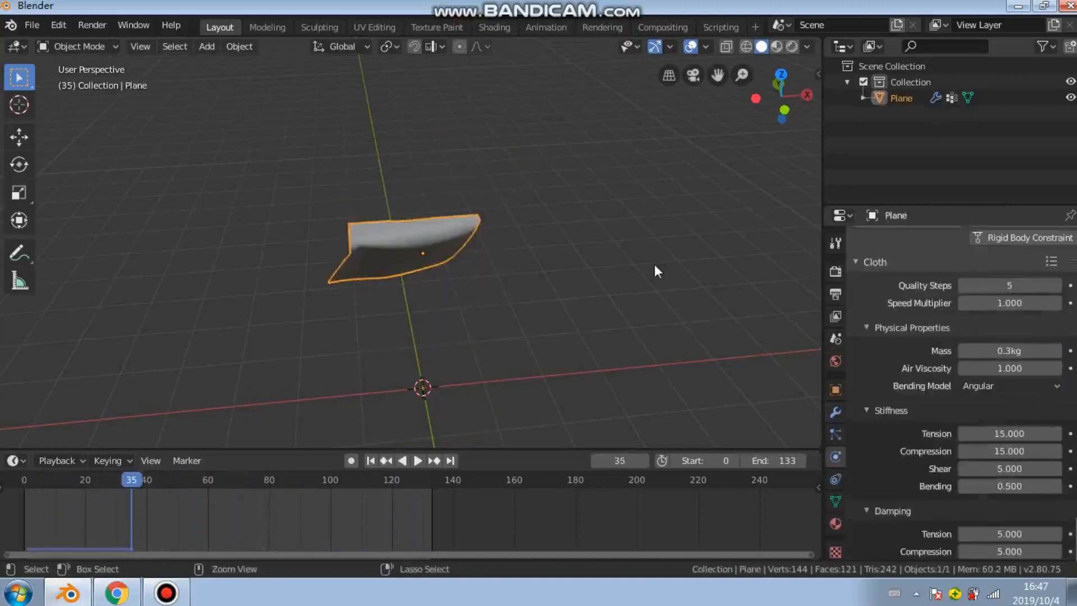
click(418, 460)
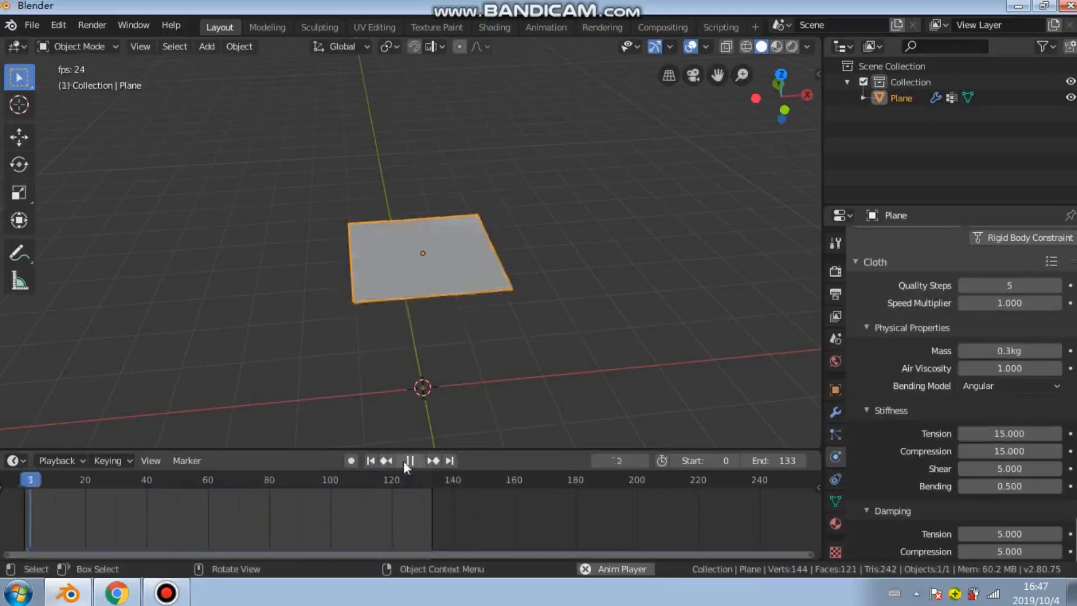
Shorten the playback range to end at frame 23 and play the cloth simulation
click(410, 461)
drag(777, 461, 727, 460)
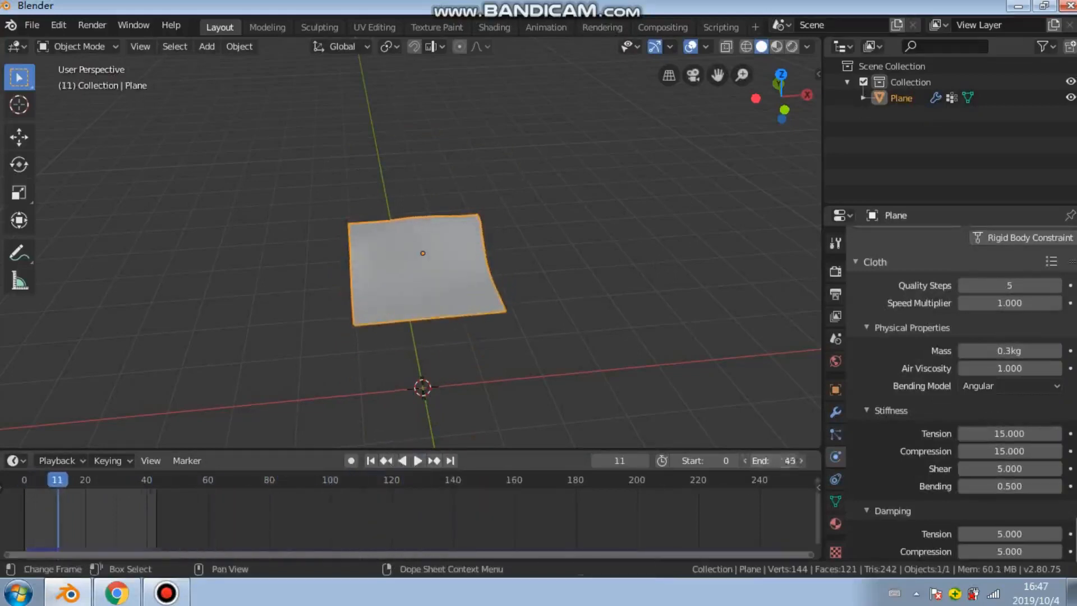
click(416, 460)
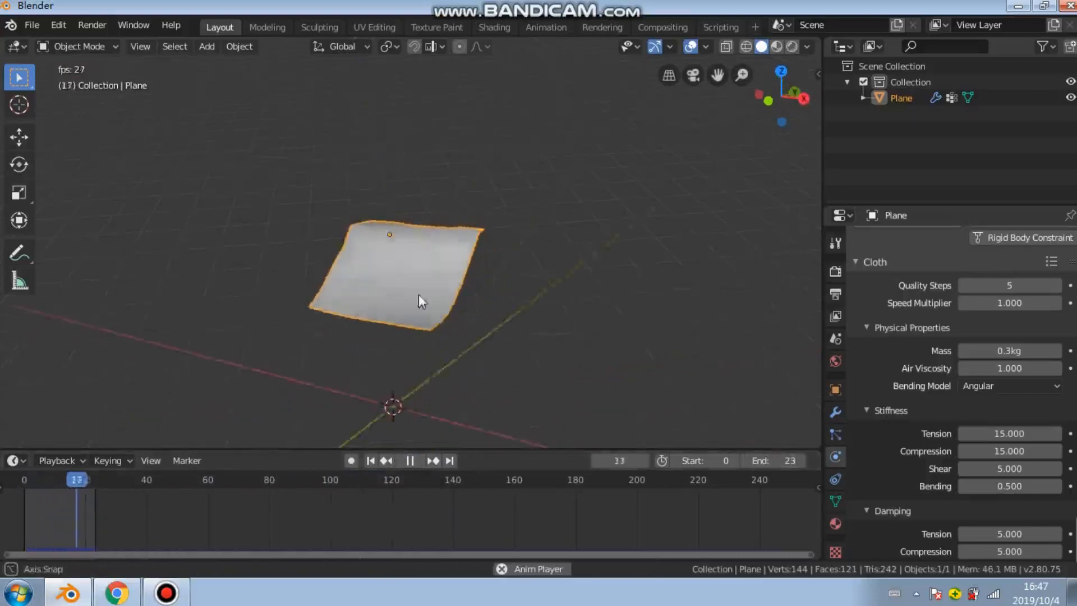
middle_drag(471, 320, 490, 421)
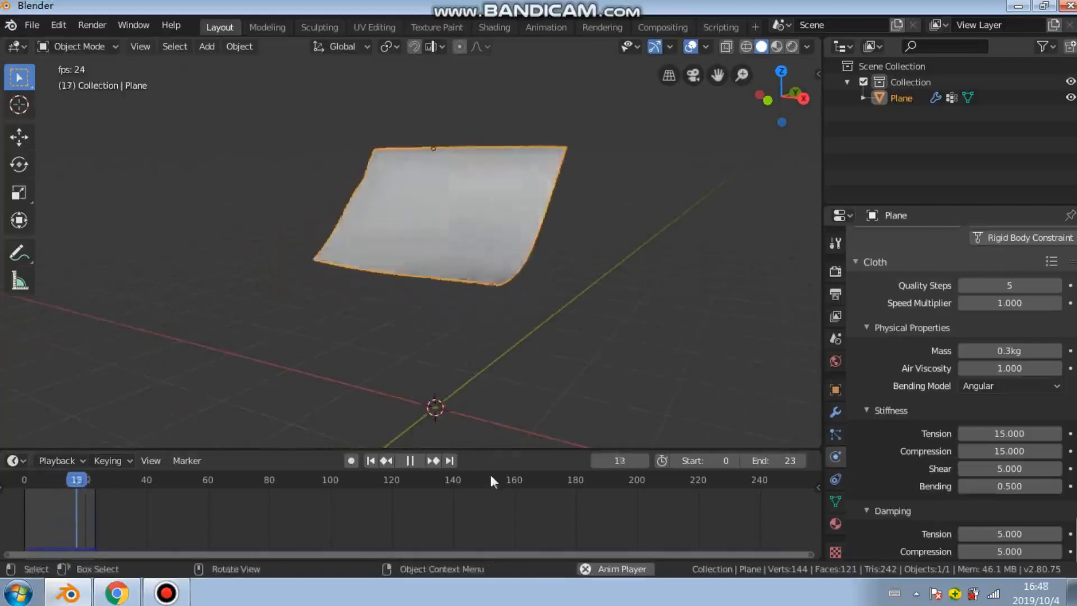
Set the playback end frame to 65, stop playback, and scrub past the end to frame 103
drag(751, 460, 774, 460)
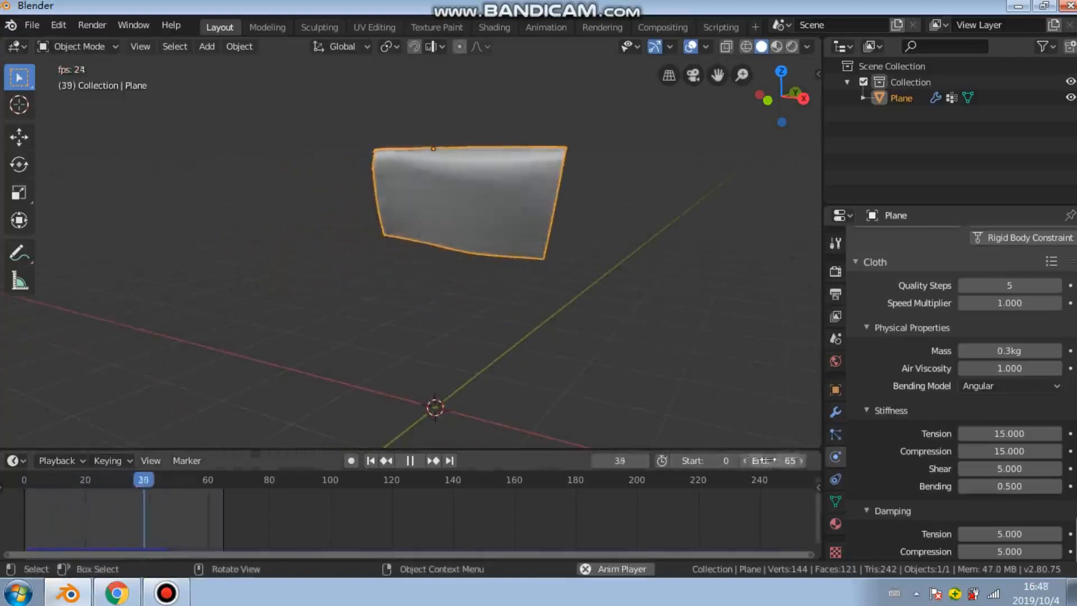
click(409, 461)
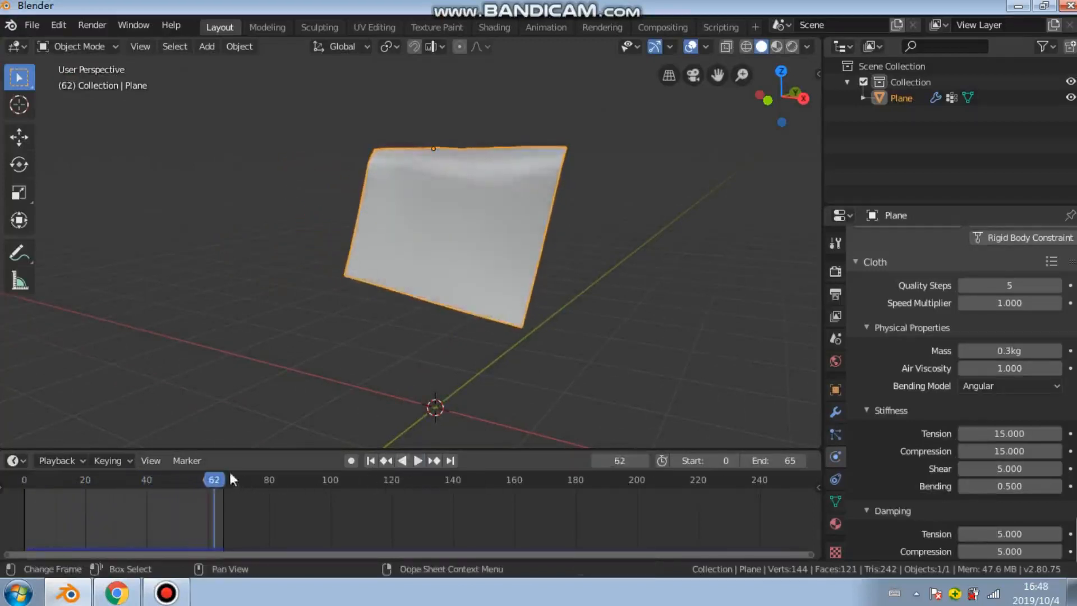
drag(231, 478, 270, 484)
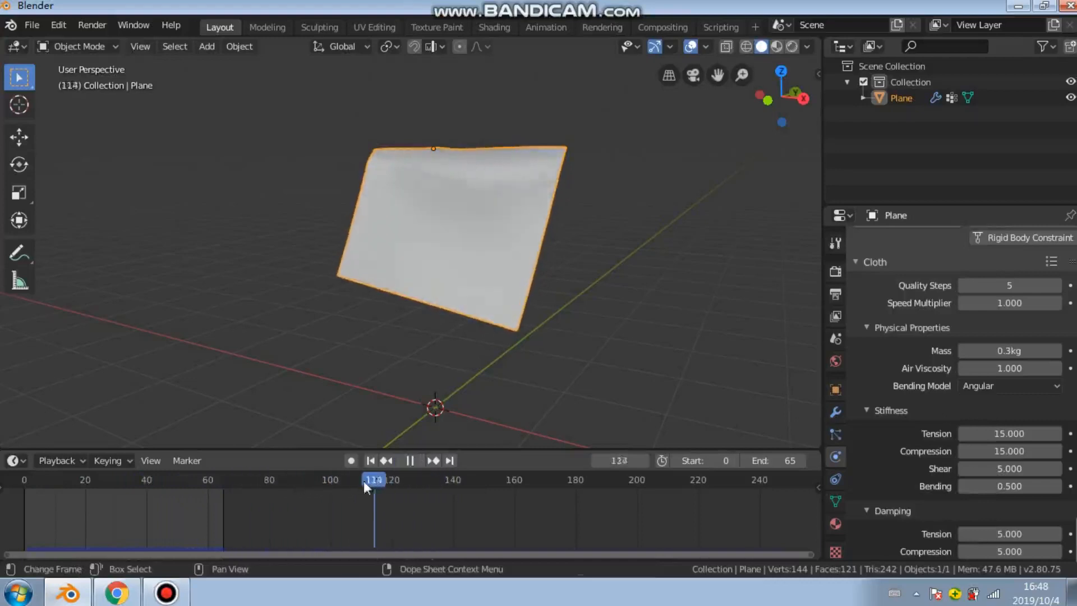
drag(366, 486, 339, 483)
Add a monkey mesh at the world origin and shade it smooth
click(240, 115)
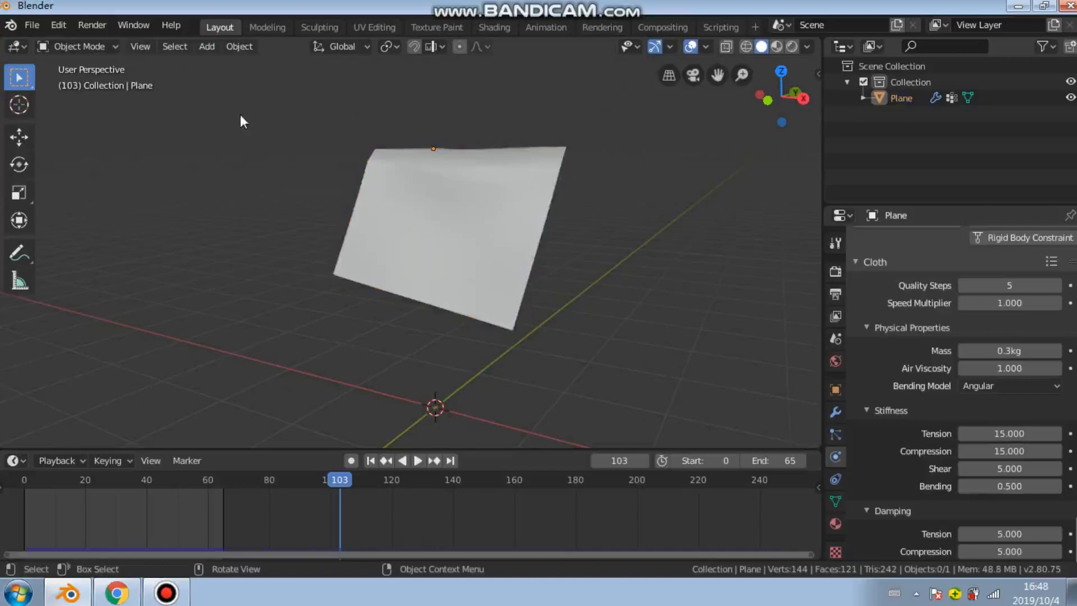
click(207, 46)
mouse_move(208, 66)
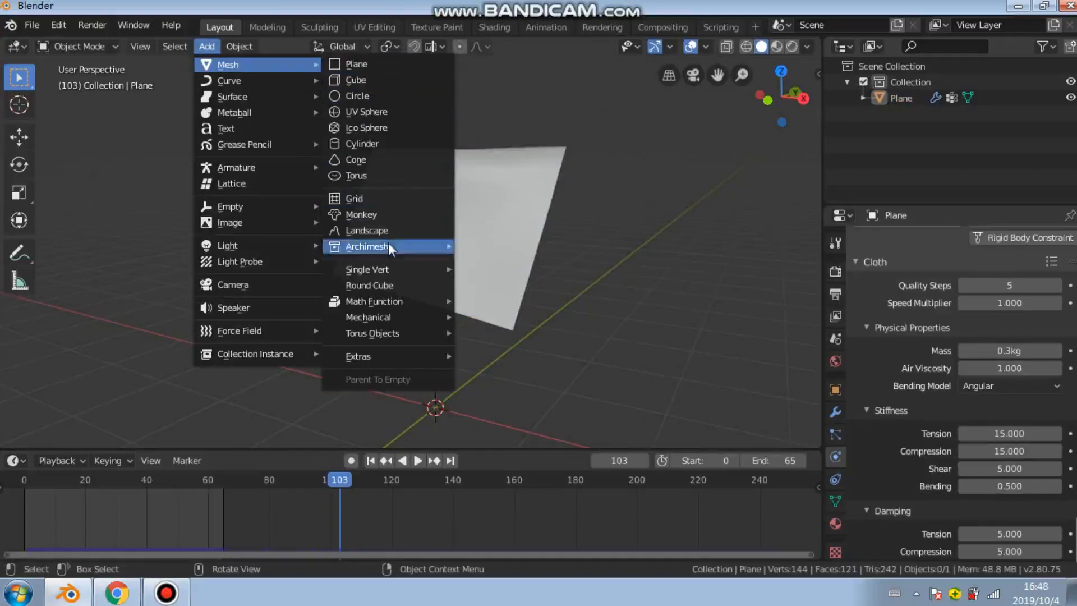
click(396, 218)
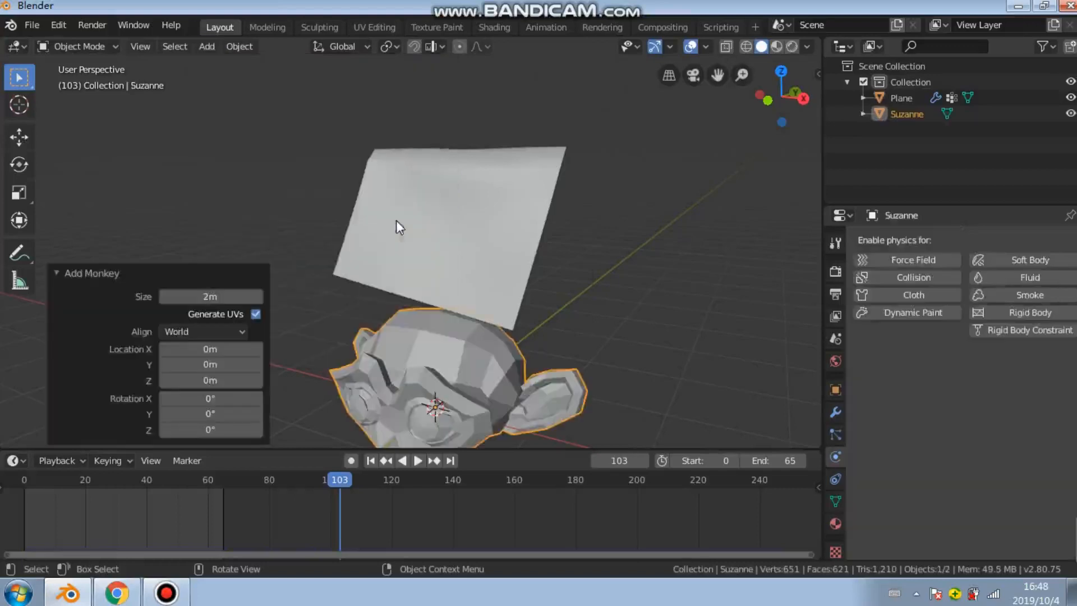
click(423, 365)
right_click(423, 365)
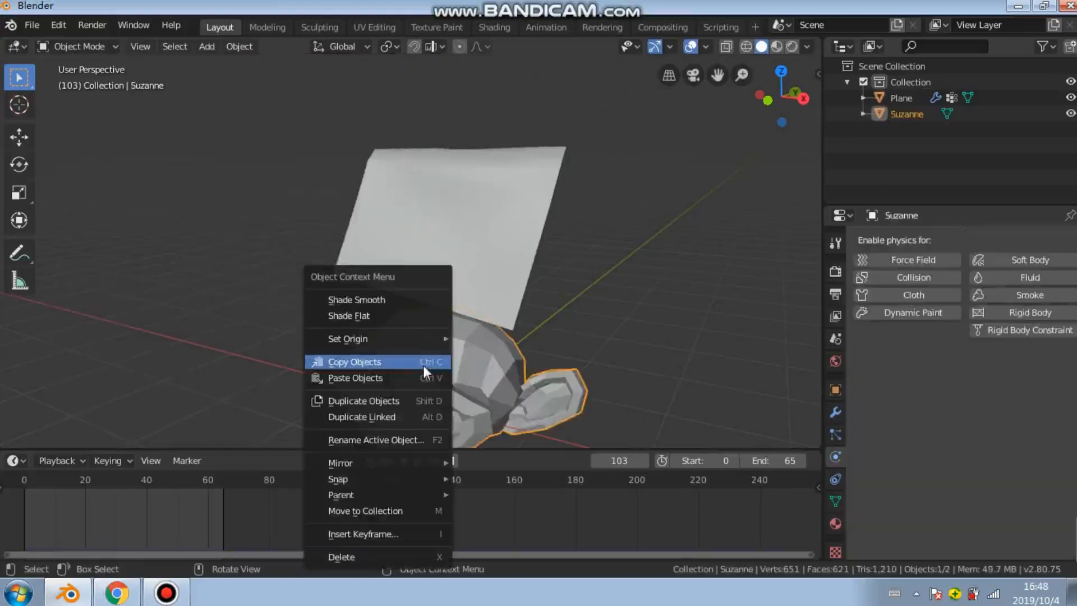
click(427, 306)
Move the monkey 12.5 m along Y, away from the cloth, and scale it to about 0.618
middle_drag(462, 347, 408, 296)
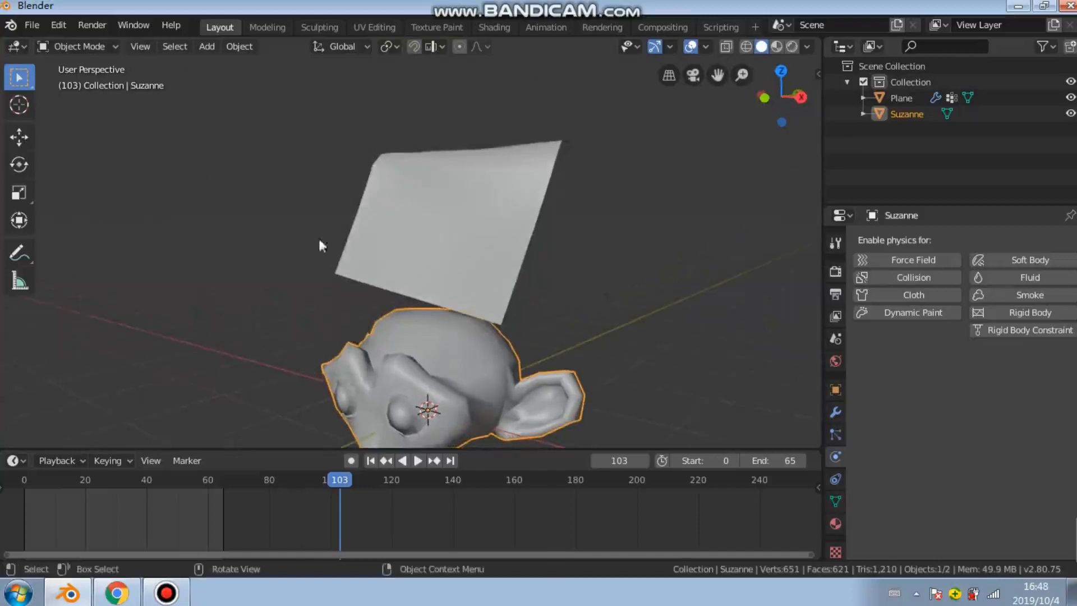
click(19, 137)
drag(462, 393, 682, 290)
middle_drag(683, 290, 187, 104)
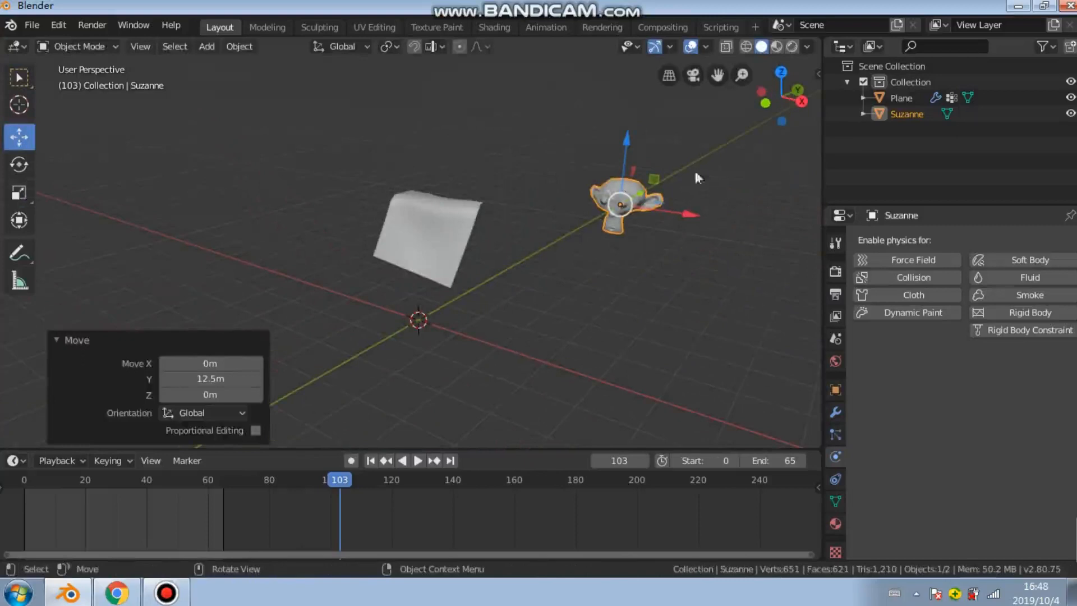
click(18, 192)
drag(672, 154, 651, 174)
middle_drag(650, 174, 517, 210)
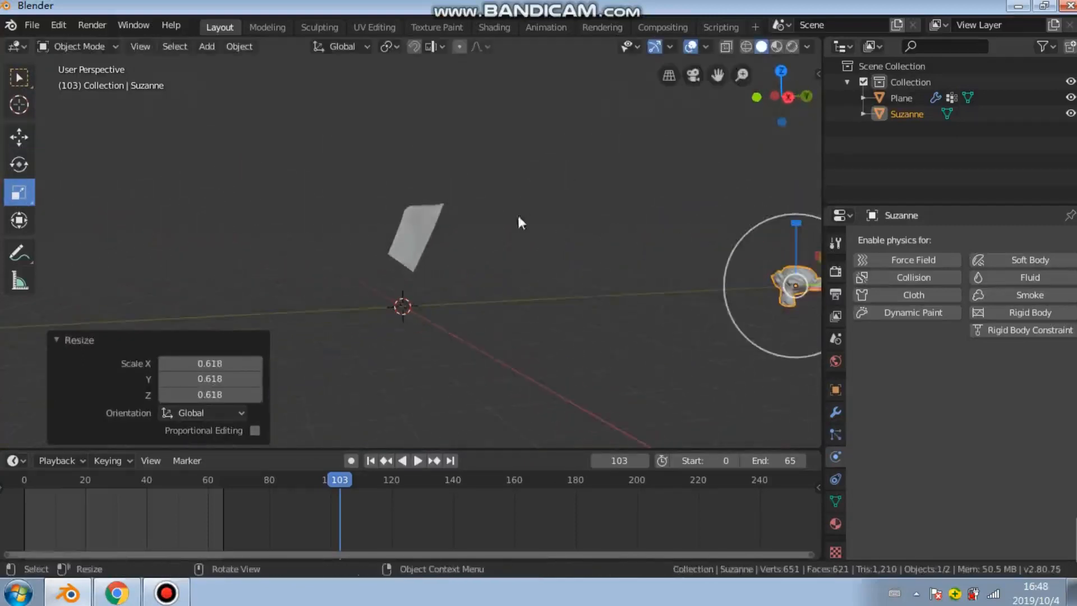
Move the monkey back toward the cloth plane in top view, undoing a first move attempt
click(781, 71)
scroll(652, 166, down, 4)
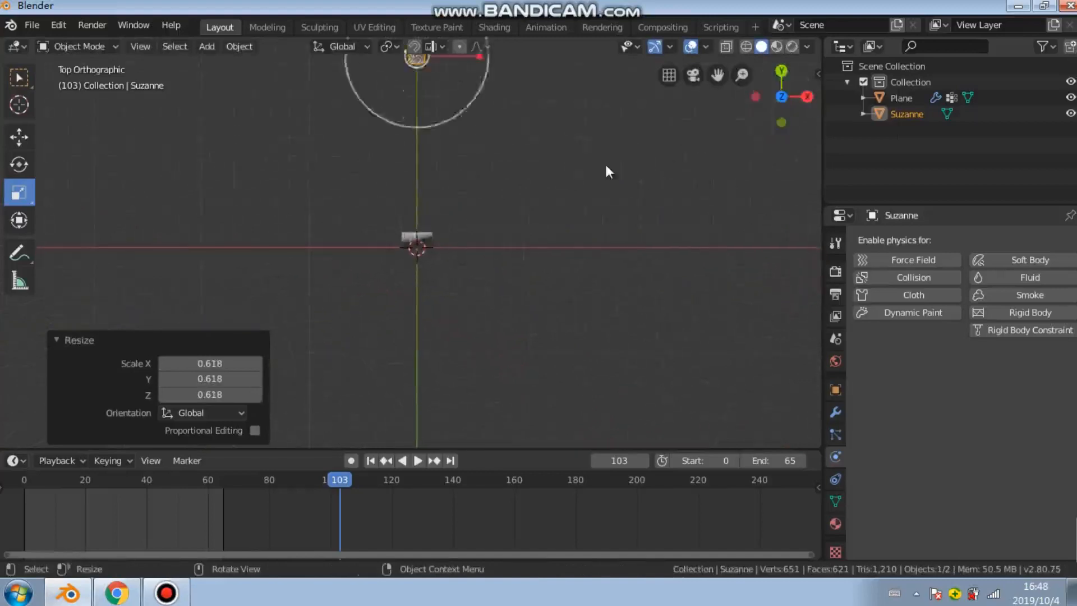
click(18, 137)
drag(426, 126, 424, 72)
key(ctrl+z)
key(g)
click(405, 144)
Raise the monkey and shift it along Y to sit just below the cloth, finishing with a 0.282 m Y move
middle_drag(433, 202, 350, 135)
drag(620, 374, 609, 219)
drag(693, 251, 555, 246)
mouse_move(555, 246)
middle_down()
mouse_move(620, 244)
mouse_move(554, 227)
middle_up()
drag(554, 228, 584, 232)
middle_drag(583, 231, 501, 217)
Rewind to the first frame and play the cloth simulation with the monkey in place
drag(341, 482, 25, 487)
key(space)
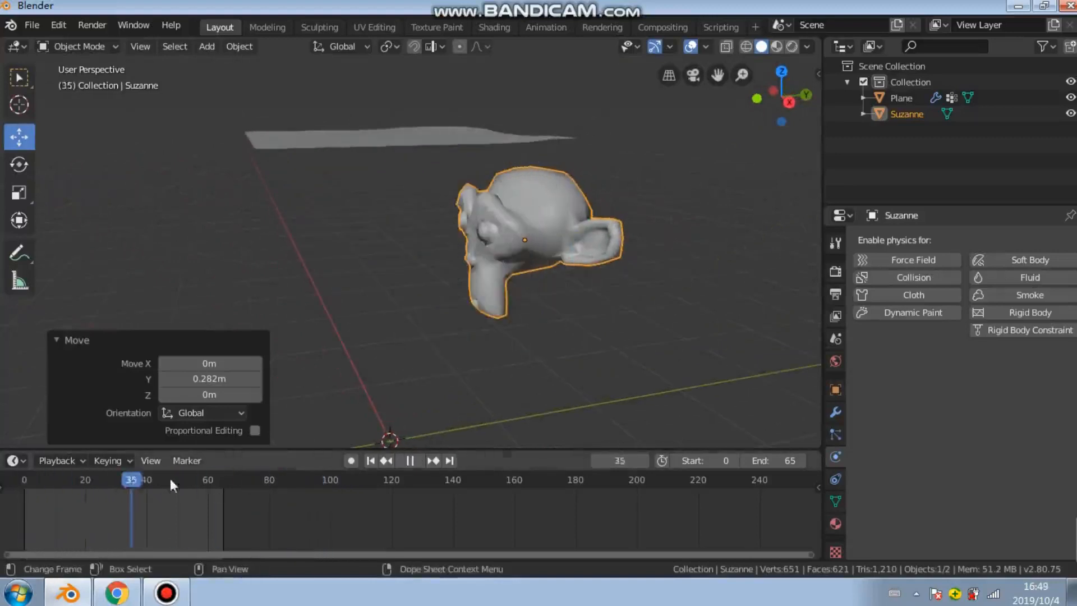
key(space)
Extend the playback range to end at frame 248 and turn on automatic keyframing
drag(777, 461, 897, 460)
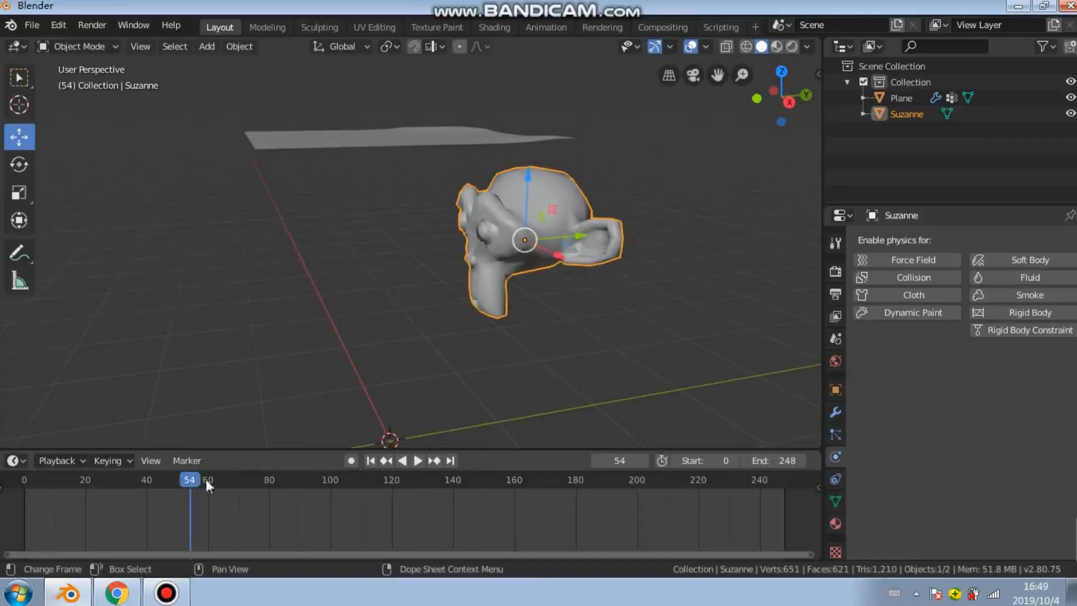
click(352, 460)
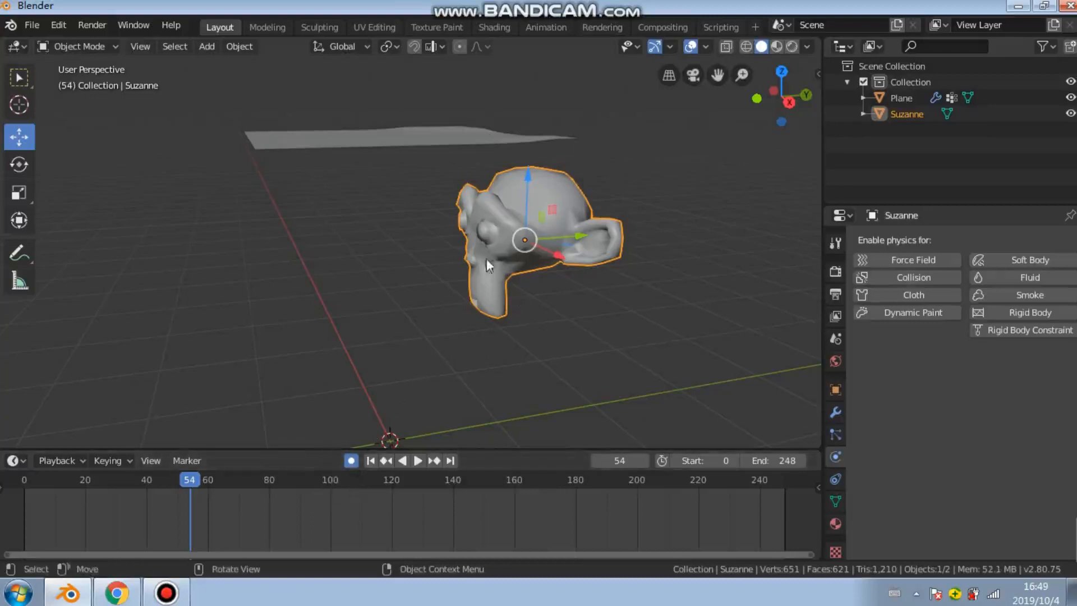
Move the monkey 0.00442 m along Y at frame 54 to record a keyframe, and play the animation
drag(563, 237, 565, 237)
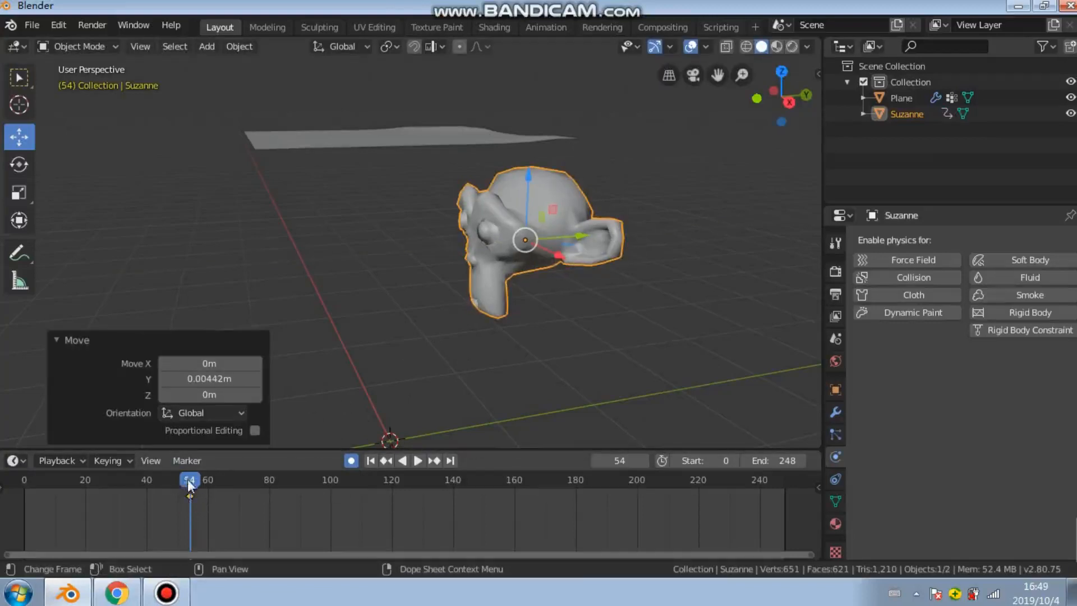
key(space)
drag(477, 479, 518, 483)
scroll(517, 483, down, 2)
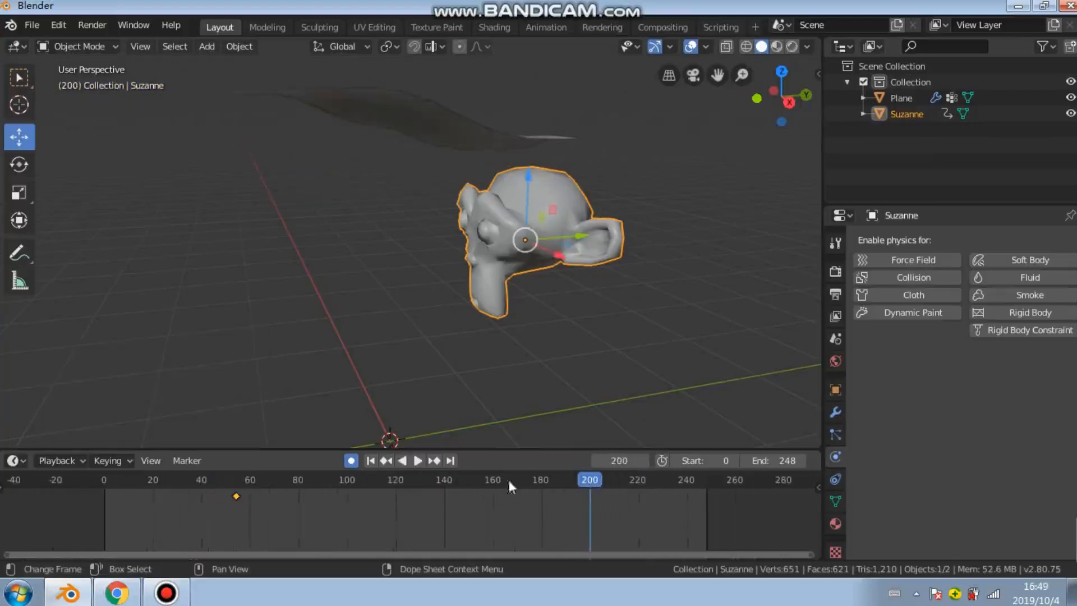
click(417, 462)
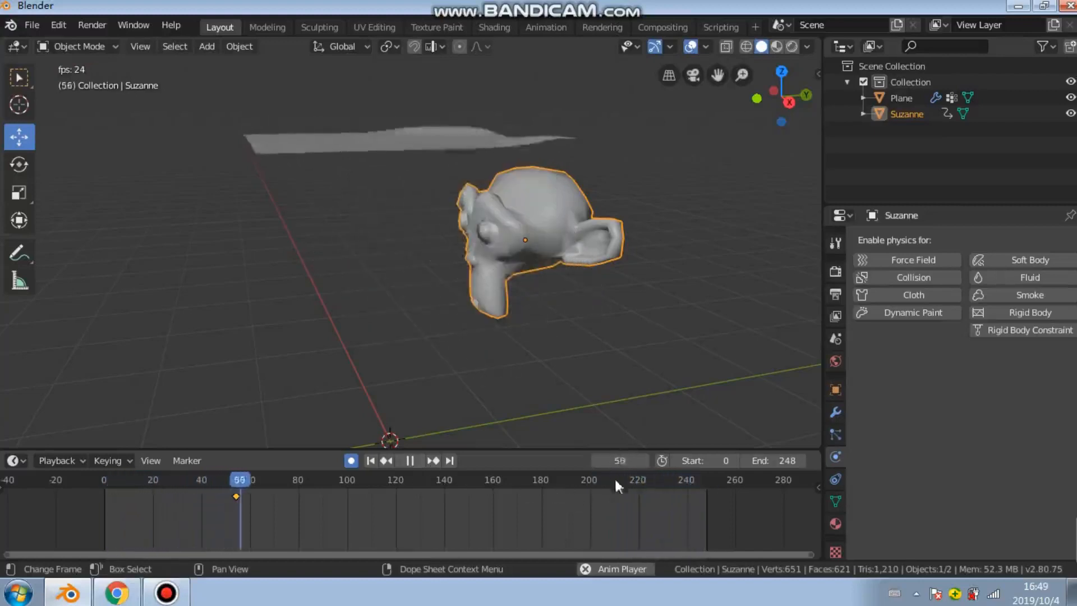
Extend the playback range to end at frame 332 and then at frame 438 during playback, and stop the animation
drag(772, 460, 810, 460)
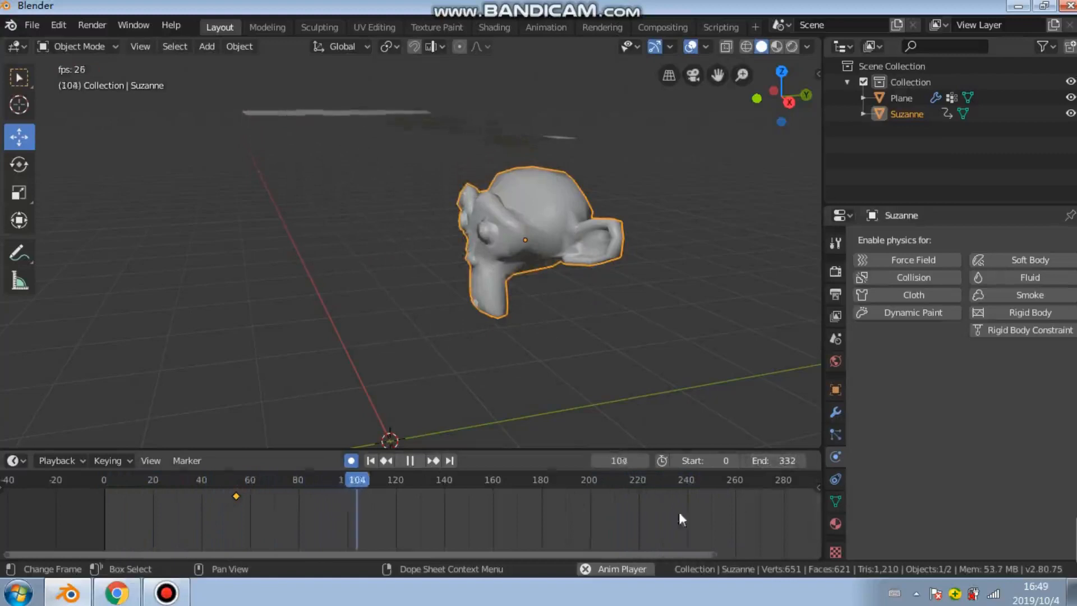
scroll(667, 516, down, 6)
scroll(668, 516, down, 3)
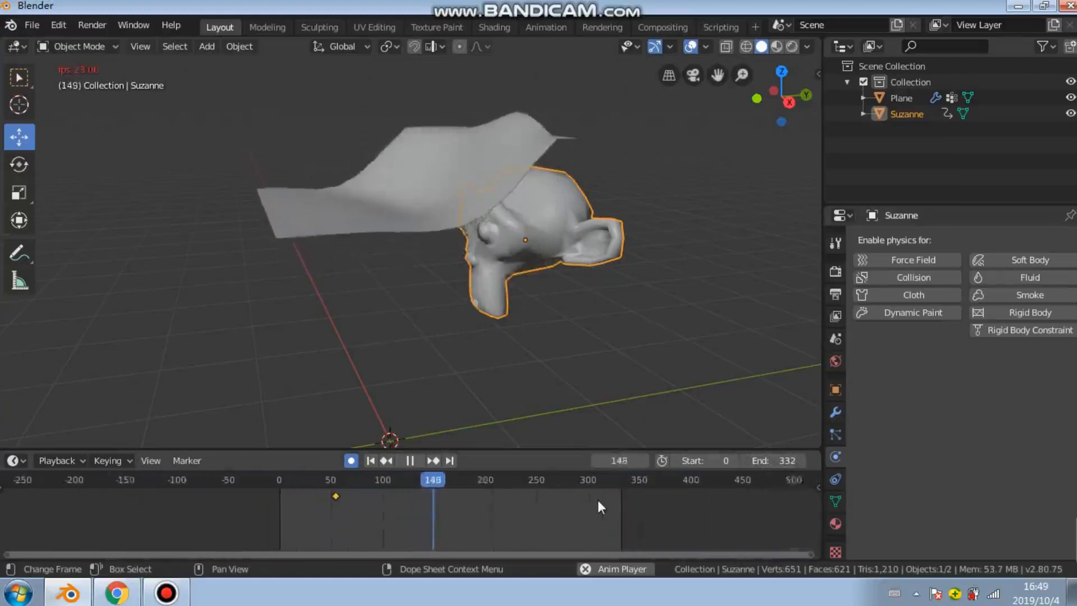
drag(409, 553, 480, 551)
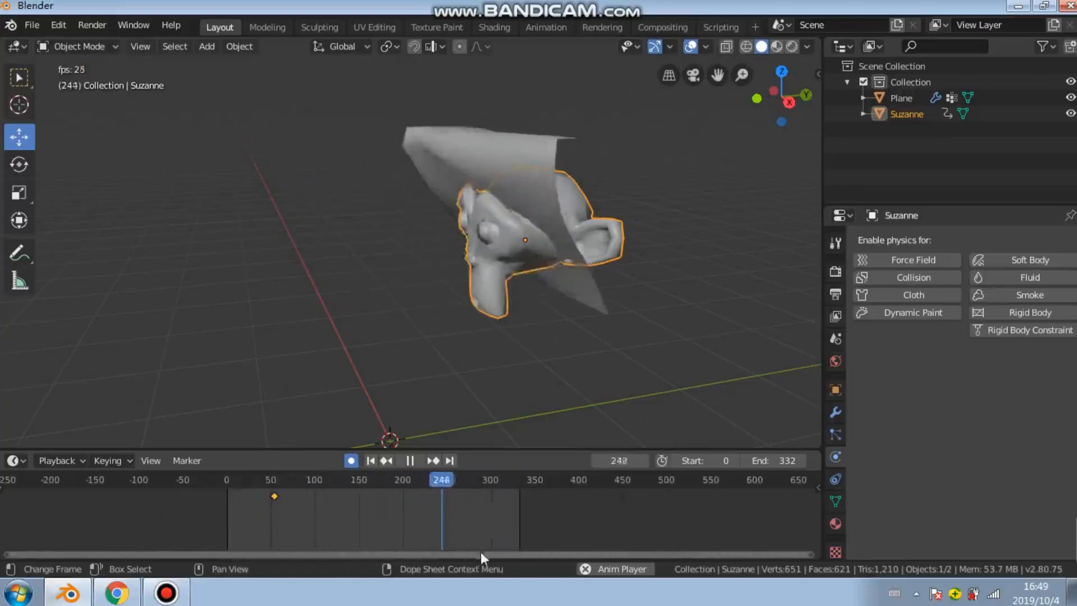
scroll(616, 508, down, 2)
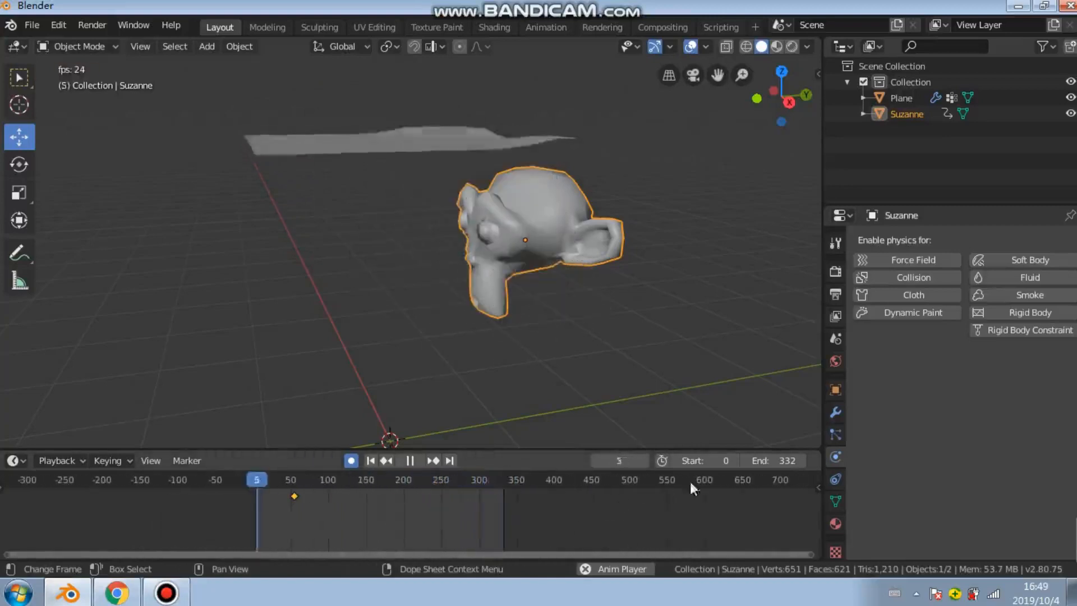
drag(774, 461, 833, 461)
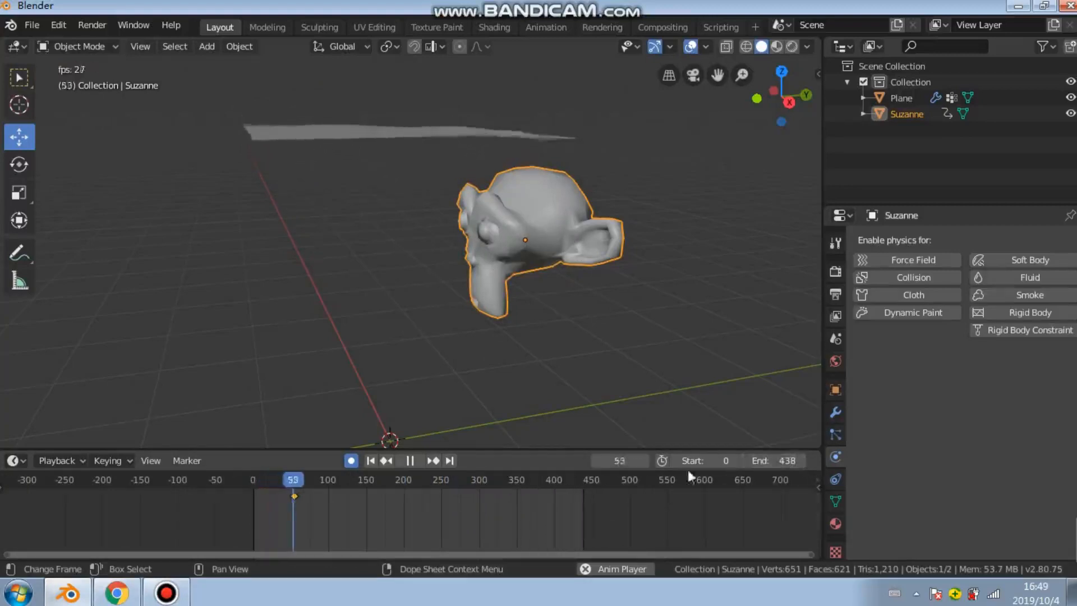
click(412, 460)
click(520, 157)
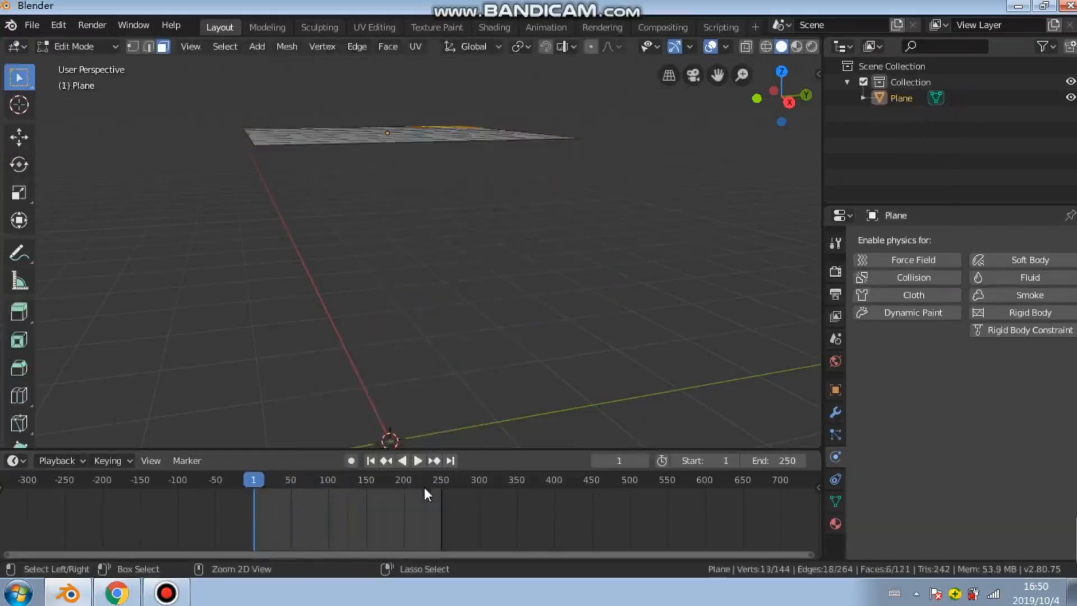
Add two edge faces at the plane's near corner to the selection of faces at the far corner
middle_drag(405, 362, 443, 411)
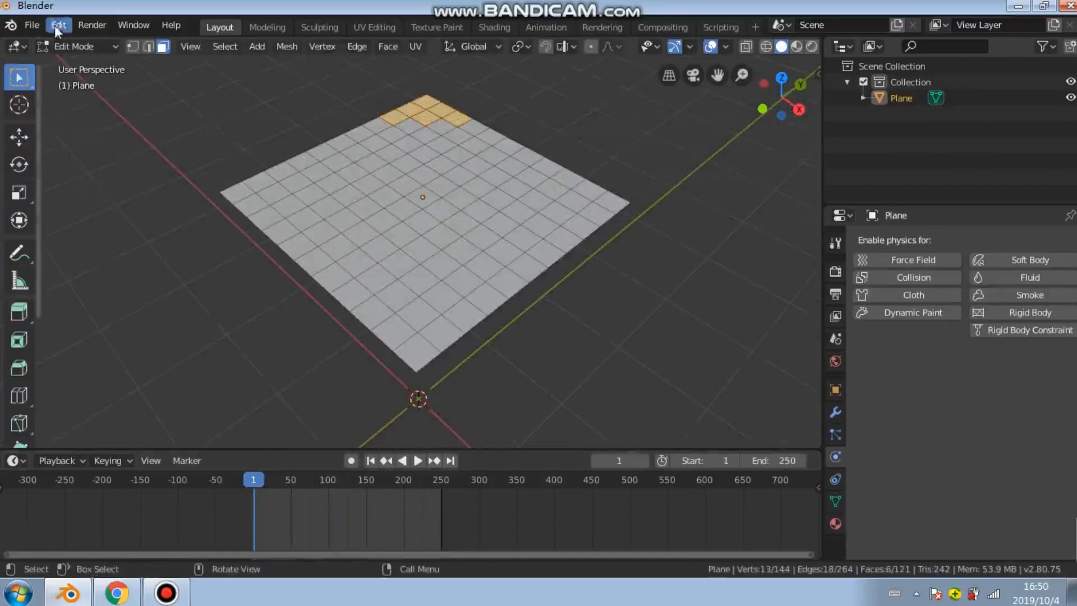
middle_drag(583, 149, 551, 167)
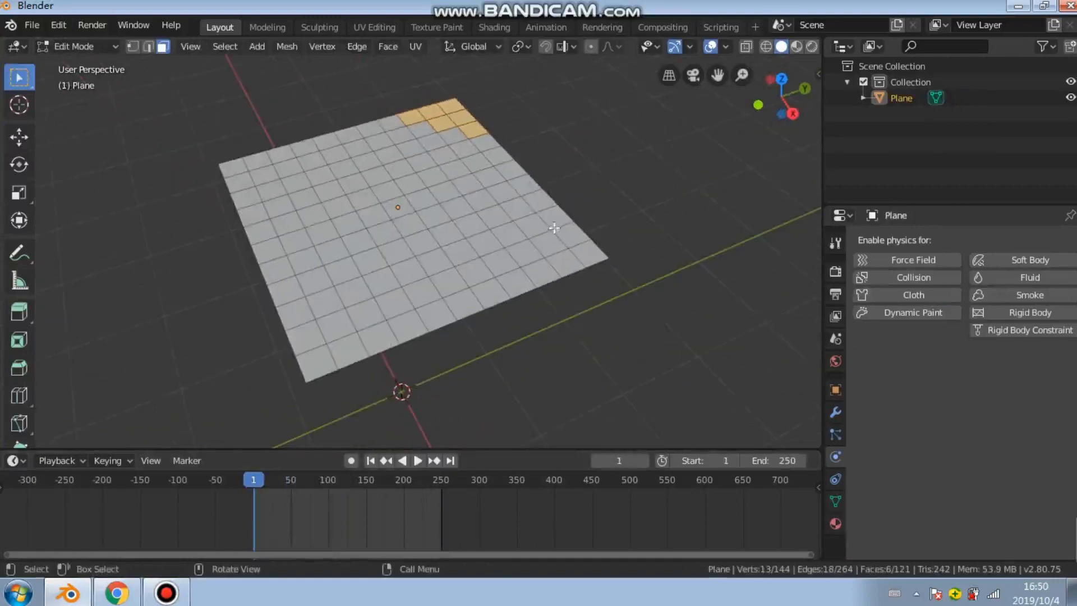
click(862, 99)
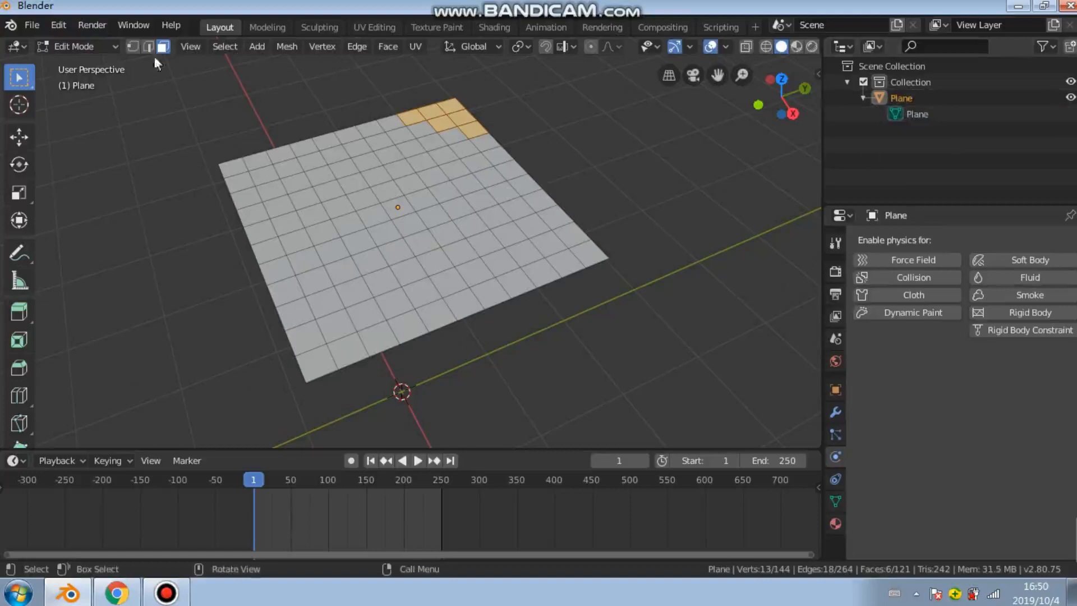
shift+click(574, 240)
shift+click(585, 253)
middle_drag(619, 271, 595, 272)
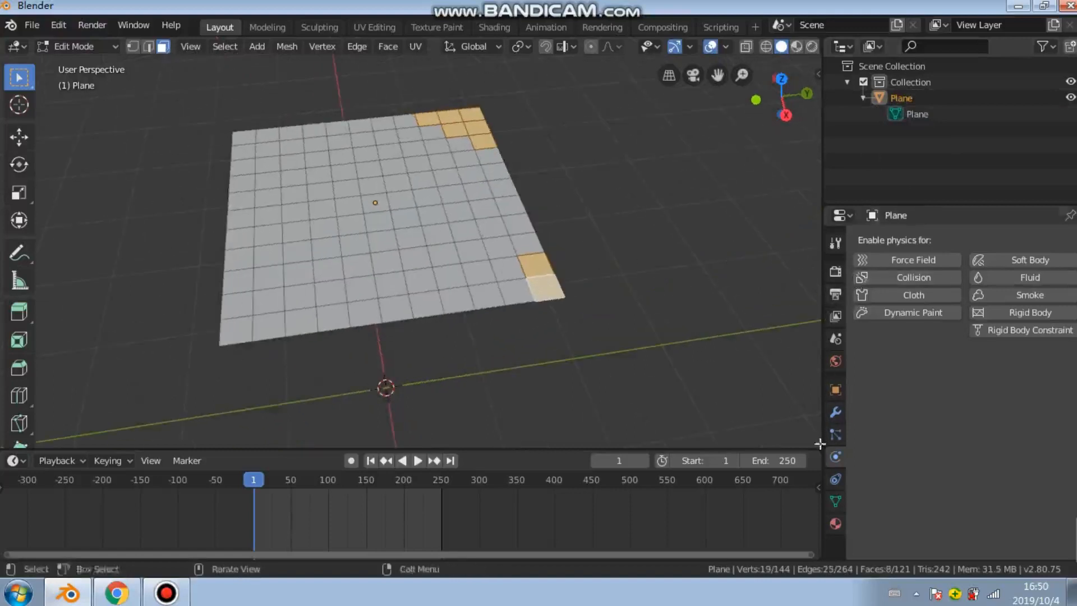
Create a vertex group named poo for the selected corner faces and return the plane to Object Mode
click(835, 501)
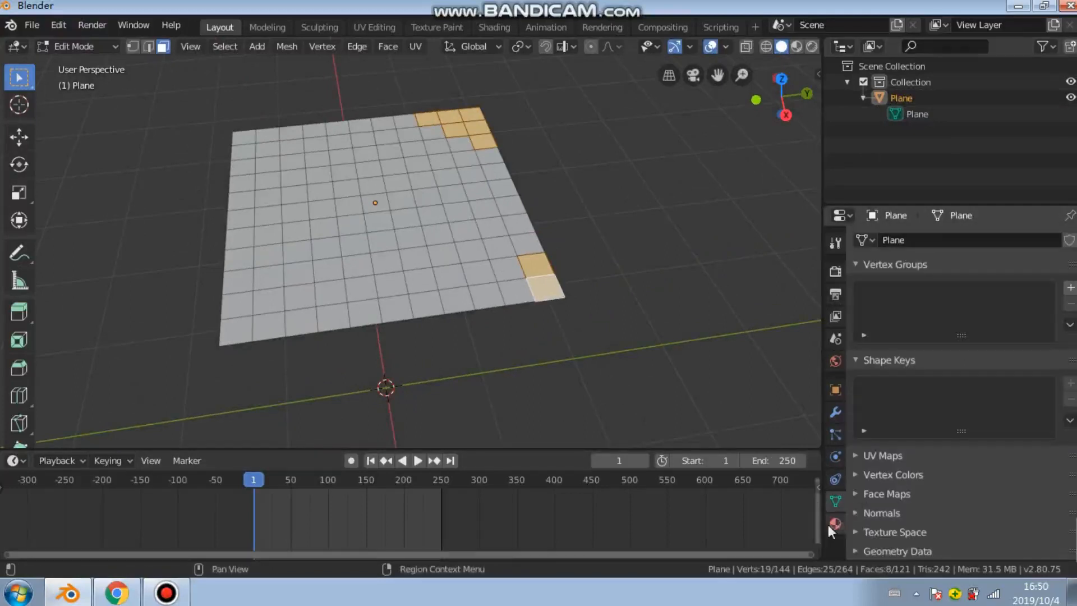
click(1071, 287)
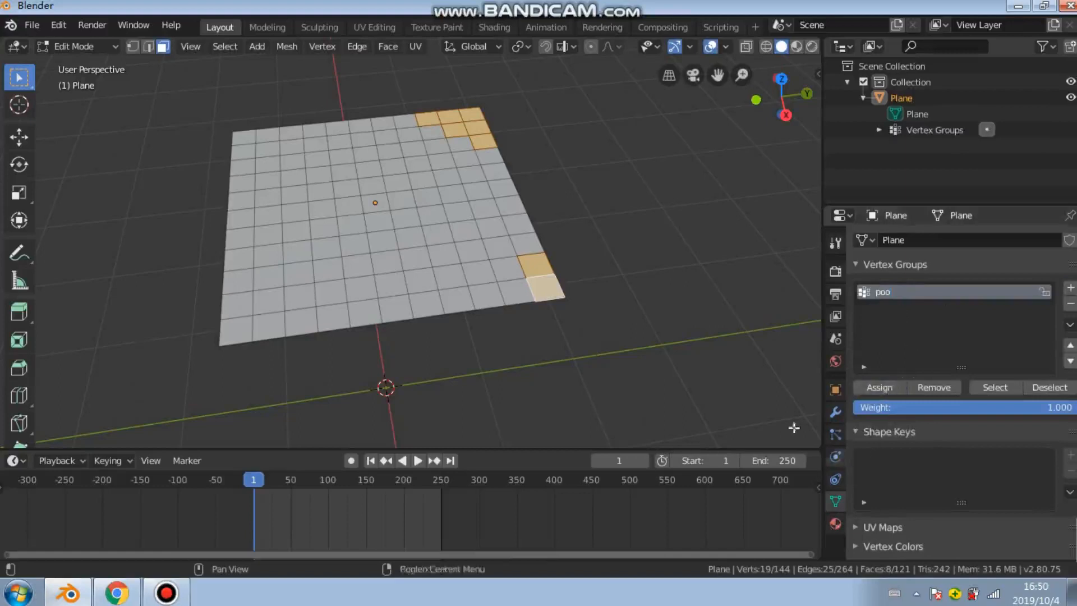
click(79, 46)
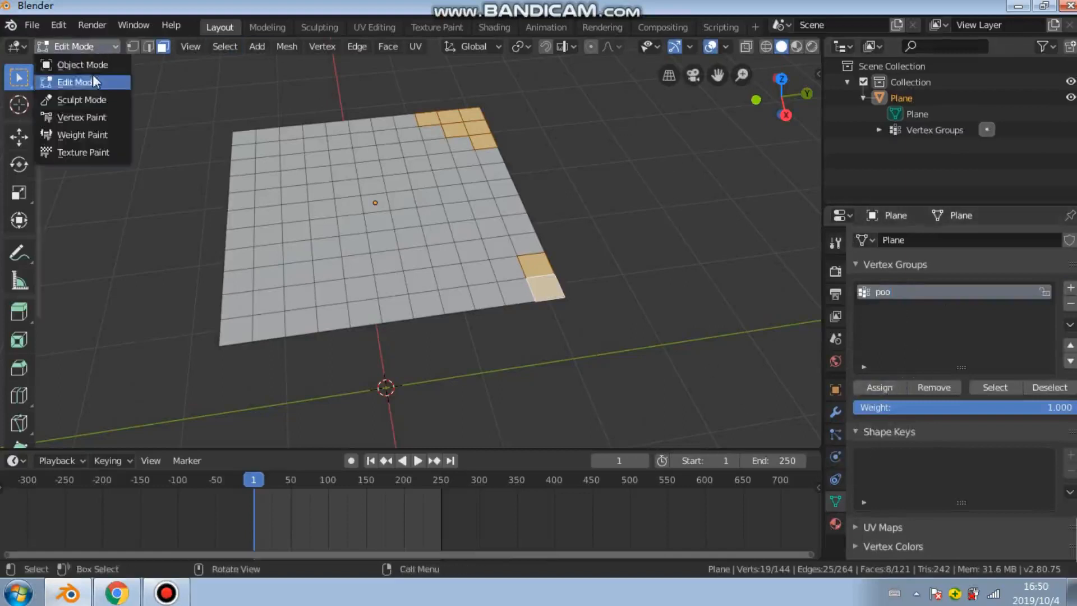
click(84, 63)
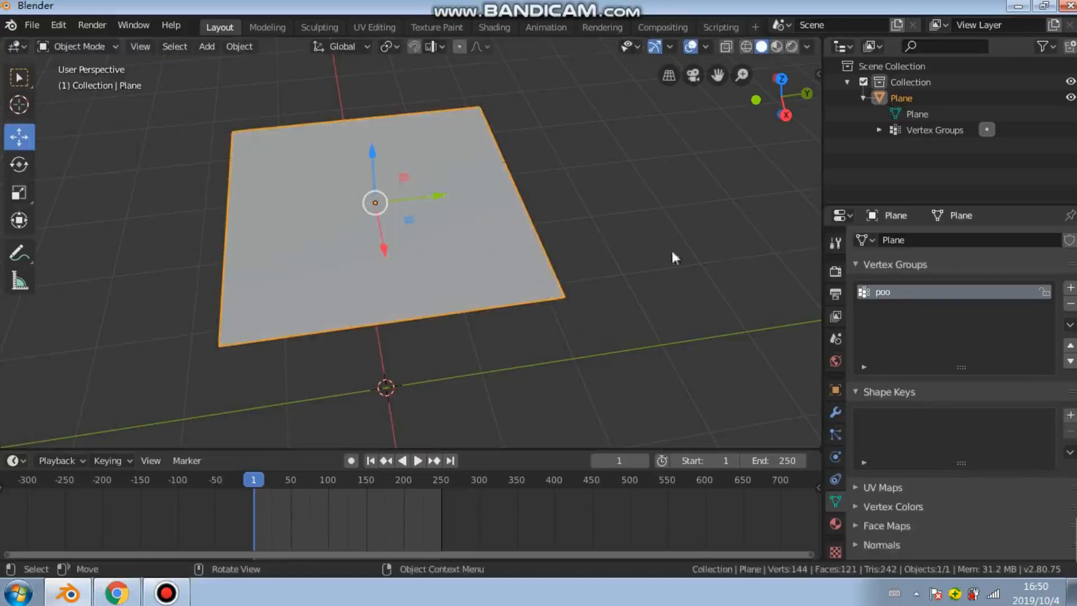
Enable cloth physics on the plane and set its pin group to poo
click(838, 462)
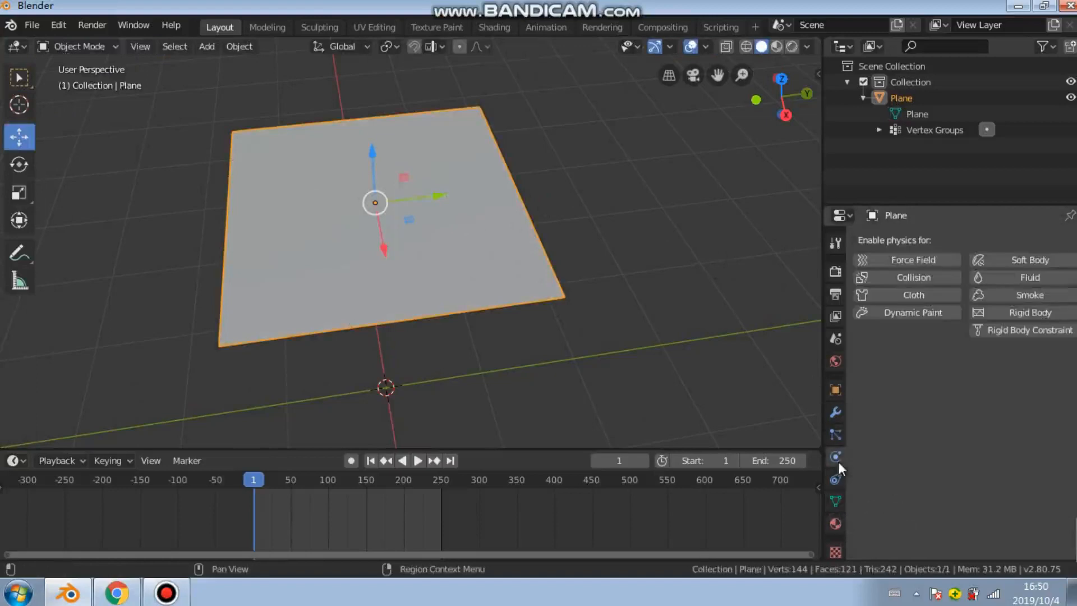
click(902, 294)
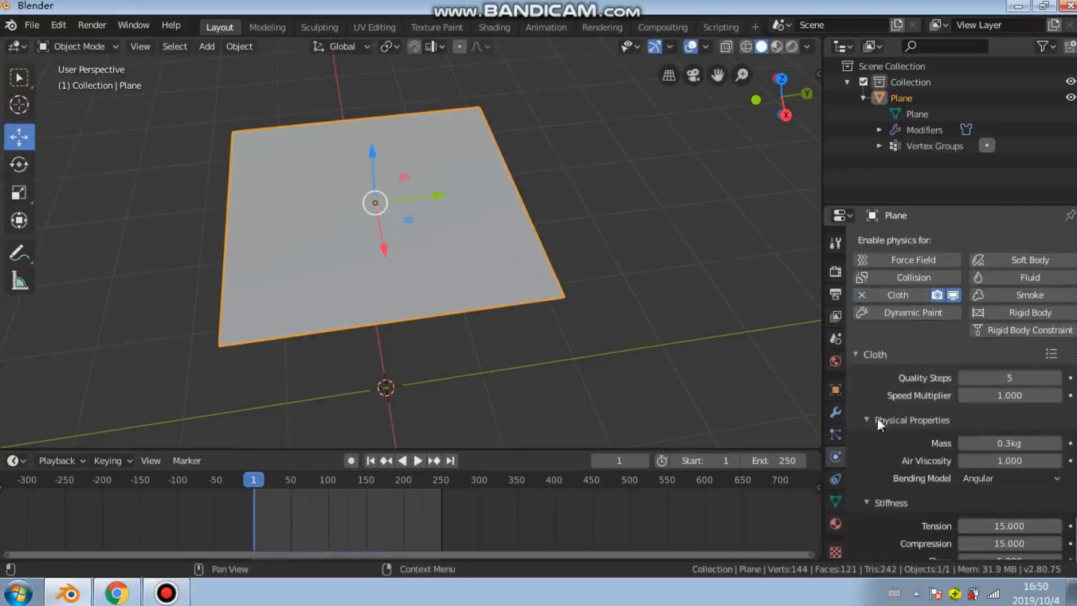
scroll(874, 423, down, 8)
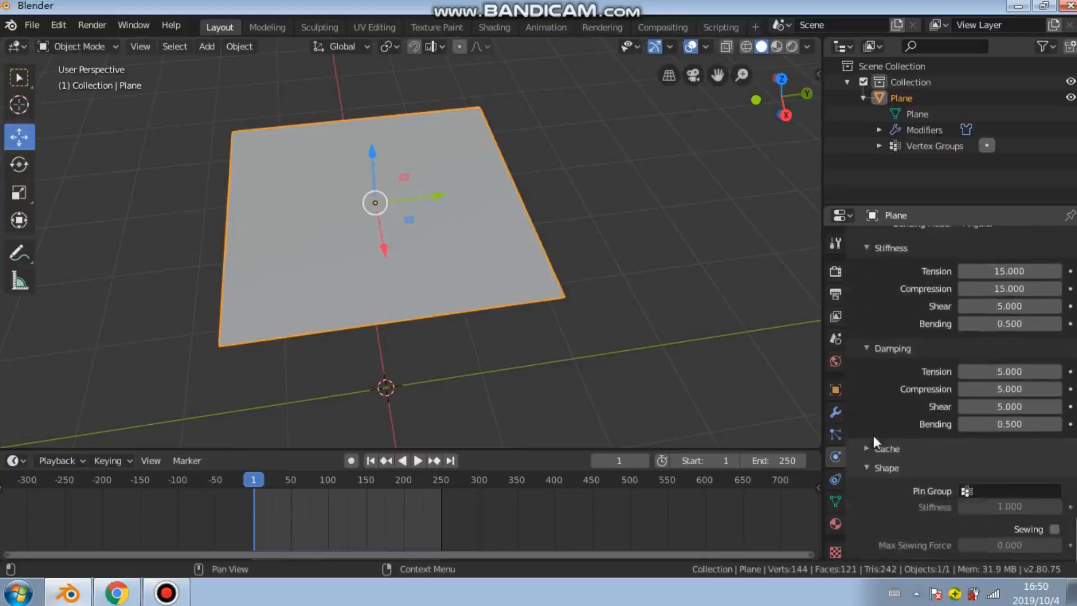
click(864, 469)
click(864, 469)
click(1010, 491)
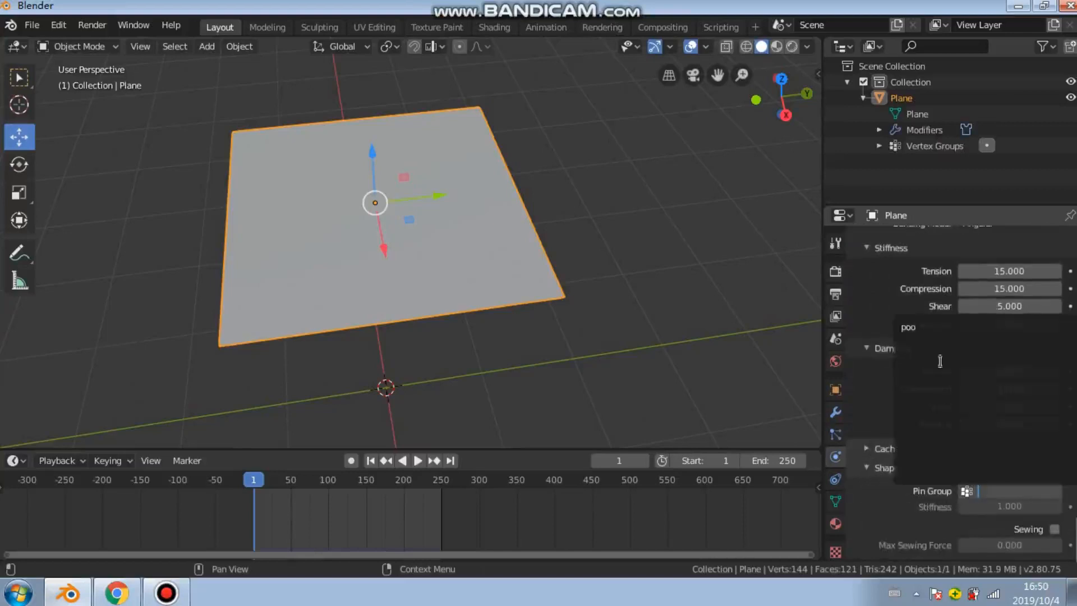
click(915, 329)
Review the cloth's Collisions and Field Weights settings, and dismiss the advertisement pop-up
scroll(914, 491, down, 5)
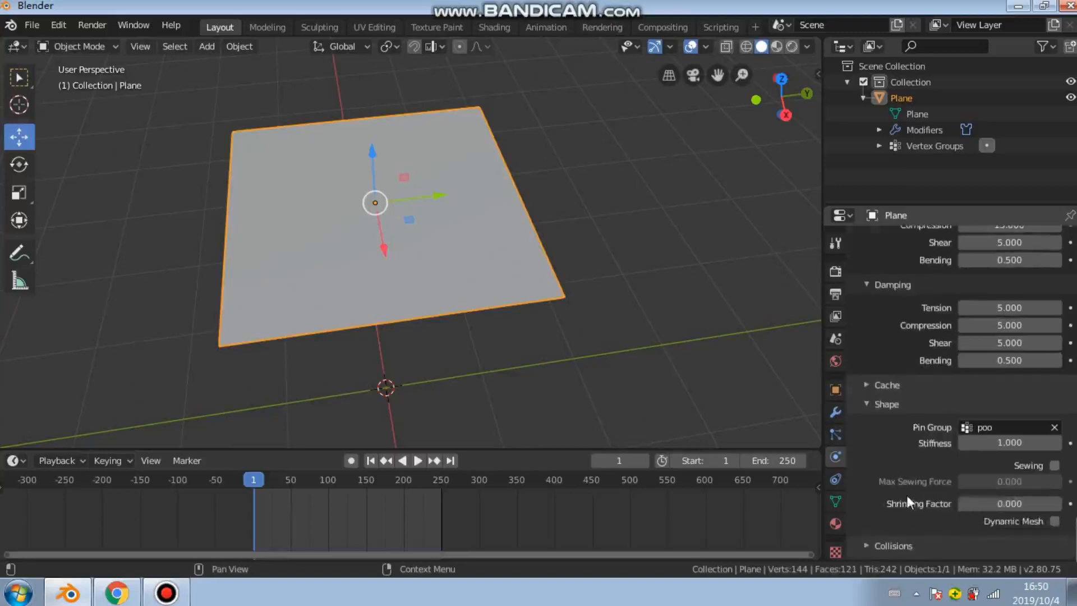
scroll(905, 487, down, 3)
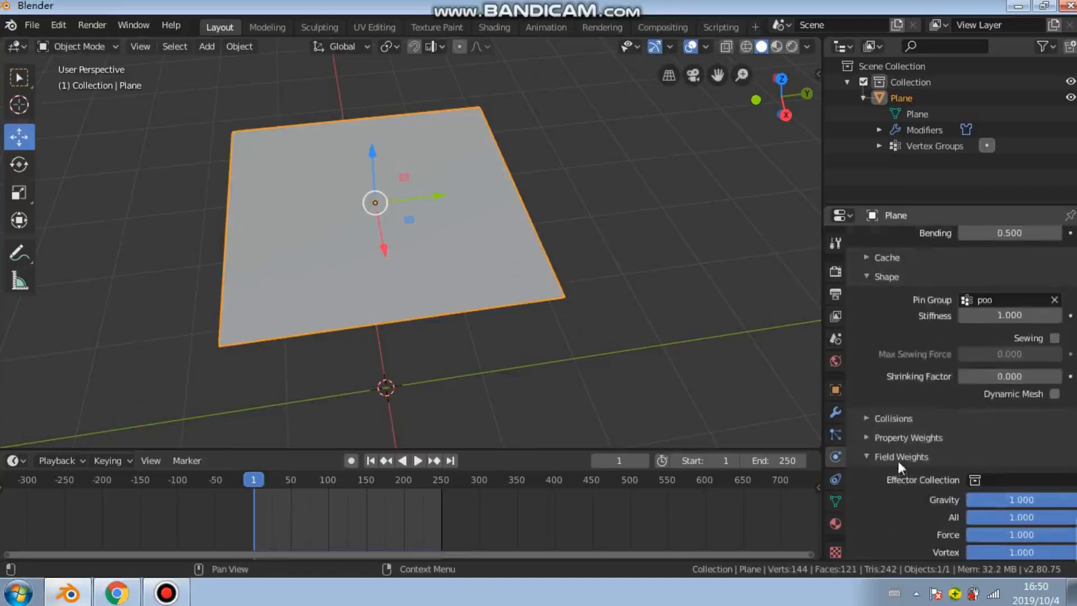
click(874, 419)
click(870, 418)
click(870, 418)
click(870, 418)
scroll(869, 449, down, 9)
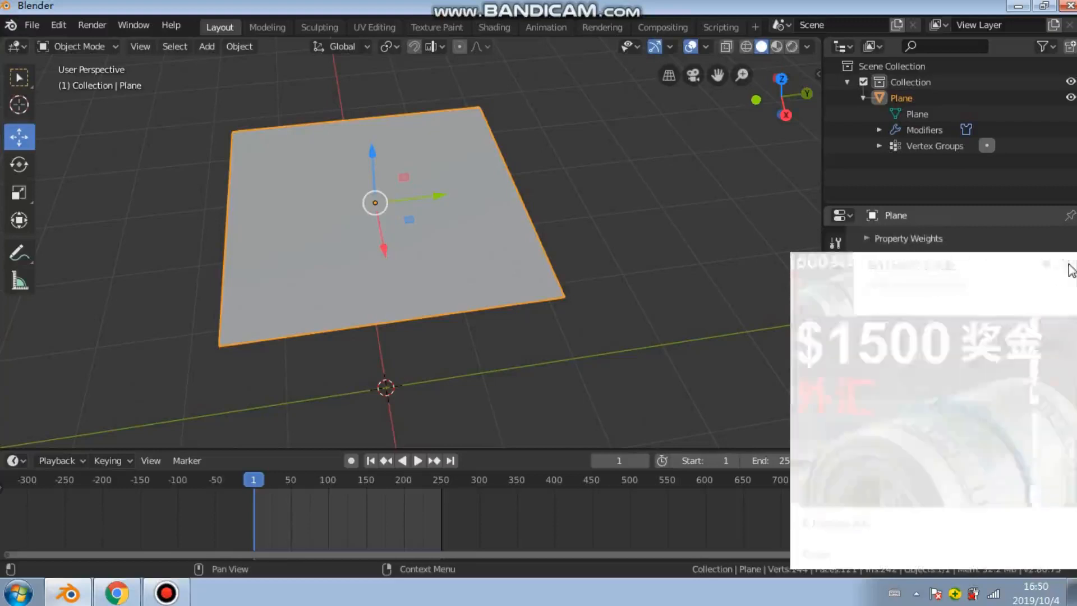
click(1067, 267)
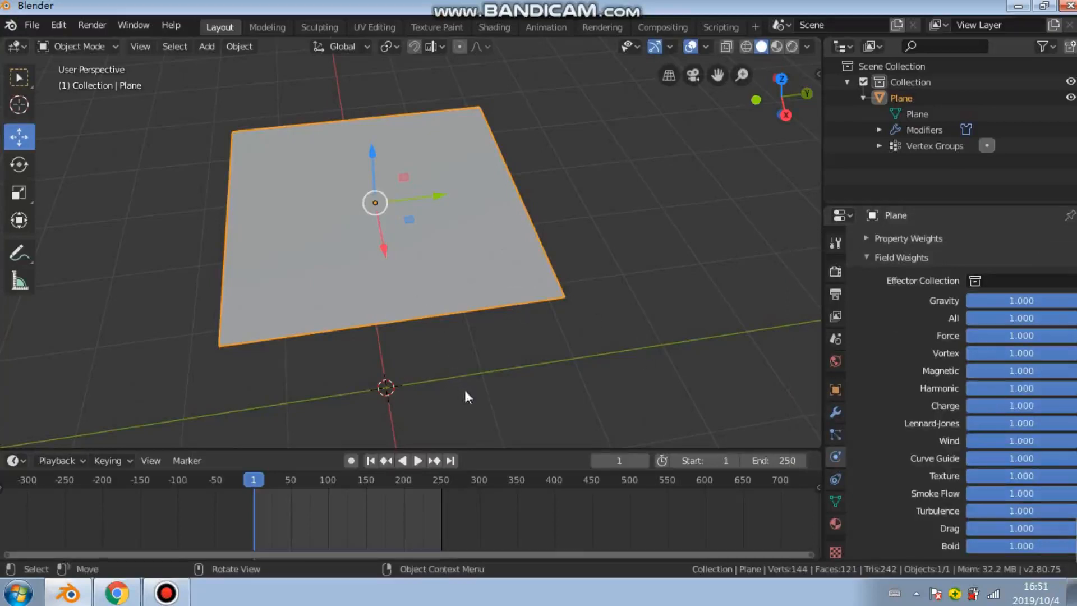
Play the pinned cloth simulation, stop it at frame 46, and shade the cloth smooth
middle_drag(378, 336, 601, 265)
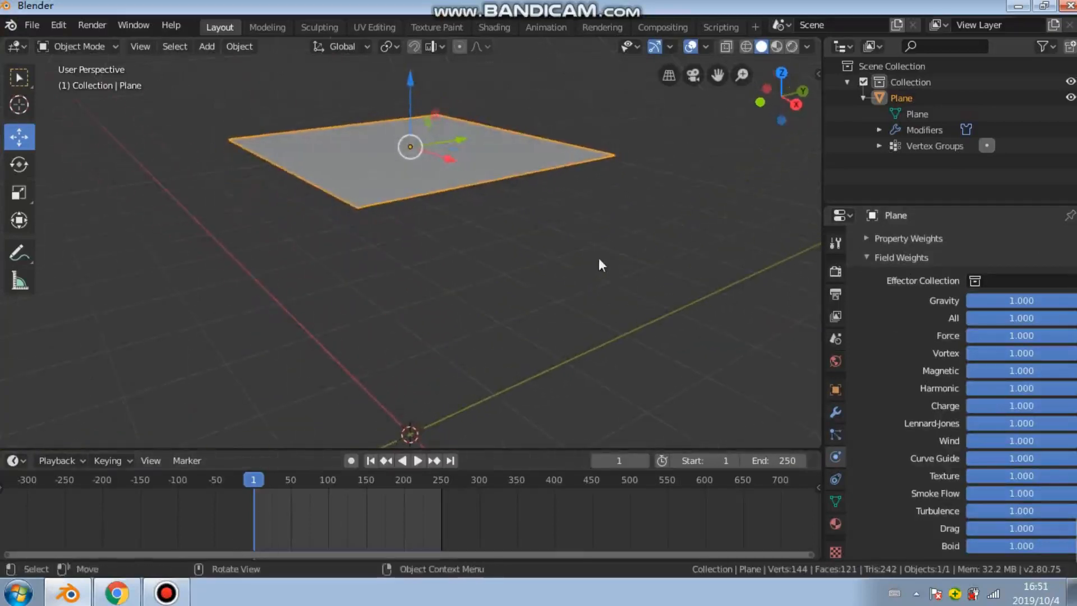
click(418, 461)
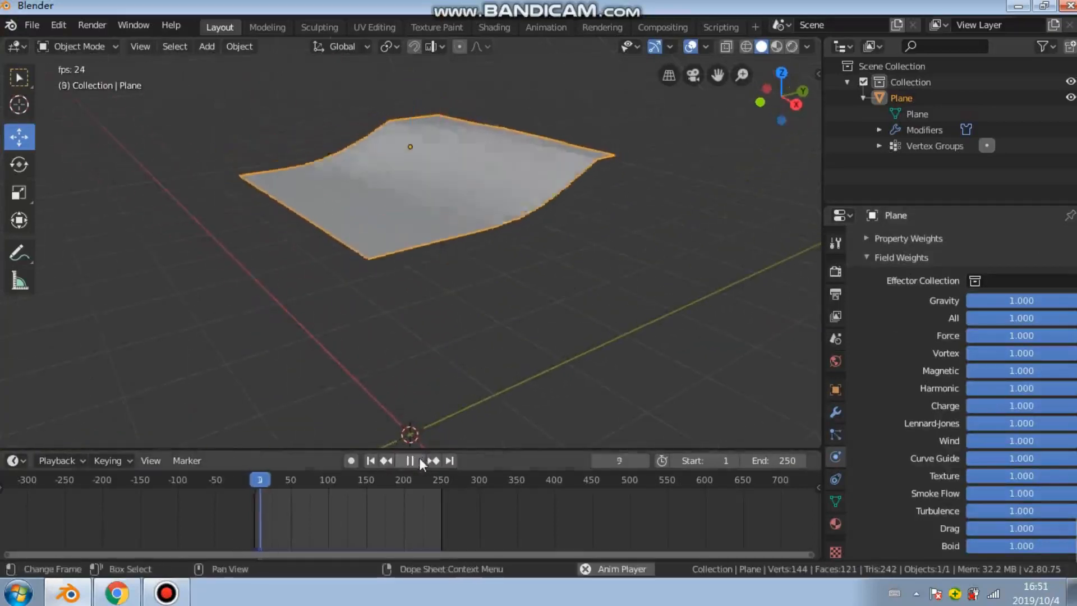
click(412, 460)
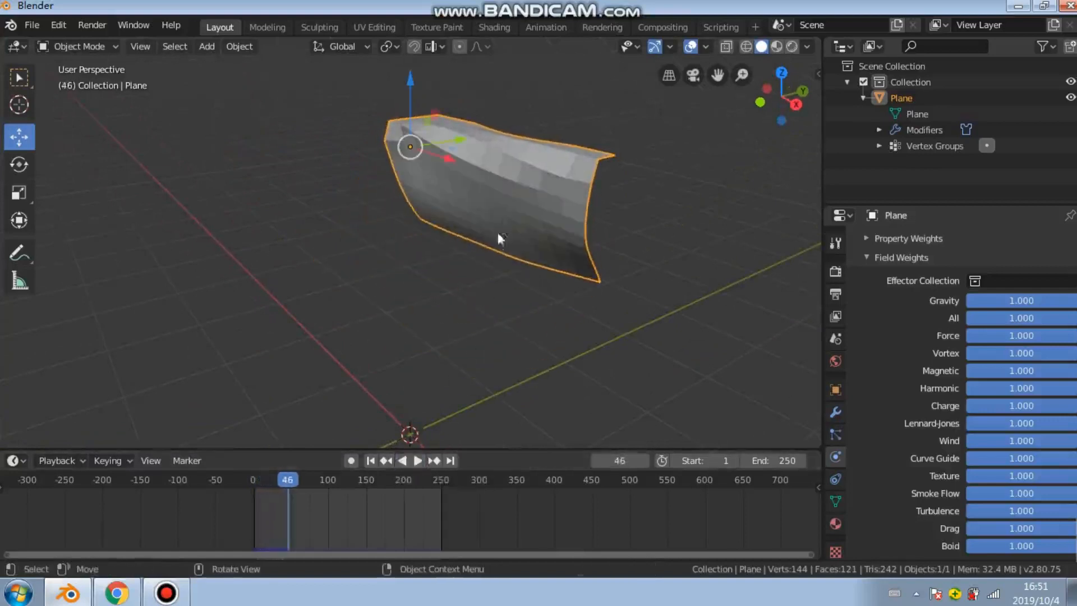
right_click(499, 222)
click(504, 222)
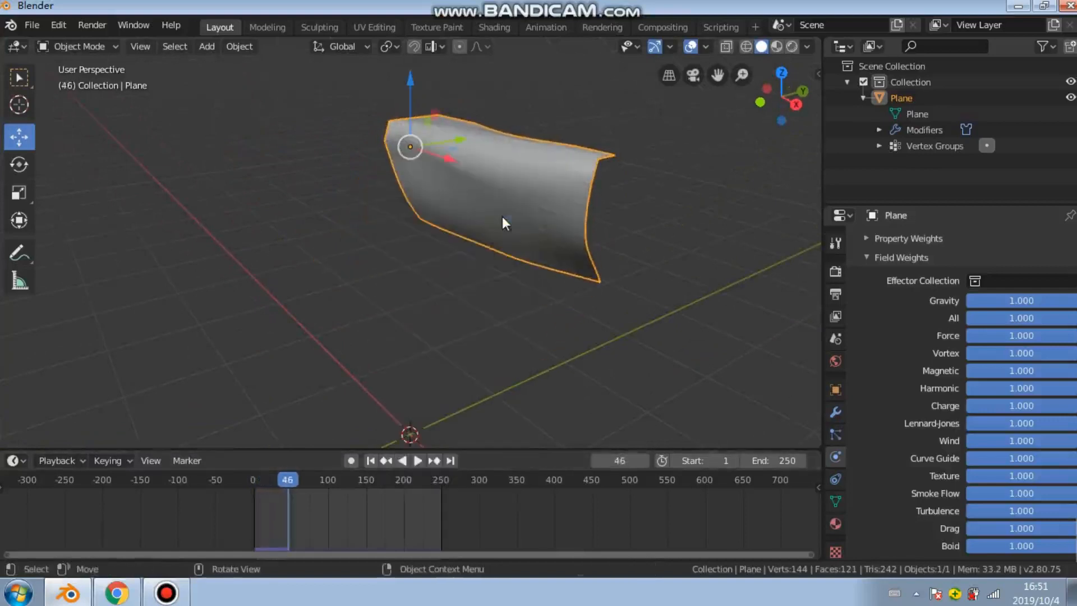
Play the cloth simulation from the first frame and view the falling plane from another side
click(370, 460)
click(418, 460)
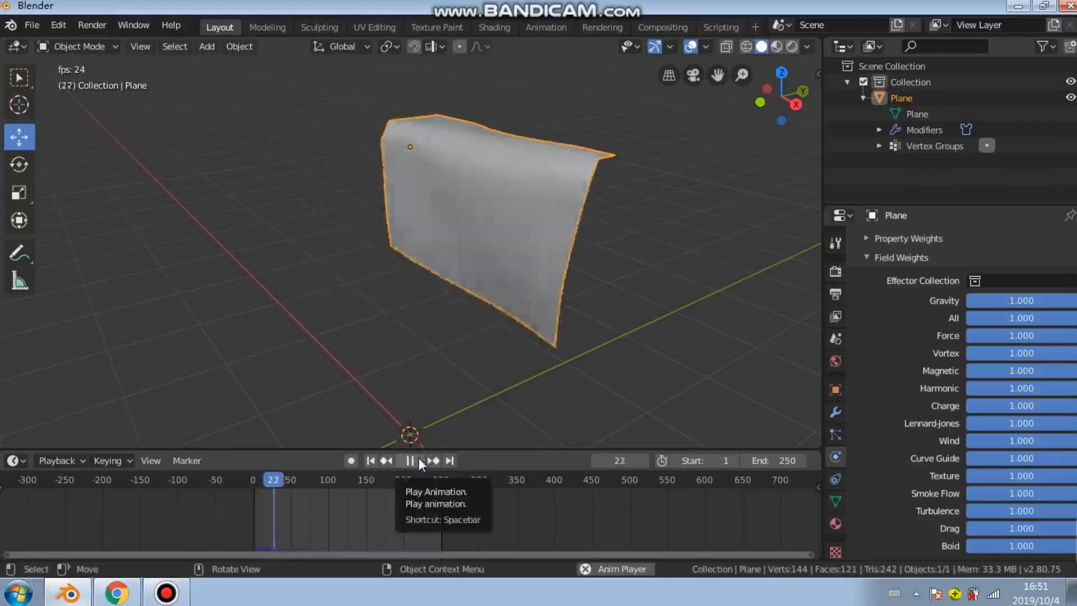
middle_drag(584, 294, 368, 436)
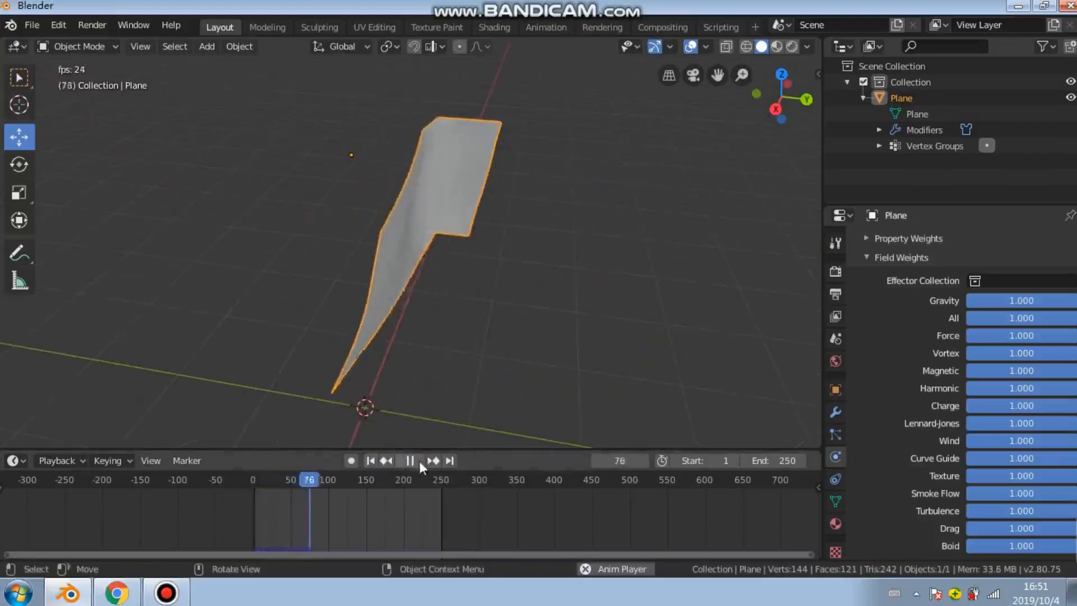
click(410, 460)
Return to the first frame and scale the cloth plane up by about 3.46
click(370, 460)
middle_drag(394, 322, 461, 298)
key(s)
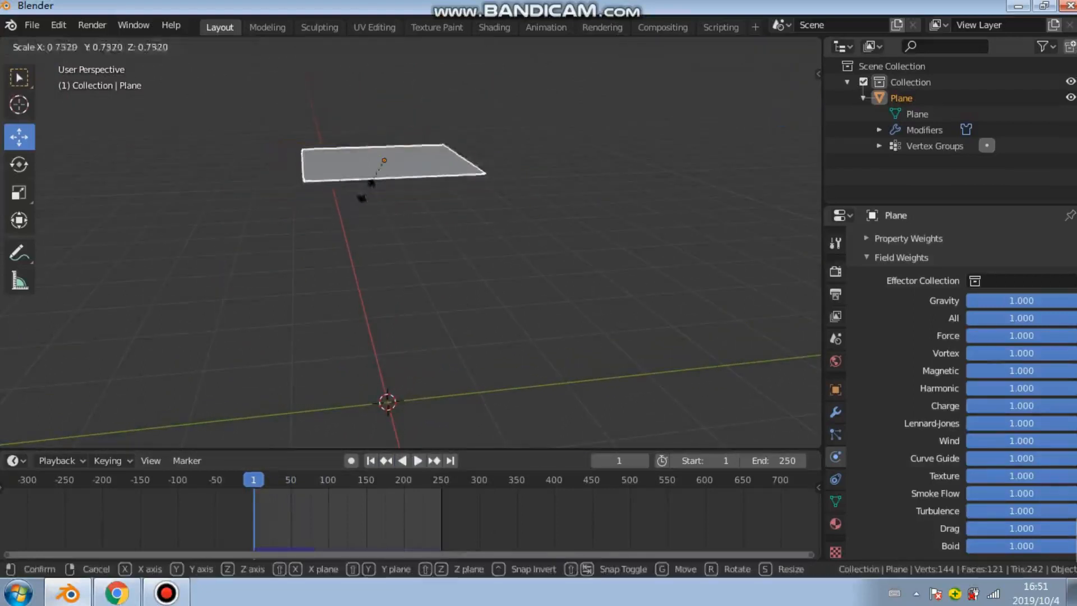
click(223, 214)
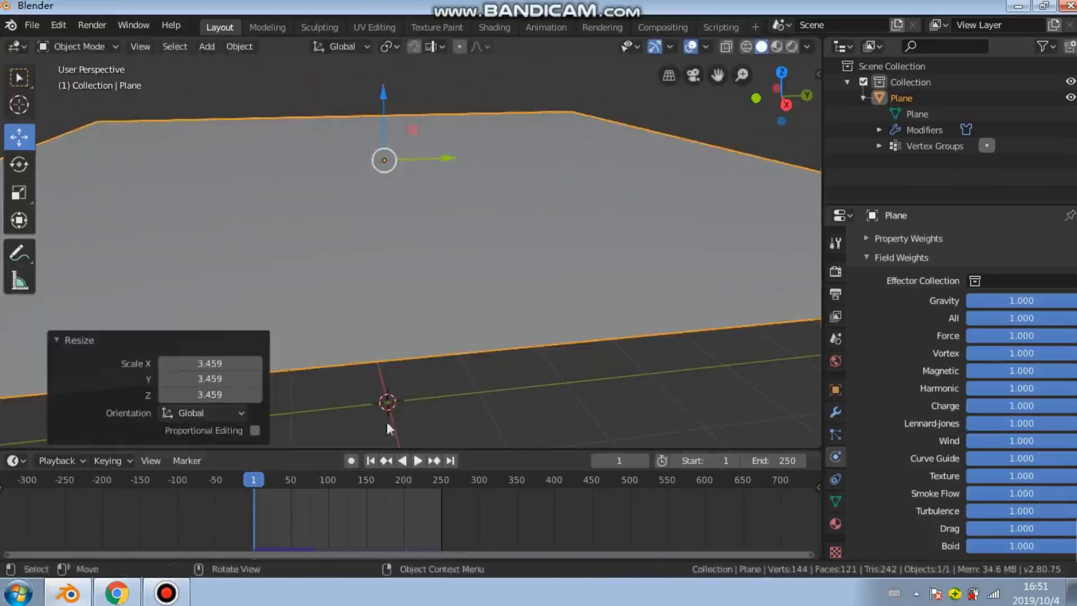
Play the simulation of the enlarged cloth plane and stop it once the cloth hangs down
click(418, 460)
middle_drag(509, 337, 539, 339)
key(space)
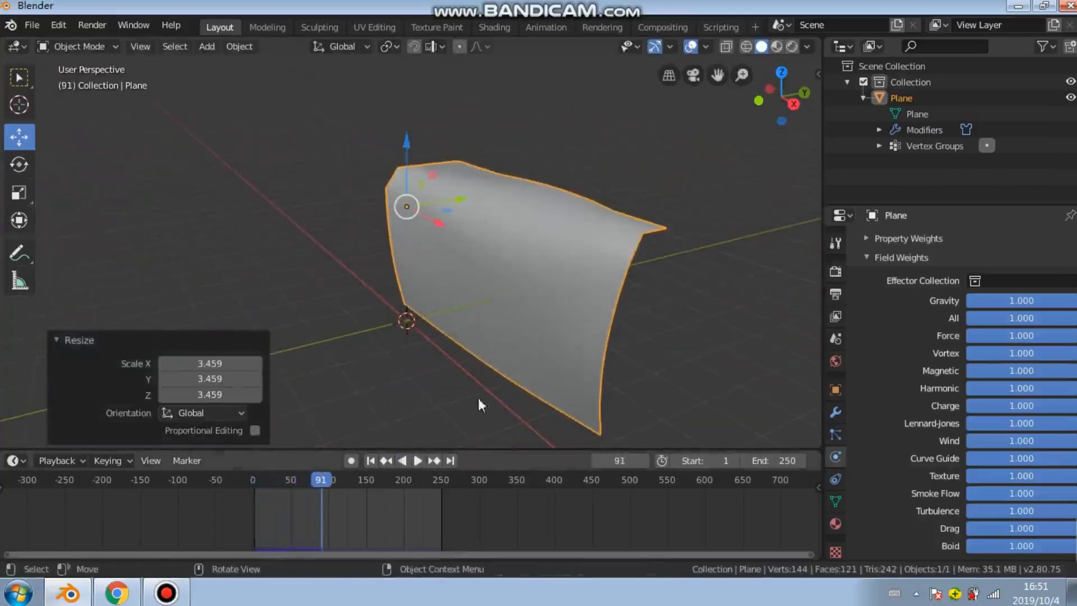
Add a cube and move it about 8.23 m along the Y axis, clear of the hanging cloth
click(209, 46)
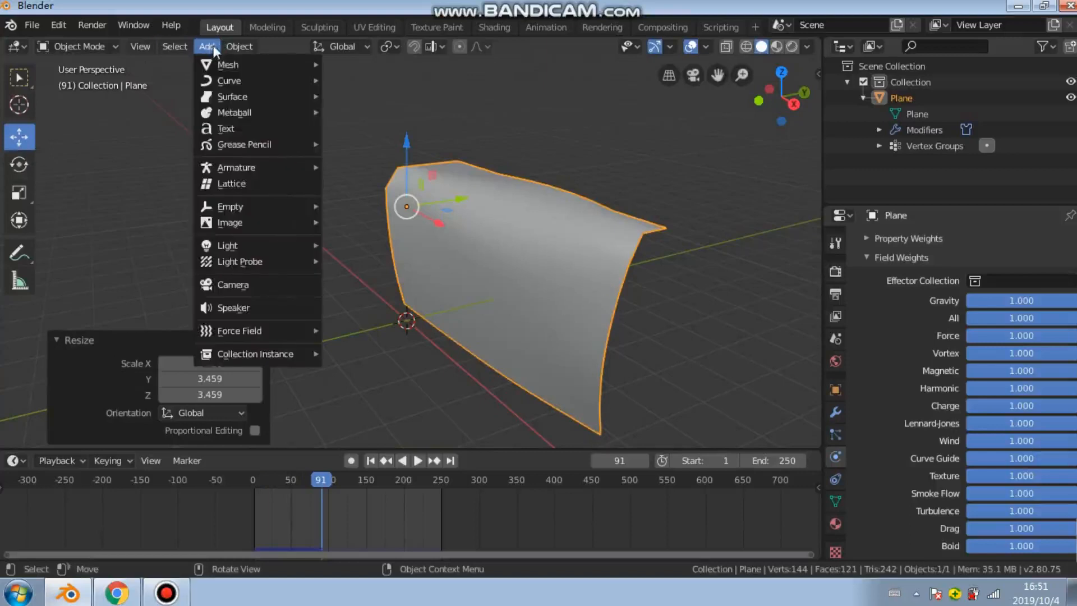
mouse_move(212, 63)
click(368, 79)
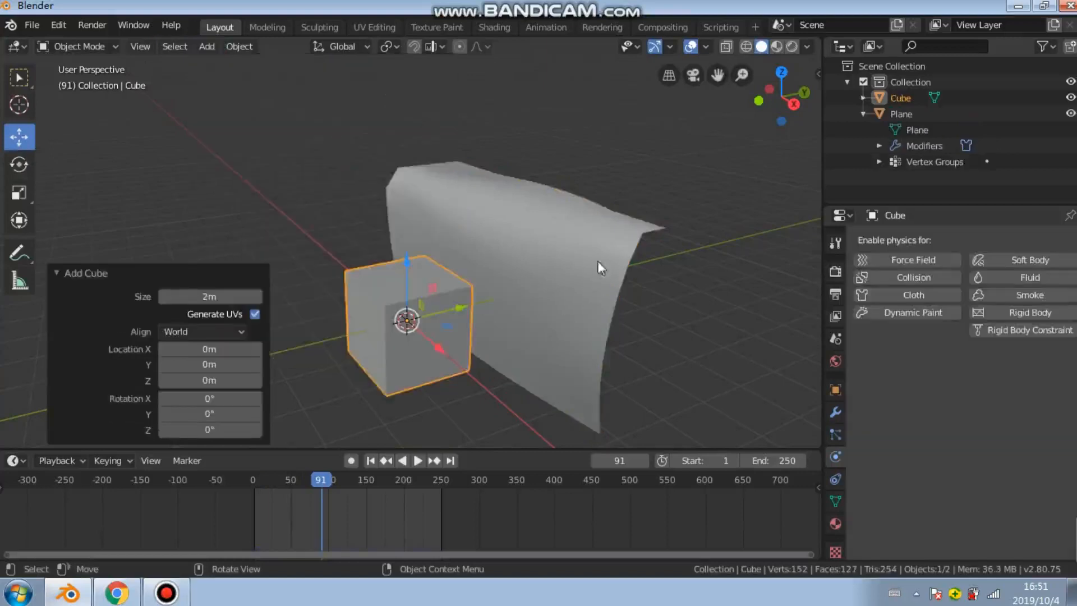
drag(449, 314, 702, 280)
middle_drag(701, 280, 561, 354)
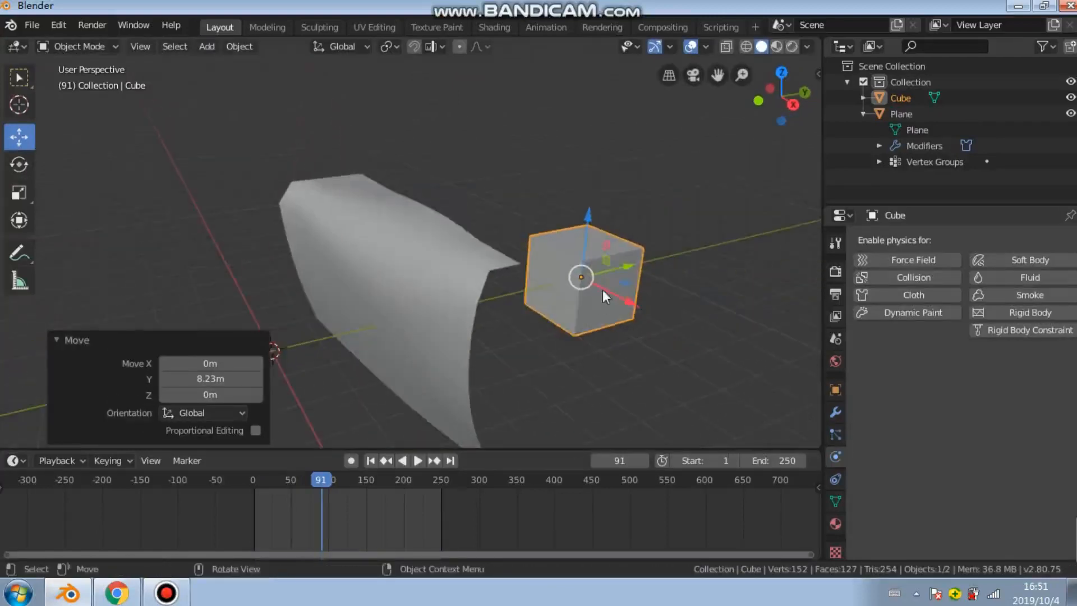
middle_drag(611, 282, 663, 283)
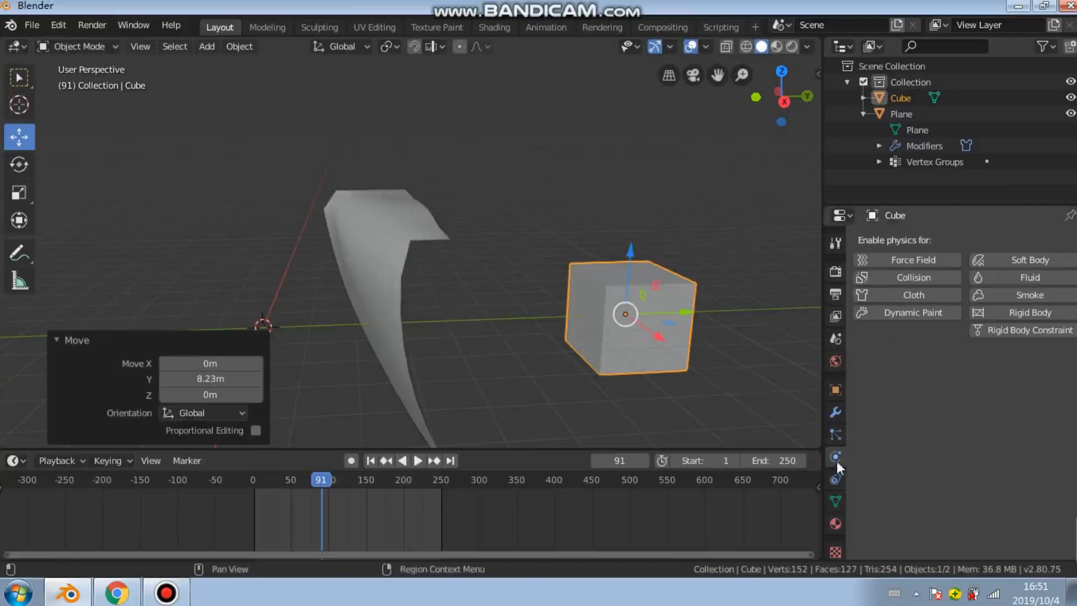
Enable Collision physics on the cube and replay the simulation from the start up to frame 80
click(910, 278)
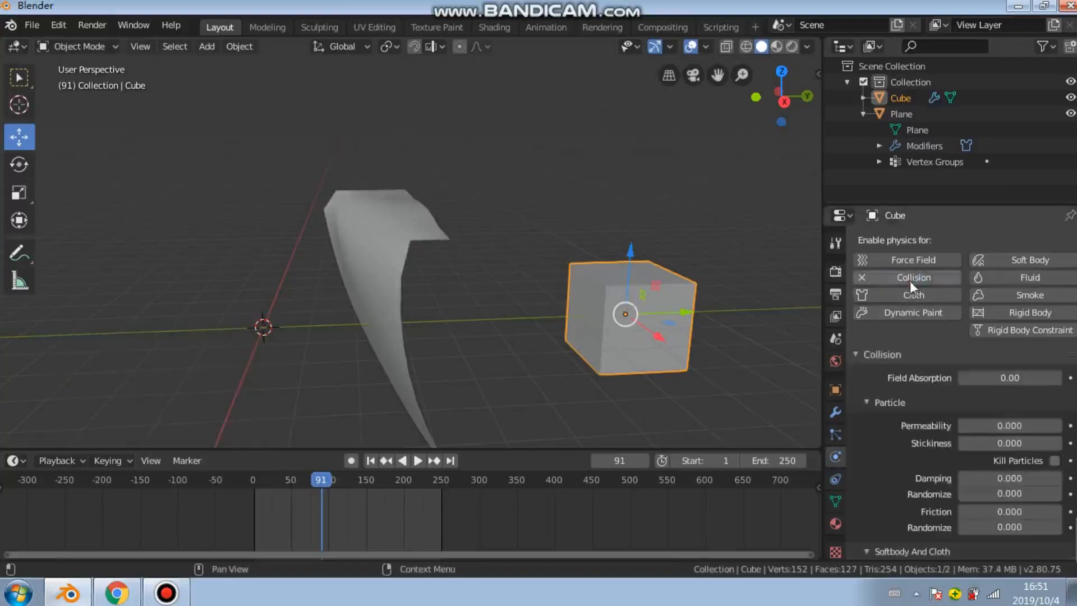
mouse_move(322, 481)
mouse_down()
mouse_move(252, 484)
mouse_move(371, 481)
mouse_up()
key(shift+Left)
key(space)
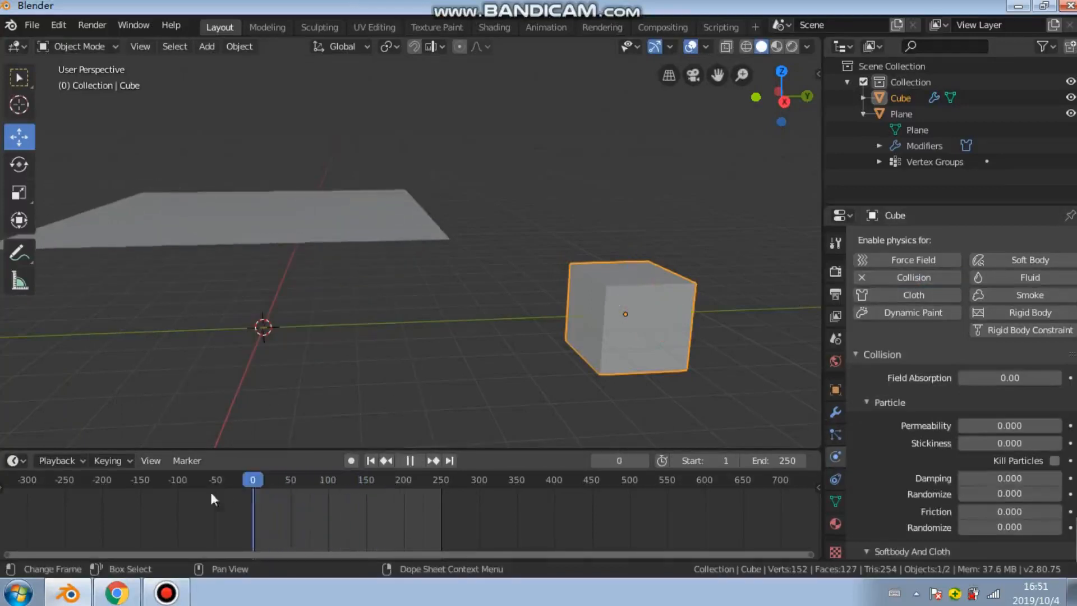
click(419, 461)
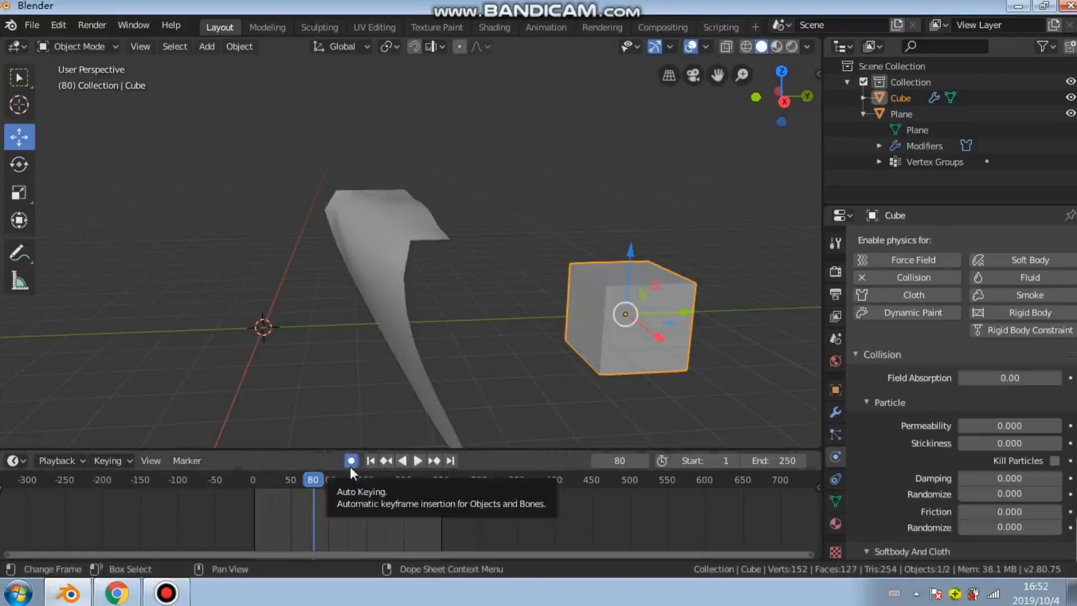
With Auto Keying on, keyframe the cube's position at frame 80 and again at frame 153, about 6.13 m along negative Y
drag(685, 314, 682, 313)
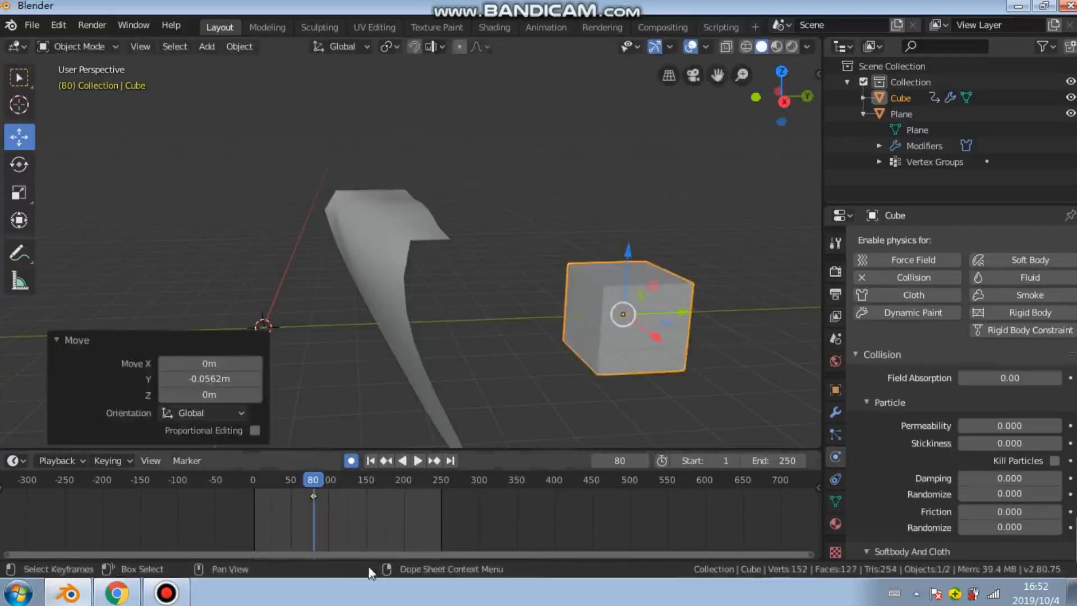
drag(315, 489, 368, 480)
drag(676, 316, 412, 324)
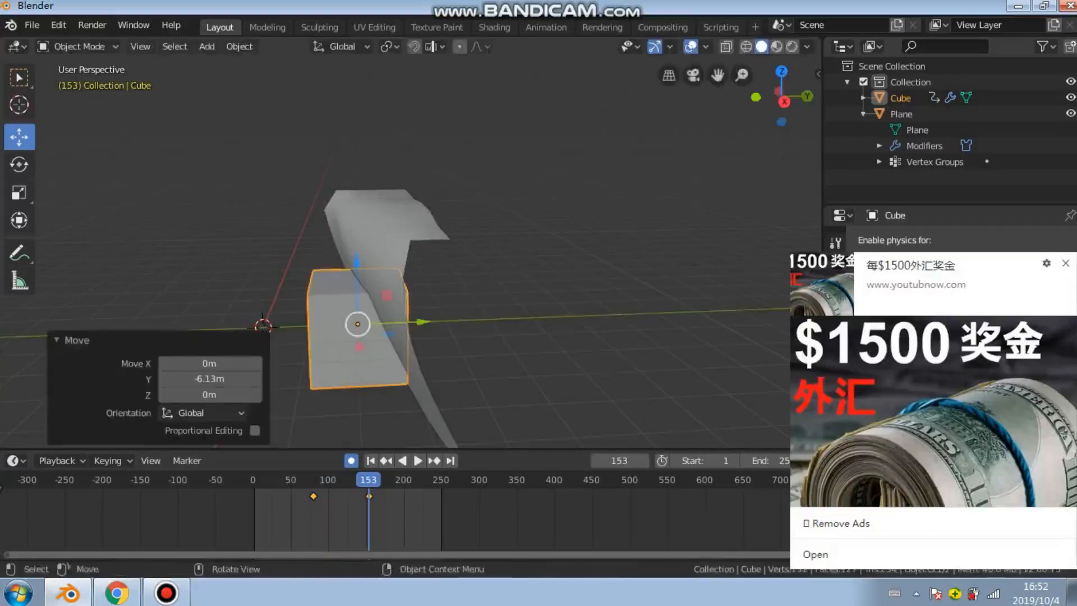
click(1065, 263)
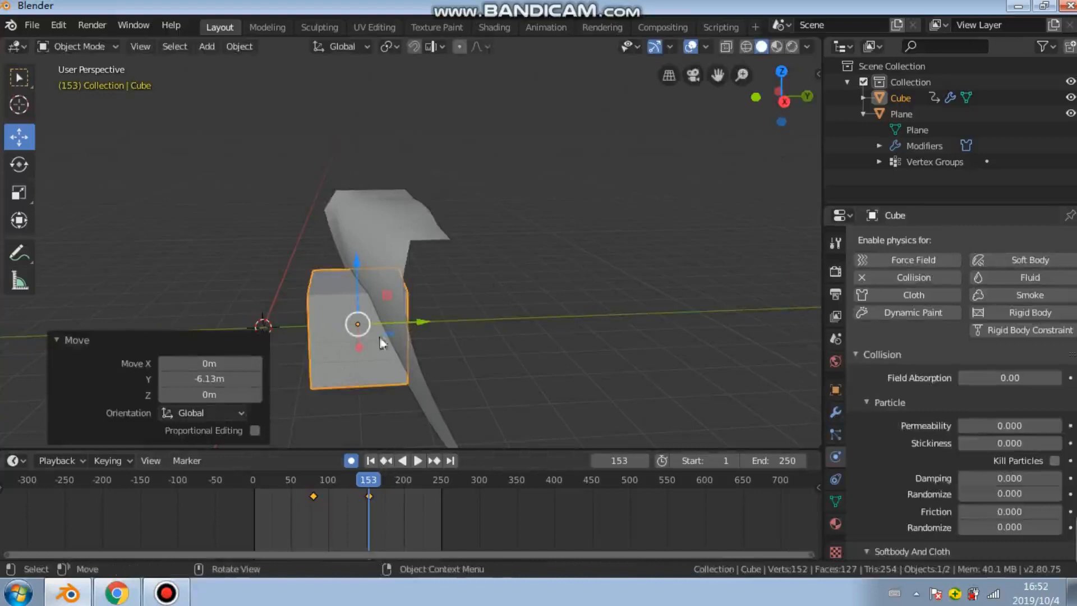
Play the animation from the first frame to check how the moving cube collides with the cloth
mouse_move(372, 479)
mouse_down()
mouse_move(349, 477)
mouse_move(386, 476)
mouse_up()
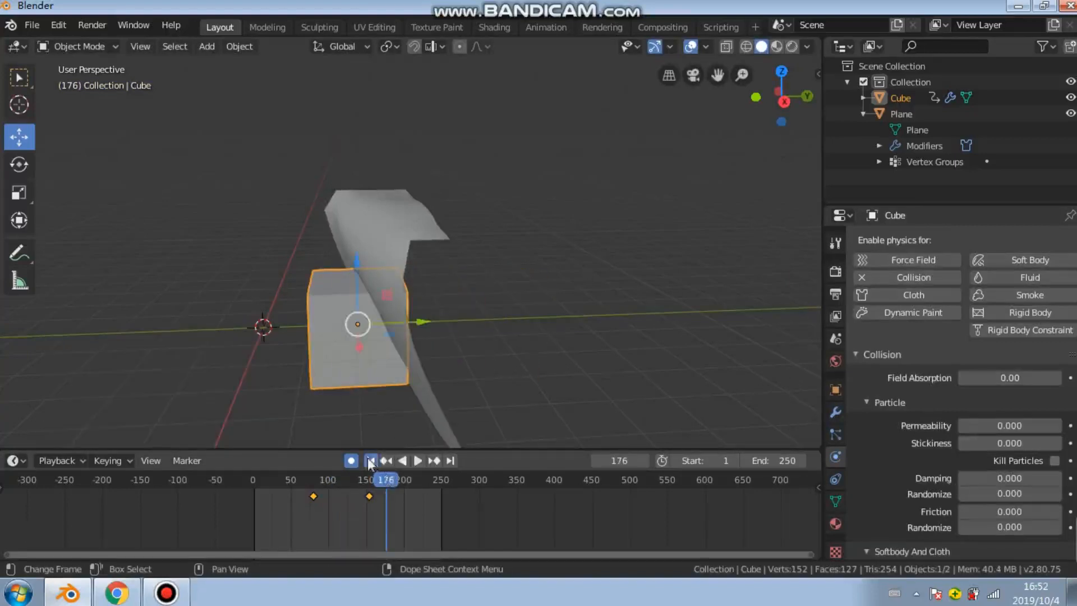
click(371, 461)
click(410, 461)
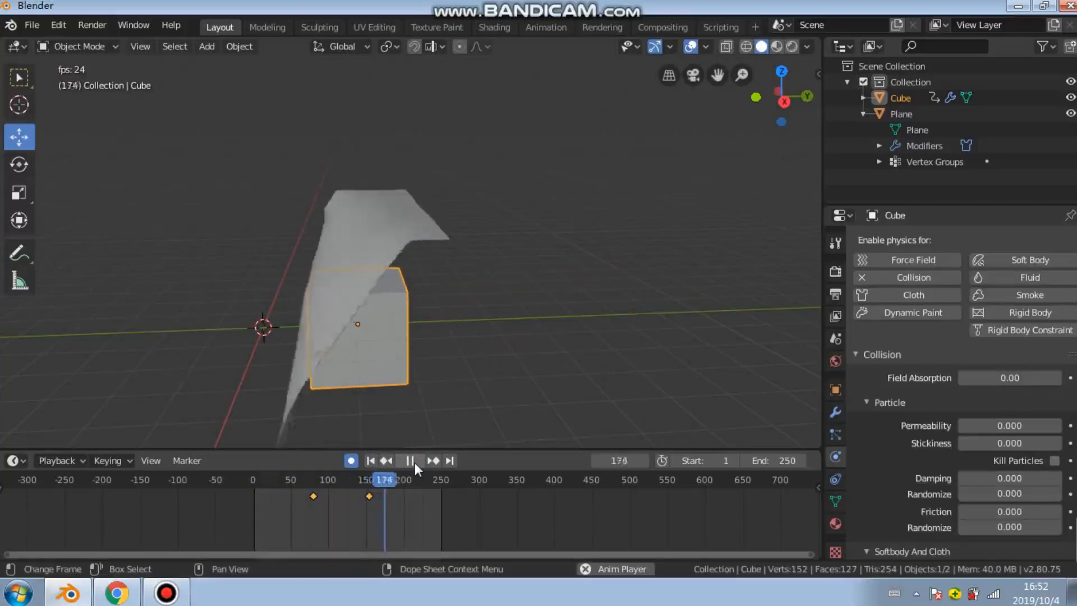
click(415, 463)
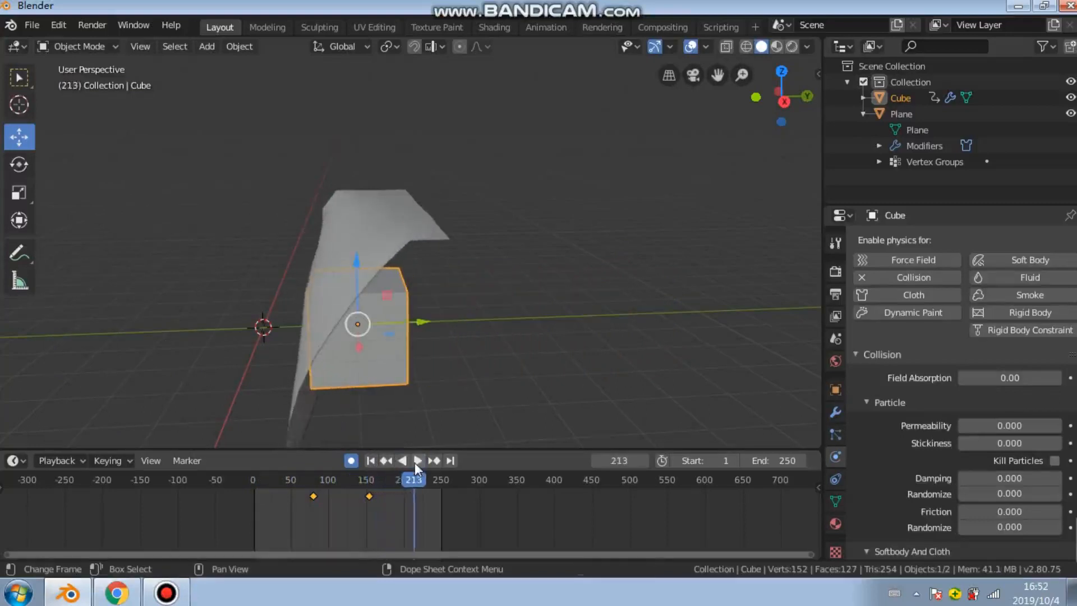
Extend the end frame to 414 and keyframe the cube at frame 241, shifted along negative Y and raised about 1.97 m
drag(416, 480, 434, 479)
drag(750, 459, 803, 458)
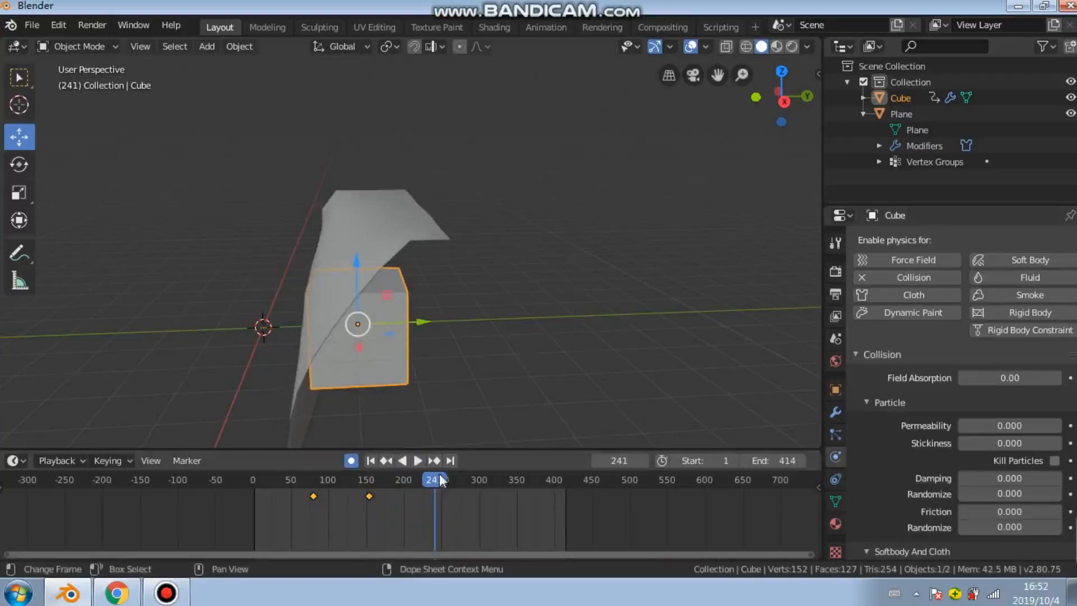
drag(412, 322, 345, 325)
drag(301, 286, 287, 184)
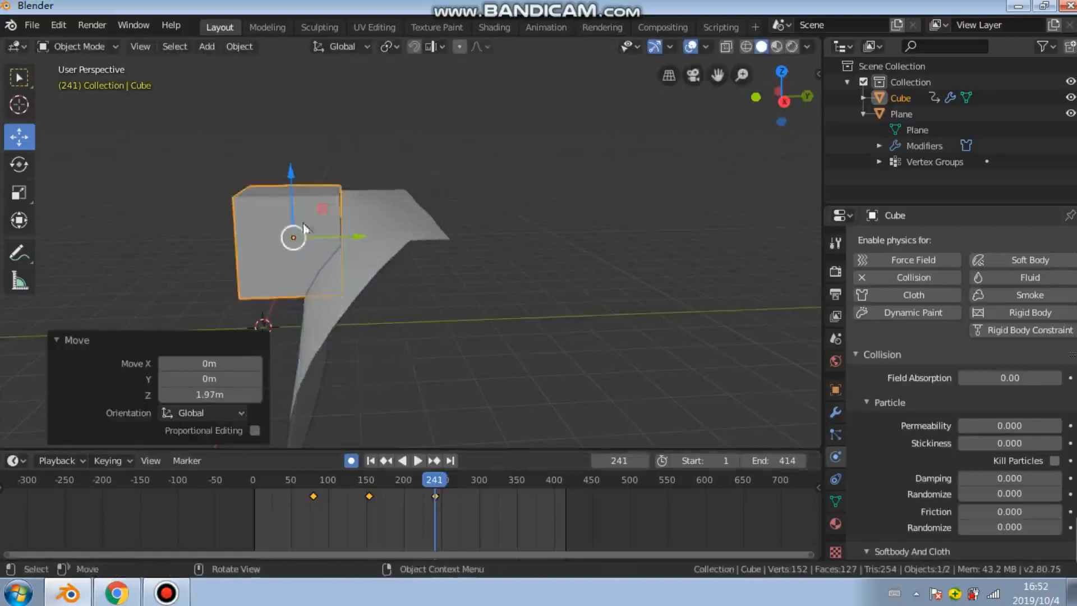
Rotate the cube by about 22° around the X axis at frame 241
click(18, 164)
drag(287, 233, 211, 236)
click(19, 137)
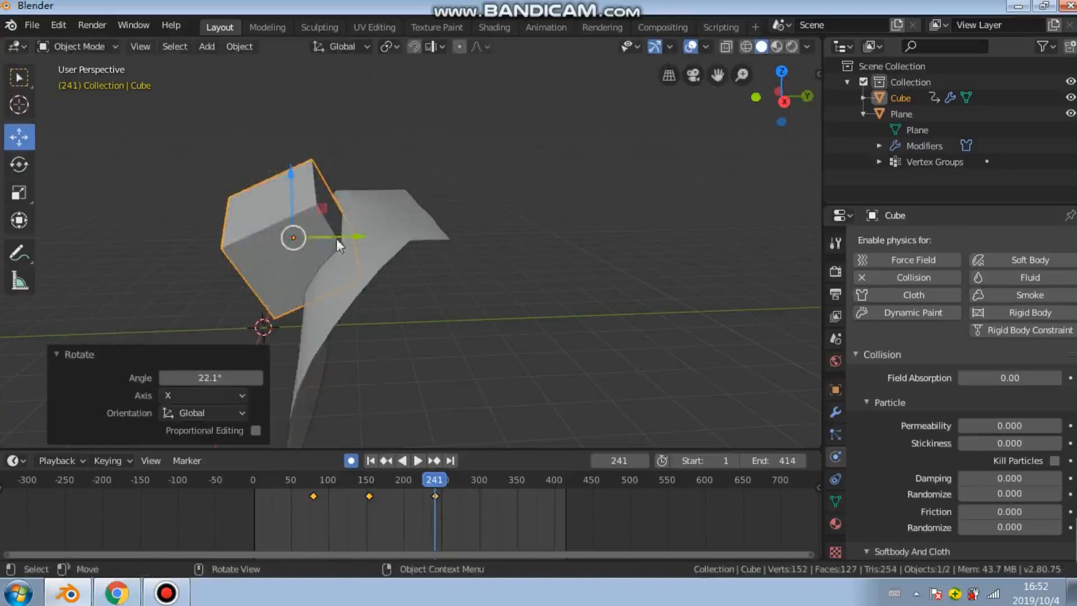
Nudge the cube along Y, lower it, and shift it about 1.64 m along X at frame 241
drag(336, 239, 328, 239)
drag(280, 179, 269, 212)
middle_drag(327, 314, 351, 298)
drag(309, 305, 332, 328)
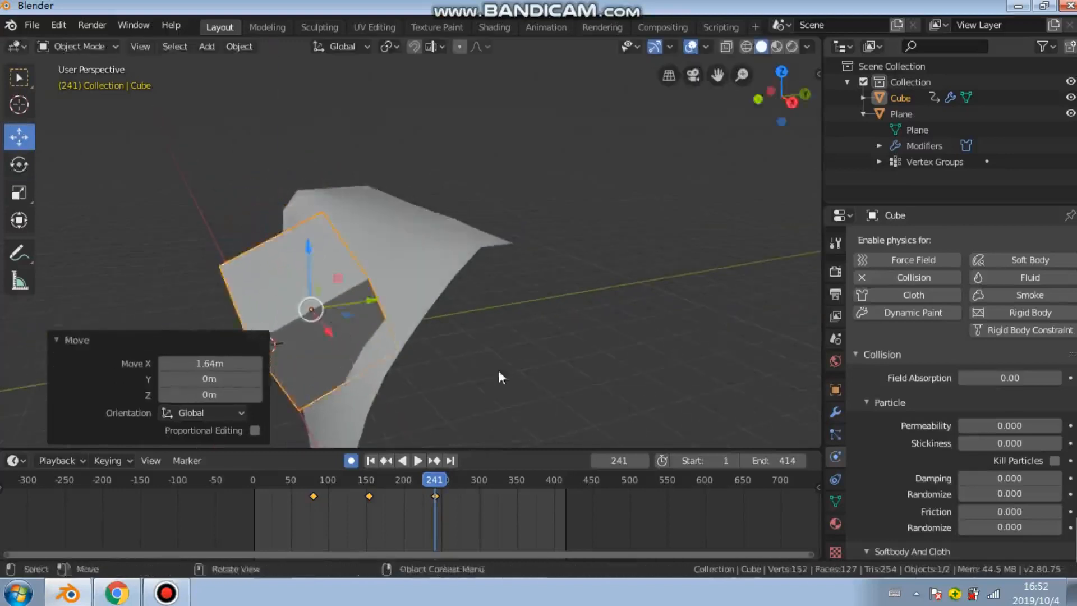
middle_drag(501, 376, 432, 364)
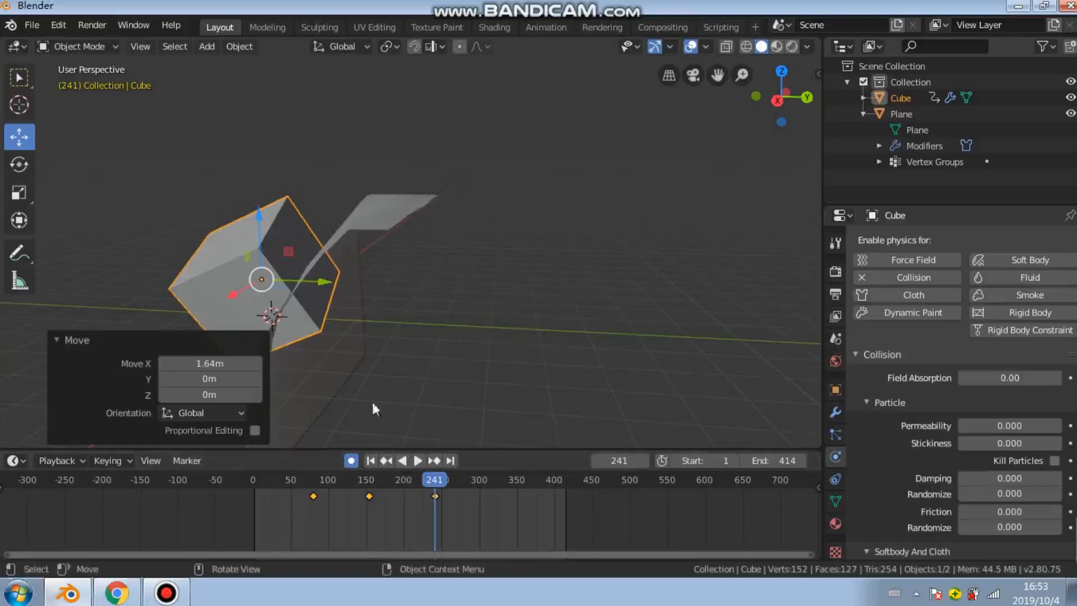
Replay the animation from the first frame and scrub through it to examine how the cloth drapes over the cube
click(371, 460)
middle_drag(444, 401, 494, 355)
click(420, 460)
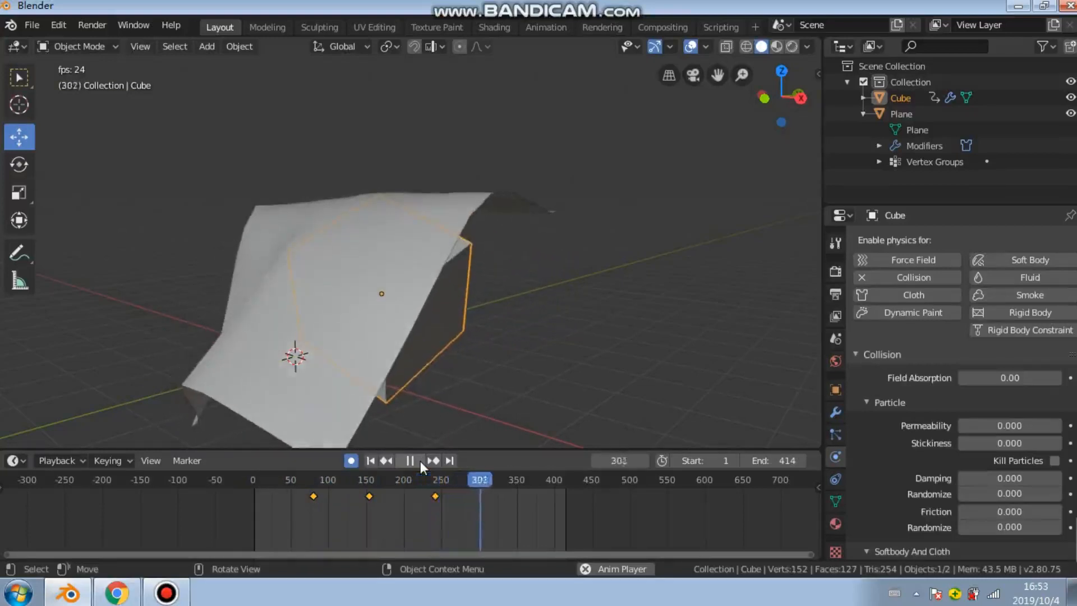
click(420, 460)
drag(486, 481, 352, 481)
click(370, 460)
click(418, 461)
click(418, 460)
drag(283, 477, 258, 479)
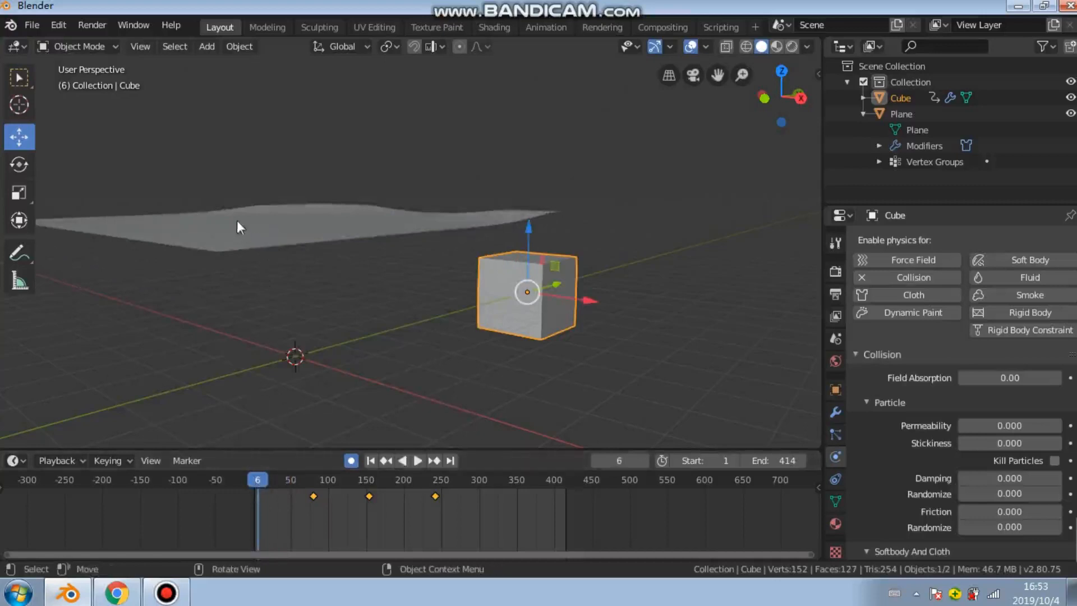
click(78, 47)
click(112, 82)
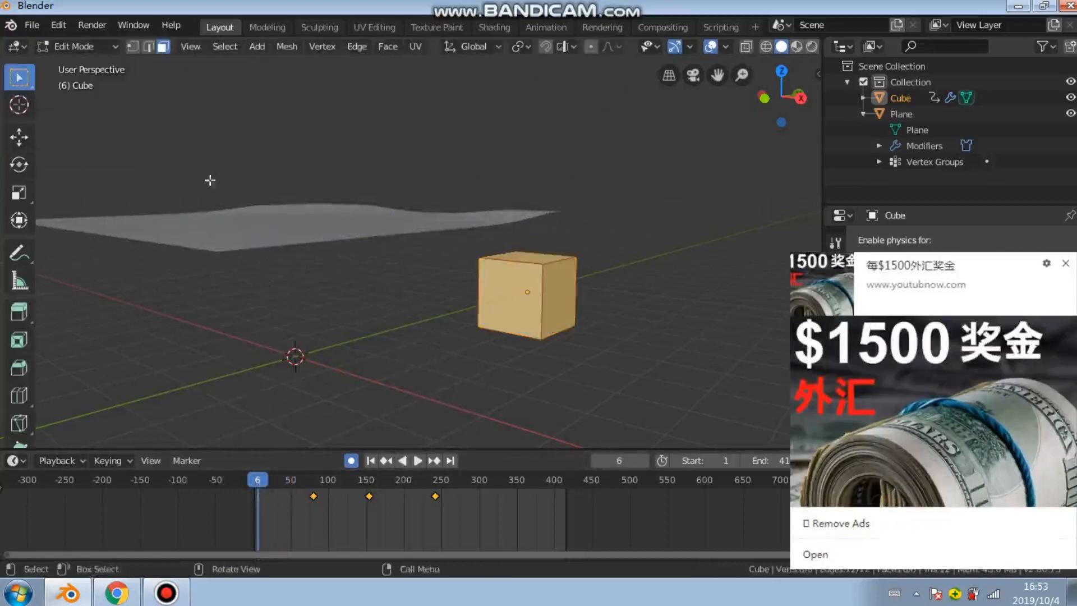
click(78, 46)
click(79, 66)
Open the cloth plane in Edit Mode and subdivide all its faces with one cut
click(208, 216)
click(93, 45)
click(83, 82)
middle_drag(226, 179, 279, 270)
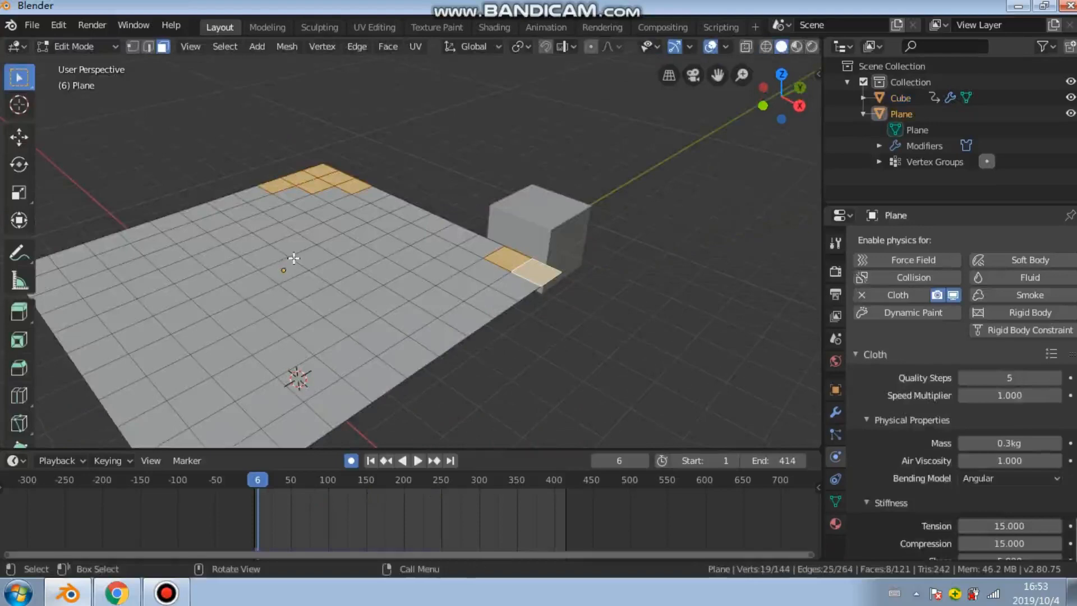
key(a)
right_click(294, 259)
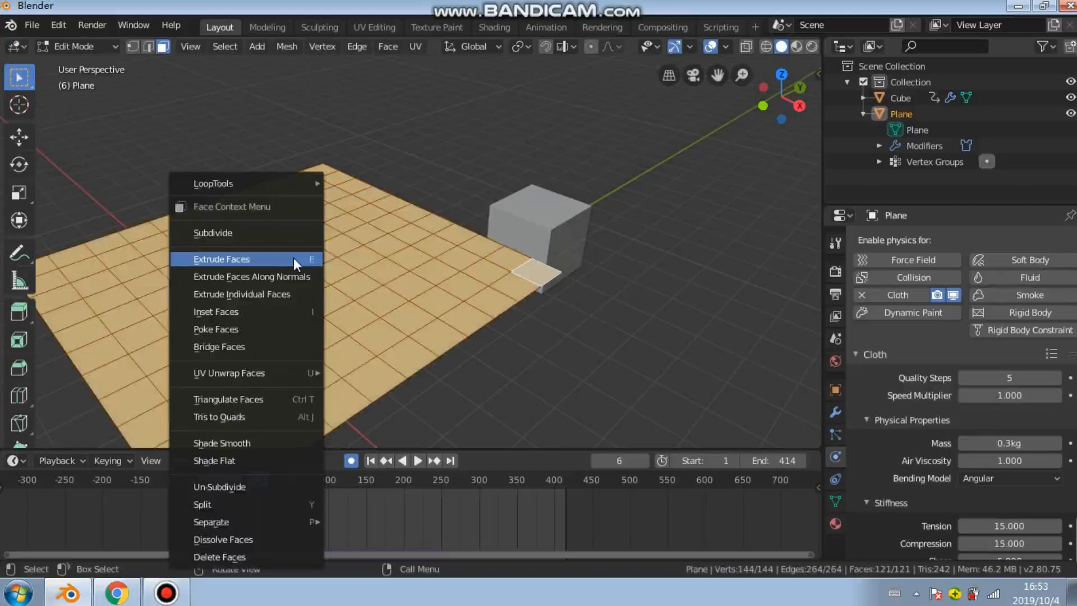
click(294, 233)
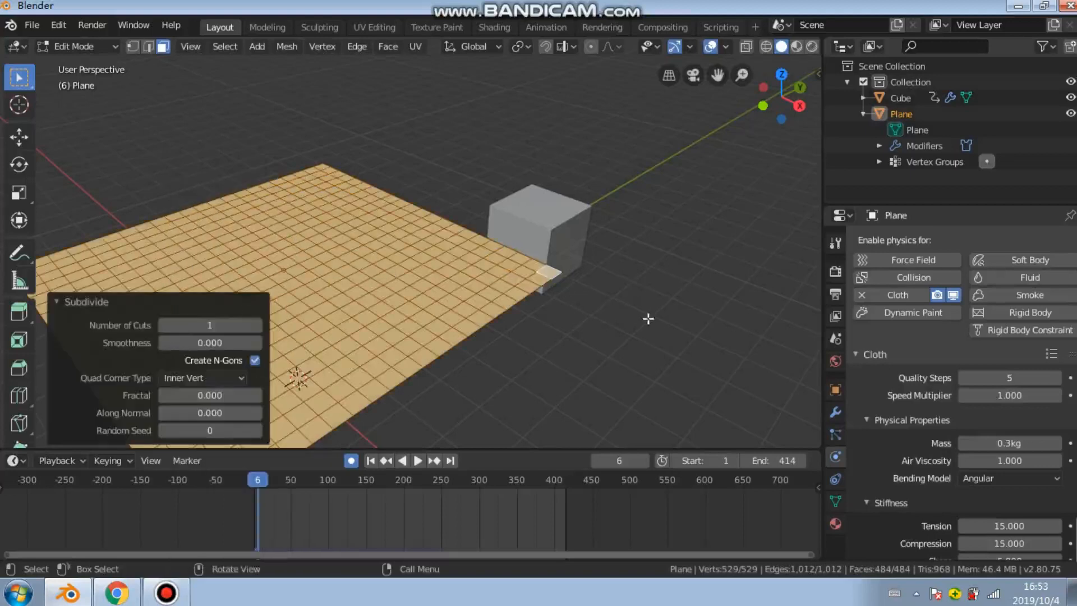
Delete the plane's existing vertex group poo
click(836, 496)
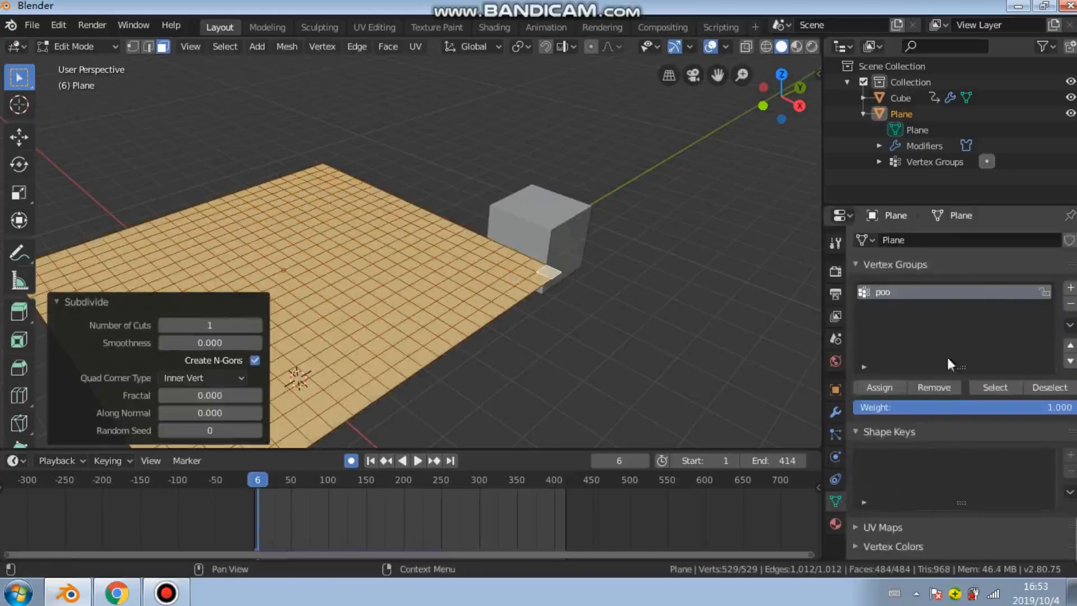
click(1070, 304)
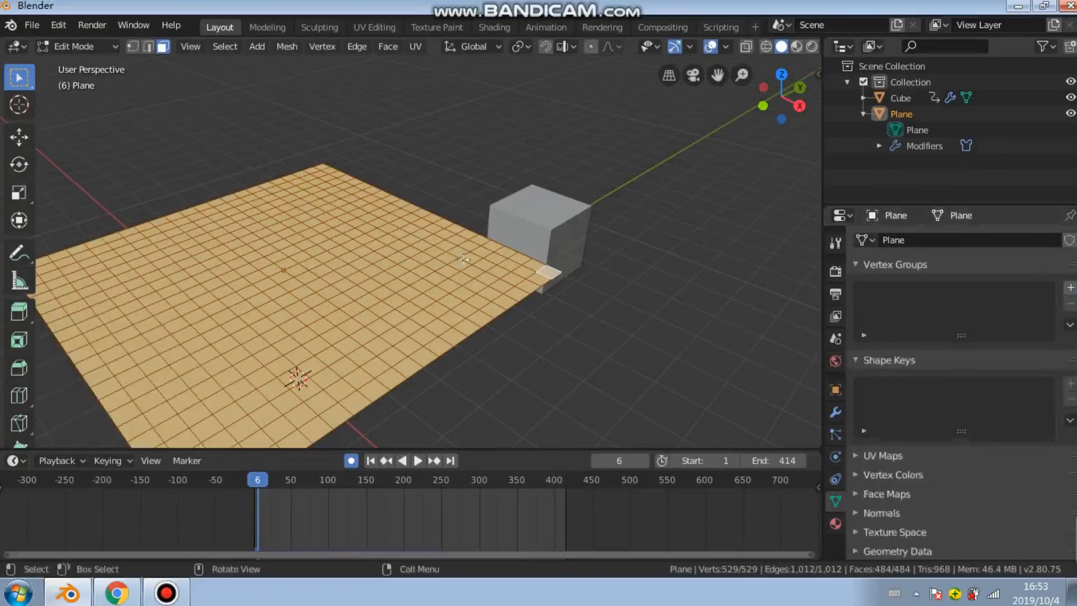
Select the plane's two corner faces along the edge nearest the cube and add a vertex group named poo
click(416, 190)
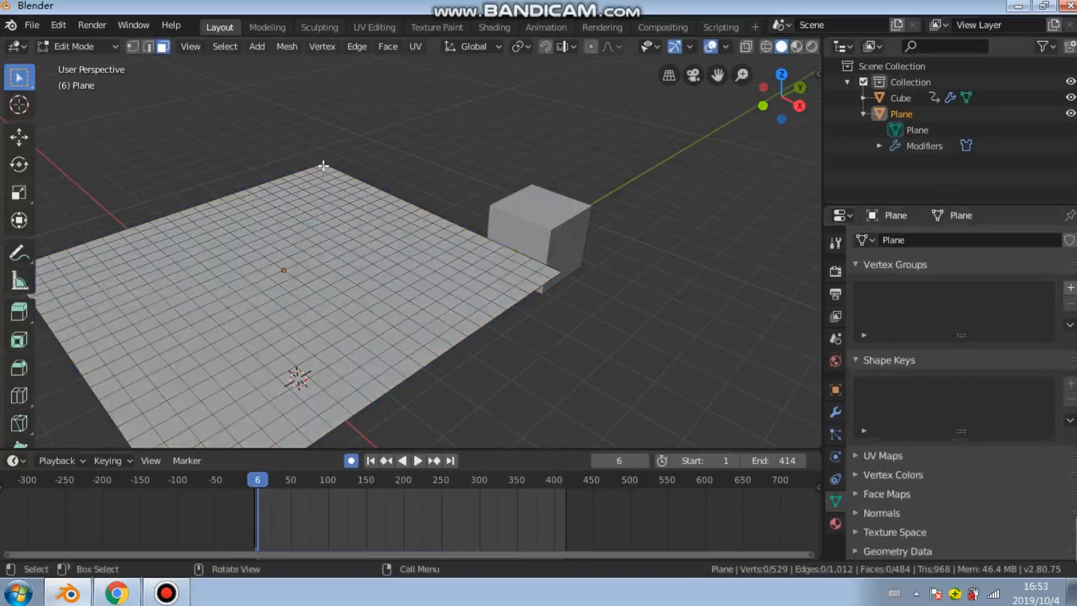
shift+click(548, 273)
scroll(501, 246, up, 4)
mouse_move(498, 240)
middle_down()
mouse_move(440, 257)
mouse_move(497, 259)
middle_up()
scroll(995, 279, down, 1)
scroll(632, 298, down, 2)
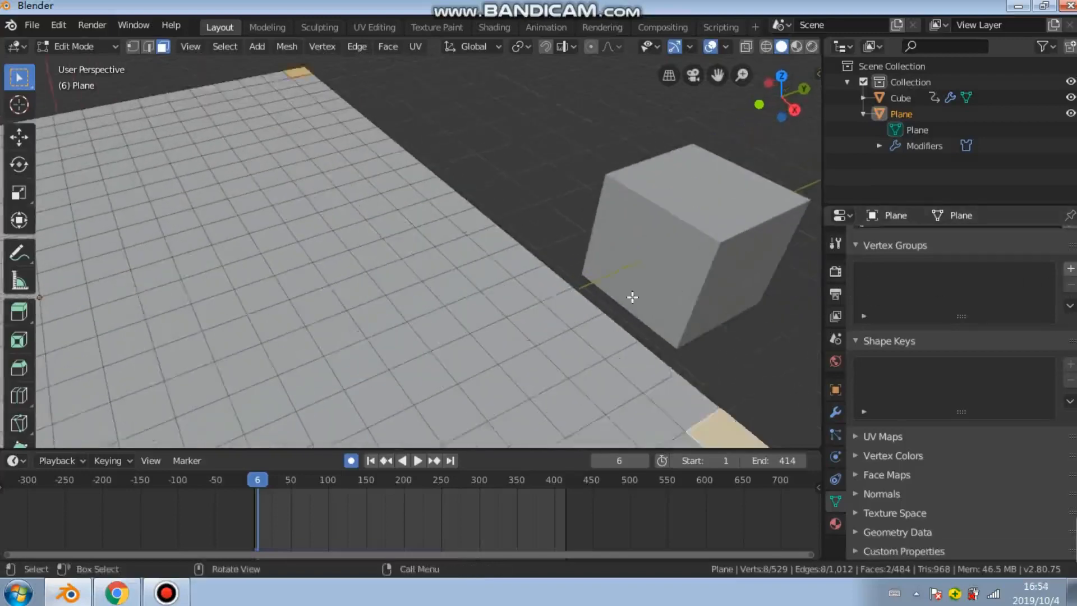
scroll(1055, 296, up, 1)
click(1070, 288)
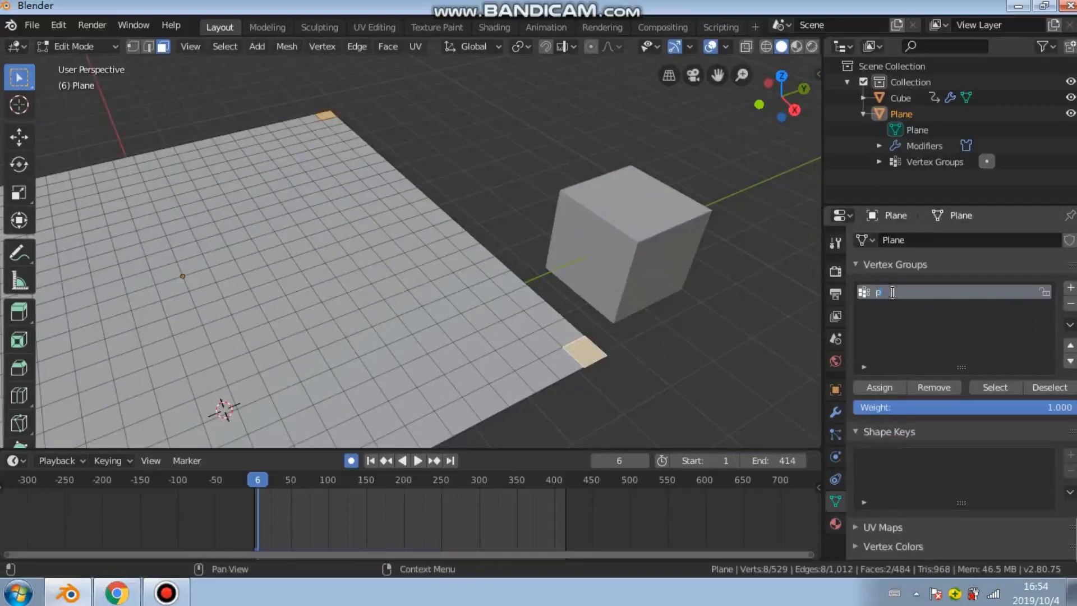
click(584, 5)
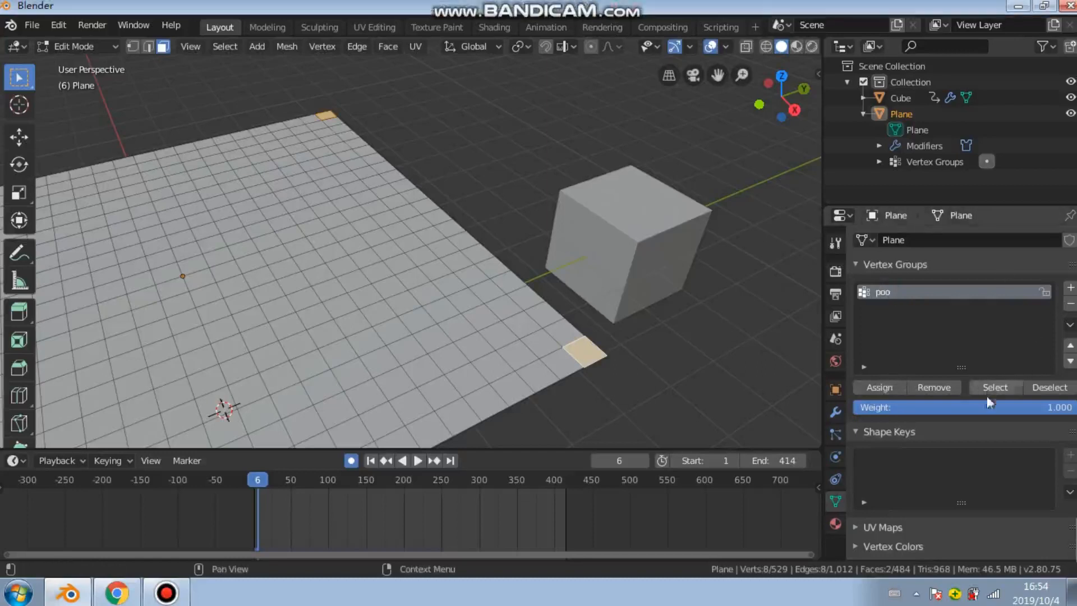
Return the plane to Object Mode, play the simulation briefly, rewind to frame 1 and dismiss the pop-up advertisement
click(84, 46)
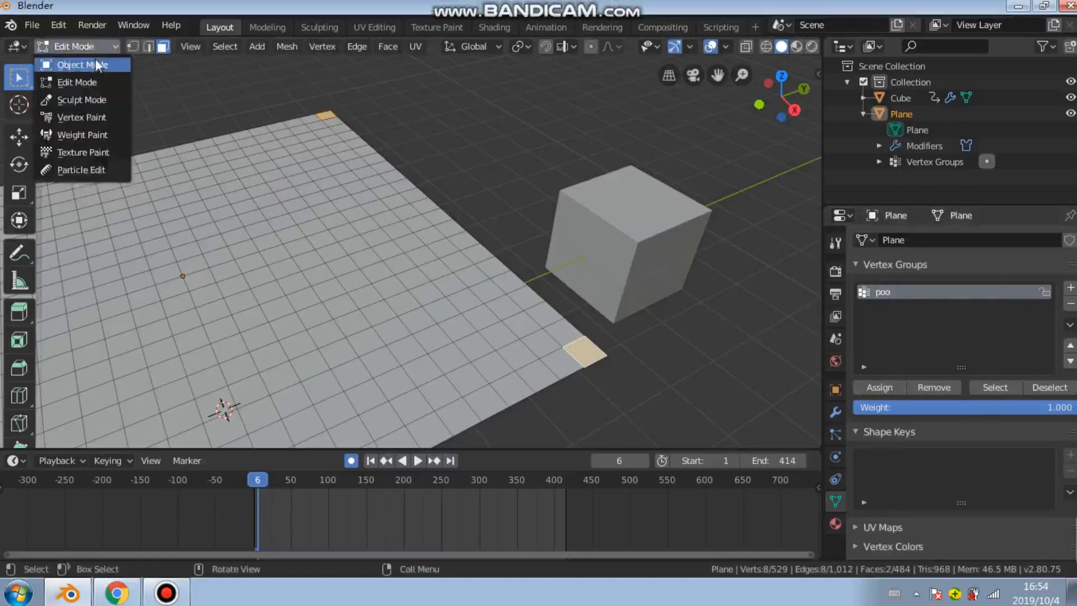
click(81, 62)
scroll(201, 121, down, 5)
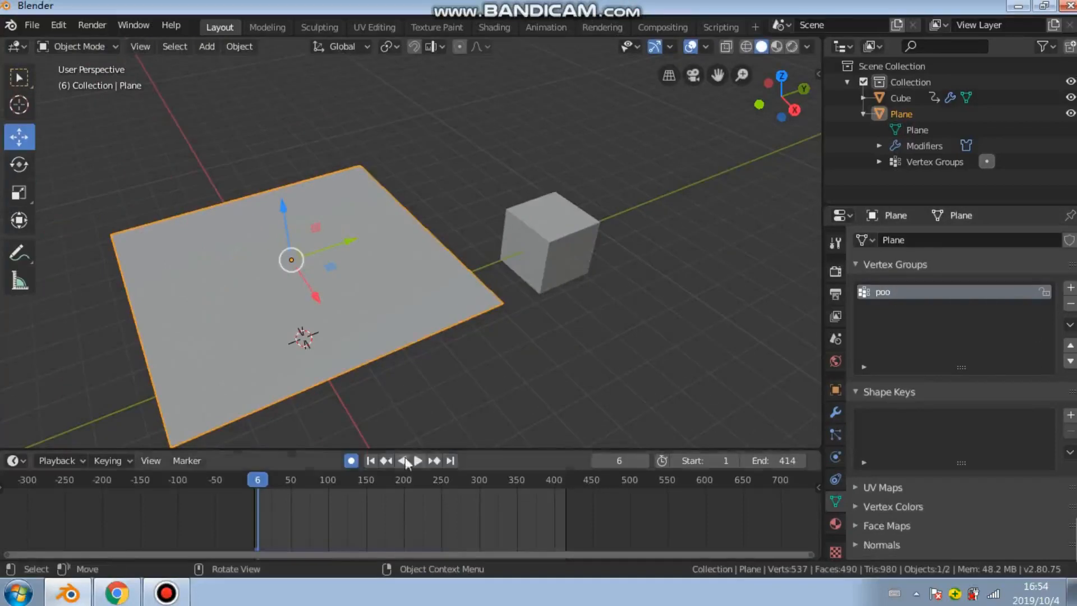
click(417, 462)
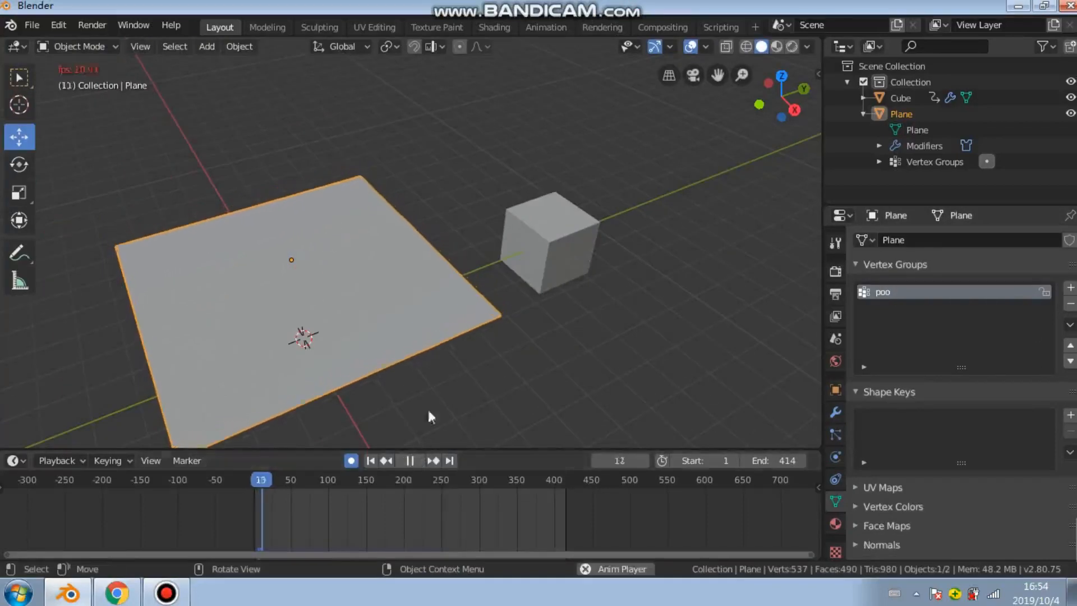
click(410, 461)
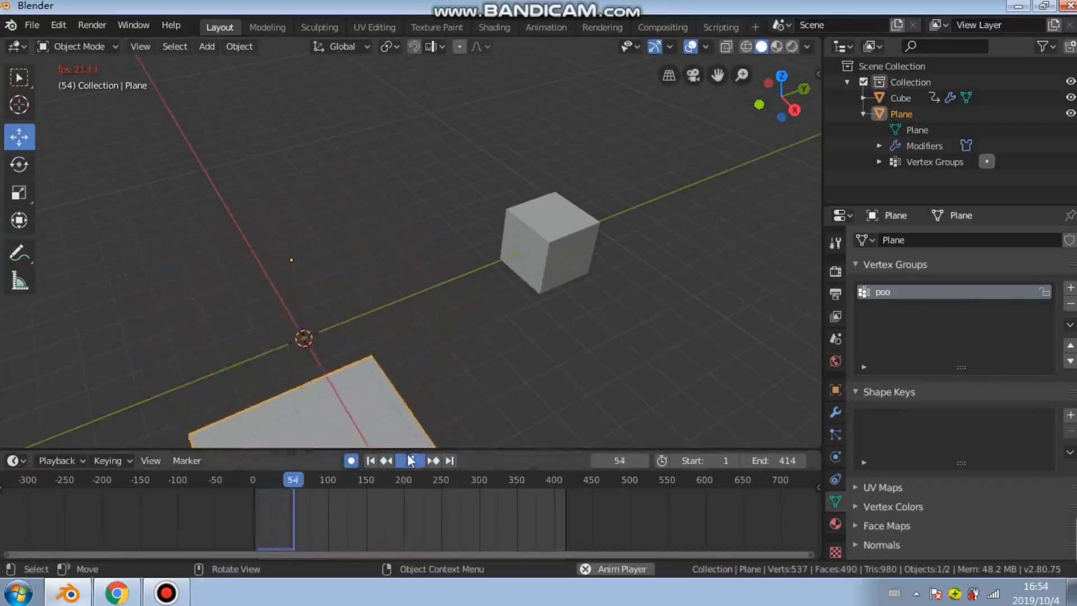
click(370, 460)
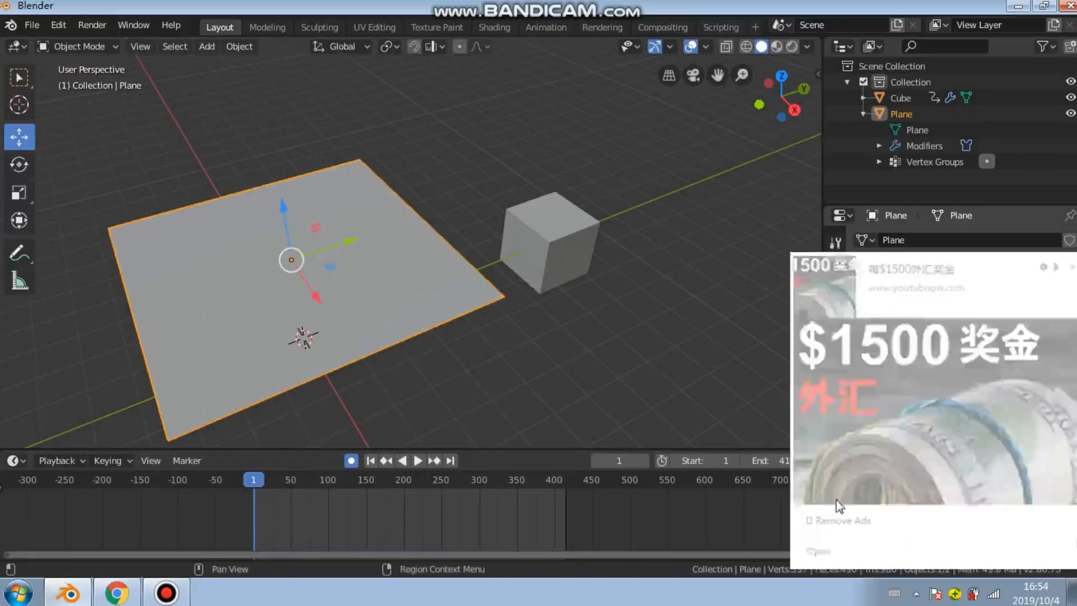
click(1066, 264)
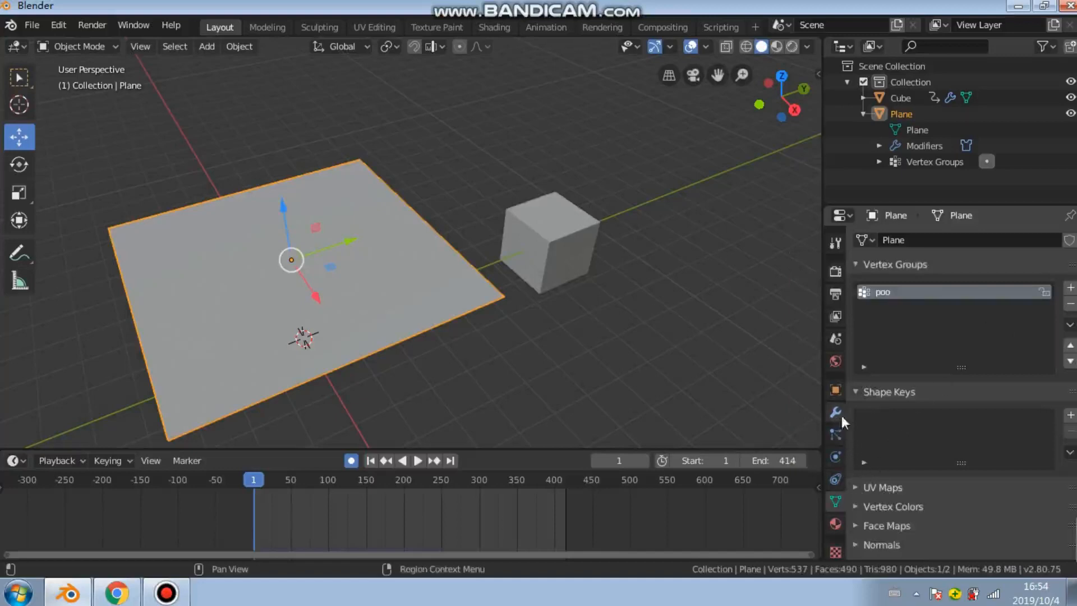
Assign the vertex group poo as the pin group in the plane's cloth shape settings
click(836, 456)
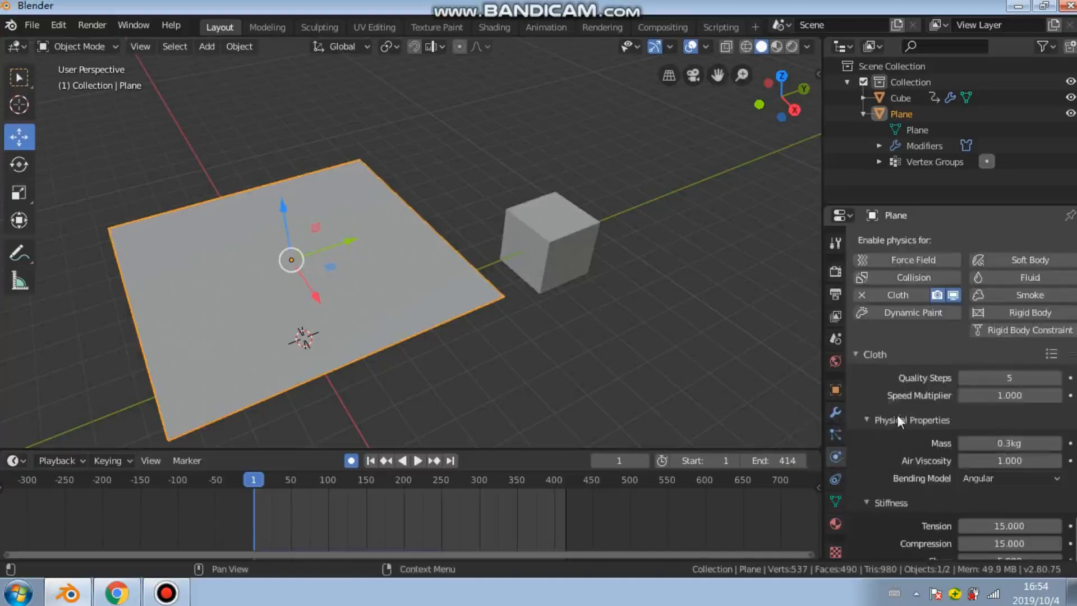
scroll(876, 375, down, 15)
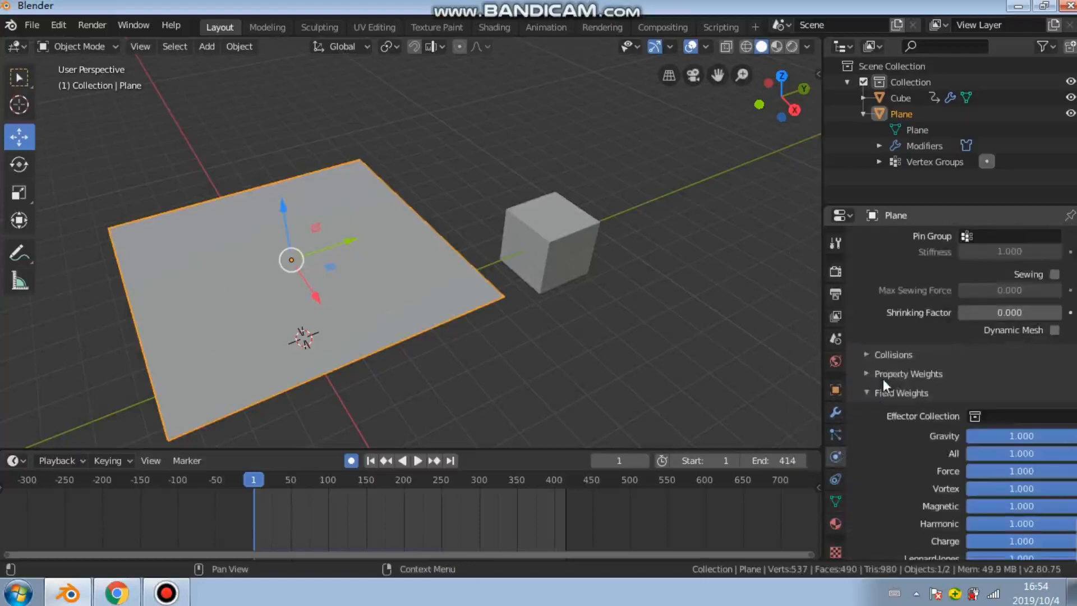
scroll(923, 404, up, 3)
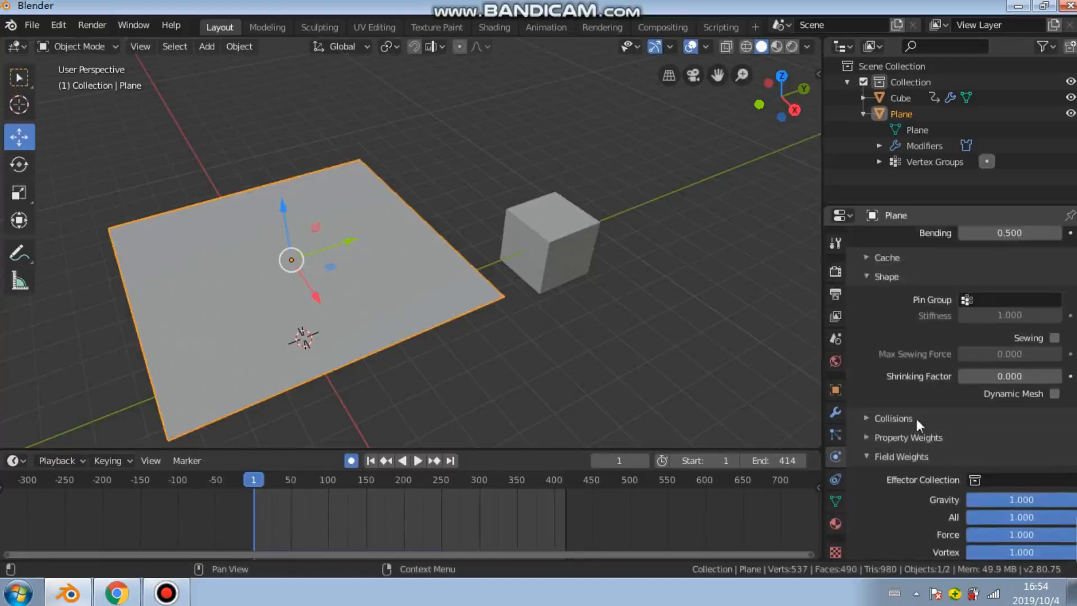
click(966, 300)
click(911, 319)
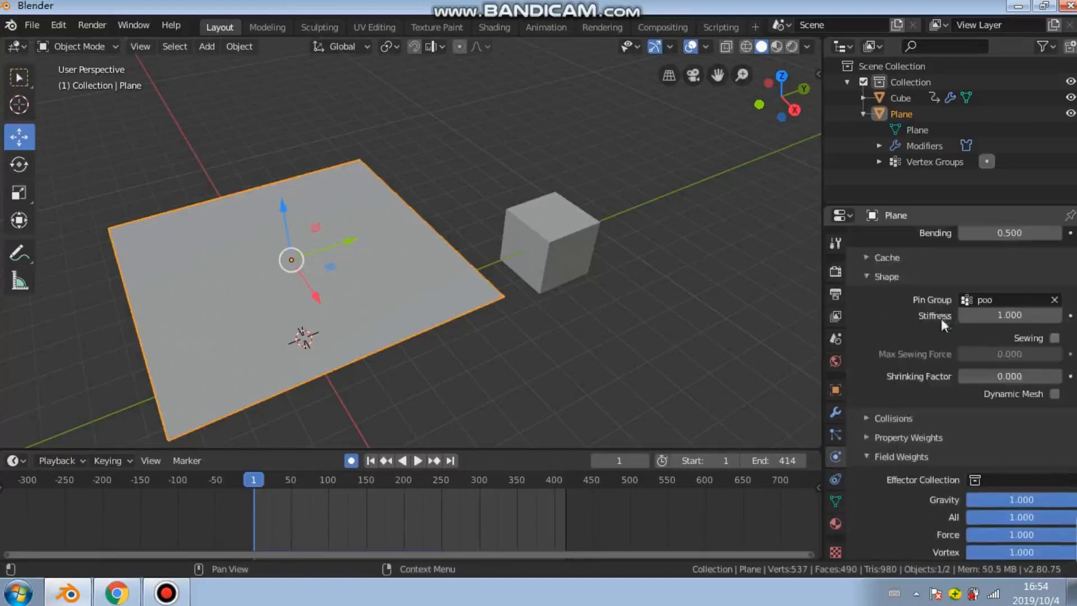
Play the simulation from frame 1 to about frame 289 and examine how the corner-pinned cloth drapes over the moving cube
middle_drag(423, 443, 425, 411)
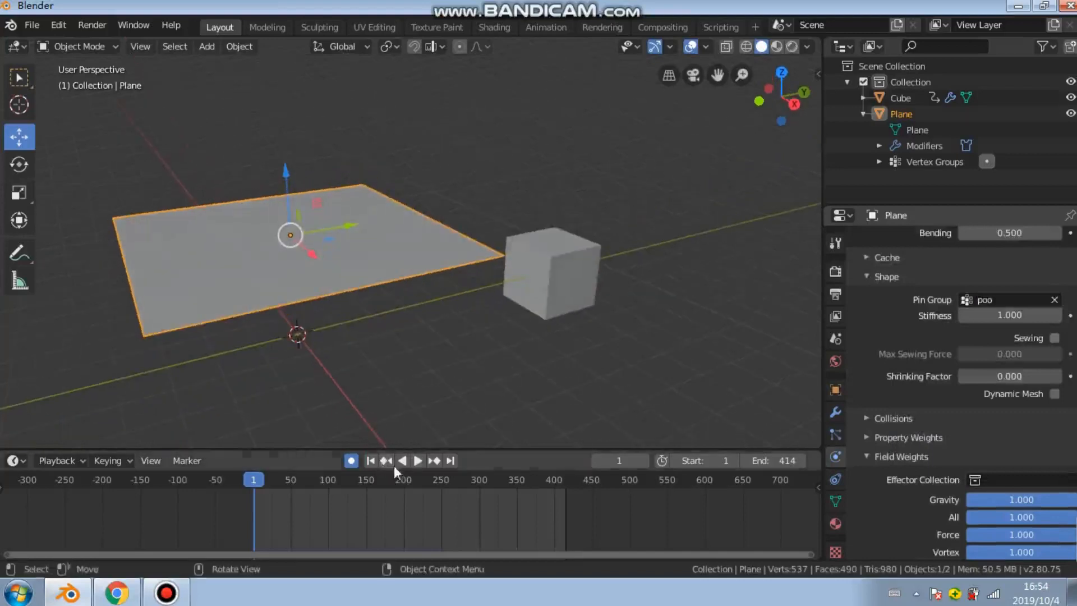
click(420, 461)
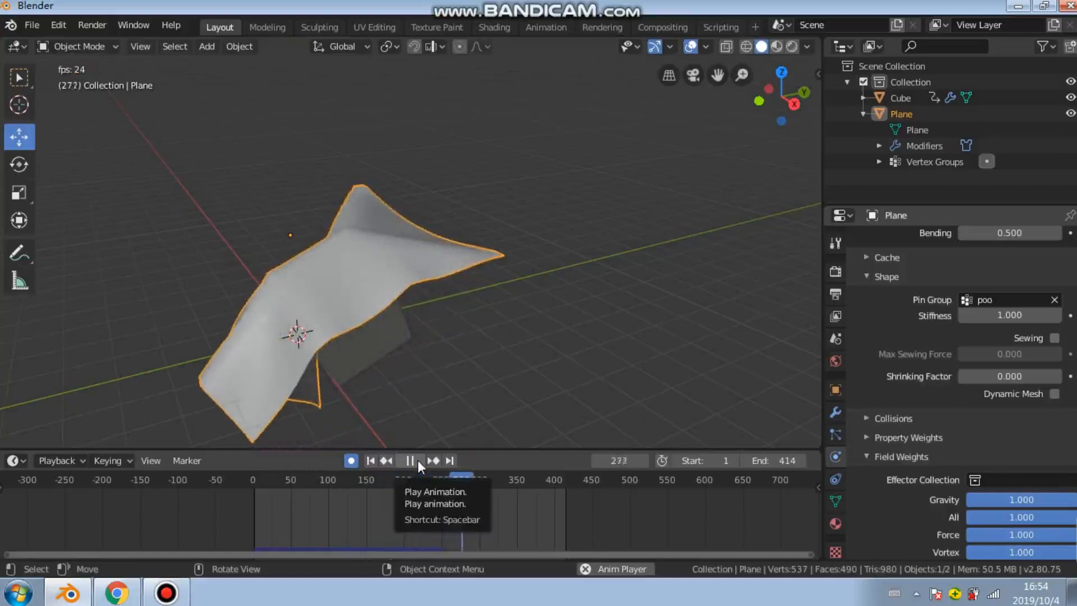
click(418, 461)
middle_drag(467, 358, 426, 342)
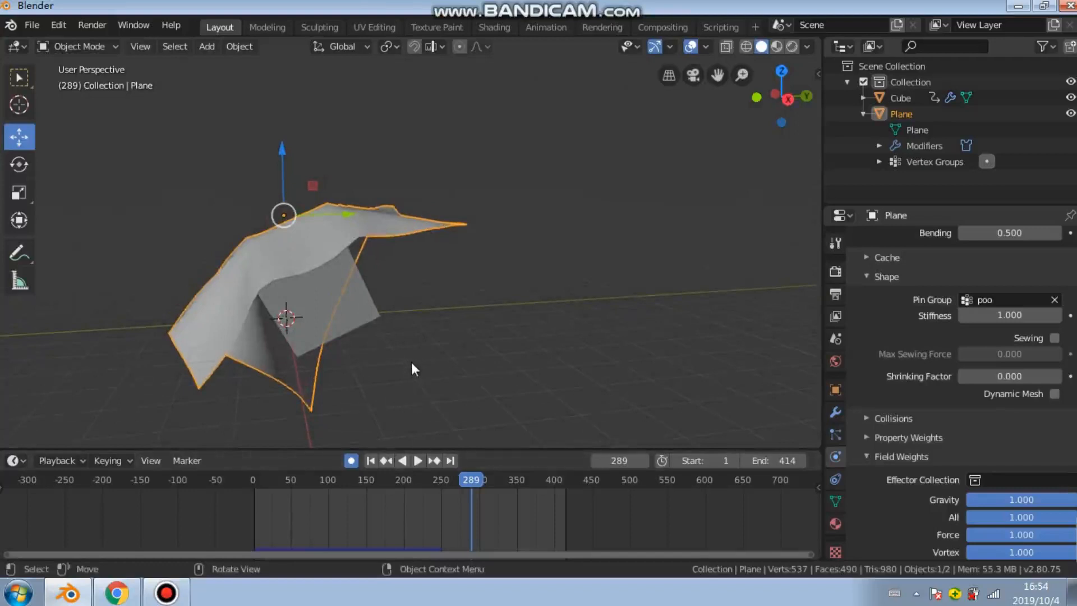
mouse_move(343, 237)
middle_down()
mouse_move(354, 290)
mouse_move(368, 277)
mouse_move(348, 241)
middle_up()
Try to raise the cloth plane about 0.59 m along Z at frame 289, and return to frame 1
drag(283, 175, 285, 161)
click(285, 162)
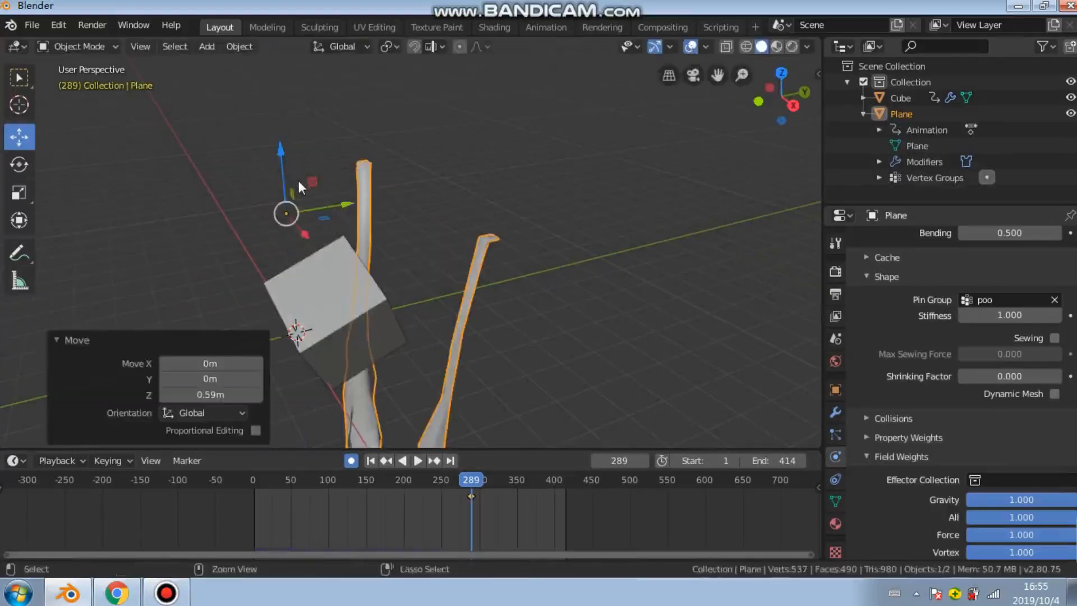
scroll(345, 202, down, 5)
scroll(359, 217, up, 5)
key(shift+Left)
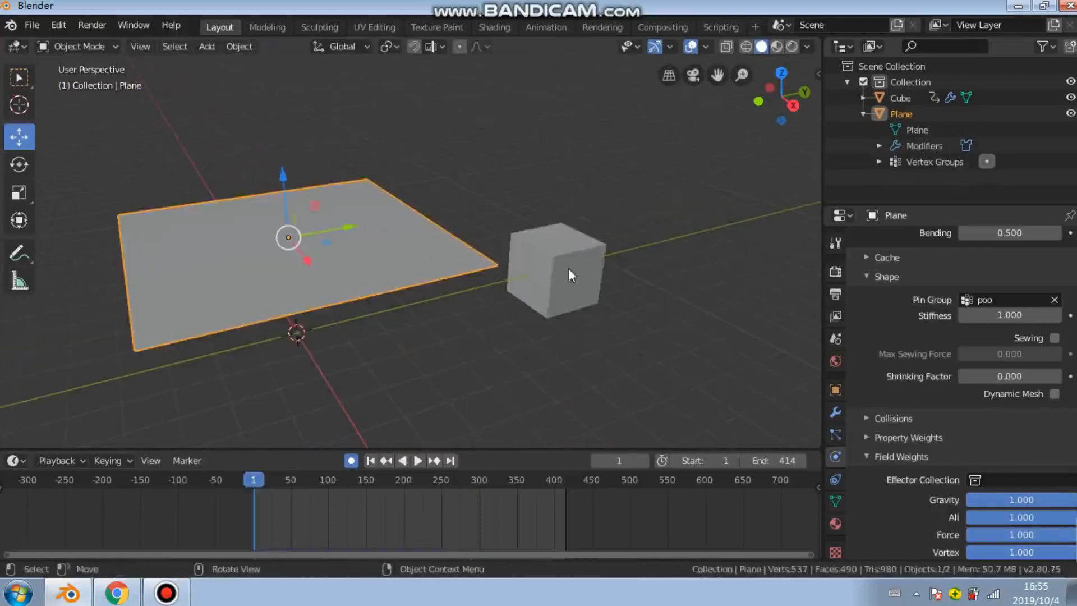
Scrub through the timeline and replay from frame 1 to examine how the cloth behaves against the cube
click(414, 480)
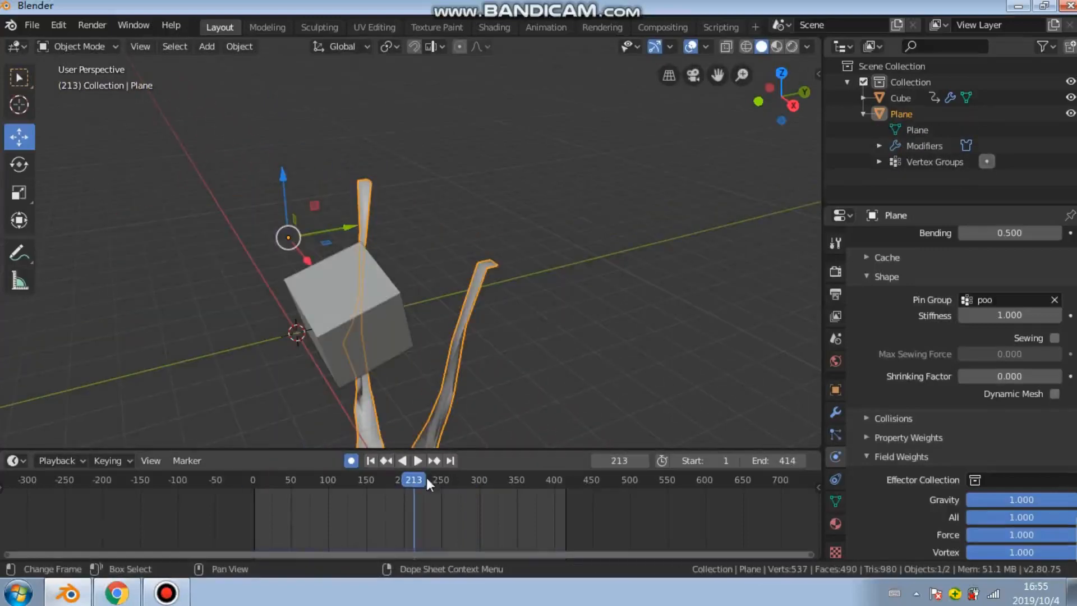
drag(374, 484, 435, 478)
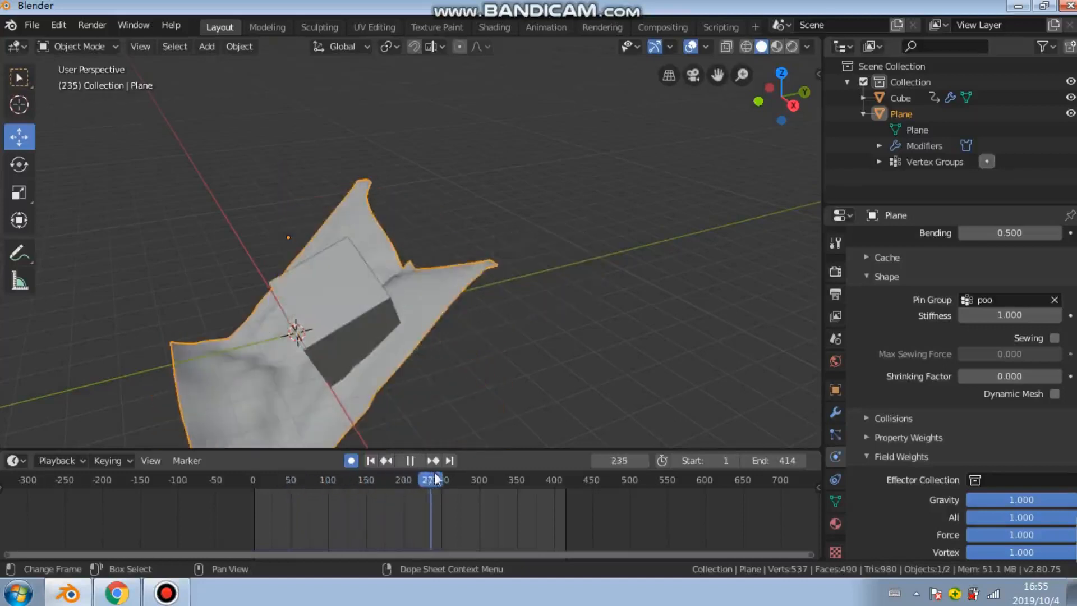
key(space)
click(414, 476)
click(370, 460)
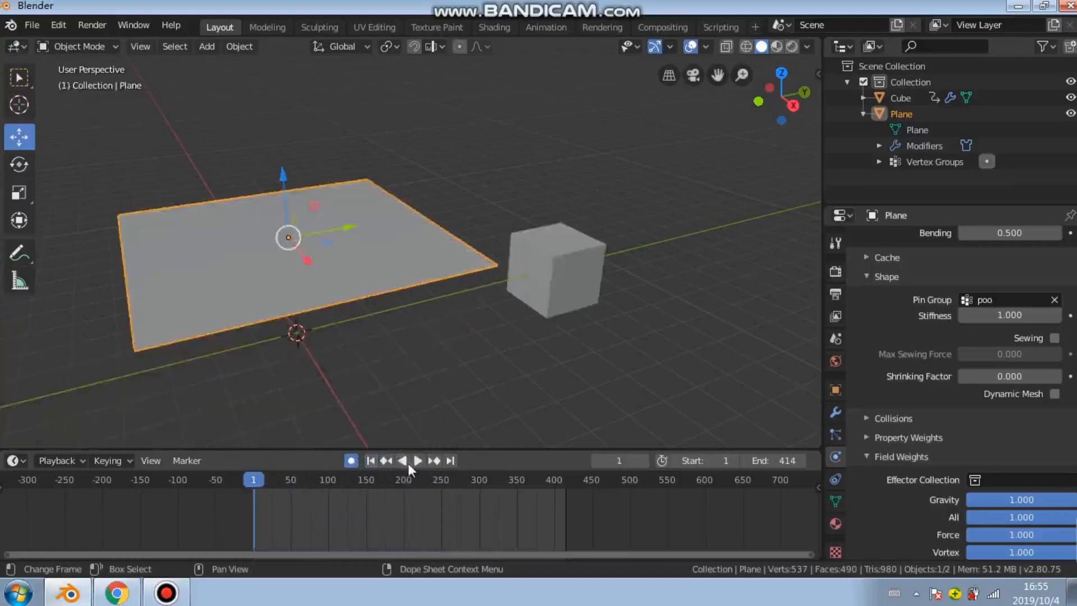
click(407, 462)
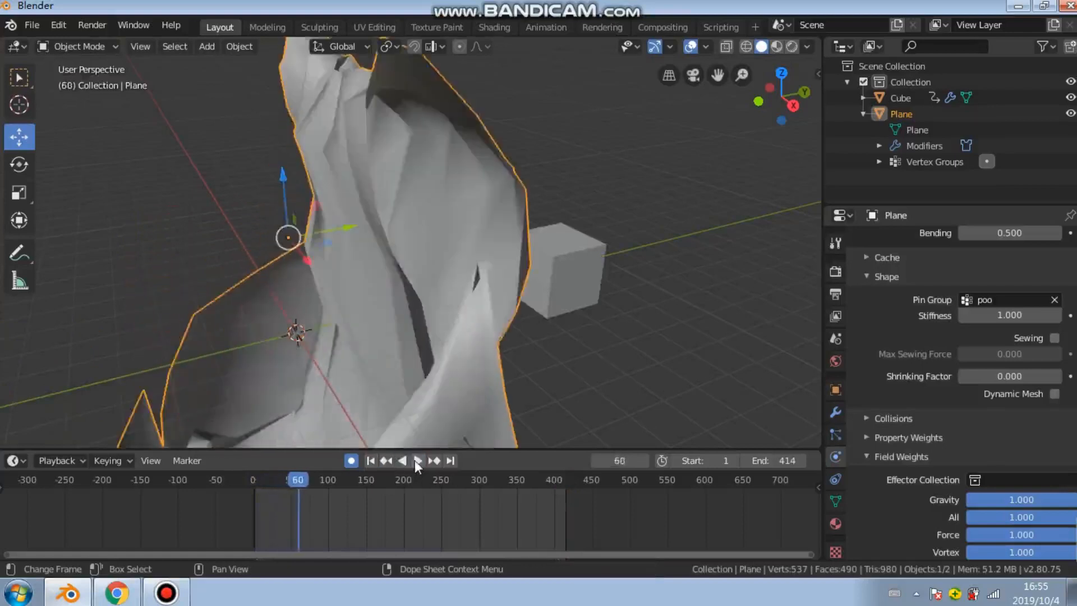
click(415, 460)
Undo the latest changes including the pin group assignment, play the simulation briefly and rewind to frame 1
key(ctrl+z)
key(ctrl+z)
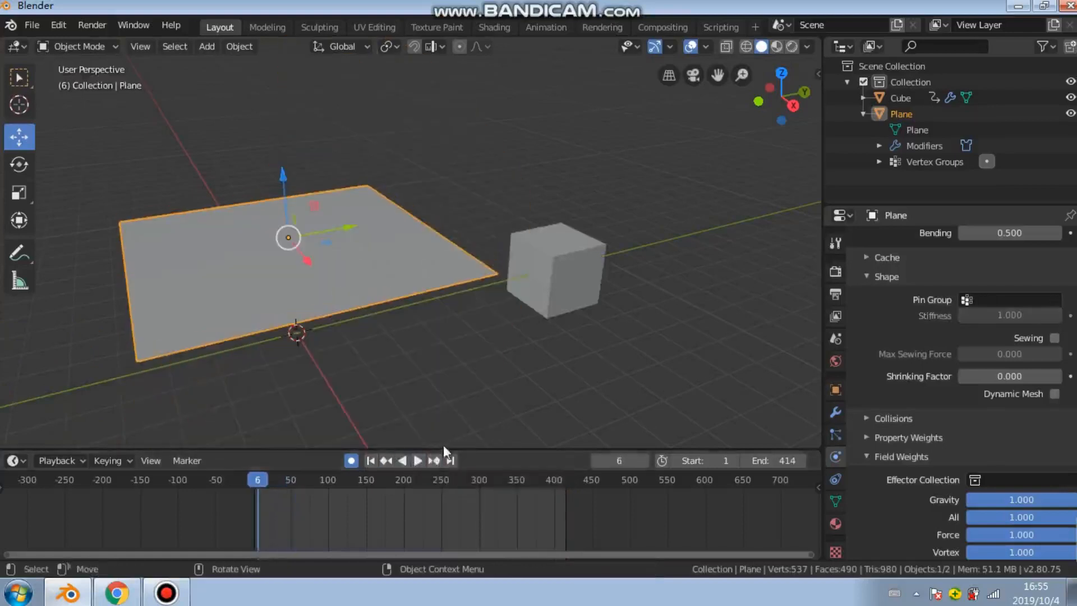
click(418, 460)
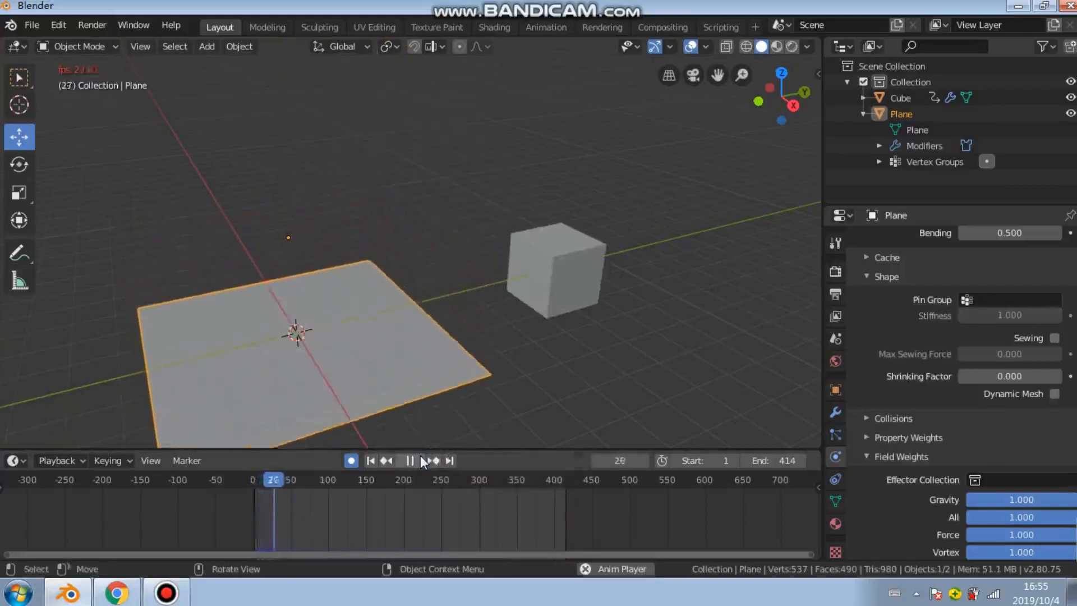
click(419, 456)
click(371, 460)
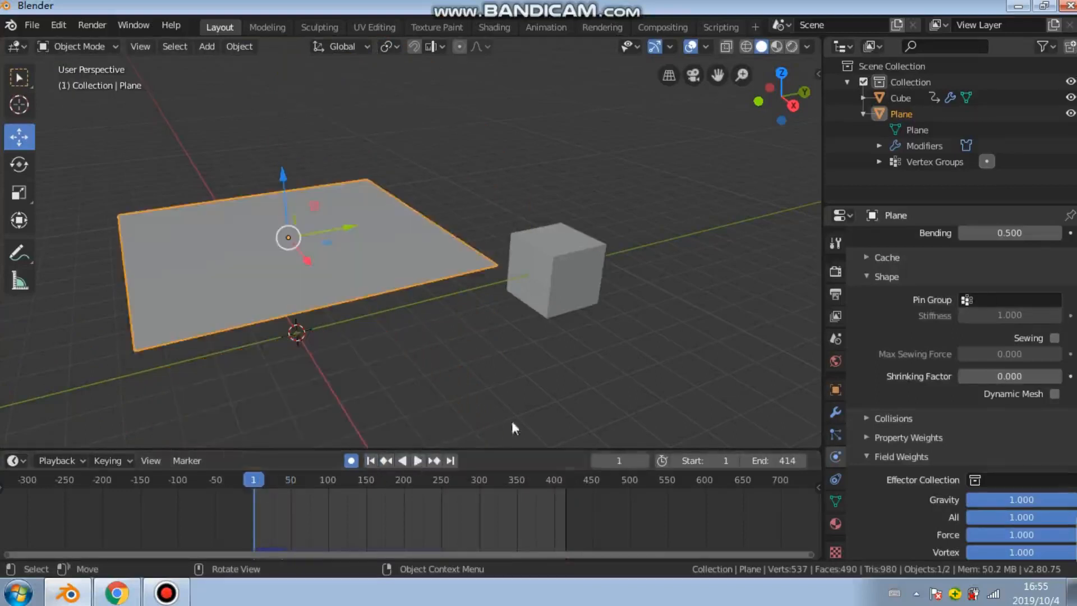
Set the cloth's pin group to poo again at frame 1 and start playing the simulation
click(979, 301)
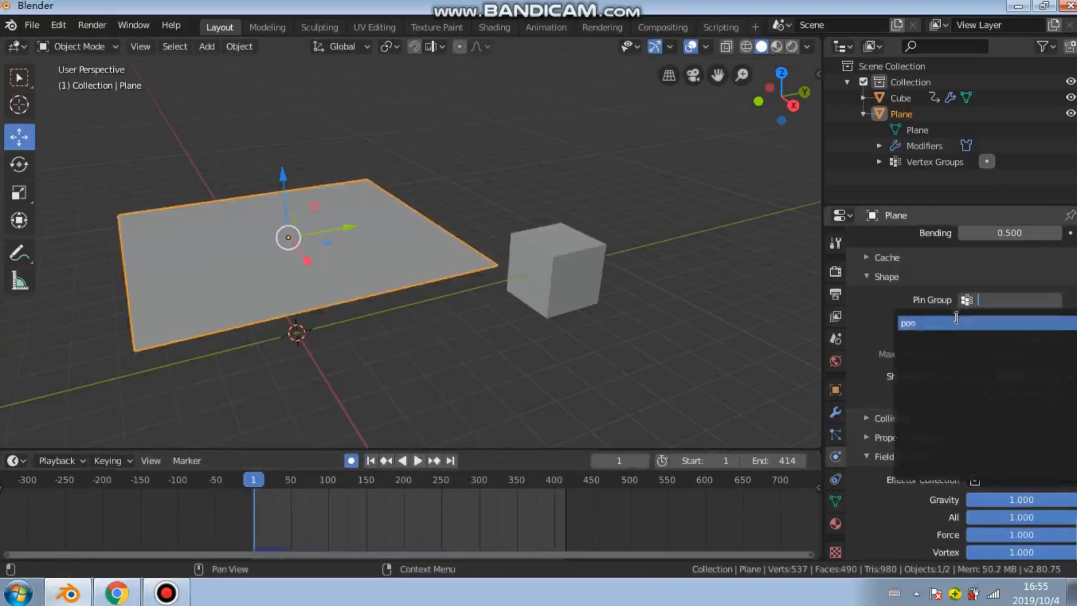
click(914, 319)
click(424, 463)
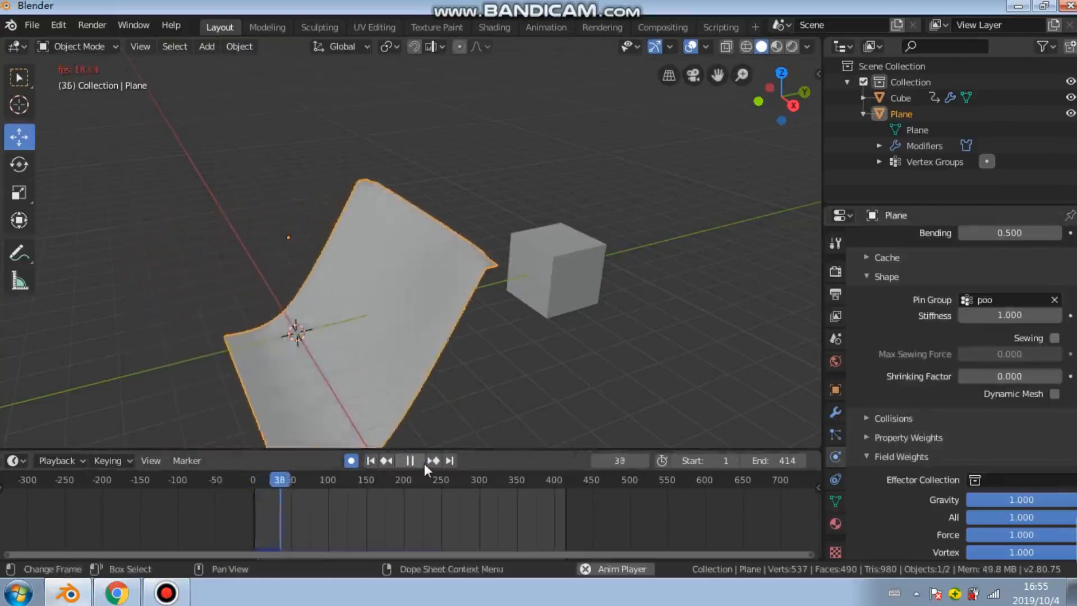
Select the cube, stop playback, and at frame 364 move the cube to a keyframed position above the cloth
click(607, 279)
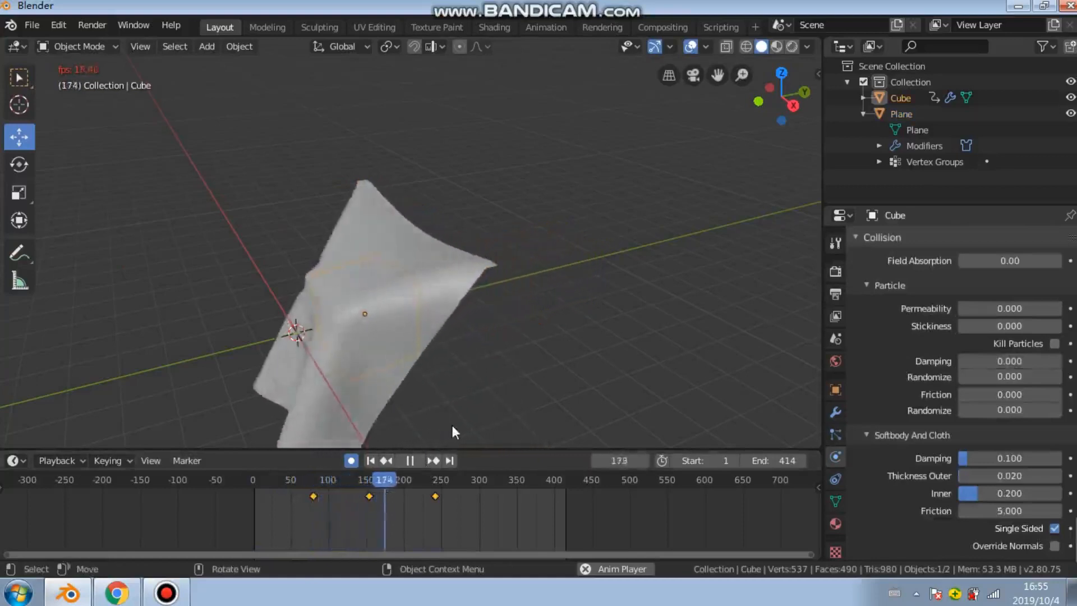
click(410, 460)
click(456, 481)
drag(526, 484, 527, 481)
drag(386, 309, 285, 382)
drag(268, 308, 272, 242)
Rotate the cube about -18.4° around Y at frame 364 and scale it down to roughly half its size
click(25, 159)
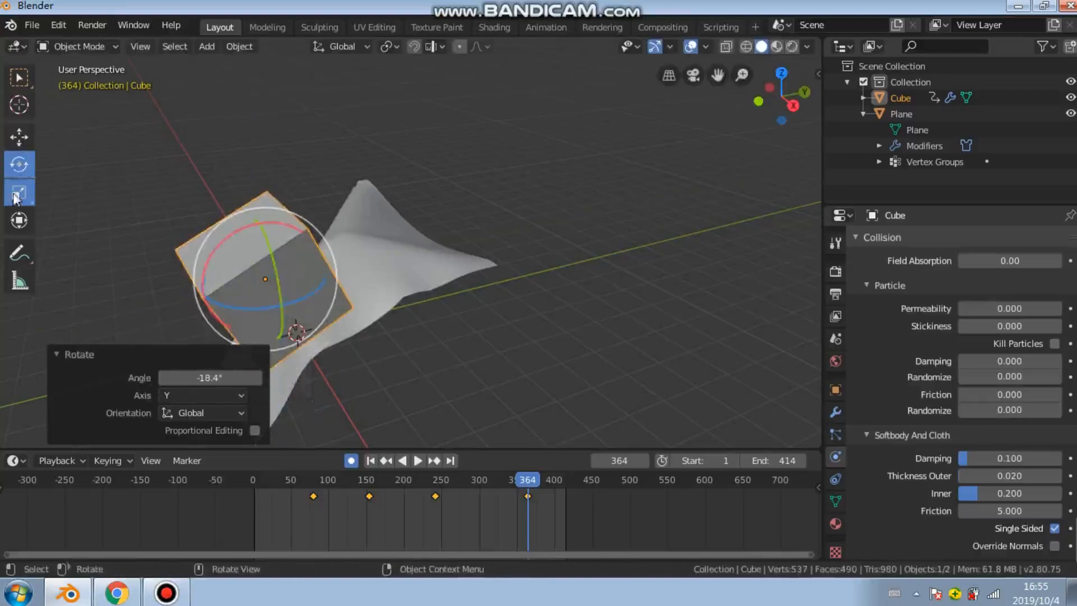
click(17, 193)
drag(325, 243, 267, 238)
Scrub the timeline and play the animation from its start to examine the cube's motion, shrinking and contact with the cloth
drag(526, 483, 252, 481)
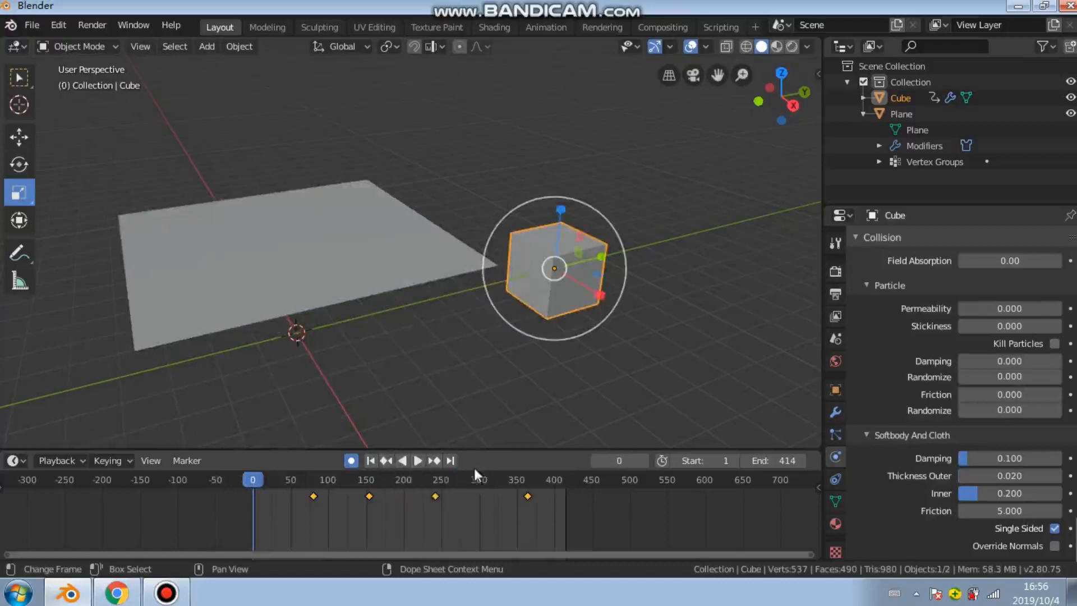
click(436, 480)
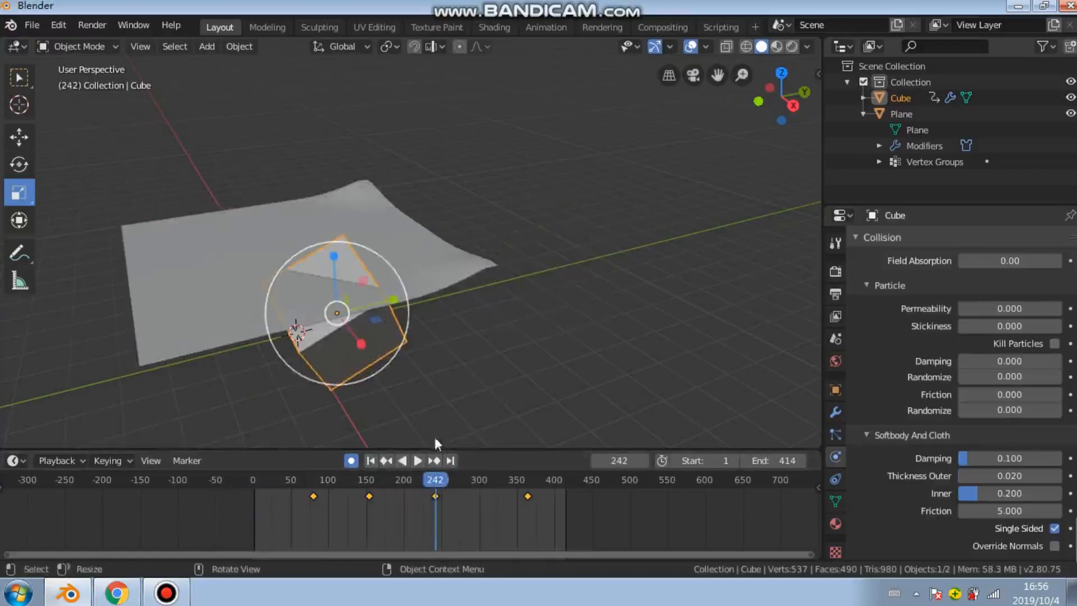
click(483, 481)
drag(520, 480, 422, 483)
drag(276, 495, 253, 482)
click(417, 461)
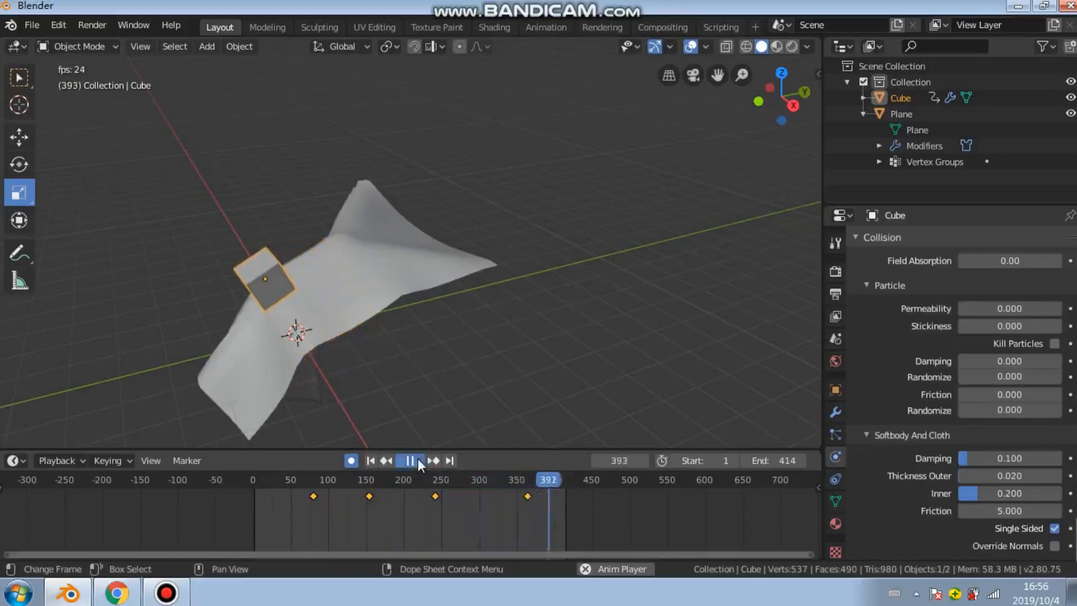
click(416, 460)
middle_drag(414, 373, 461, 463)
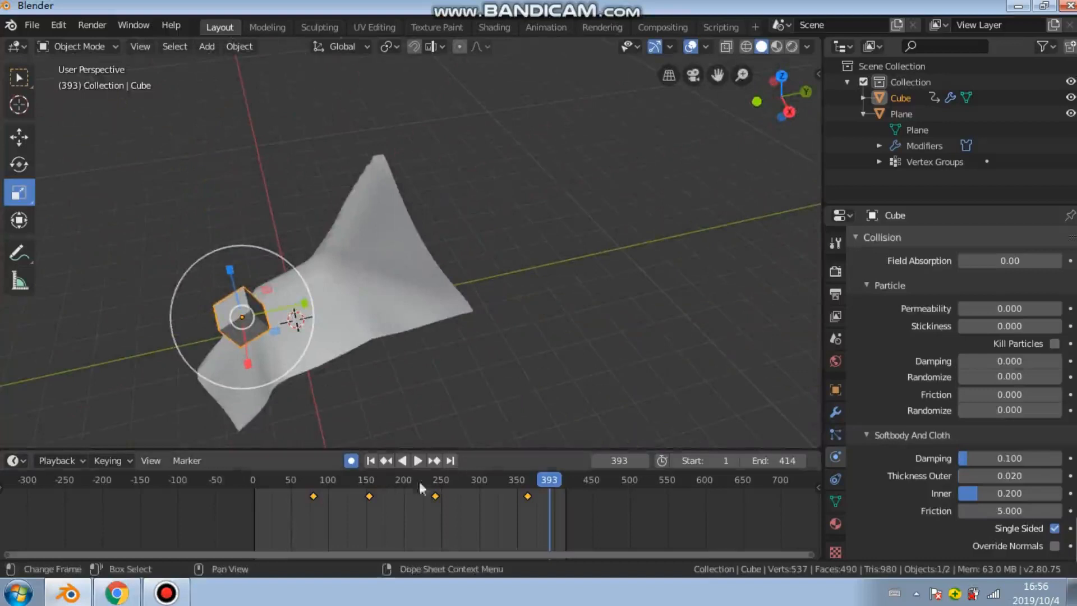
Rewind, scrub to frame 379, and record a cube keyframe there with a resize of 1.000 on all axes
click(371, 460)
middle_drag(400, 366, 387, 427)
drag(282, 475, 539, 490)
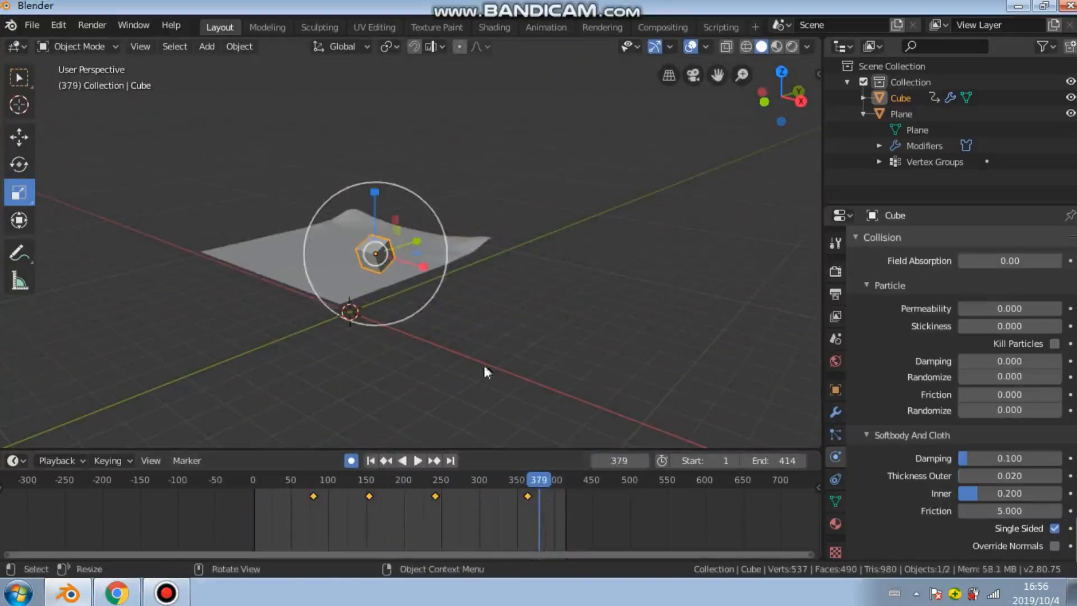
click(452, 249)
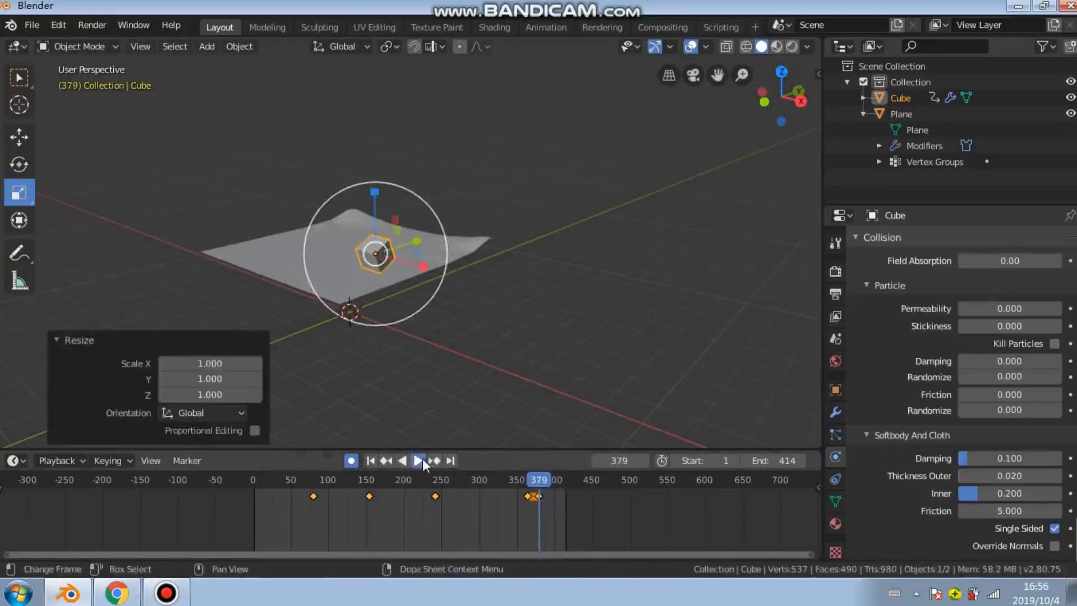
Replay the animation from the new view and stop at frame 356 to examine the cloth and the shrinking cube
click(422, 459)
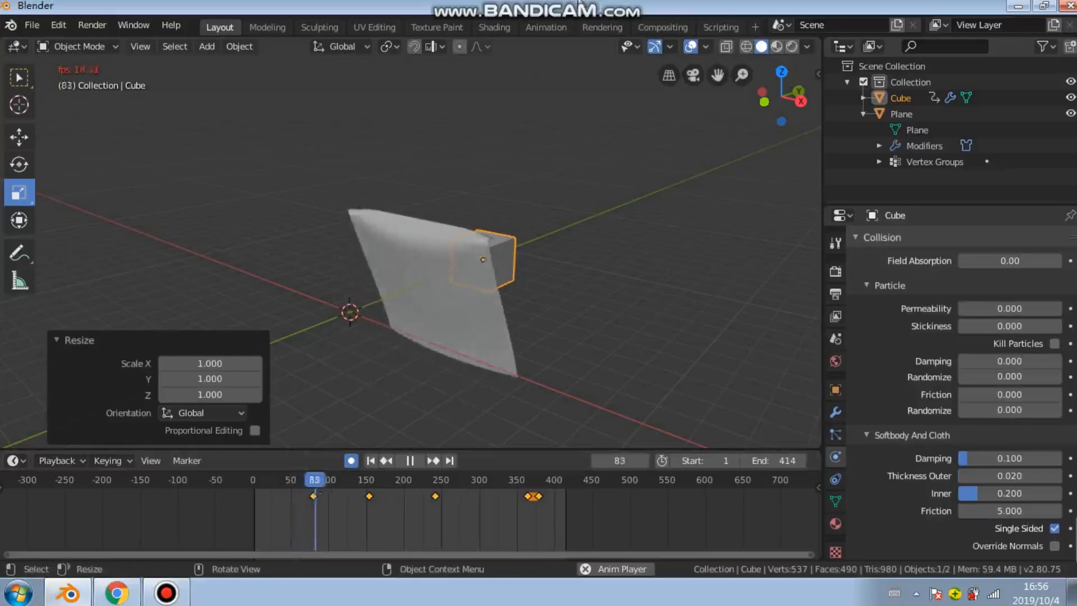
mouse_move(595, 6)
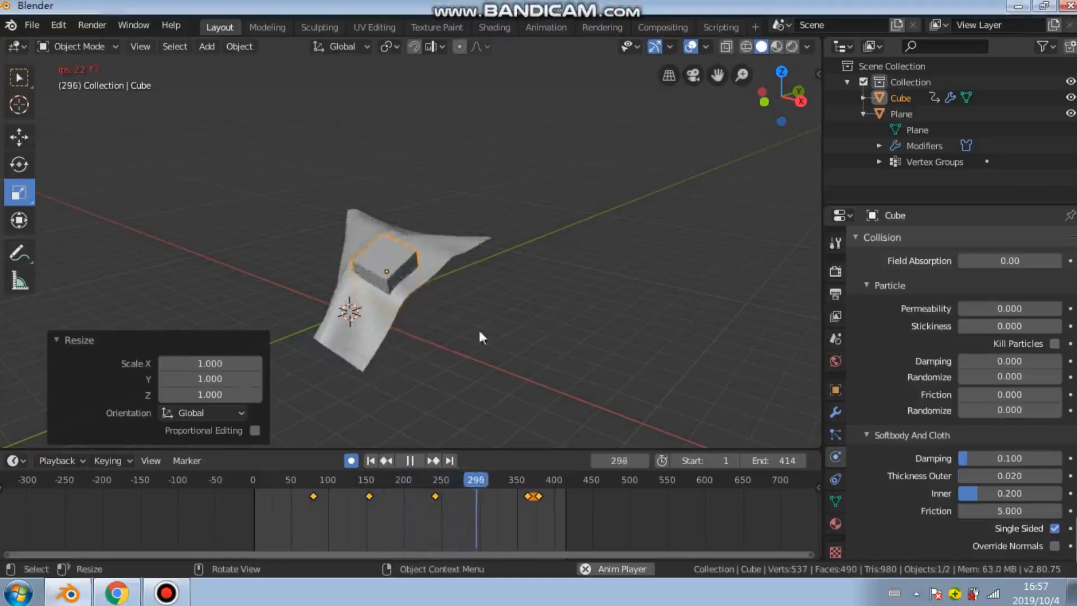
click(410, 461)
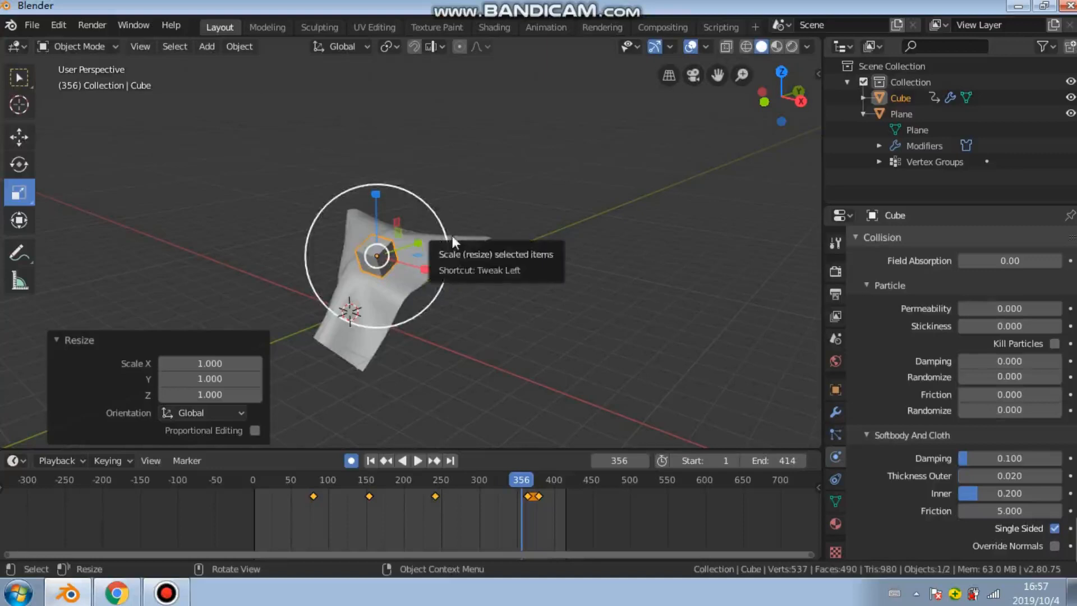
Review the scene's output settings, from dimensions and frame range to FFmpeg encoding and the available video codecs, and inspect the camera view
mouse_move(661, 5)
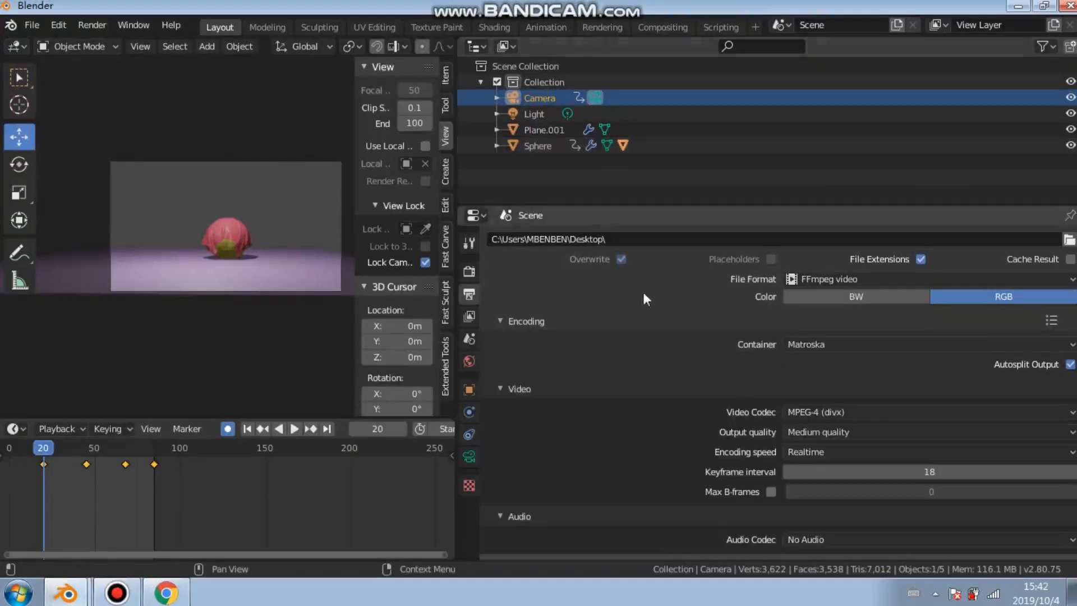
scroll(650, 300, up, 2)
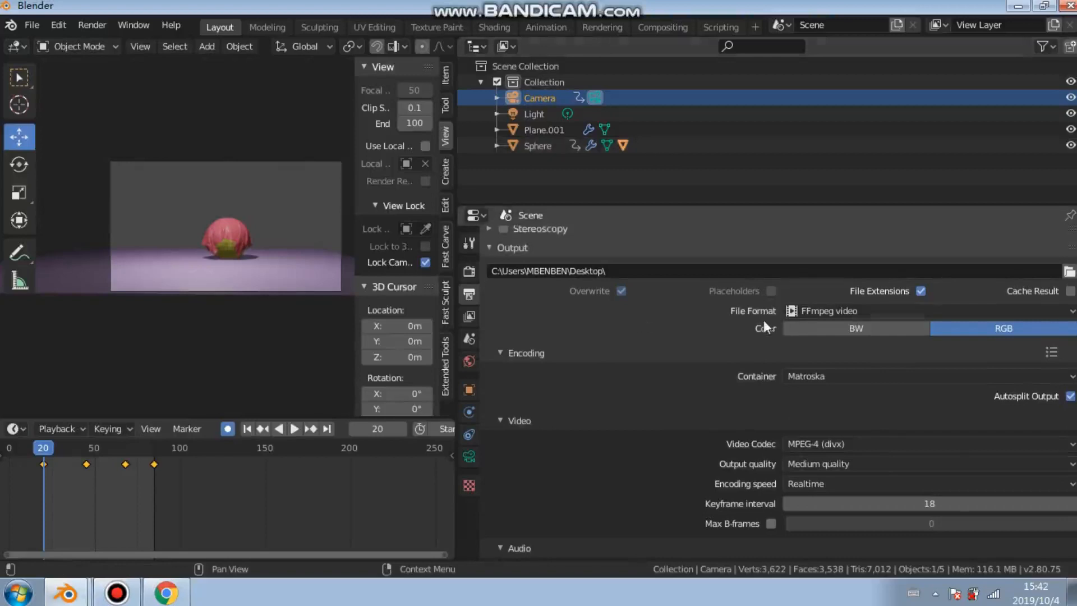
scroll(738, 317, up, 2)
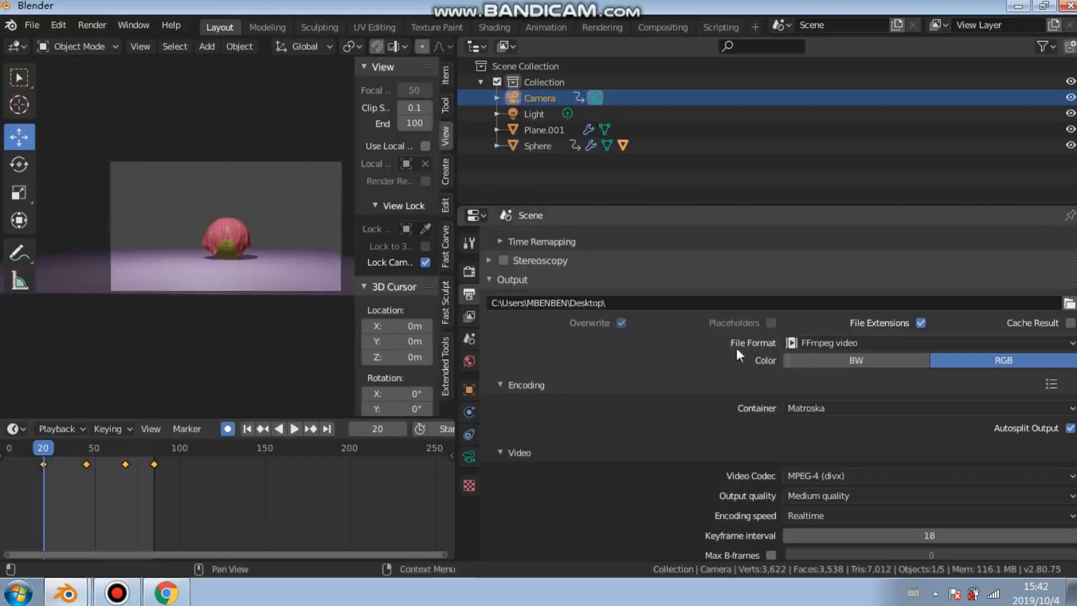
scroll(776, 386, down, 2)
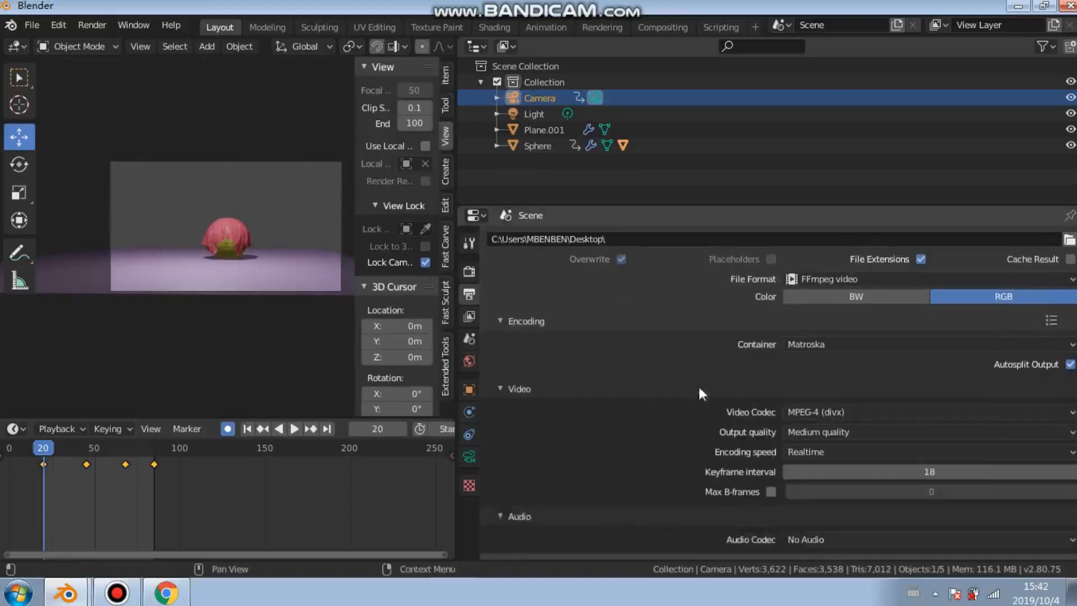
scroll(712, 386, up, 1)
scroll(540, 397, down, 3)
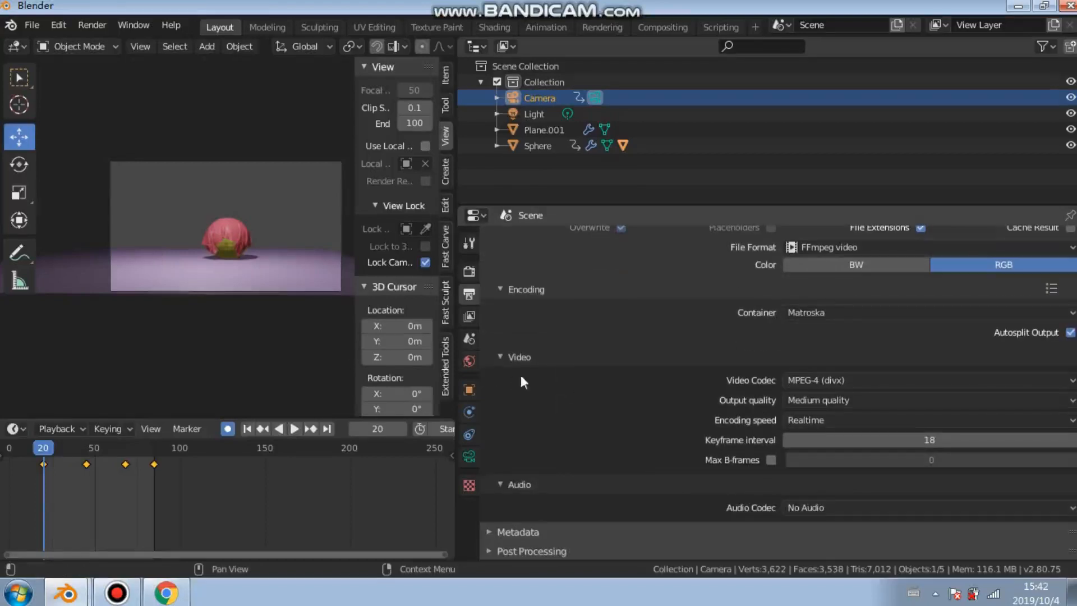
click(839, 380)
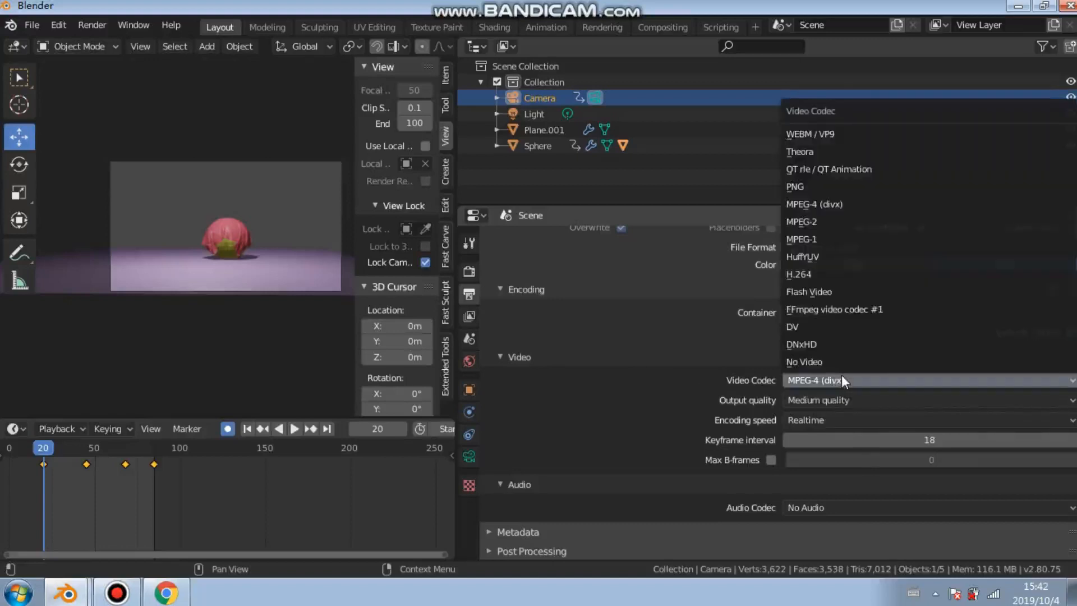
click(844, 377)
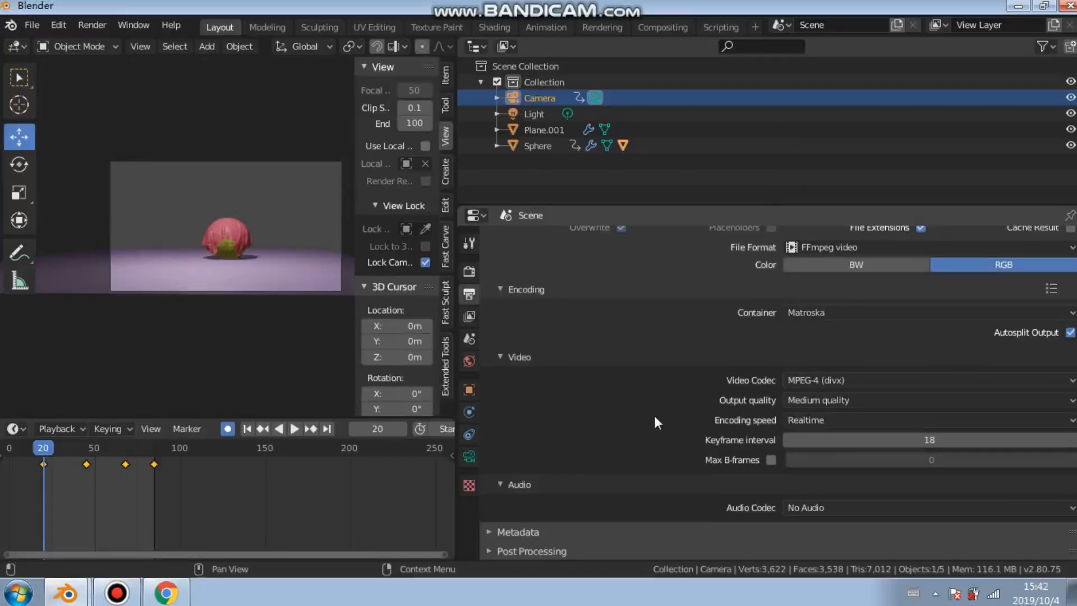
scroll(654, 413, up, 6)
scroll(658, 414, up, 3)
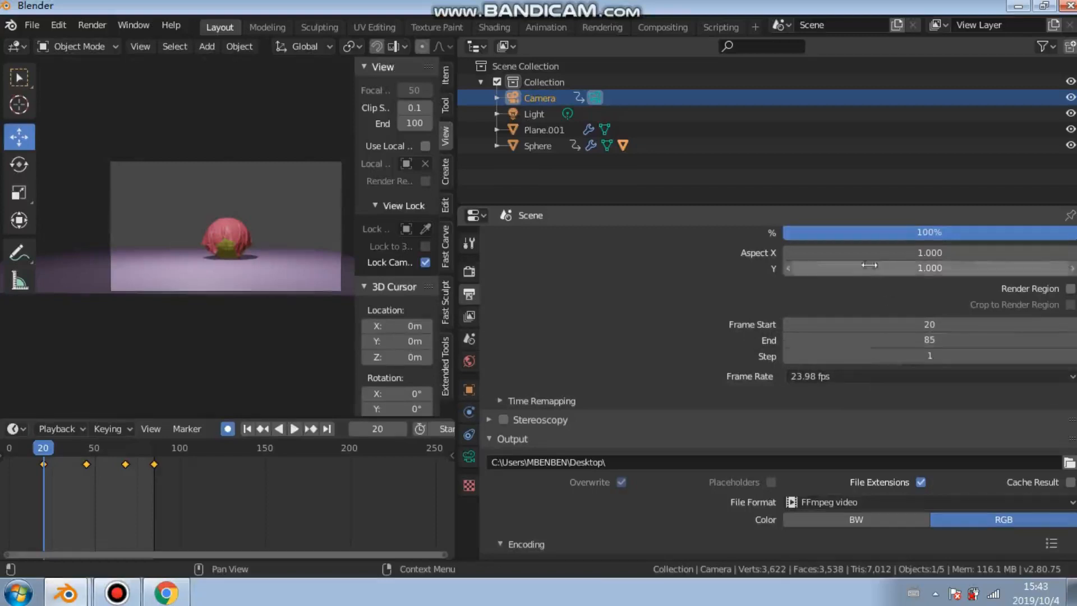
scroll(723, 298, up, 3)
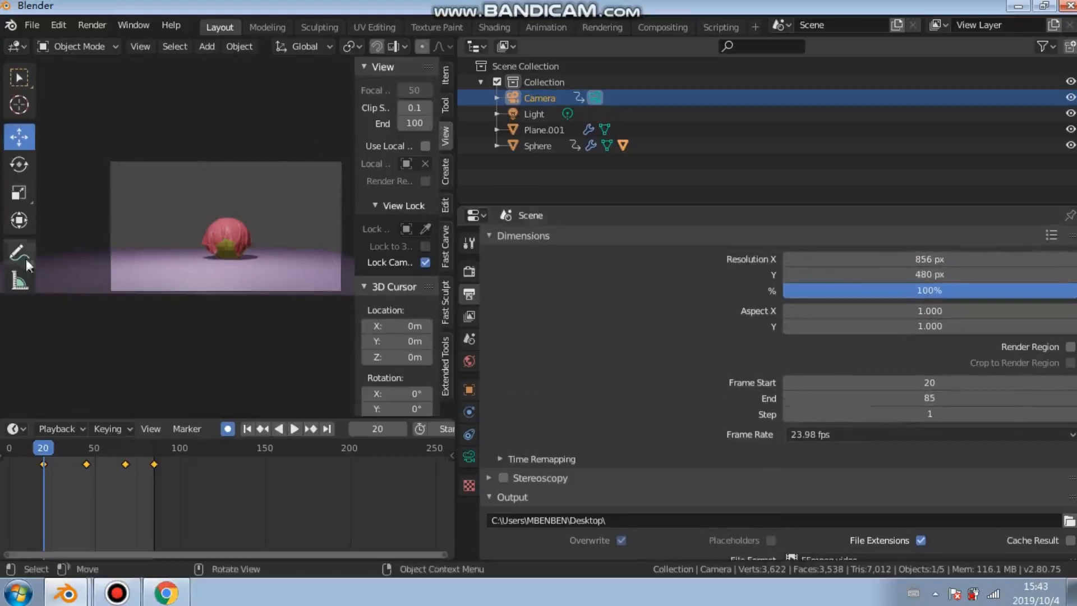
scroll(211, 246, up, 3)
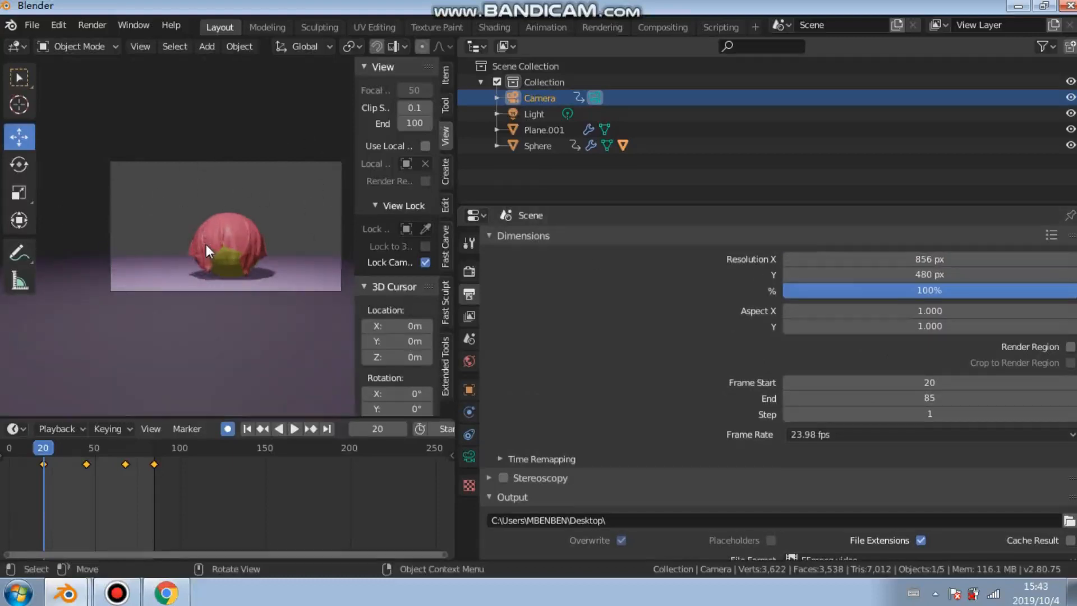
scroll(206, 244, down, 3)
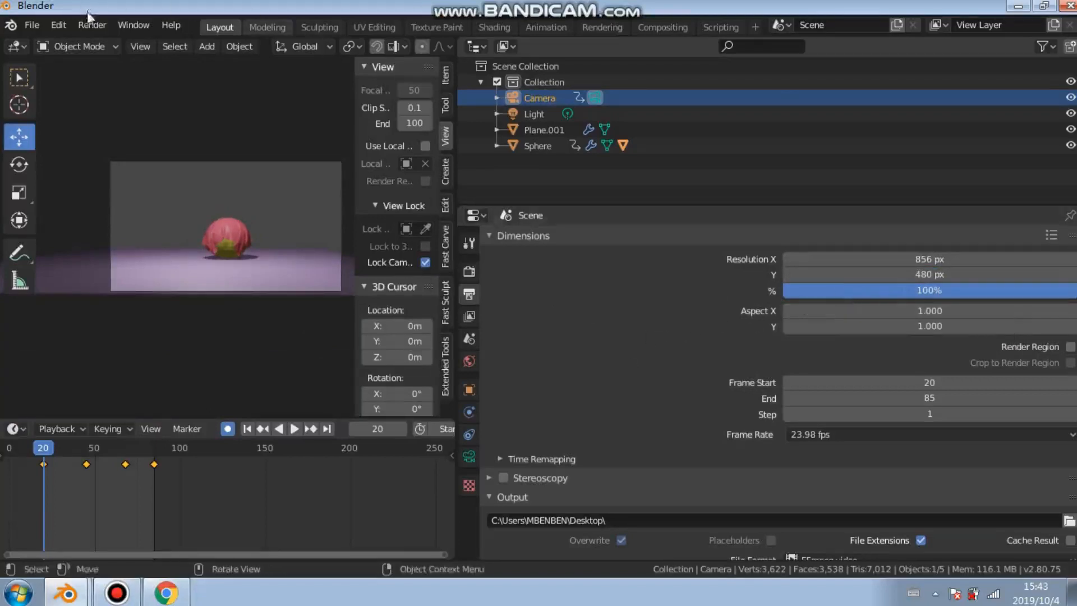
click(1020, 7)
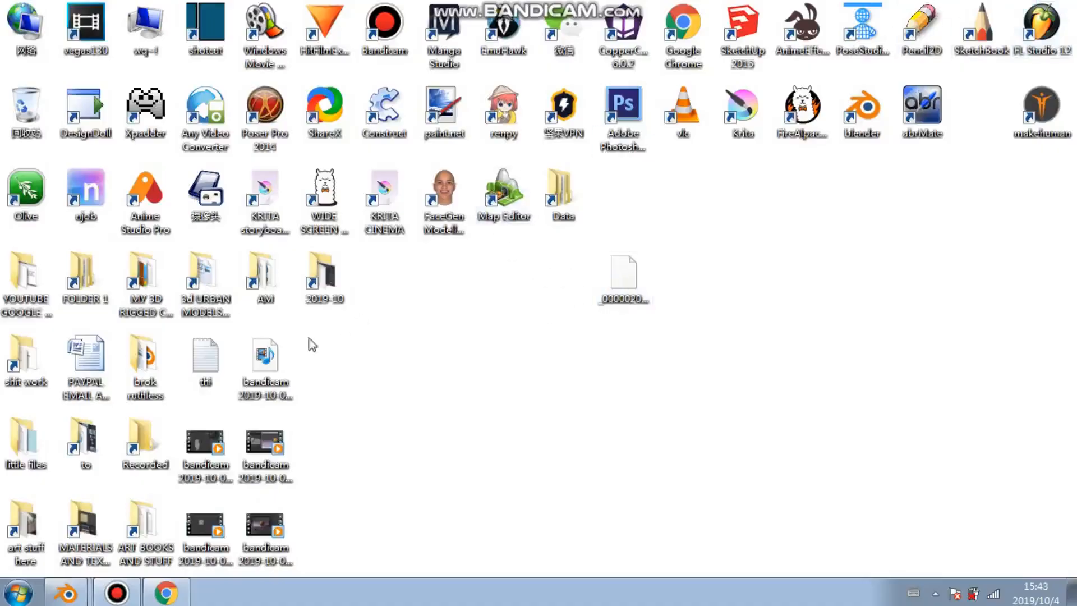
click(281, 358)
drag(620, 298, 686, 124)
double_click(501, 331)
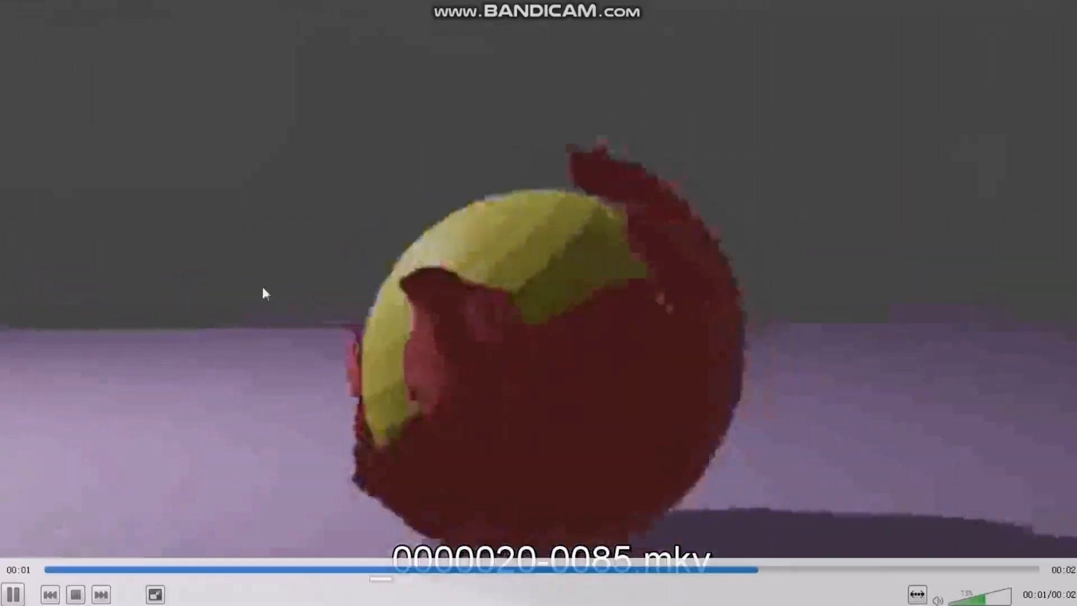
double_click(123, 240)
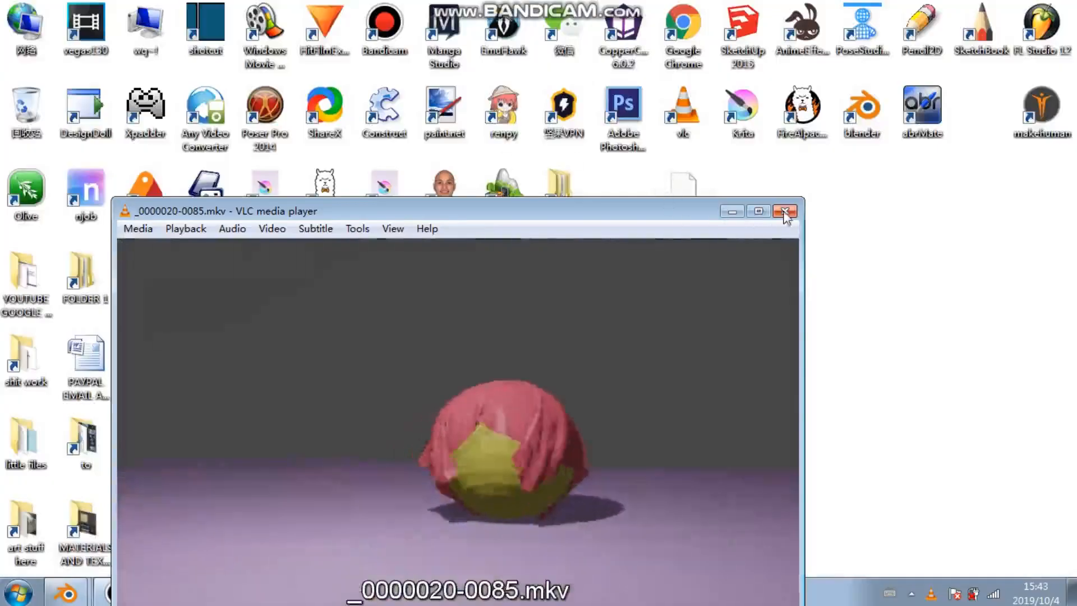
click(785, 212)
drag(683, 196, 48, 119)
right_click(18, 116)
click(45, 141)
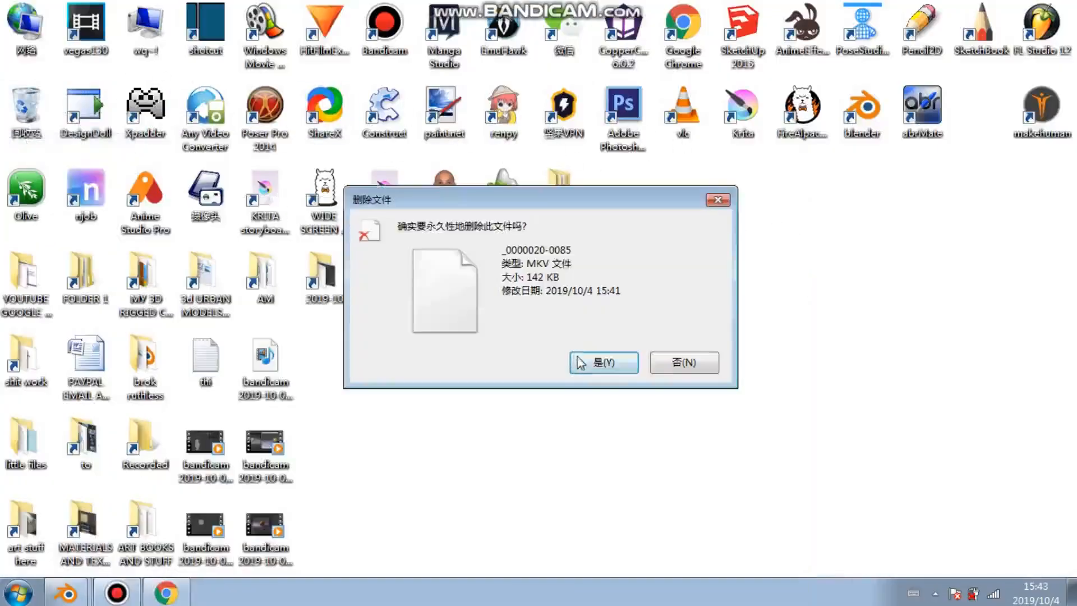
click(579, 363)
Switch back to the main Blender window and render the animation with the MPEG-4 (divx) codec
mouse_move(67, 593)
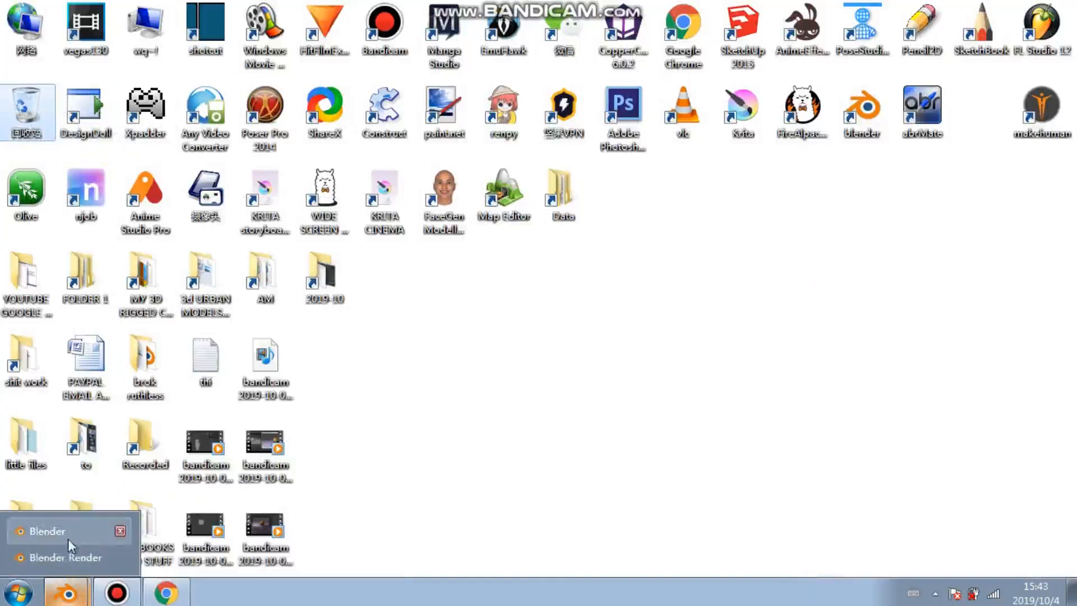
click(47, 531)
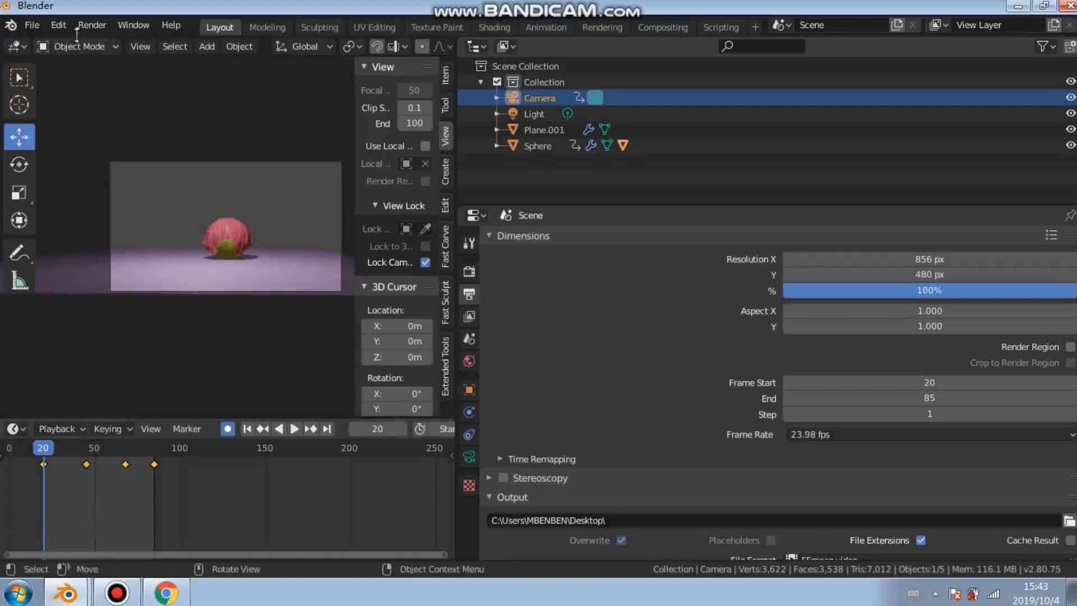
click(94, 26)
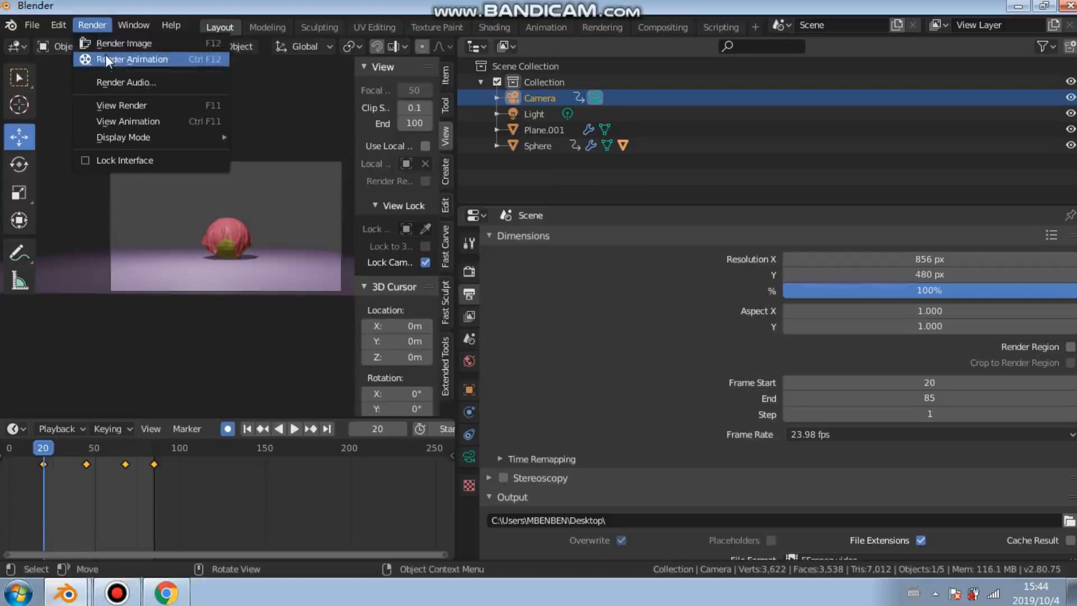
click(106, 55)
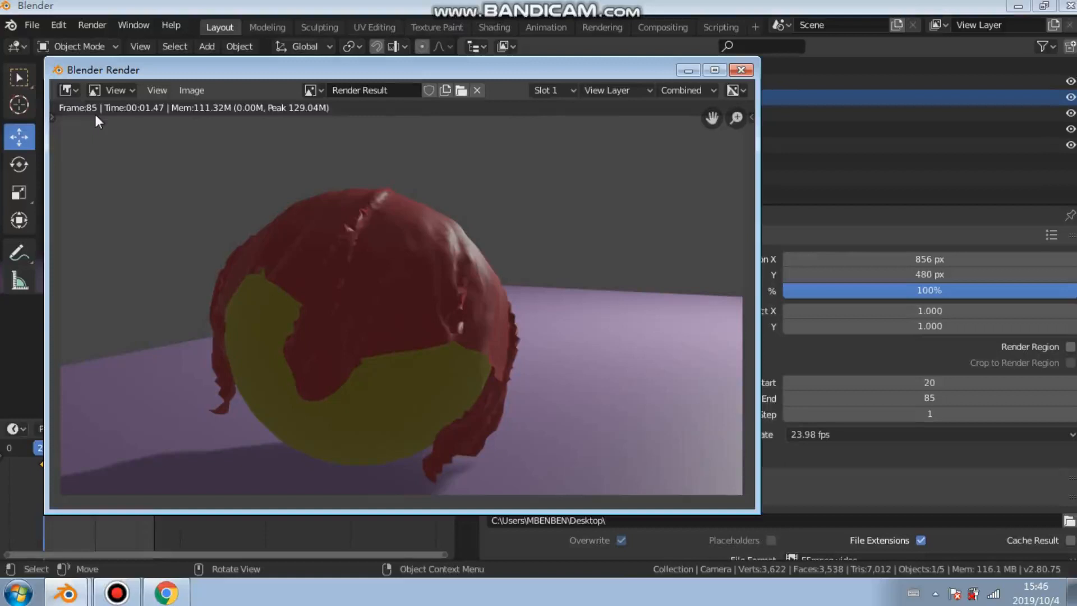
click(379, 4)
mouse_move(480, 3)
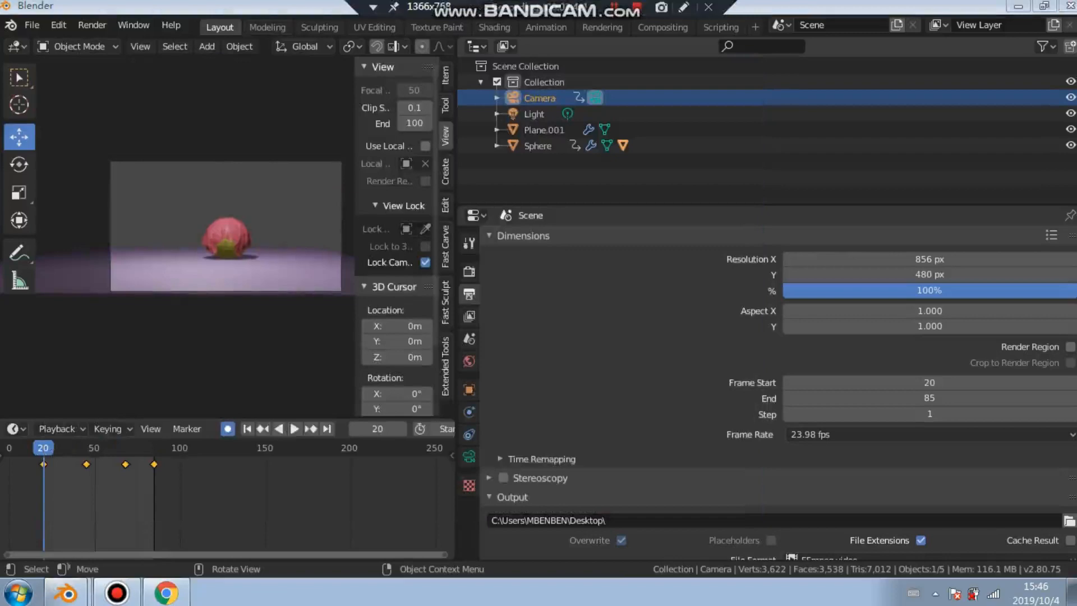
click(1018, 7)
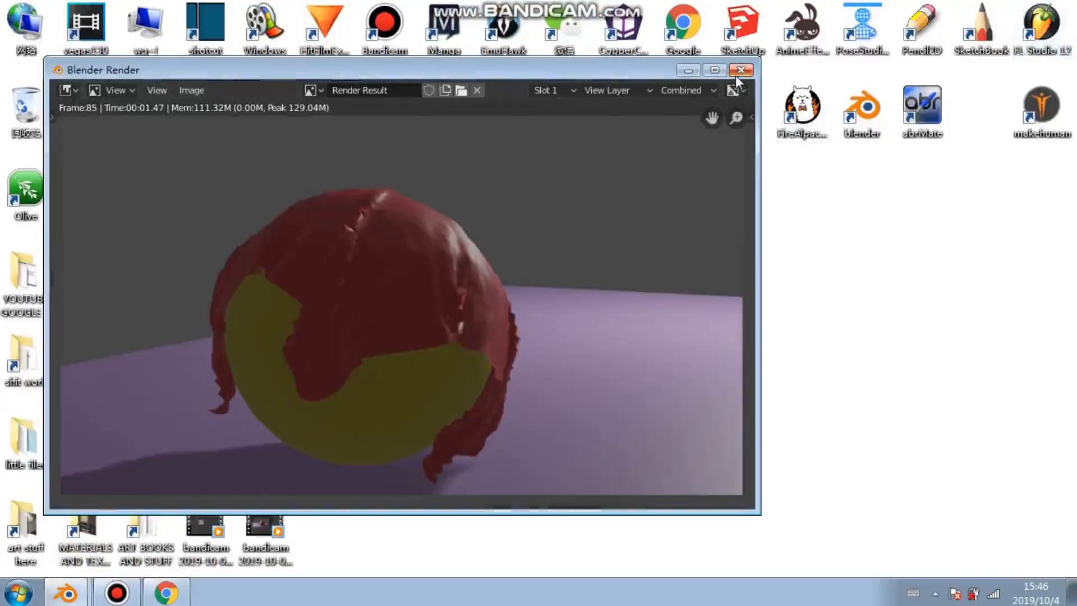
click(697, 78)
drag(324, 375, 684, 137)
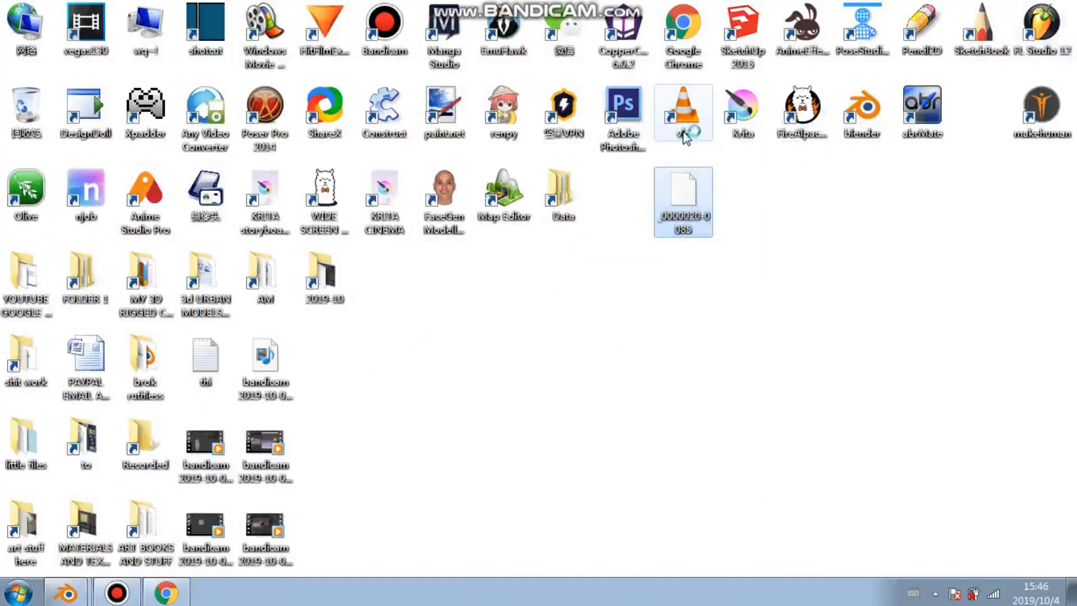
double_click(455, 329)
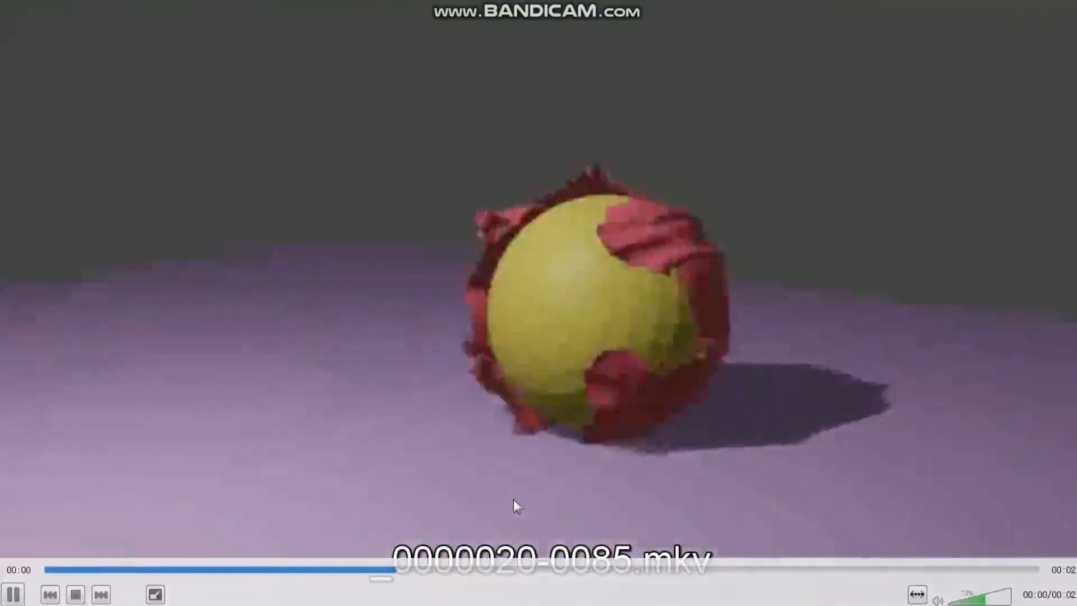
double_click(581, 344)
click(785, 211)
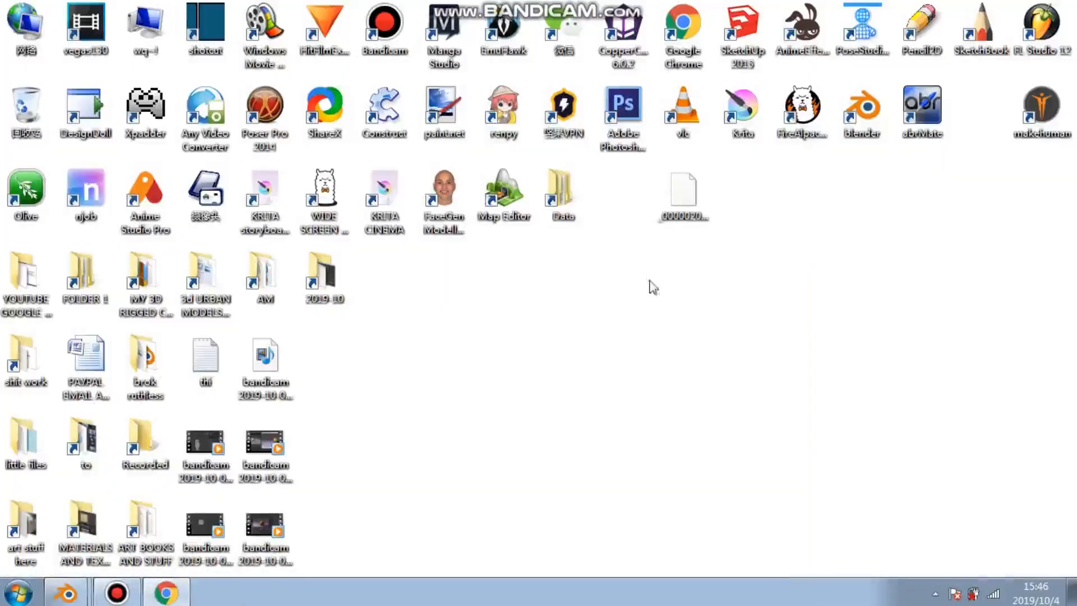
drag(672, 205, 19, 101)
right_click(19, 101)
click(57, 115)
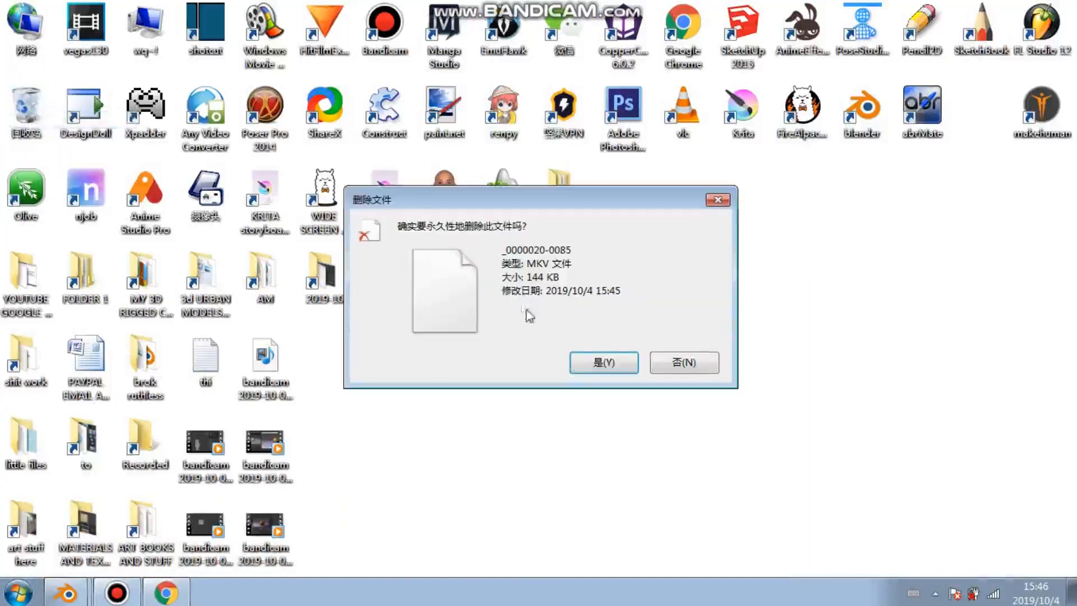
click(599, 360)
Return to the main Blender window and set the output video codec to H.264, keeping the FFmpeg video file format
mouse_move(66, 593)
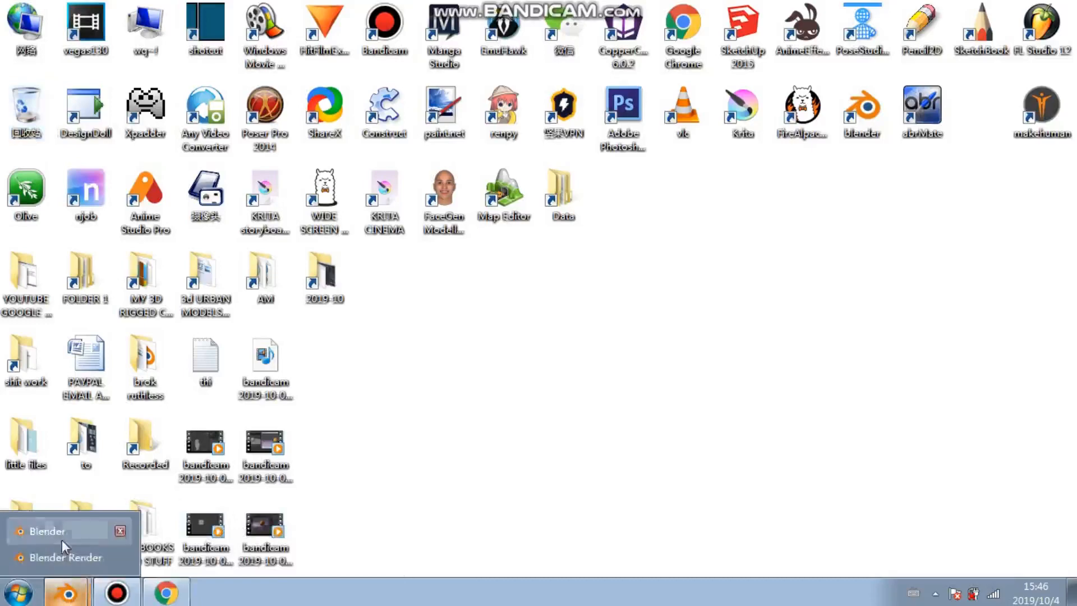
click(56, 524)
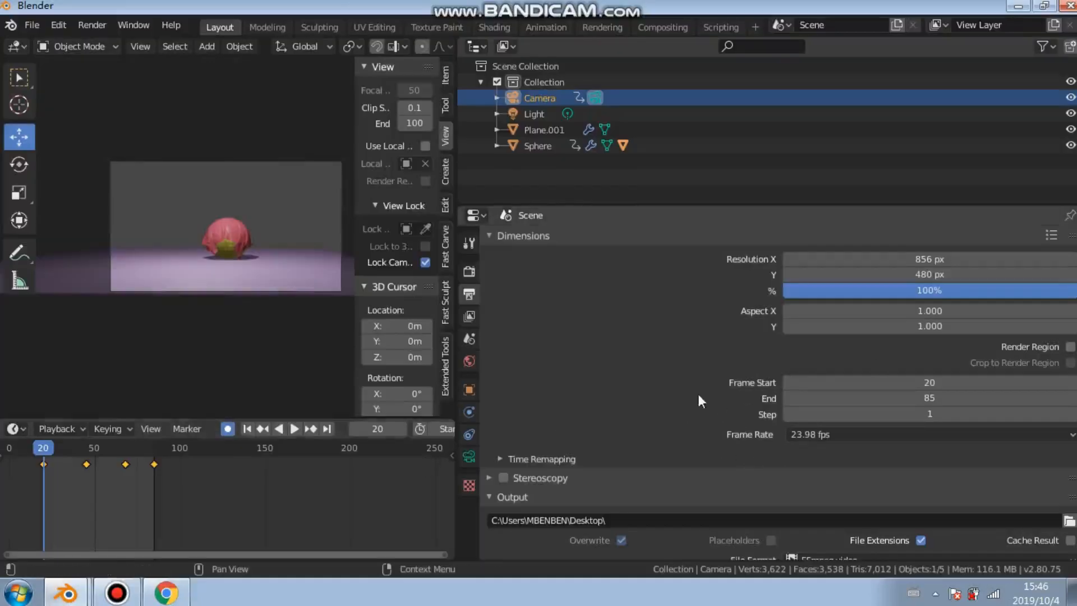
scroll(741, 422, down, 3)
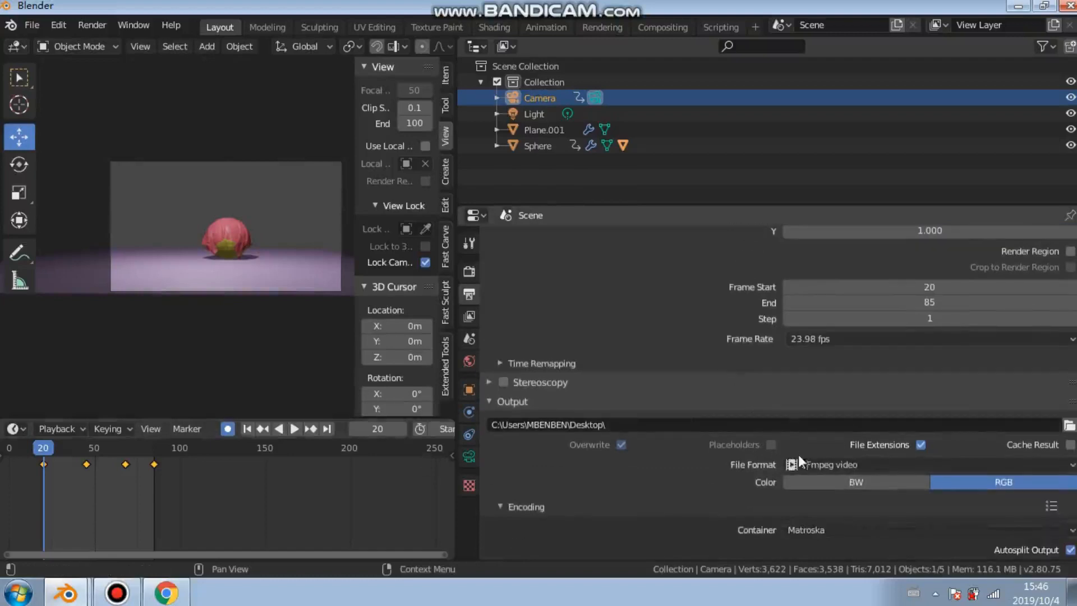
click(848, 465)
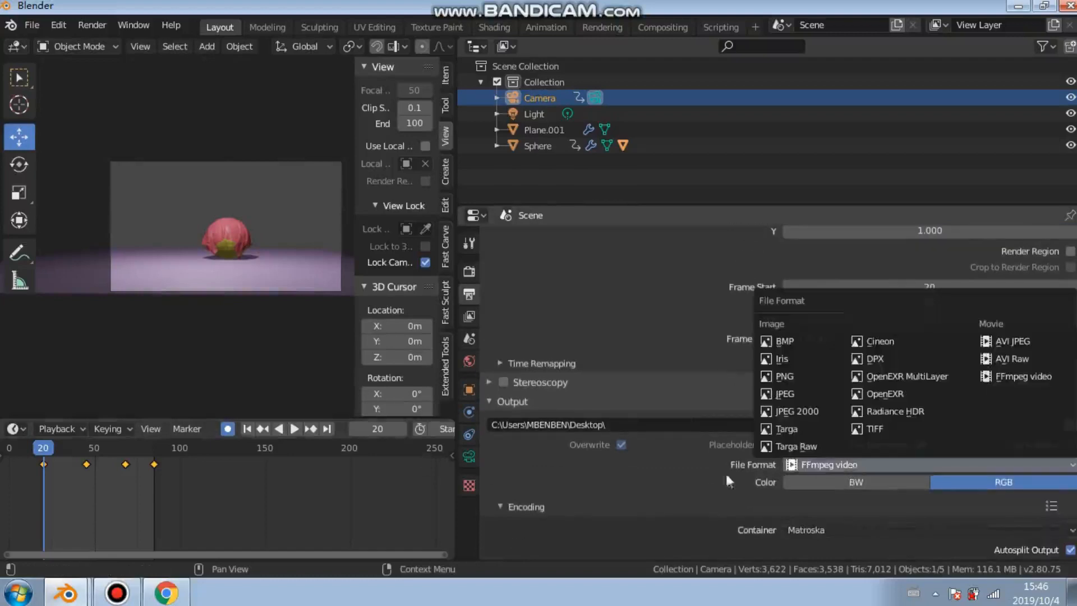
scroll(666, 307, down, 1)
scroll(670, 310, down, 4)
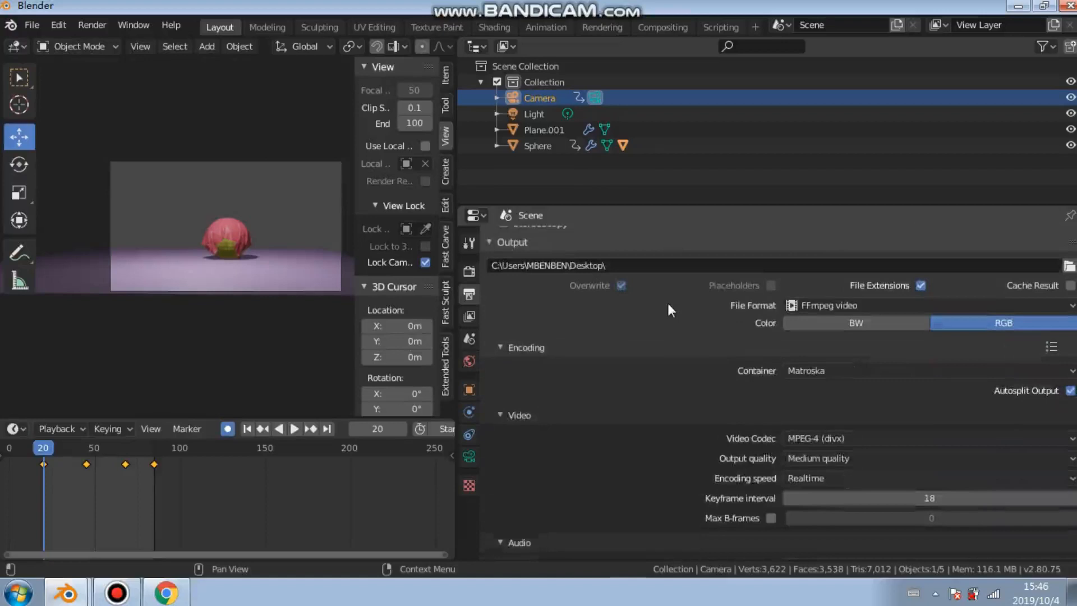
click(939, 440)
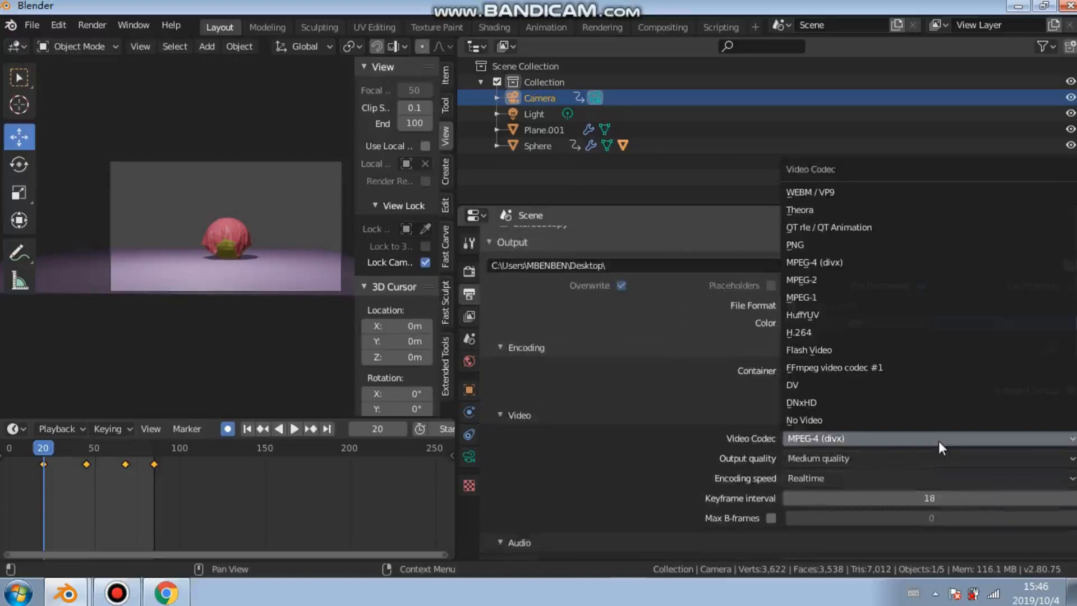
click(899, 335)
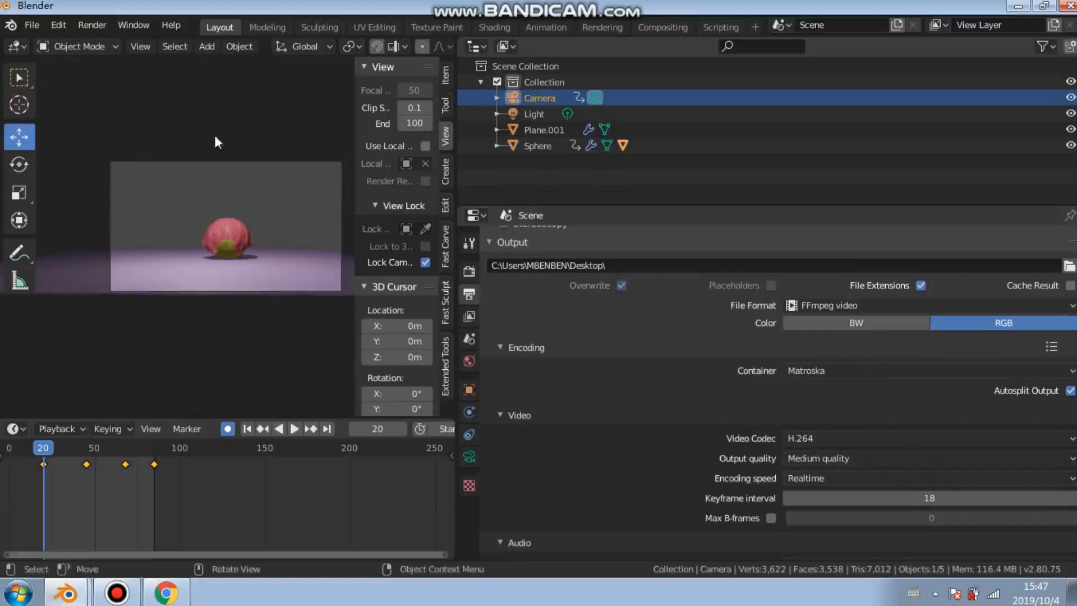
Render the animation with the H.264 codec and shrink the Blender Render window while the frames are processed
click(95, 25)
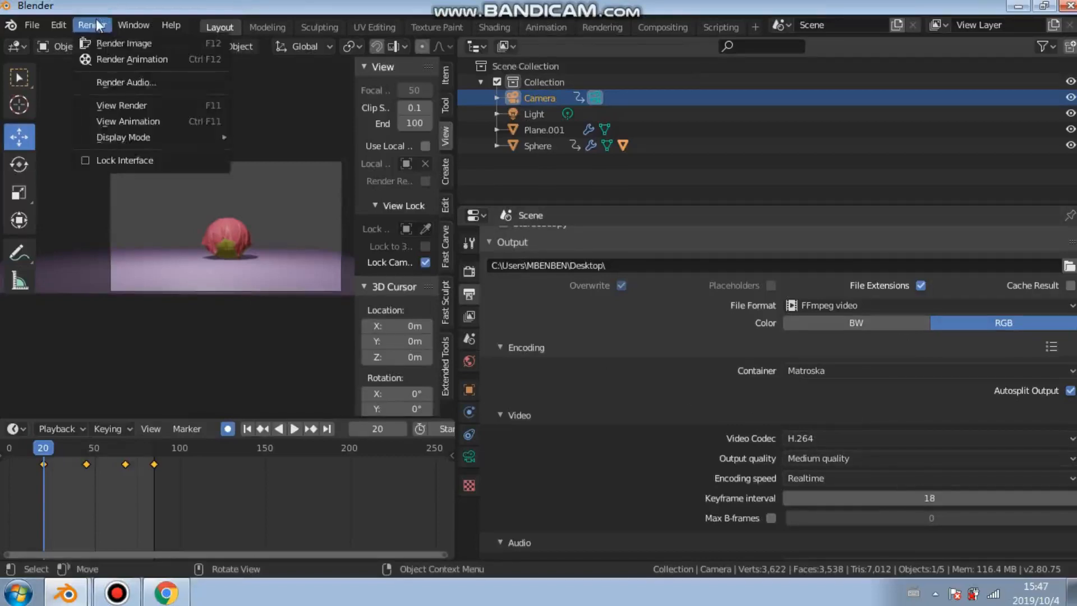
click(1018, 6)
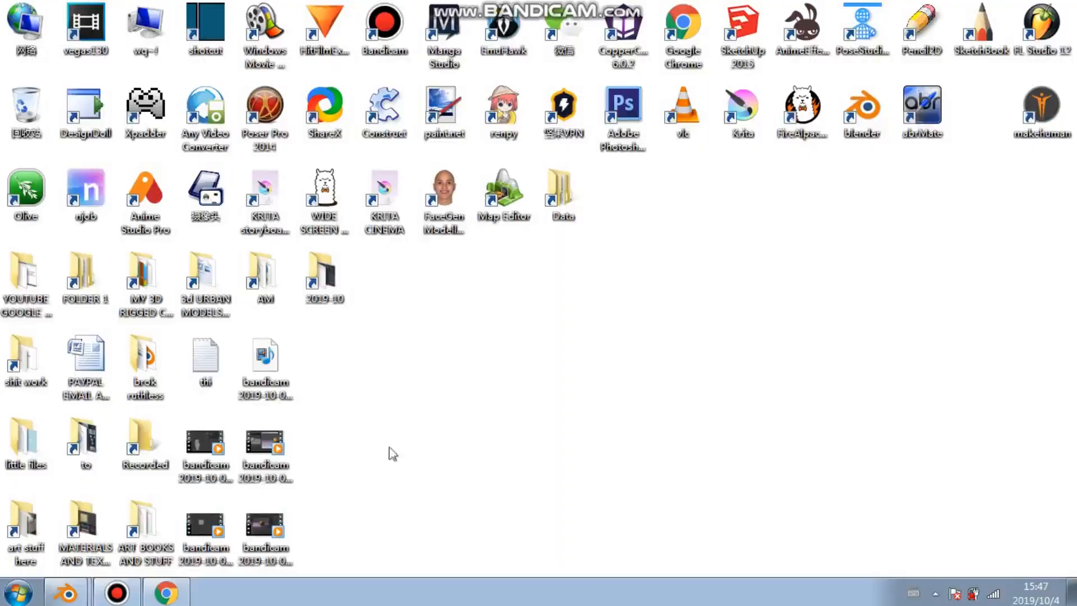
mouse_move(77, 589)
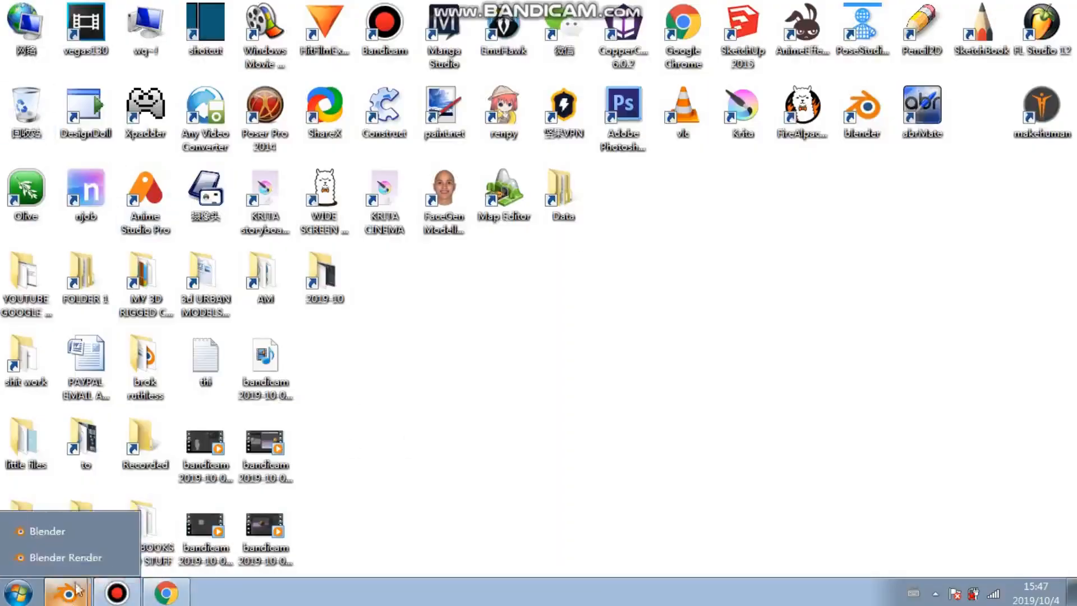
click(49, 531)
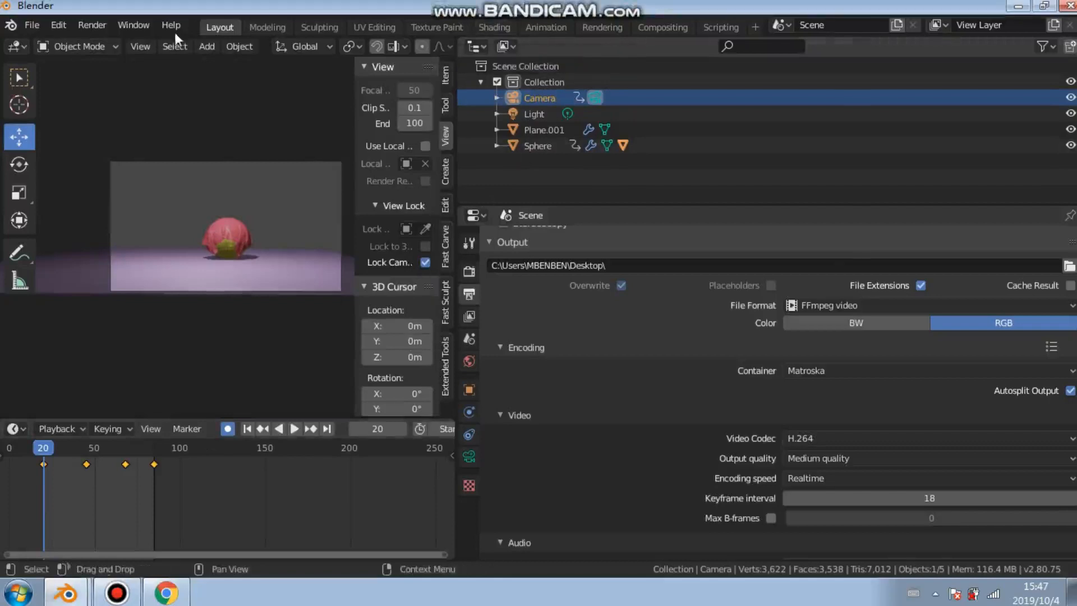
click(91, 24)
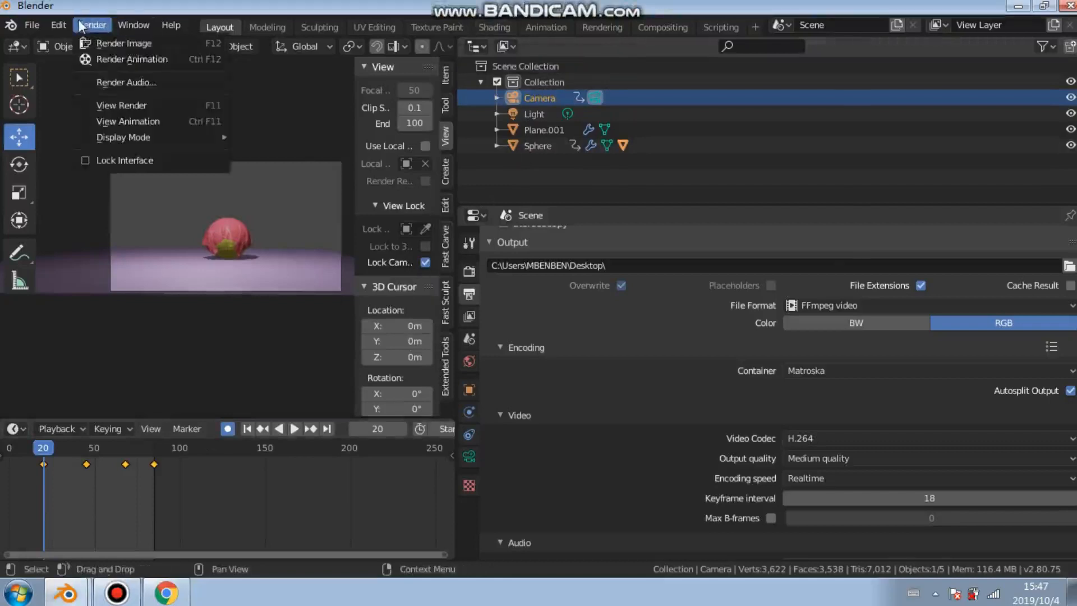
click(100, 59)
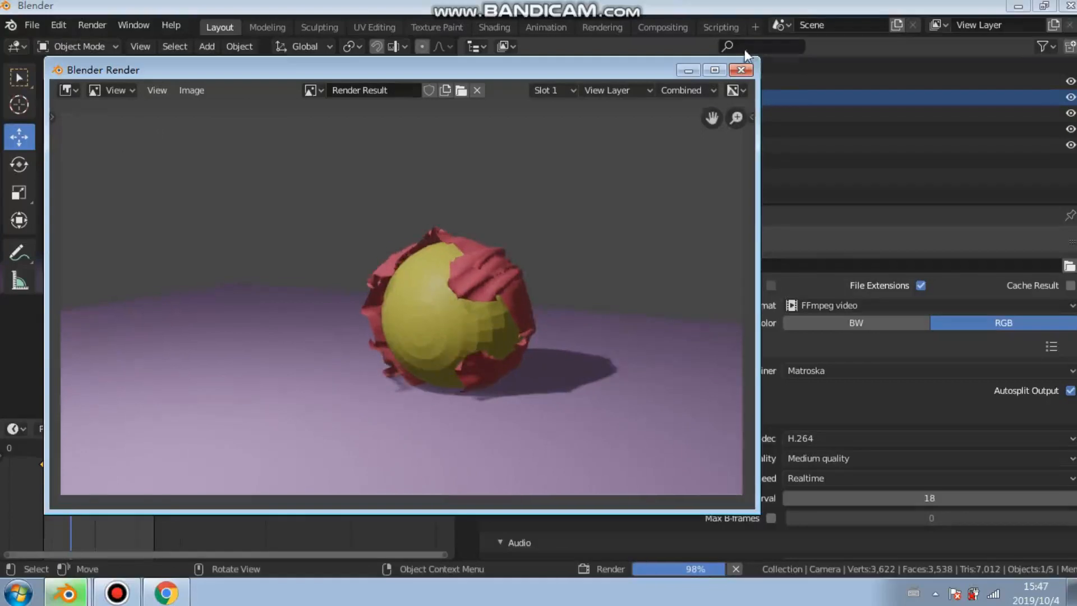
drag(762, 57, 478, 174)
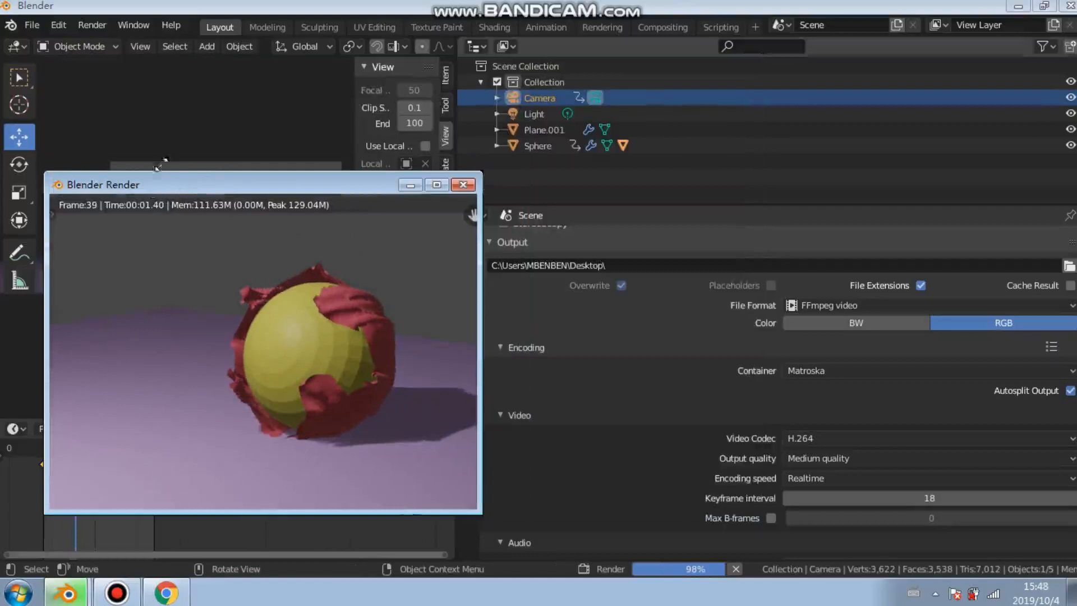
mouse_move(607, 3)
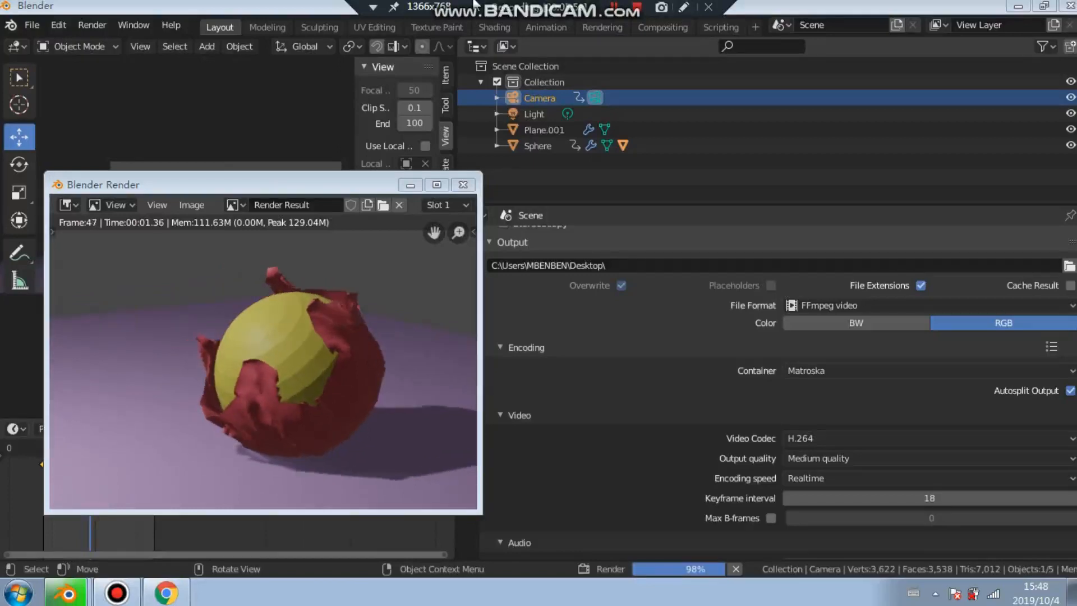
Search Windows for %tmp% and open the Temp folder
click(19, 593)
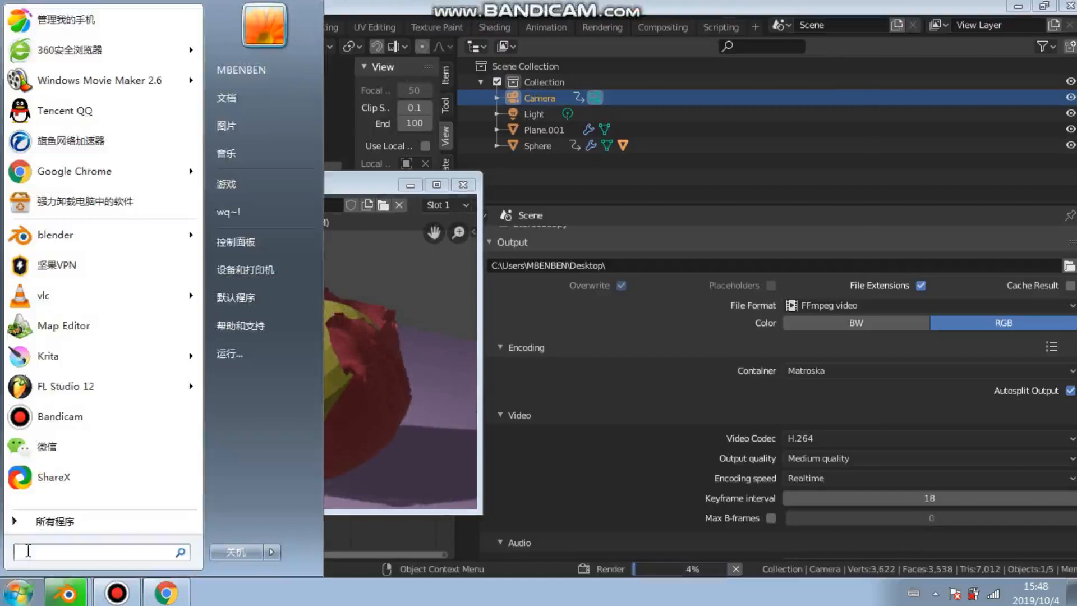
text(%)
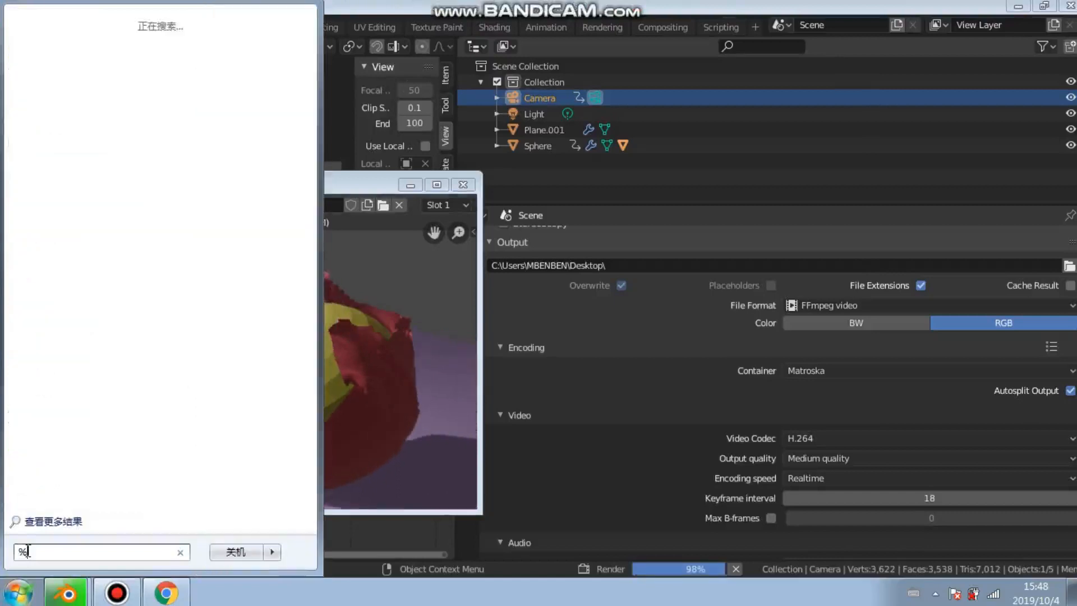
text(tmp)
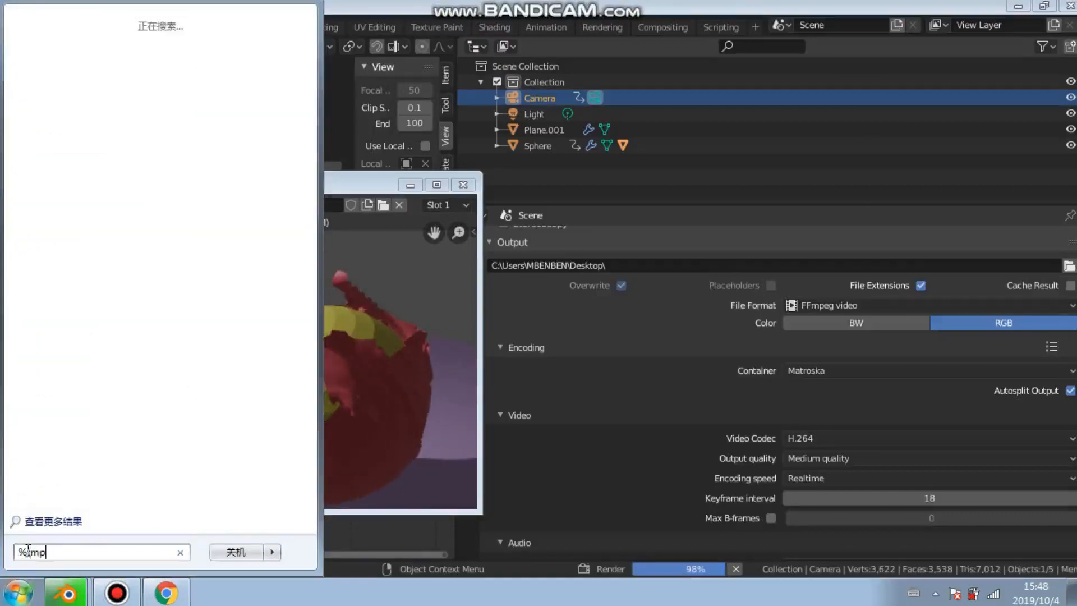
text(%)
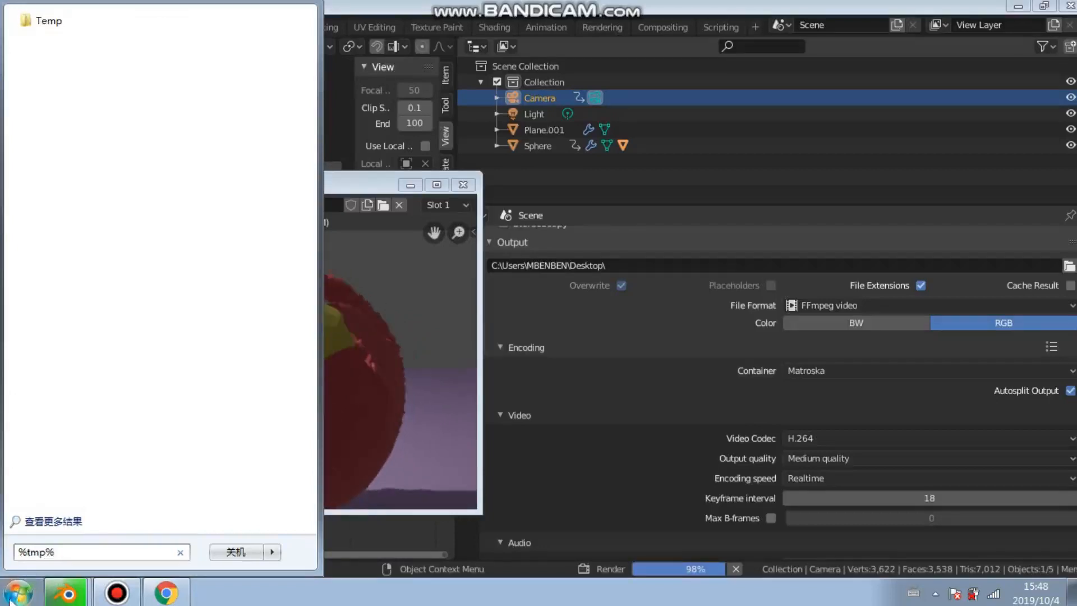
click(49, 22)
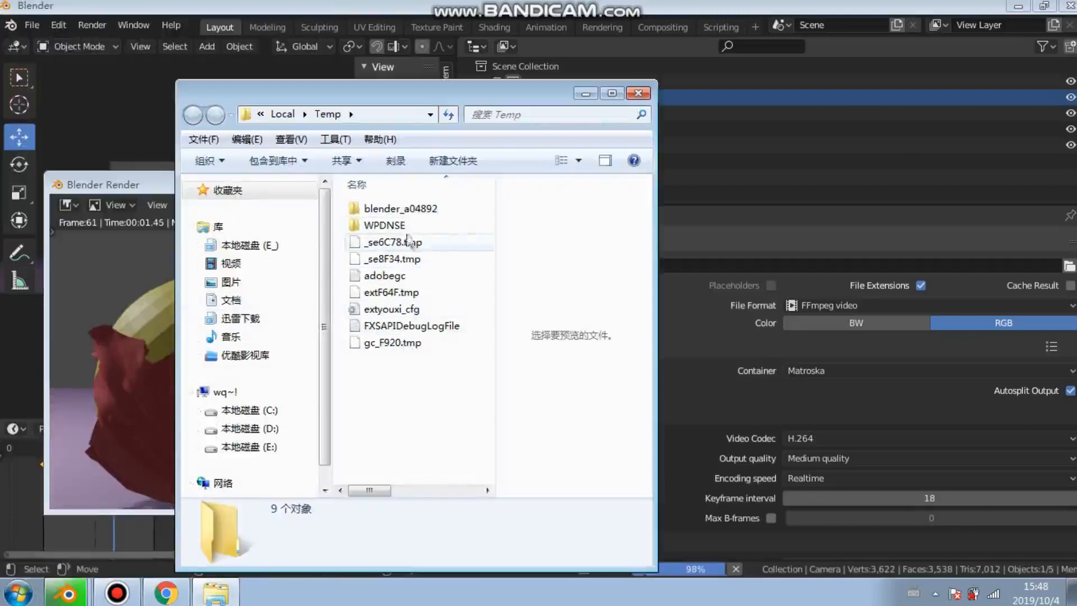
Check the contents of the blender_a04892 and WPDNSE folders inside the Temp folder
double_click(409, 209)
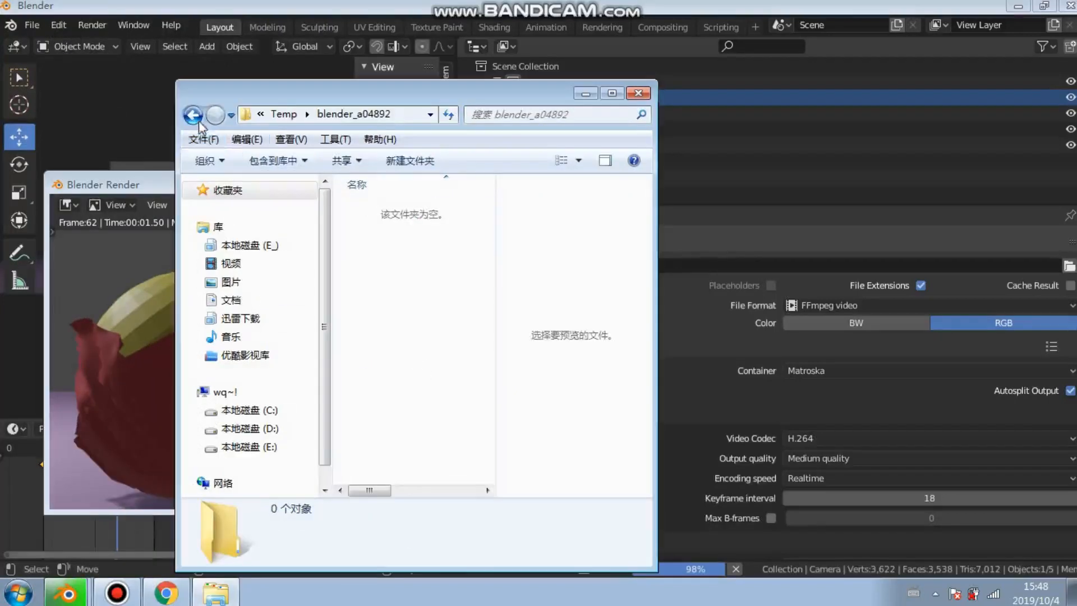
key(BackSpace)
double_click(385, 226)
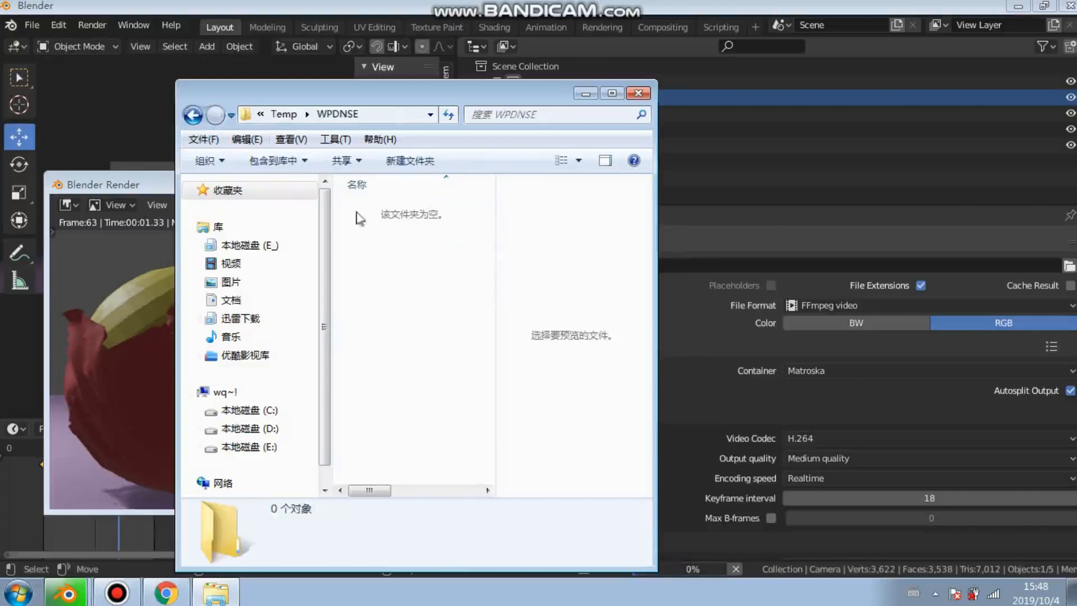
click(193, 116)
Delete all items in the Temp folder, cancel the deletion for the file in use, and close the folder window
drag(440, 387, 343, 202)
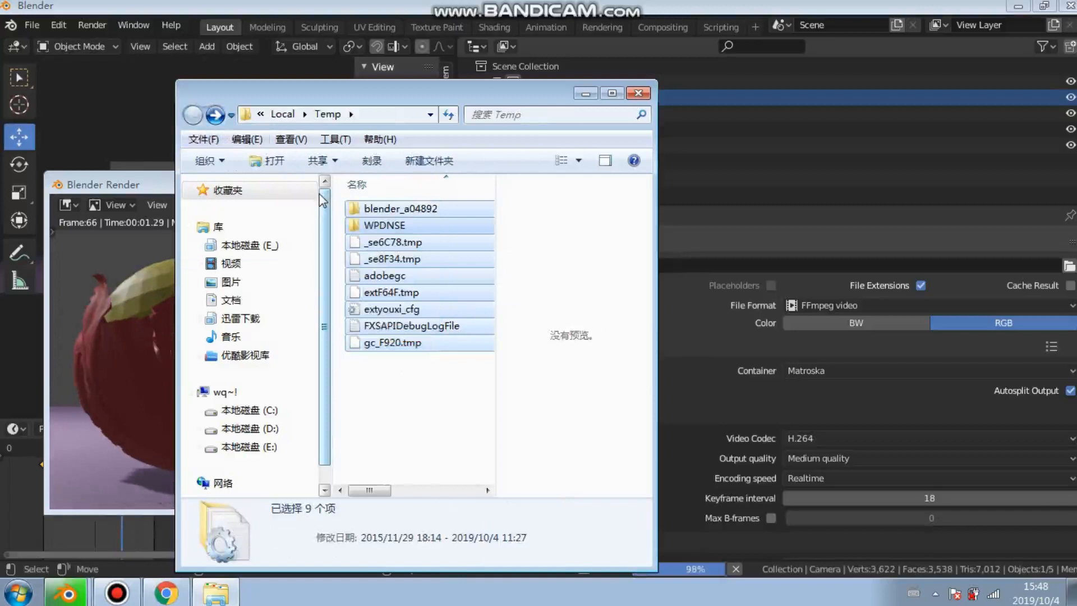
key(Delete)
click(606, 310)
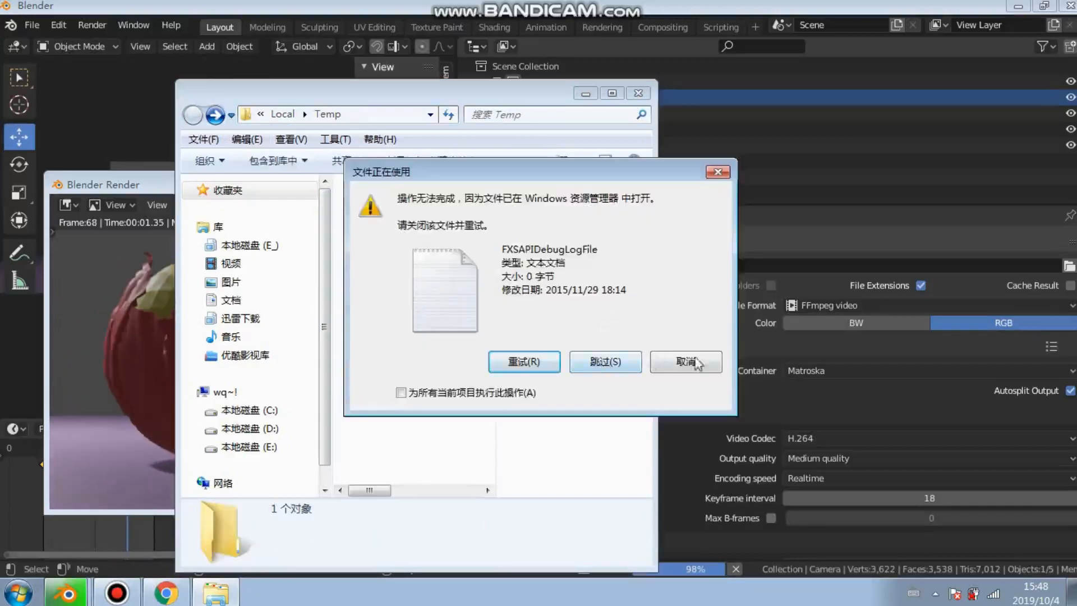
click(701, 360)
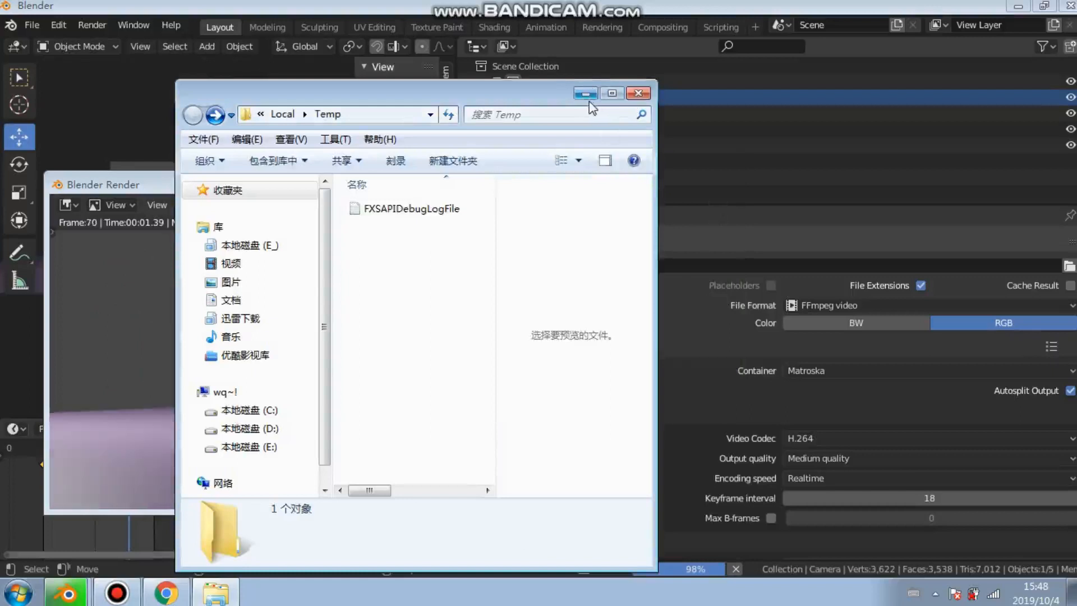
click(638, 93)
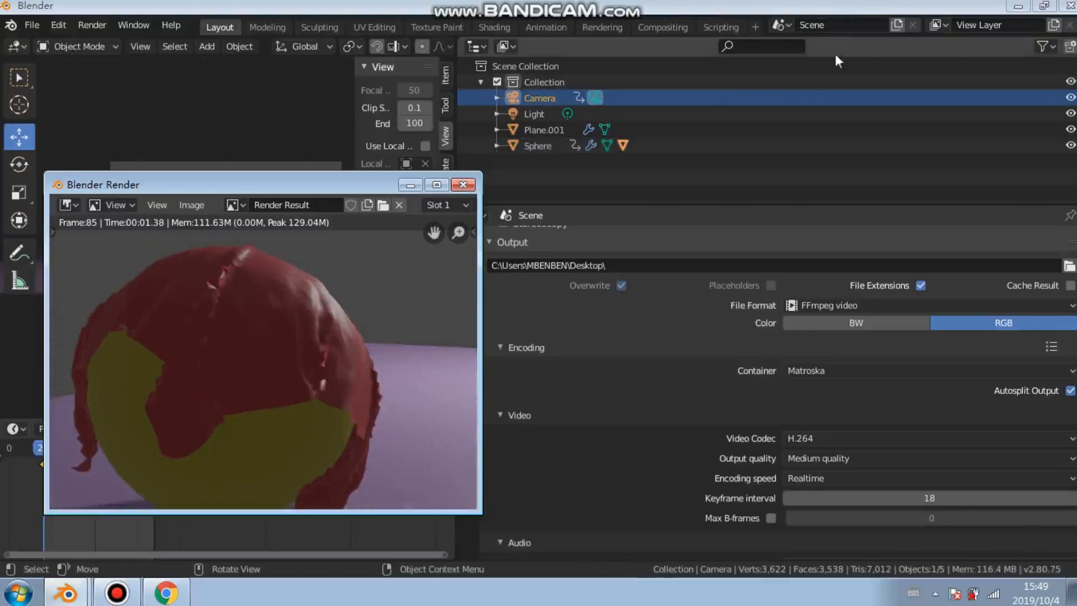
click(1017, 8)
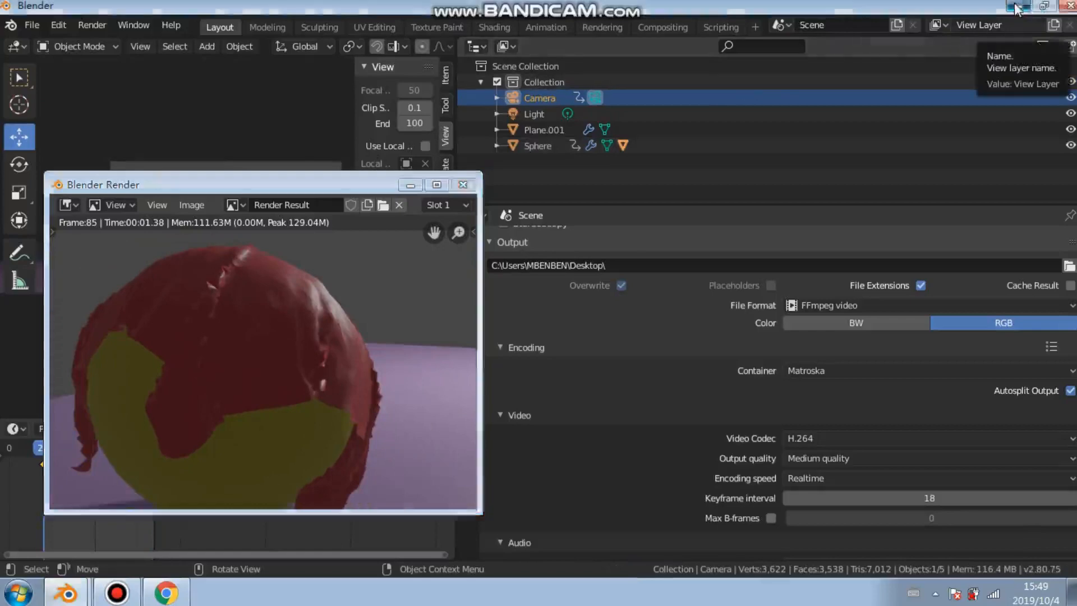
click(411, 184)
drag(324, 359, 683, 109)
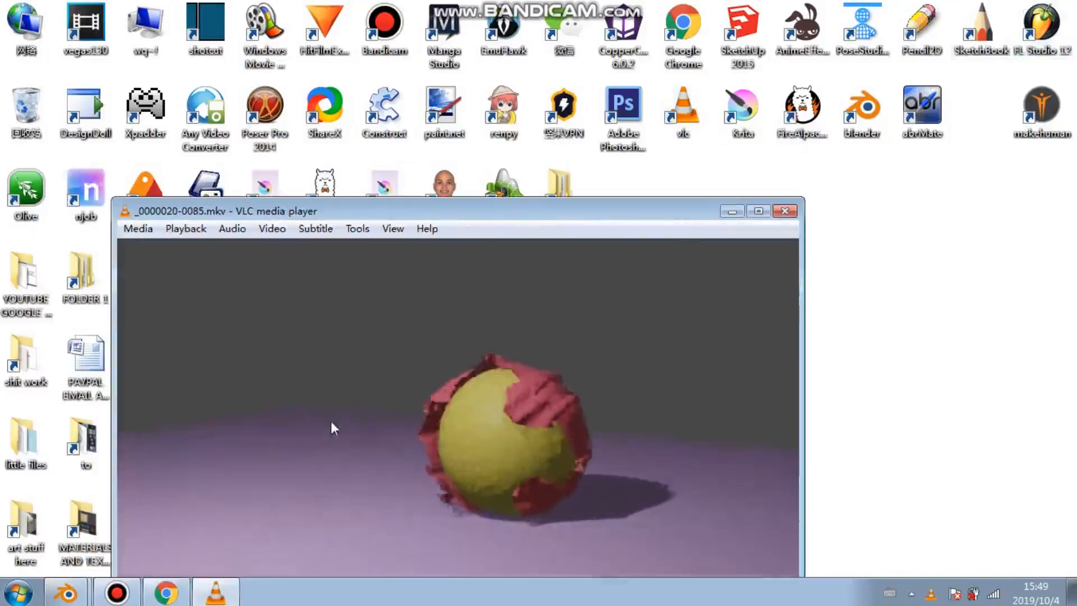
double_click(330, 426)
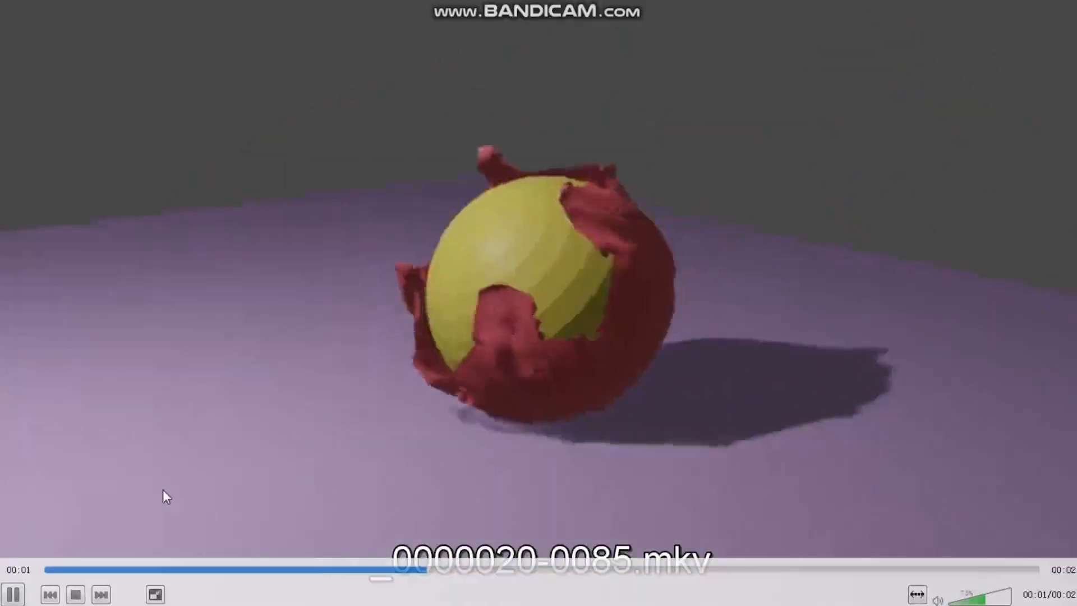
double_click(162, 489)
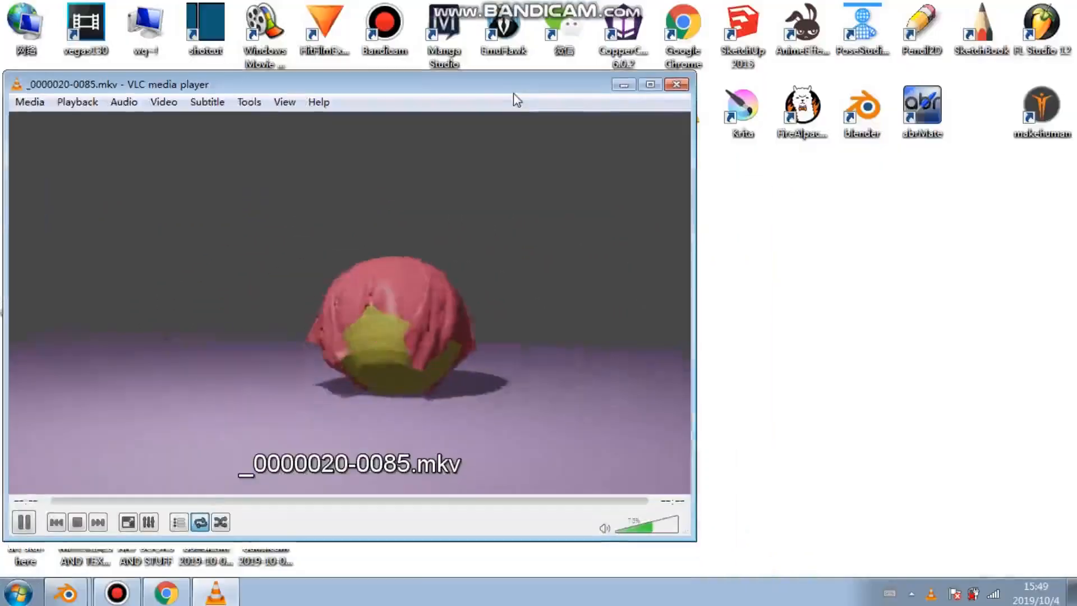
drag(513, 93, 562, 97)
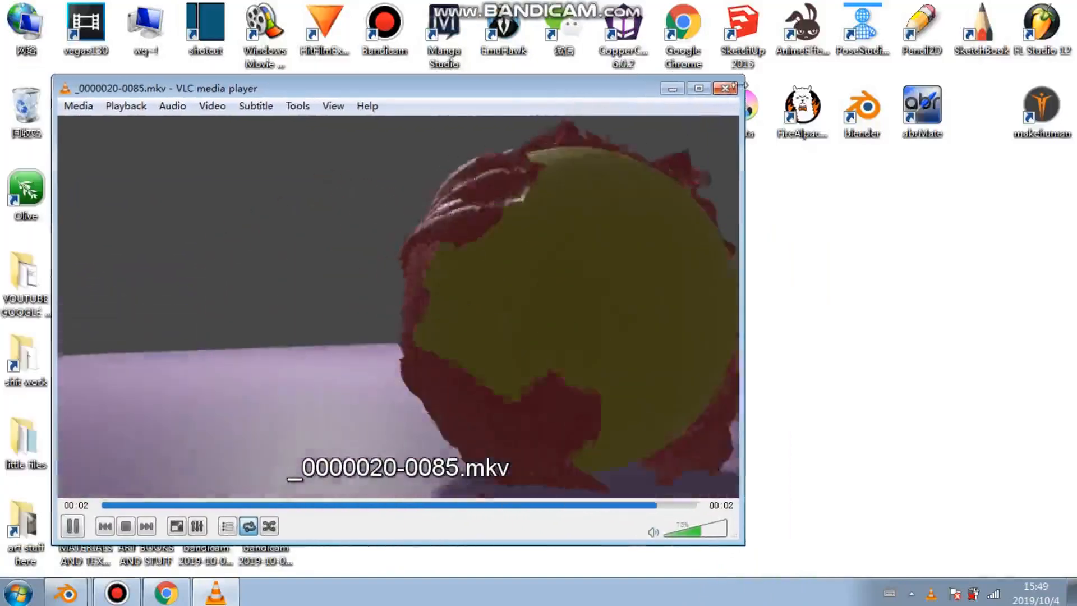
click(727, 89)
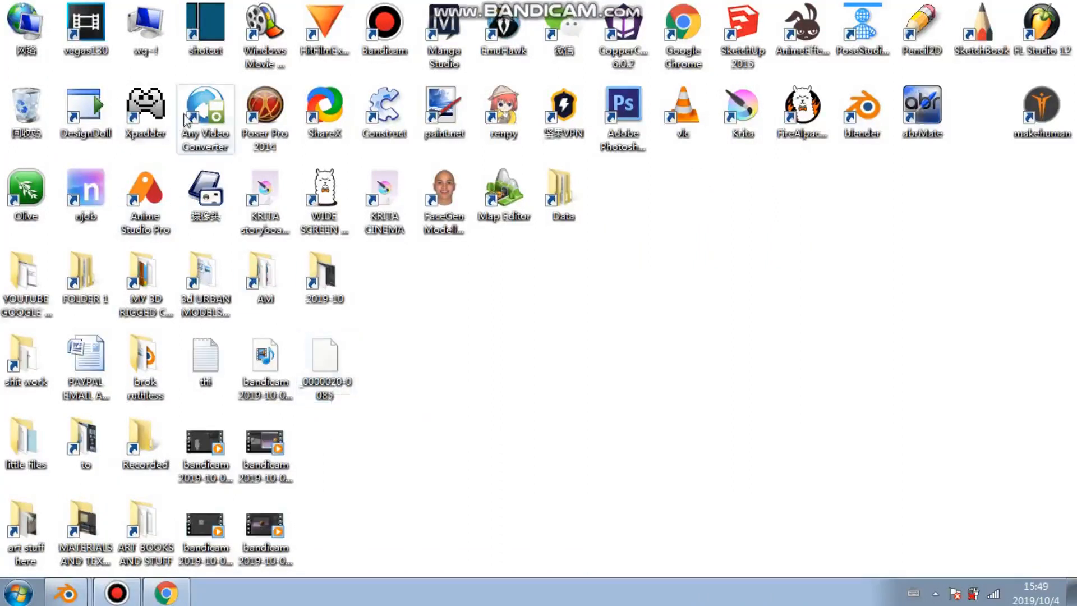
Empty the Recycle Bin permanently from the desktop
right_click(11, 102)
click(37, 128)
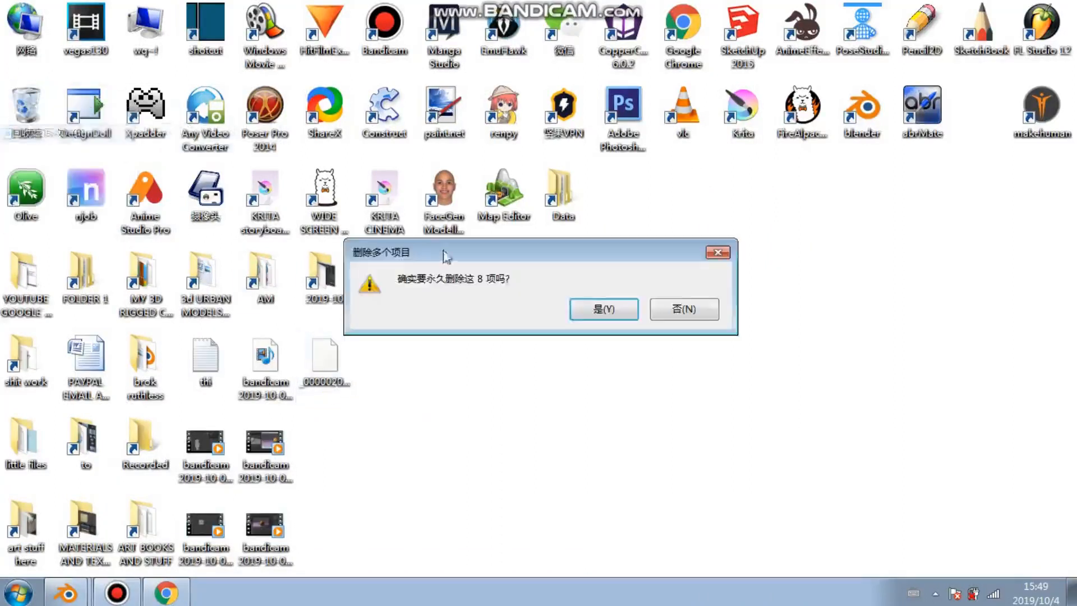
click(586, 311)
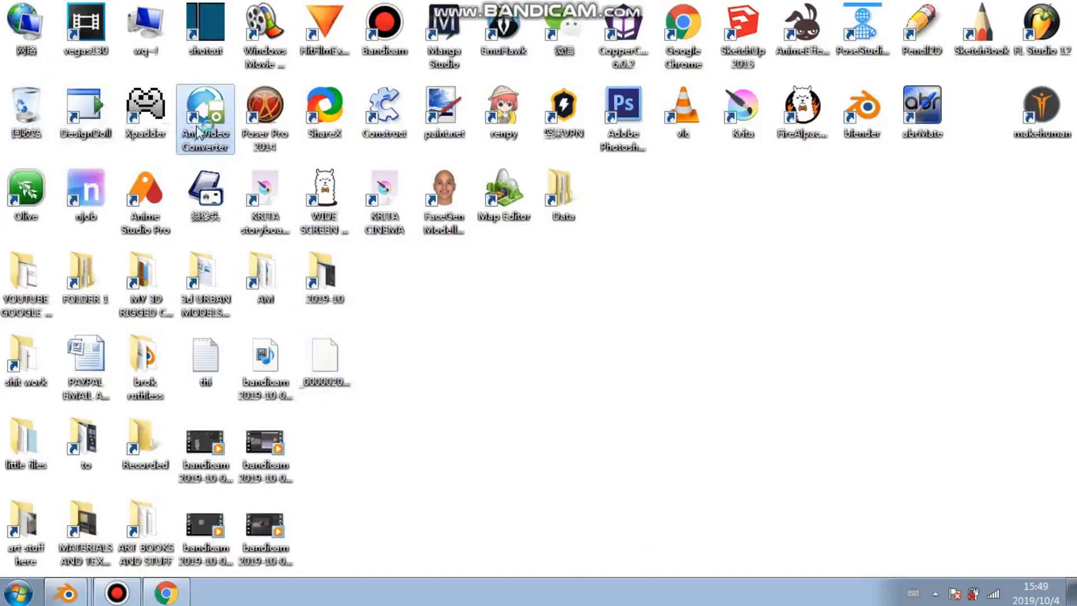
double_click(444, 190)
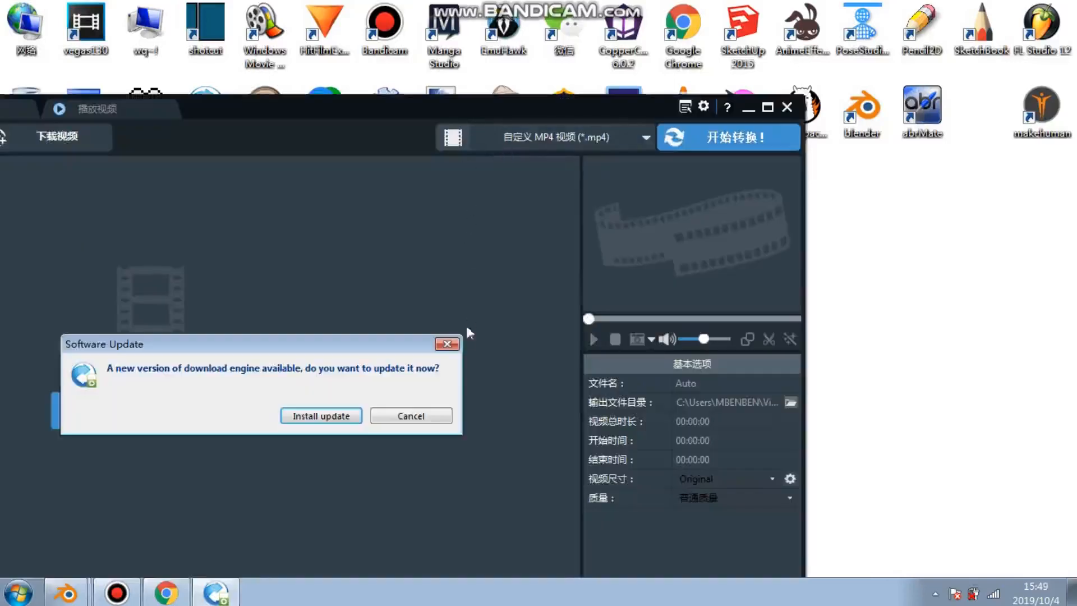
click(447, 344)
drag(376, 108, 973, 197)
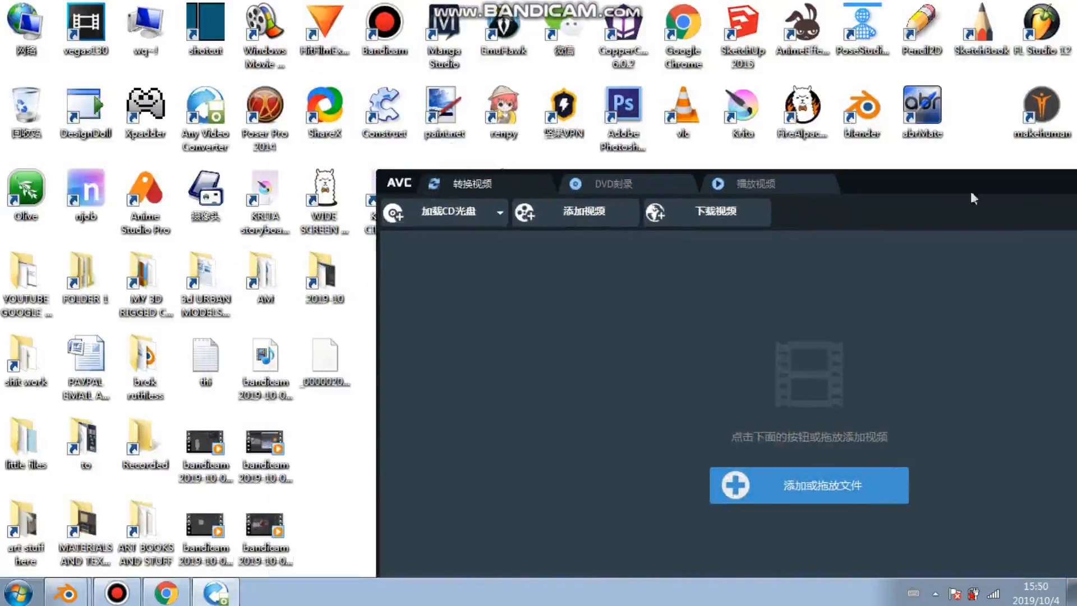
drag(353, 381, 415, 384)
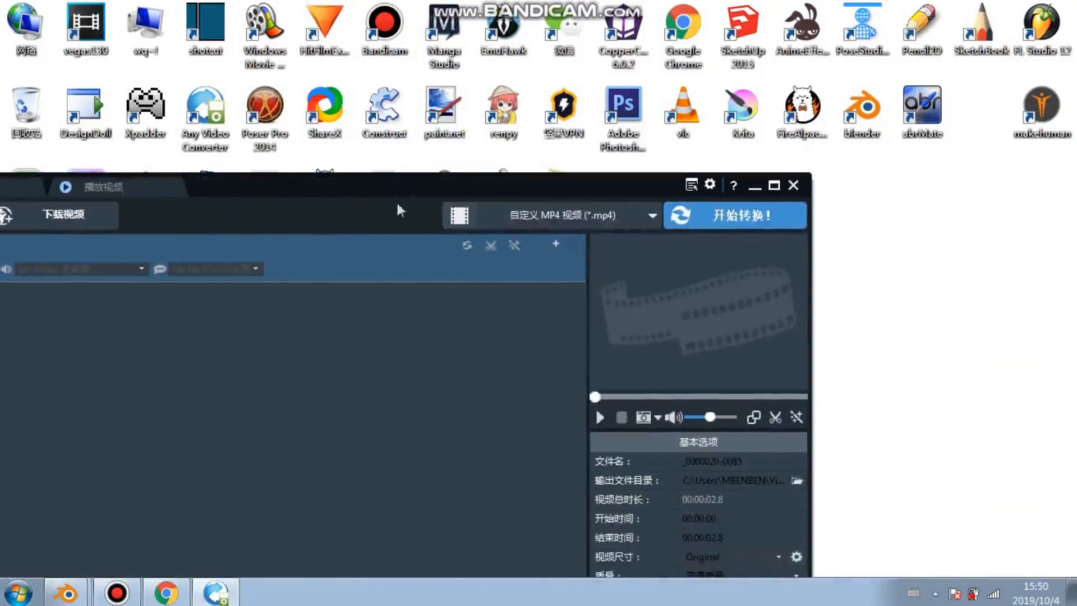
click(680, 221)
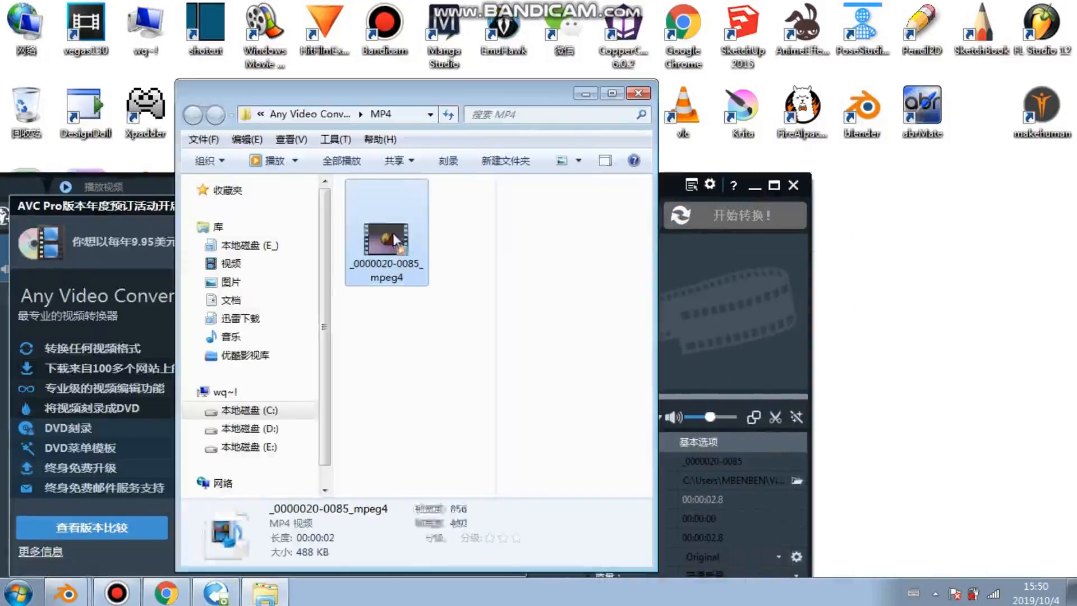
drag(385, 236, 920, 230)
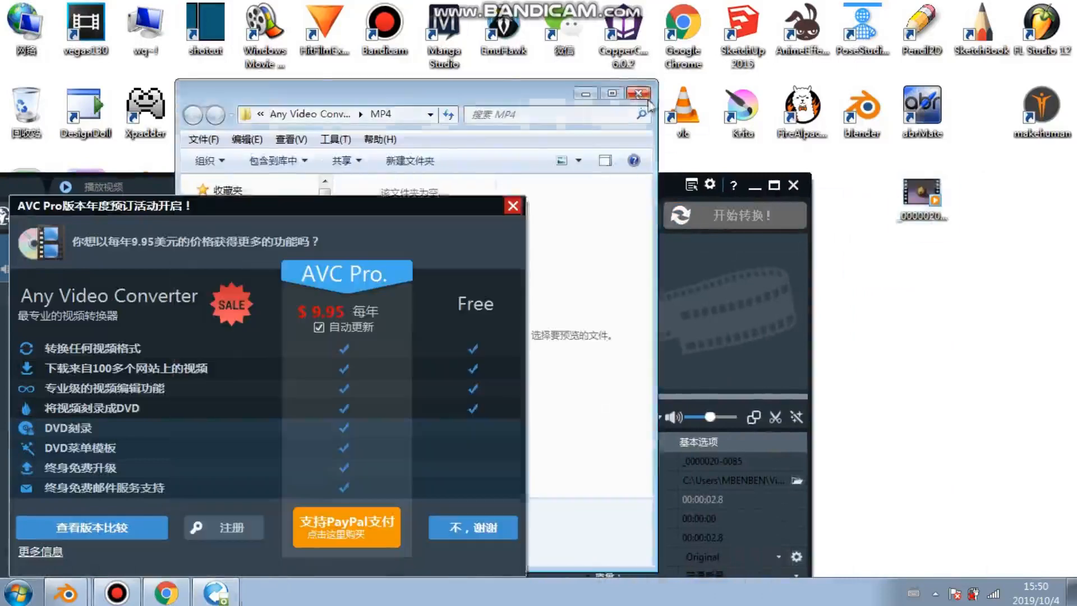
click(645, 97)
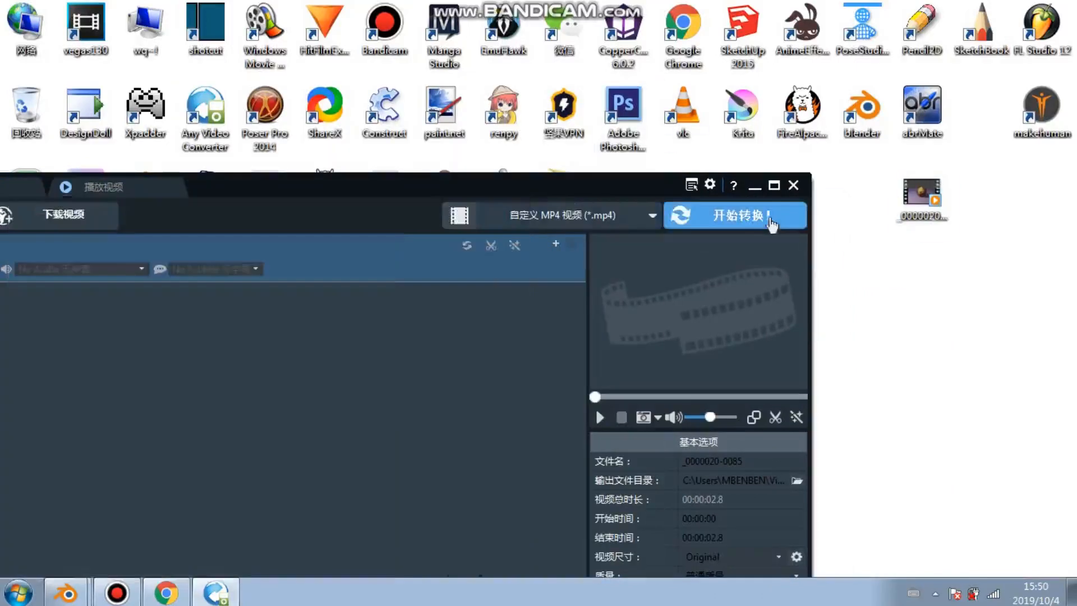
click(793, 186)
Play the converted MP4 video full screen in VLC media player
double_click(701, 119)
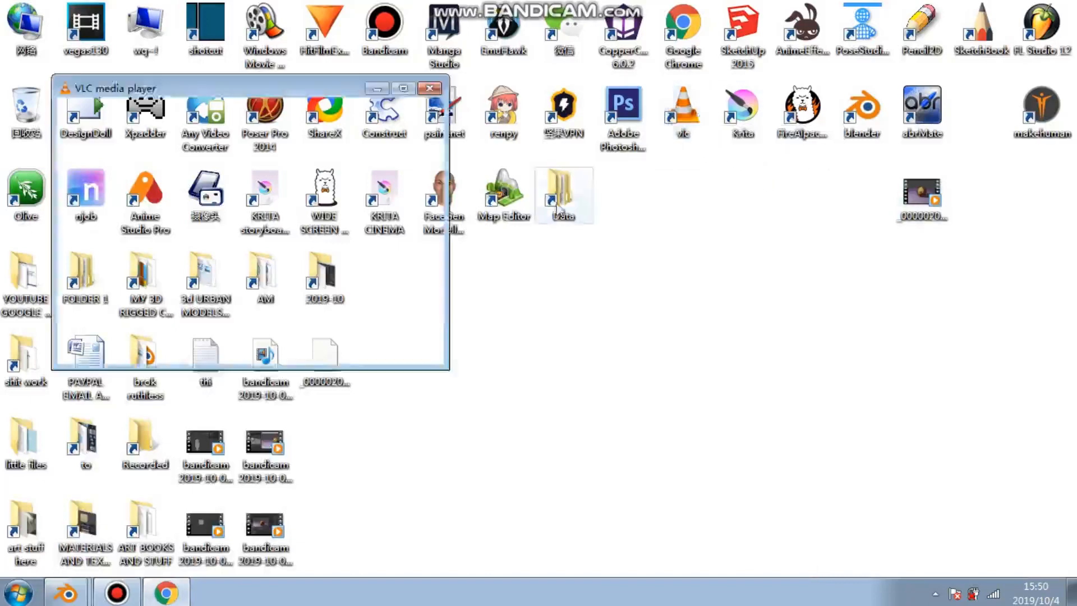
double_click(445, 324)
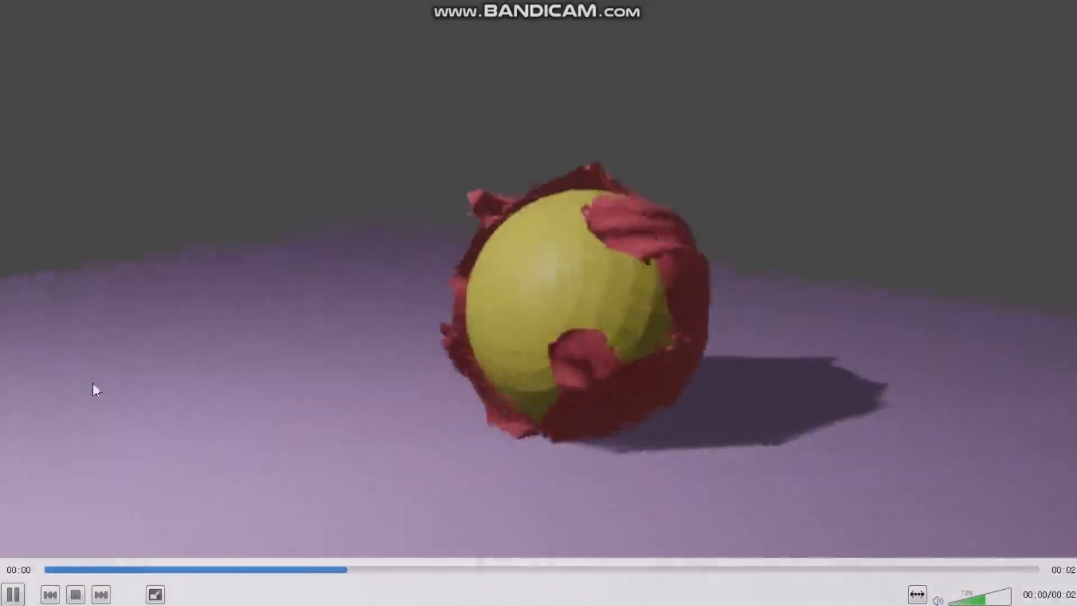
Leave full screen, close VLC media player and place the converted MP4 video beside the 2019-10 folder on the desktop
double_click(210, 373)
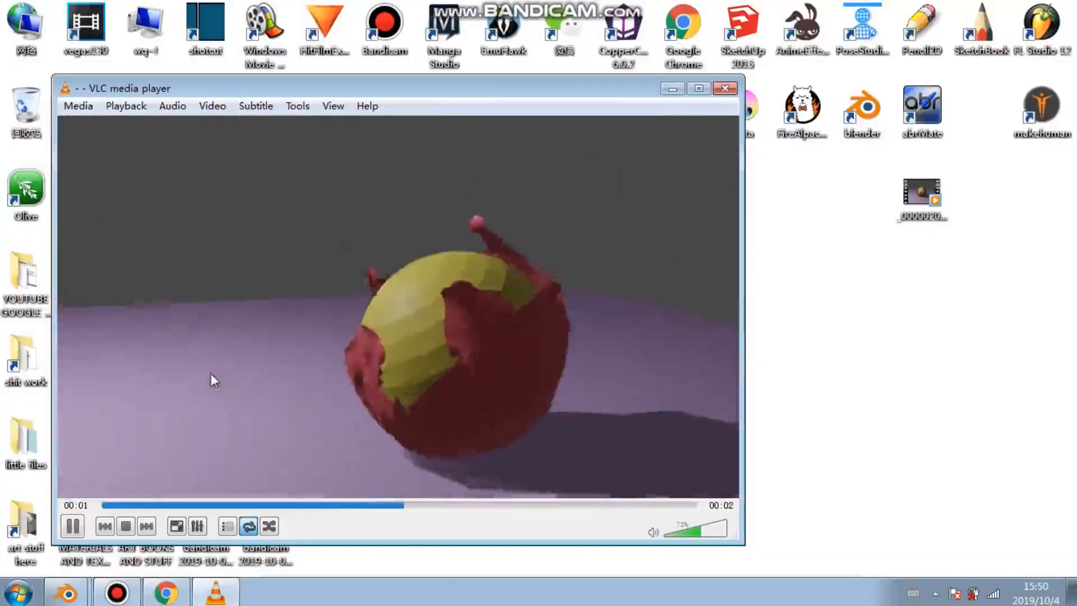
click(729, 73)
drag(916, 199, 438, 283)
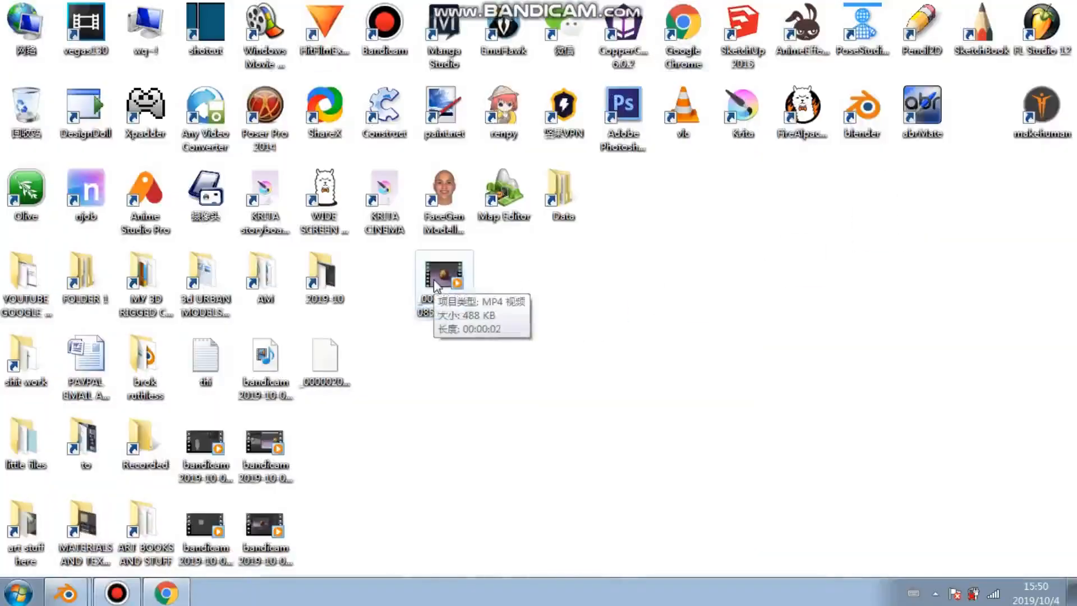
drag(435, 283, 387, 286)
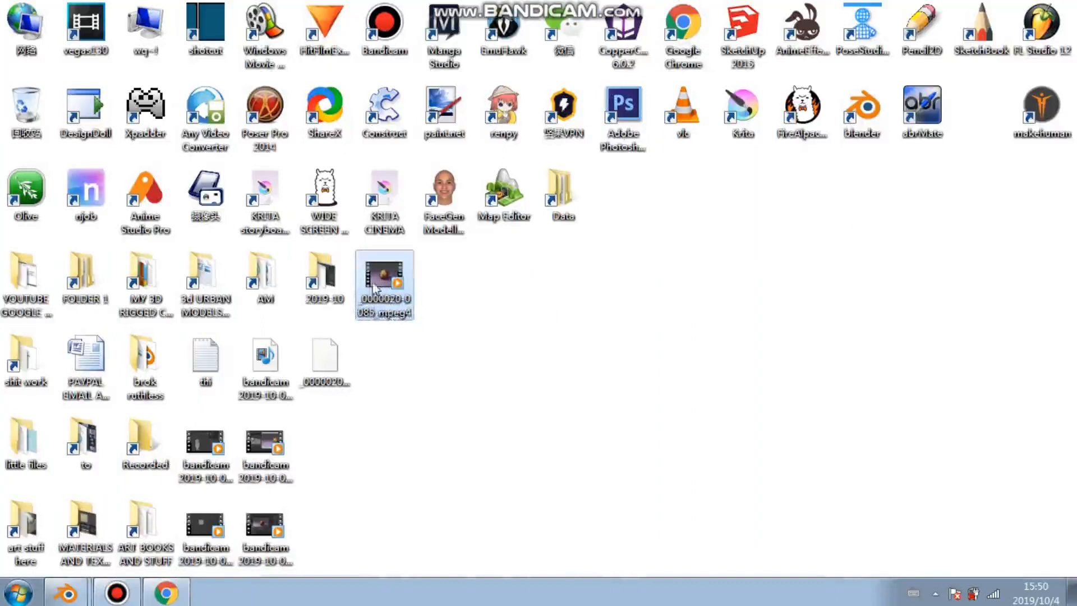
click(391, 360)
click(336, 362)
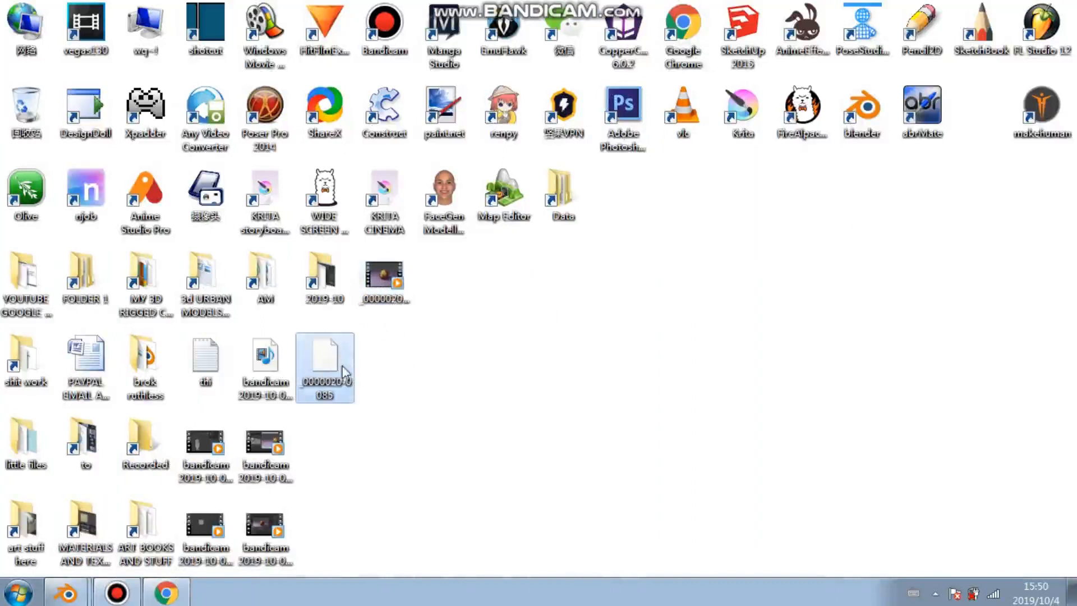
click(18, 201)
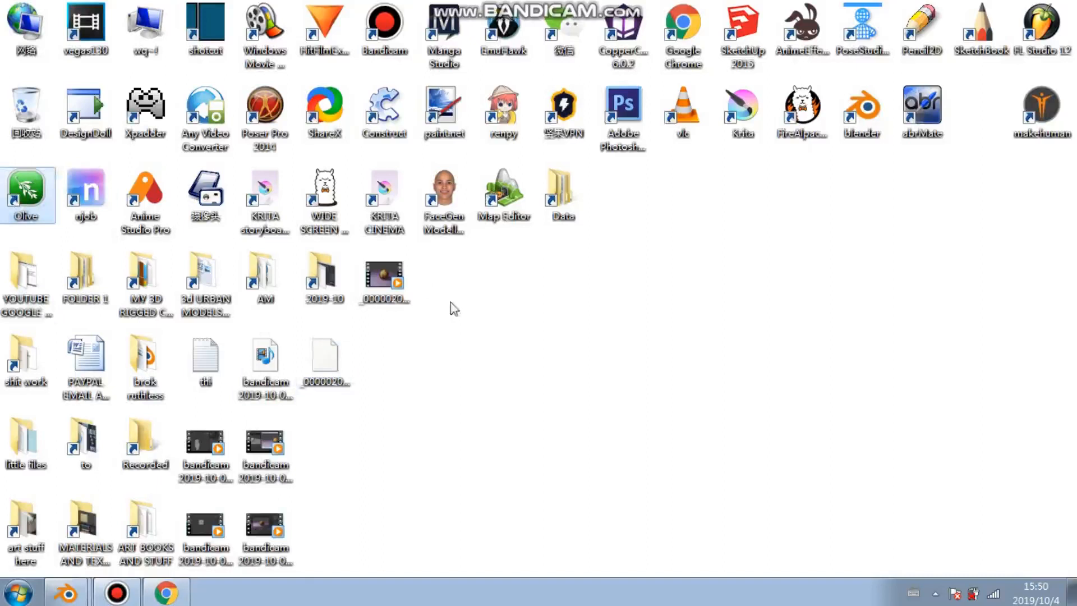
Switch to Blender, close the leftover Blender Render window and minimize the main Blender window
mouse_move(66, 593)
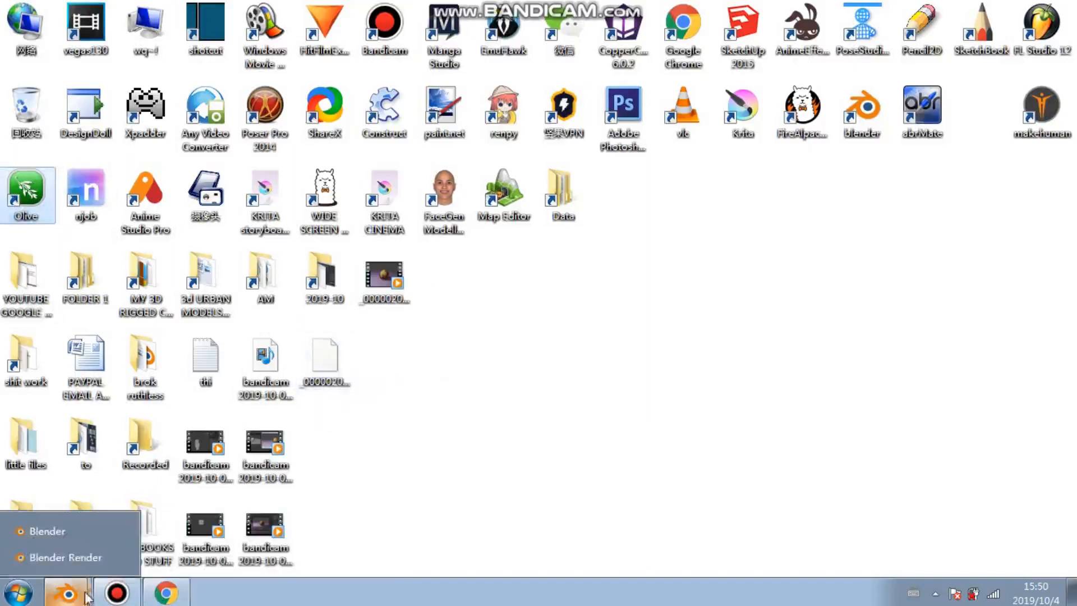
click(73, 532)
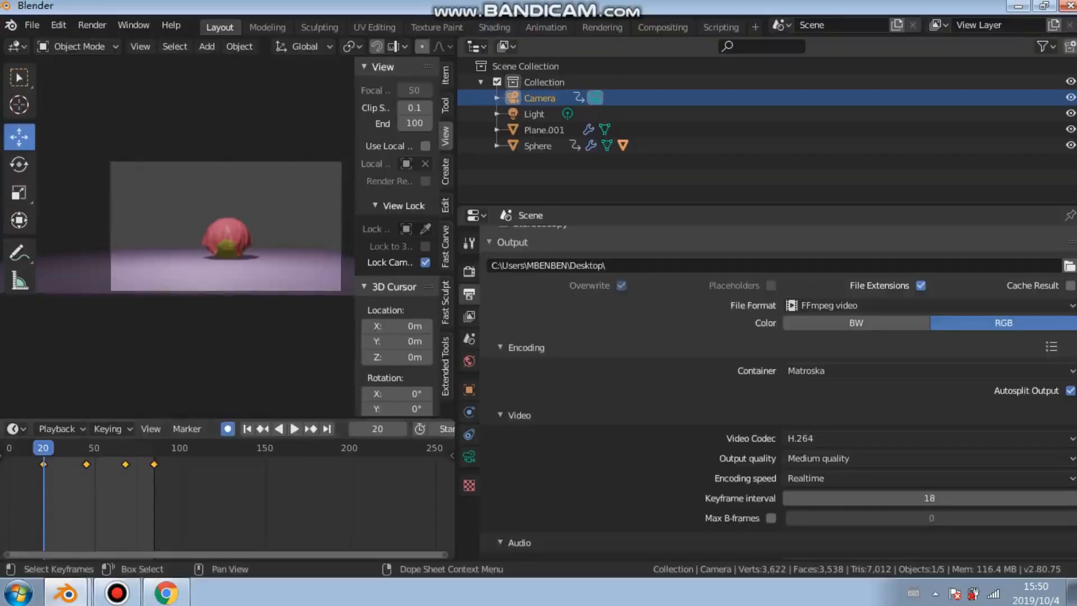
mouse_move(515, 2)
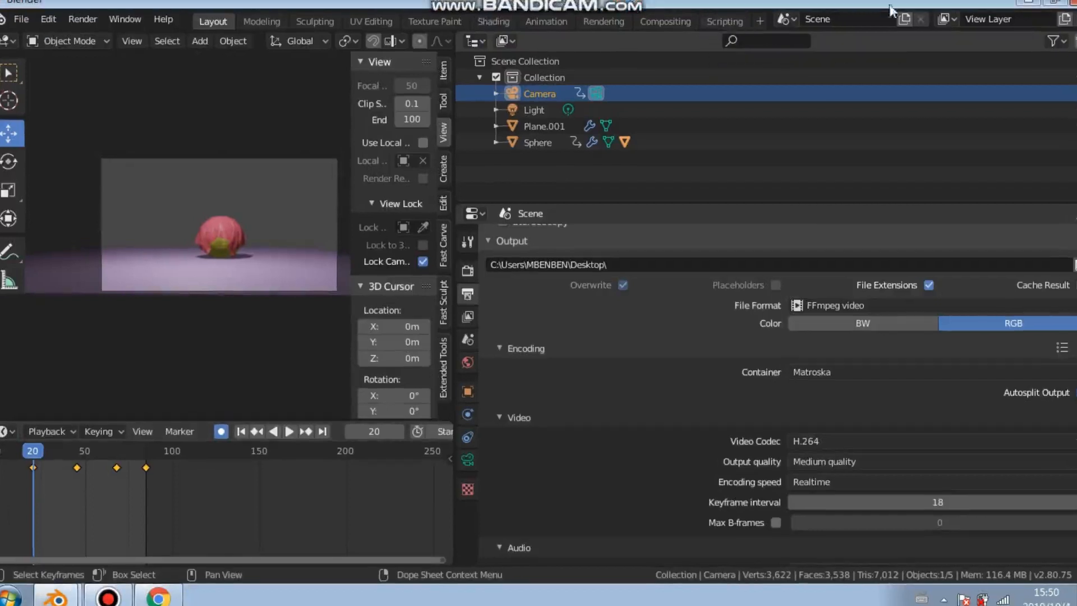
click(1034, 5)
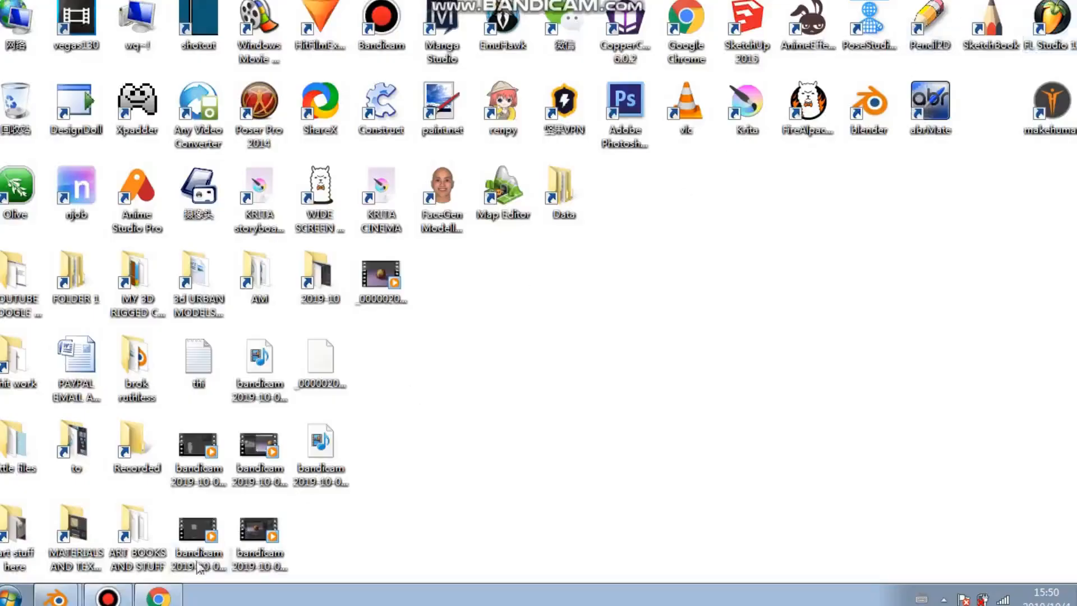
mouse_move(56, 596)
click(54, 536)
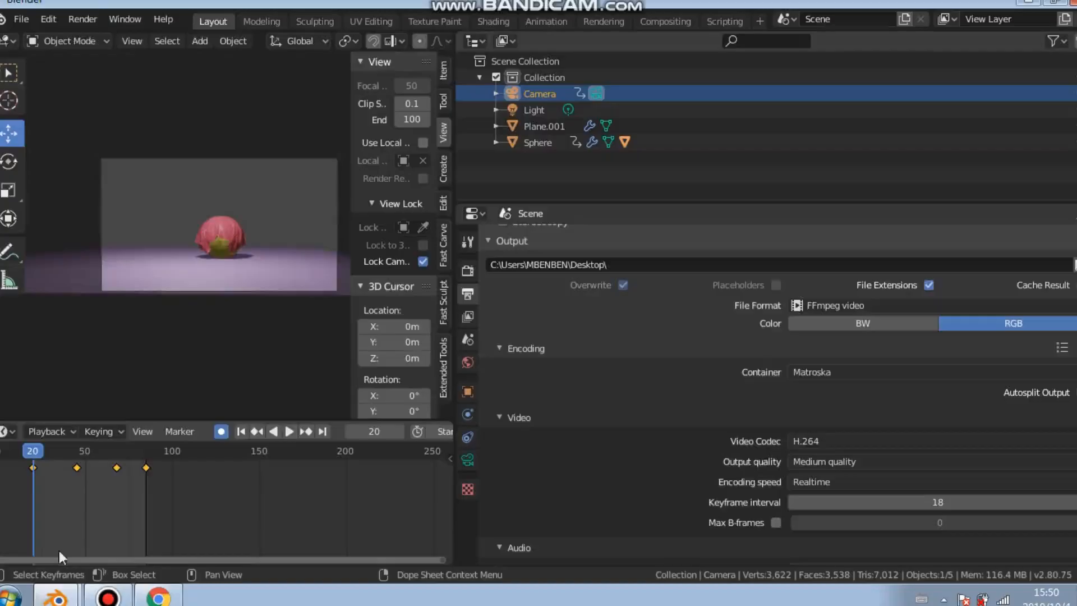
click(56, 563)
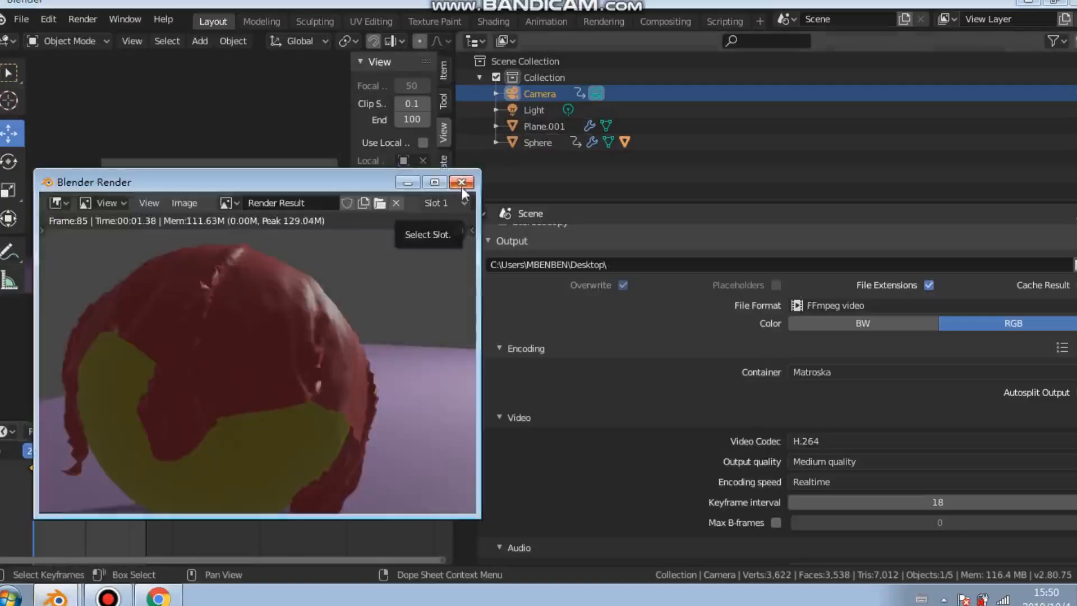
click(462, 183)
click(1025, 5)
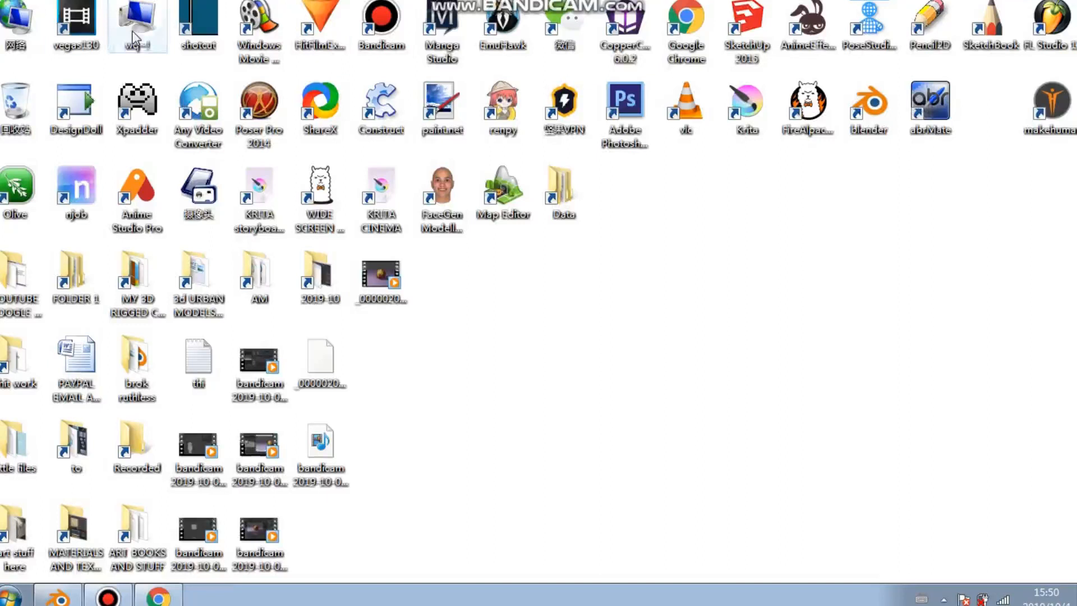
double_click(135, 35)
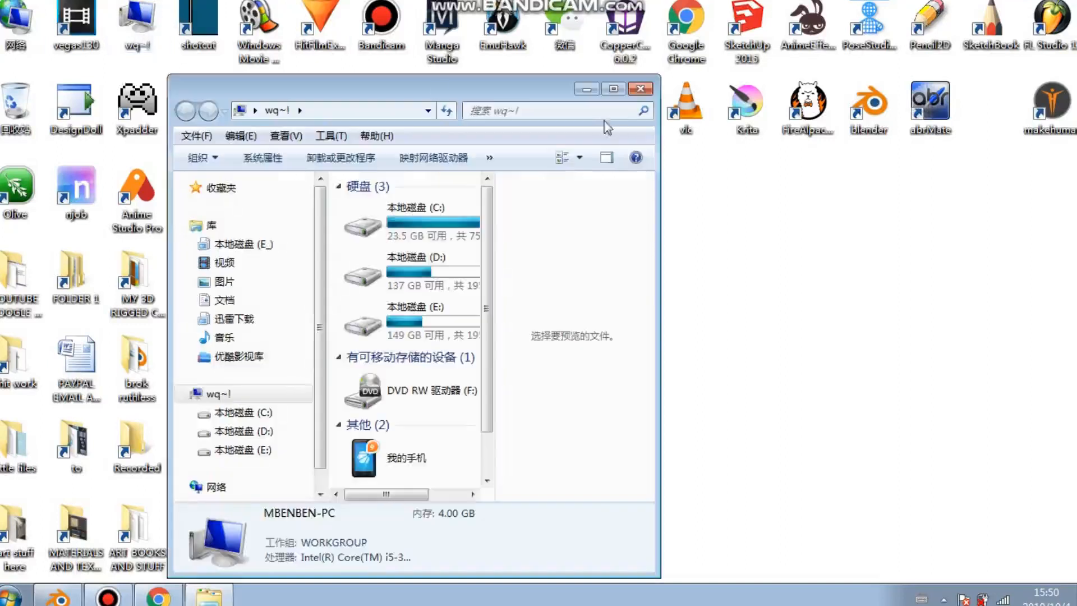
click(641, 91)
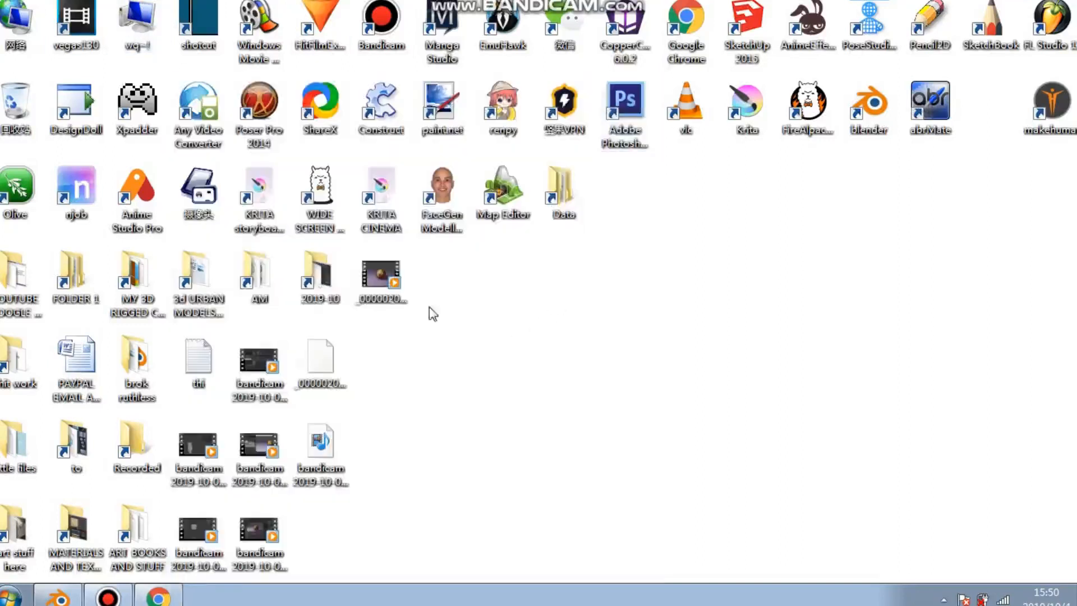
click(400, 296)
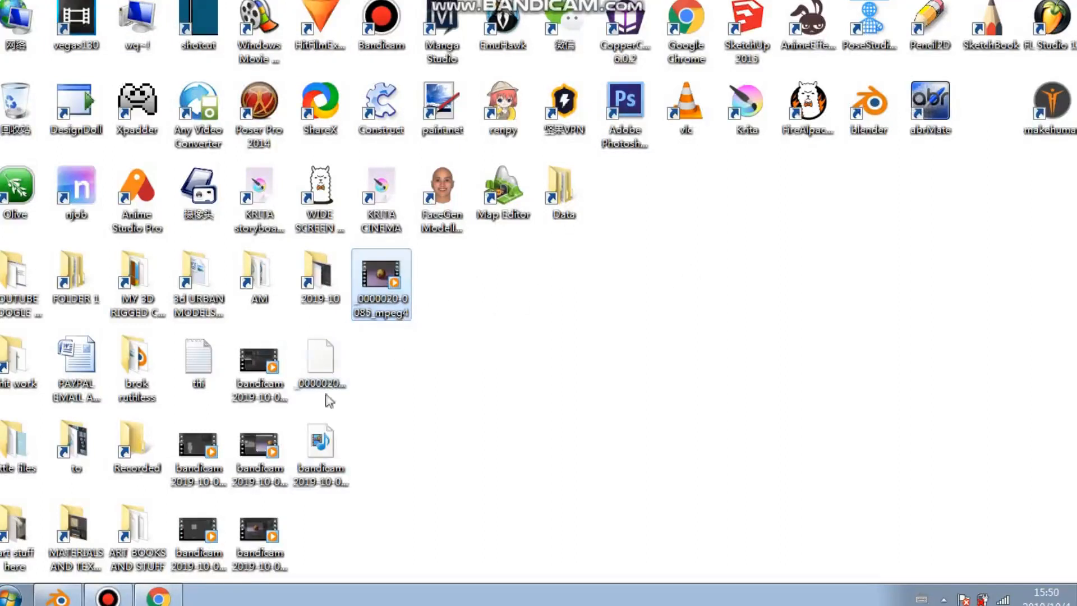
drag(321, 440, 503, 359)
drag(340, 387, 7, 107)
right_click(5, 103)
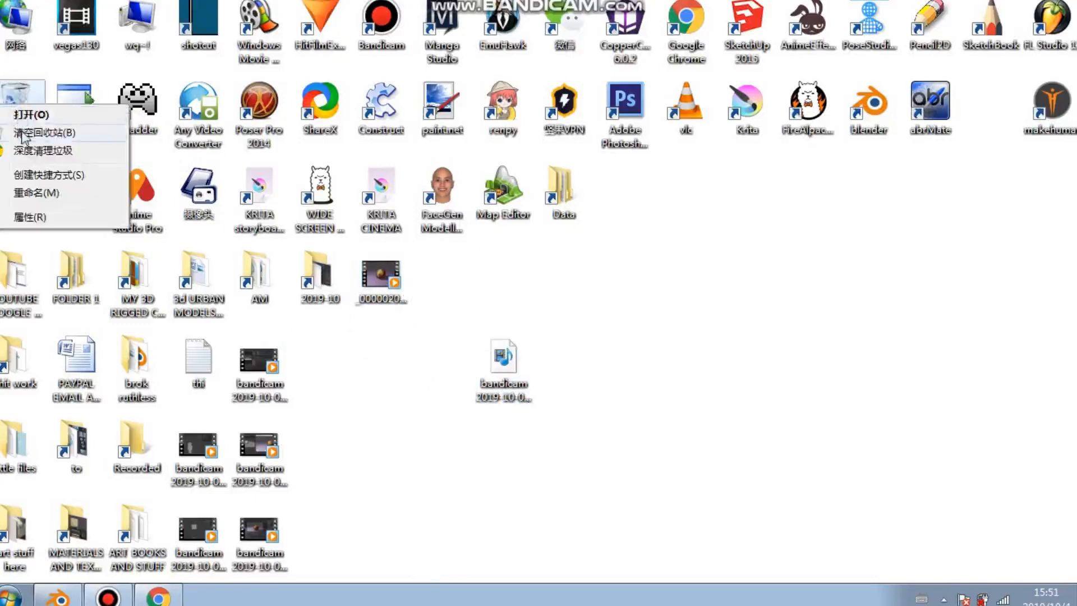
click(26, 132)
click(581, 367)
Cut the five bandicam videos from the desktop and paste them into the "to" folder
drag(521, 367, 463, 537)
click(271, 370)
drag(271, 370, 331, 449)
drag(387, 421, 207, 553)
right_click(207, 552)
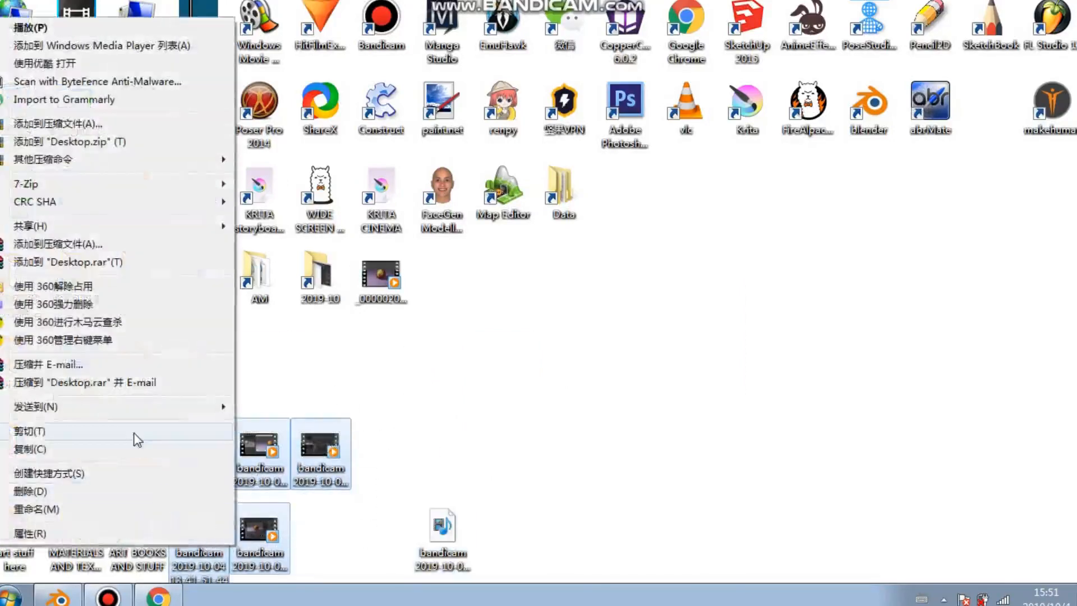
click(137, 433)
double_click(76, 449)
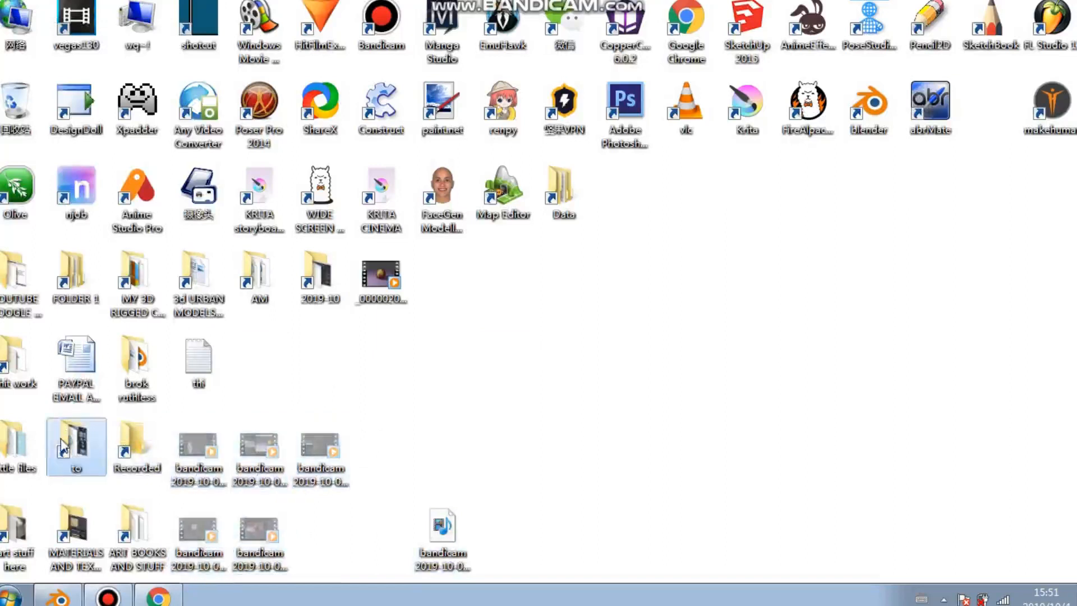
right_click(414, 404)
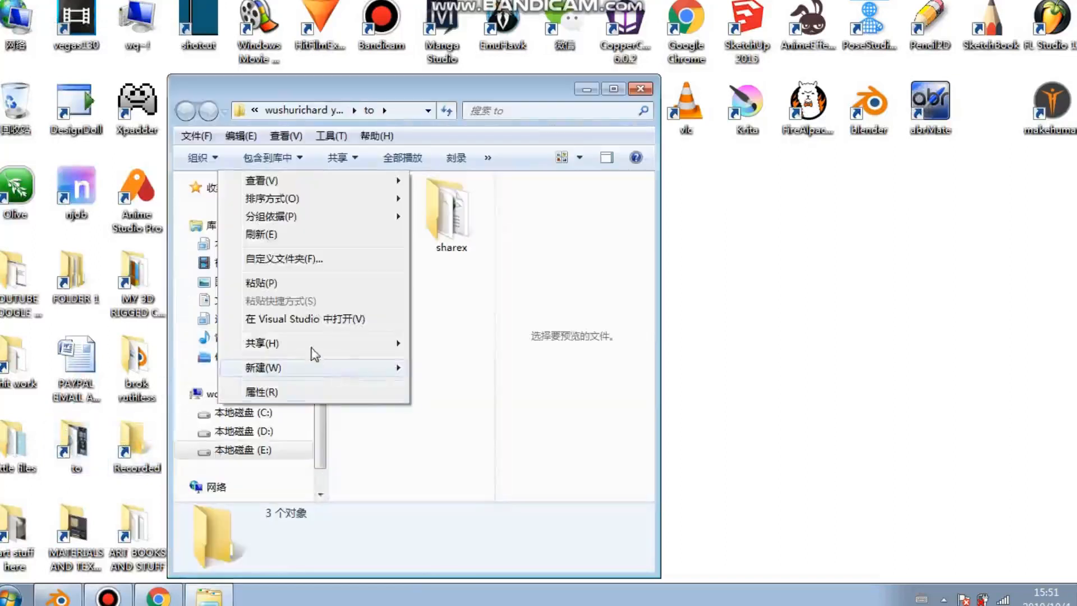
click(306, 282)
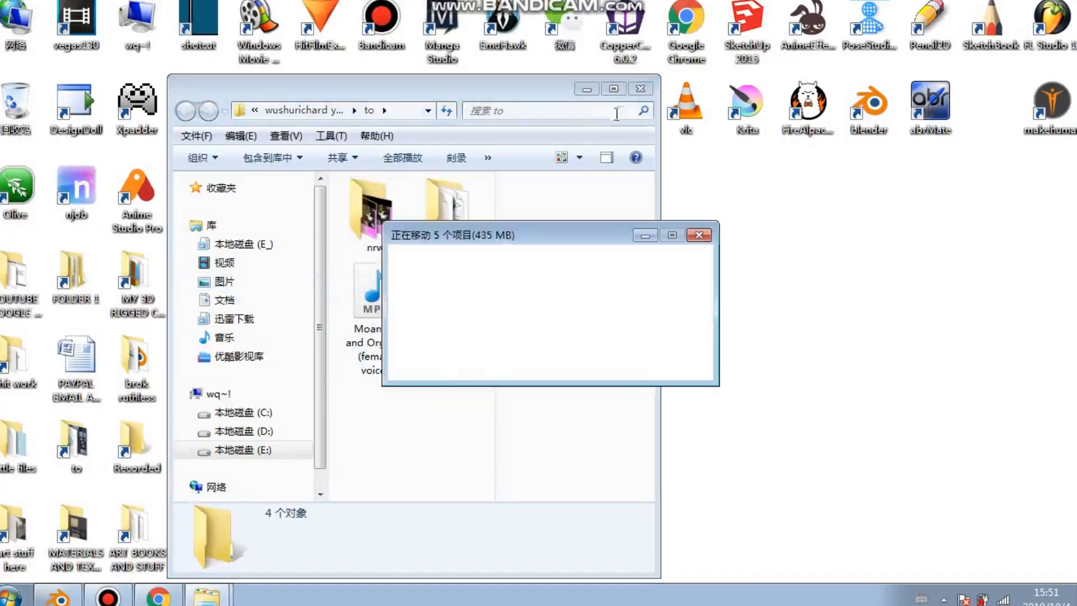
Close the "to" folder window and place the remaining bandicam file beside the ART BOOKS AND STUFF folder
click(586, 89)
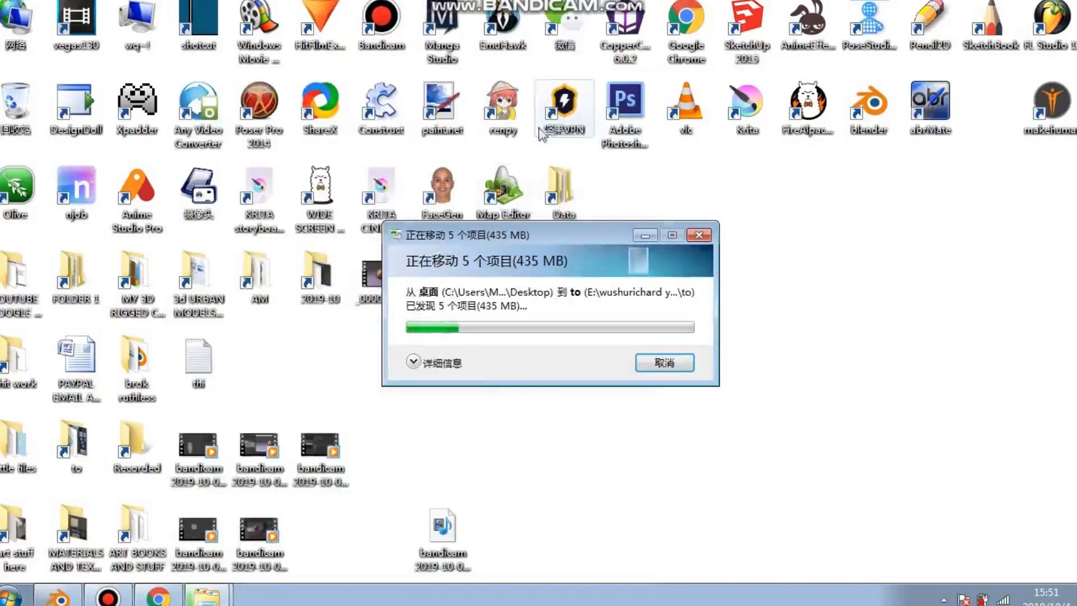
mouse_move(206, 599)
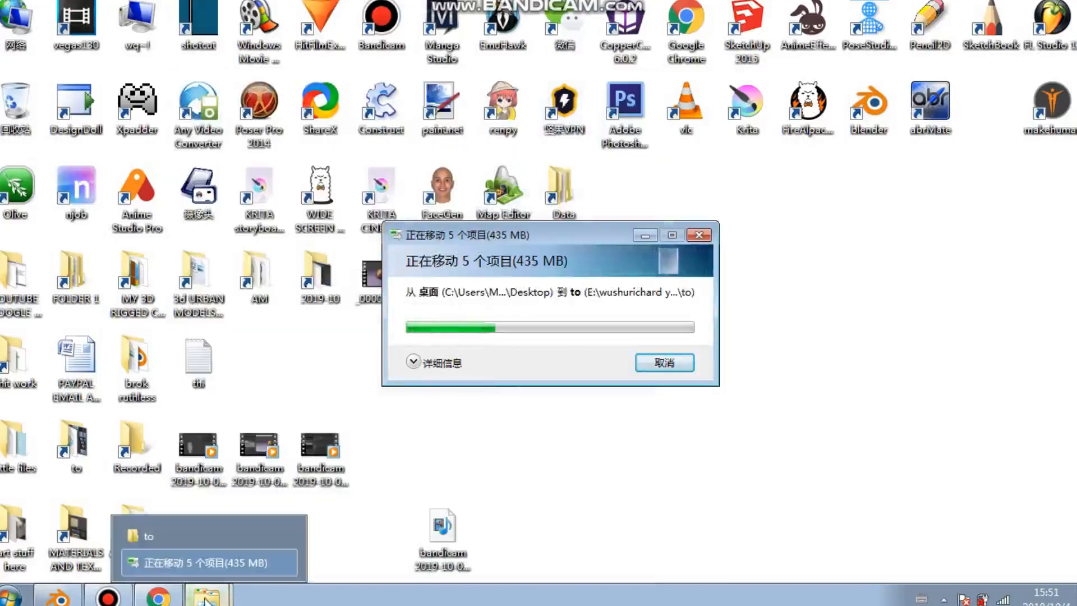
right_click(183, 531)
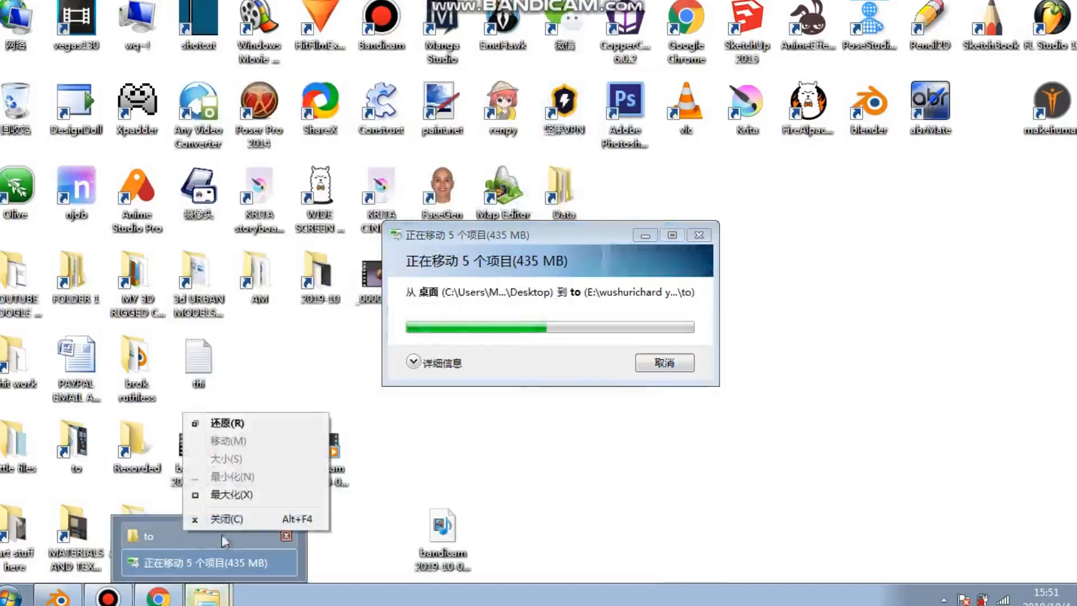
click(287, 535)
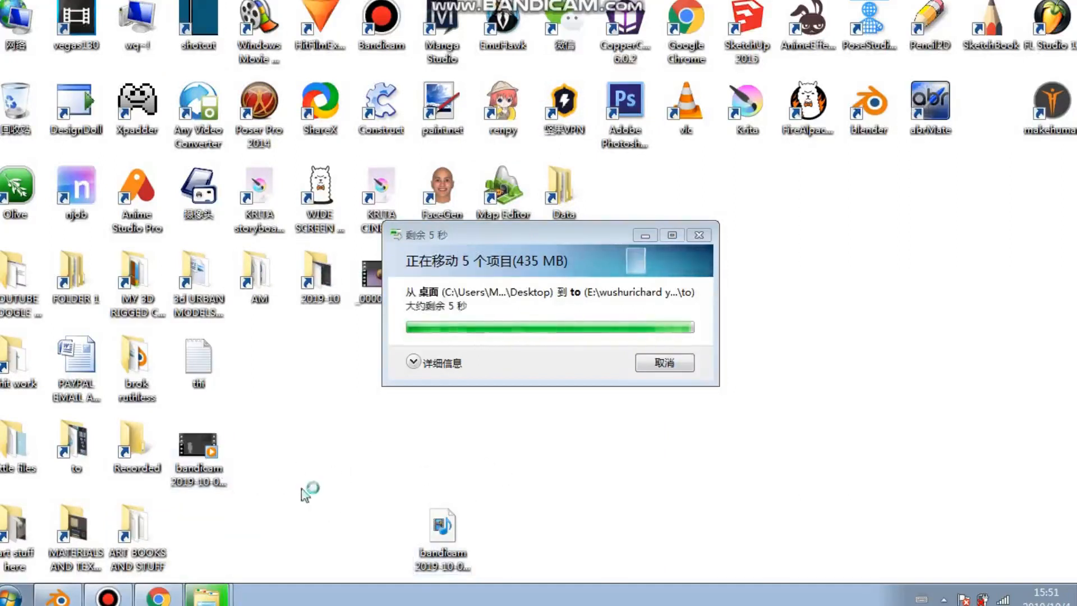
drag(458, 530, 212, 530)
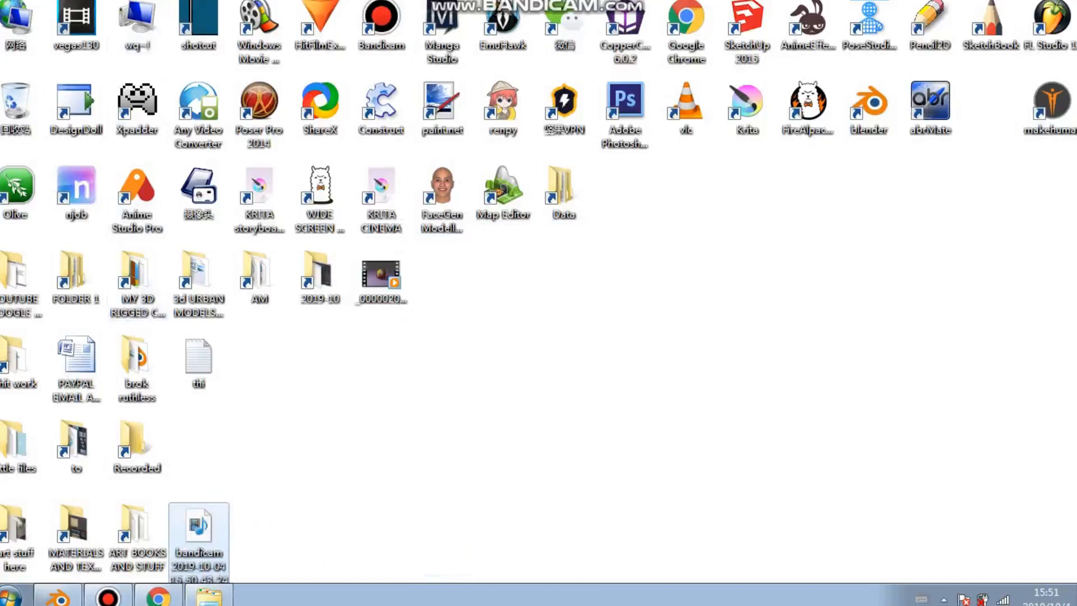
click(210, 596)
click(640, 88)
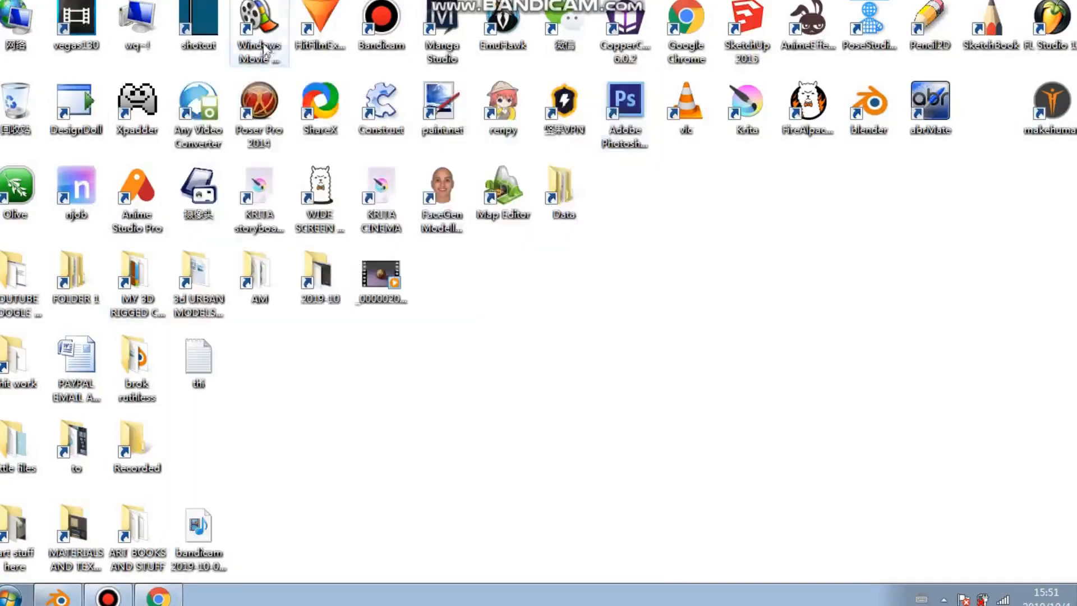
Play the converted MP4 video from the desktop in VLC media player, then close the player
double_click(145, 41)
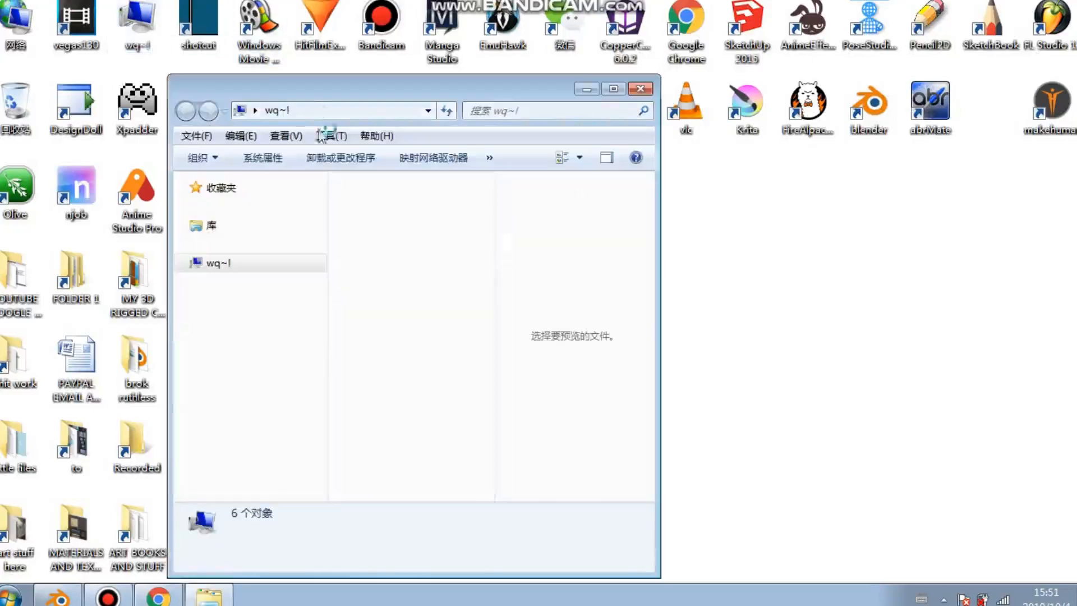
drag(533, 93, 452, 234)
click(467, 223)
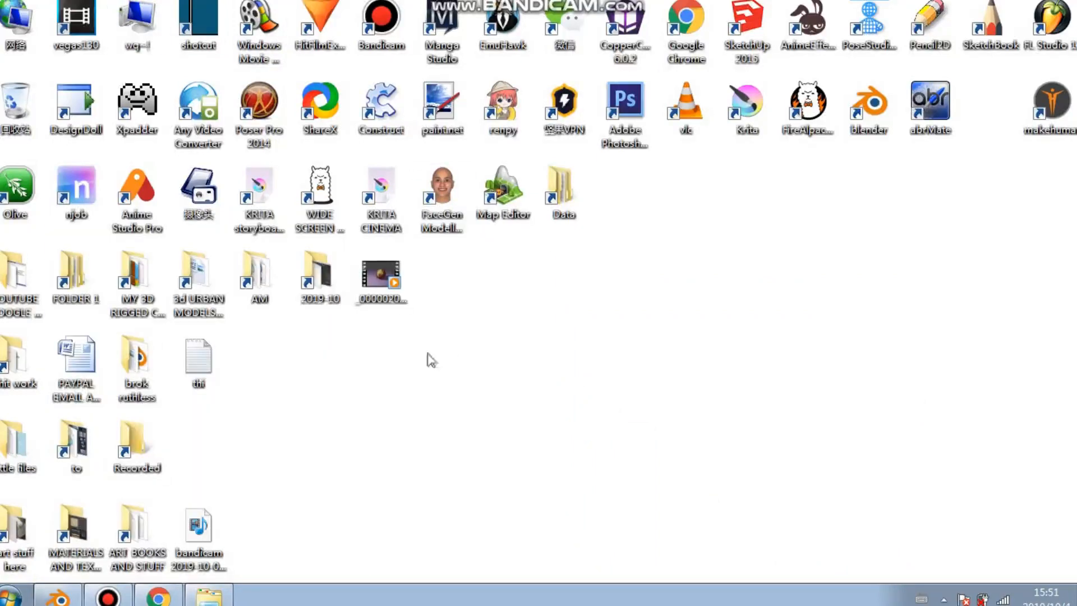
drag(397, 292, 698, 124)
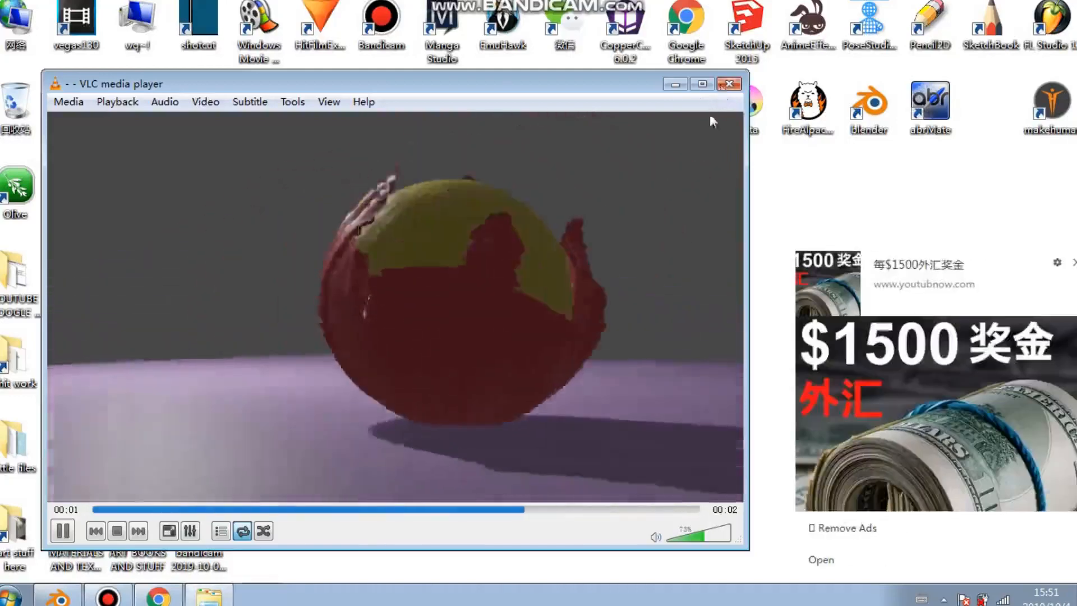
click(728, 85)
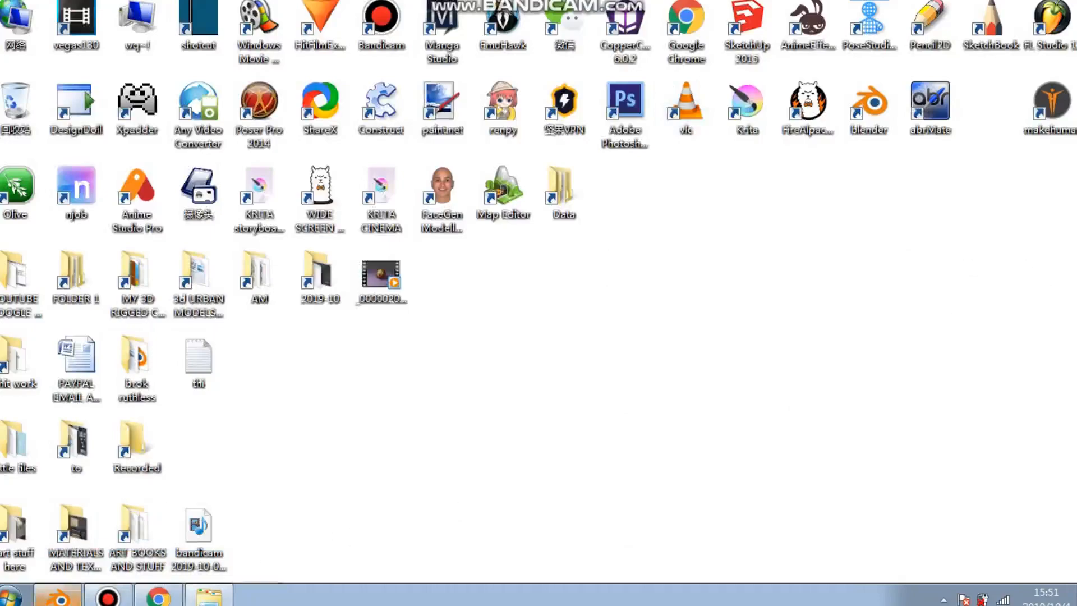
Switch to Blender and set the H.264 video's output quality to Very low quality
click(58, 595)
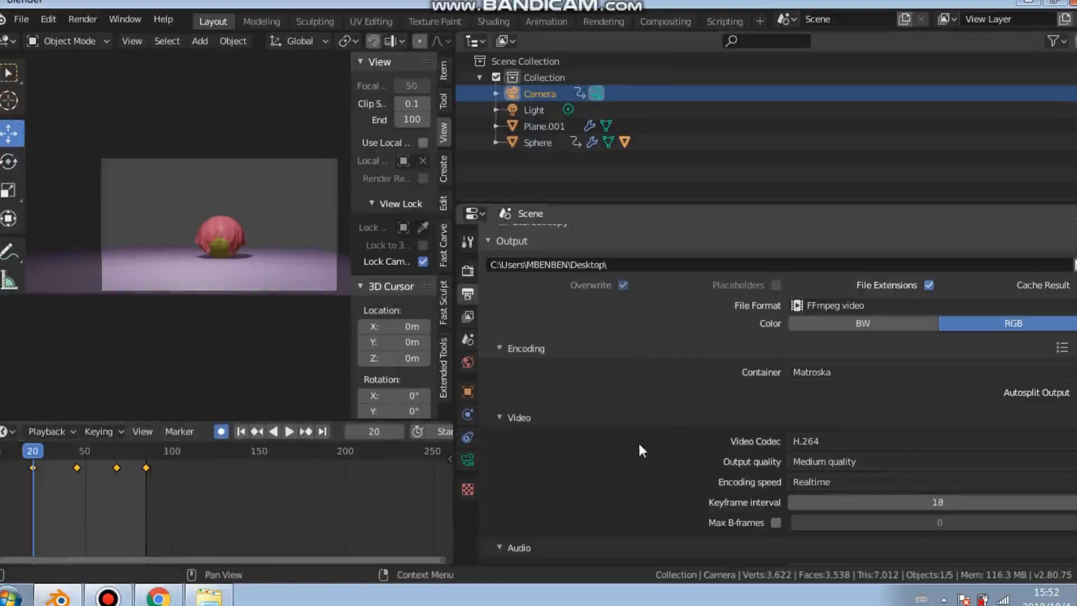
scroll(639, 427, down, 1)
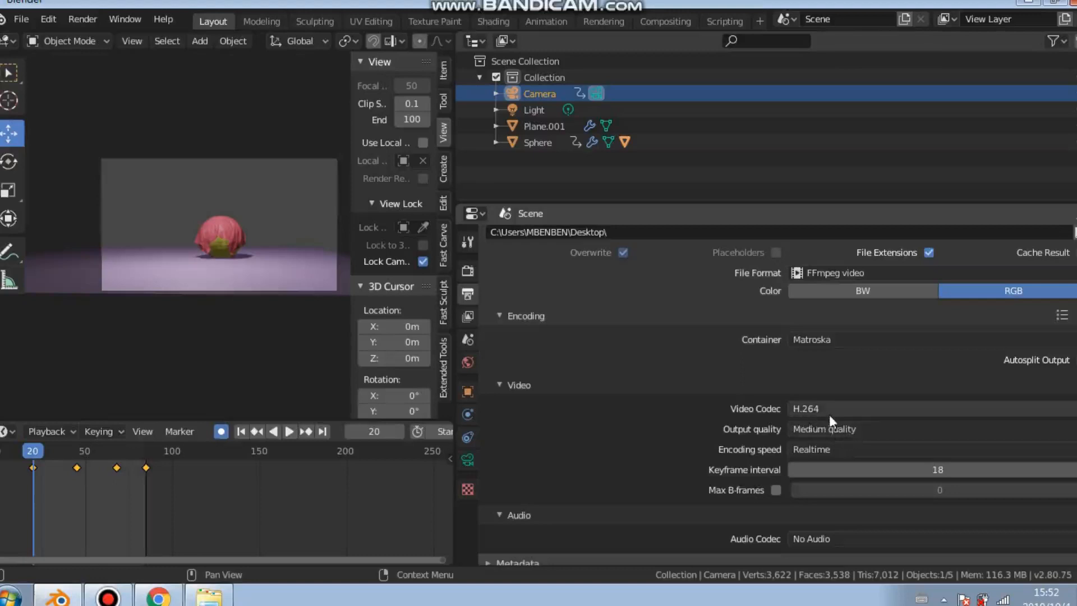
click(901, 430)
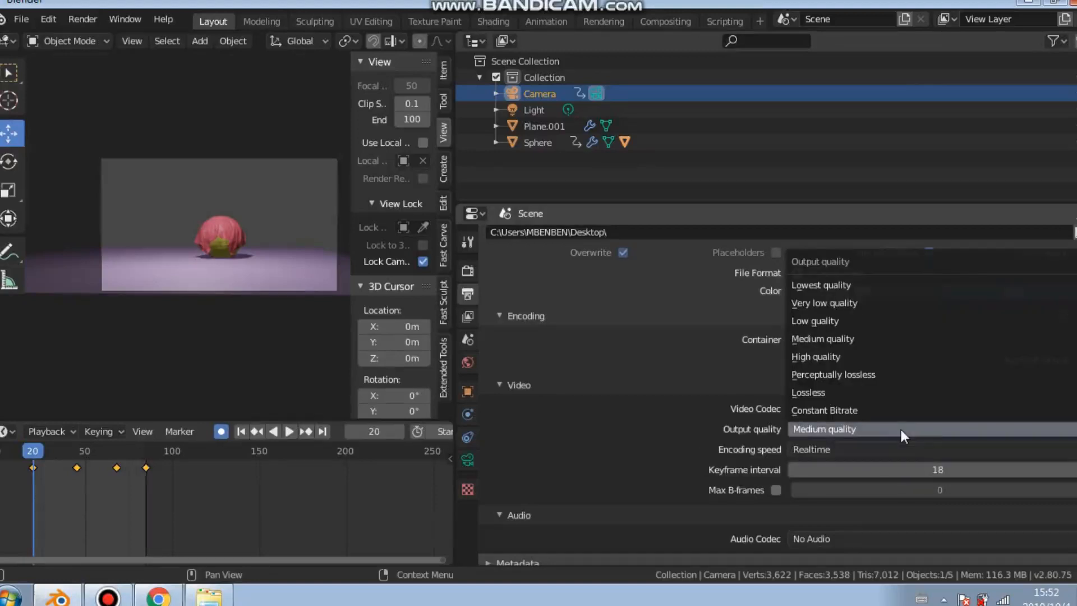
click(843, 428)
click(881, 308)
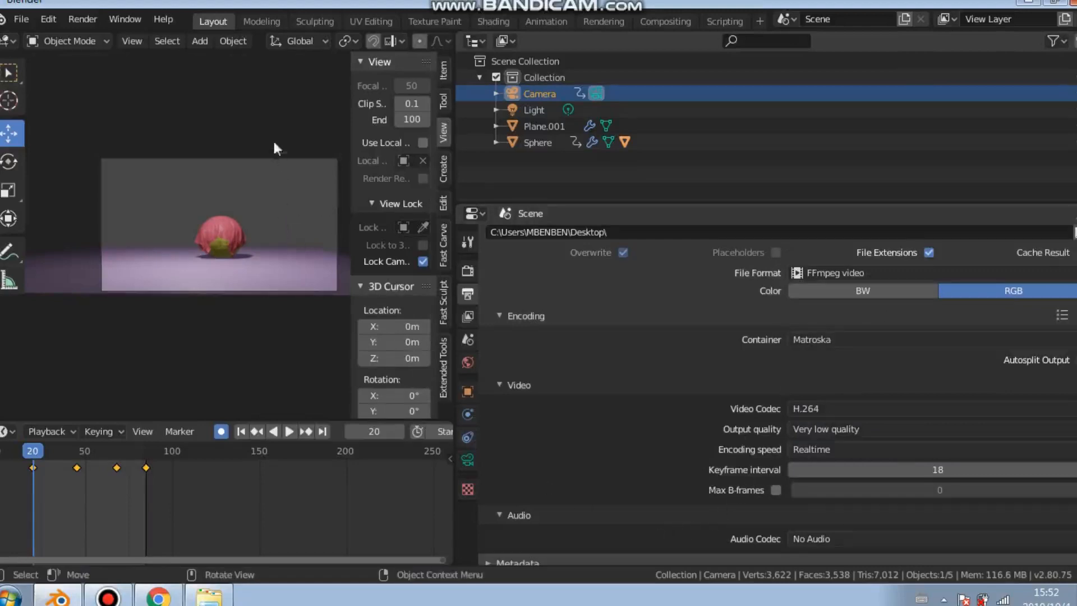
click(93, 22)
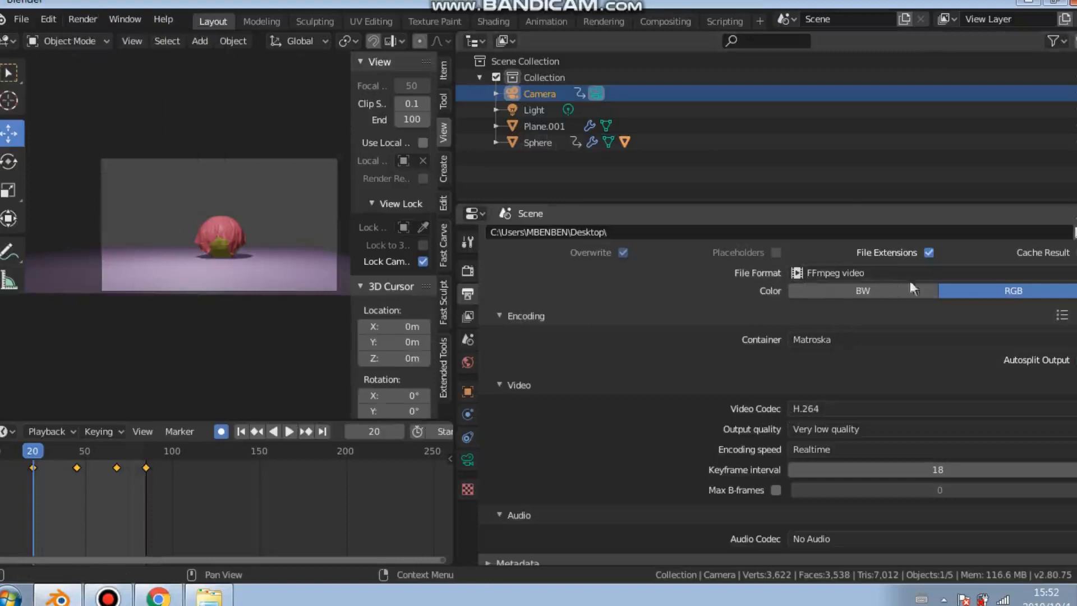
Render the animation with the H.264 codec at Very low quality
click(18, 20)
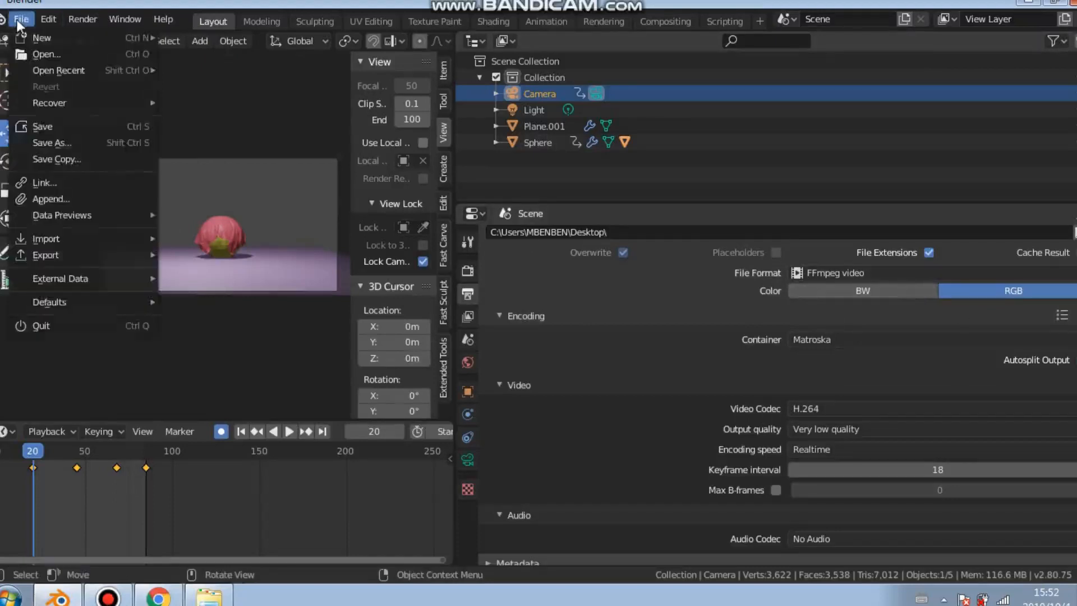
mouse_move(79, 20)
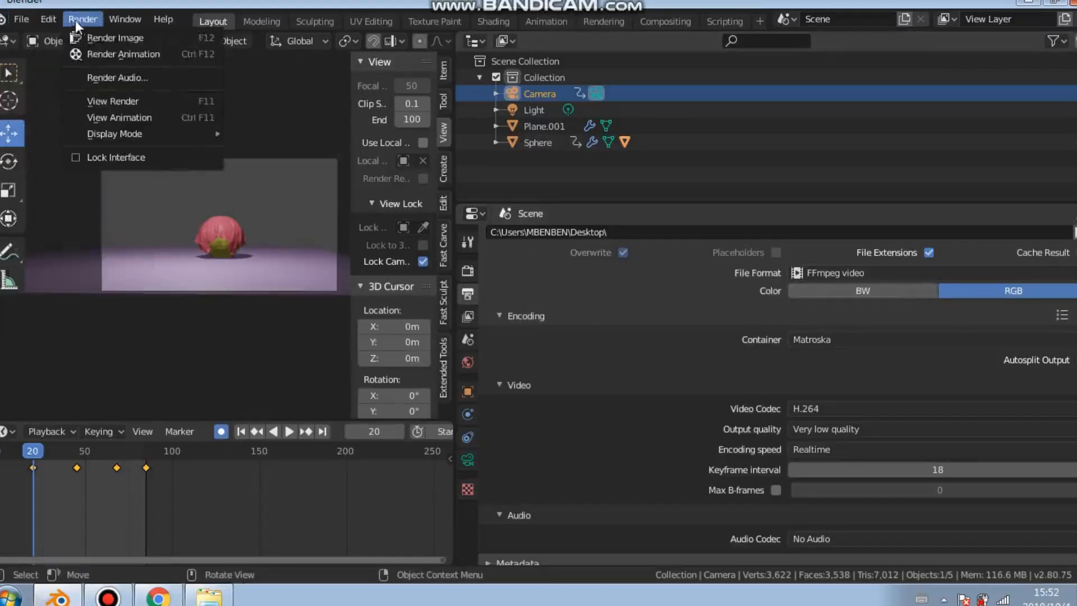
click(88, 54)
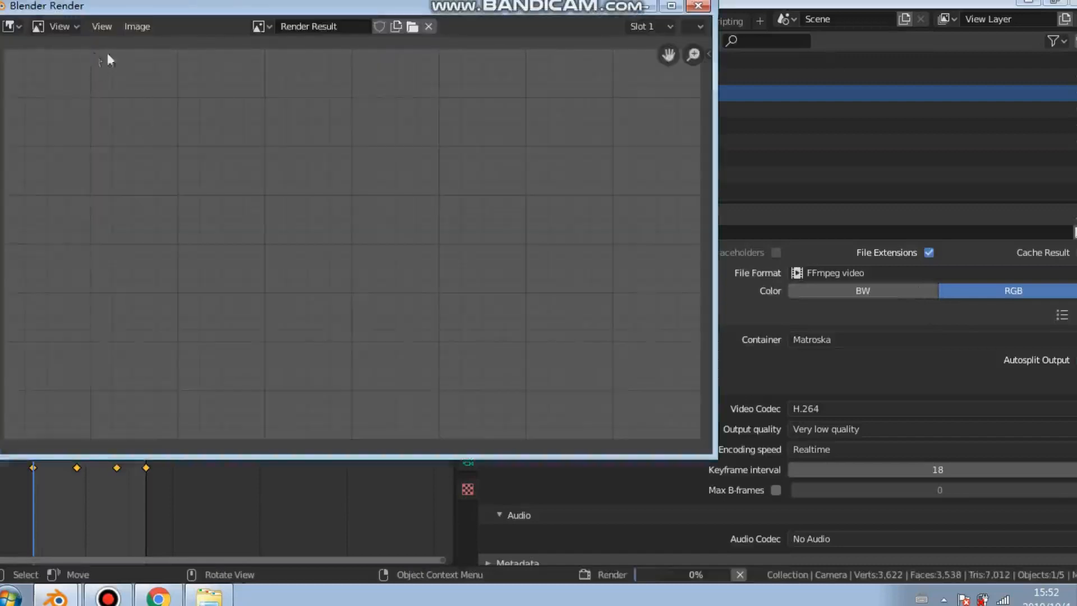
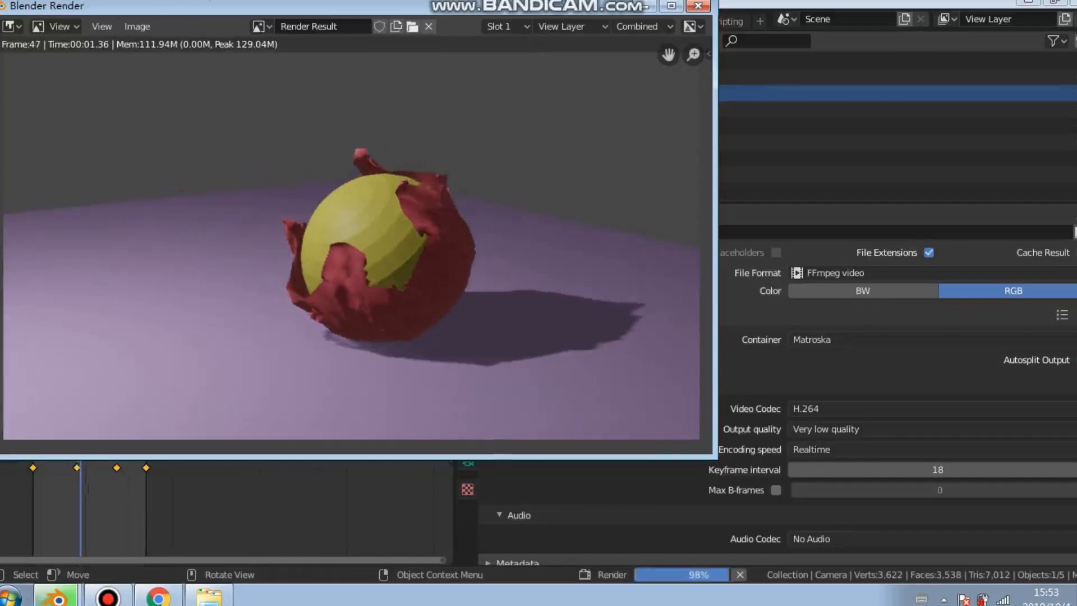
right_click(833, 2)
click(860, 3)
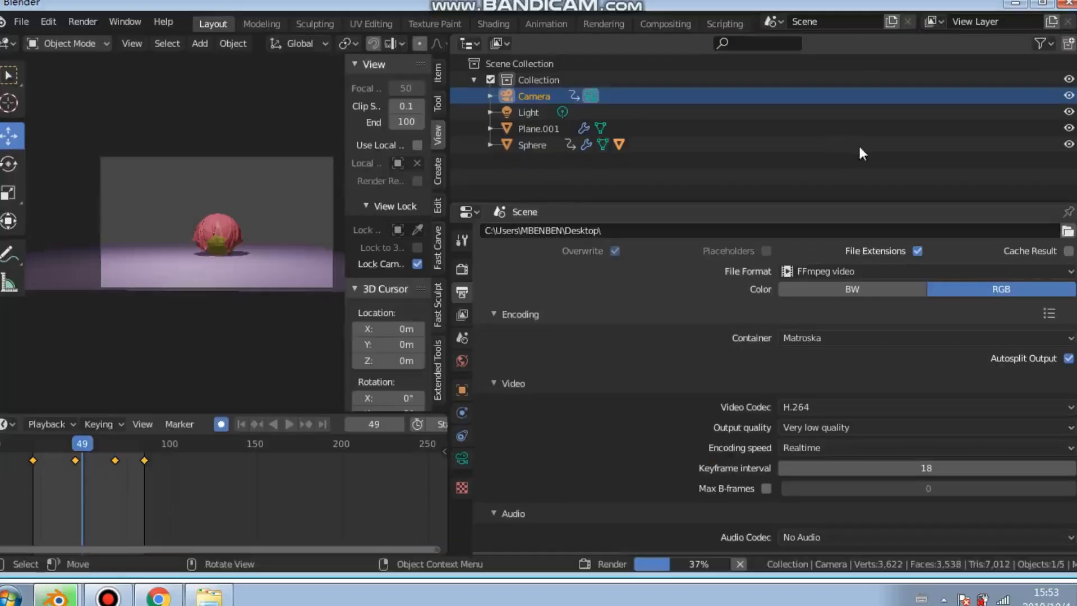
drag(300, 3, 594, 154)
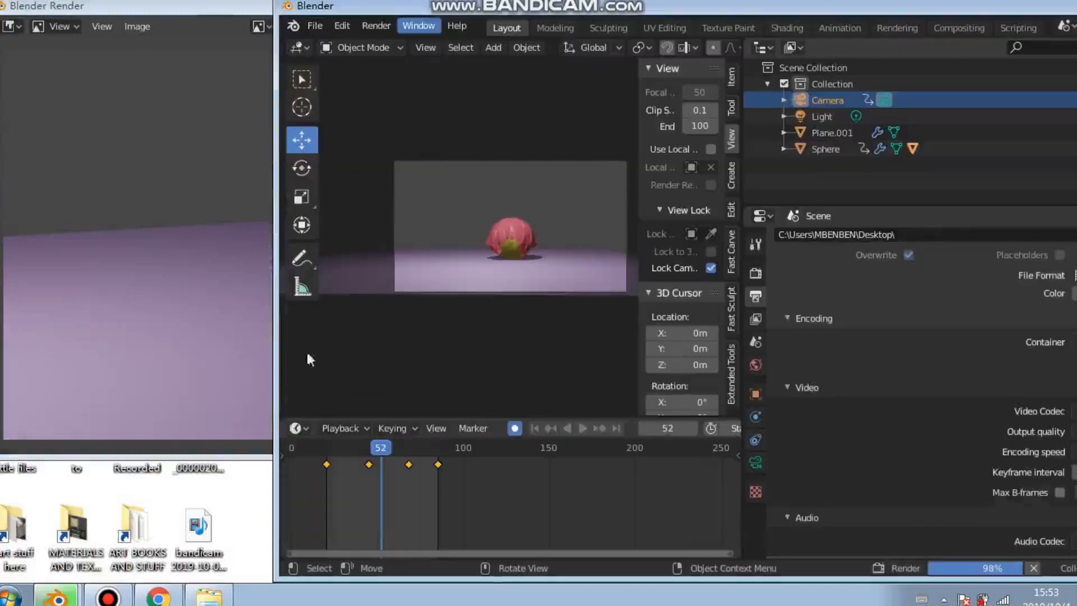
double_click(393, 2)
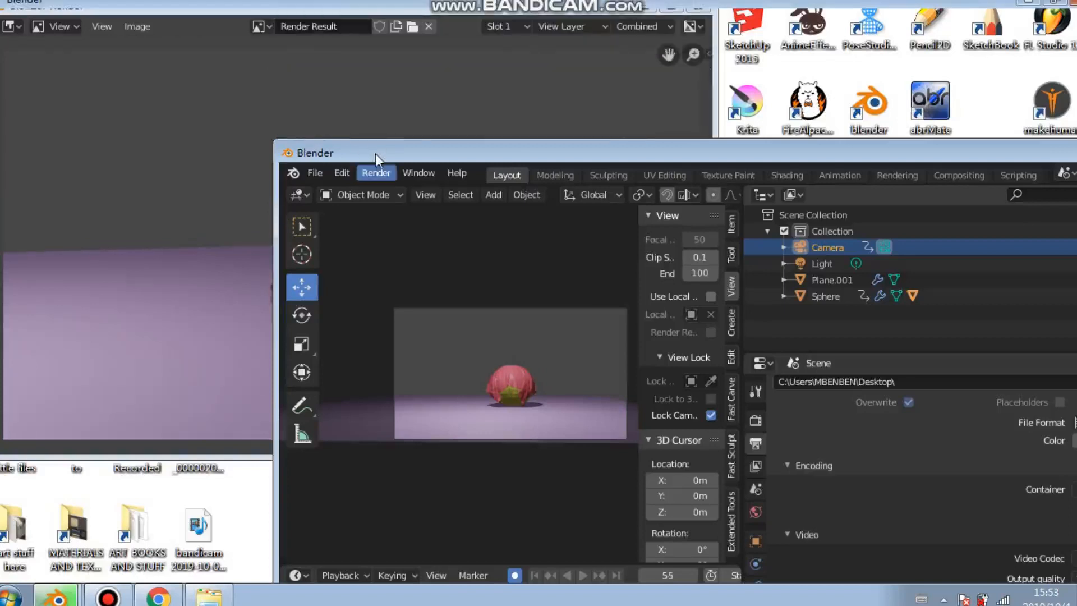
double_click(521, 150)
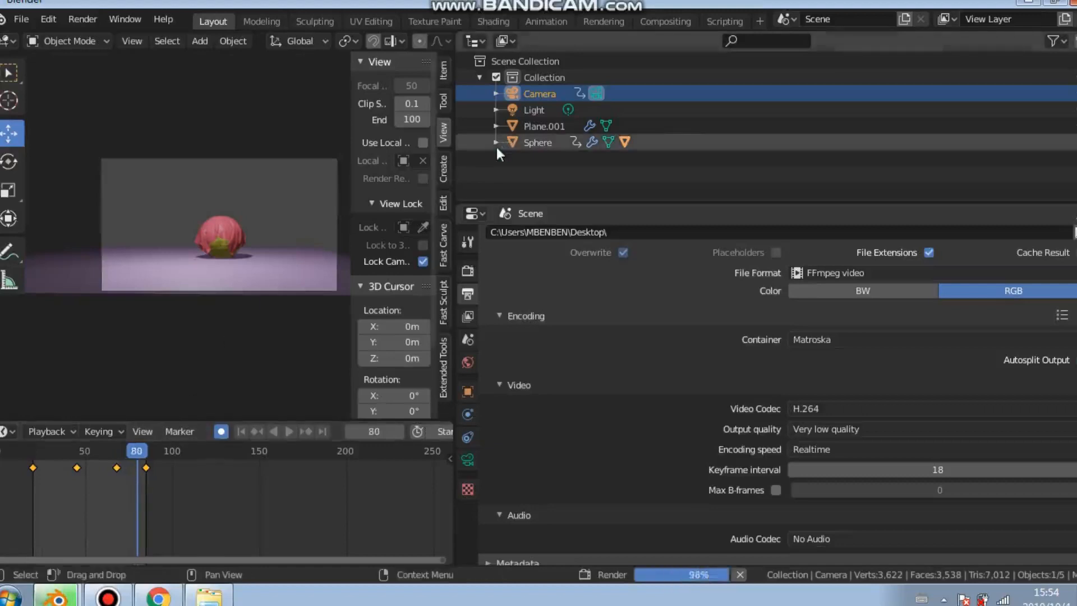
Place the converted MP4 beside the "thi" file on the desktop and play it in VLC media player
click(1034, 2)
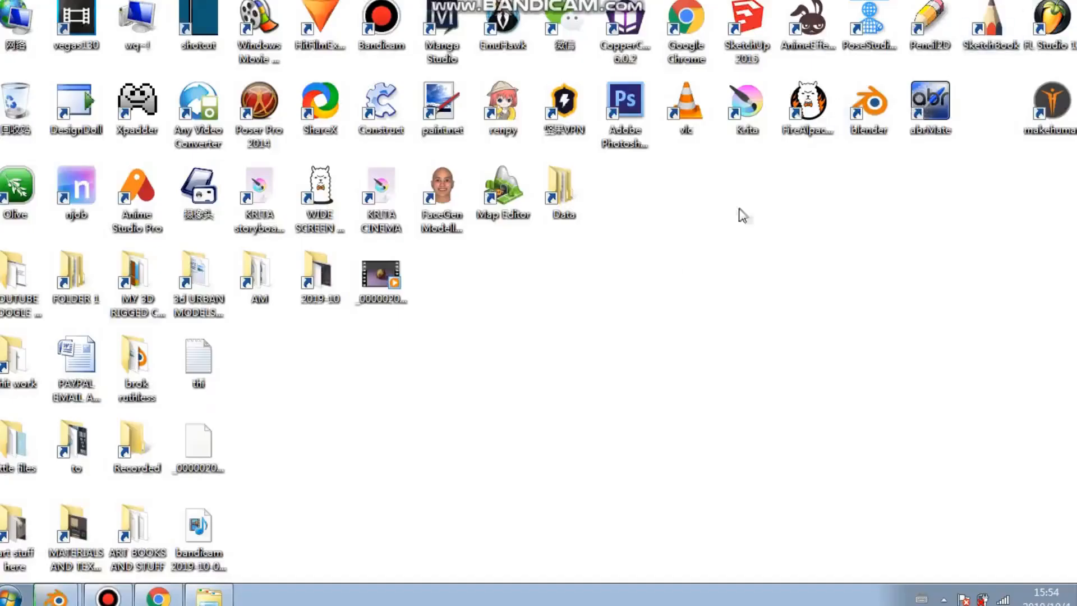
drag(401, 283, 285, 383)
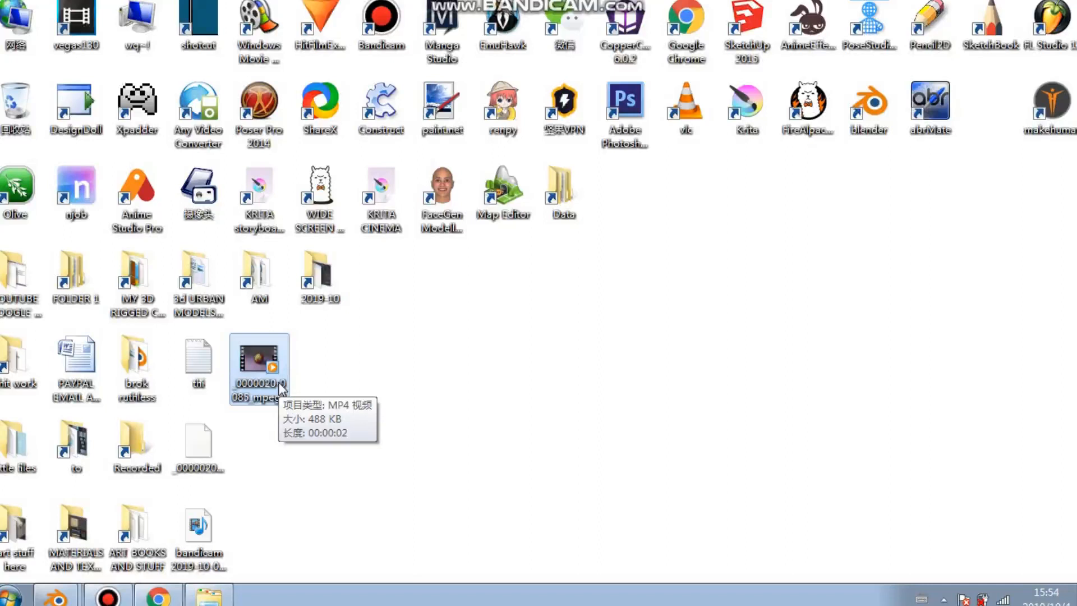
drag(281, 387, 689, 131)
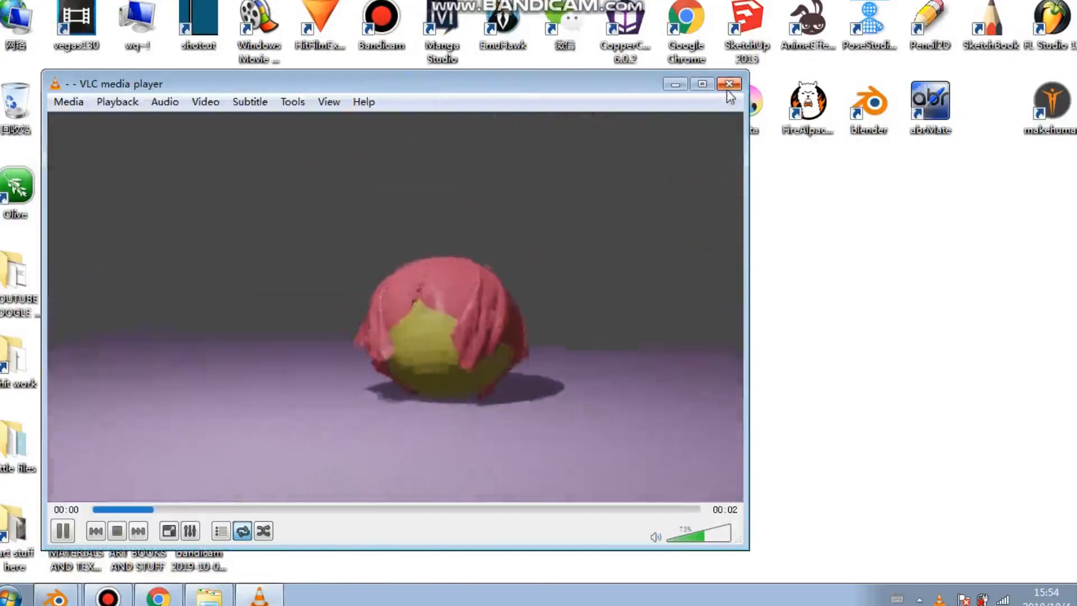
click(729, 86)
click(182, 456)
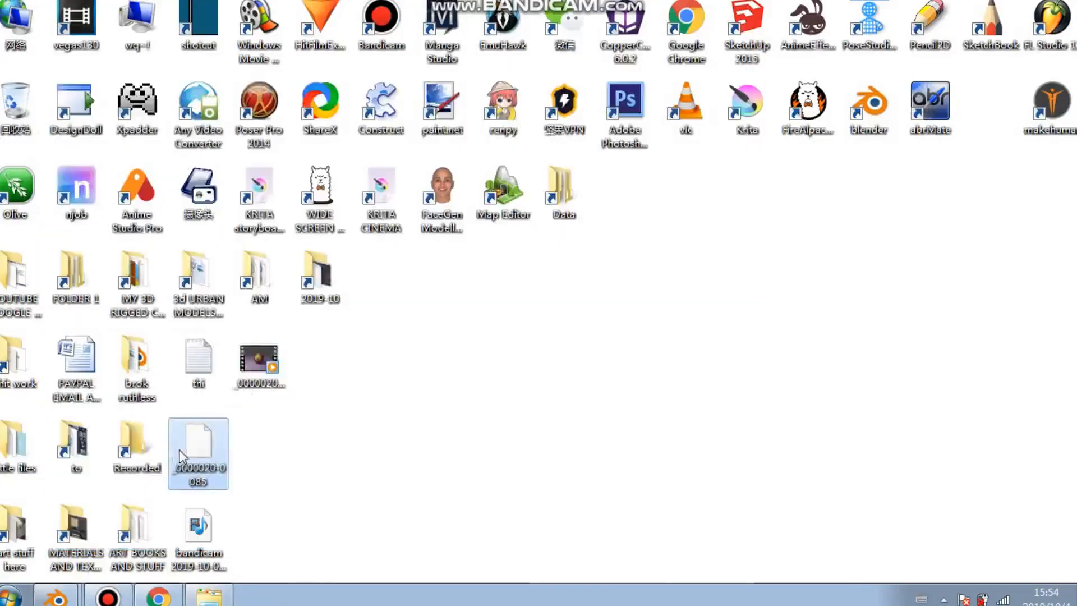
drag(382, 465, 328, 365)
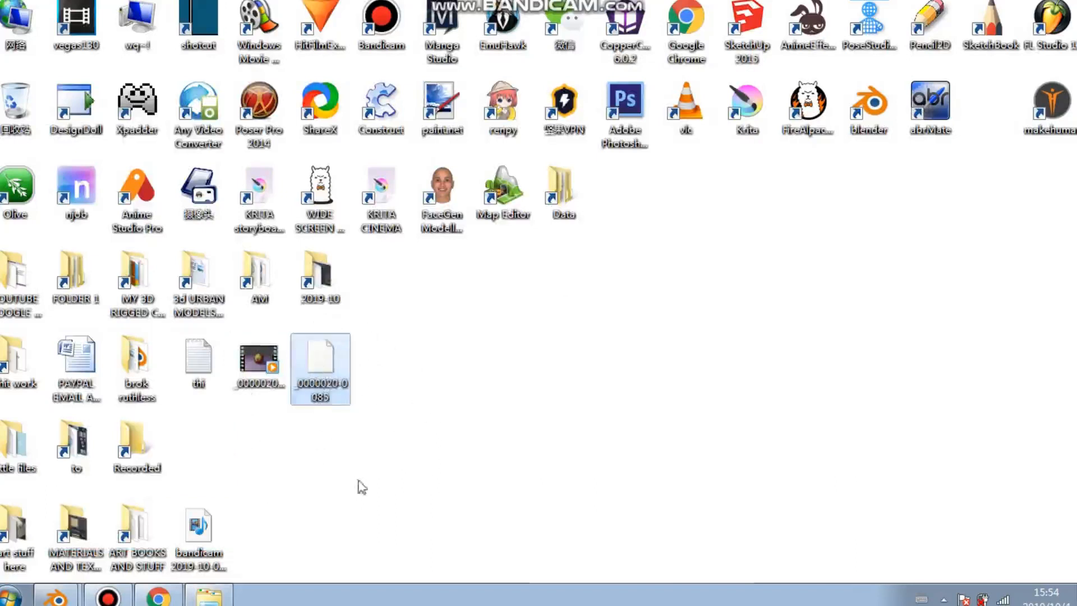
Check the finished frame in Blender's render window, then minimize the Blender windows to return to the desktop
click(56, 598)
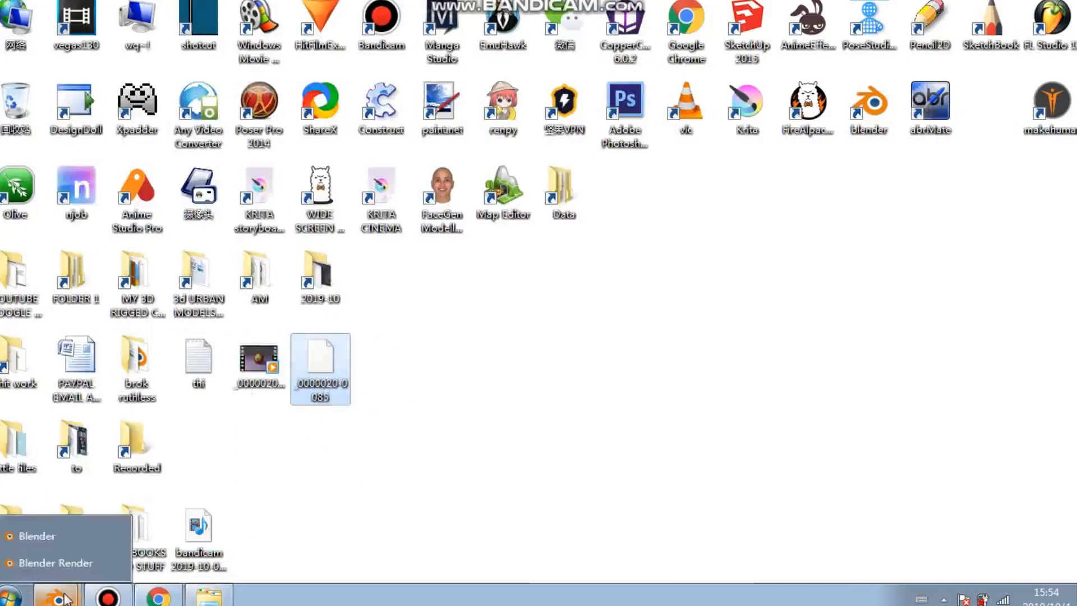
click(44, 539)
click(56, 598)
click(61, 558)
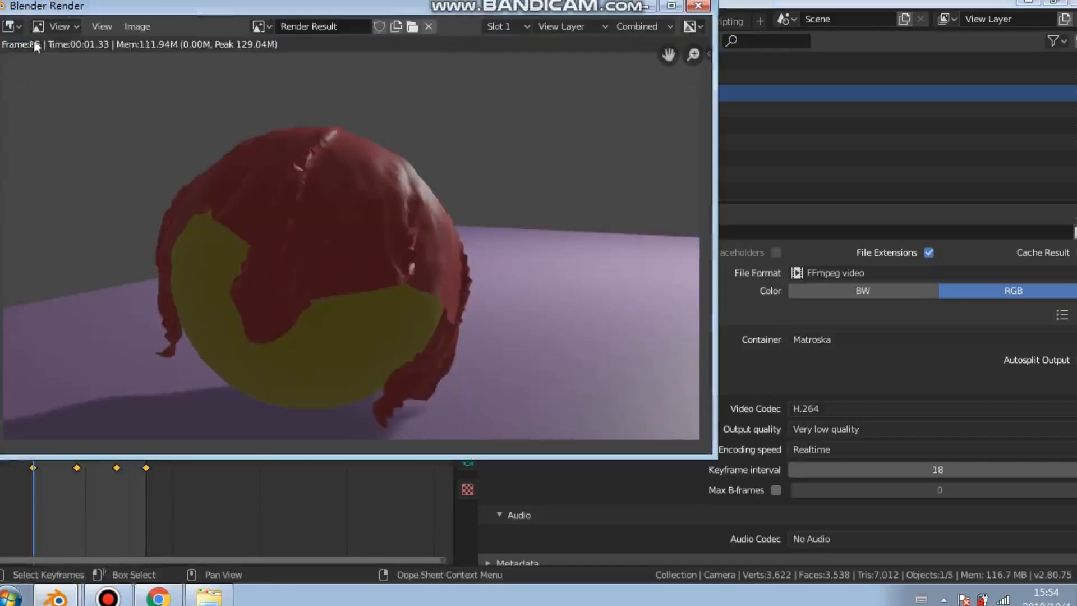
click(648, 7)
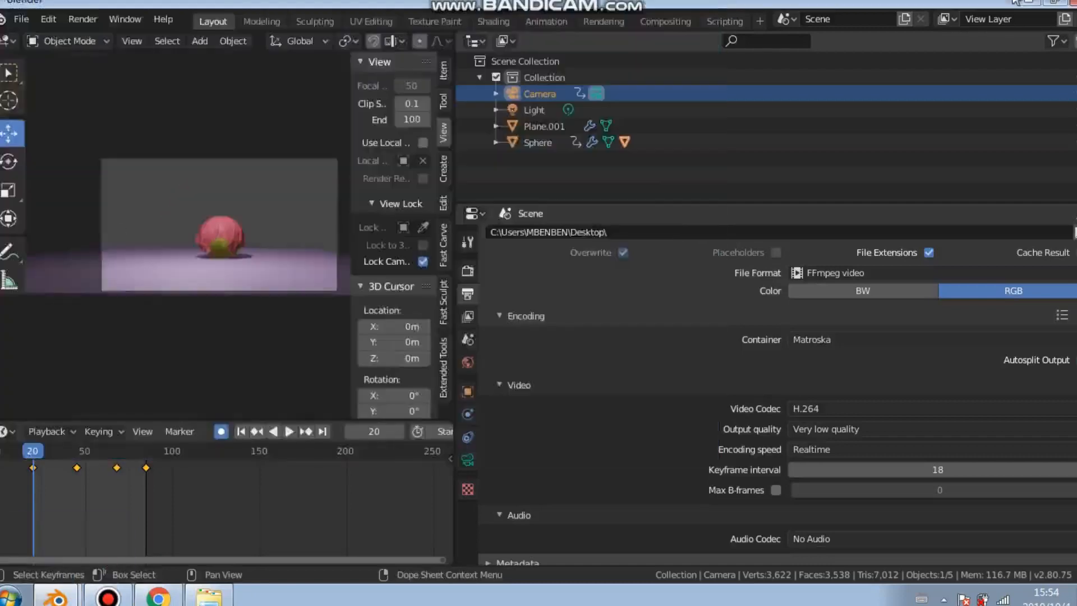
click(1032, 3)
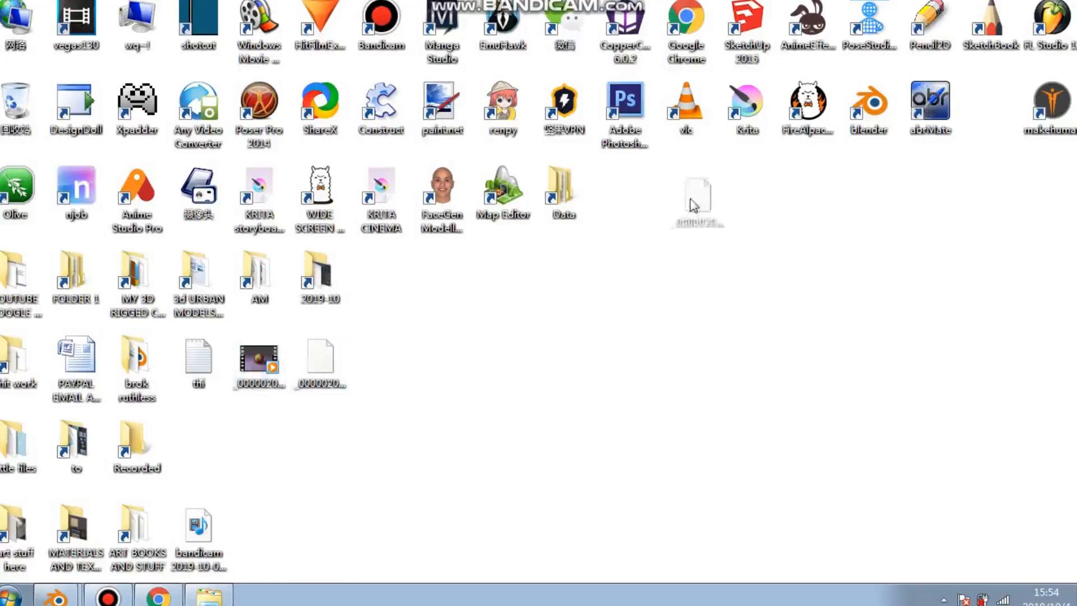
Play the rendered _0000020-0085.mkv in VLC media player and view it in full screen
drag(748, 185, 686, 109)
double_click(461, 337)
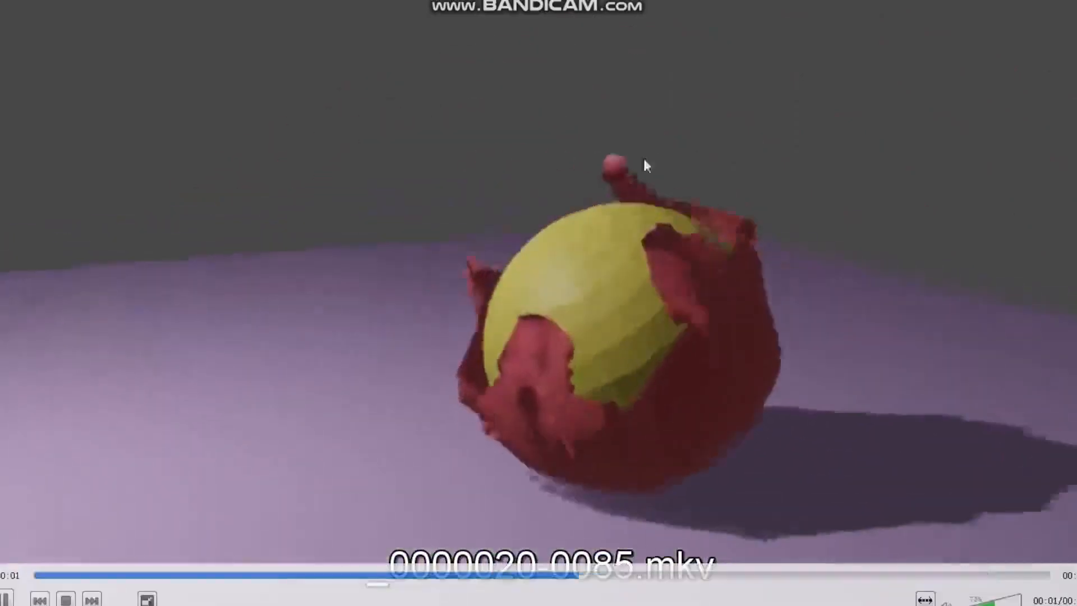
double_click(645, 165)
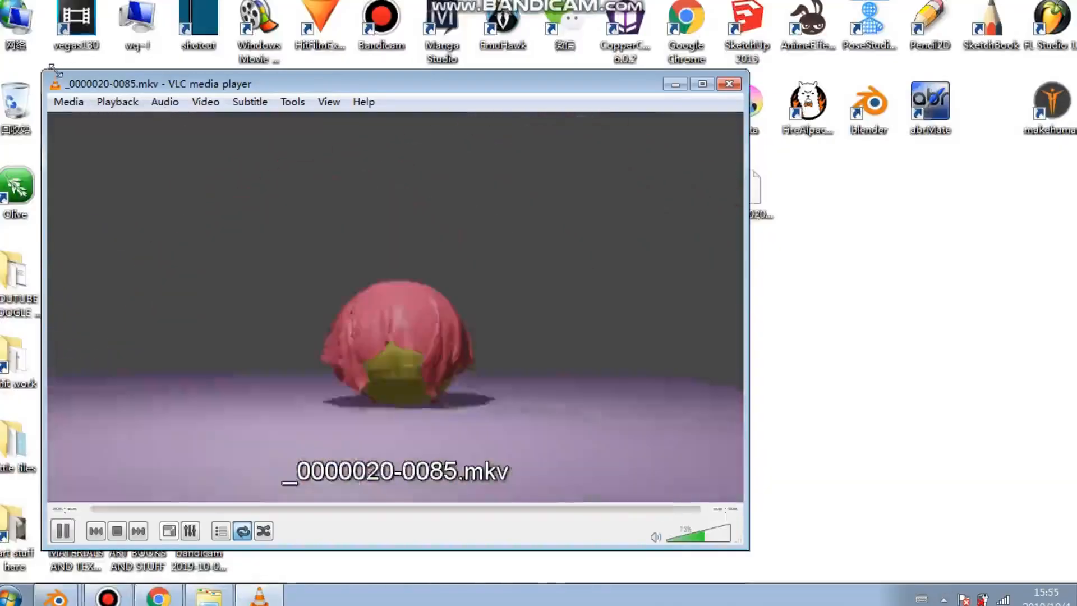
Play the converted MP4 in a second VLC window and arrange it side by side with the _0000020-0085.mkv player
drag(251, 150, 519, 193)
drag(284, 369, 690, 112)
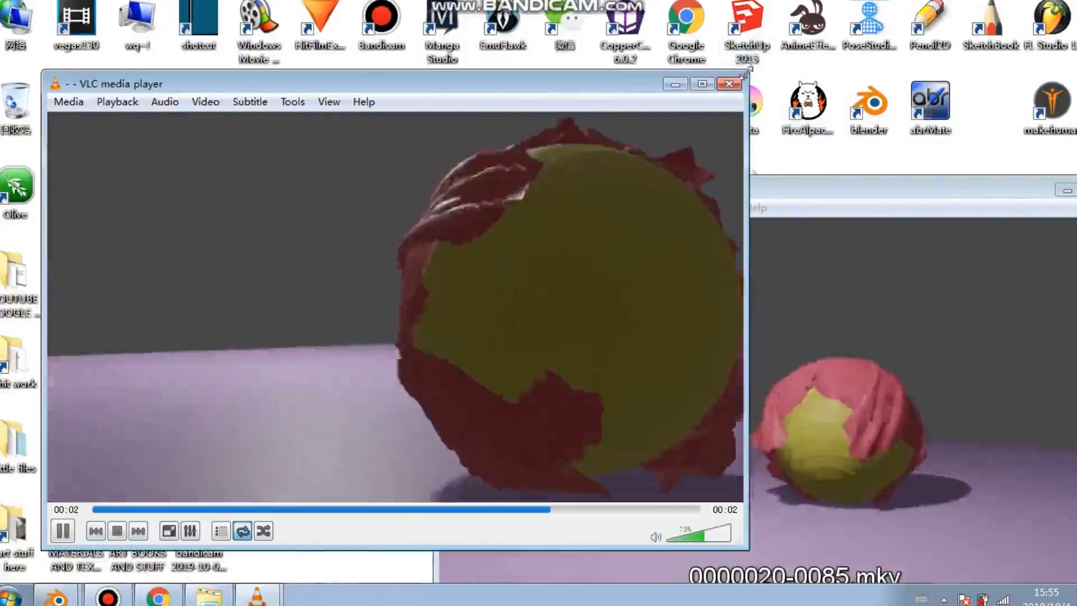
drag(747, 71, 595, 140)
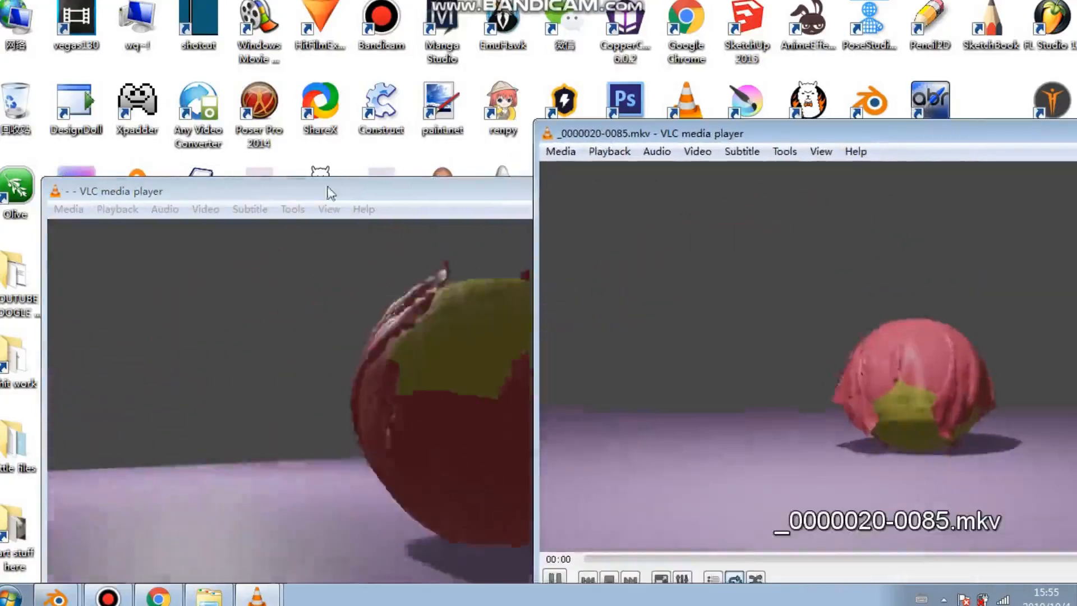
drag(329, 188, 273, 3)
drag(656, 134, 1076, 72)
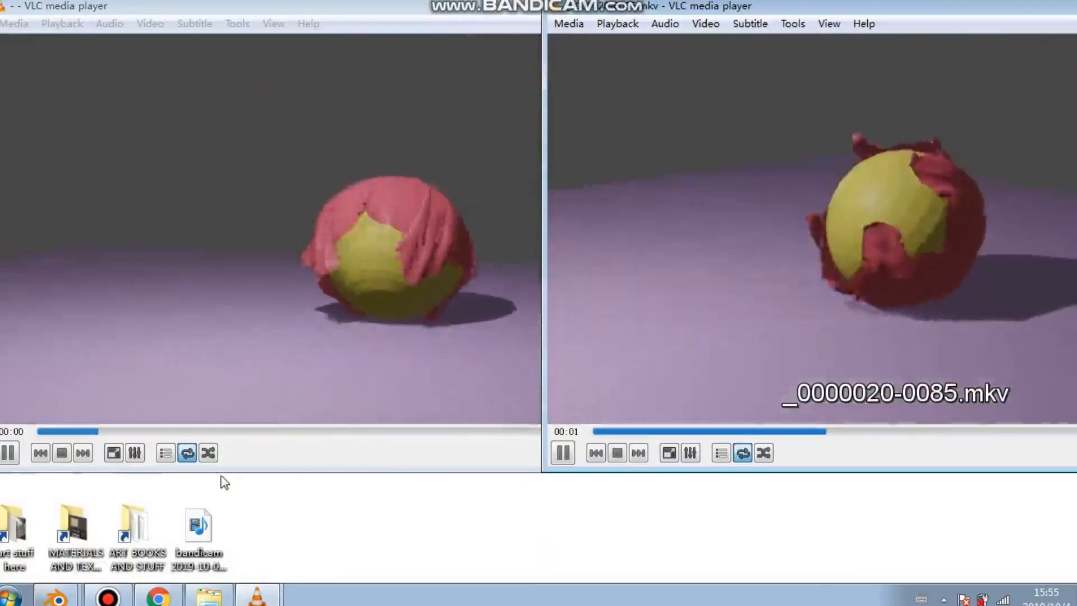
Restart the MP4's playback, then pause it and rewind it to the beginning
click(61, 453)
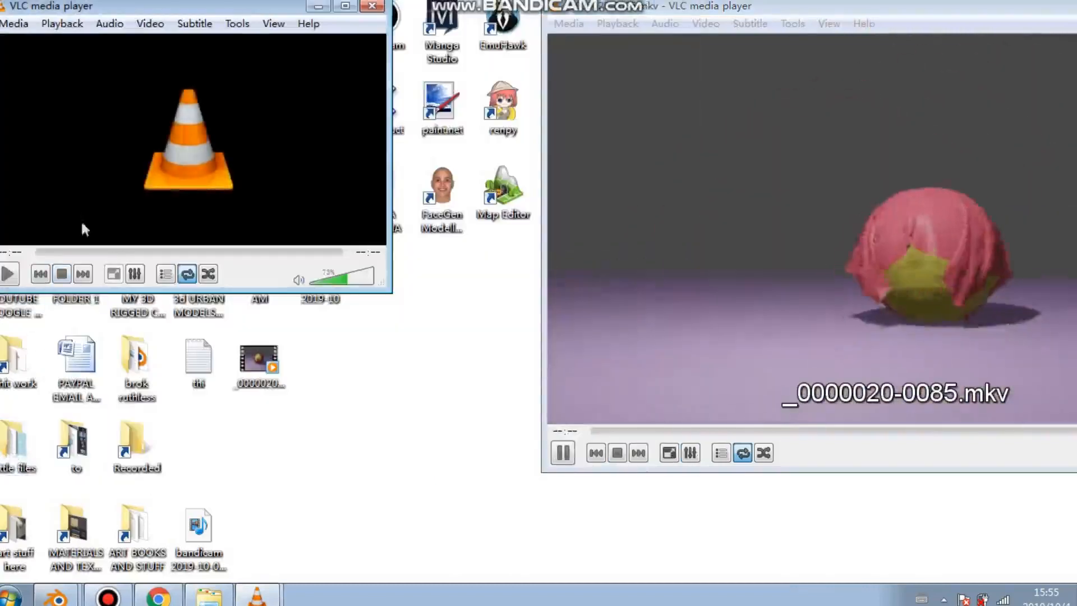
click(7, 275)
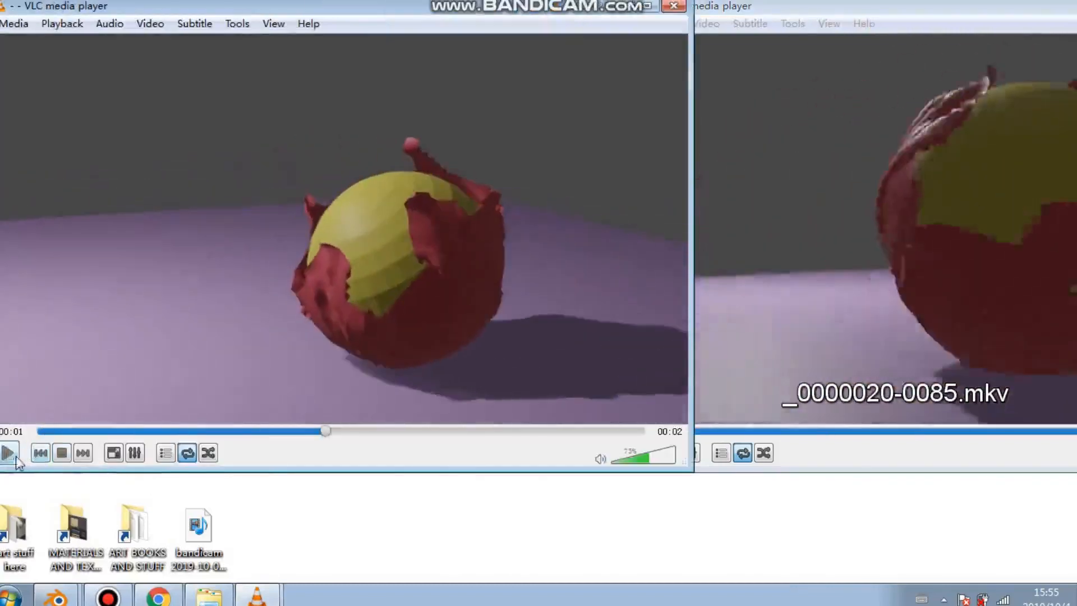
click(40, 432)
click(34, 433)
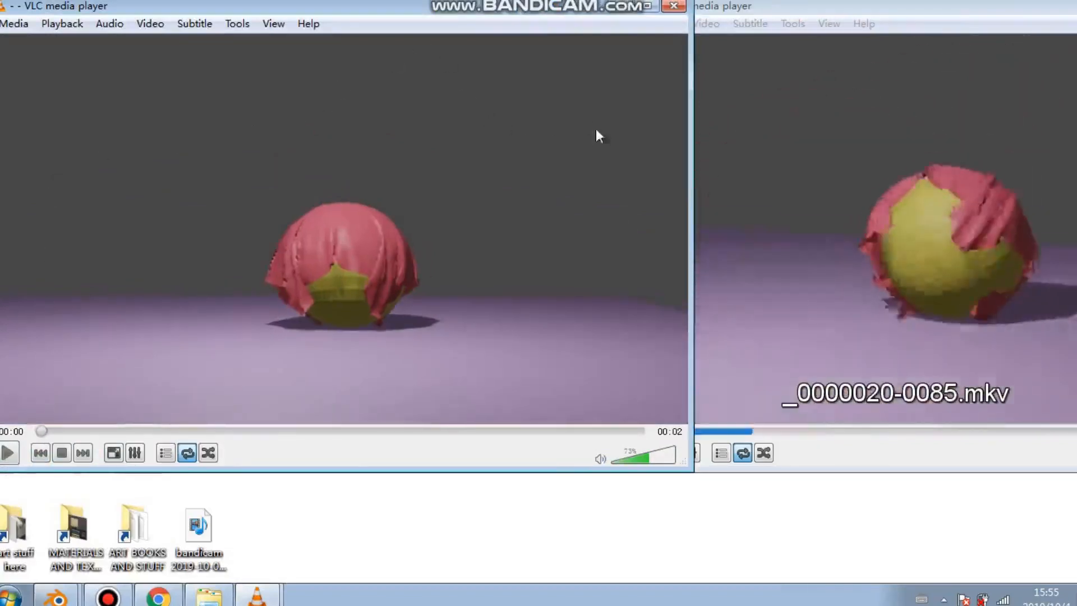
Dock the MP4 player to one half of the screen and the mkv player to the other half
drag(746, 7, 1076, 13)
click(65, 69)
key(super+Left)
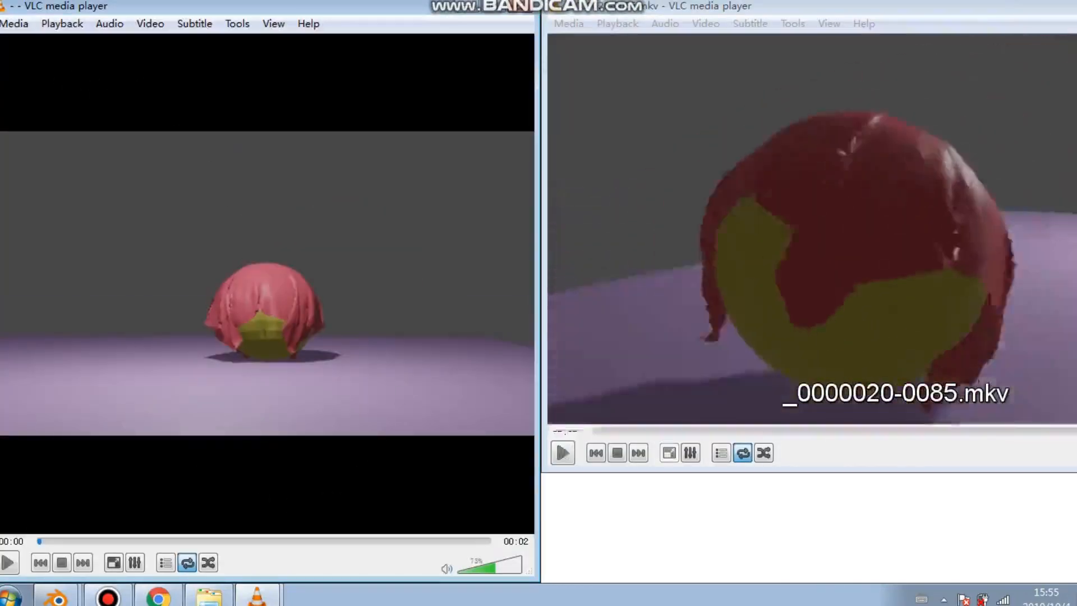
drag(543, 2, 1076, 7)
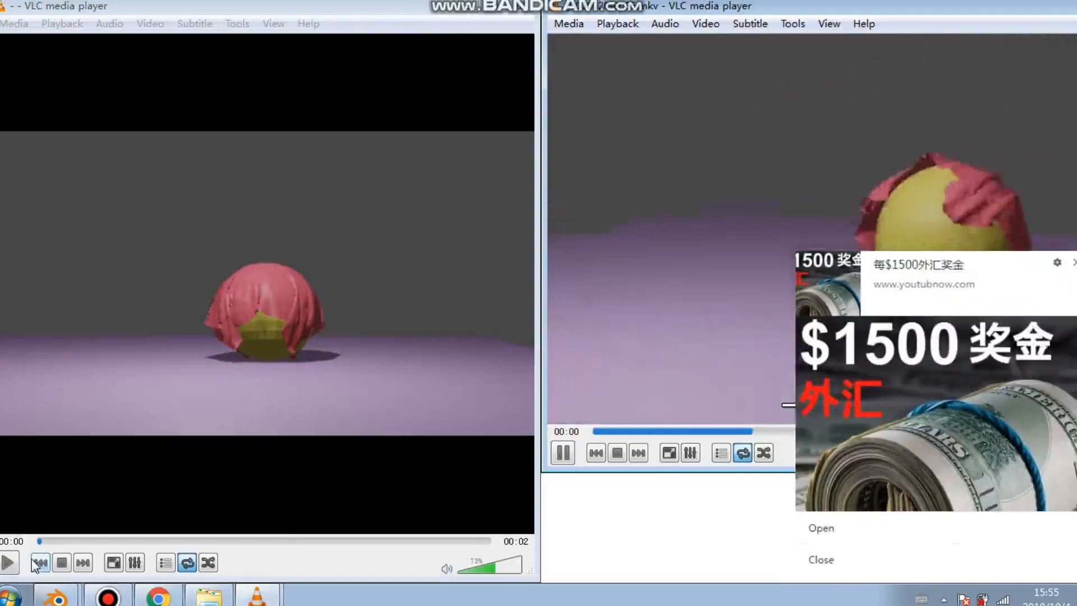
Start the MP4, pause and rewind the mkv video, and dismiss the advertisement notification
click(8, 563)
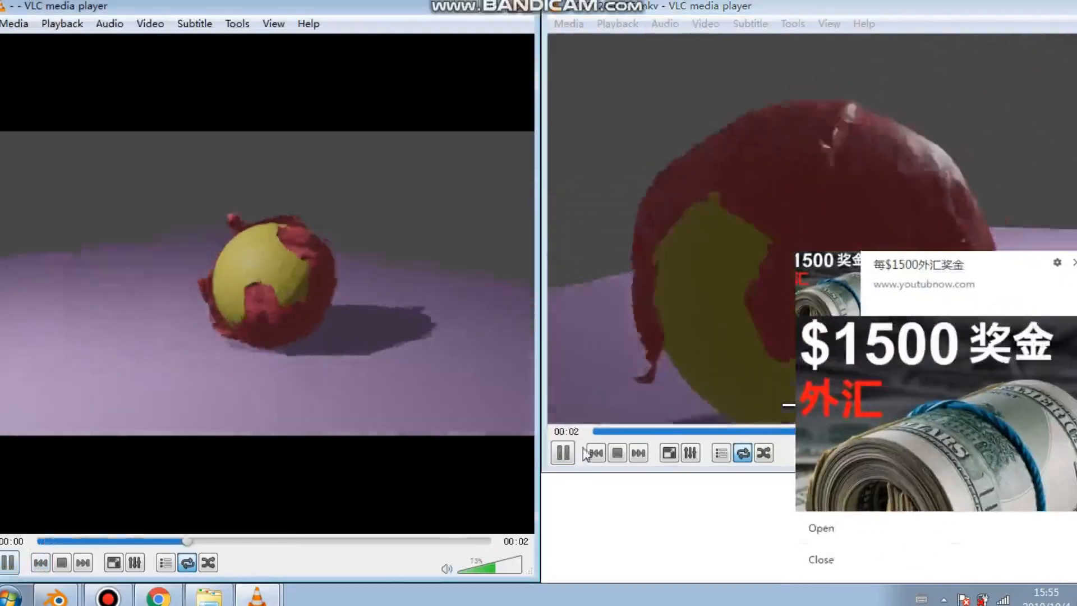
click(599, 430)
click(566, 451)
click(591, 432)
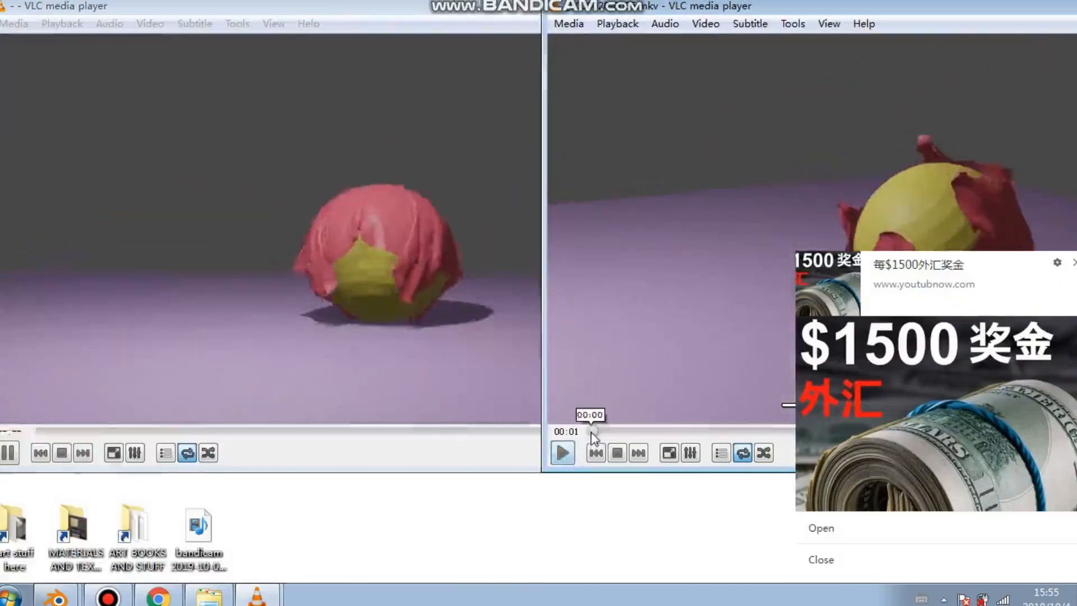
click(1072, 262)
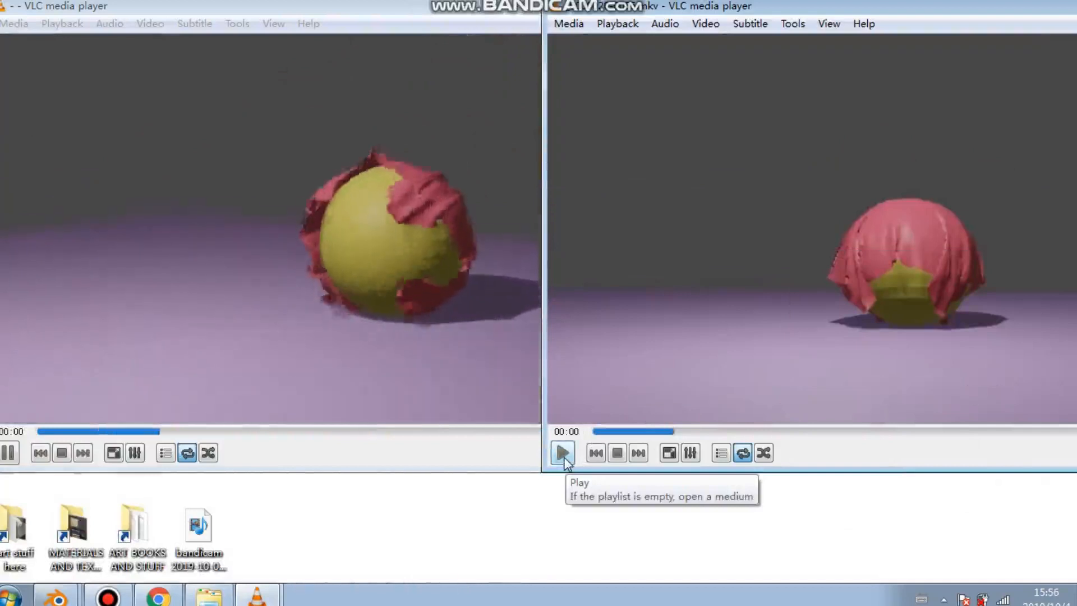
Replay the mkv video from the start beside the MP4 to compare their quality, then pause it
click(564, 457)
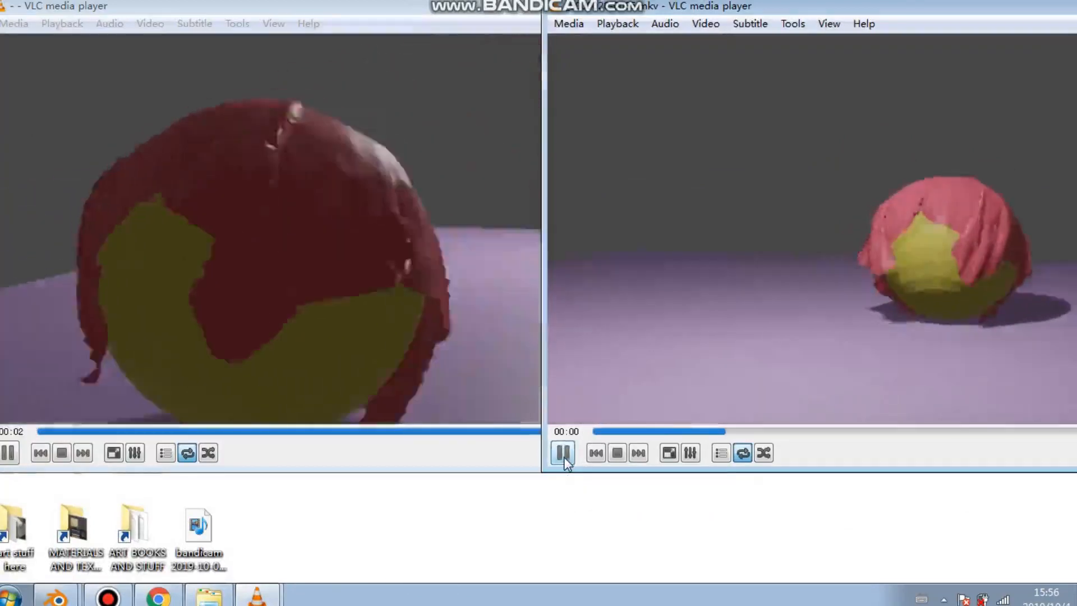
click(564, 456)
click(594, 432)
click(563, 447)
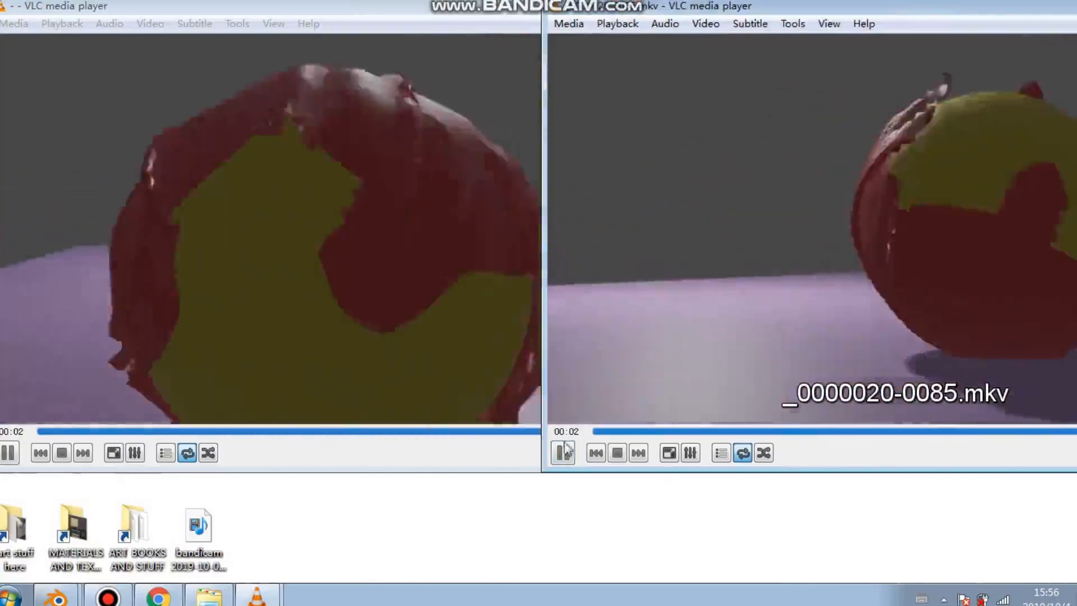
click(563, 453)
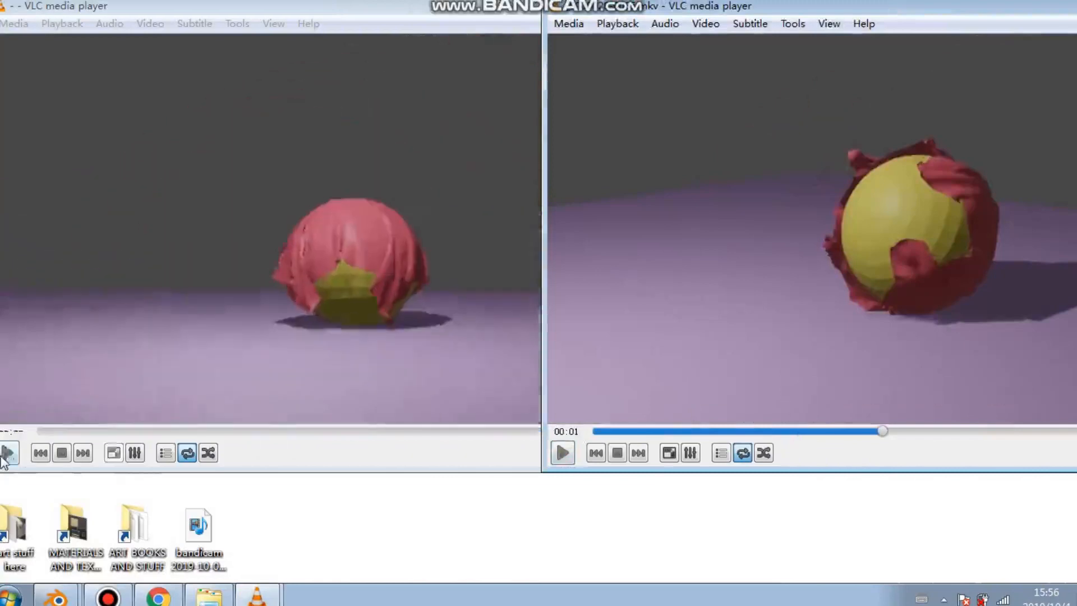
Pause the MP4 near its start and examine the frame in full screen before returning to the window
click(5, 454)
double_click(455, 323)
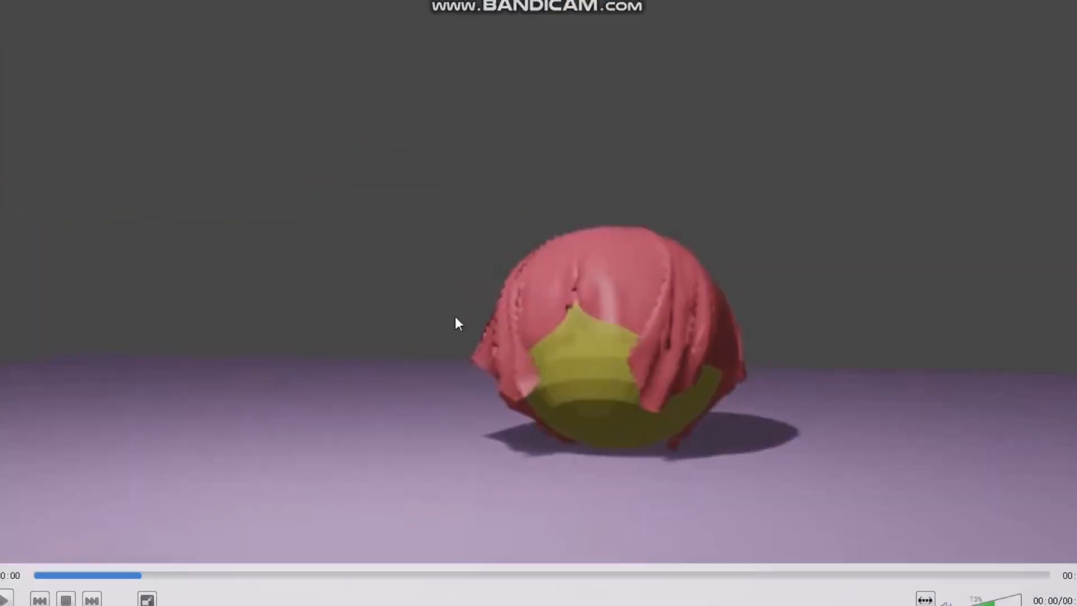
double_click(513, 399)
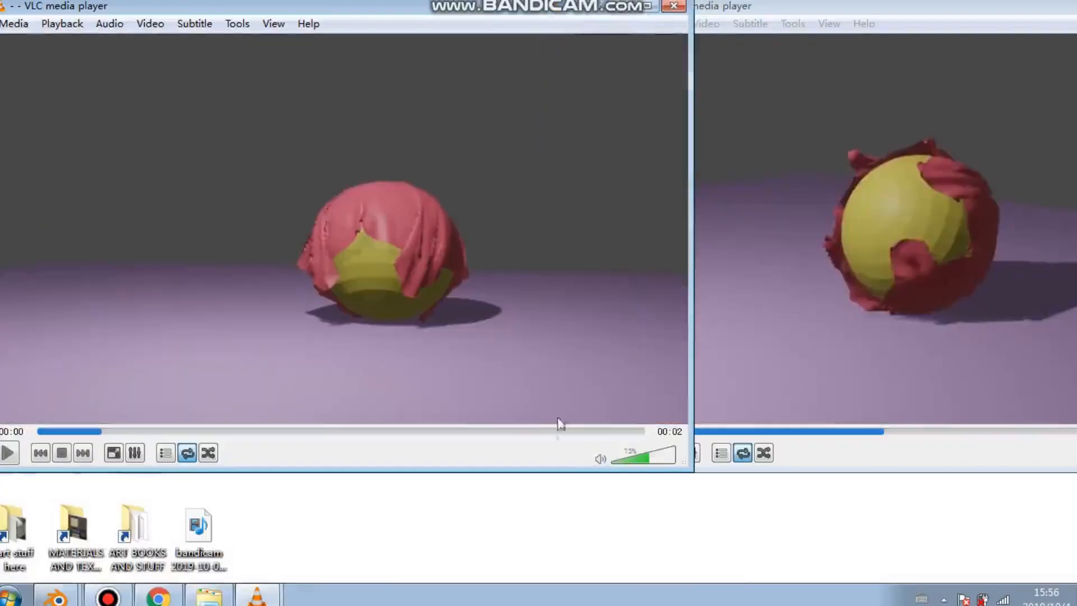
Examine the paused MP4 frame in full screen, and do the same with the paused mkv frame
double_click(327, 270)
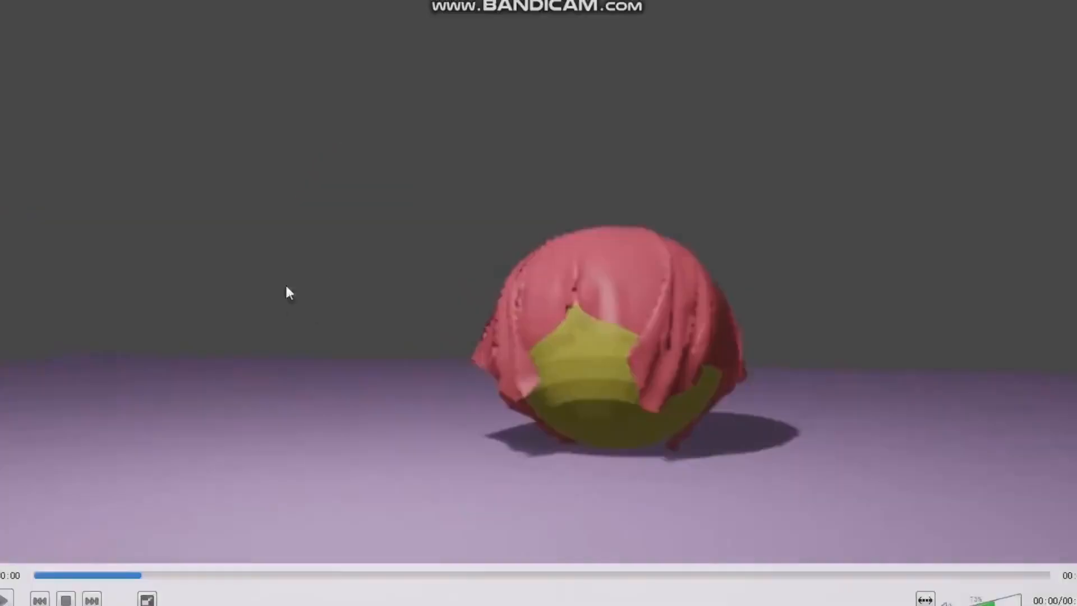
double_click(523, 423)
double_click(907, 230)
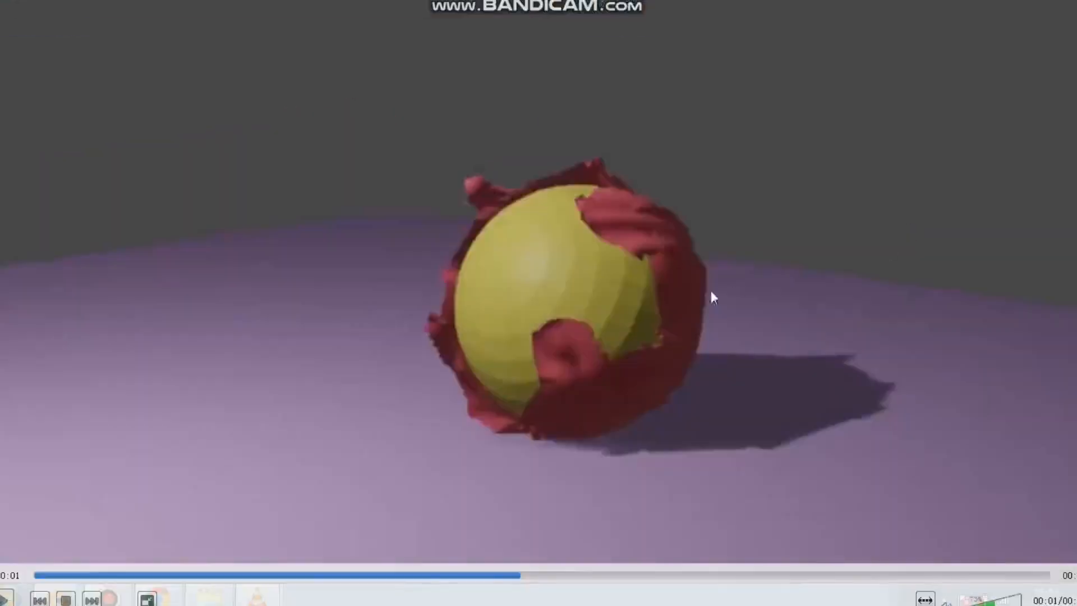
double_click(531, 356)
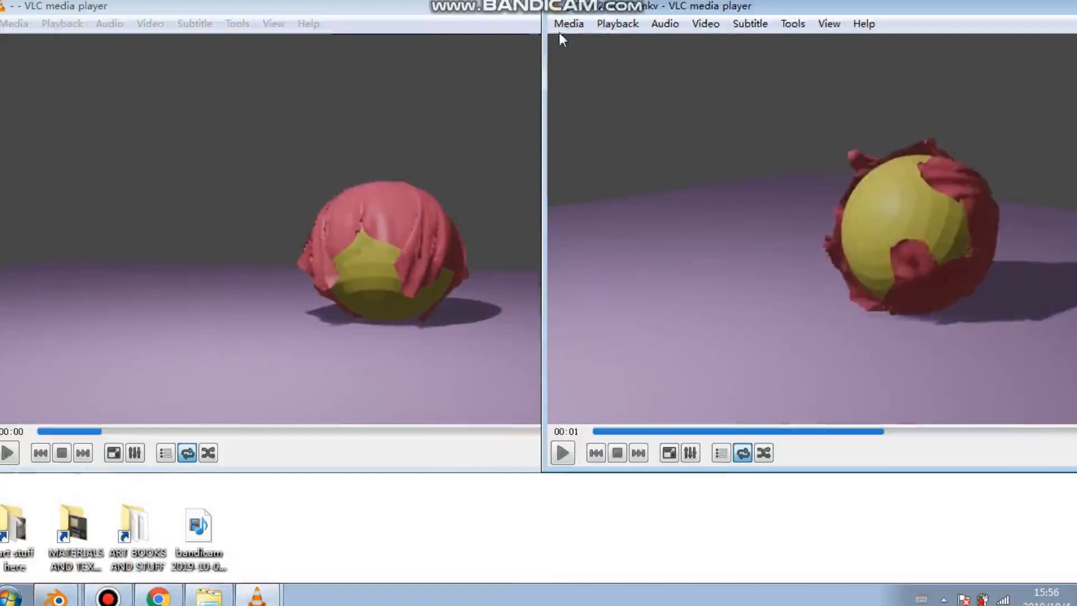
Undock both players into smaller floating windows placed side by side on the desktop
drag(544, 1, 541, 238)
drag(691, 2, 392, 178)
click(308, 210)
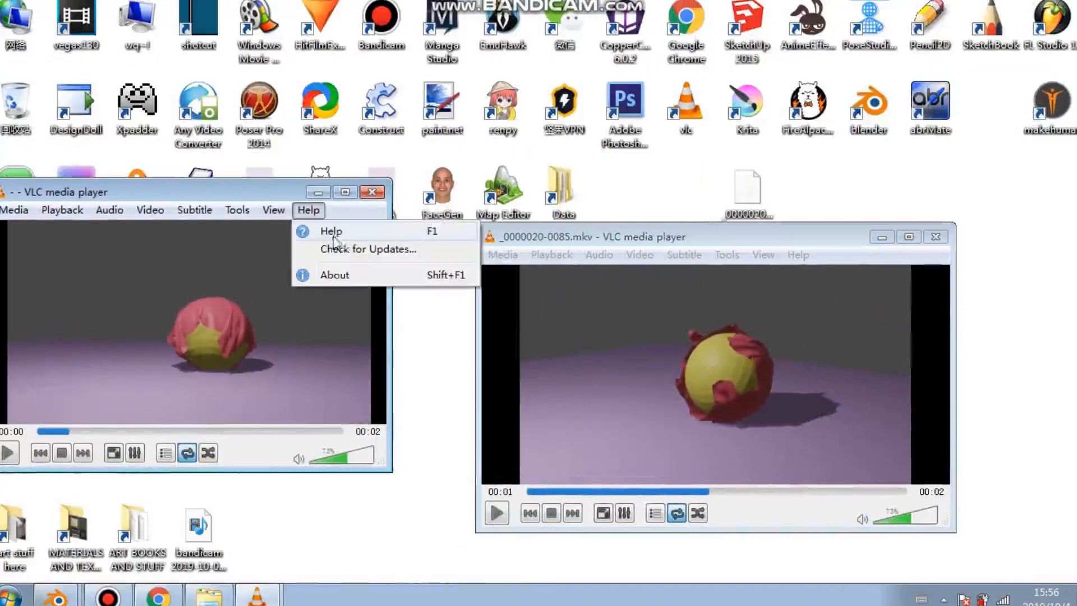
click(221, 180)
Scrub and play the MP4 and mkv videos to compare their frames, and close the MP4 player
drag(124, 432, 237, 432)
drag(714, 494, 801, 492)
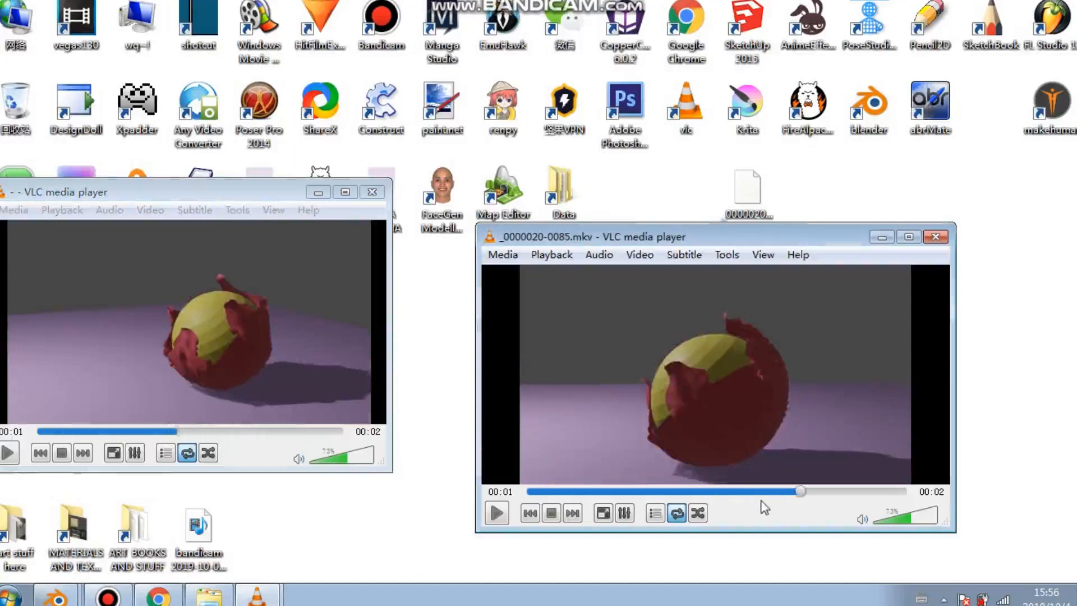
drag(786, 494, 586, 501)
click(497, 513)
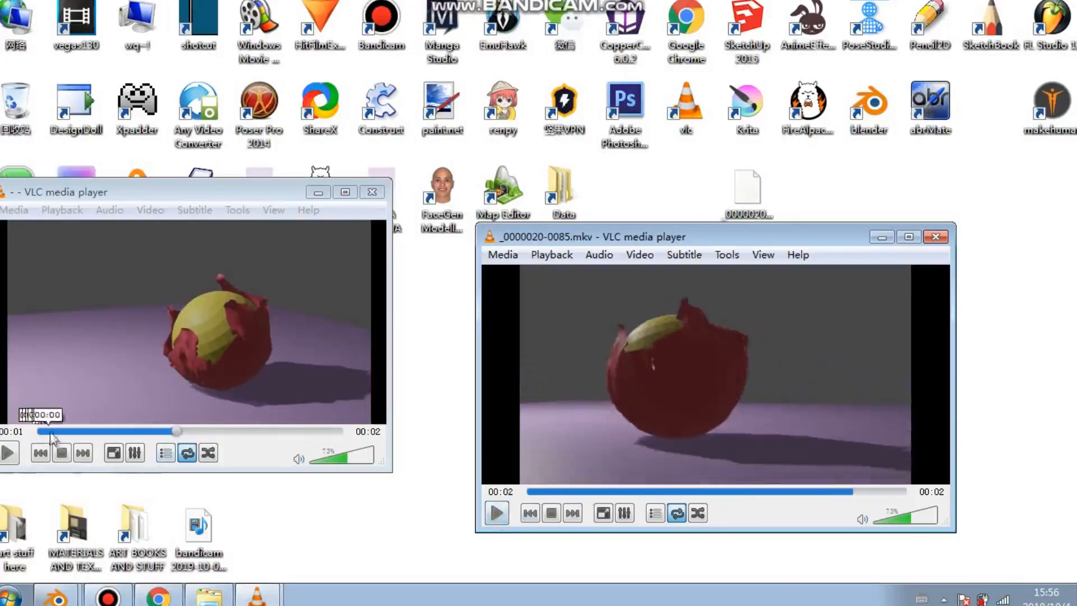
click(7, 453)
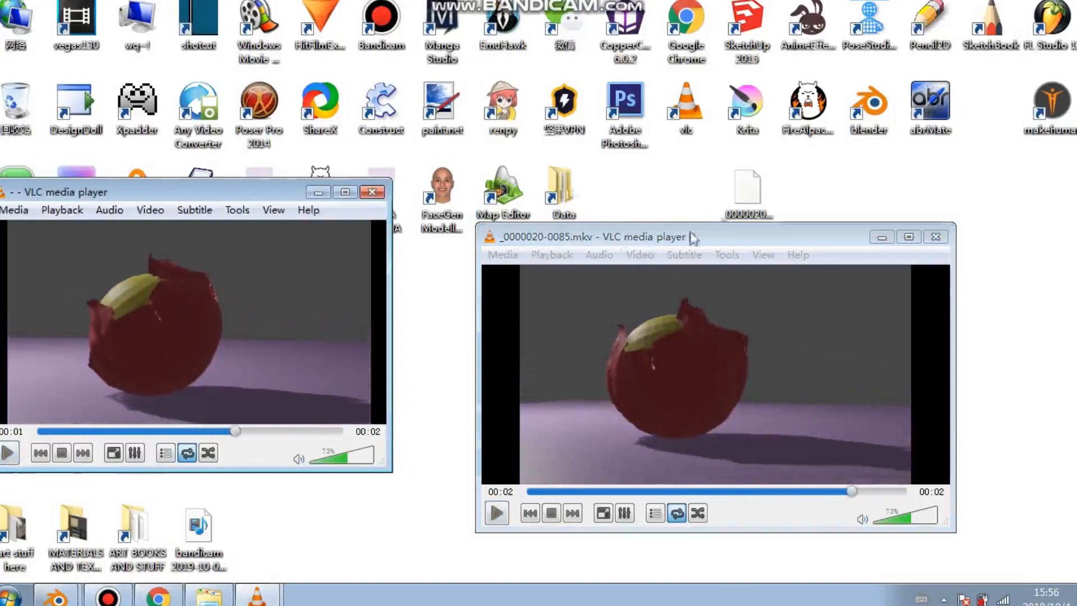
click(370, 192)
drag(704, 236, 292, 255)
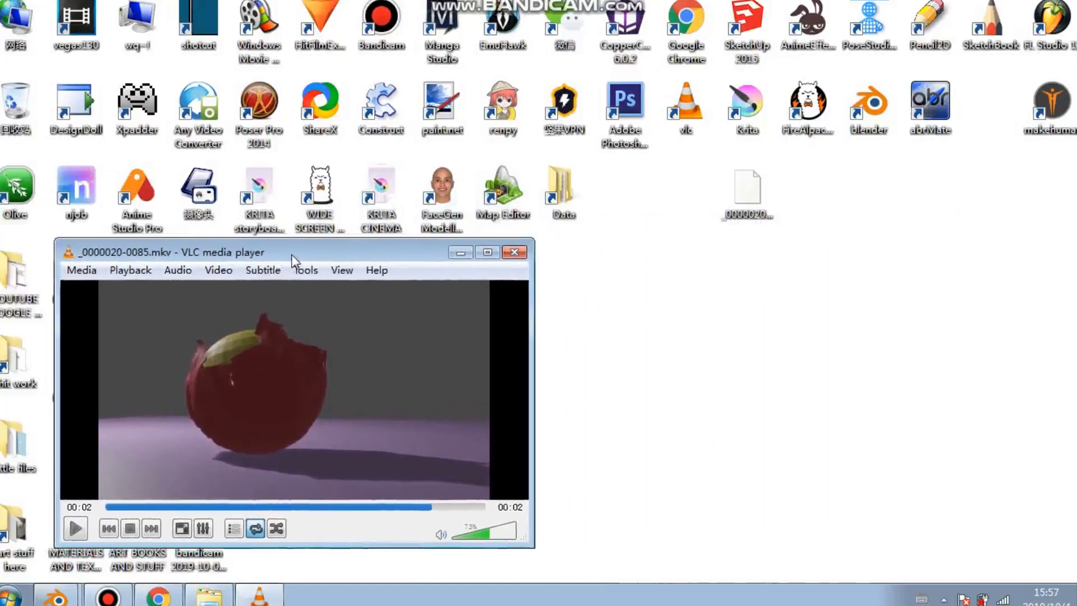
Switch to Blender to review the render output's encoding settings, and return to the desktop
mouse_move(56, 595)
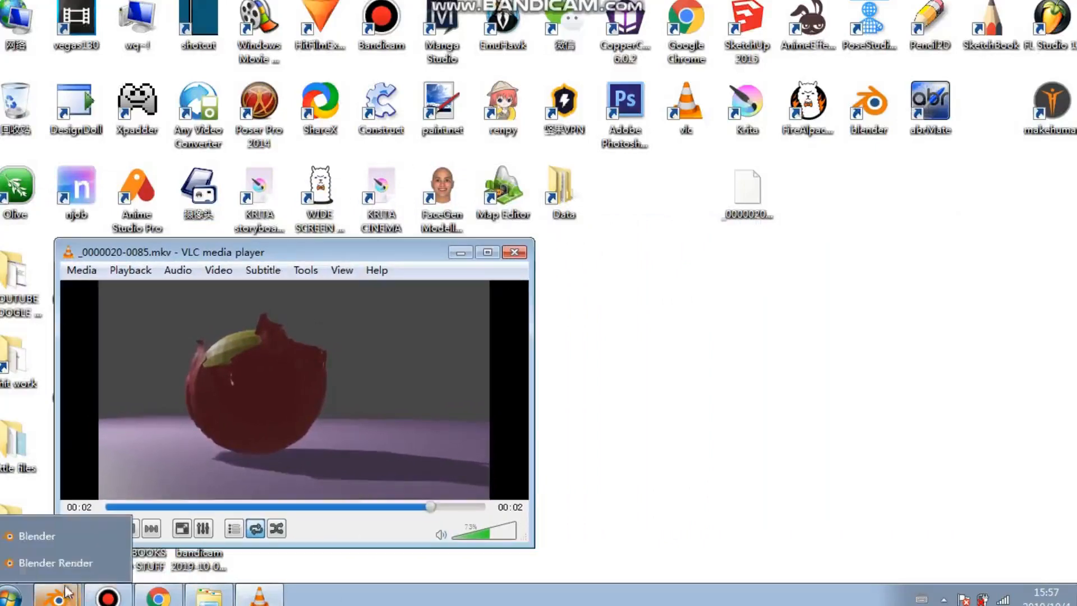
click(61, 536)
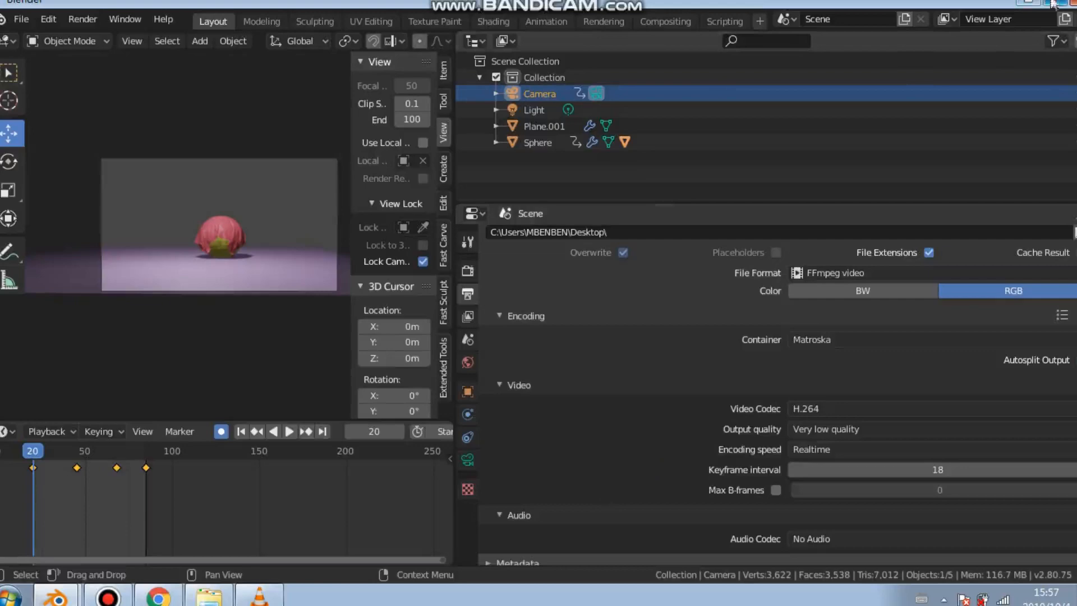
click(1030, 3)
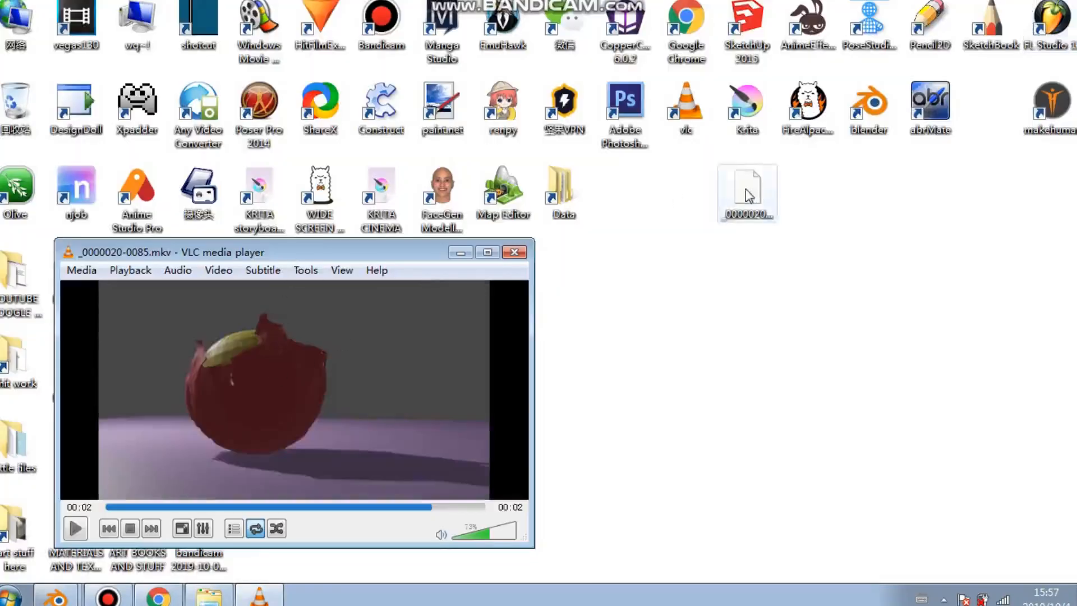
click(517, 253)
drag(275, 360, 23, 111)
right_click(22, 112)
click(42, 140)
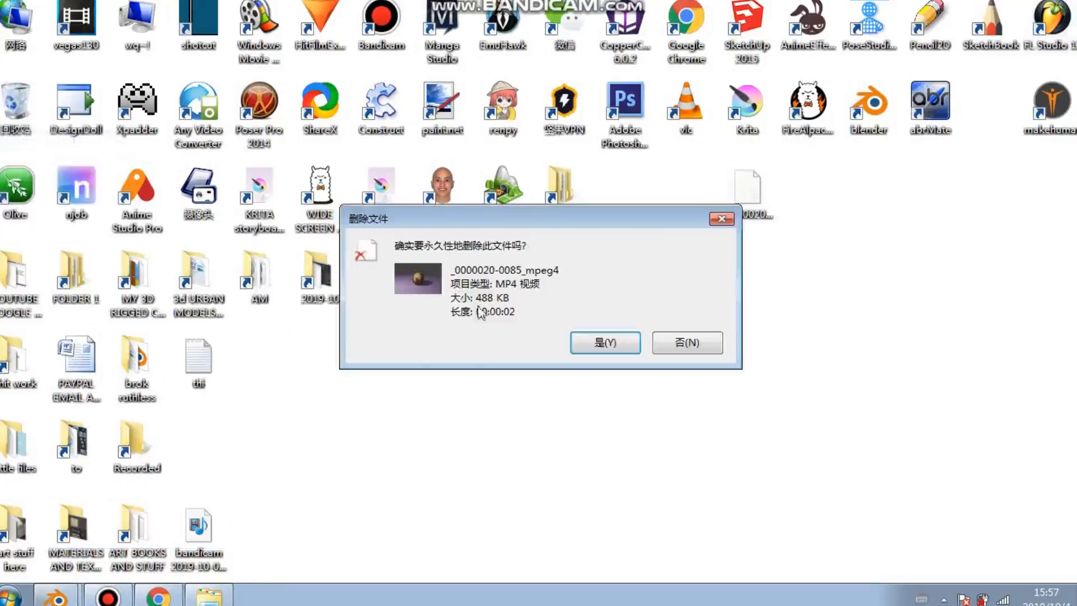
click(605, 342)
Load the desktop mkv file into Any Video Converter and convert it to custom MP4 video
mouse_move(500, 6)
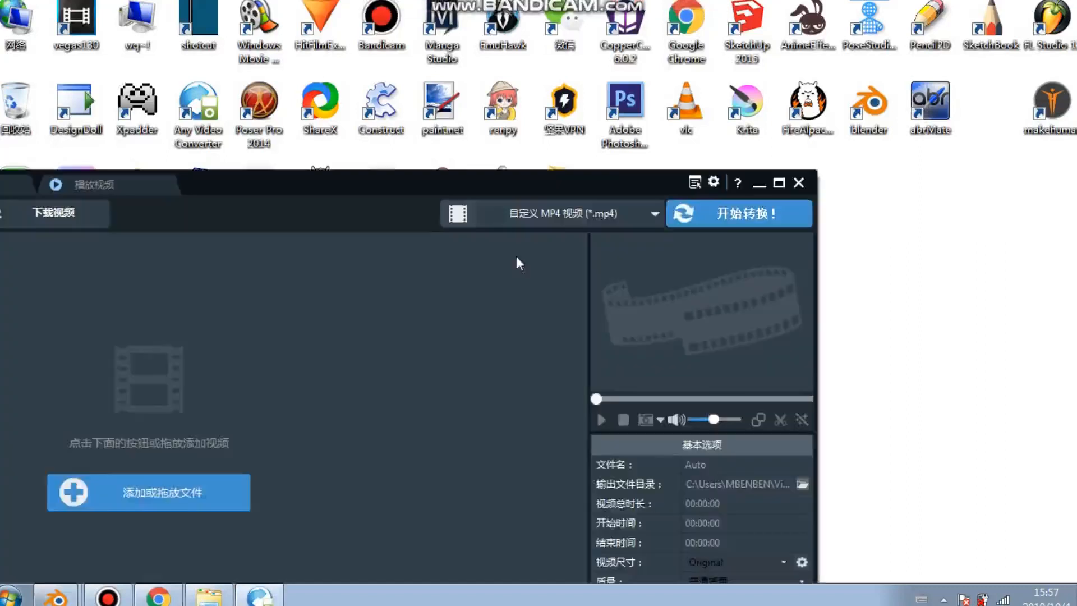
drag(572, 192, 653, 275)
drag(747, 191, 617, 323)
click(764, 303)
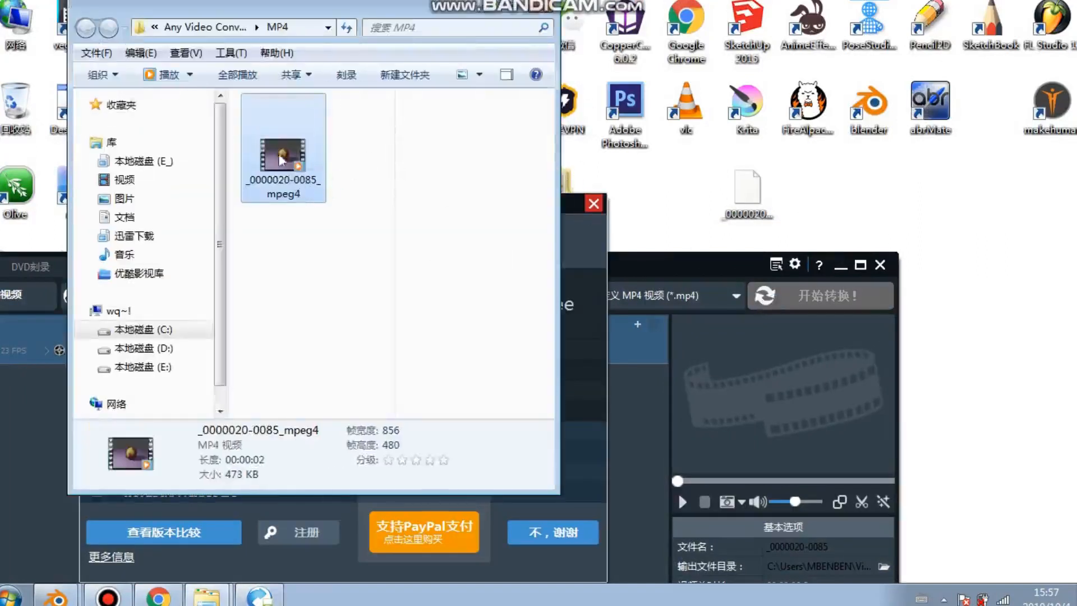
Play the converted MP4 in VLC, watch it in full screen, and close the player
drag(282, 159, 678, 112)
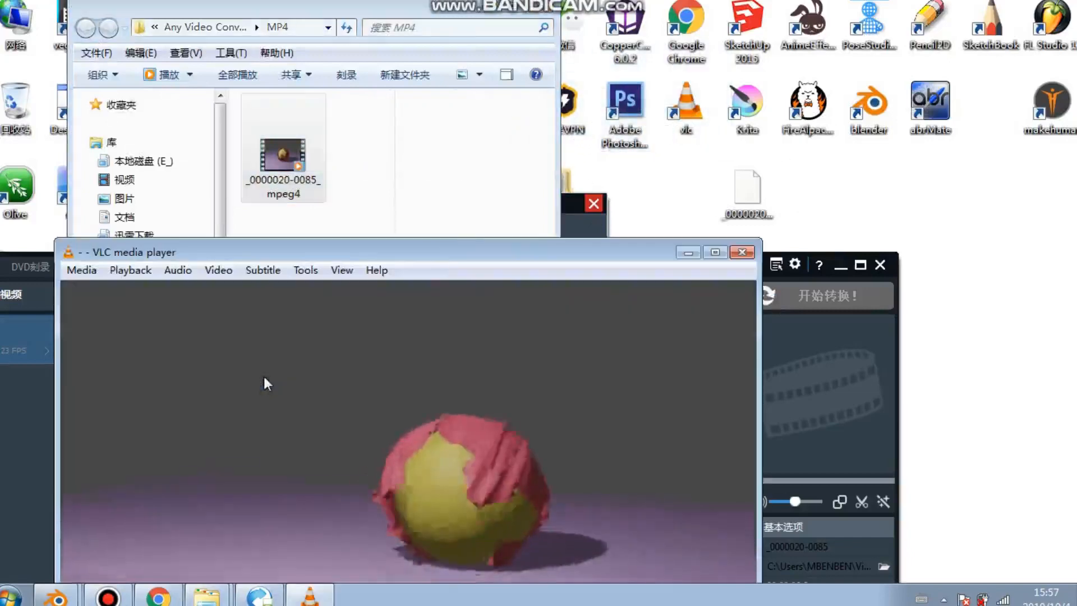
double_click(264, 376)
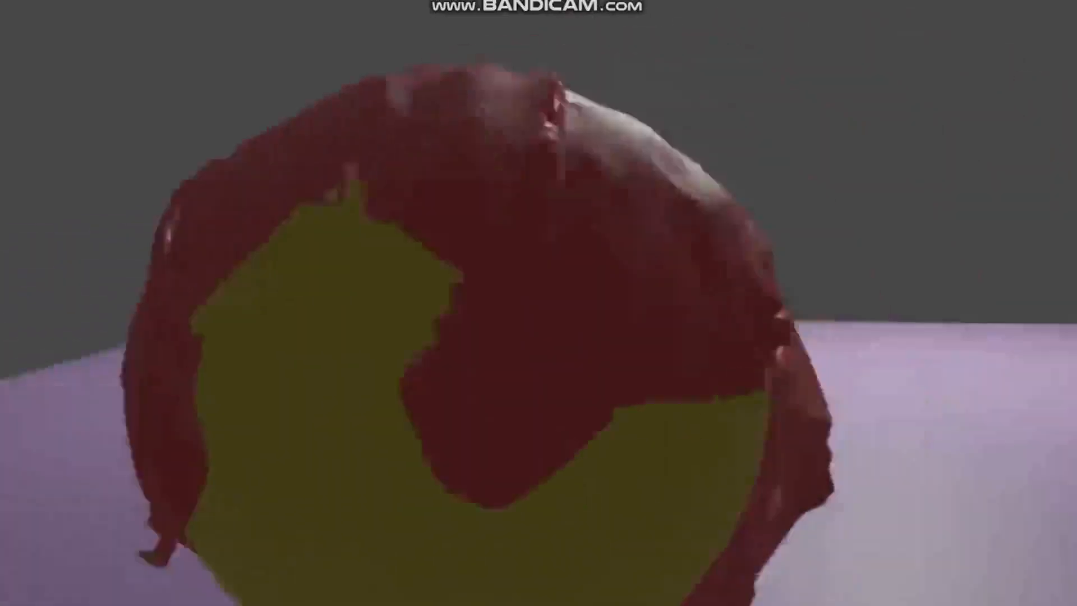
double_click(730, 274)
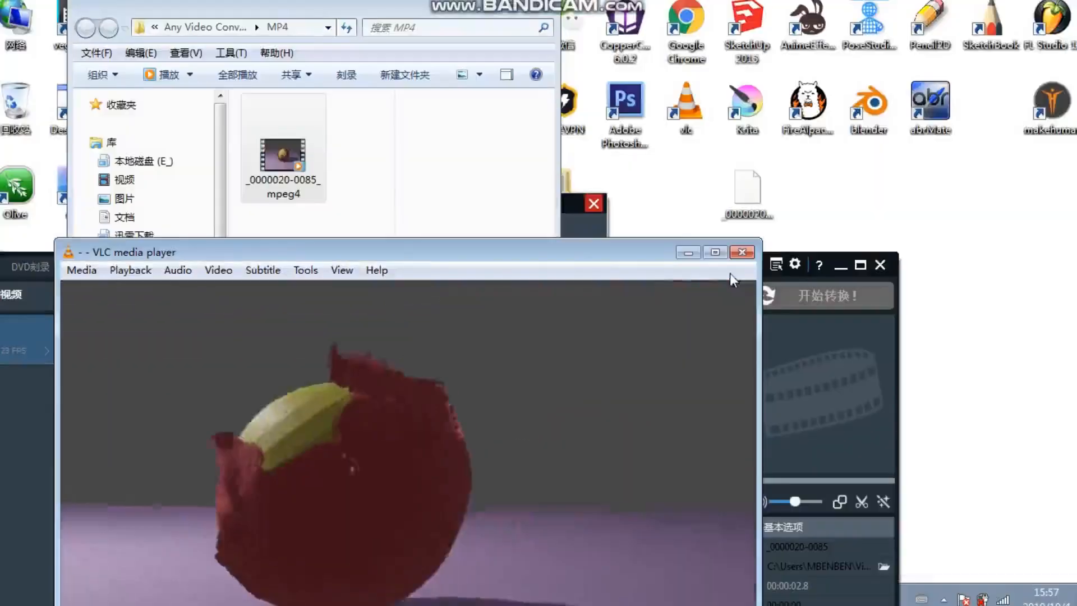
click(741, 251)
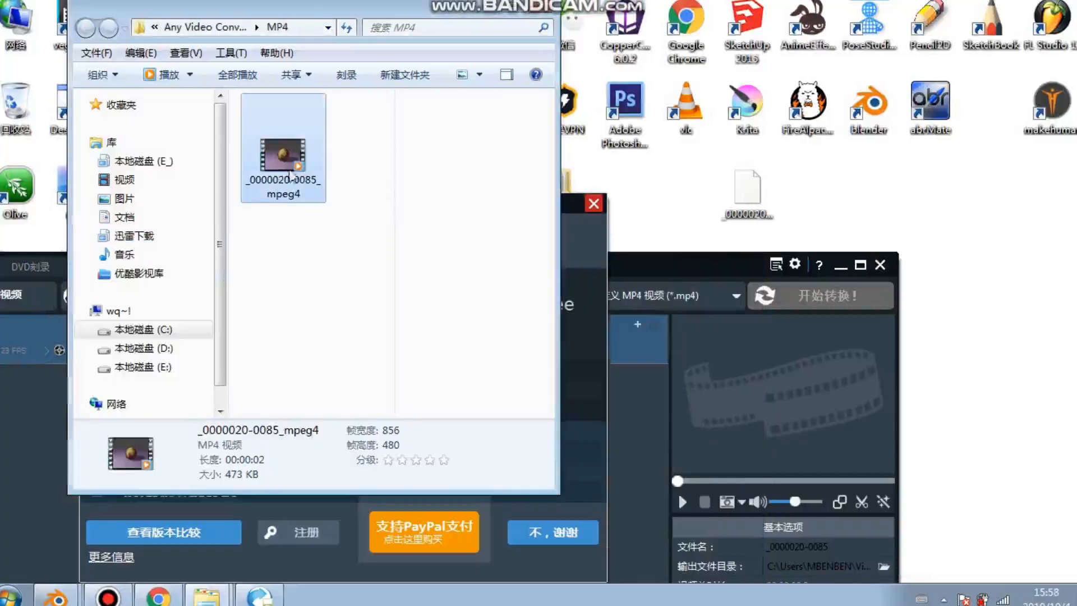
Move the converted MP4 onto the desktop beside the mkv file, closing its folder, the advertisement and the converter
drag(290, 174, 919, 203)
click(536, 8)
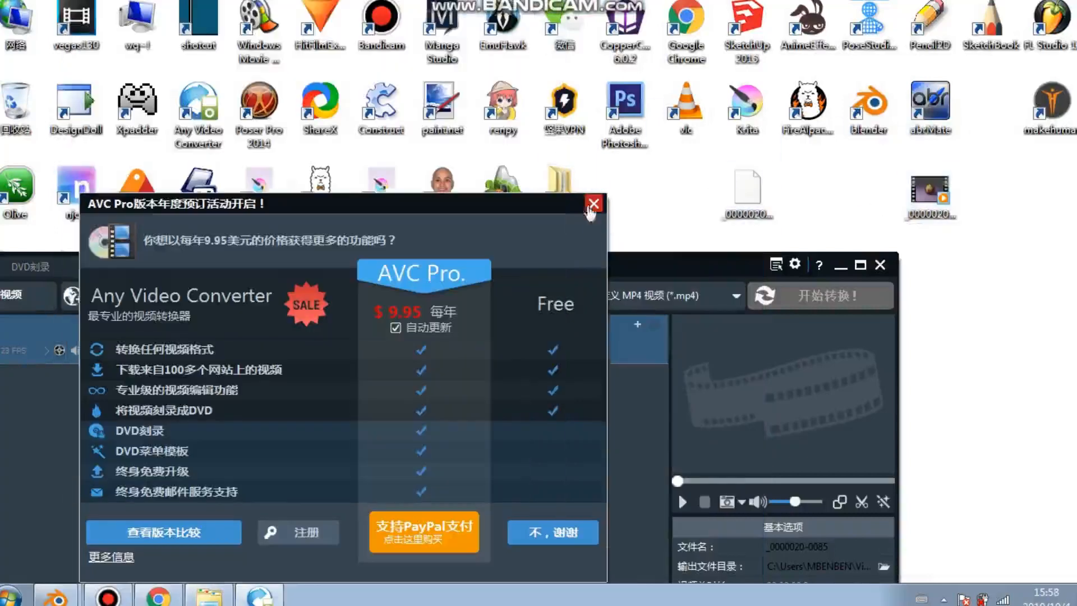
click(593, 203)
click(658, 335)
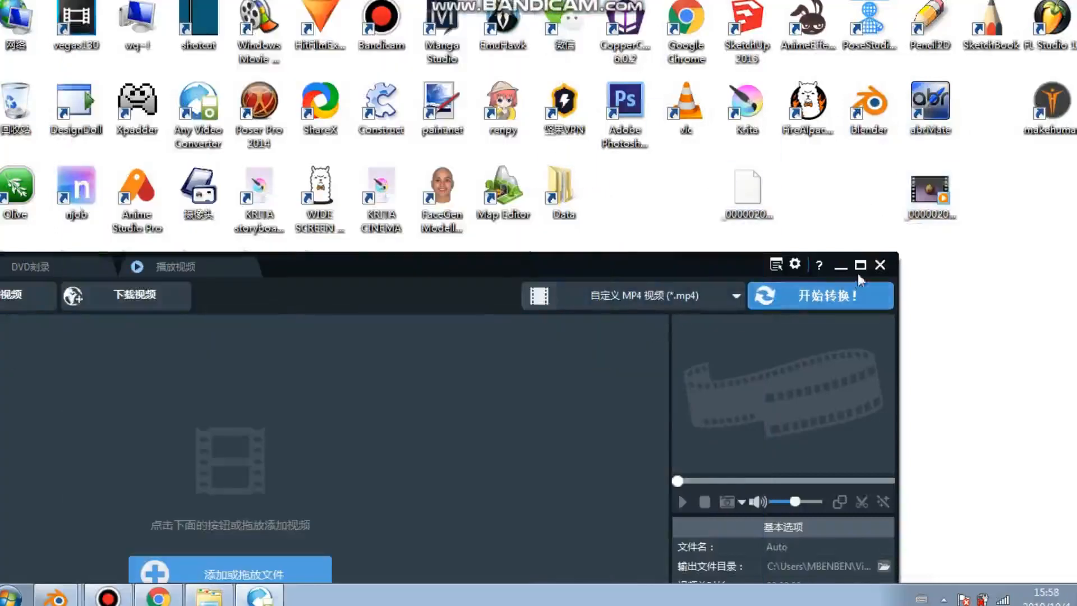
click(879, 264)
drag(929, 196, 700, 209)
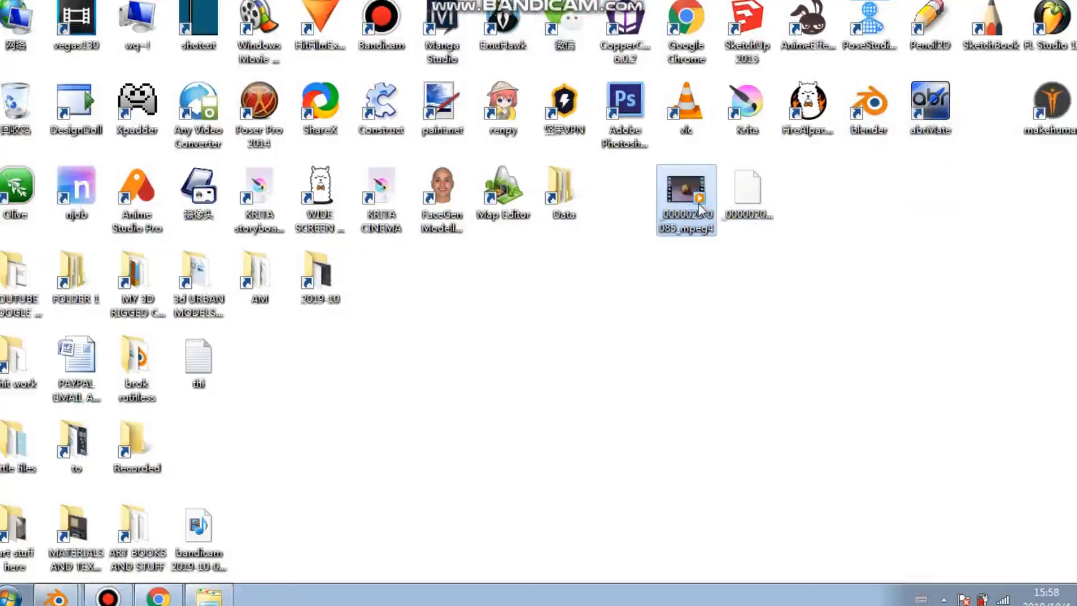
click(860, 277)
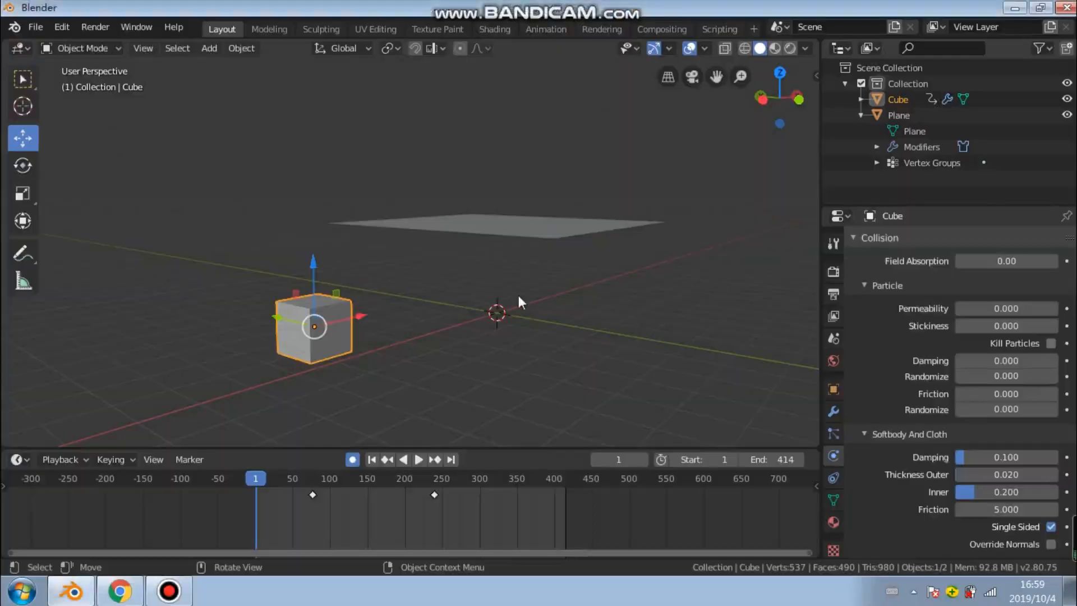
Play the cloth simulation of the plane and cube, stop it, and view the draped cloth from another side
middle_drag(572, 251, 397, 283)
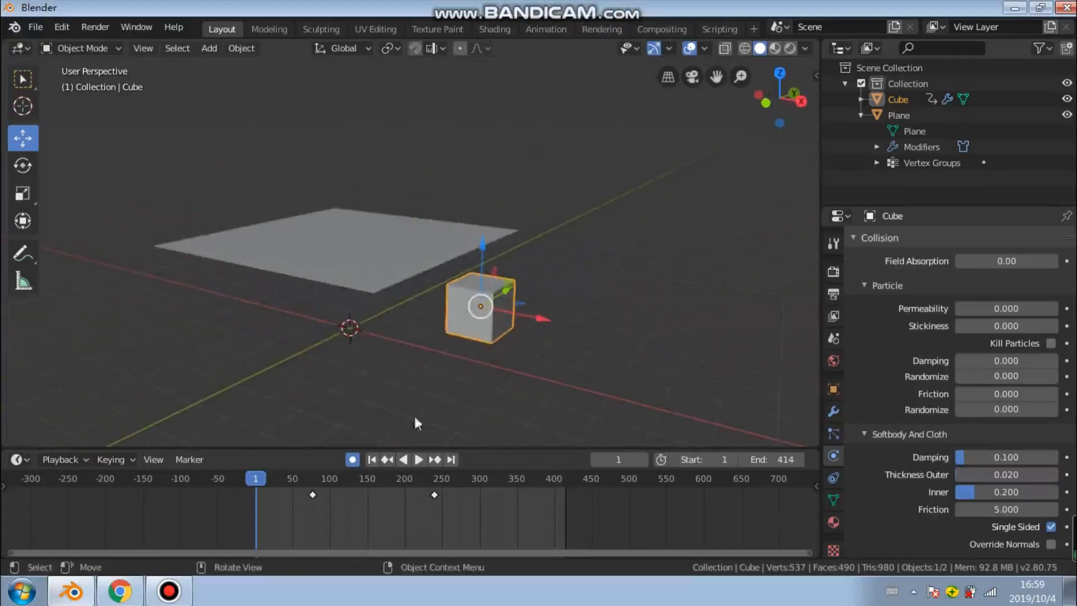
click(417, 463)
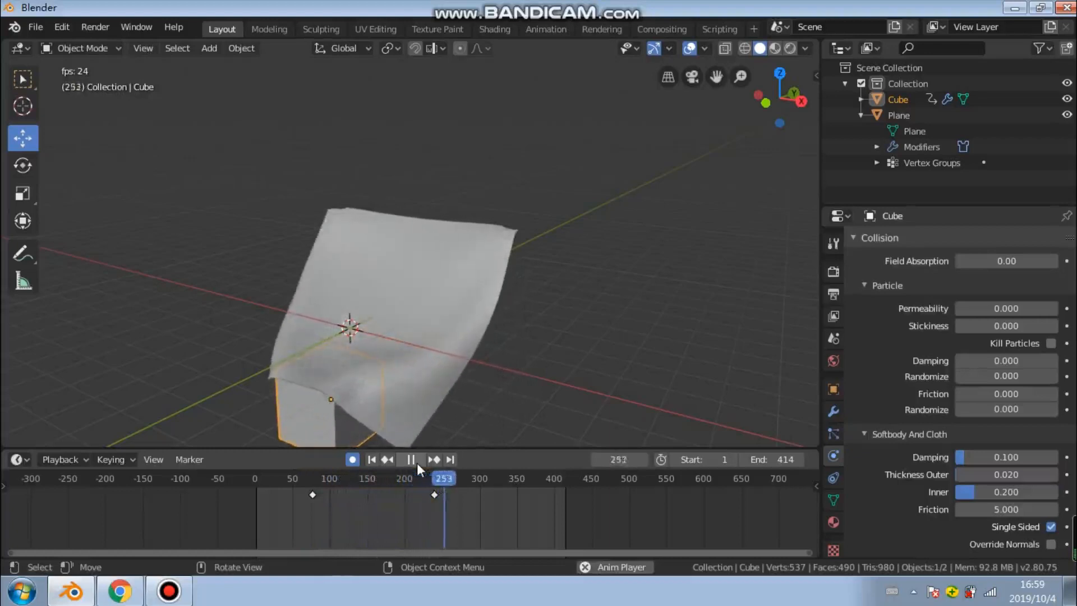
click(412, 460)
middle_drag(422, 370, 560, 308)
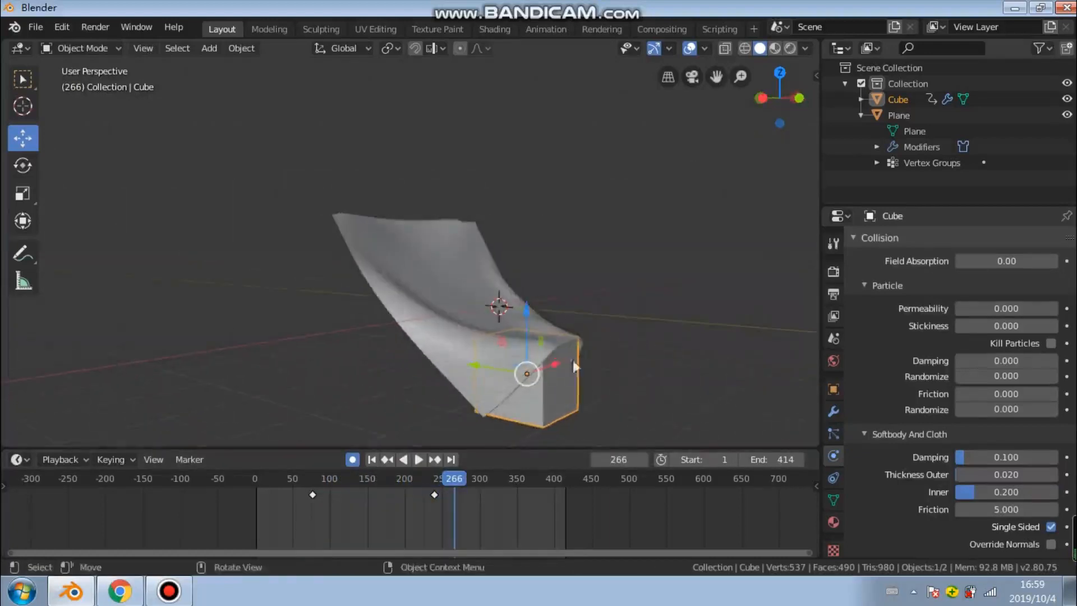
Go to frame 220 and apply the plane's Cloth modifier to freeze its draped shape
drag(456, 481, 427, 478)
middle_drag(430, 439, 708, 378)
scroll(422, 298, up, 3)
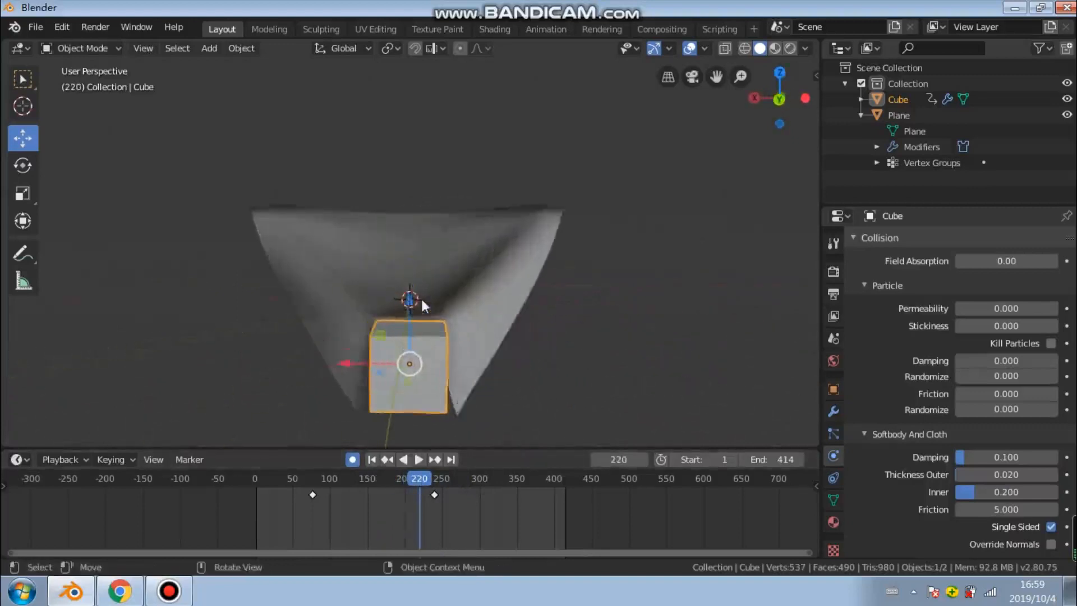
middle_drag(422, 299, 726, 261)
click(833, 412)
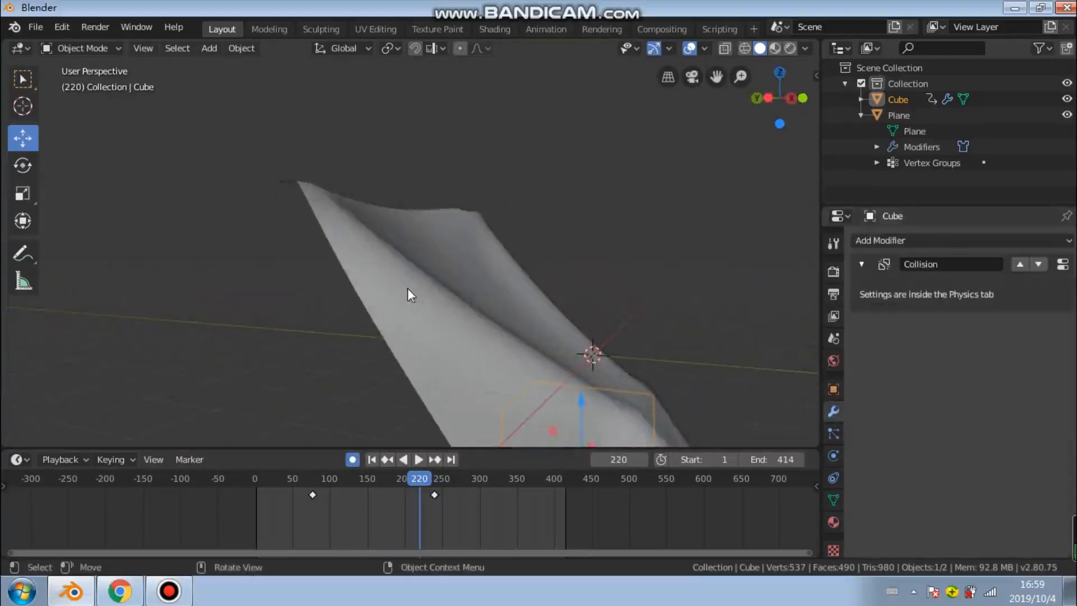
click(478, 300)
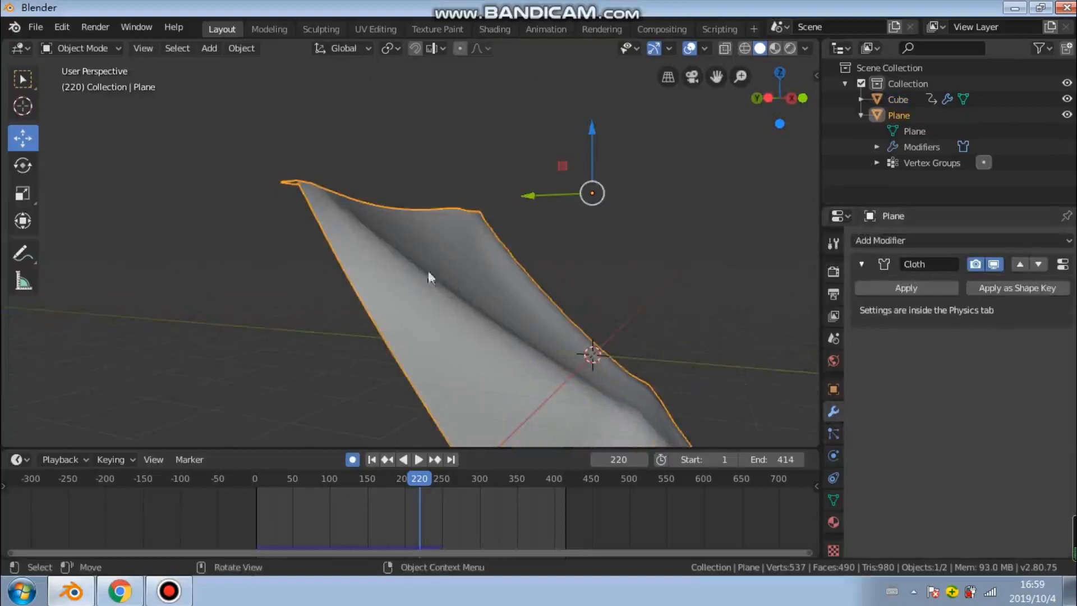
middle_drag(558, 314, 642, 284)
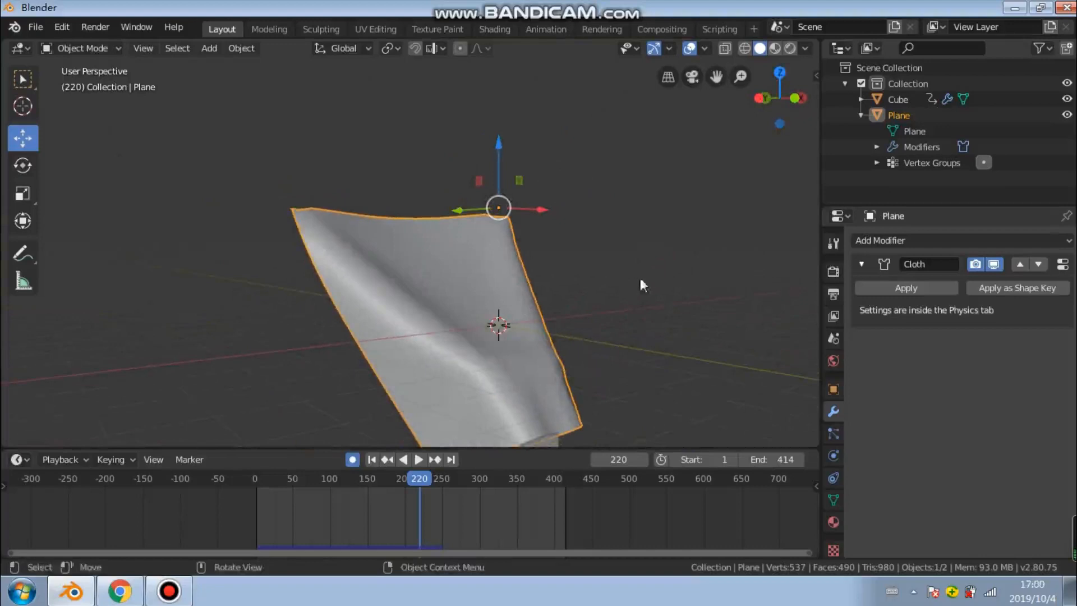
click(894, 293)
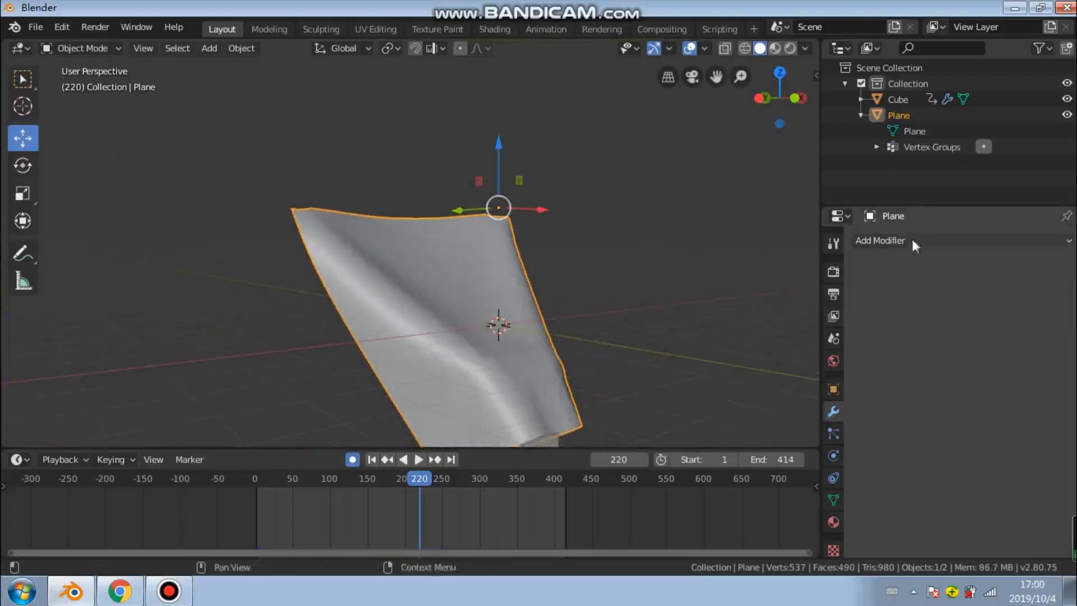
Move the frozen cloth plane along the X axis to one side of the cube
middle_drag(523, 320, 452, 246)
key(g)
key(x)
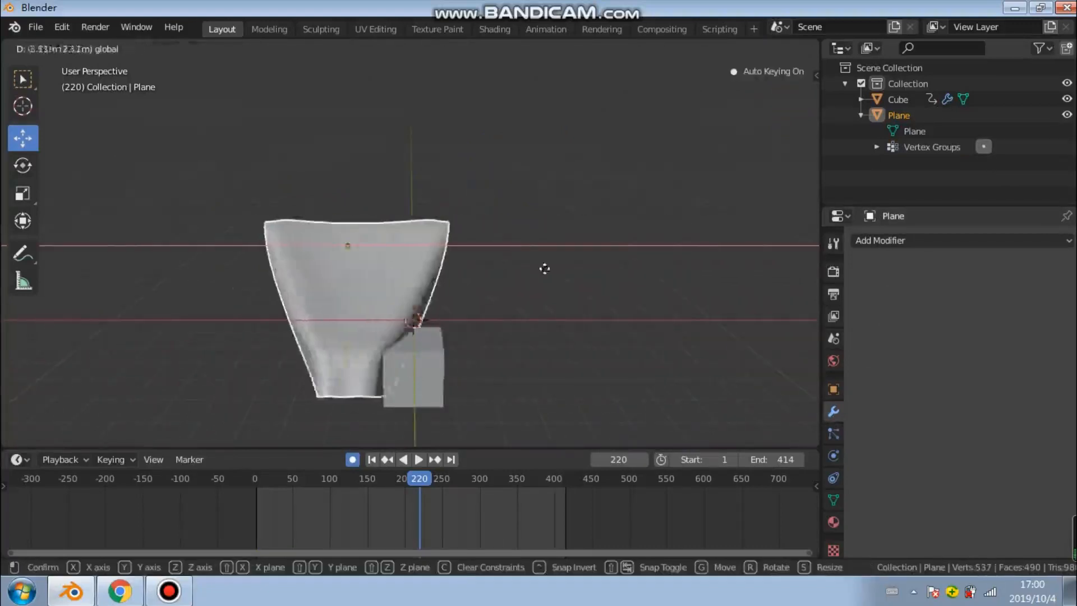
click(566, 263)
Go to frame 256 and delete the cube from the scene
middle_drag(358, 262, 457, 336)
drag(415, 475, 447, 480)
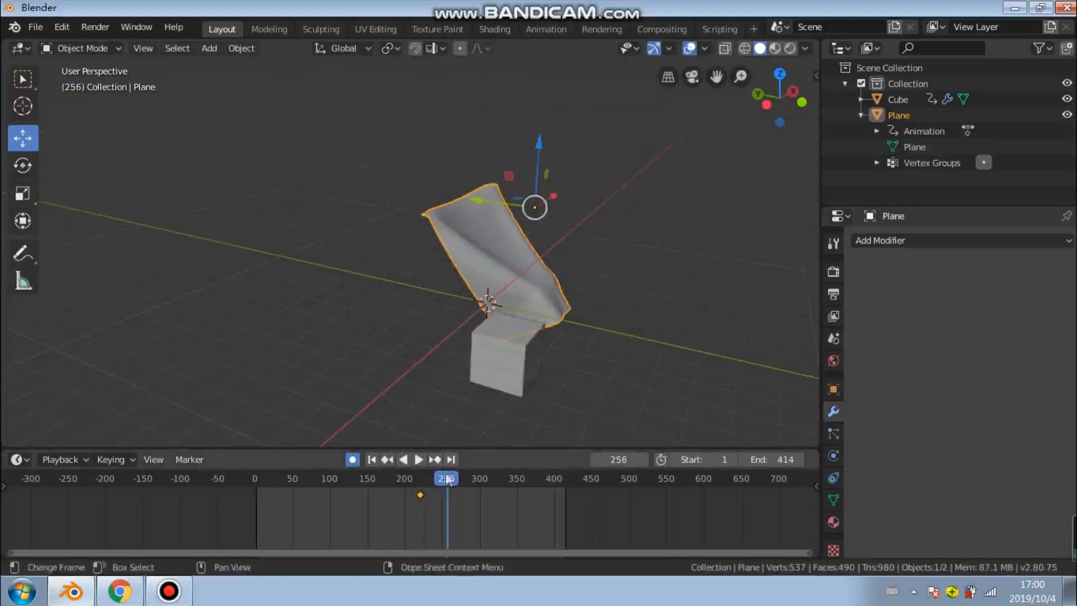
click(497, 328)
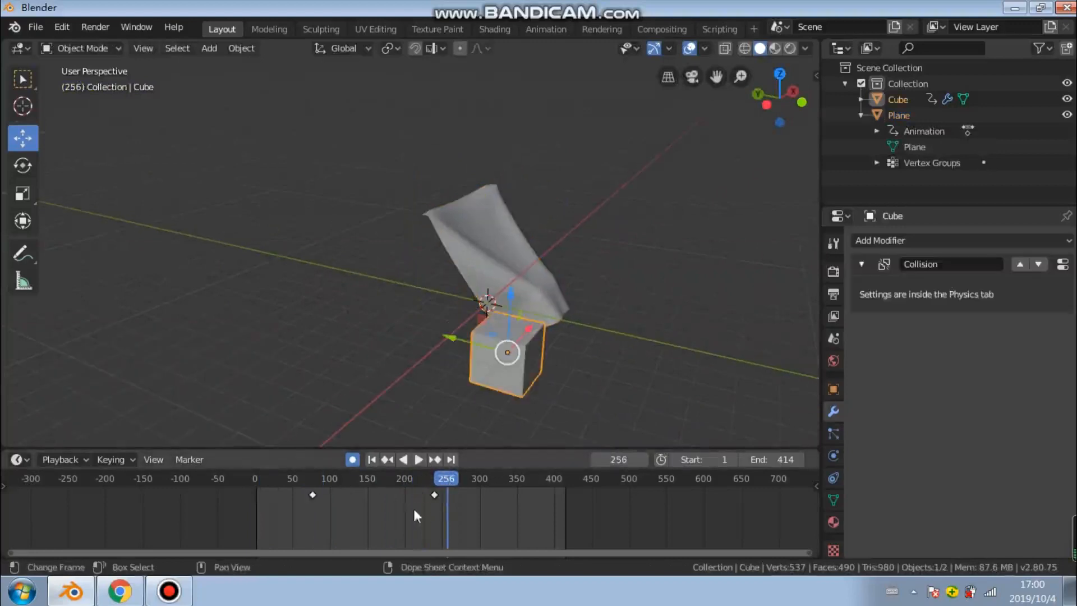
drag(510, 509, 305, 465)
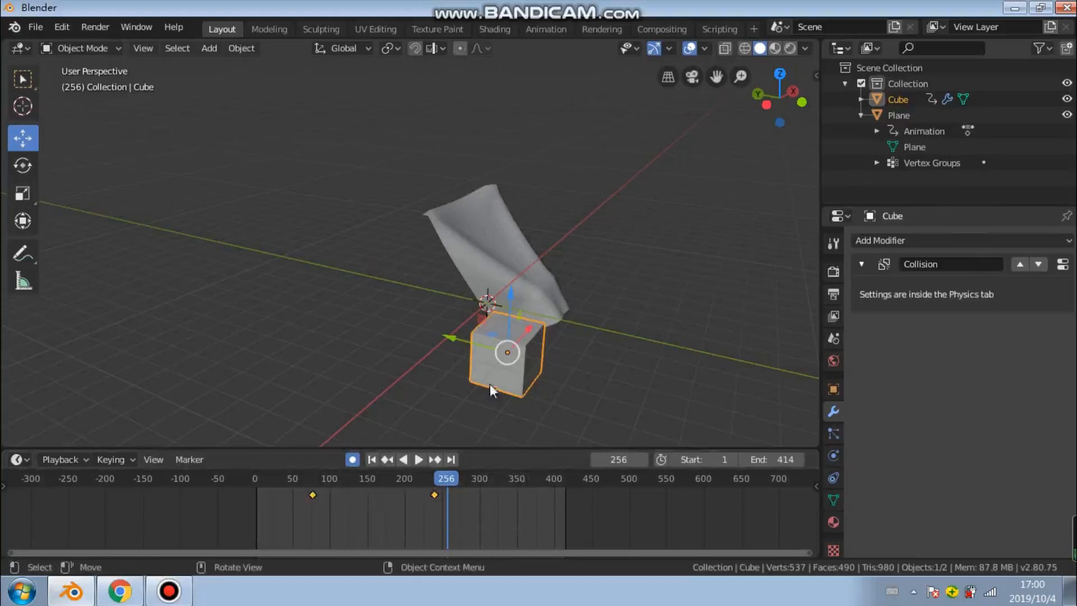
key(Delete)
Remove the cube, delete the cloth plane's keyframes and go to frame 0 to check the cloth
click(499, 330)
key(x)
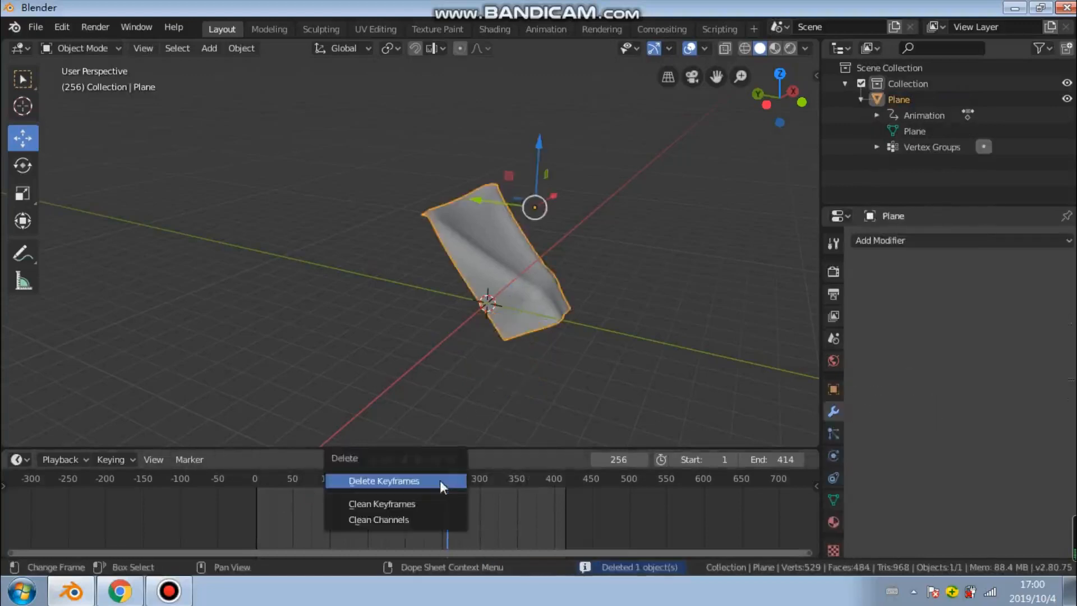
click(419, 480)
drag(429, 477, 254, 478)
middle_drag(536, 301, 486, 289)
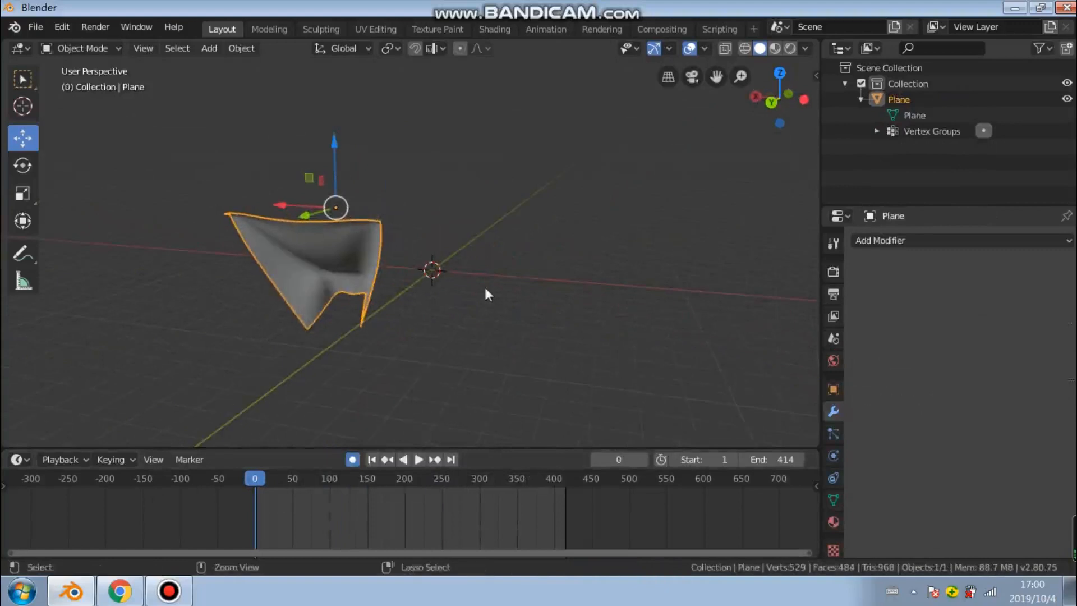
Undo the frame change, the keyframe removal and the cube deletion
key(ctrl+z)
key(ctrl+z)
key(ctrl+z)
Select the cube and delete all of its keyframes from the timeline
click(434, 359)
drag(472, 509, 328, 486)
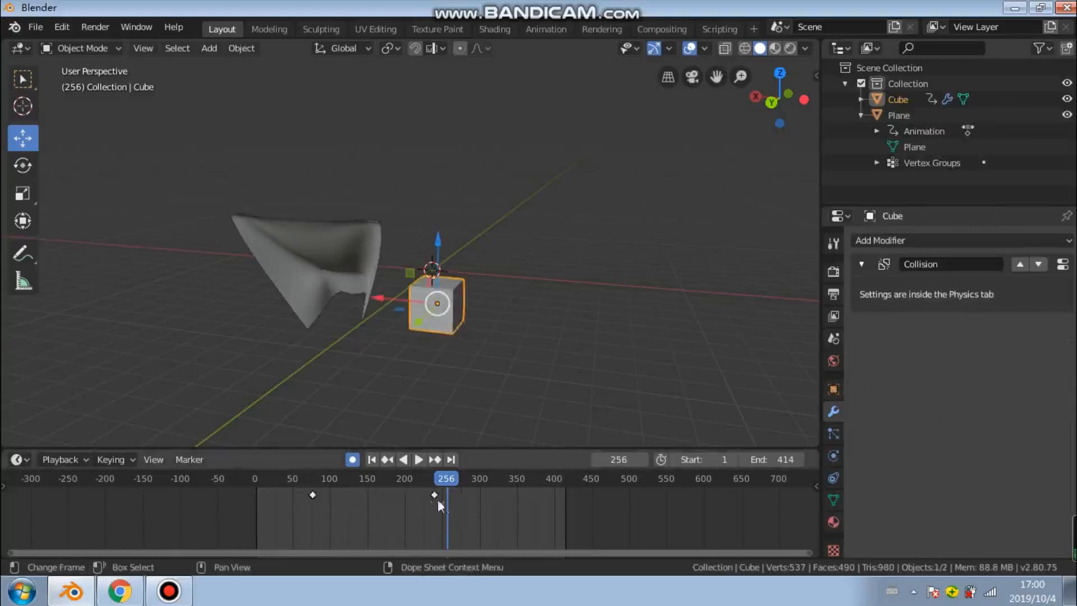
key(x)
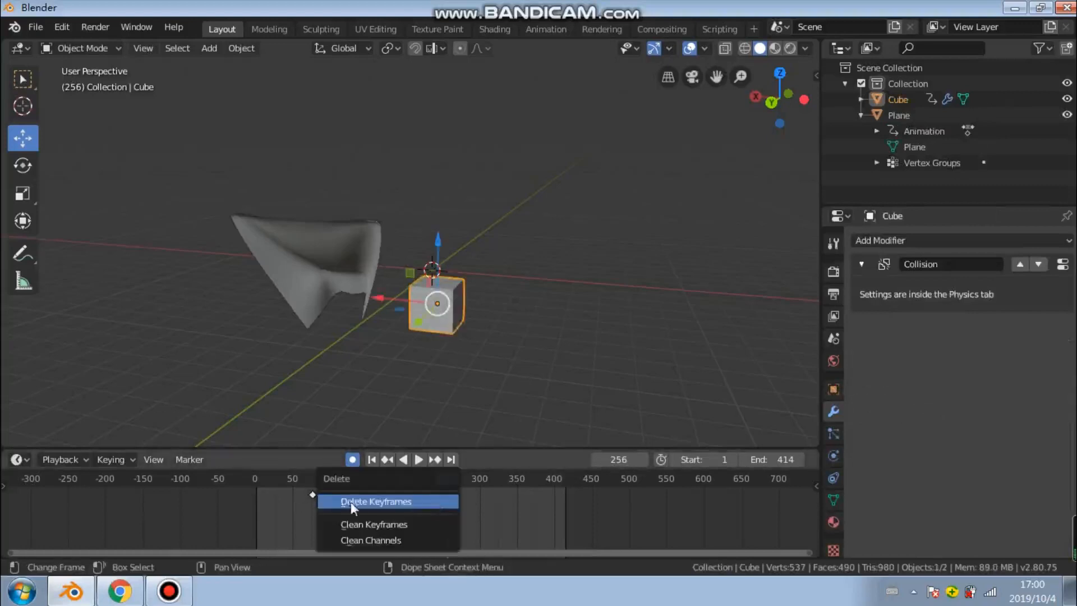
click(351, 502)
key(x)
click(325, 499)
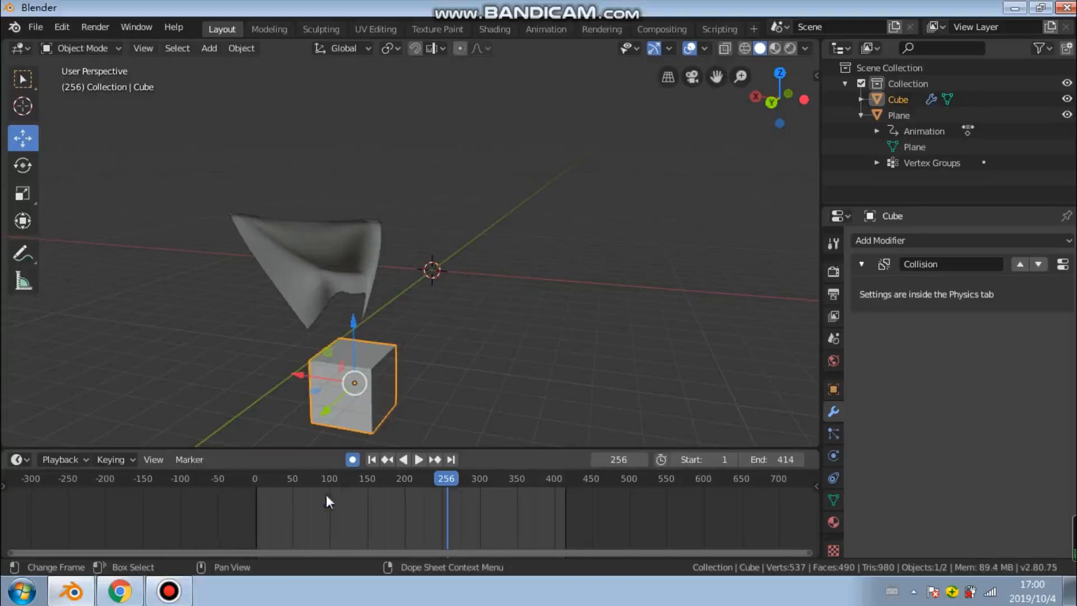
Select the cloth plane and delete its keyframe from the timeline
click(353, 274)
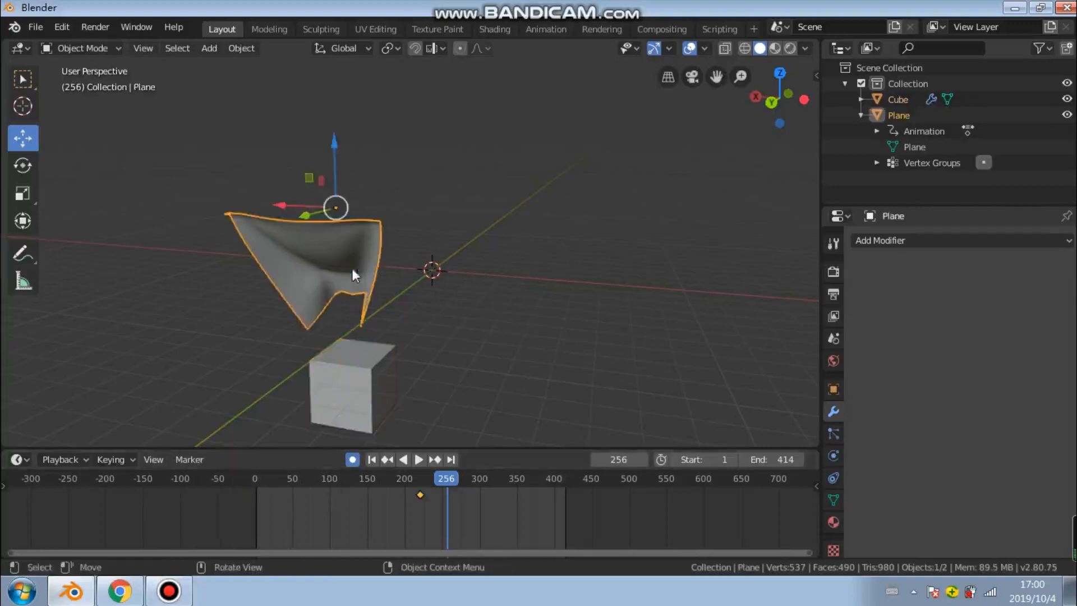
key(x)
click(420, 497)
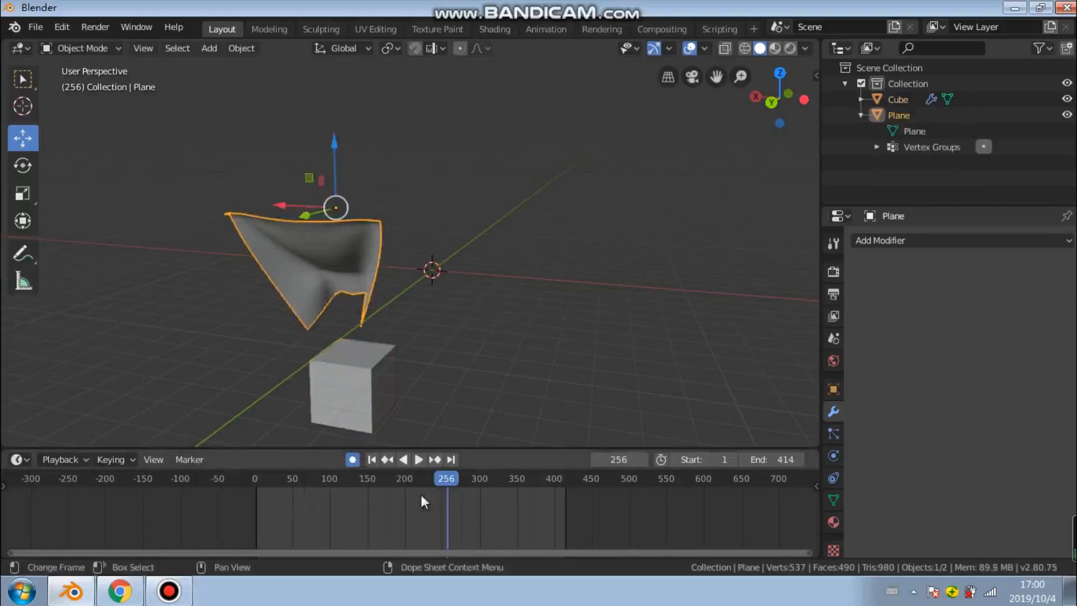
Move the cube toward the frozen cloth and check its position from the side
click(365, 368)
middle_drag(365, 368, 395, 395)
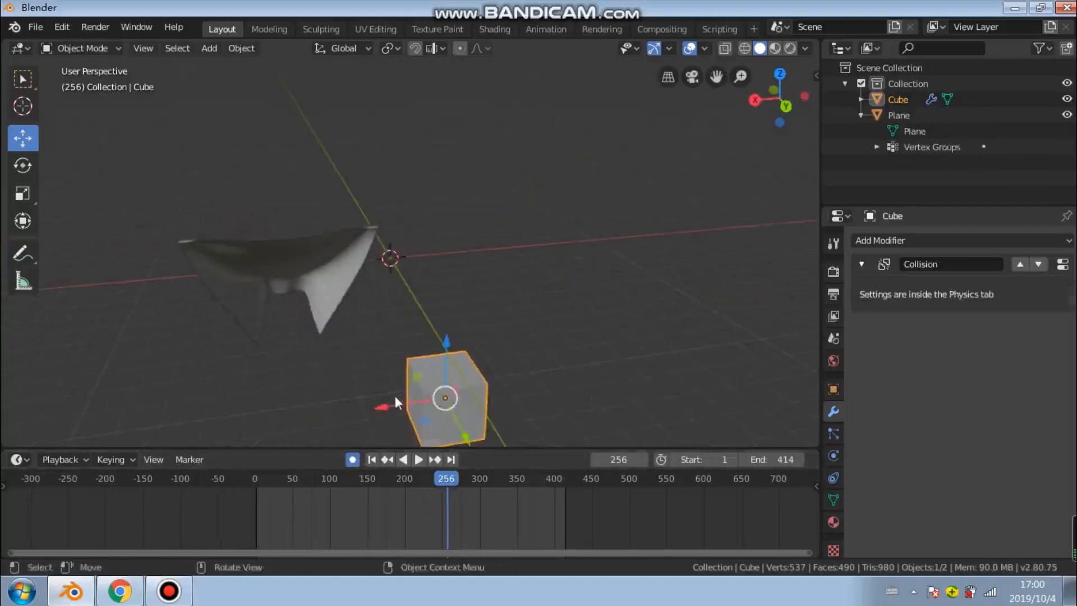
key(g)
click(252, 401)
middle_drag(359, 392, 215, 329)
click(70, 340)
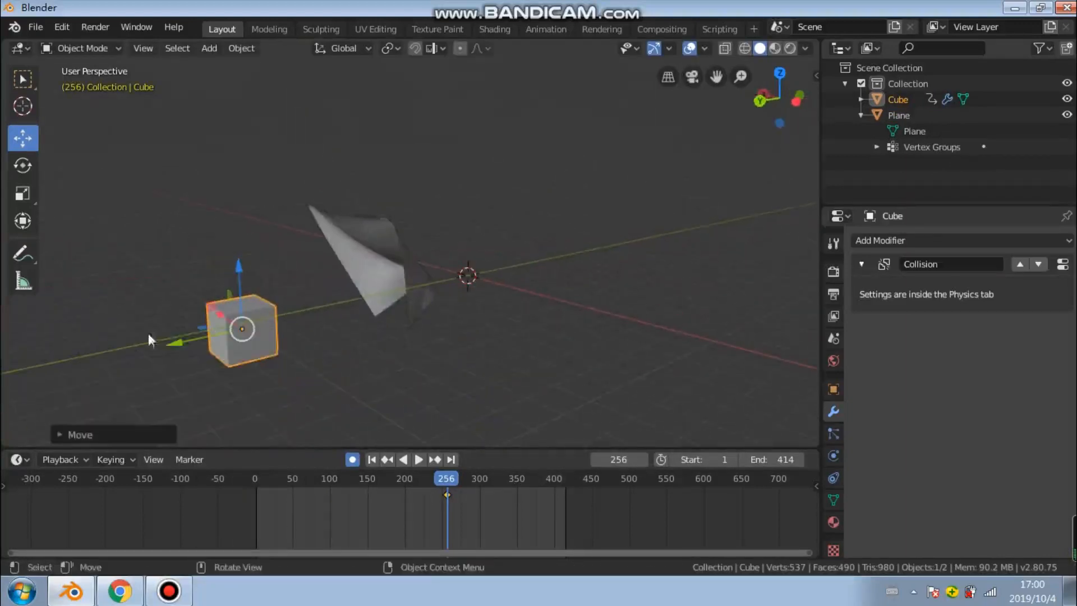
Reposition the cube directly beneath the sagging middle of the cloth
key(g)
click(355, 325)
middle_drag(355, 323, 399, 322)
scroll(398, 319, up, 5)
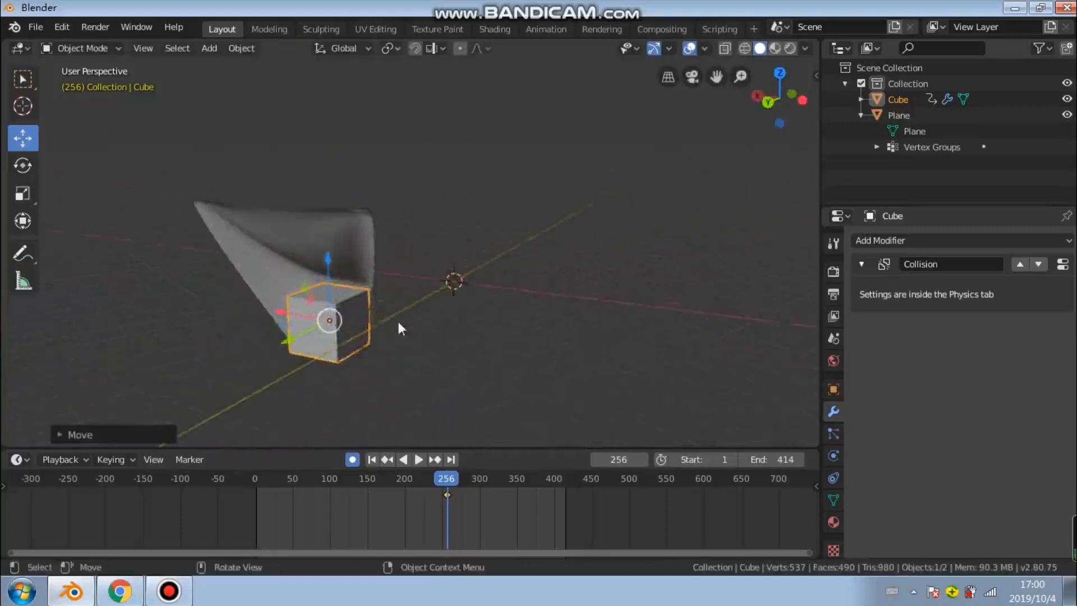
middle_drag(299, 355, 364, 338)
drag(90, 407, 211, 376)
middle_drag(265, 373, 243, 329)
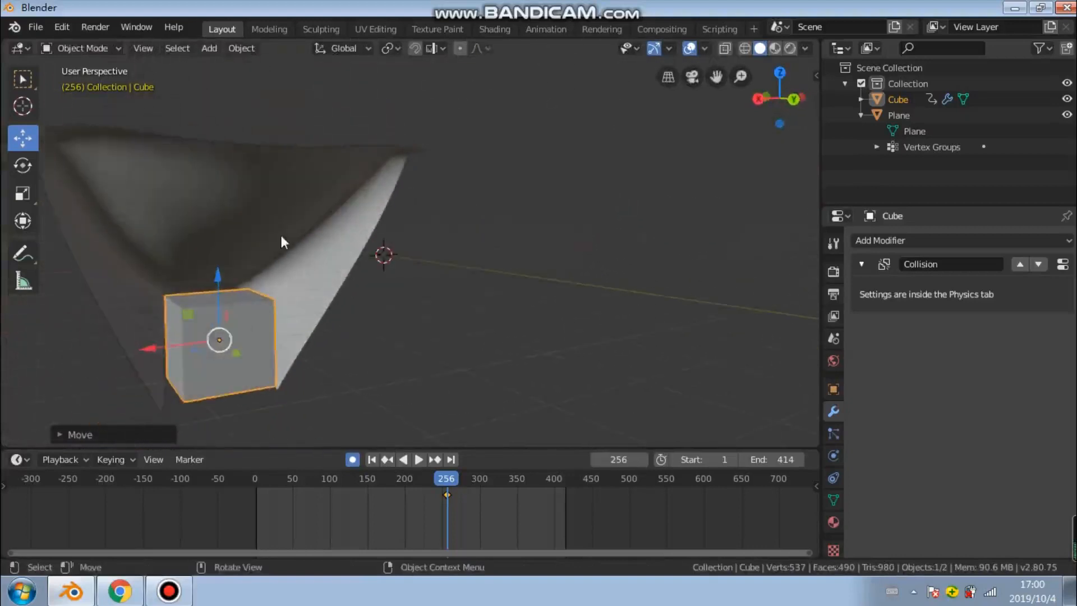
Parent the cloth plane to the cube
click(282, 244)
shift+click(228, 335)
right_click(227, 336)
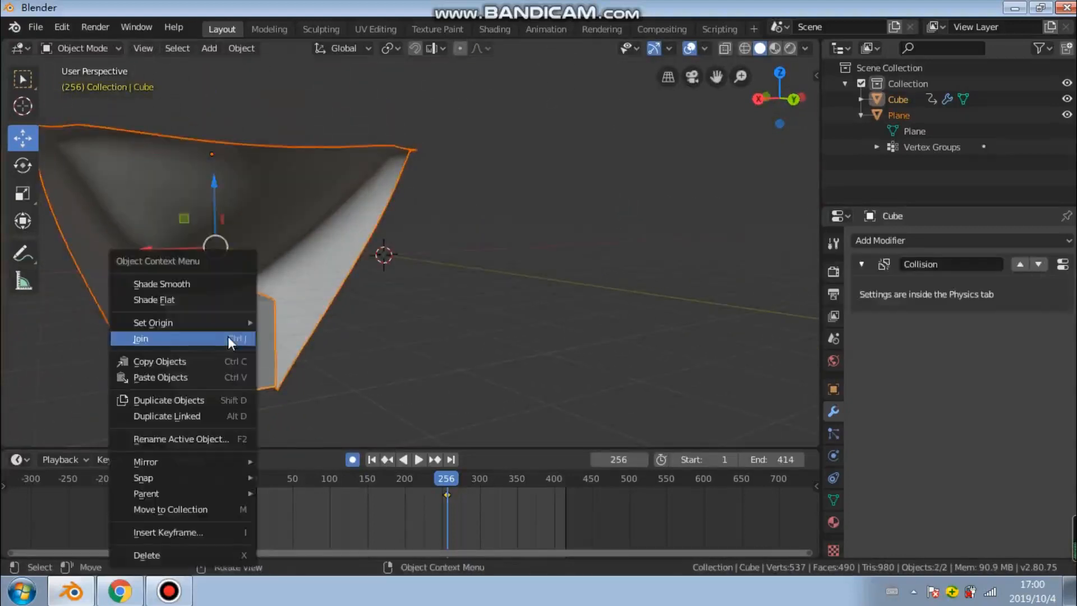
mouse_move(217, 492)
click(345, 231)
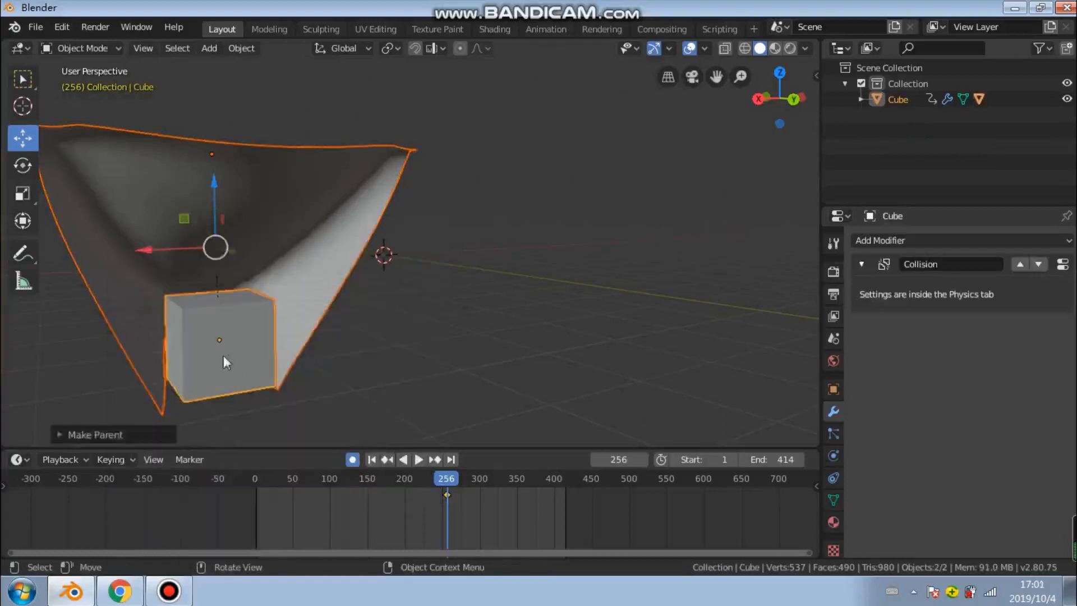
Move the parent cube slightly to test that the cloth follows it, and undo the move
click(223, 355)
mouse_move(236, 350)
mouse_down()
mouse_move(180, 300)
mouse_move(240, 334)
mouse_up()
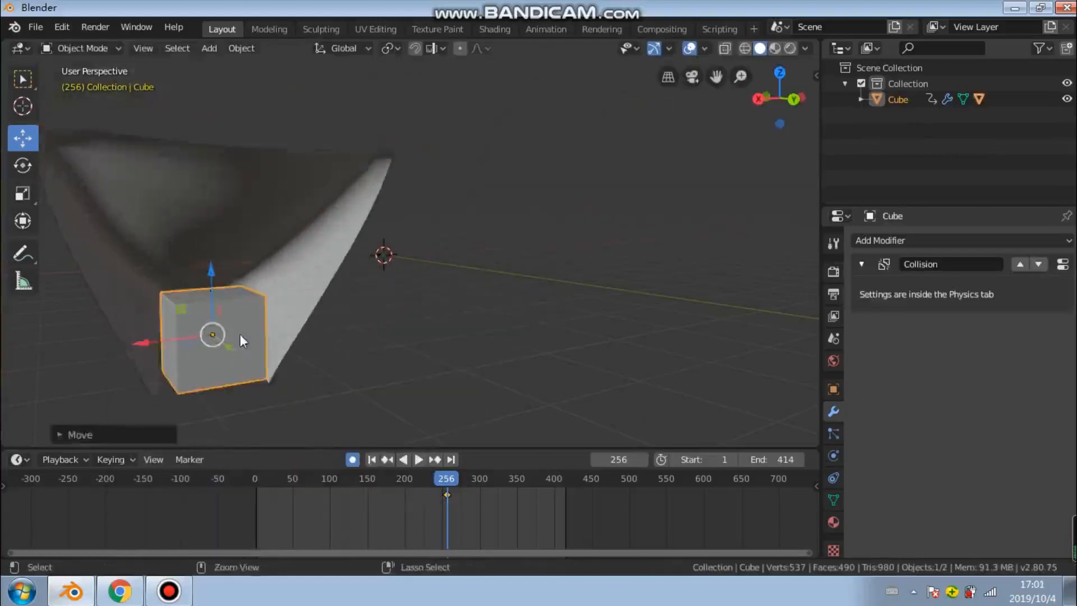
key(ctrl+z)
key(ctrl+z)
Join the cloth plane and the cube into a single object with the cube as the active one
click(496, 272)
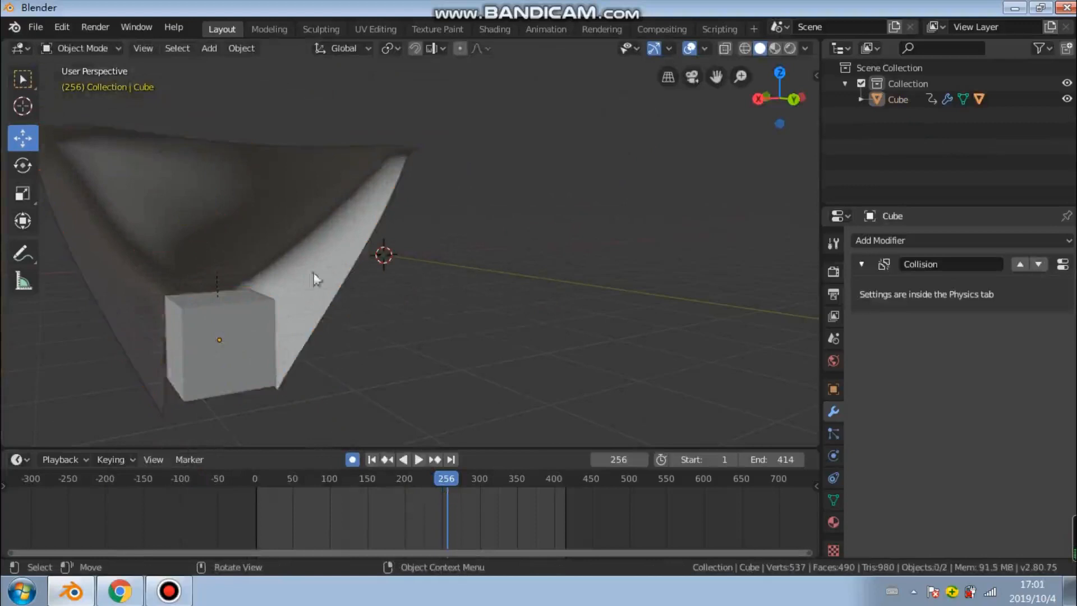
click(264, 257)
shift+click(231, 326)
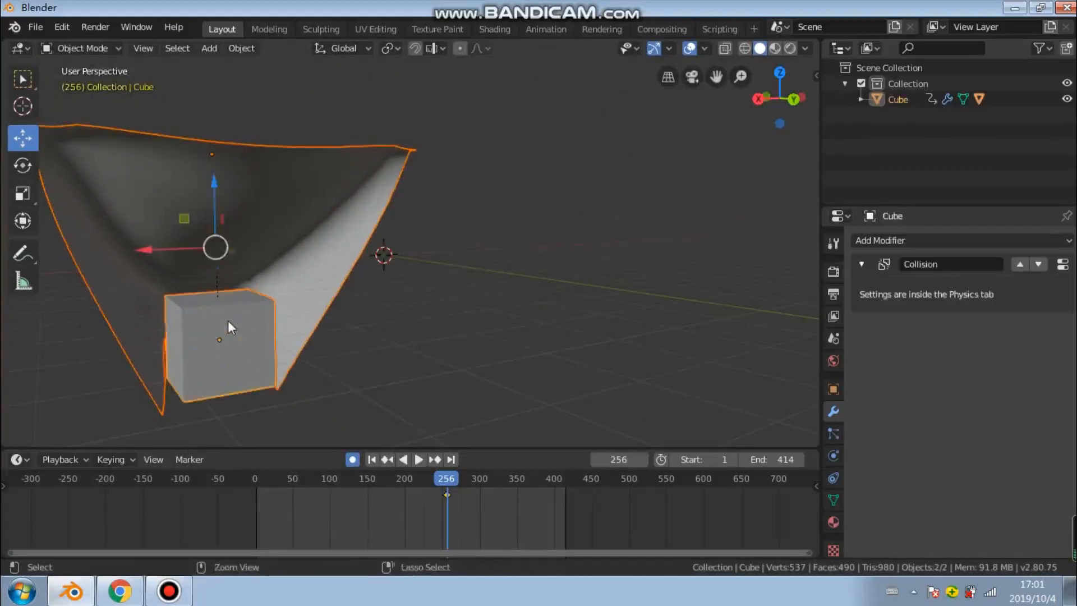
key(ctrl+j)
Move the joined cloth and cube object freely to another spot in the scene
scroll(320, 281, down, 2)
middle_drag(256, 334, 267, 334)
drag(303, 324, 487, 356)
scroll(433, 332, down, 4)
middle_drag(433, 332, 344, 322)
Rotate the joined object to turn the cloth over so it slopes down from the cube
click(23, 164)
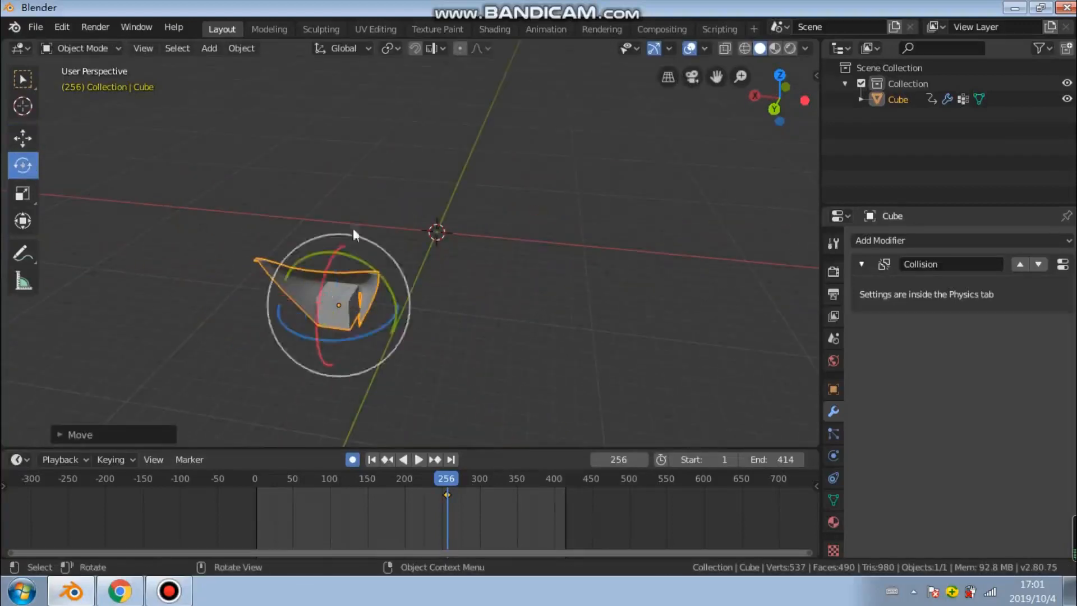
drag(343, 257, 350, 267)
drag(300, 332, 303, 317)
middle_drag(292, 325, 188, 342)
middle_drag(335, 334, 459, 258)
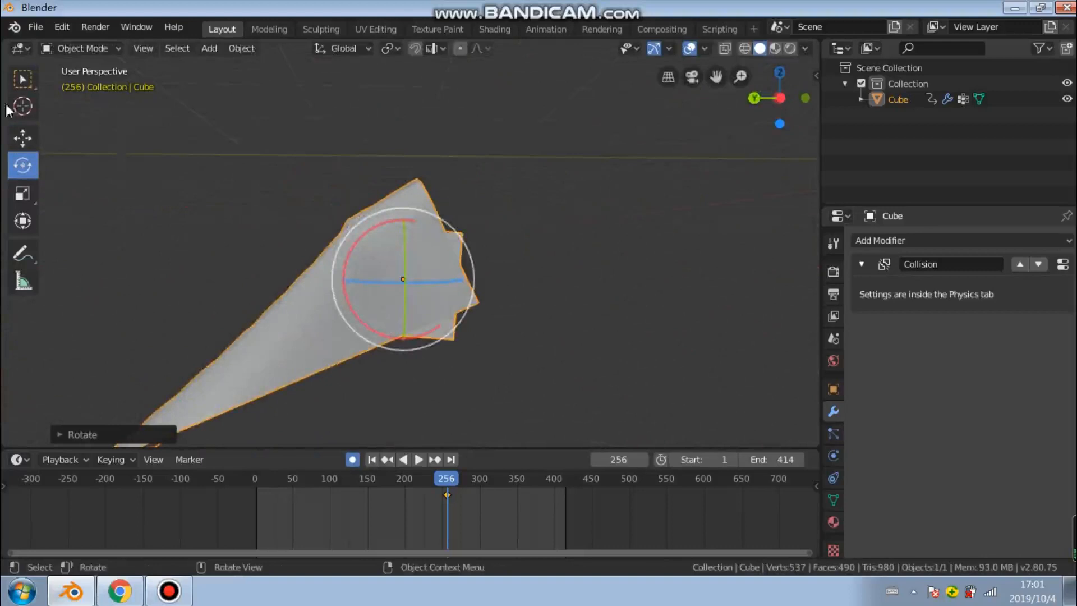
Adjust the height of the joined object by moving it along the Z axis
click(22, 138)
drag(402, 220, 437, 425)
middle_drag(437, 425, 457, 137)
drag(455, 132, 452, 205)
middle_drag(453, 205, 310, 218)
scroll(317, 221, down, 3)
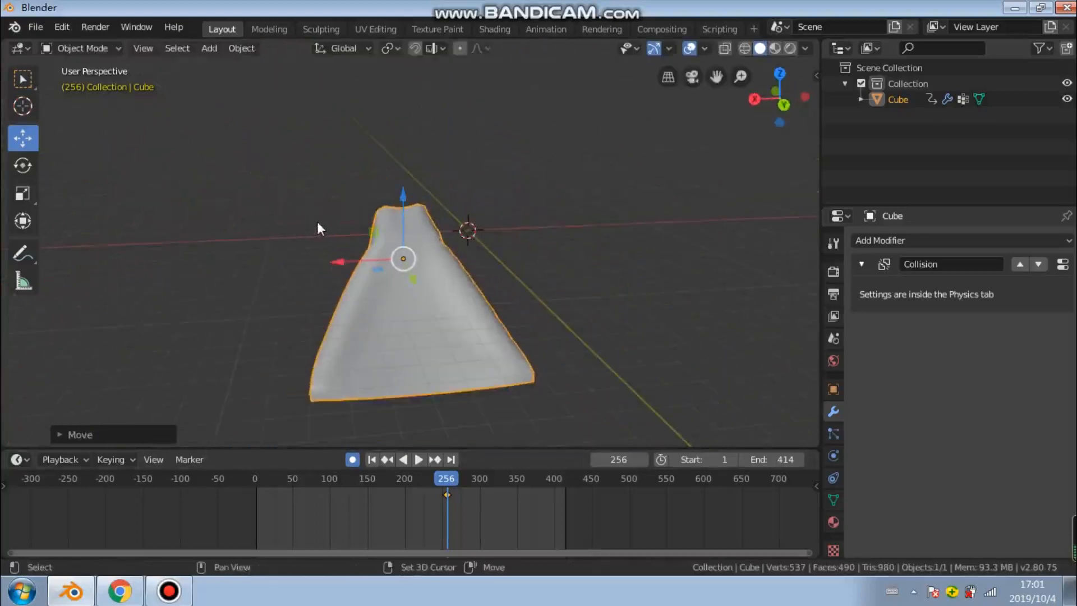
Duplicate the joined object and move the copy up along the Z axis
key(shift+d)
key(z)
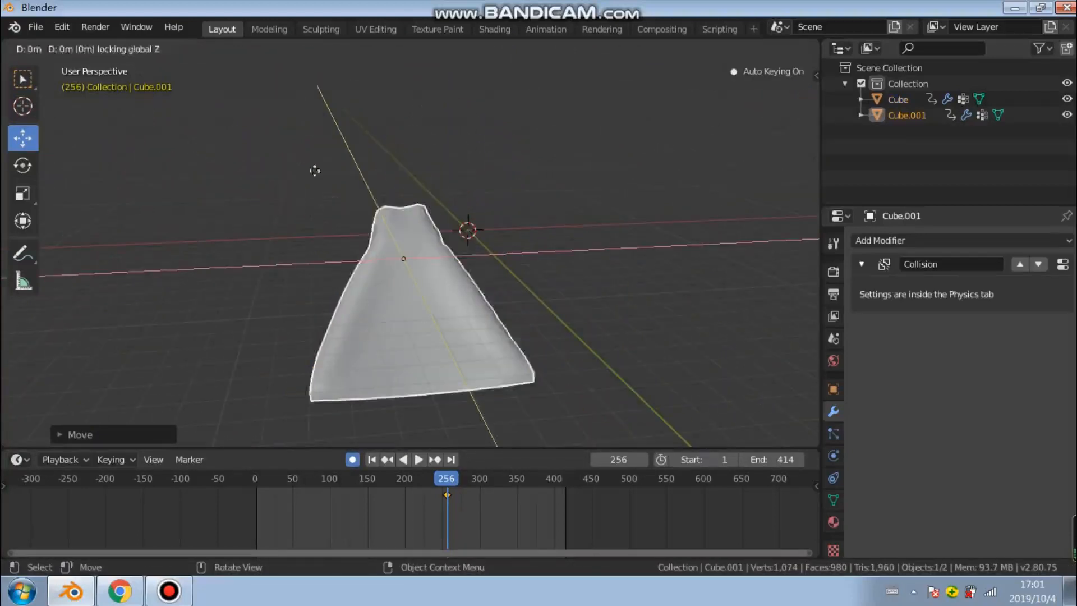
click(308, 176)
middle_drag(308, 175, 499, 150)
key(g)
key(z)
click(324, 226)
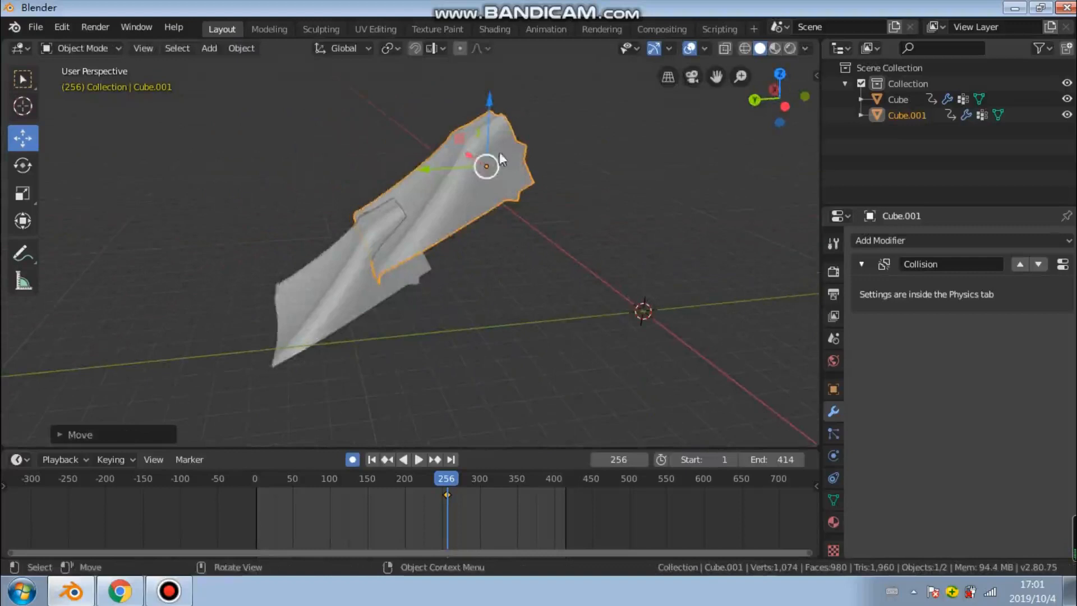
Move the duplicate along the Y axis above the original, inspect it and delete it
key(g)
key(y)
drag(400, 172, 398, 172)
middle_drag(400, 172, 555, 137)
middle_drag(458, 160, 412, 169)
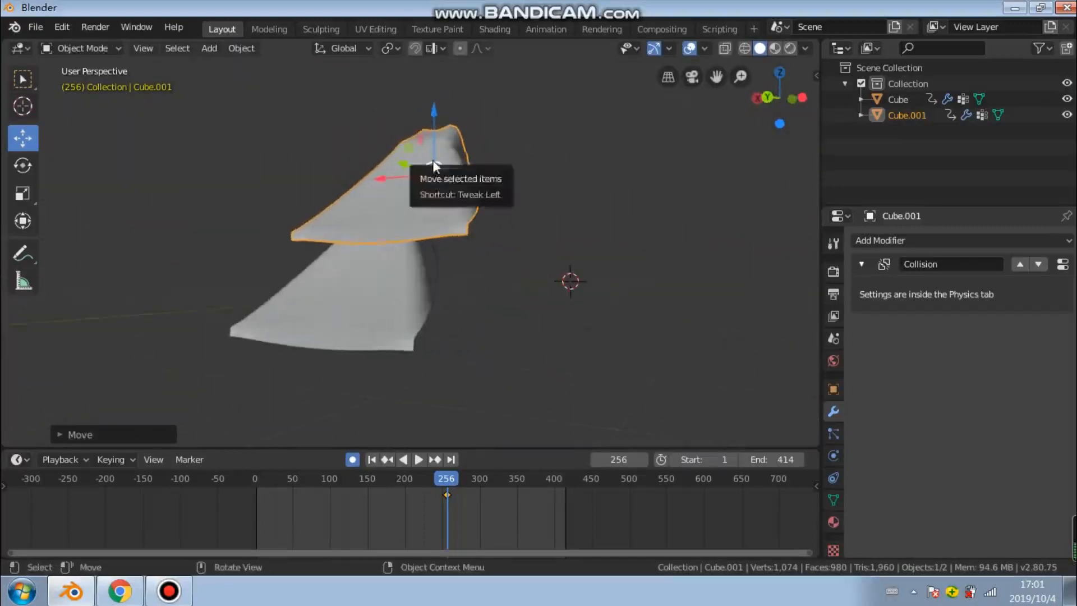
key(Delete)
Stretch the remaining joined object along the X axis with the Scale tool
click(345, 290)
click(33, 187)
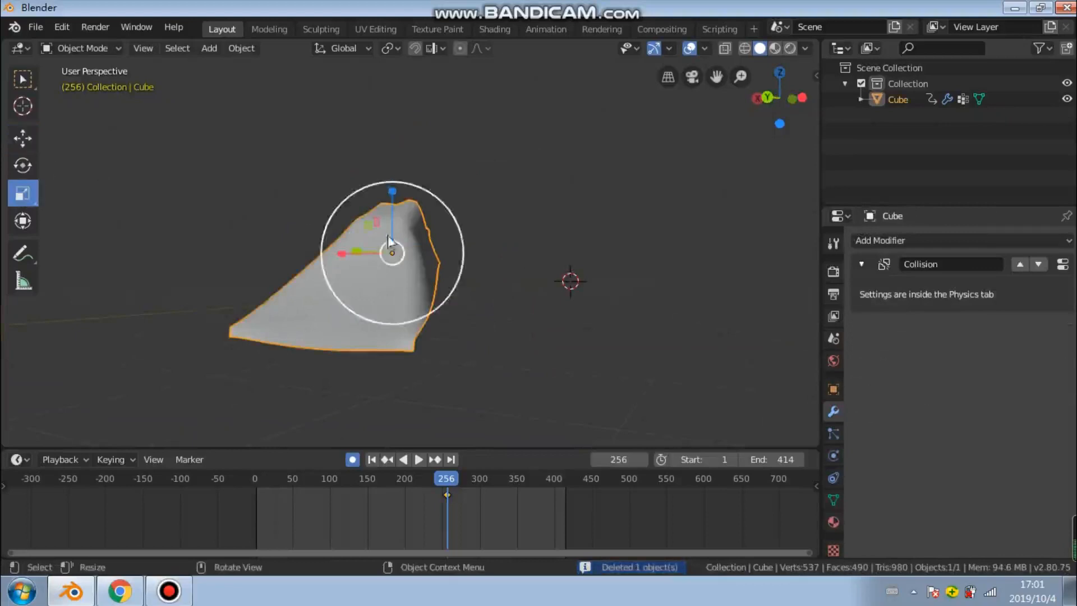
drag(335, 252, 165, 248)
middle_drag(421, 243, 273, 231)
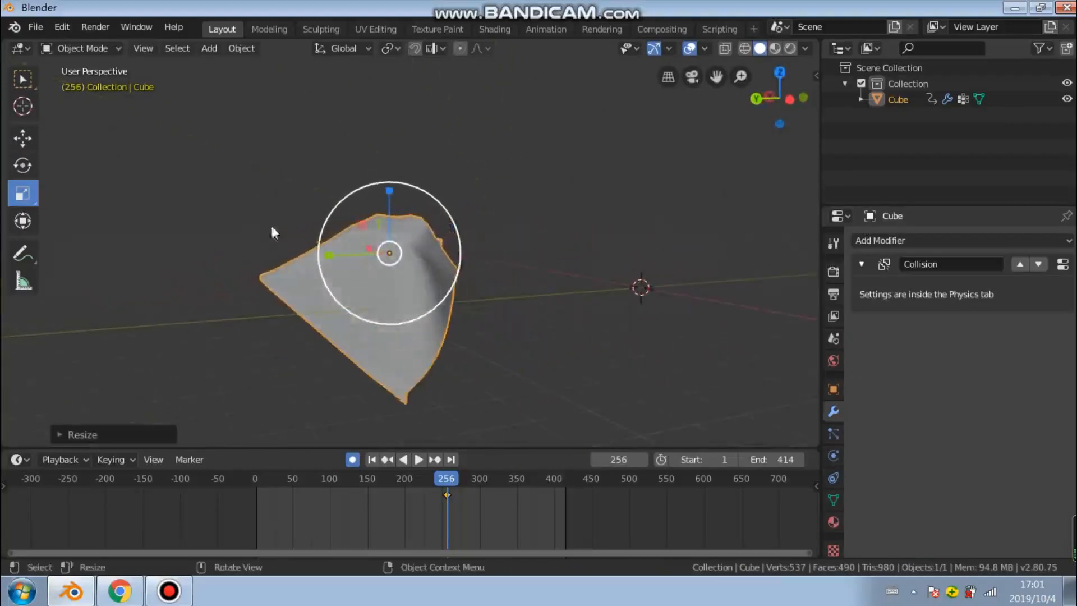
Rotate the stretched object about the X axis so the cloth lies flatter
click(23, 221)
click(22, 165)
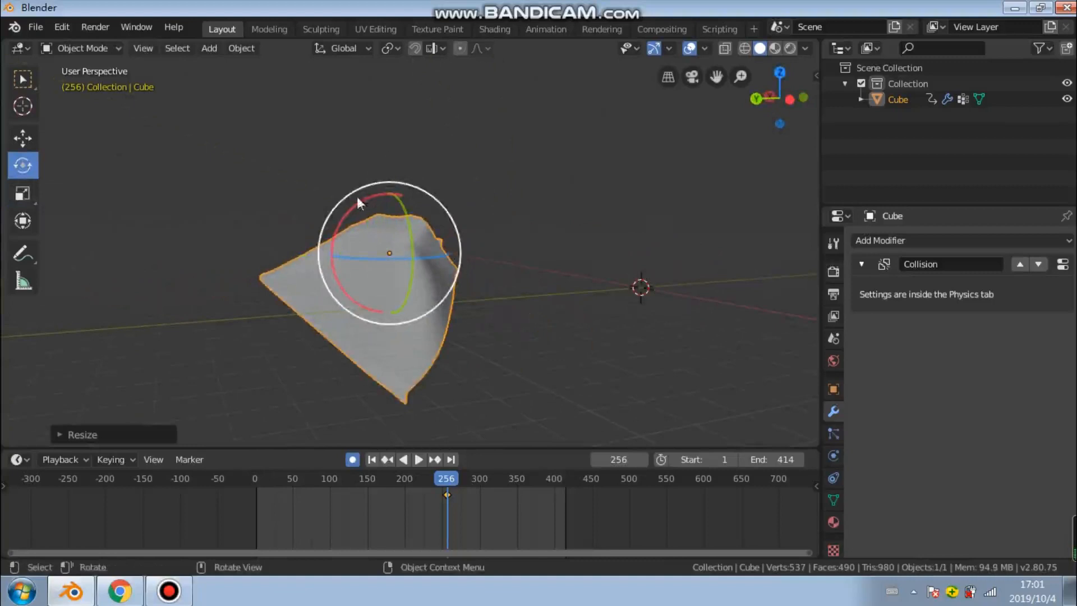
drag(357, 197, 475, 209)
key(ctrl+z)
mouse_move(477, 210)
middle_down()
mouse_move(522, 286)
mouse_move(714, 291)
mouse_move(515, 286)
mouse_move(477, 309)
mouse_move(466, 292)
middle_up()
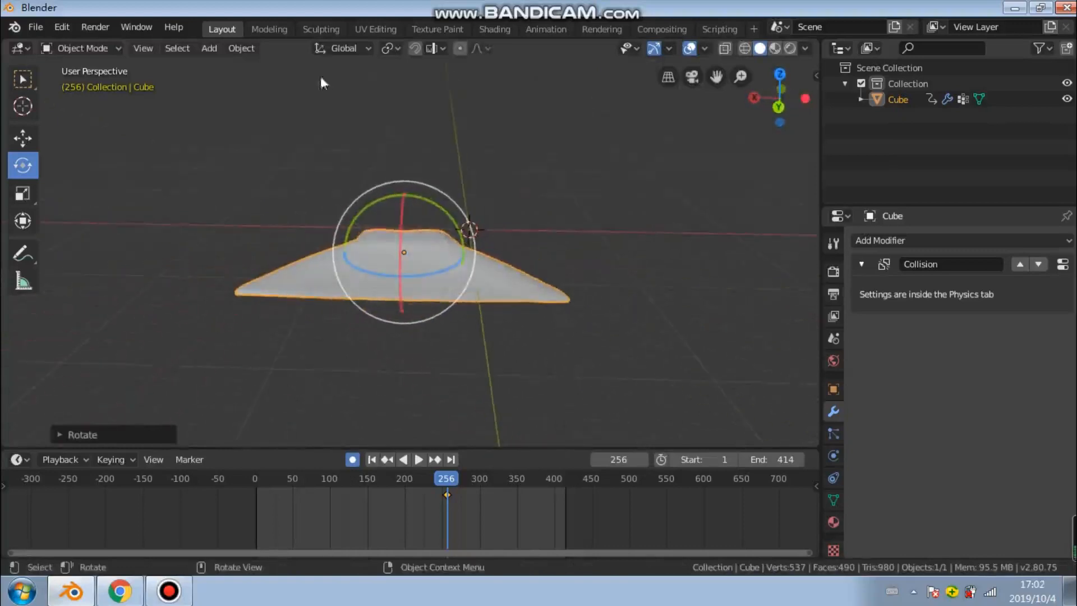
Switch to the Sculpting workspace and make test strokes on the mesh with the Draw brush
click(309, 29)
middle_drag(437, 174, 417, 366)
mouse_move(417, 365)
mouse_down()
mouse_move(540, 406)
mouse_move(373, 389)
mouse_move(729, 471)
mouse_up()
drag(509, 326, 370, 327)
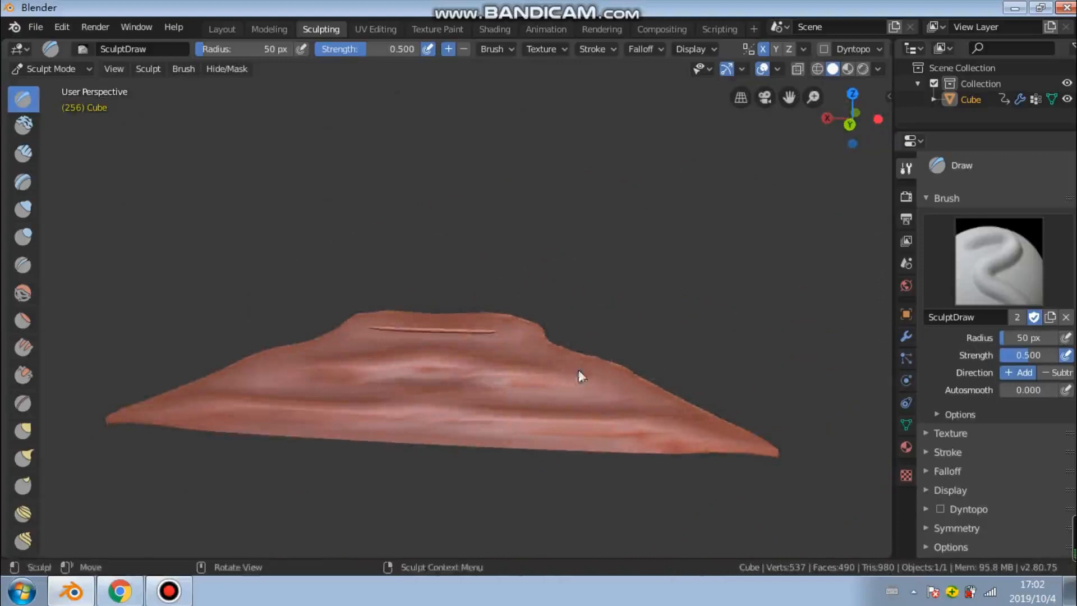
middle_drag(494, 387, 526, 368)
Turn off X mirror symmetry for sculpting and set the Draw brush strength to 1.000
click(924, 527)
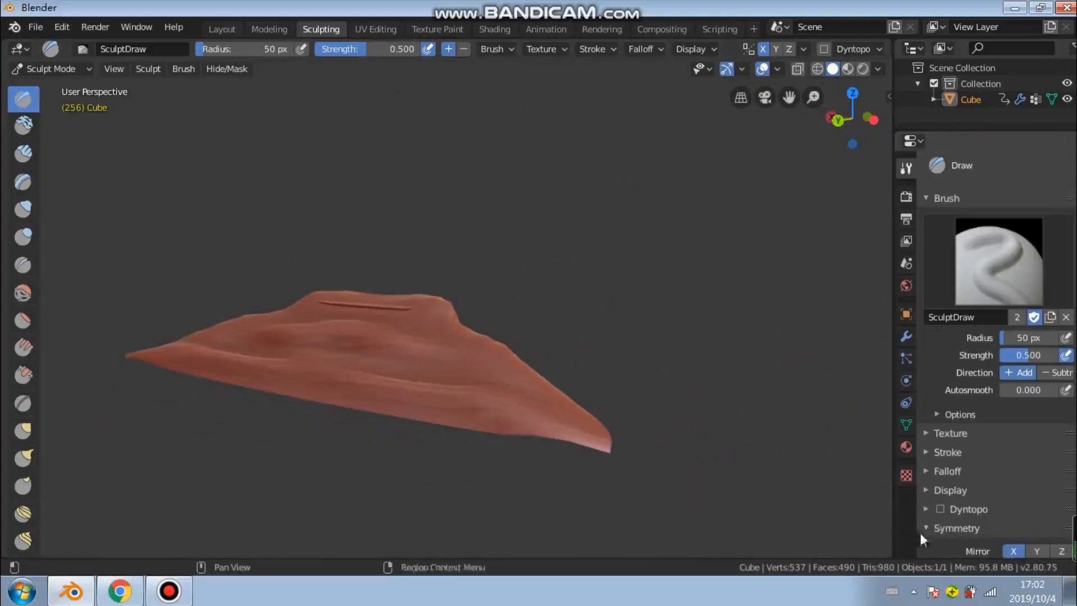
scroll(978, 533, down, 5)
click(1009, 425)
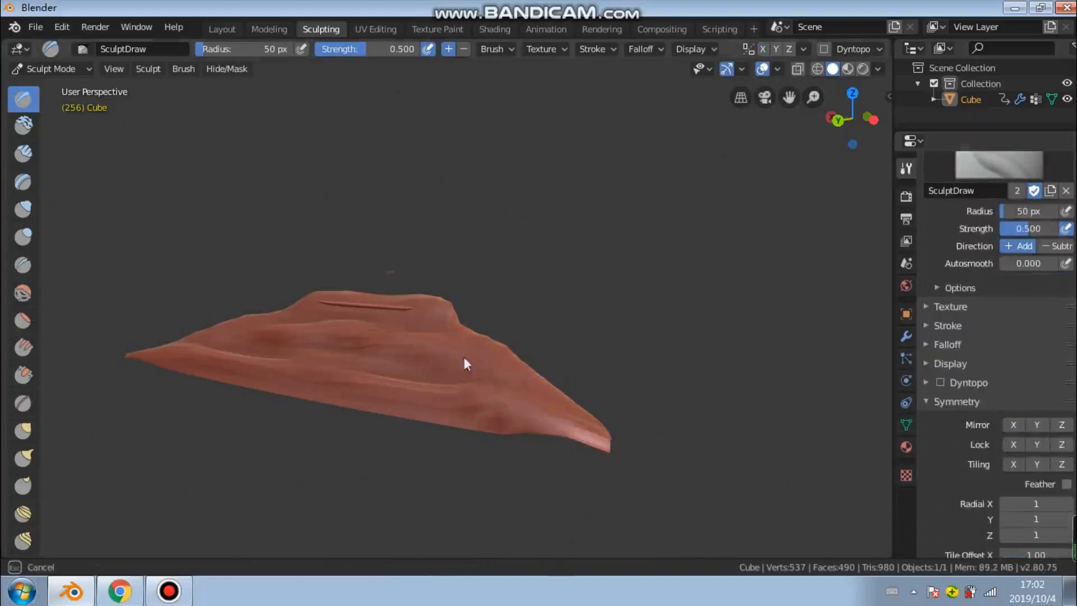
drag(347, 48, 426, 48)
Sculpt uneven ridges and folds across the mesh's front slope with the Draw brush
mouse_move(398, 373)
mouse_down()
mouse_move(510, 403)
mouse_move(544, 396)
mouse_move(349, 319)
mouse_move(205, 329)
mouse_move(525, 409)
mouse_move(287, 387)
mouse_move(506, 403)
mouse_up()
mouse_move(335, 306)
mouse_down()
mouse_move(194, 327)
mouse_move(450, 336)
mouse_move(343, 304)
mouse_move(139, 351)
mouse_move(442, 416)
mouse_move(443, 377)
mouse_up()
mouse_move(443, 378)
middle_down()
mouse_move(634, 415)
mouse_move(488, 377)
middle_up()
mouse_move(488, 377)
mouse_down()
mouse_move(570, 420)
mouse_move(627, 430)
mouse_move(428, 400)
mouse_move(513, 404)
mouse_move(275, 436)
mouse_up()
mouse_move(540, 384)
middle_down()
mouse_move(416, 362)
mouse_move(493, 351)
middle_up()
scroll(416, 362, down, 4)
scroll(501, 329, up, 4)
mouse_move(404, 362)
mouse_down()
mouse_move(222, 408)
mouse_move(264, 393)
mouse_up()
middle_drag(497, 343, 428, 340)
mouse_move(500, 359)
mouse_down()
mouse_move(587, 380)
mouse_move(570, 365)
mouse_move(588, 389)
mouse_move(627, 397)
mouse_up()
mouse_move(561, 366)
middle_down()
mouse_move(631, 382)
mouse_move(529, 342)
mouse_move(458, 333)
middle_up()
scroll(631, 372, up, 4)
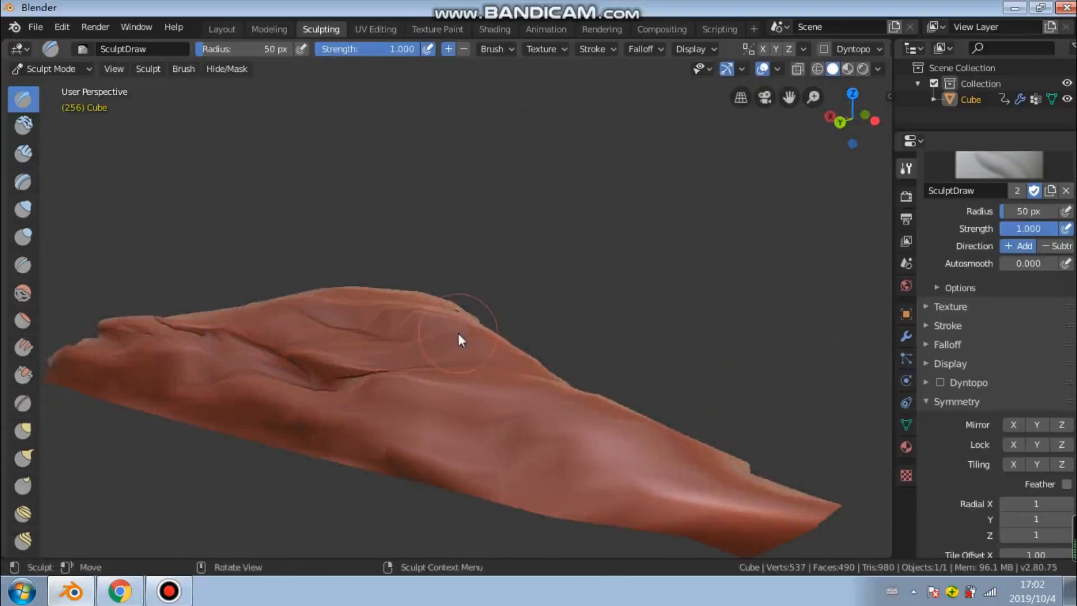
mouse_move(513, 3)
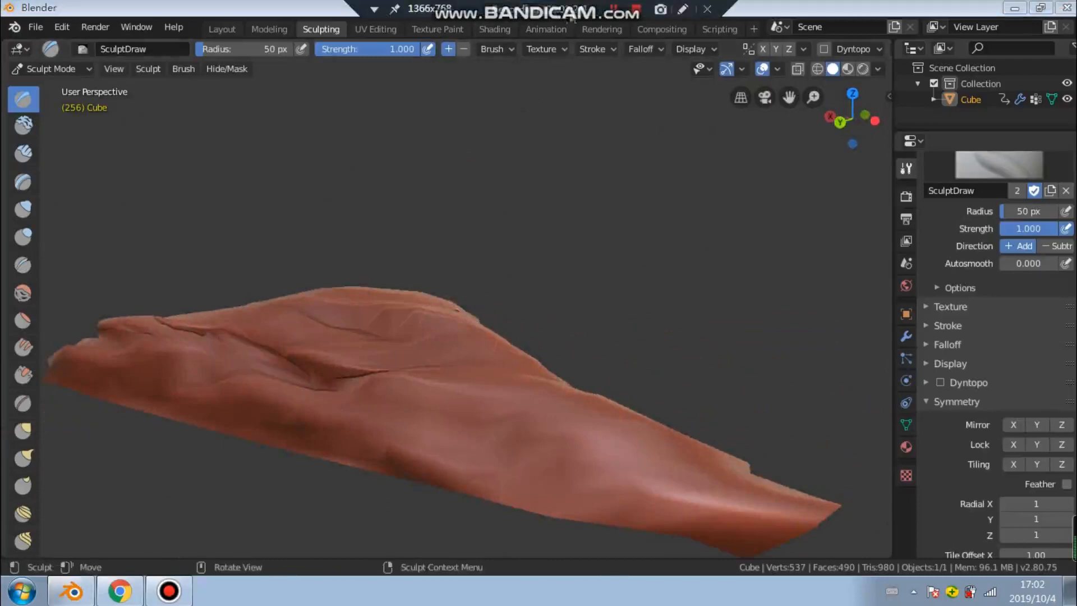